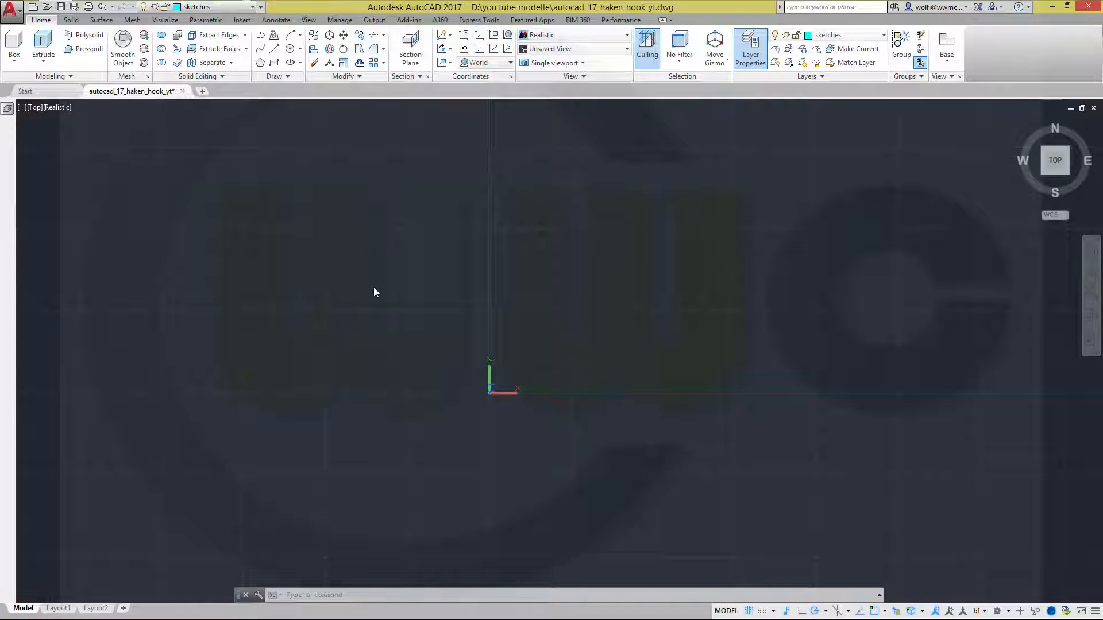
Set the viewport's visual style to Wireframe after trying 2D Wireframe.
{"action": "left_click", "coordinate": [60, 109]}
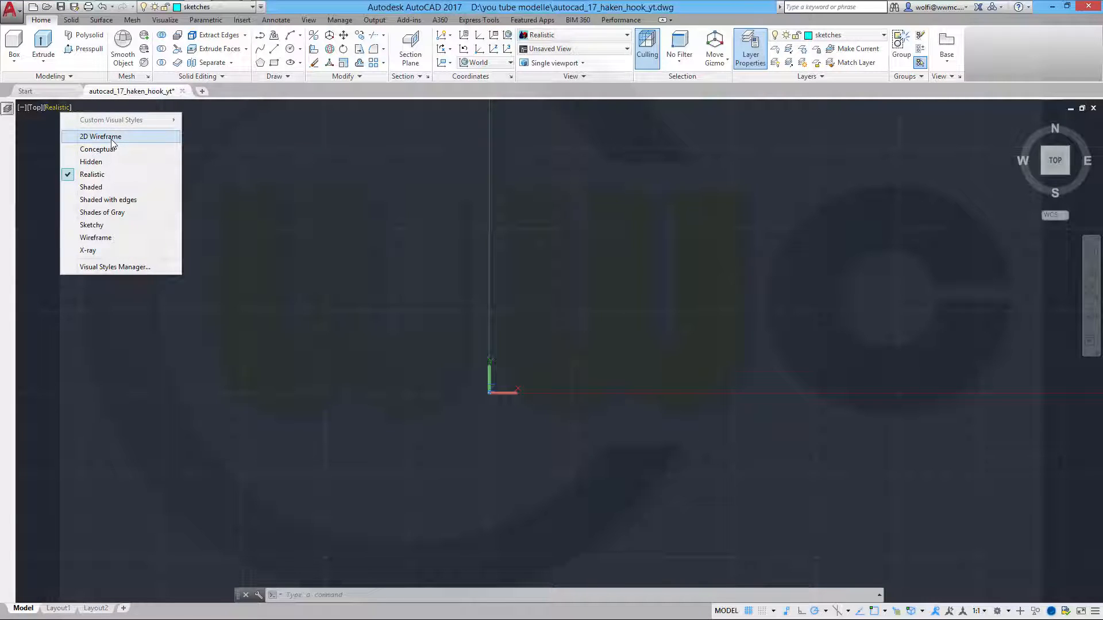
{"action": "left_click", "coordinate": [111, 138]}
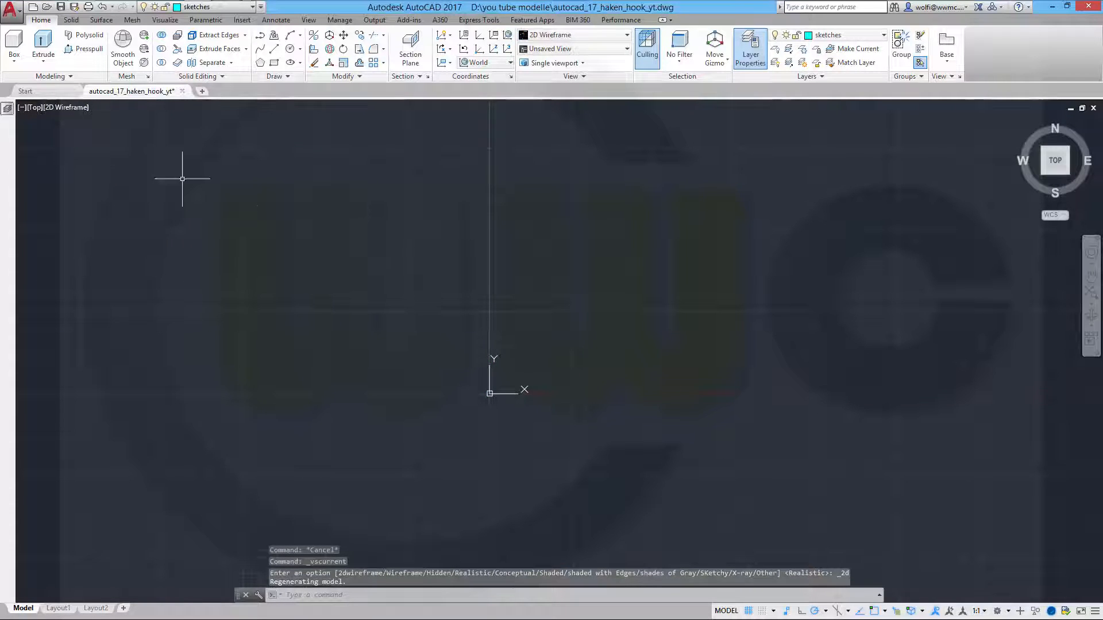
{"action": "left_click", "coordinate": [67, 111]}
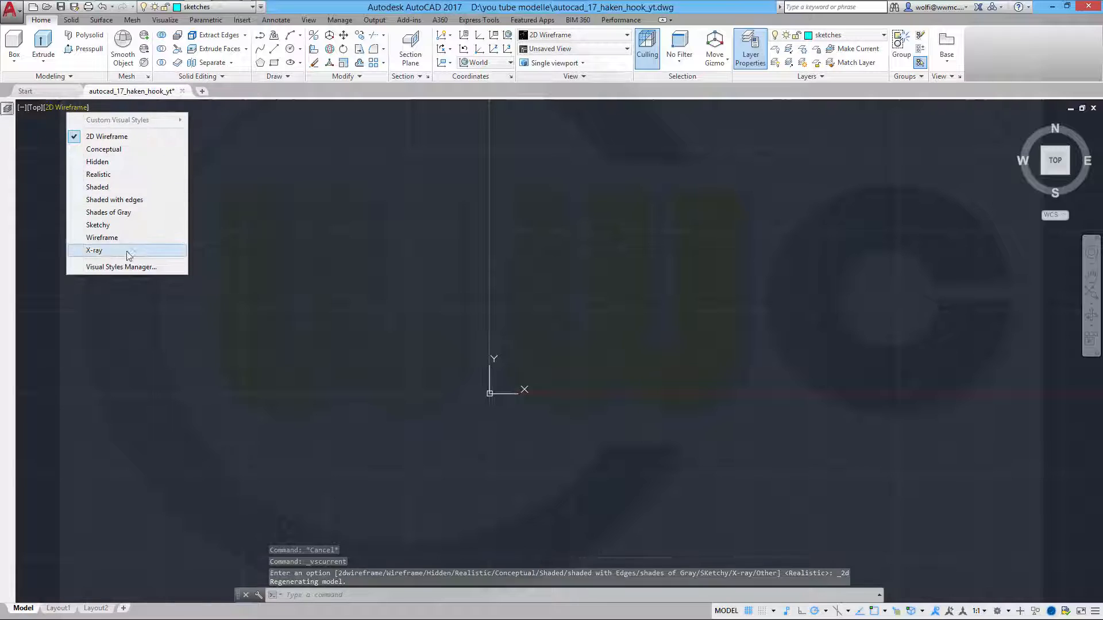
{"action": "left_click", "coordinate": [97, 235]}
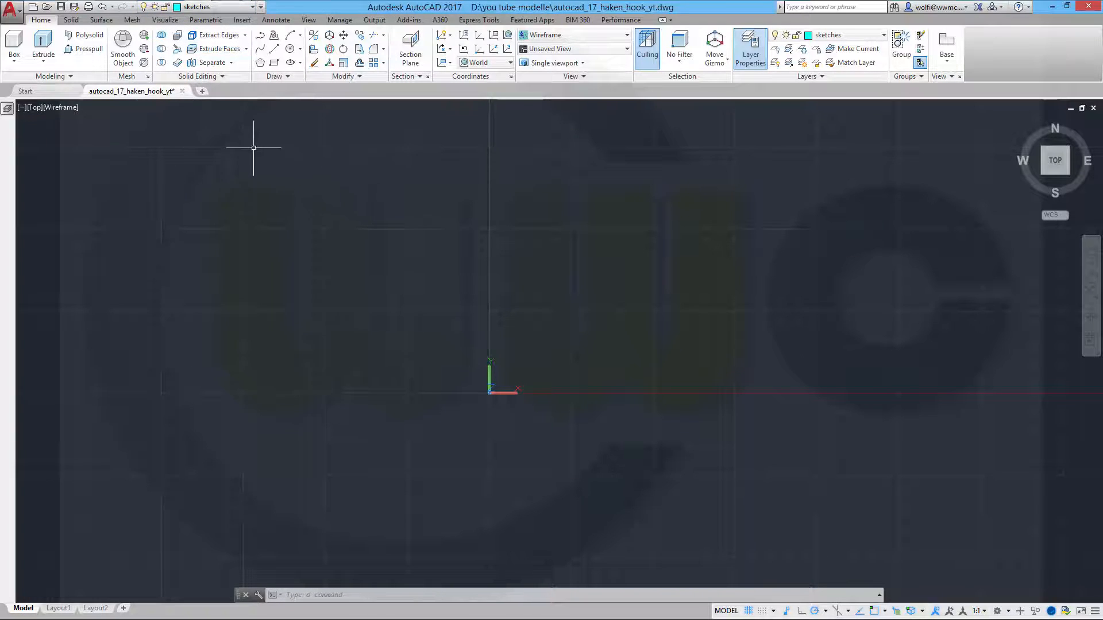
Draw a circle centred at the origin (0,0) with a diameter of 17.
{"action": "left_click", "coordinate": [290, 49]}
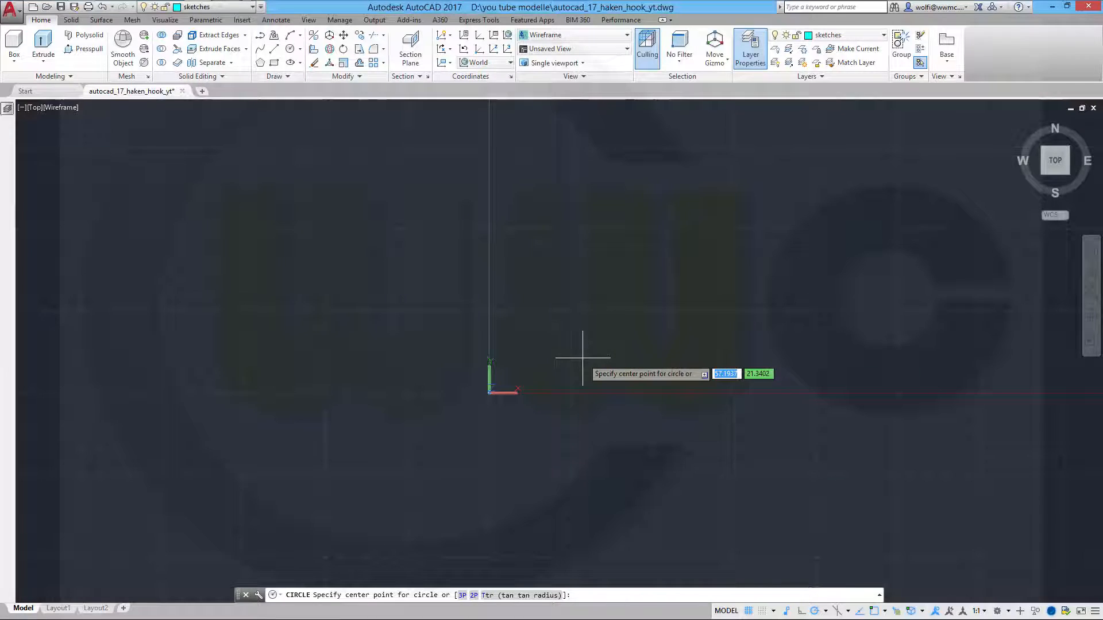
{"action": "type", "text": "0"}
{"action": "key", "text": "Tab"}
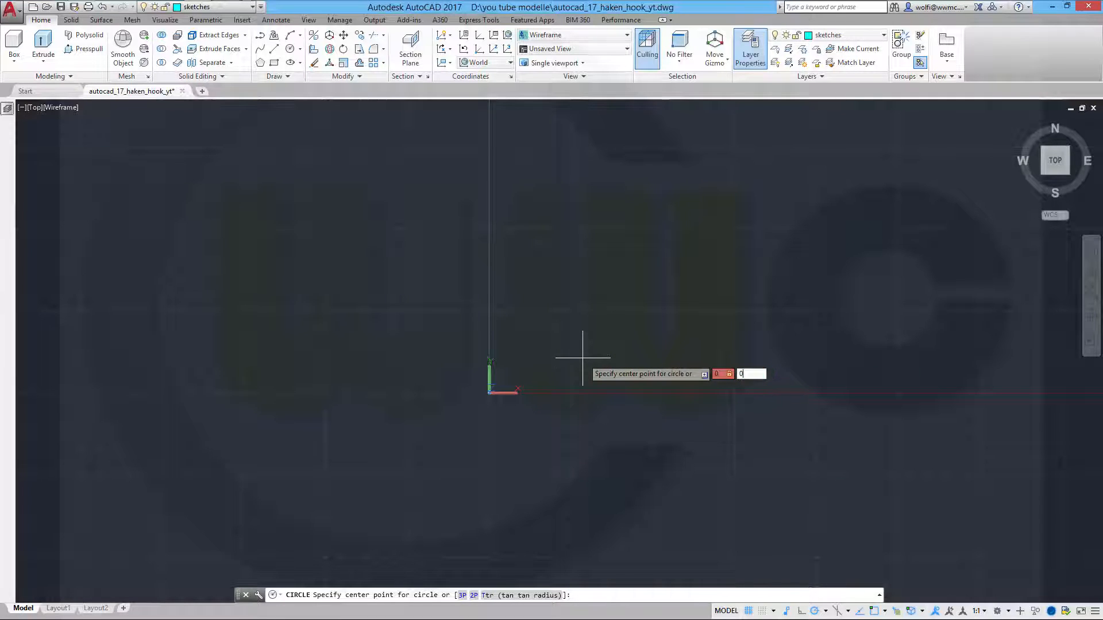
{"action": "type", "text": "0"}
{"action": "key", "text": "Return"}
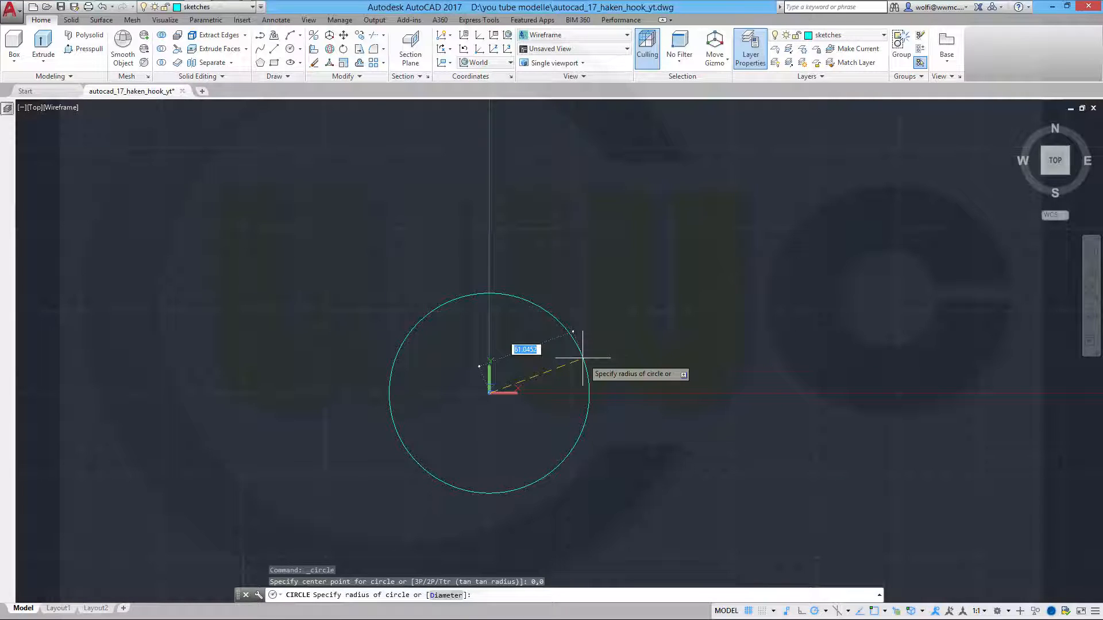
{"action": "right_click", "coordinate": [584, 359]}
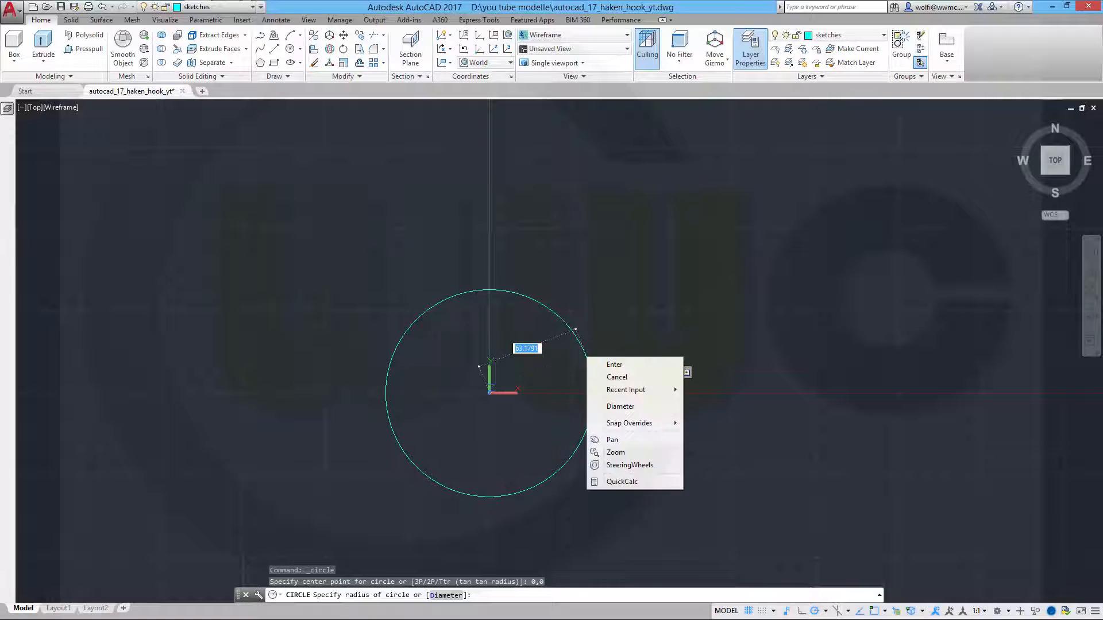
{"action": "left_click", "coordinate": [626, 407]}
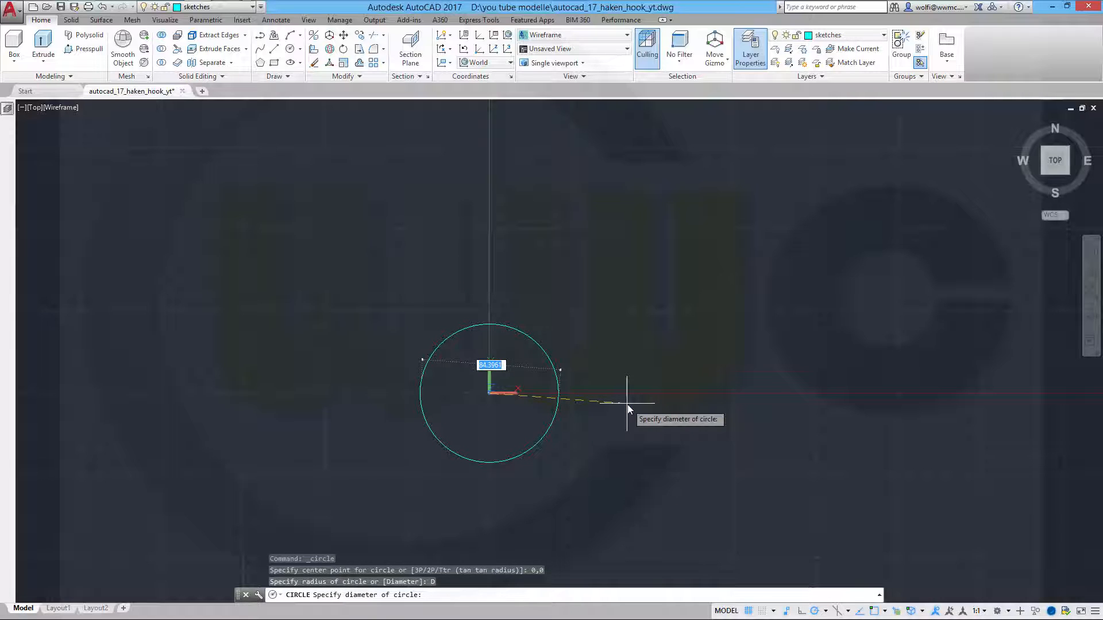
{"action": "key", "text": "Return"}
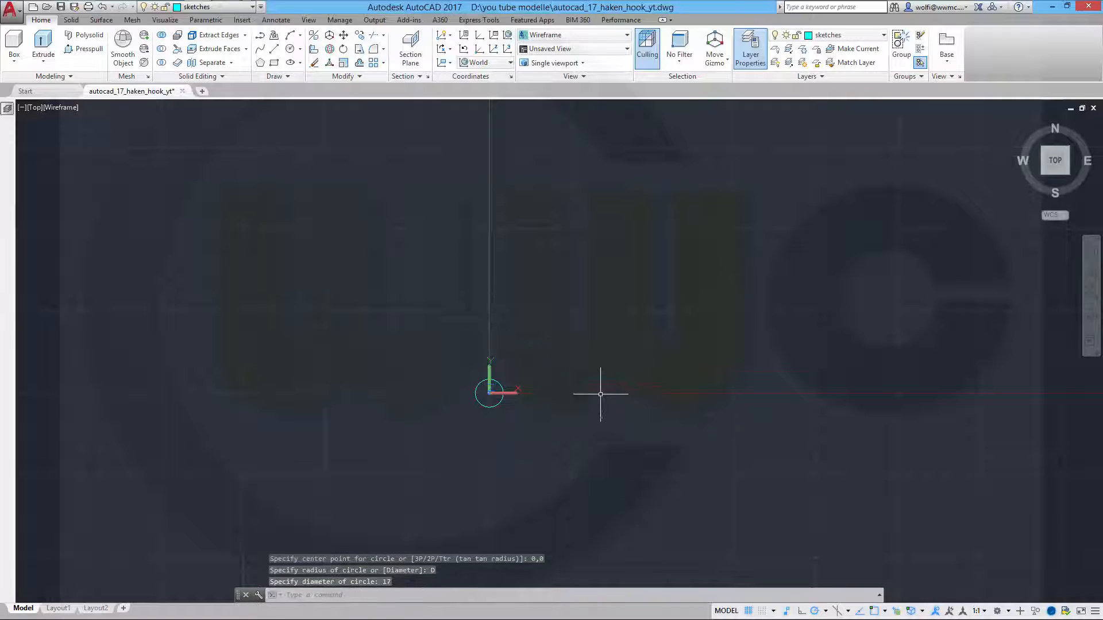
Draw a second circle concentric with the first one at the origin, with a diameter of 45.
{"action": "key", "text": "Return"}
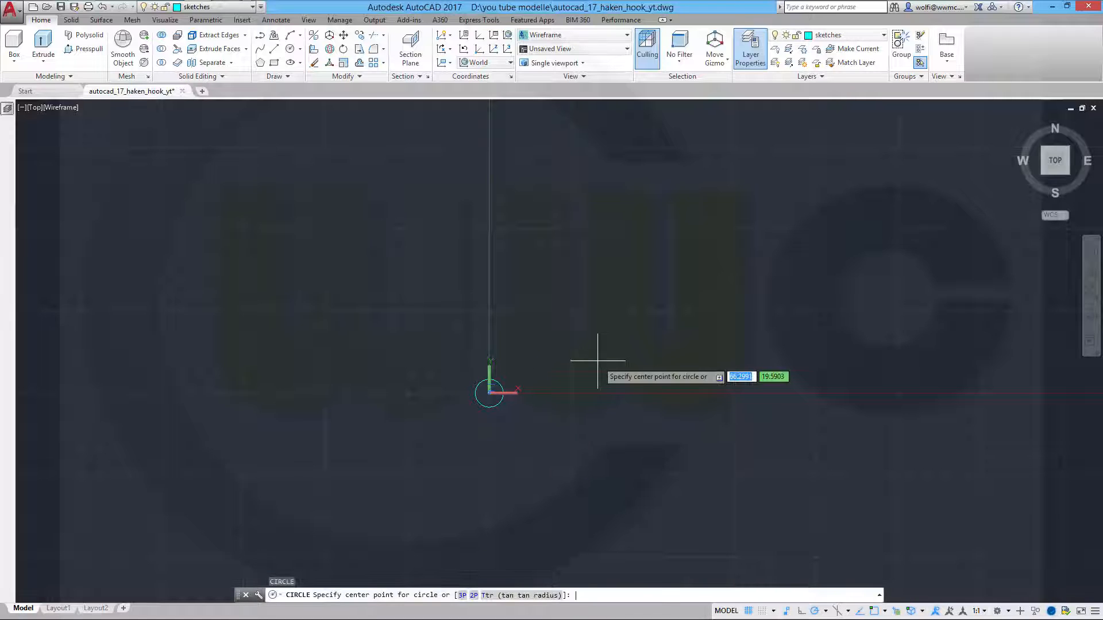
{"action": "scroll", "coordinate": [566, 391], "scroll_direction": "up", "scroll_amount": 3}
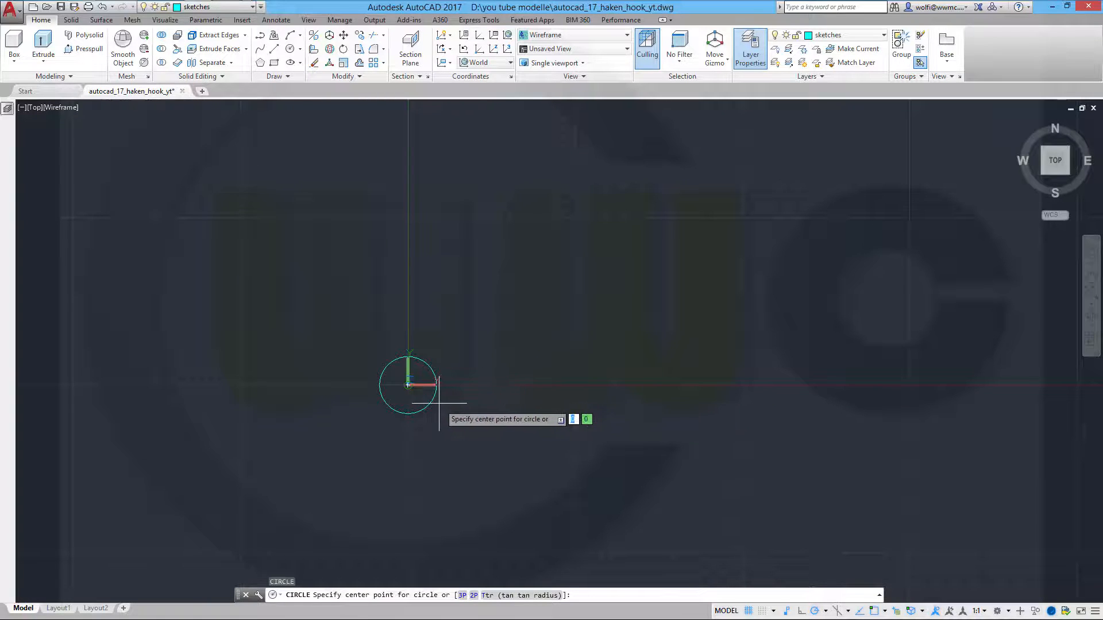
{"action": "left_click", "coordinate": [409, 383]}
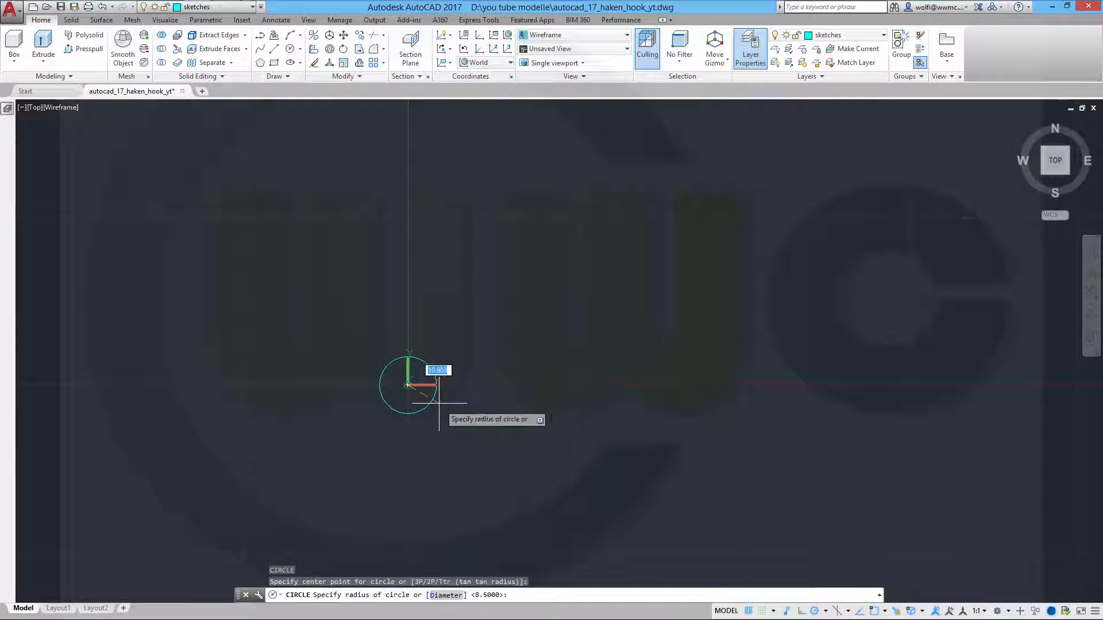
{"action": "right_click", "coordinate": [492, 343]}
{"action": "left_click", "coordinate": [542, 395]}
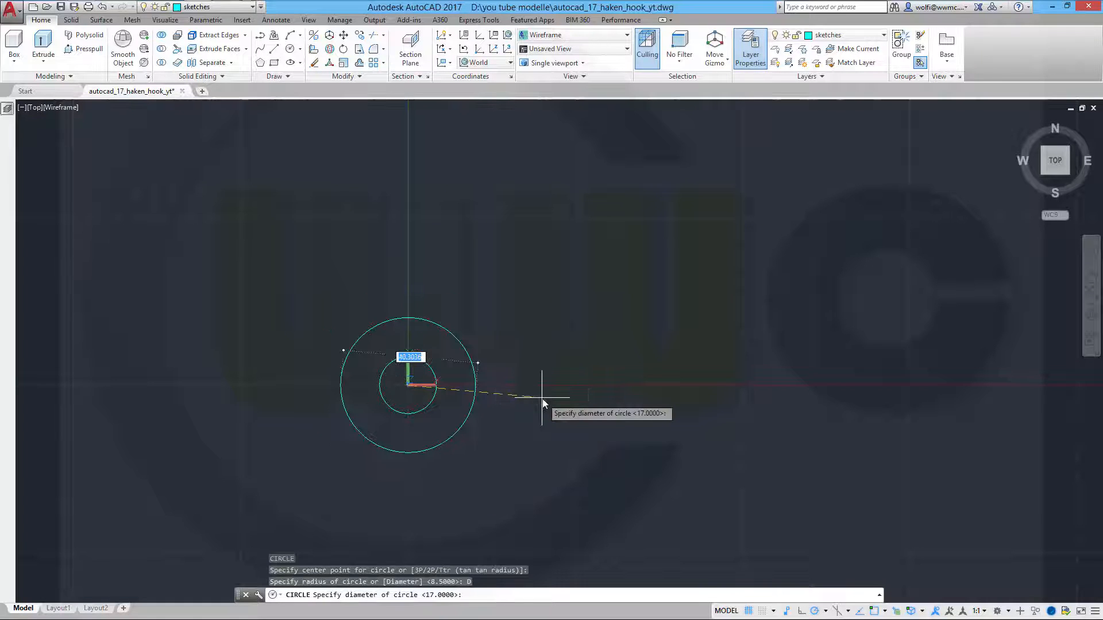
{"action": "type", "text": "45"}
{"action": "key", "text": "Return"}
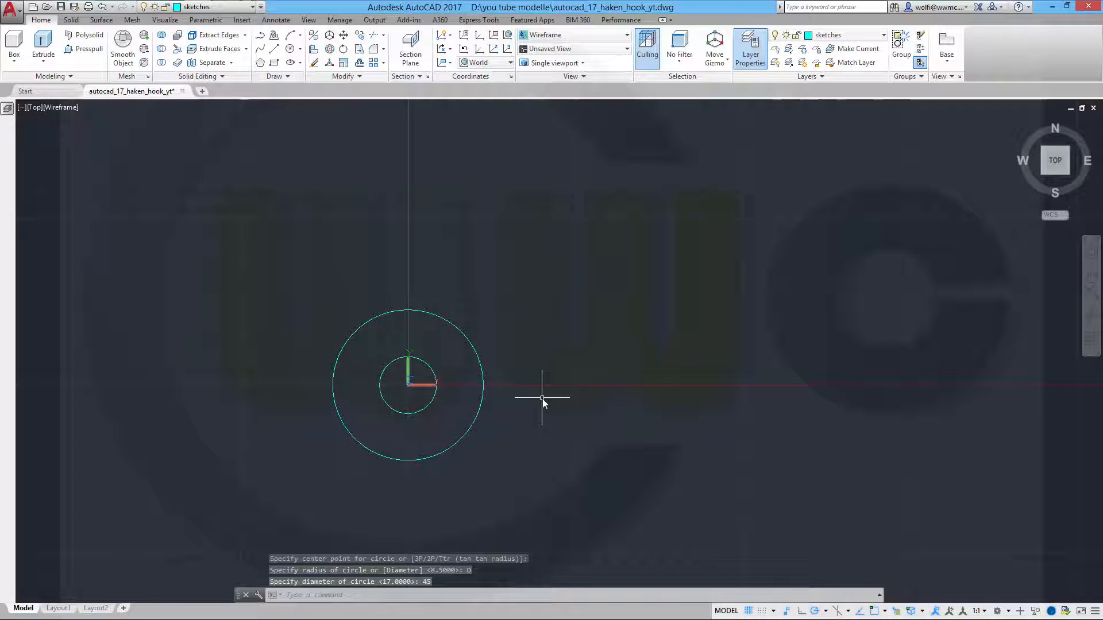
Draw a large circle centred about 115 units left of the origin on its horizontal axis, reaching the 45-diameter circle's left quadrant.
{"action": "mouse_move", "coordinate": [543, 401]}
{"action": "middle_mouse_down"}
{"action": "mouse_move", "coordinate": [722, 403]}
{"action": "mouse_move", "coordinate": [922, 372]}
{"action": "middle_mouse_up"}
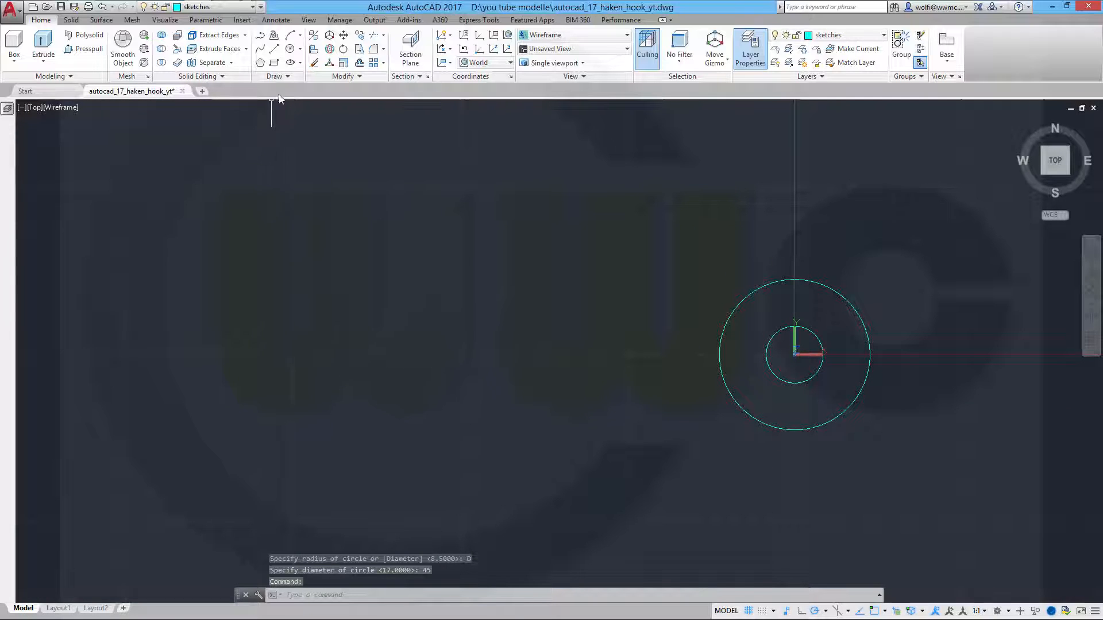
{"action": "left_click", "coordinate": [291, 50]}
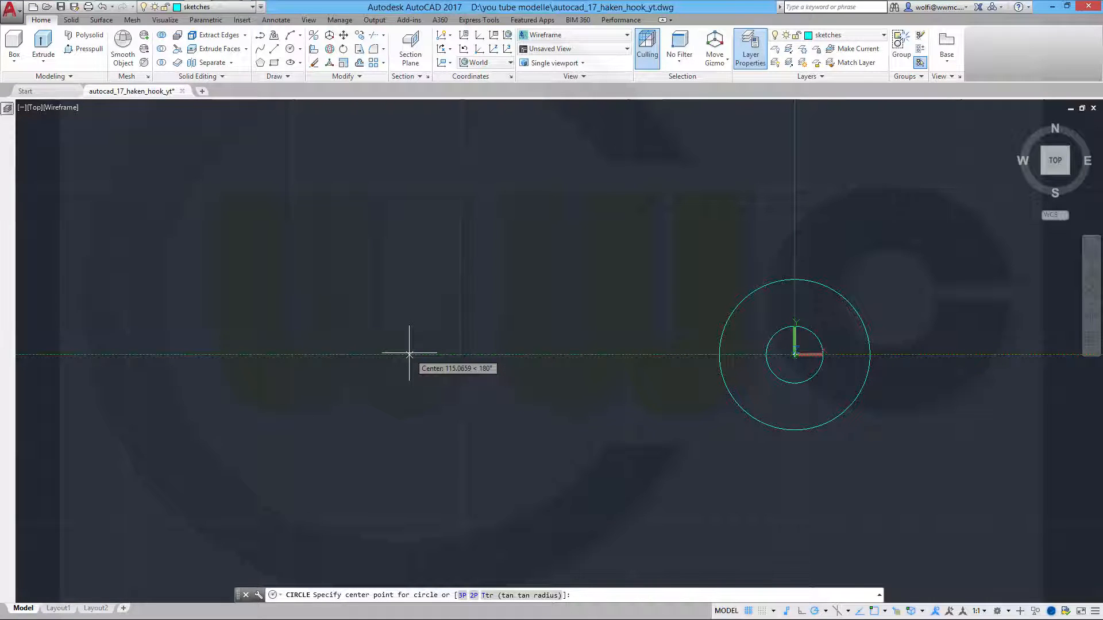
{"action": "left_click", "coordinate": [409, 354]}
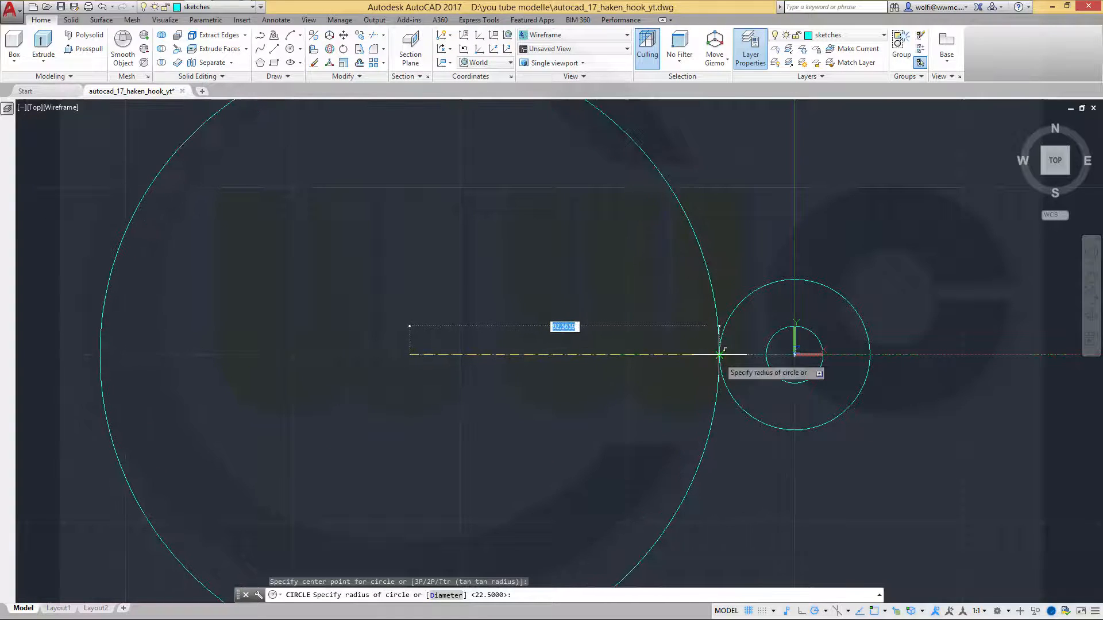
{"action": "left_click", "coordinate": [719, 355]}
{"action": "key", "text": "Escape"}
{"action": "key", "text": "Escape"}
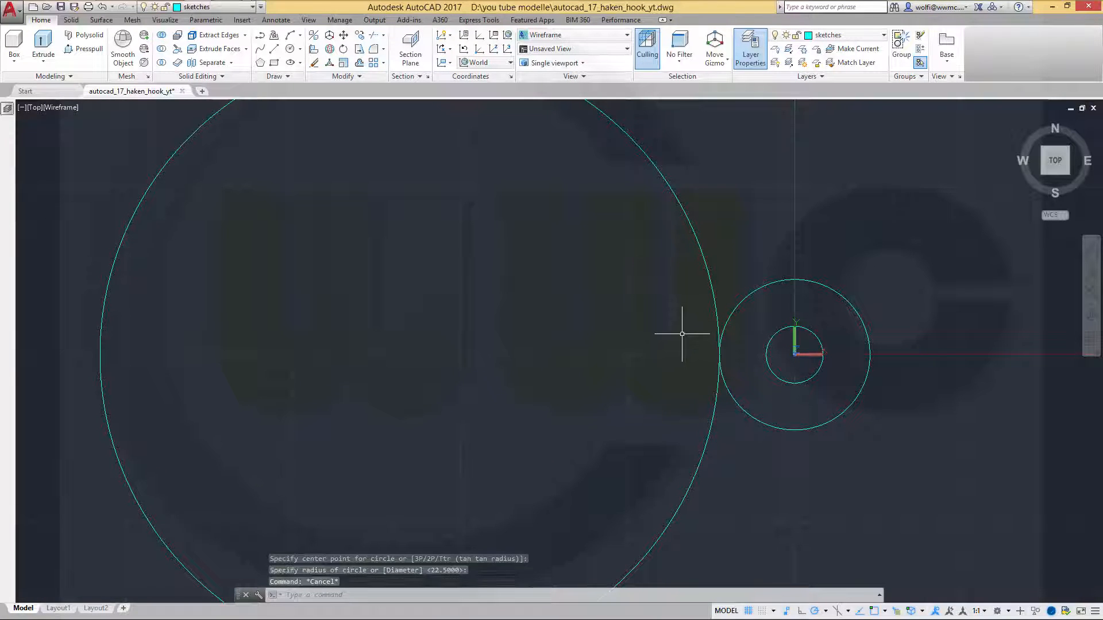
Draw a small circle with a diameter of 8 above the 45-diameter circle, just outside the large circle's upper right.
{"action": "scroll", "coordinate": [603, 351], "scroll_direction": "down", "scroll_amount": 4}
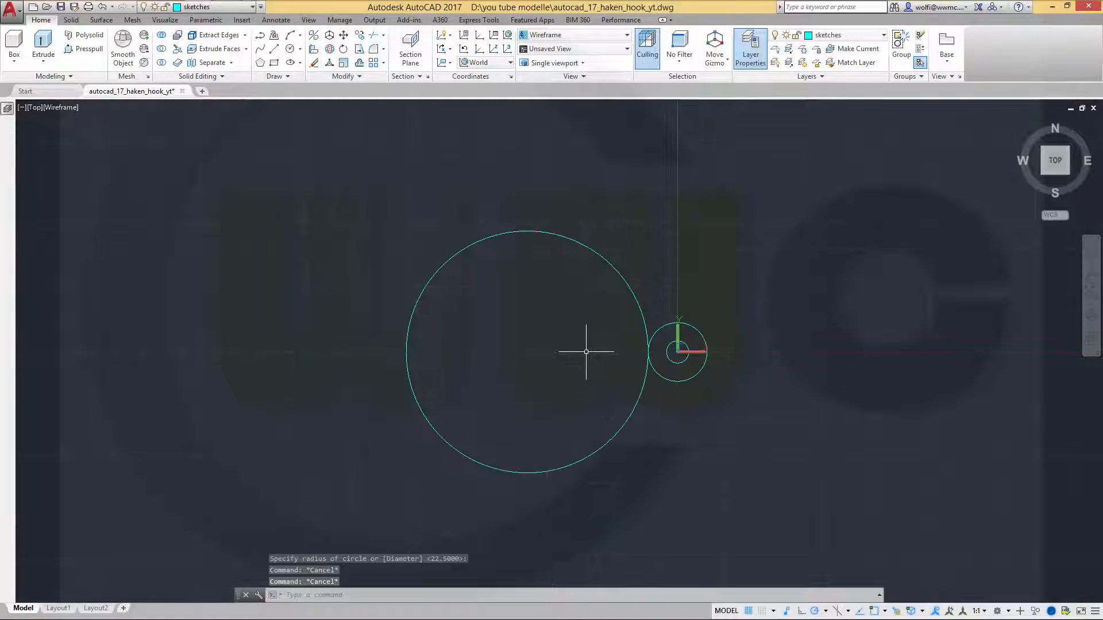
{"action": "scroll", "coordinate": [581, 351], "scroll_direction": "up", "scroll_amount": 2}
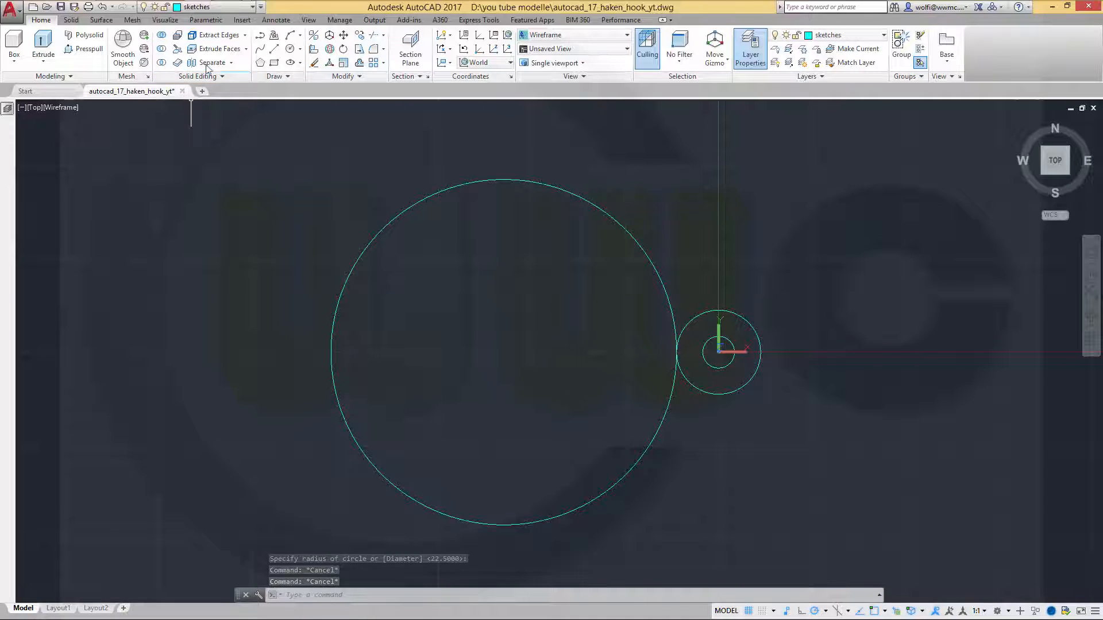
{"action": "left_click", "coordinate": [290, 48]}
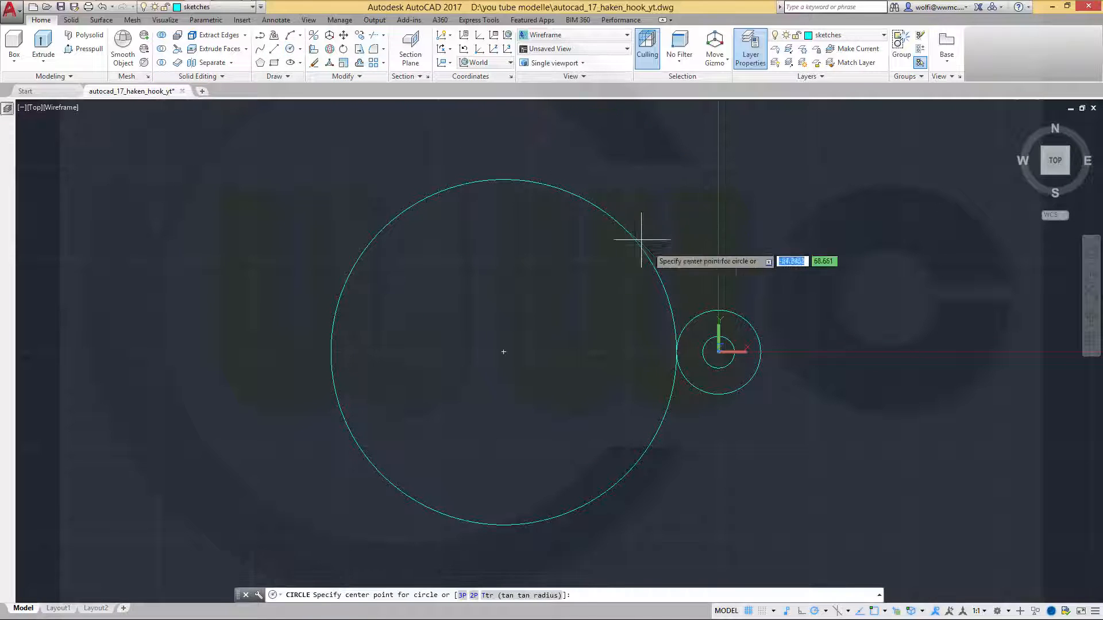
{"action": "left_click", "coordinate": [680, 249]}
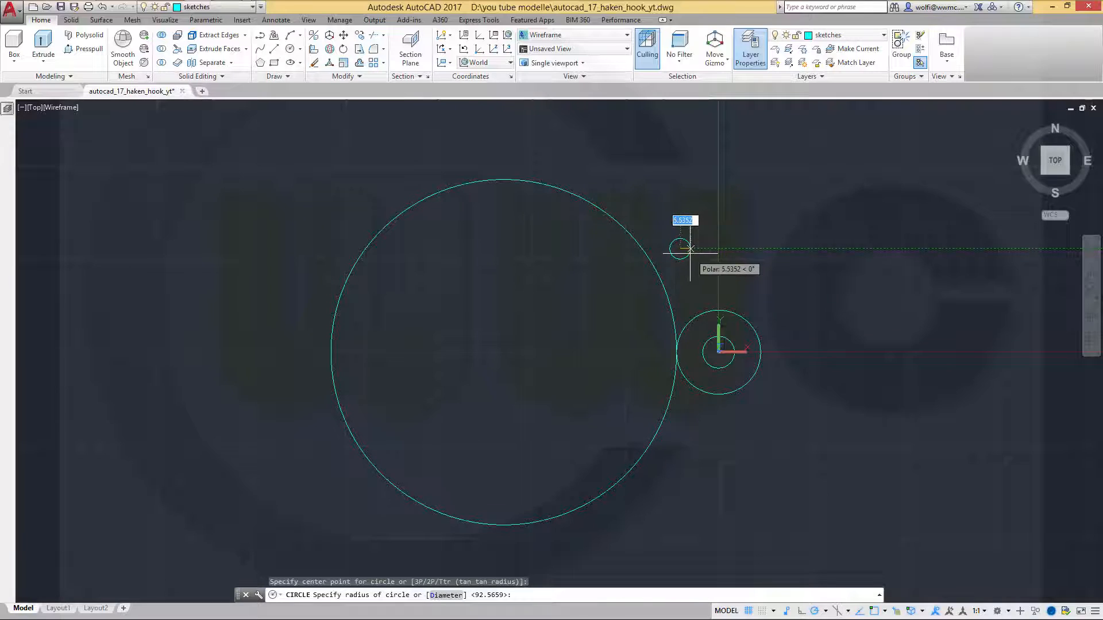
{"action": "right_click", "coordinate": [689, 249]}
{"action": "left_click", "coordinate": [724, 305]}
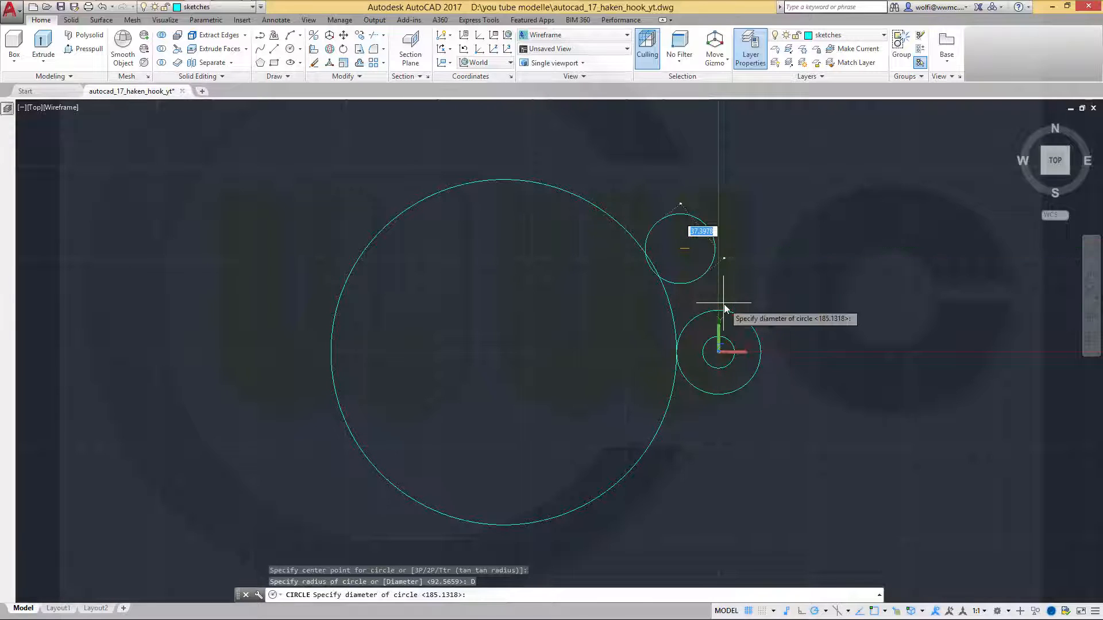
{"action": "key", "text": "Return"}
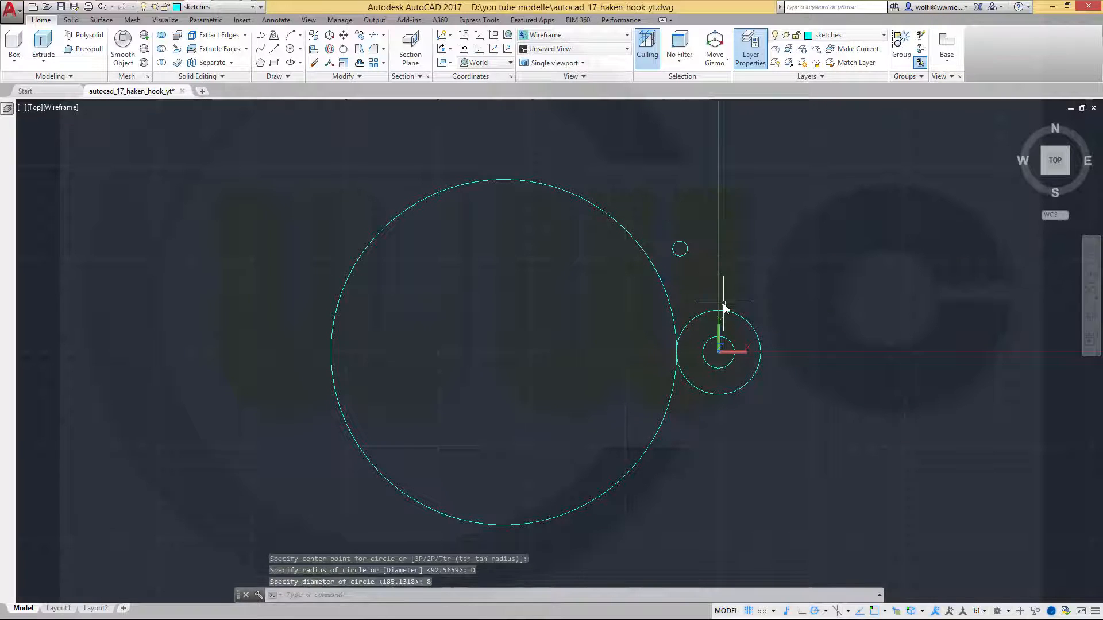
Auto-constrain all four circles and apply a Fix constraint to the 45-diameter circle.
{"action": "left_click", "coordinate": [206, 21]}
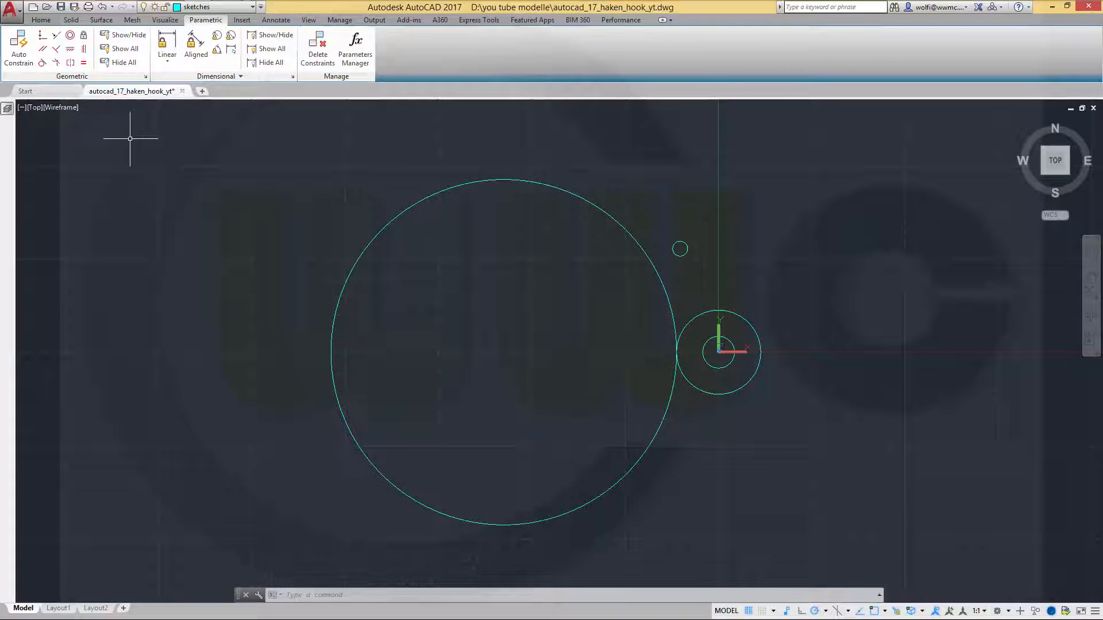
{"action": "left_click", "coordinate": [14, 53]}
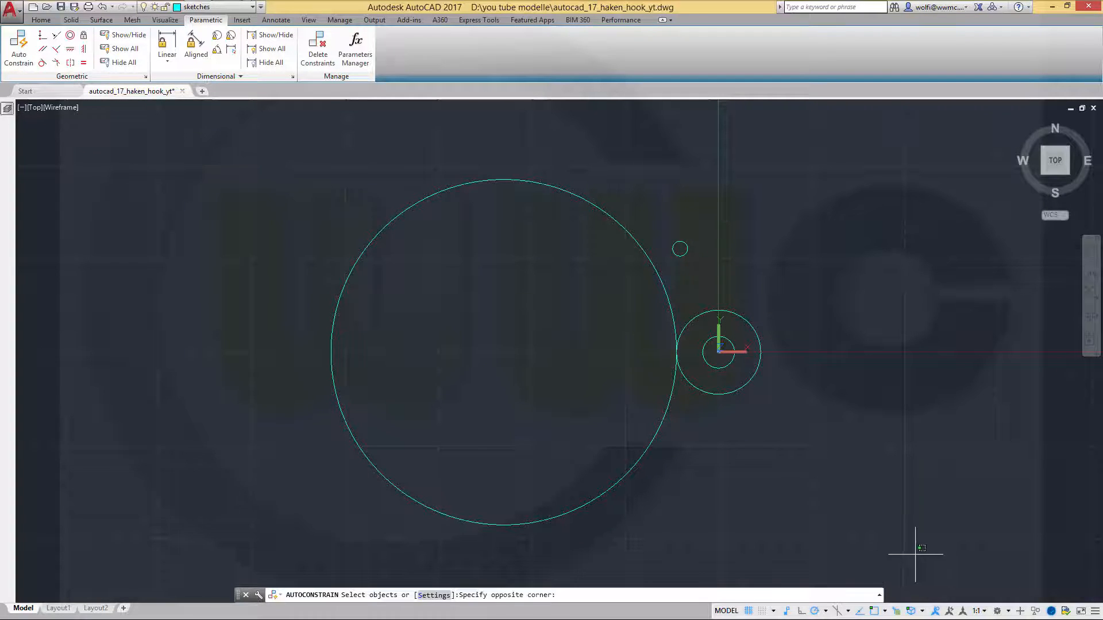
{"action": "left_click", "coordinate": [917, 555]}
{"action": "left_click", "coordinate": [205, 157]}
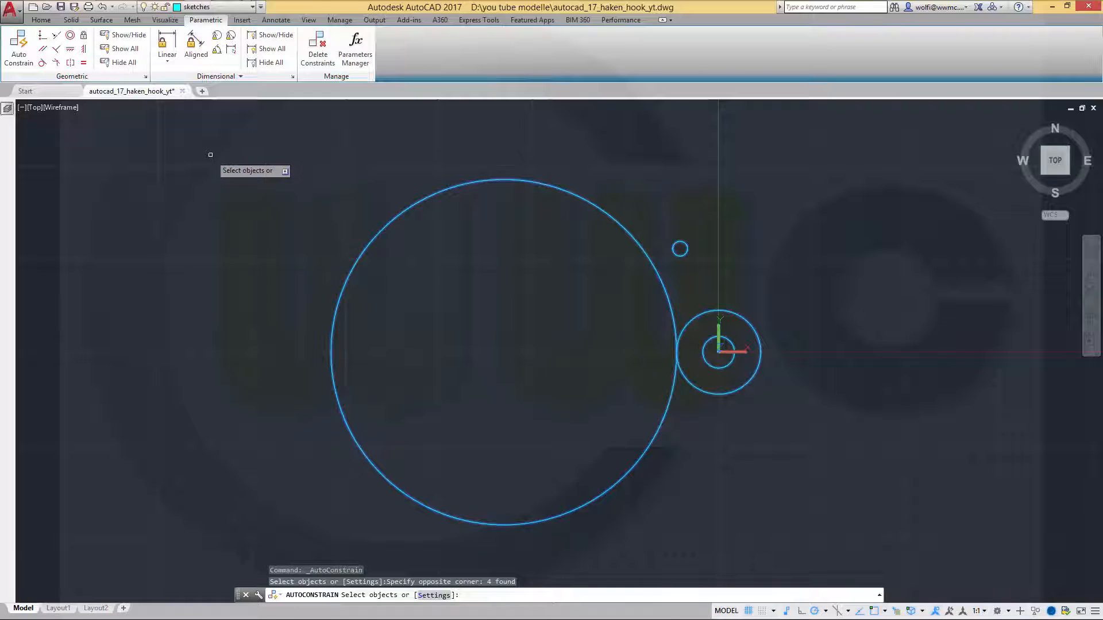
{"action": "right_click", "coordinate": [210, 156]}
{"action": "left_click", "coordinate": [237, 164]}
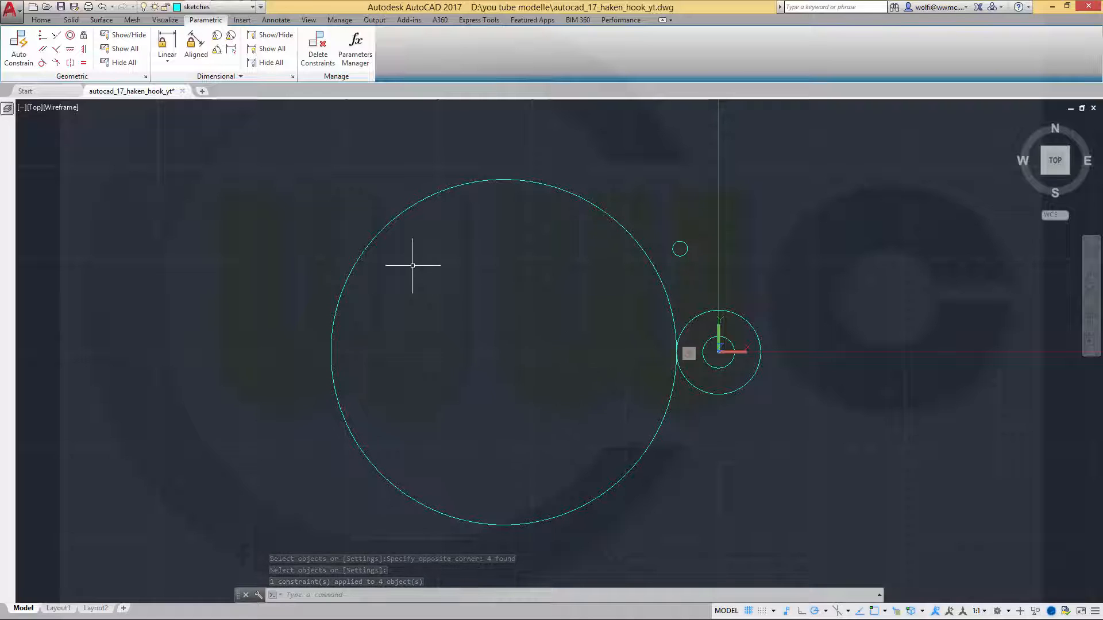
{"action": "left_click", "coordinate": [84, 37]}
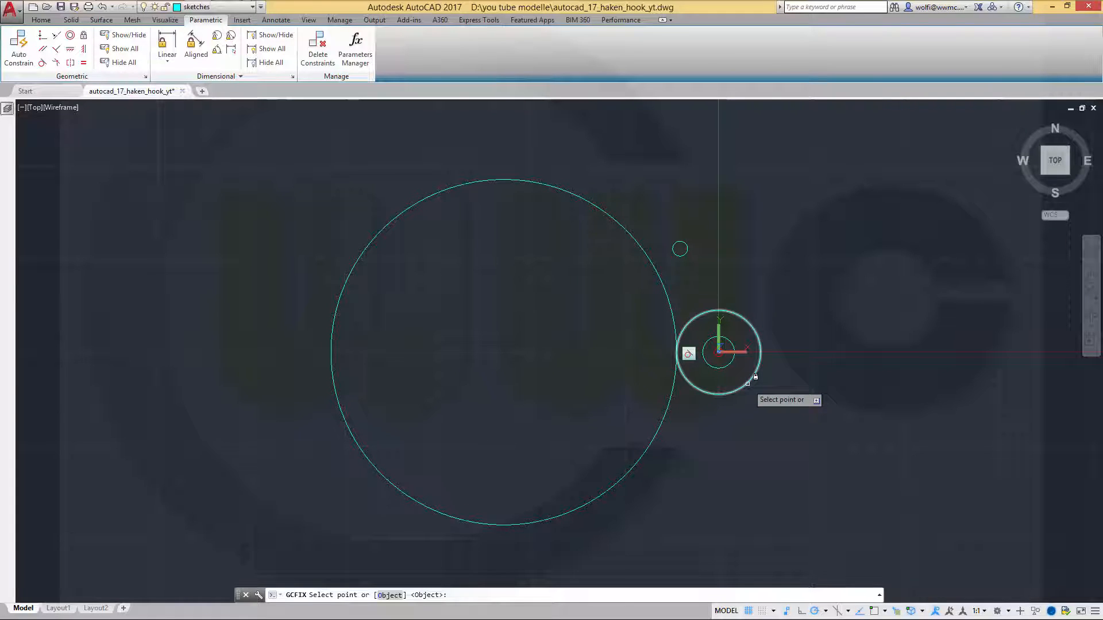
{"action": "left_click", "coordinate": [747, 383]}
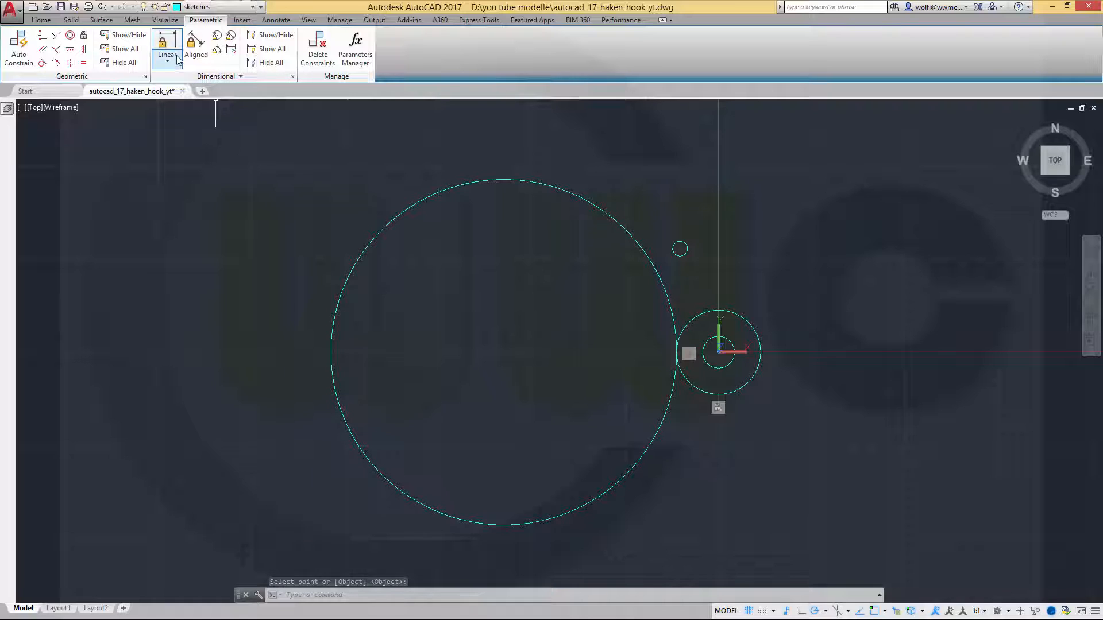
Add a diameter constraint of 8 to the small circle above the concentric circles.
{"action": "left_click", "coordinate": [230, 36]}
{"action": "scroll", "coordinate": [751, 265], "scroll_direction": "up", "scroll_amount": 2}
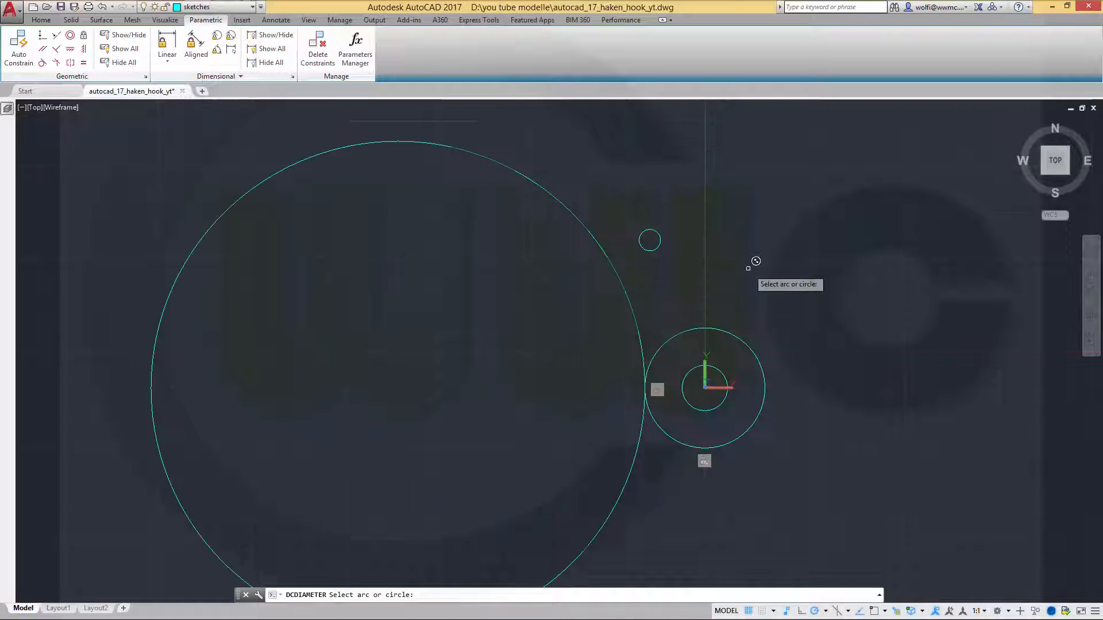
{"action": "left_click", "coordinate": [657, 242]}
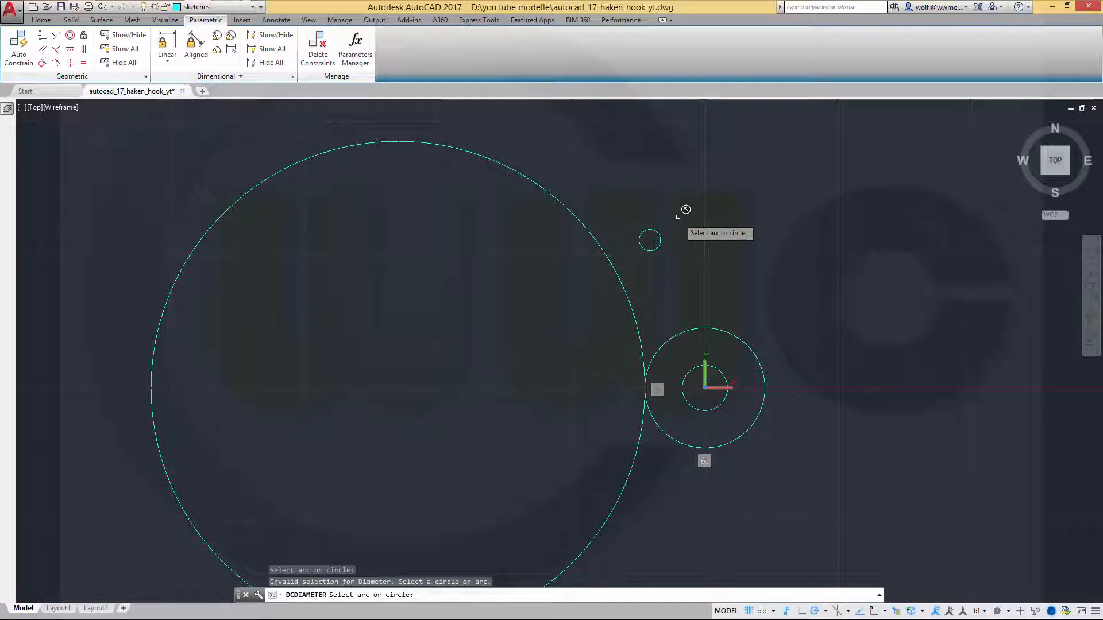
{"action": "left_click", "coordinate": [658, 236]}
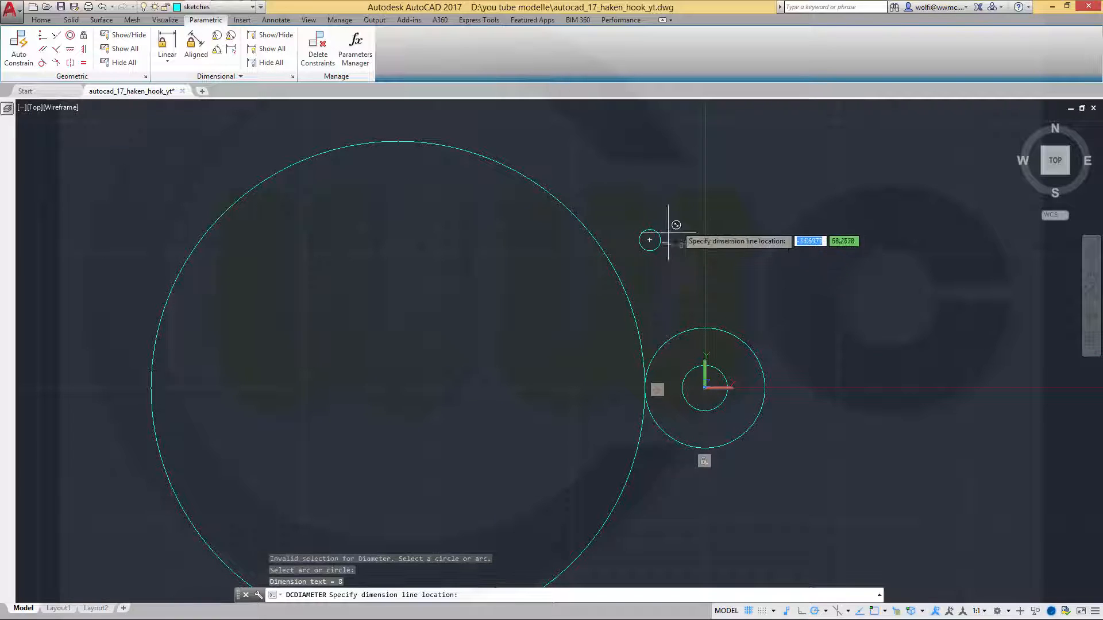
{"action": "left_click", "coordinate": [692, 204]}
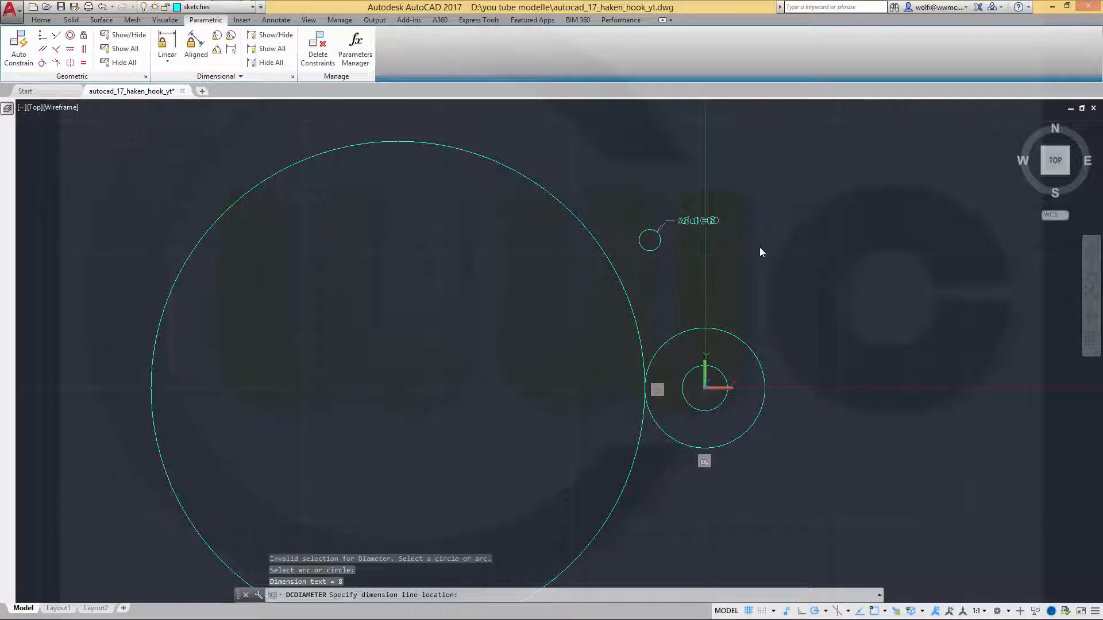
{"action": "key", "text": "Return"}
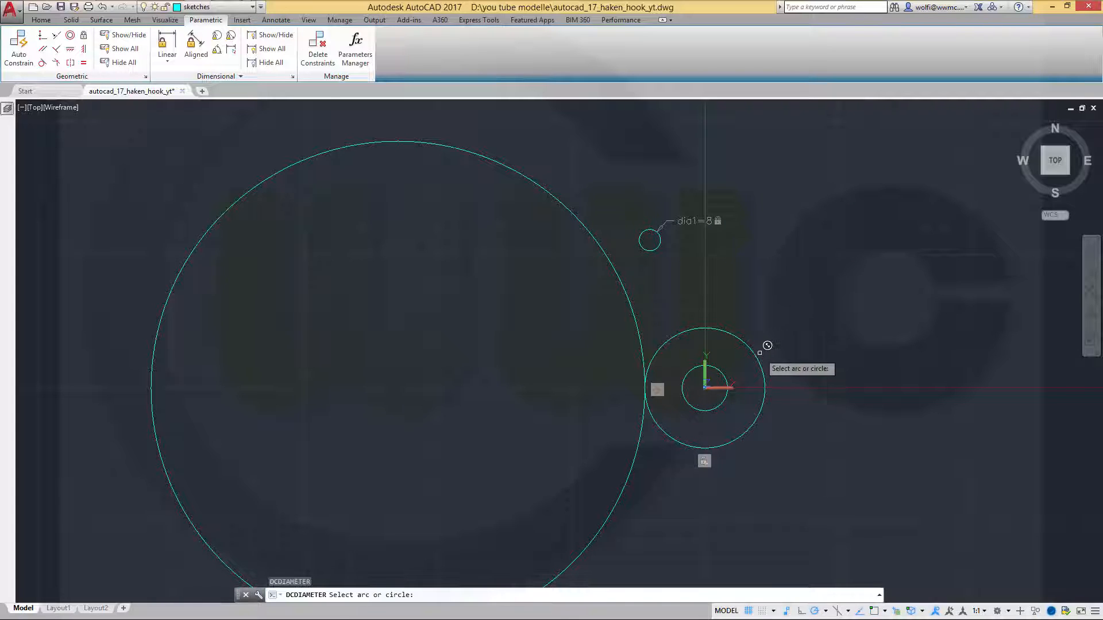
Add diameter constraints of 45 and 17 to the outer and inner concentric circles at the origin.
{"action": "left_click", "coordinate": [760, 349]}
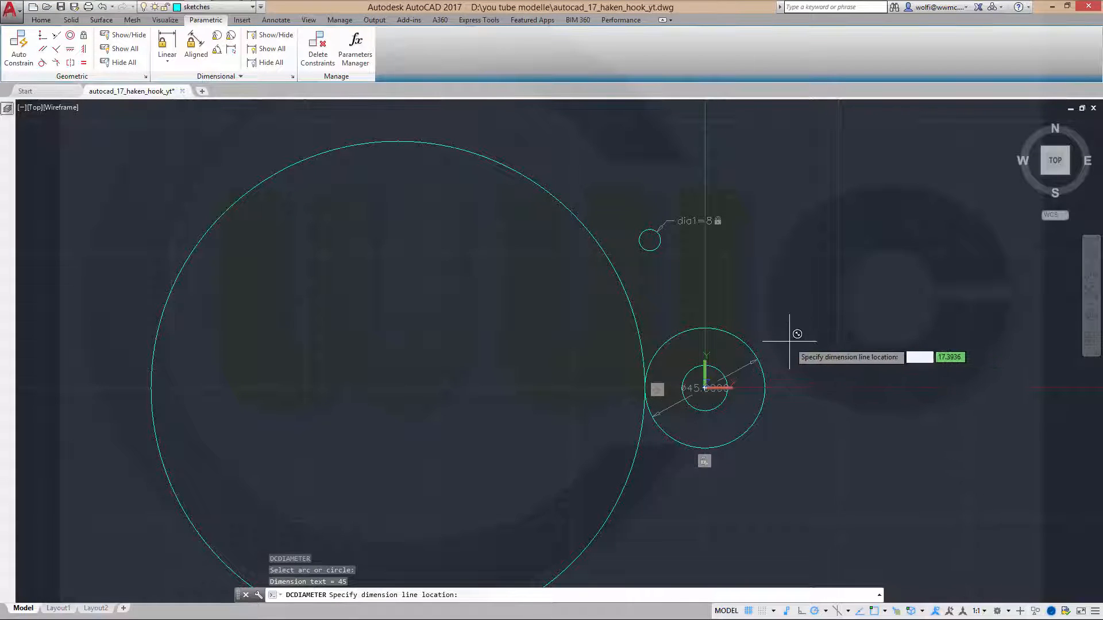
{"action": "left_click", "coordinate": [787, 339]}
{"action": "key", "text": "Return"}
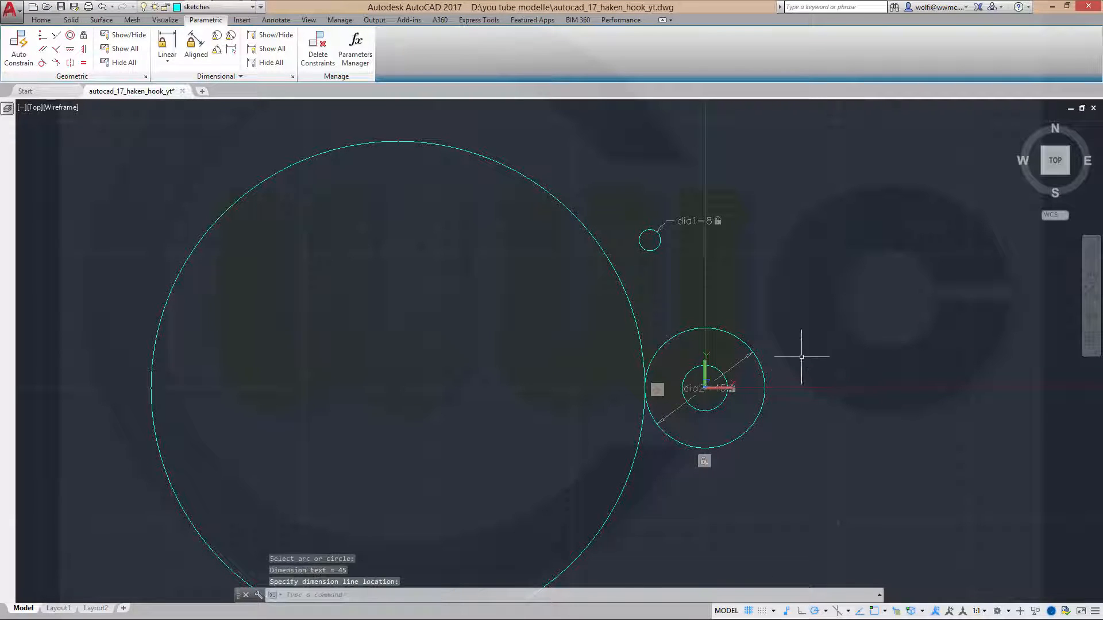
{"action": "key", "text": "Return"}
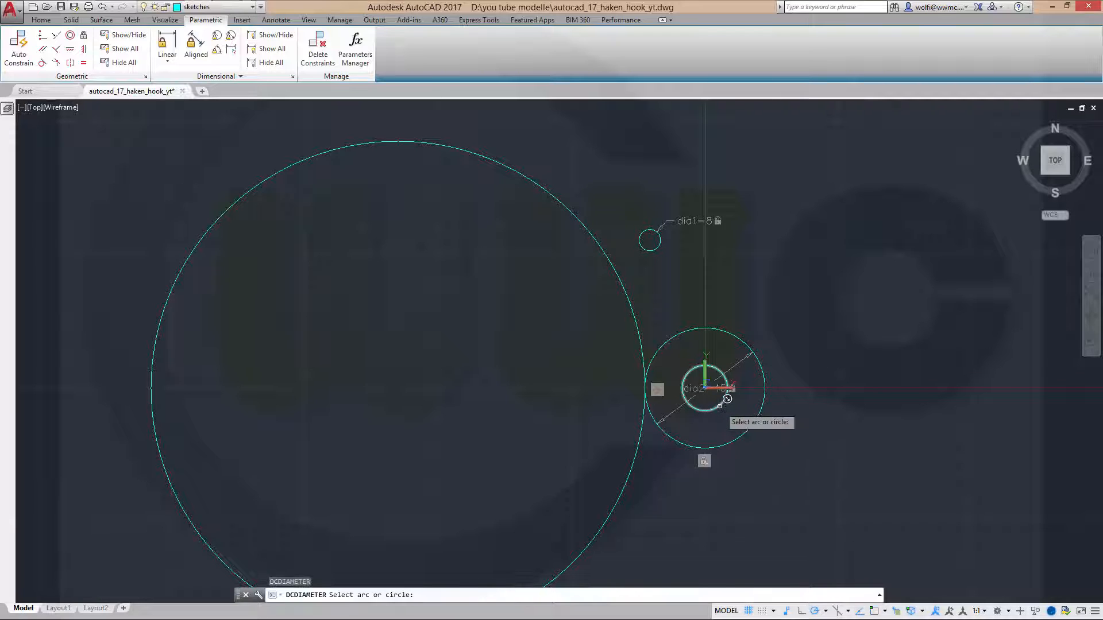
{"action": "left_click", "coordinate": [725, 401]}
{"action": "left_click", "coordinate": [827, 425]}
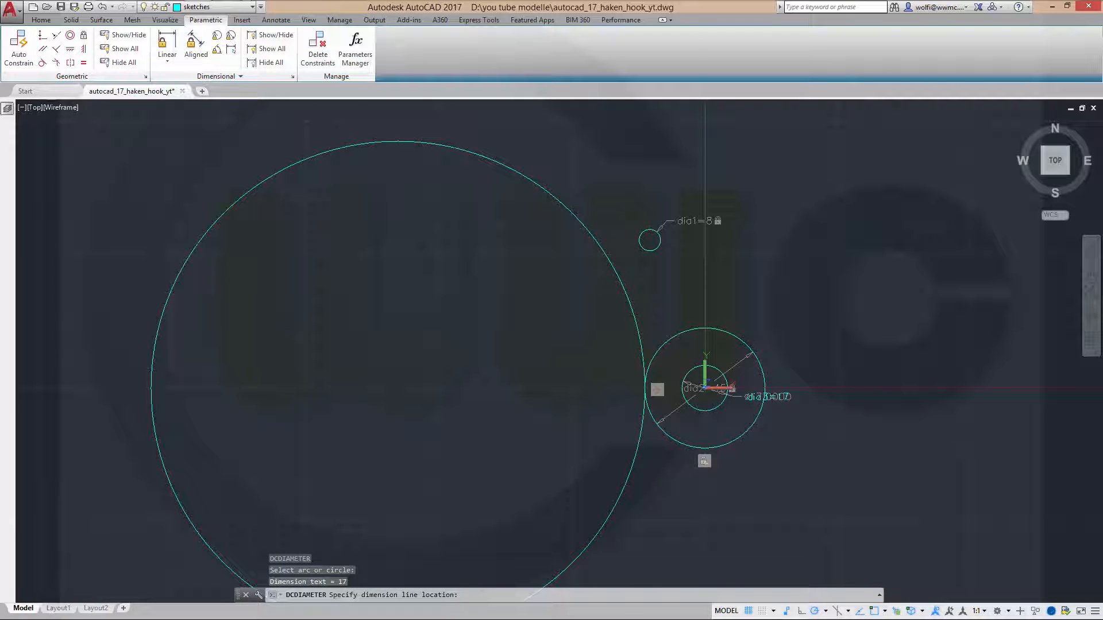
{"action": "key", "text": "Return"}
Add a diameter constraint to the large circle and set it to 300.
{"action": "key", "text": "Return"}
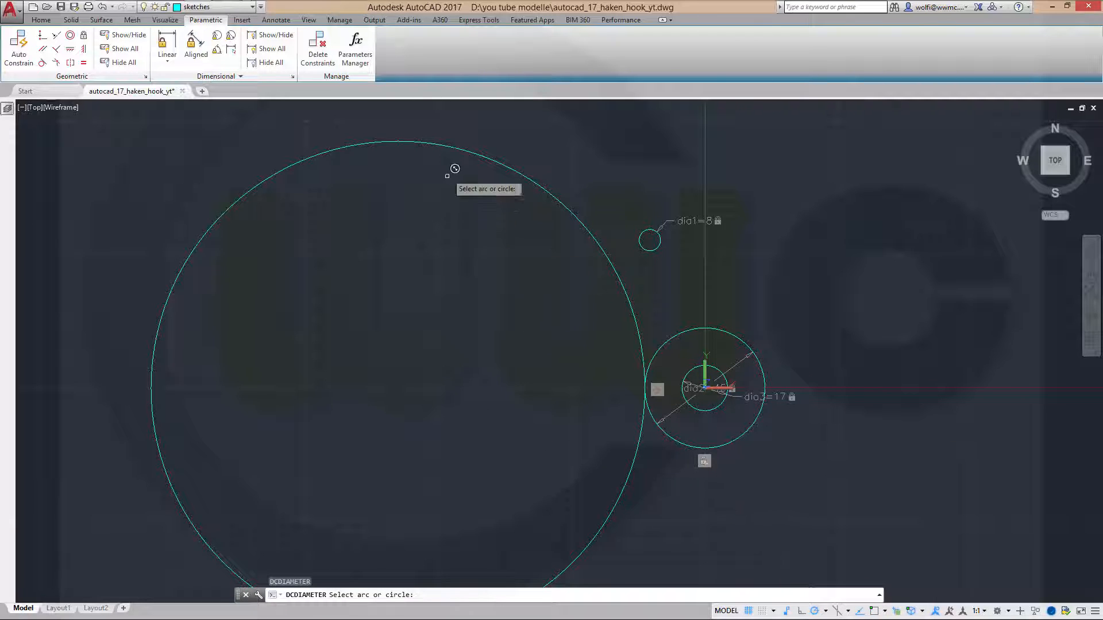
{"action": "left_click", "coordinate": [463, 148]}
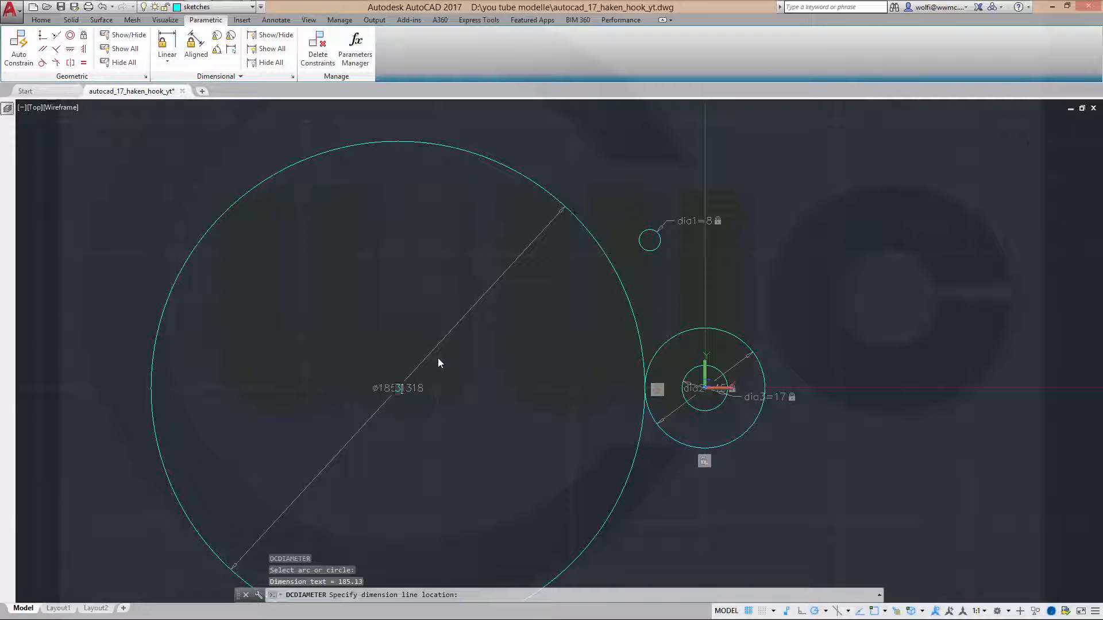
{"action": "type", "text": "300"}
{"action": "key", "text": "Return"}
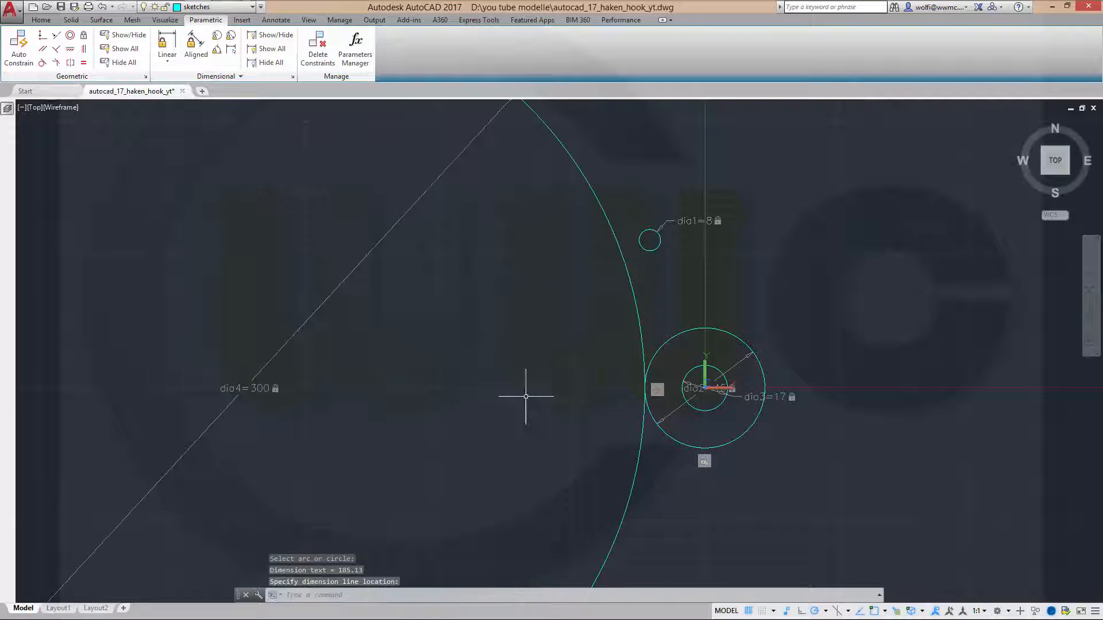
Constrain the vertical distance between the small circle's centre and the concentric circles' centre to 40, placing the dimension inside the large circle.
{"action": "left_click", "coordinate": [171, 47]}
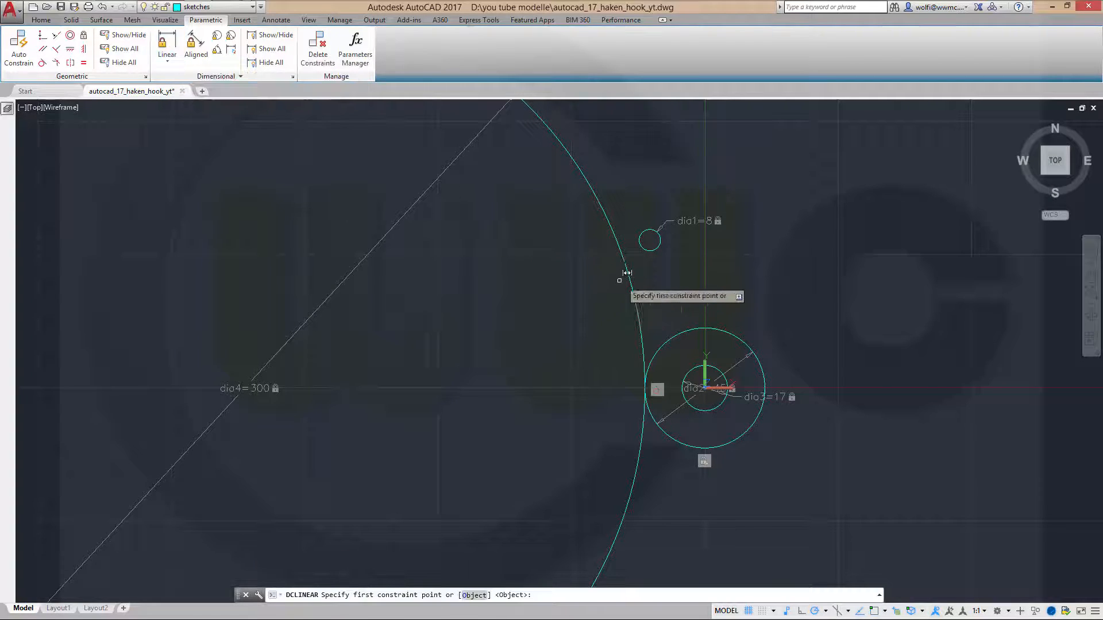
{"action": "left_click", "coordinate": [657, 244]}
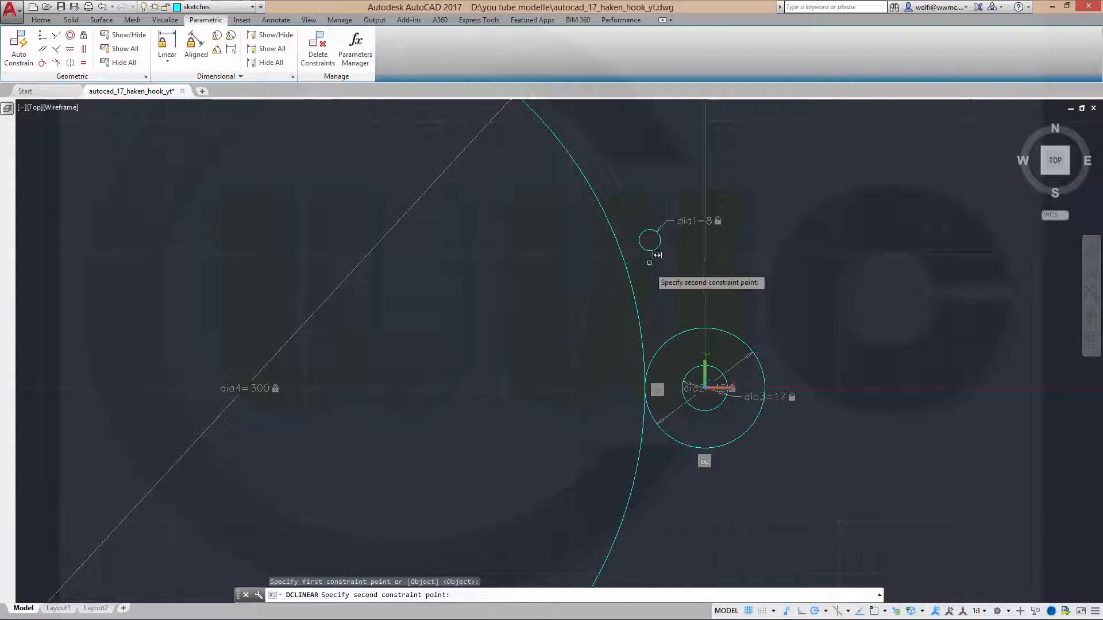
{"action": "left_click", "coordinate": [702, 384]}
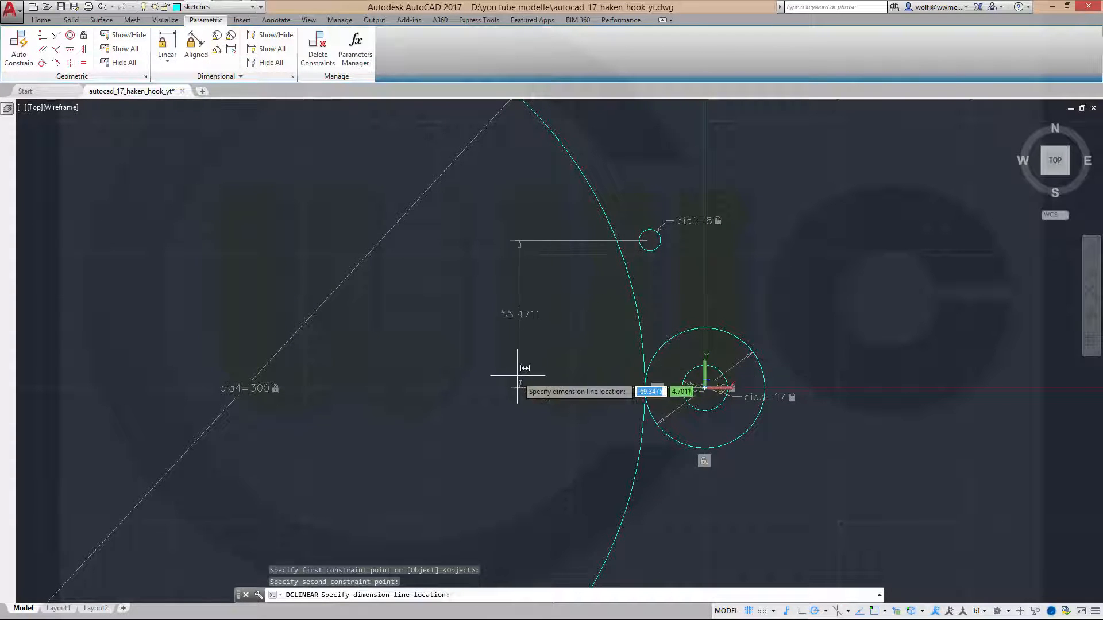
{"action": "left_click", "coordinate": [517, 386]}
{"action": "type", "text": "40"}
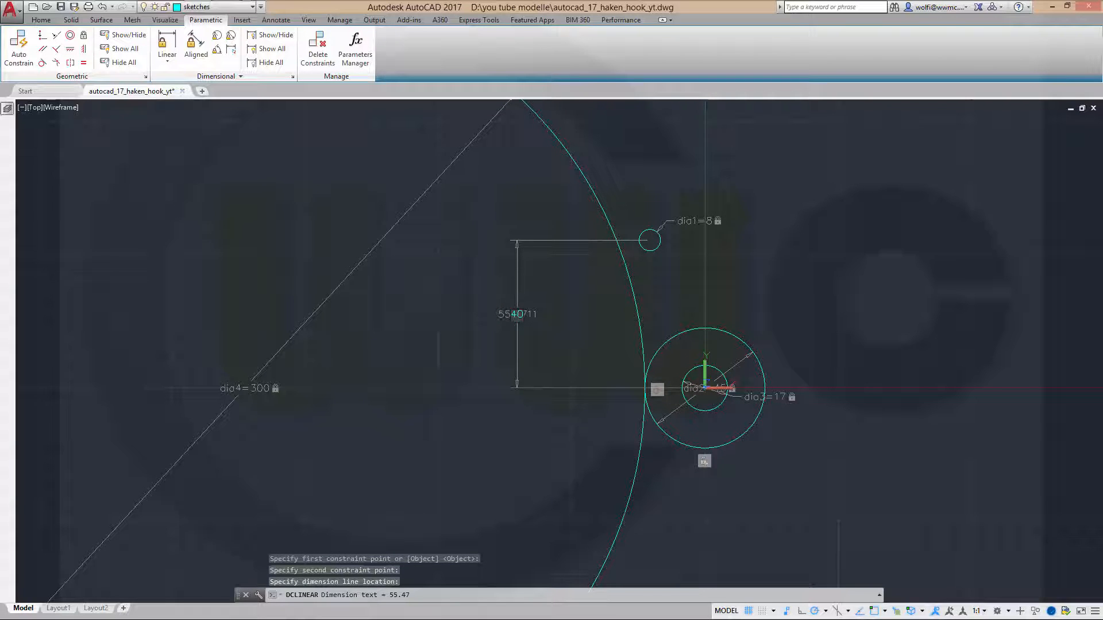
{"action": "key", "text": "Return"}
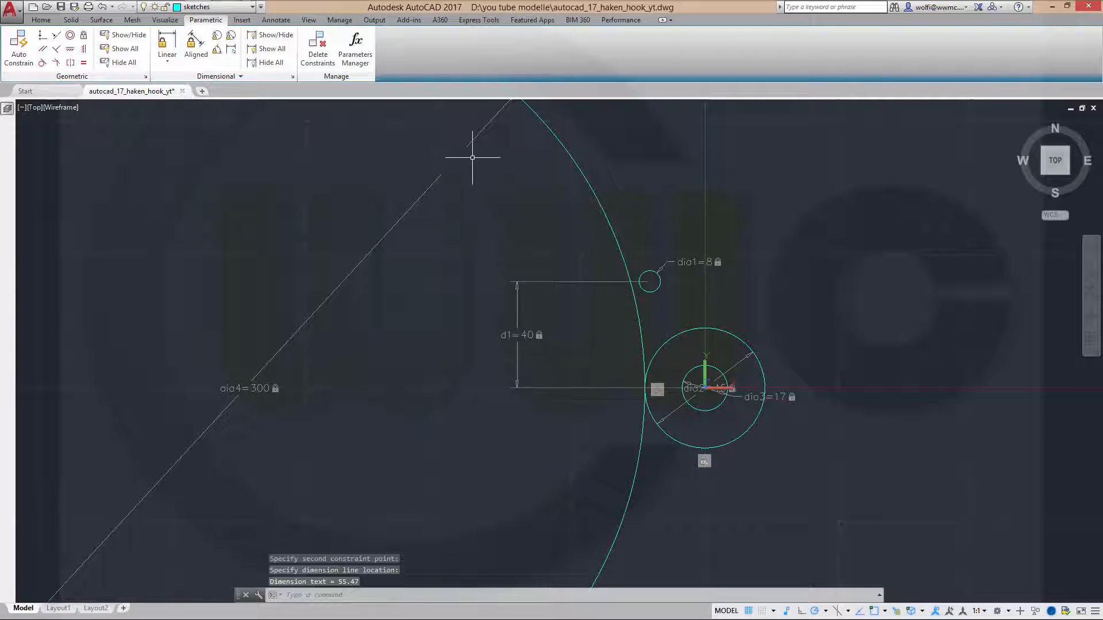
Apply a Tangent constraint between the large circle and the 8-diameter circle.
{"action": "left_click", "coordinate": [45, 63]}
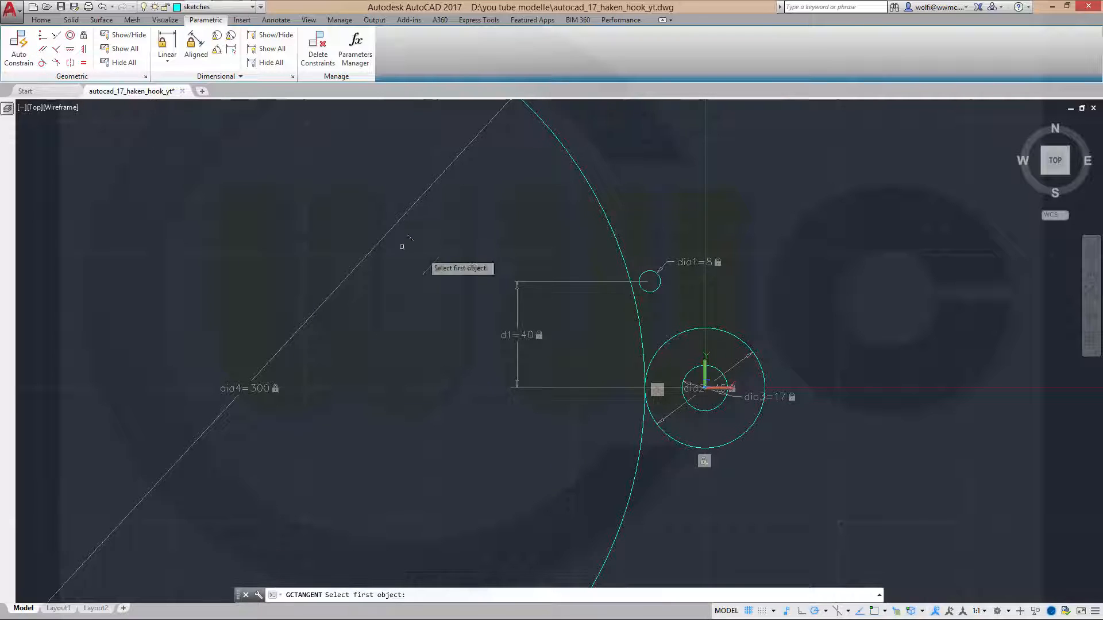
{"action": "left_click", "coordinate": [634, 295]}
{"action": "left_click", "coordinate": [649, 292]}
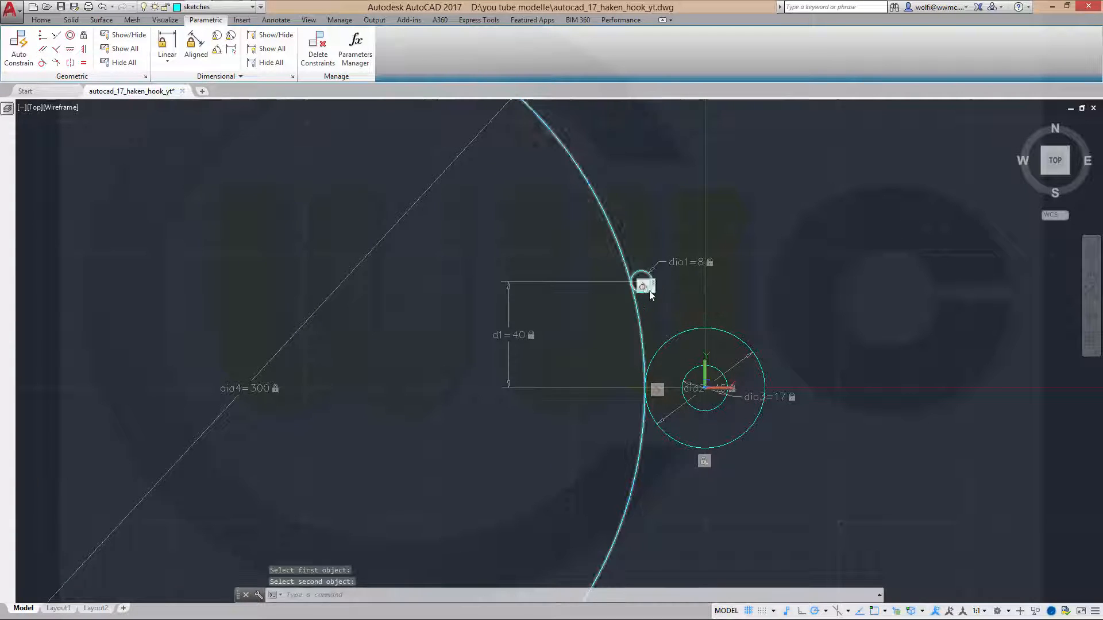
Try to auto-constrain all the circles of the sketch together with their dimensional constraints.
{"action": "scroll", "coordinate": [794, 288], "scroll_direction": "down", "scroll_amount": 2}
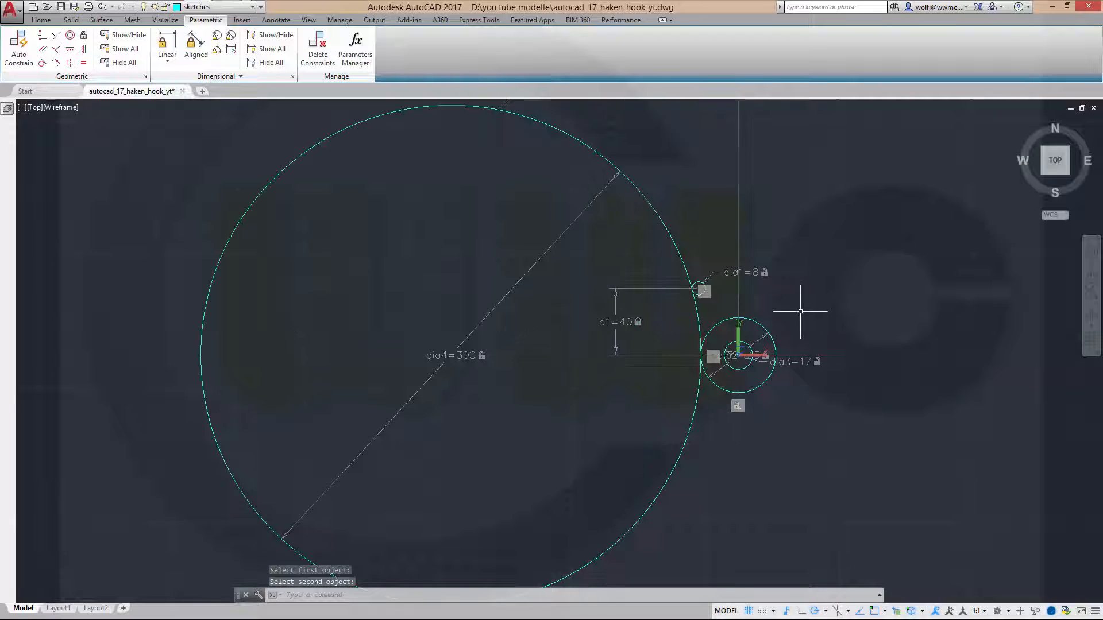
{"action": "scroll", "coordinate": [768, 443], "scroll_direction": "down", "scroll_amount": 1}
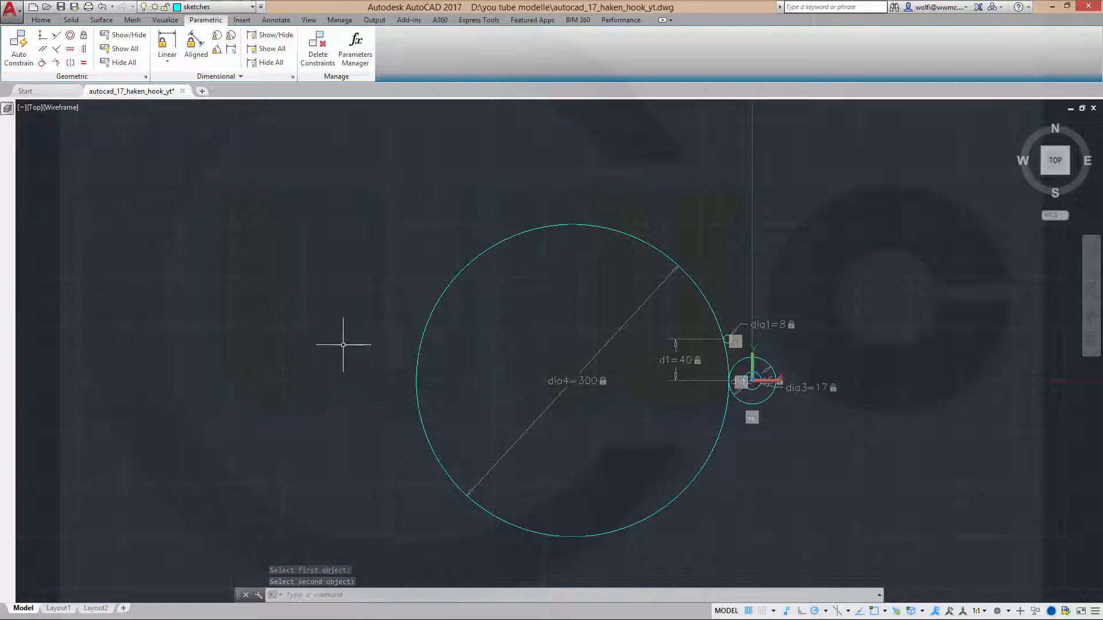
{"action": "left_click", "coordinate": [16, 46]}
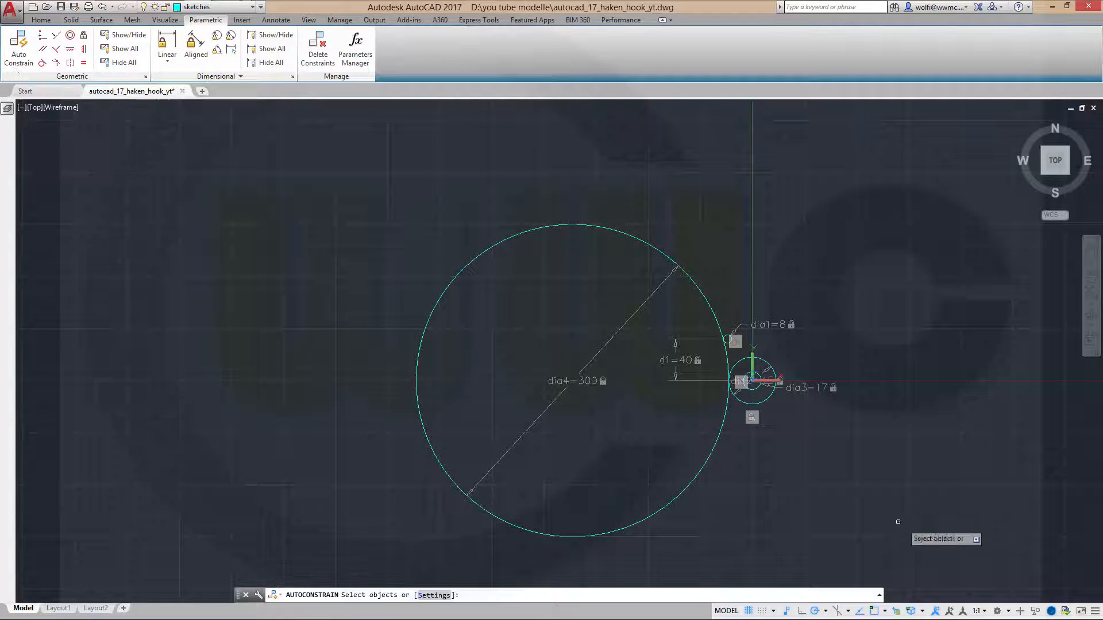
{"action": "left_click", "coordinate": [878, 542]}
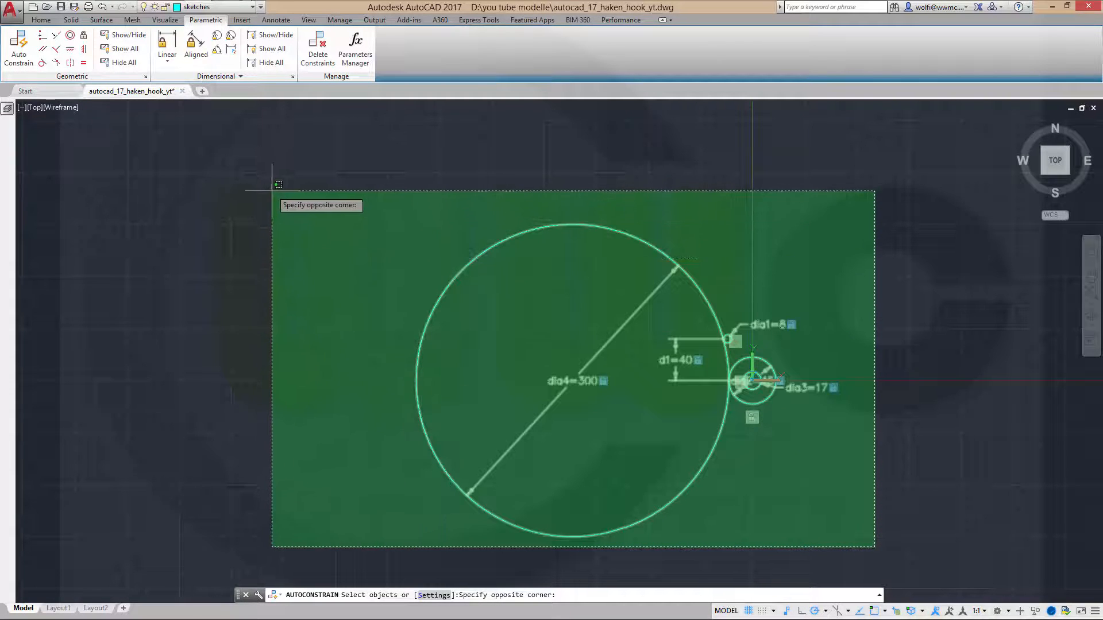
{"action": "left_click", "coordinate": [271, 187]}
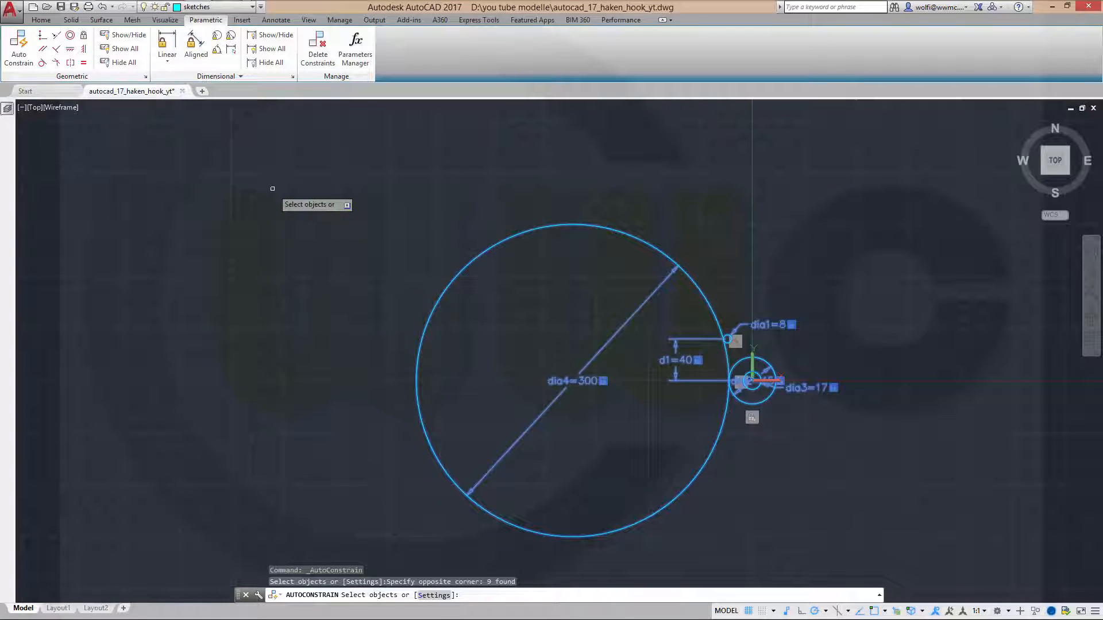
{"action": "right_click", "coordinate": [273, 189]}
{"action": "left_click", "coordinate": [289, 199]}
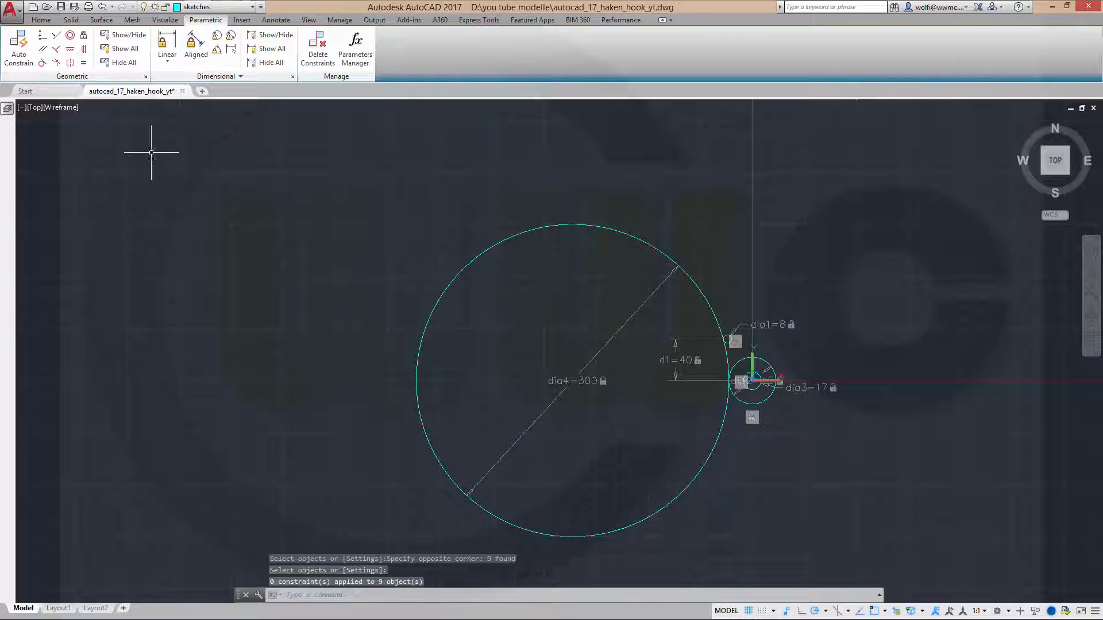
Hide all geometric and dimensional constraints of the sketch.
{"action": "scroll", "coordinate": [418, 271], "scroll_direction": "up", "scroll_amount": 2}
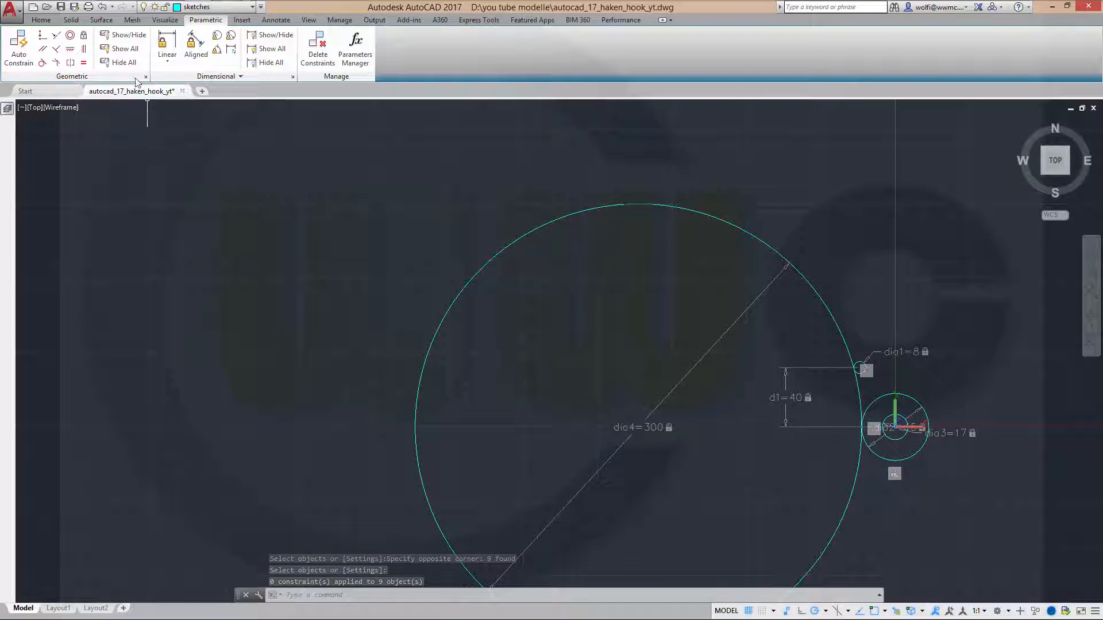
{"action": "left_click", "coordinate": [123, 62]}
{"action": "left_click", "coordinate": [277, 63]}
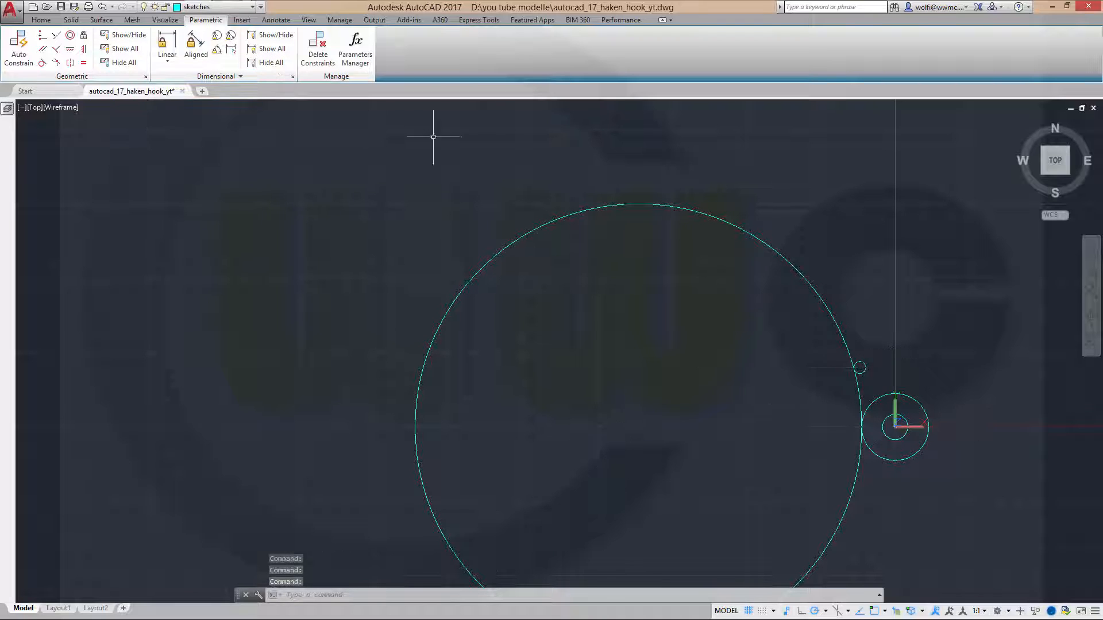
{"action": "mouse_move", "coordinate": [619, 349]}
{"action": "middle_mouse_down"}
{"action": "mouse_move", "coordinate": [573, 337]}
{"action": "mouse_move", "coordinate": [547, 297]}
{"action": "middle_mouse_up"}
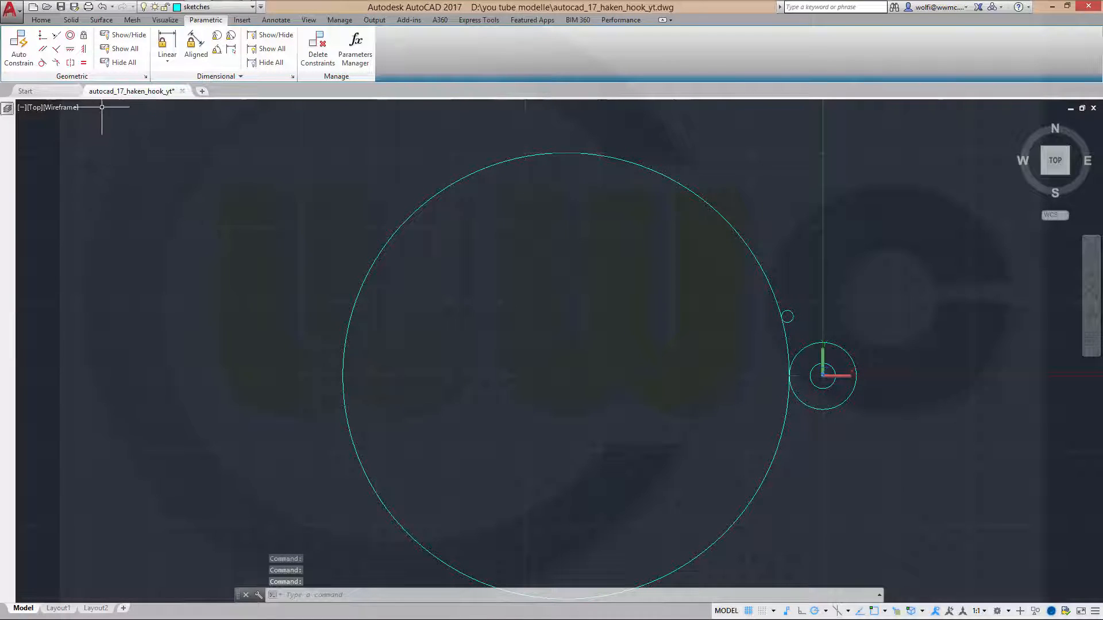
Draw a horizontal line from the concentric circles' centre at the origin to the large circle's far left quadrant.
{"action": "key", "text": "Return"}
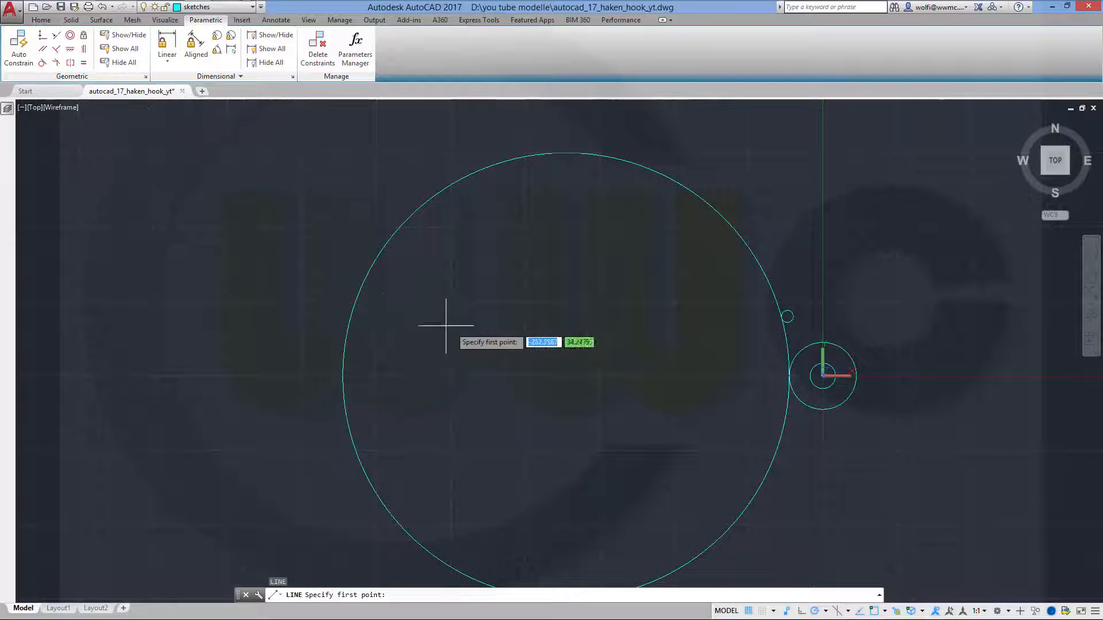
{"action": "scroll", "coordinate": [827, 376], "scroll_direction": "up", "scroll_amount": 2}
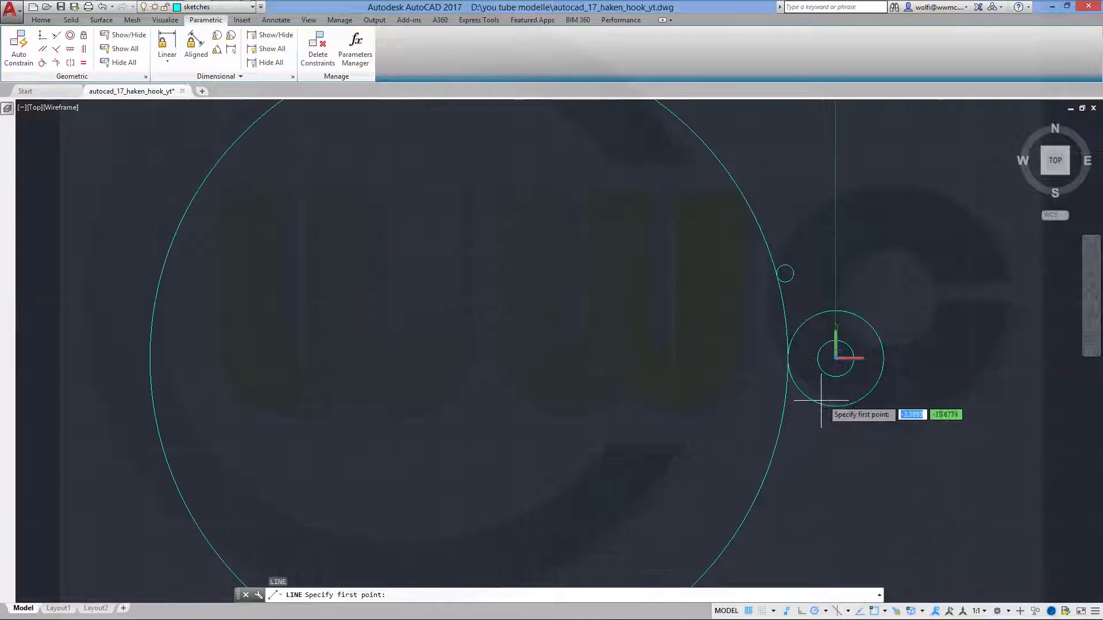
{"action": "left_click", "coordinate": [834, 376]}
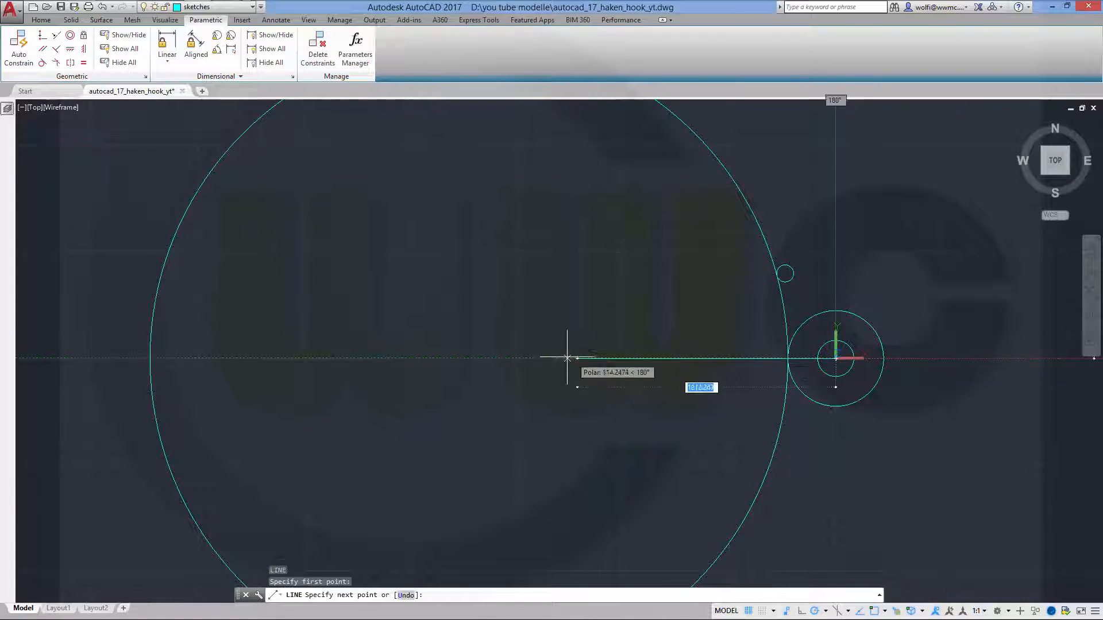
{"action": "left_click", "coordinate": [150, 358]}
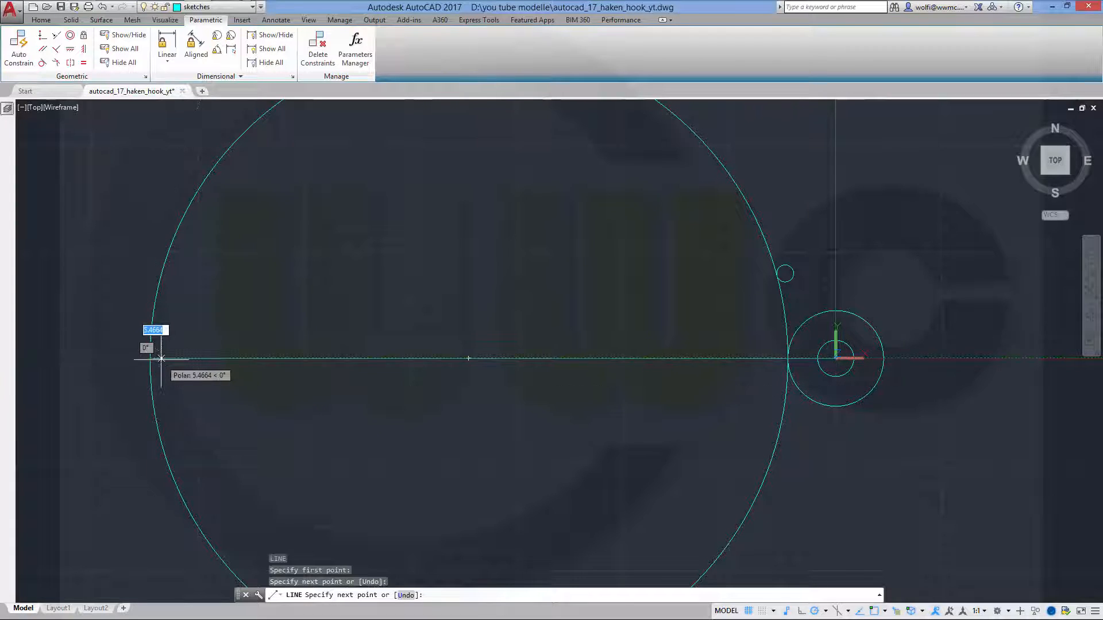
{"action": "key", "text": "Escape"}
{"action": "key", "text": "Escape"}
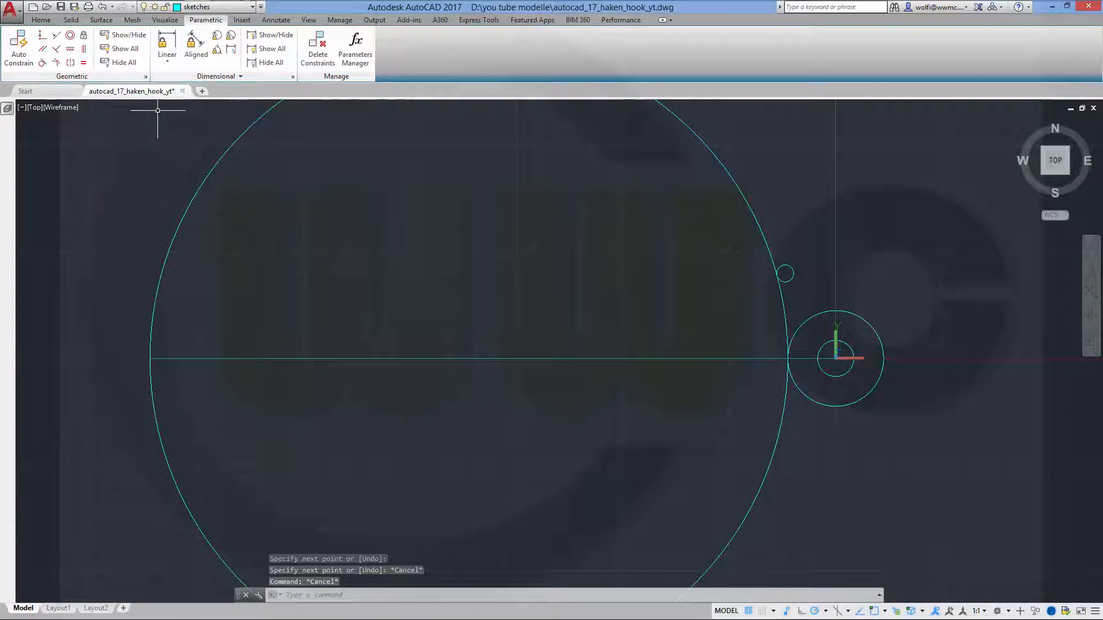
Draw a larger circle centred on the horizontal construction line, reaching the near side of the 17-diameter circle at the origin.
{"action": "type", "text": "c"}
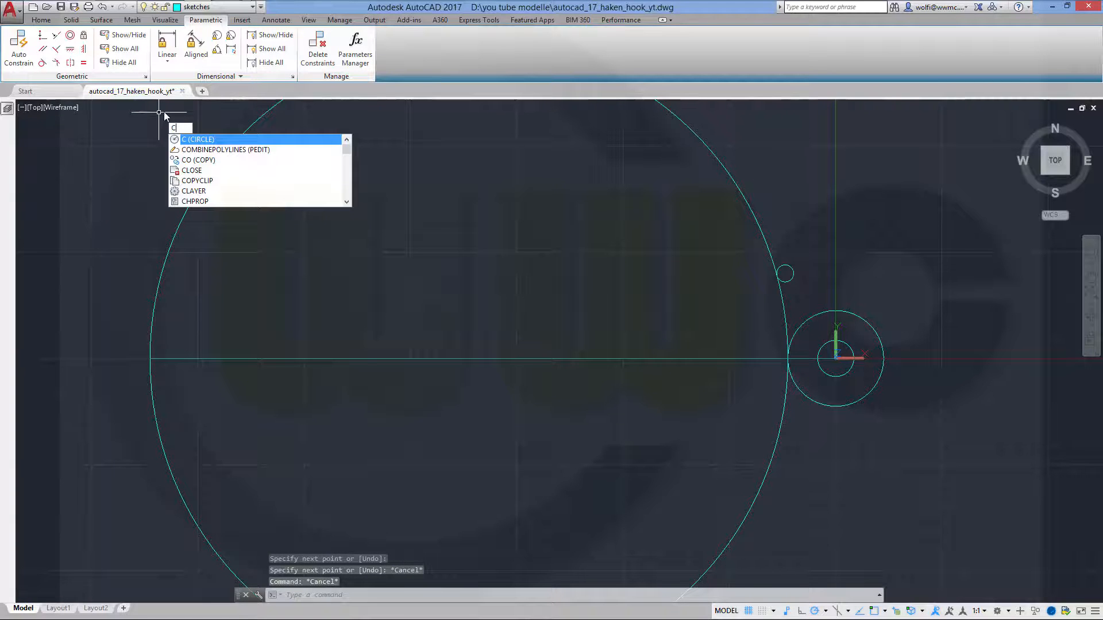
{"action": "key", "text": "Return"}
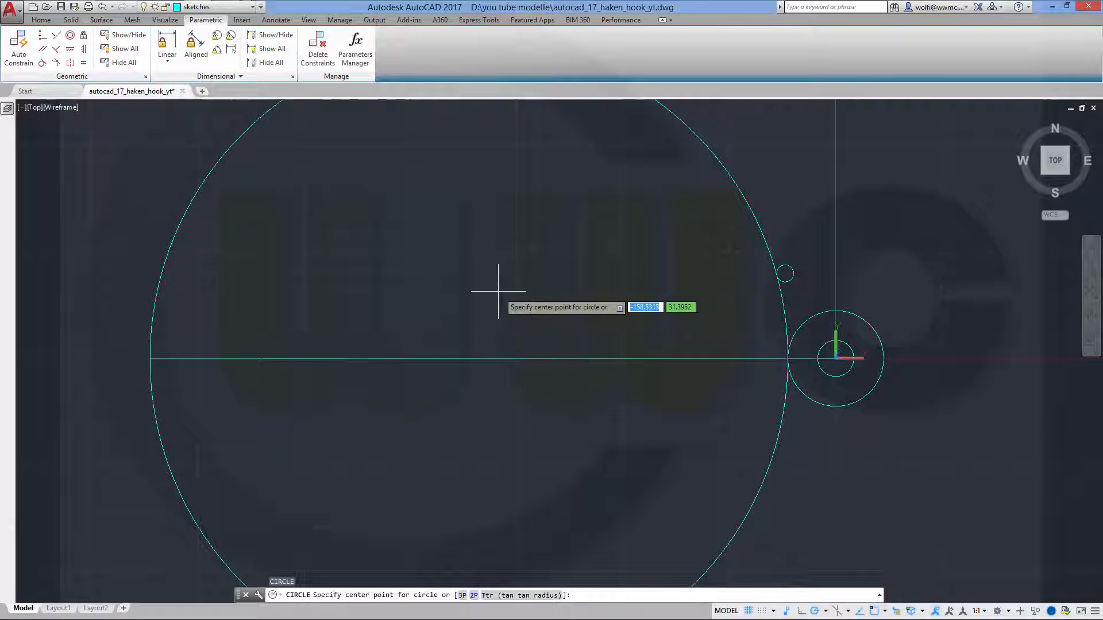
{"action": "right_click", "coordinate": [480, 323], "text": "shift"}
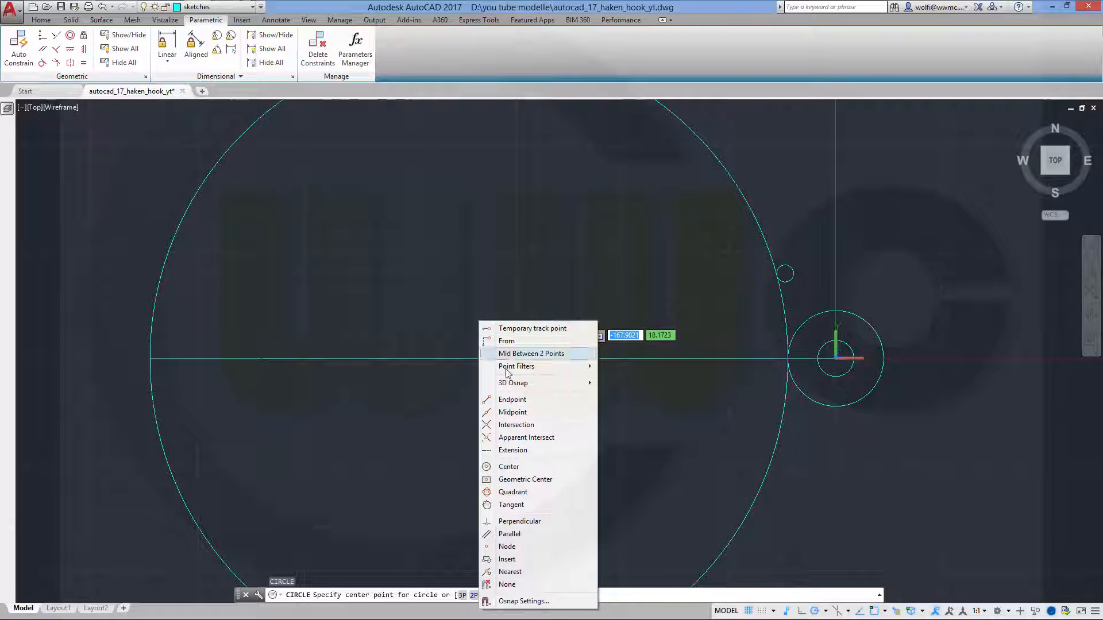
{"action": "left_click", "coordinate": [509, 572]}
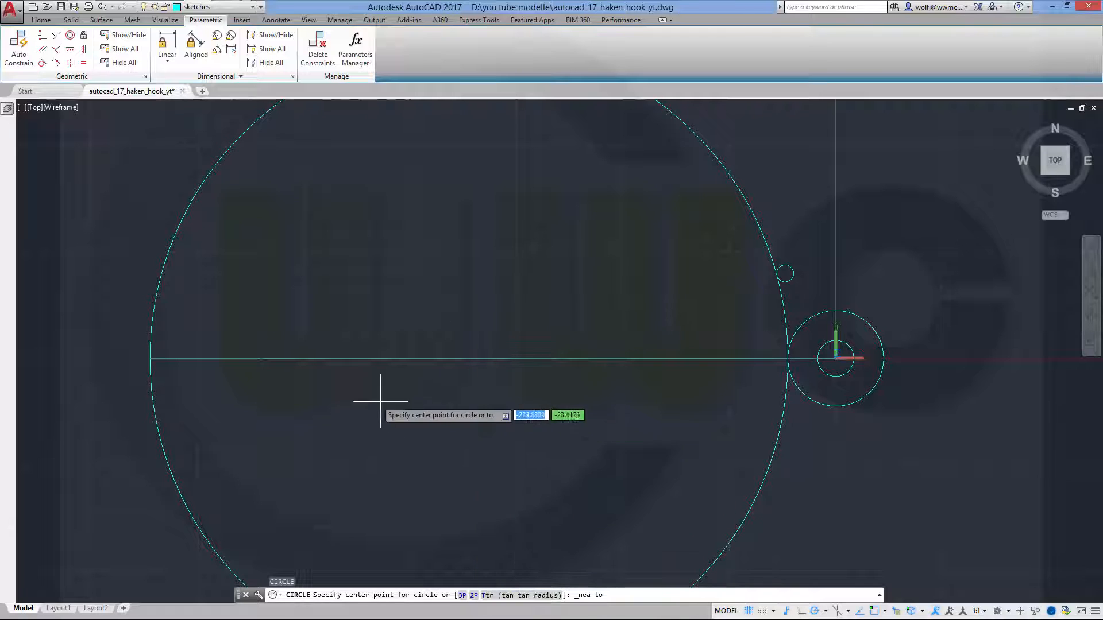
{"action": "left_click", "coordinate": [341, 356]}
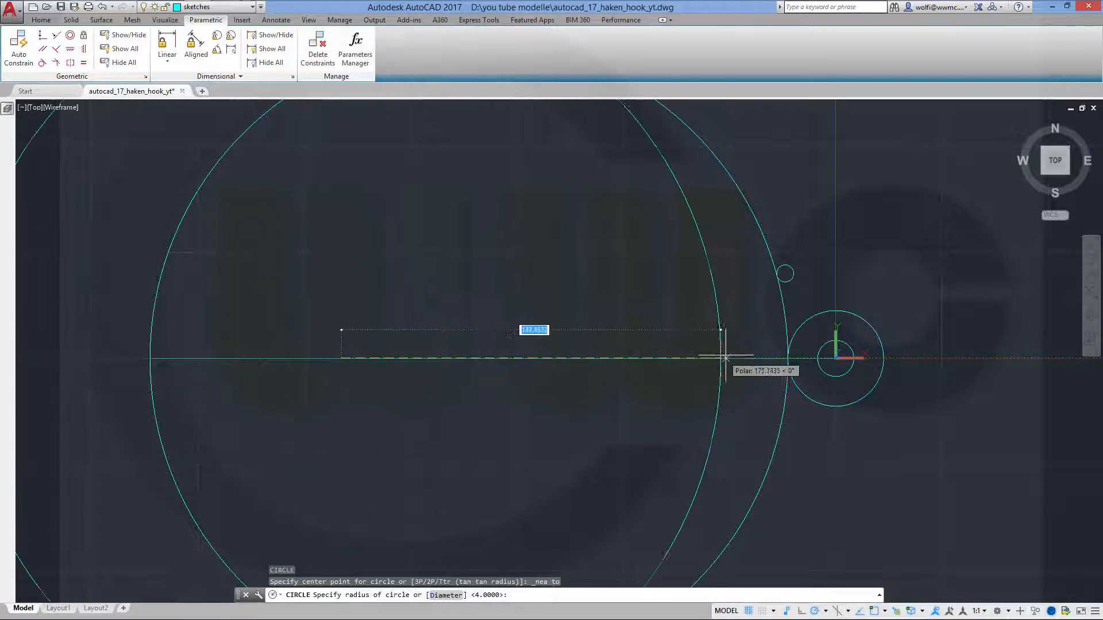
{"action": "scroll", "coordinate": [818, 354], "scroll_direction": "up", "scroll_amount": 3}
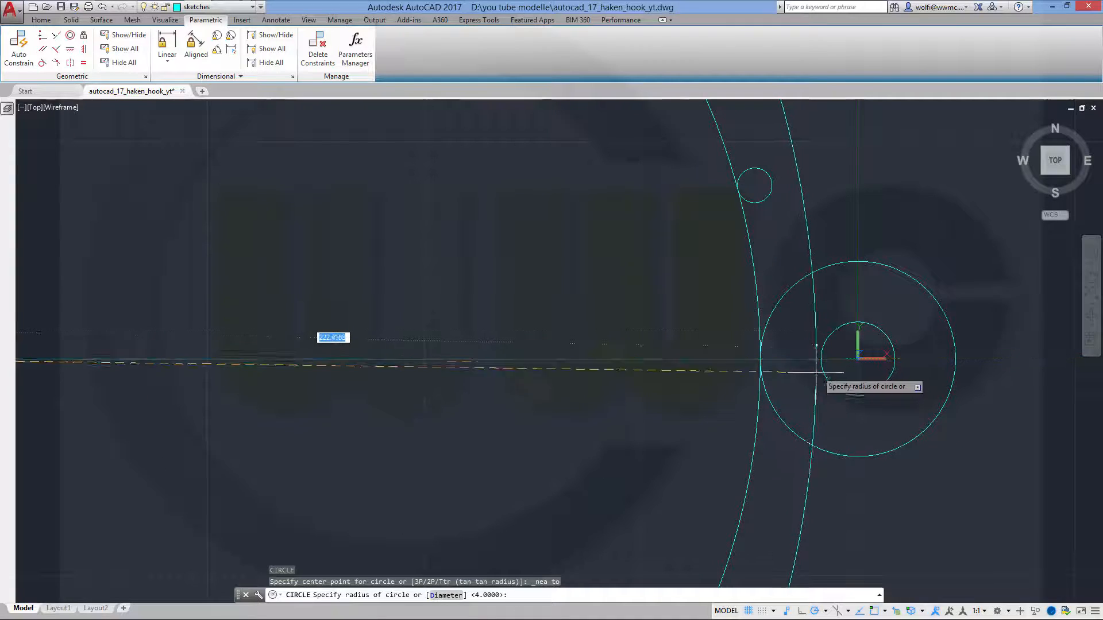
{"action": "key", "text": "Escape"}
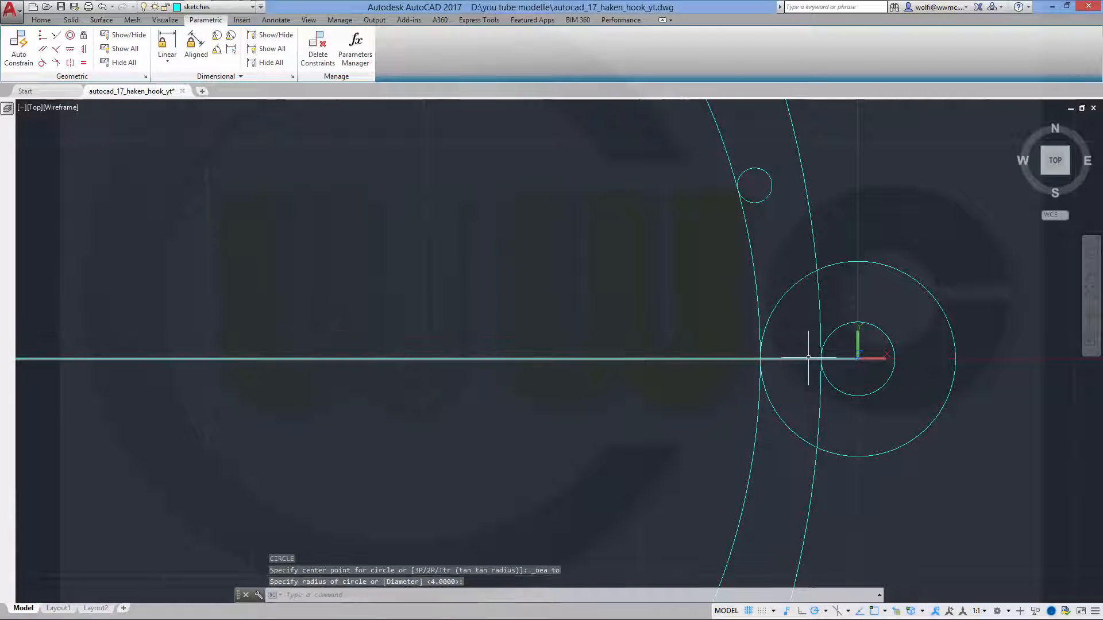
{"action": "key", "text": "Escape"}
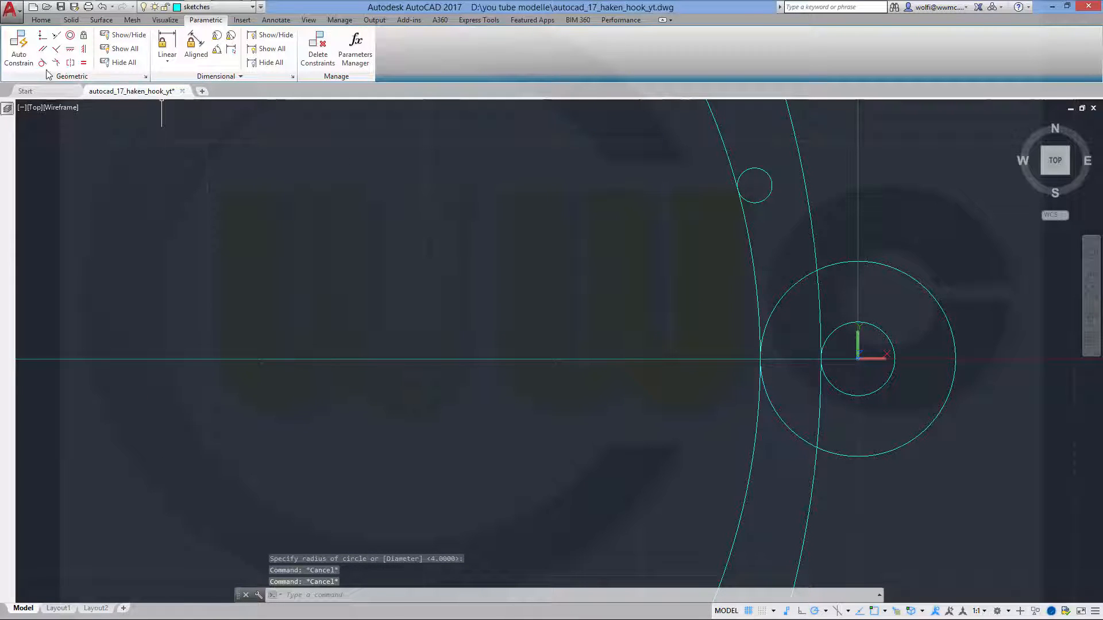
Apply a Tangent constraint between the new large circle and the 17-diameter circle at the origin.
{"action": "left_click", "coordinate": [42, 63]}
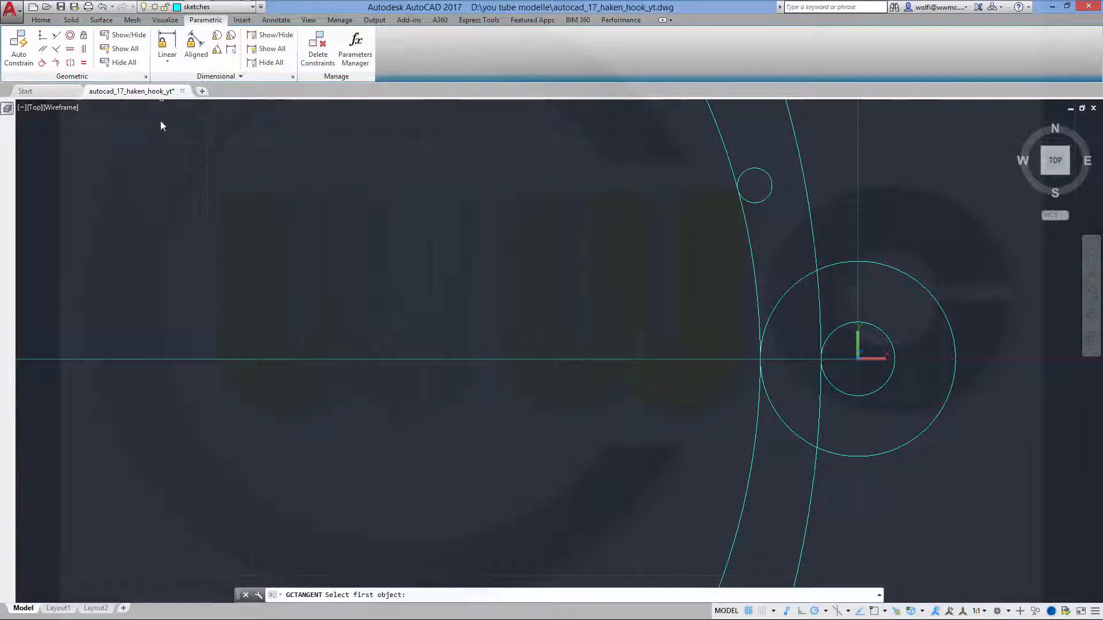
{"action": "left_click", "coordinate": [819, 327]}
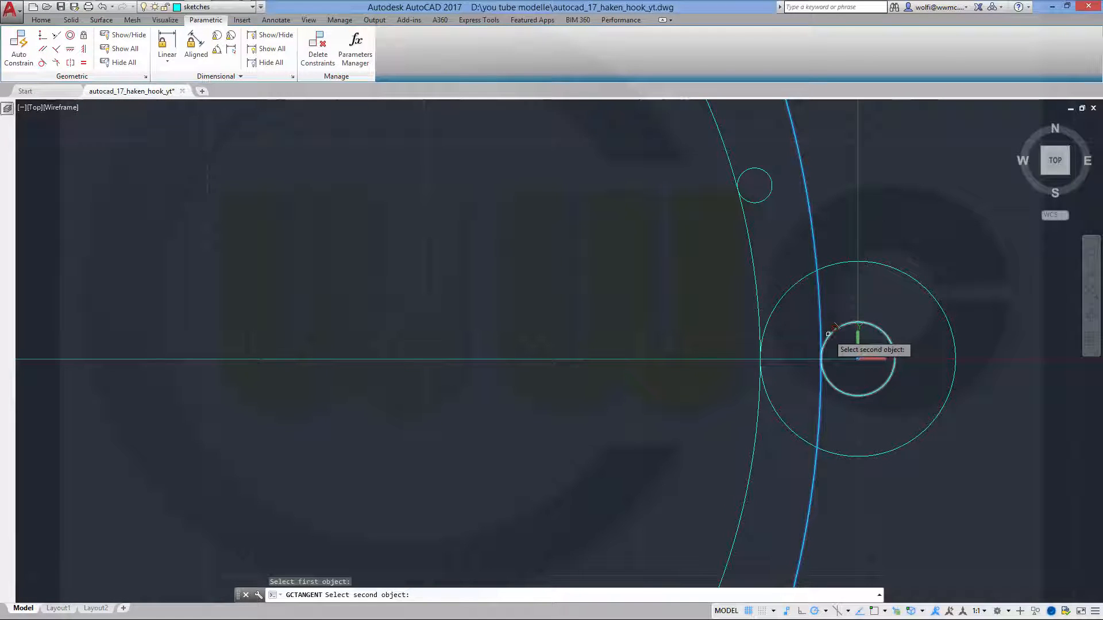
{"action": "left_click", "coordinate": [829, 333]}
{"action": "scroll", "coordinate": [849, 345], "scroll_direction": "down", "scroll_amount": 4}
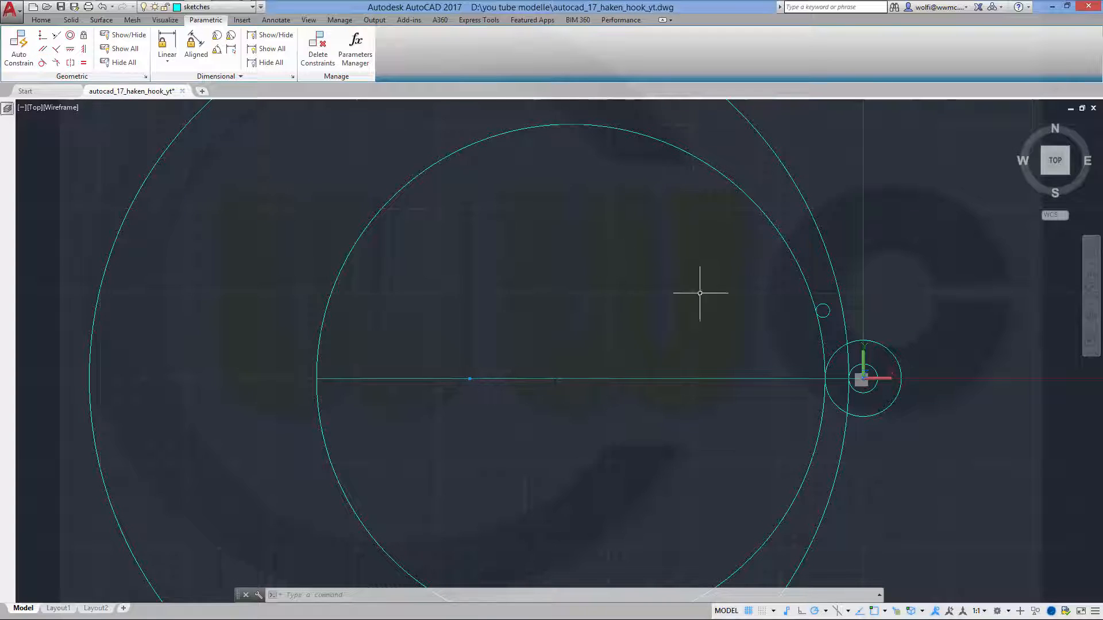
Apply a Tangent constraint between the new large circle and the outer side of the 8-diameter circle.
{"action": "left_click", "coordinate": [827, 311]}
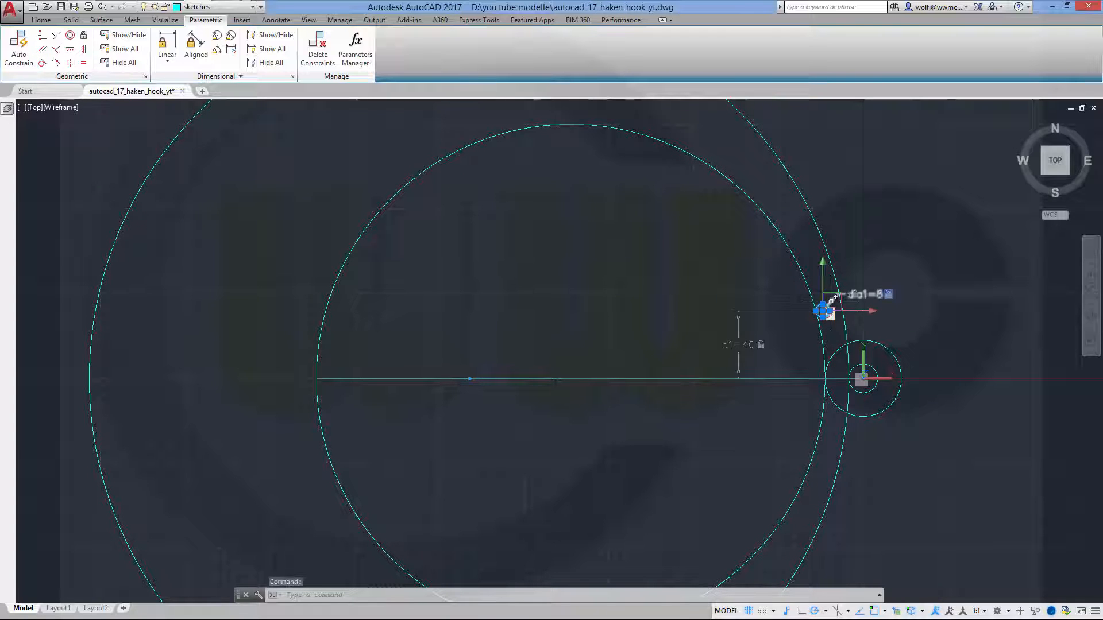
{"action": "key", "text": "Escape"}
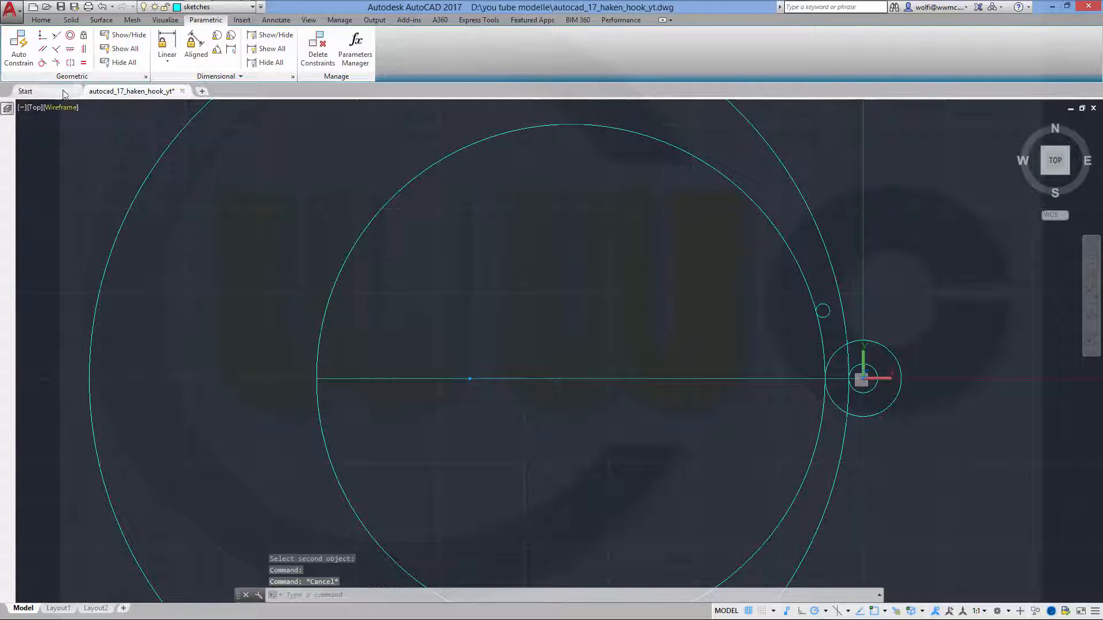
{"action": "left_click", "coordinate": [42, 62]}
{"action": "scroll", "coordinate": [867, 277], "scroll_direction": "up", "scroll_amount": 3}
{"action": "scroll", "coordinate": [889, 355], "scroll_direction": "up", "scroll_amount": 3}
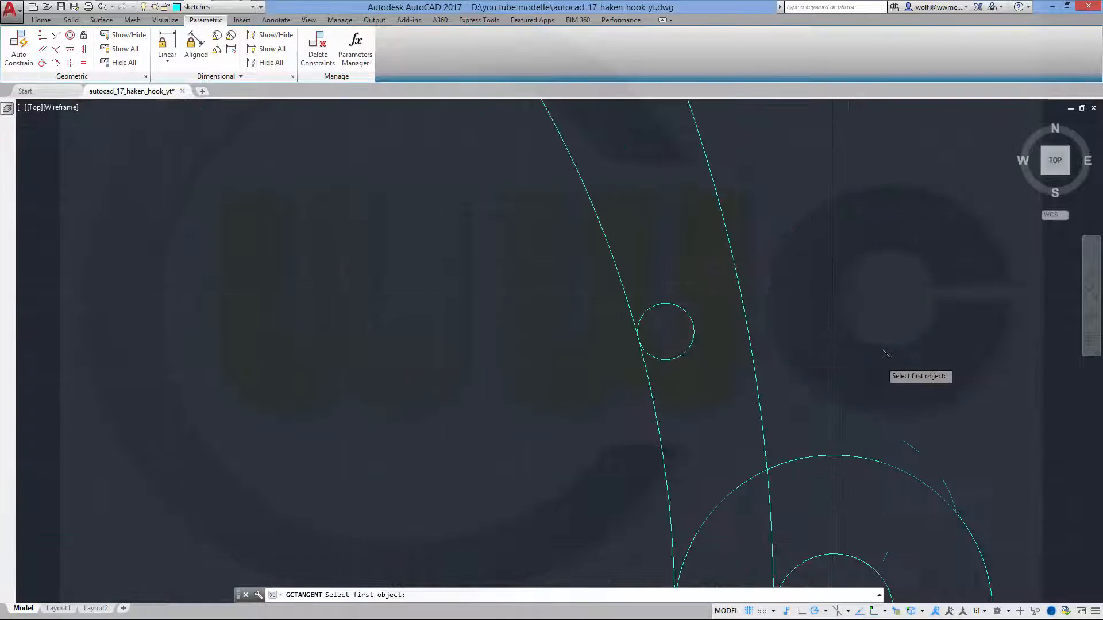
{"action": "left_click", "coordinate": [695, 334]}
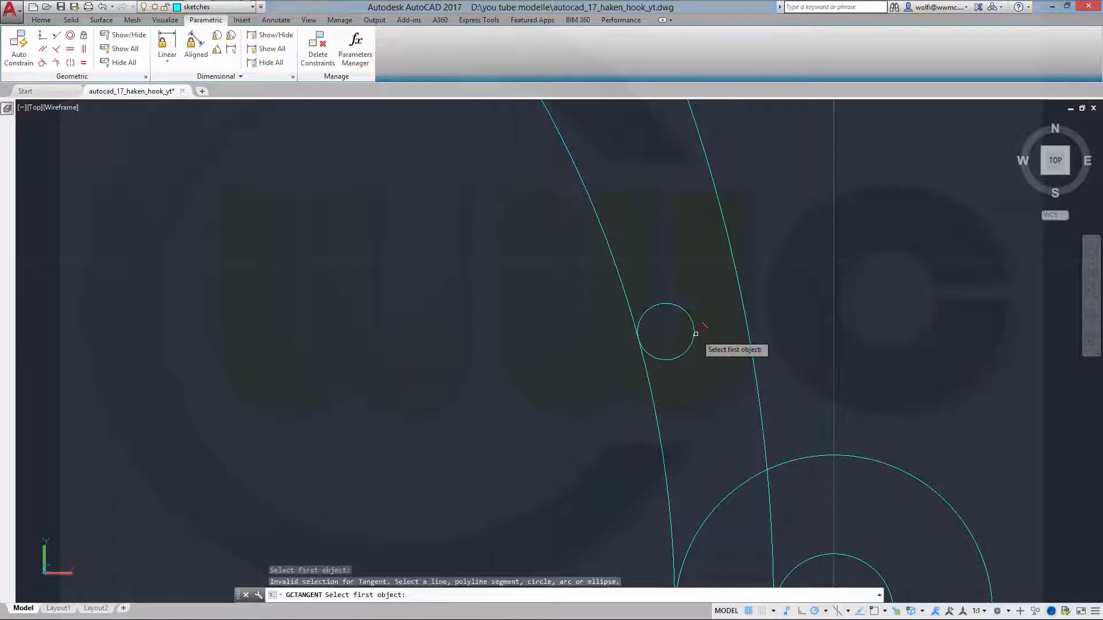
{"action": "left_click", "coordinate": [748, 332]}
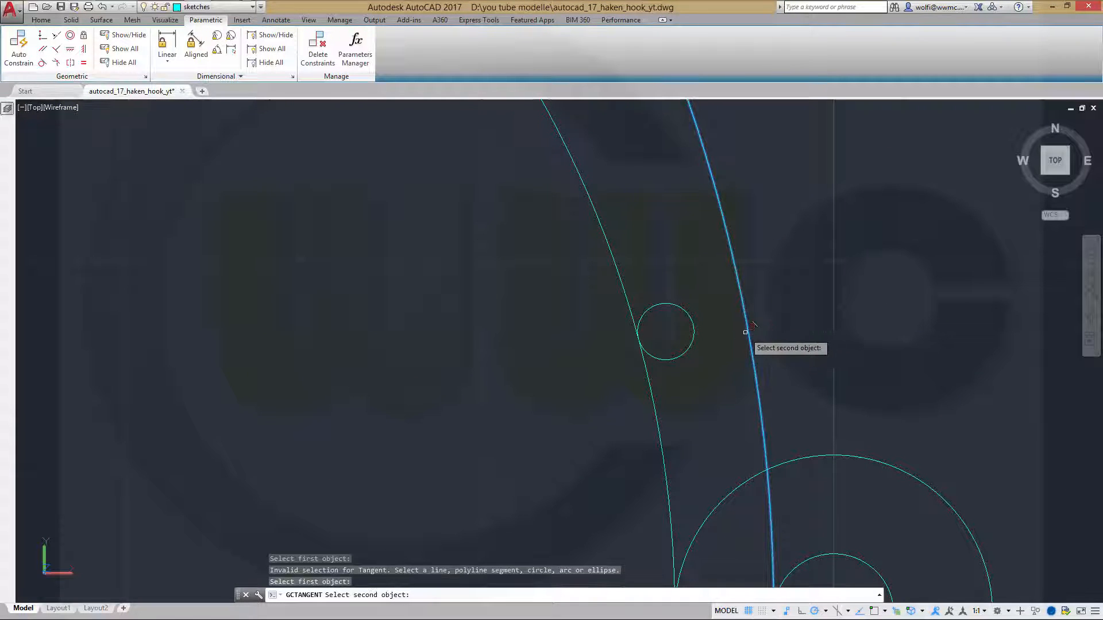
{"action": "left_click", "coordinate": [694, 330]}
{"action": "scroll", "coordinate": [765, 336], "scroll_direction": "down", "scroll_amount": 6}
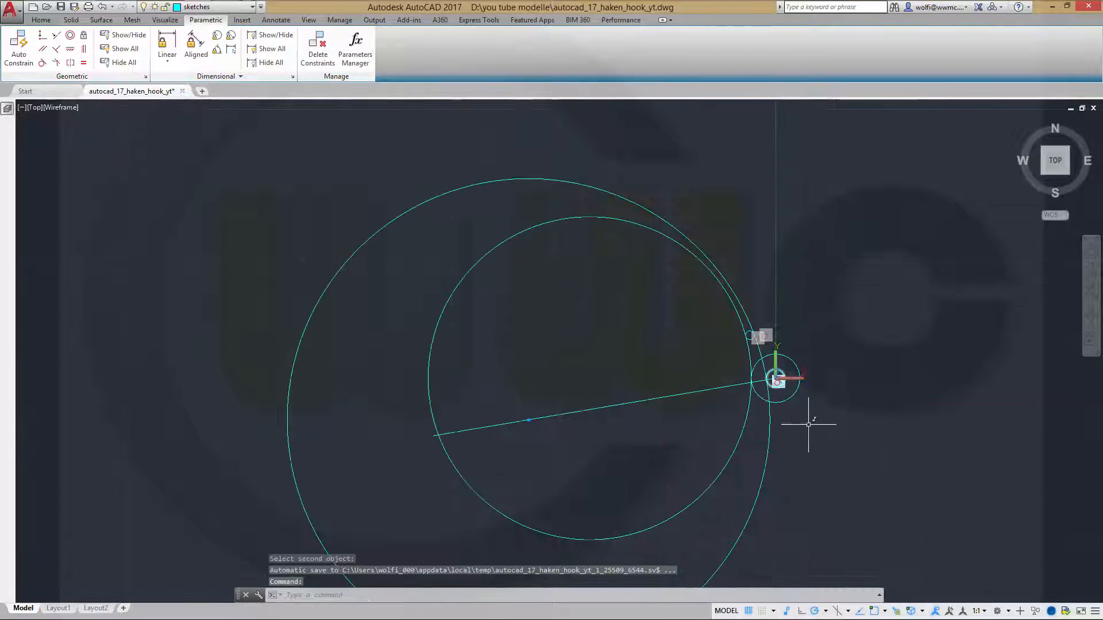
{"action": "scroll", "coordinate": [766, 504], "scroll_direction": "up", "scroll_amount": 3}
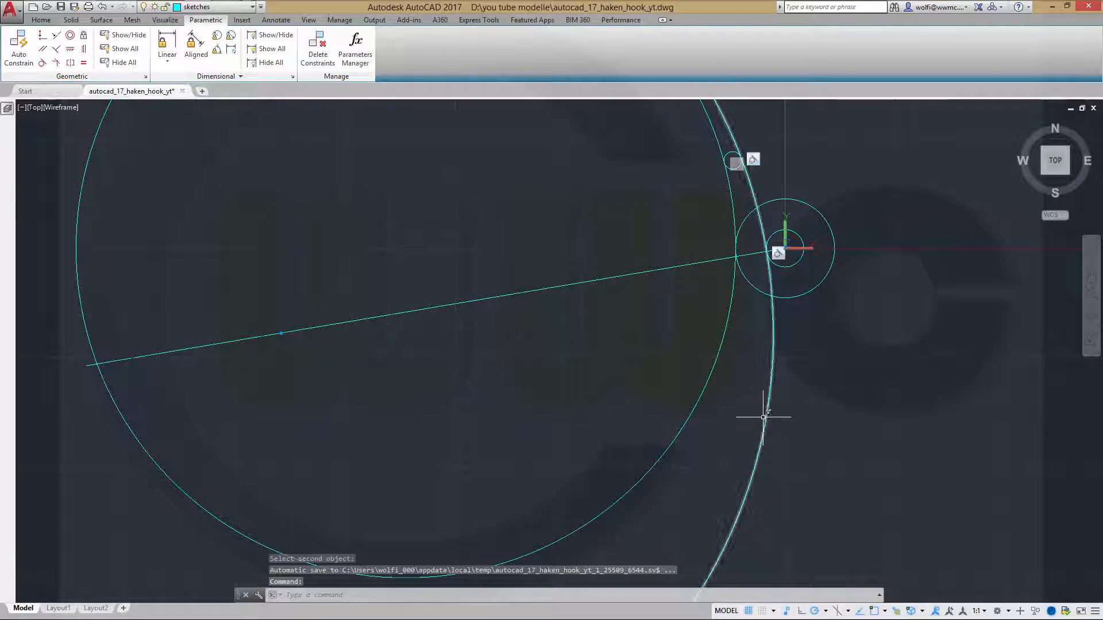
{"action": "scroll", "coordinate": [765, 389], "scroll_direction": "down", "scroll_amount": 2}
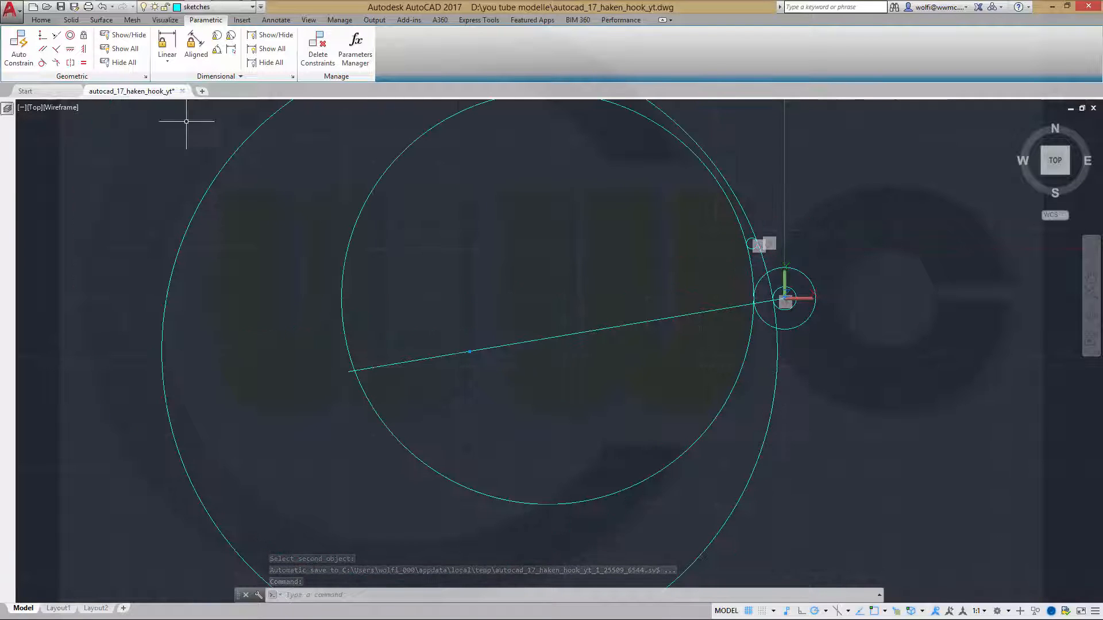
{"action": "key", "text": "Escape"}
{"action": "key", "text": "Escape"}
Try to trim both large circles to short arcs between the 8-diameter circle and the concentric circles, with all objects as cutting edges.
{"action": "scroll", "coordinate": [470, 269], "scroll_direction": "up", "scroll_amount": 2}
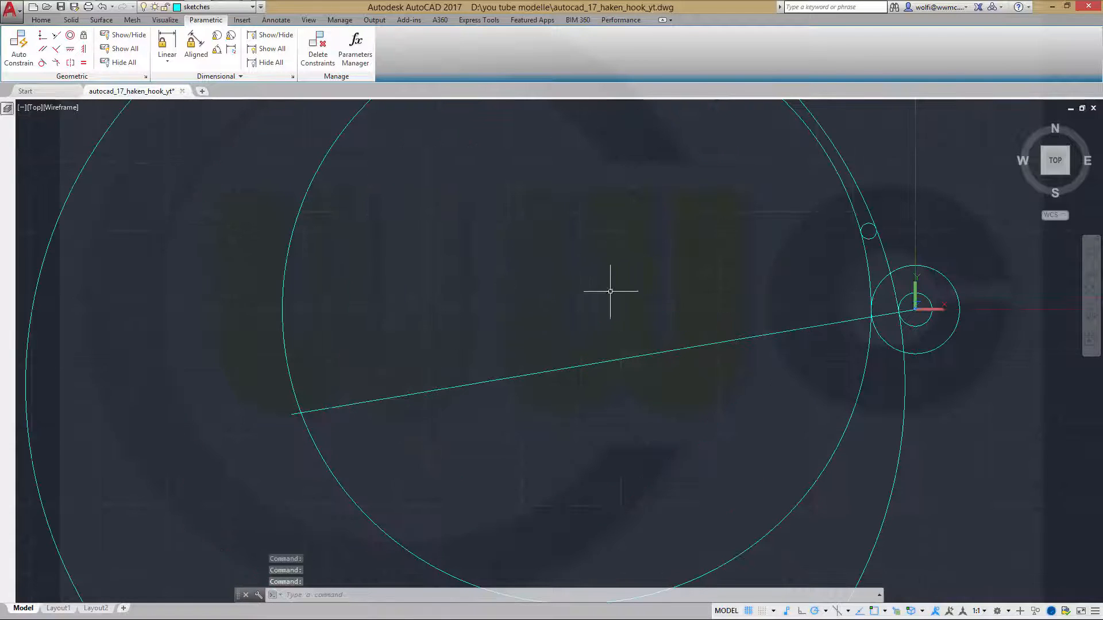
{"action": "middle_click_drag", "start_coordinate": [724, 282], "coordinate": [664, 372]}
{"action": "scroll", "coordinate": [665, 375], "scroll_direction": "up", "scroll_amount": 3}
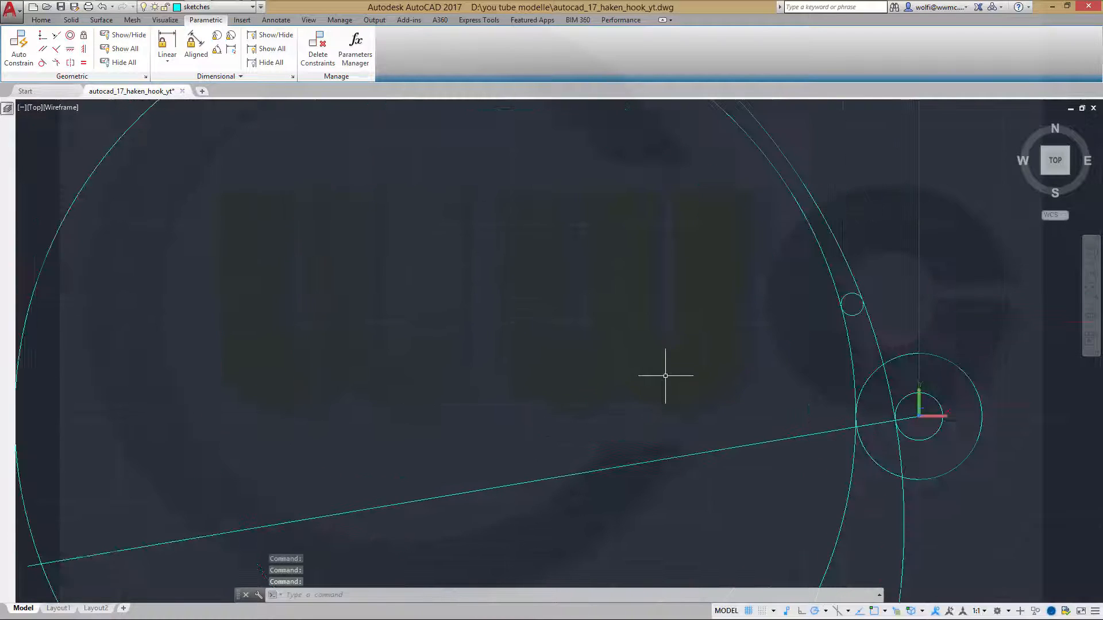
{"action": "scroll", "coordinate": [665, 375], "scroll_direction": "down", "scroll_amount": 4}
{"action": "scroll", "coordinate": [665, 376], "scroll_direction": "down", "scroll_amount": 3}
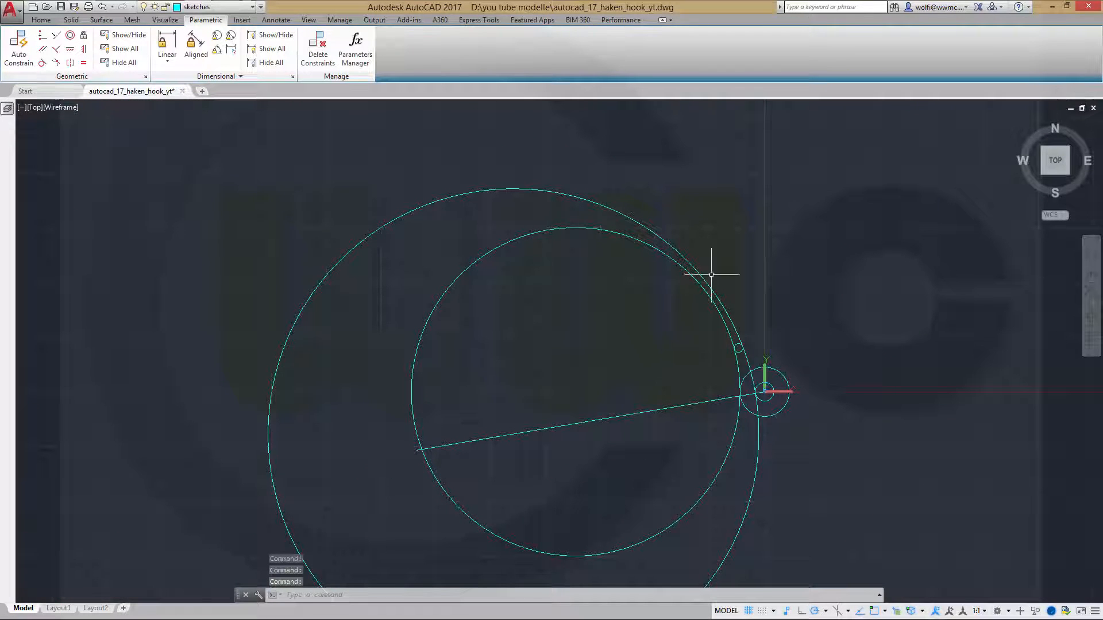
{"action": "left_click", "coordinate": [45, 21]}
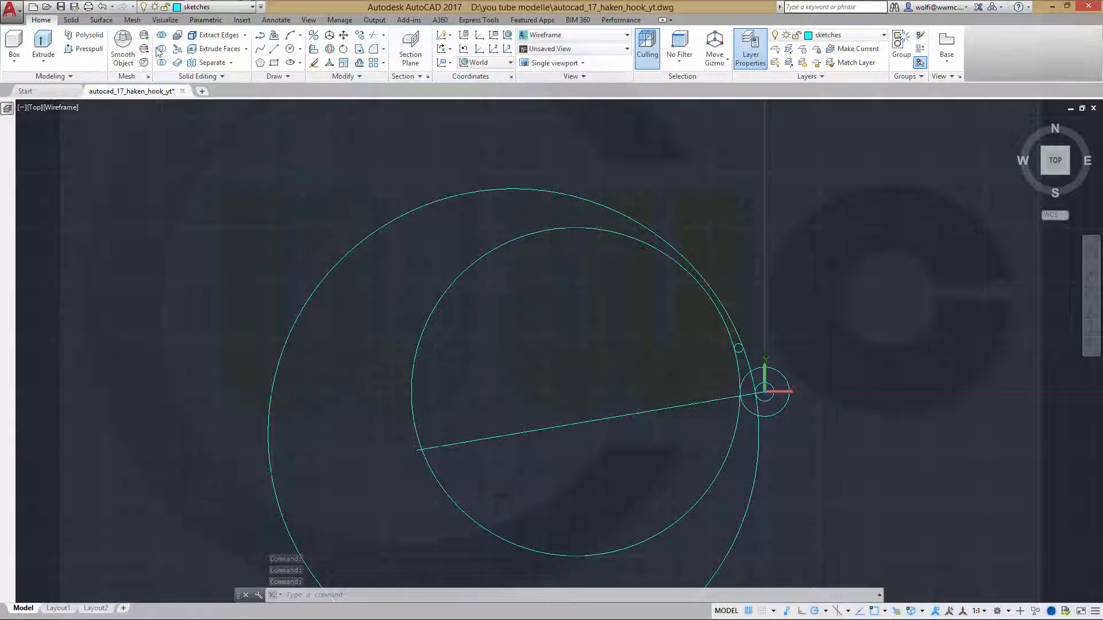
{"action": "left_click", "coordinate": [375, 36]}
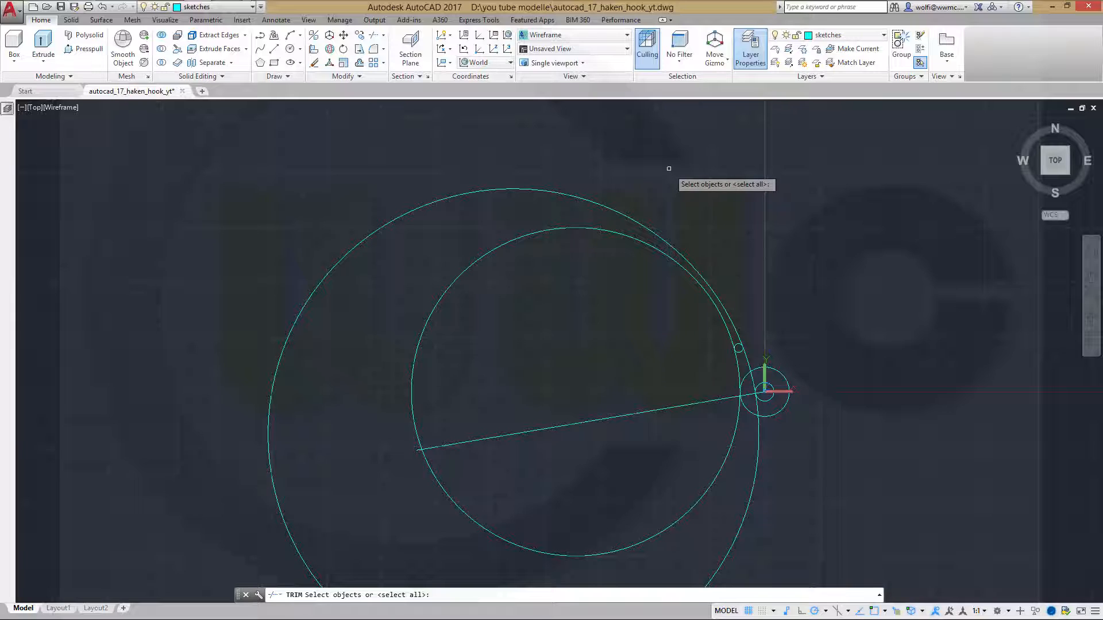
{"action": "key", "text": "Return"}
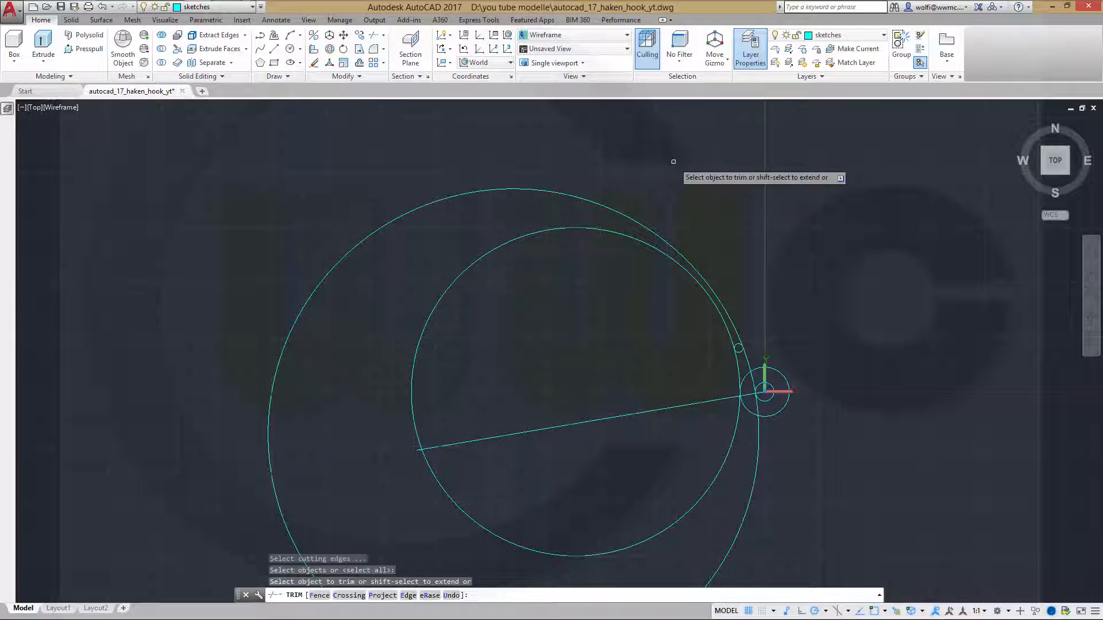
{"action": "left_click", "coordinate": [663, 239]}
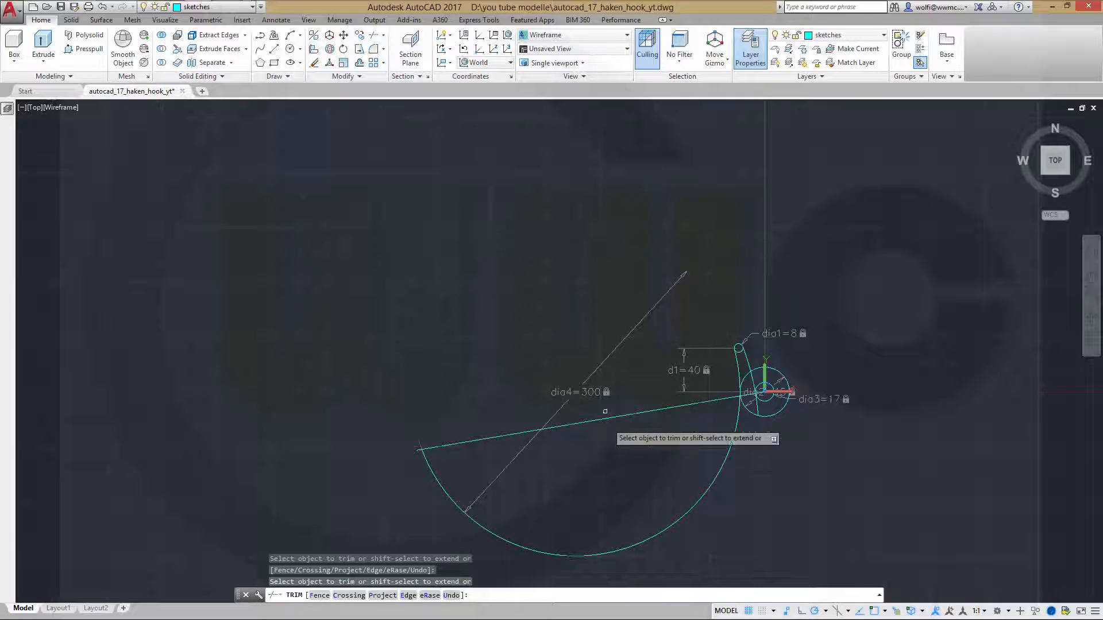
{"action": "left_click", "coordinate": [684, 515]}
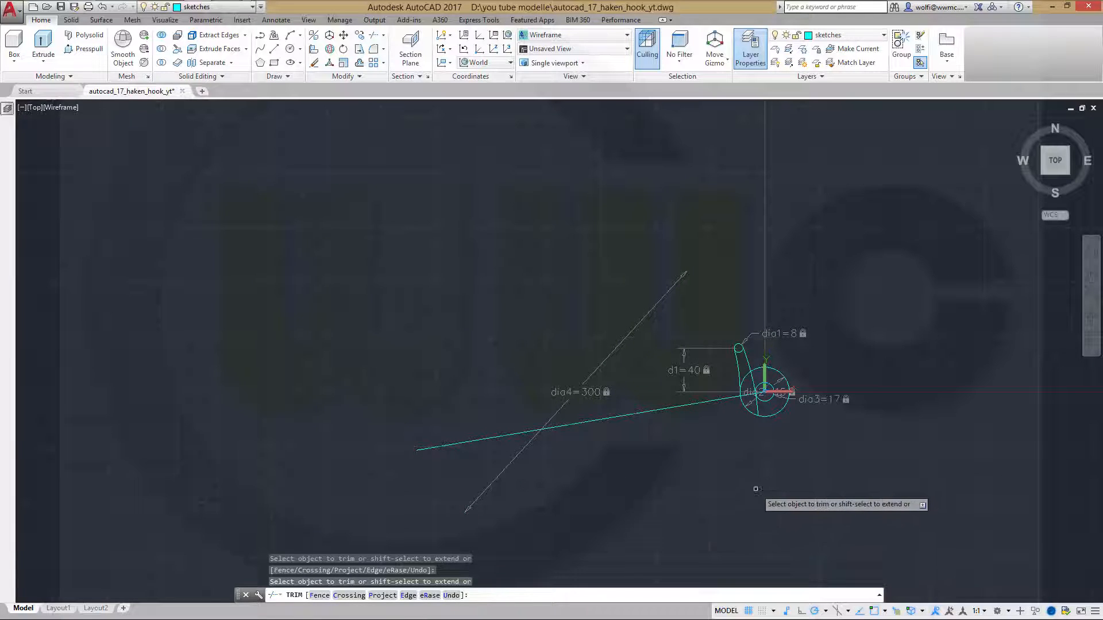
{"action": "scroll", "coordinate": [729, 462], "scroll_direction": "up", "scroll_amount": 5}
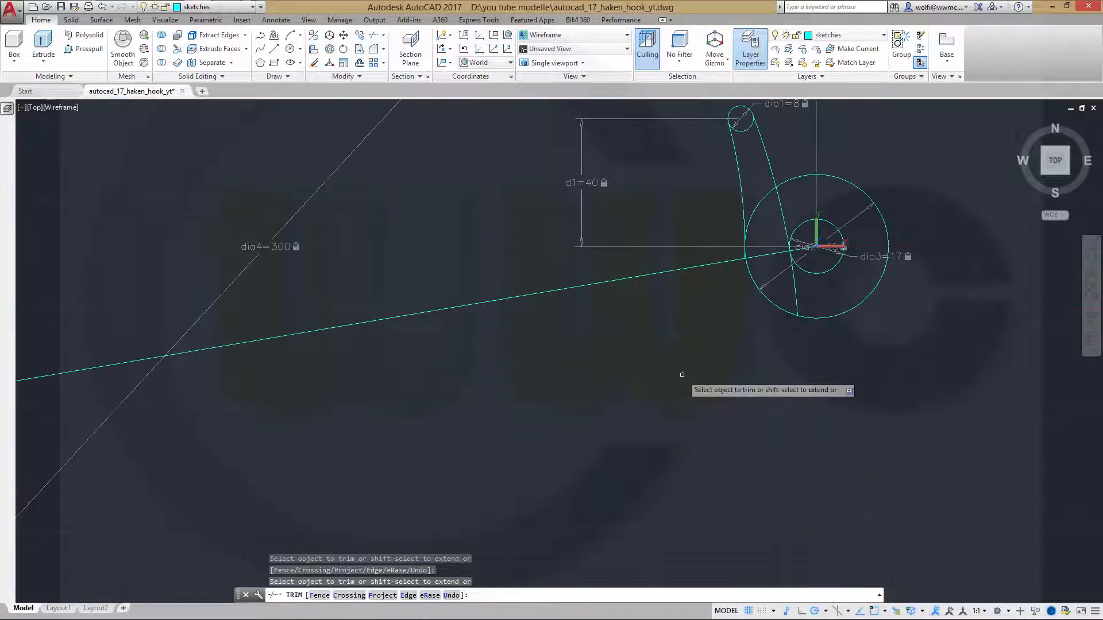
{"action": "scroll", "coordinate": [689, 380], "scroll_direction": "down", "scroll_amount": 2}
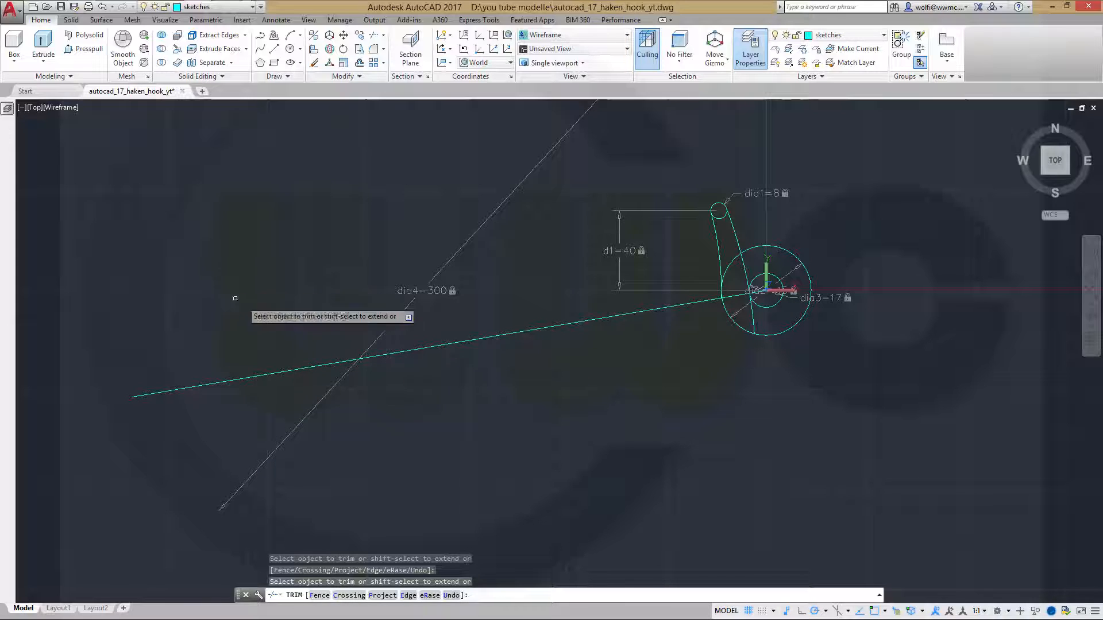
{"action": "key", "text": "Escape"}
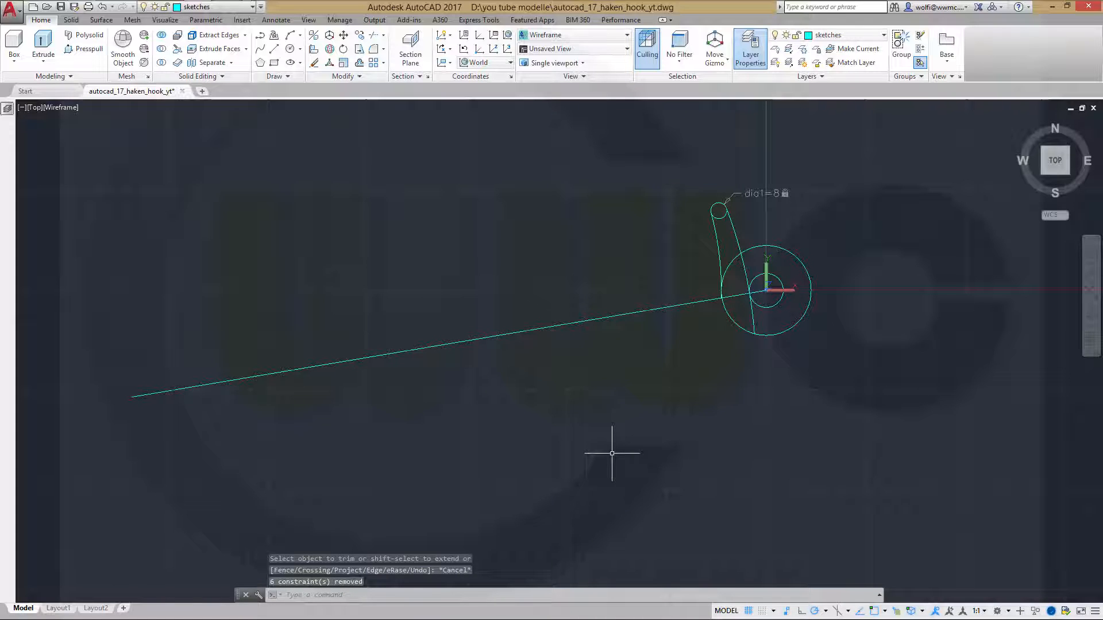
Undo the trimming of the two large circles.
{"action": "key", "text": "ctrl+z"}
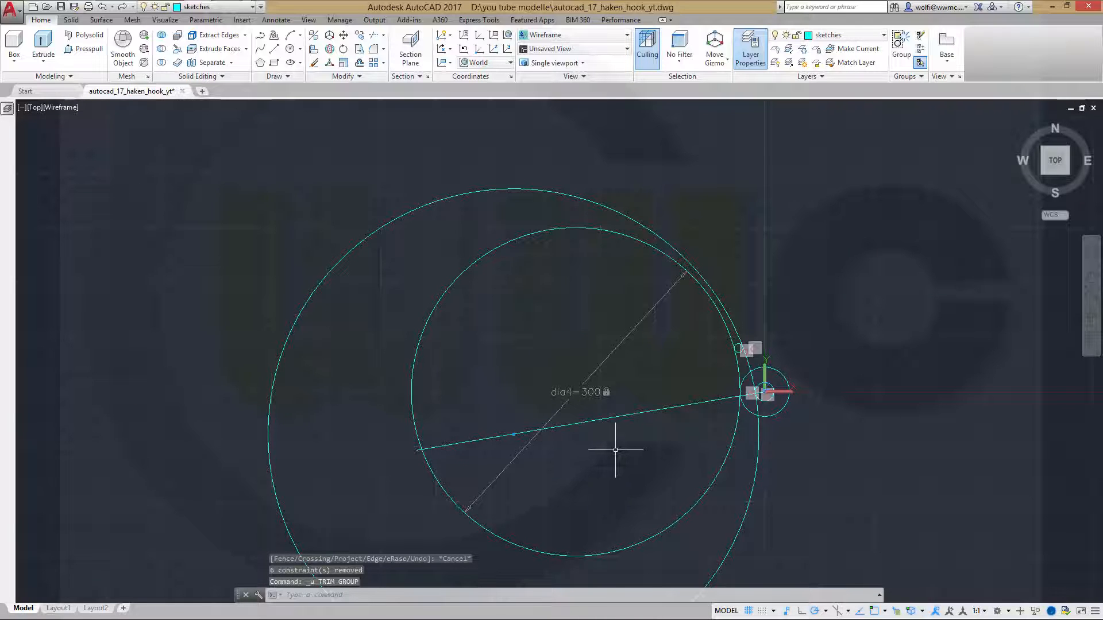
{"action": "middle_click_drag", "start_coordinate": [637, 447], "coordinate": [632, 330]}
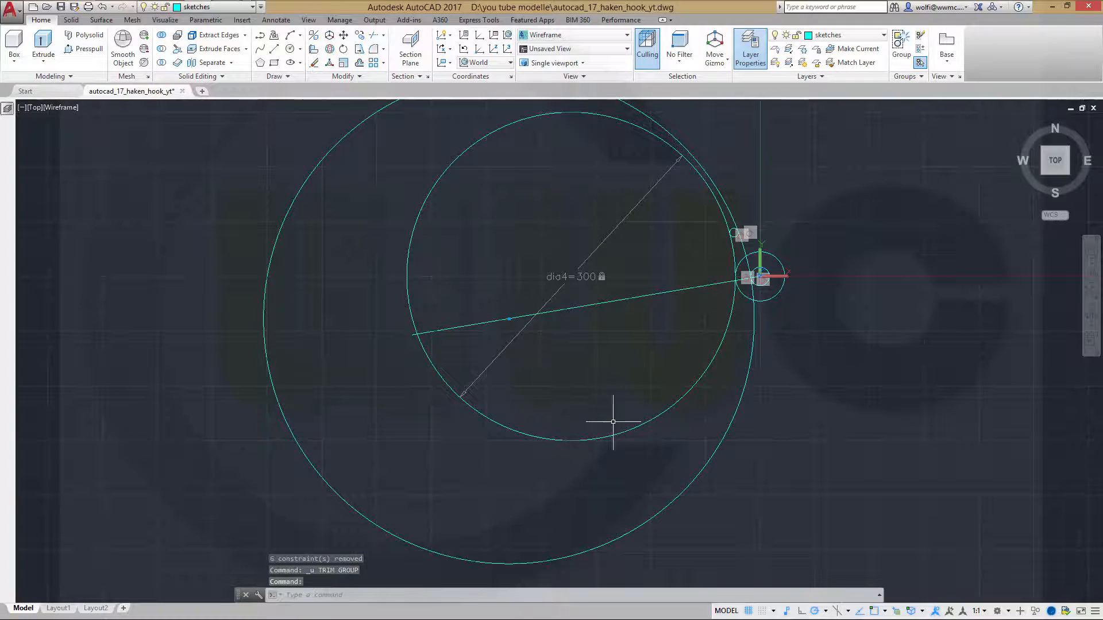
{"action": "scroll", "coordinate": [563, 409], "scroll_direction": "up", "scroll_amount": 2}
{"action": "middle_click_drag", "start_coordinate": [543, 363], "coordinate": [538, 458]}
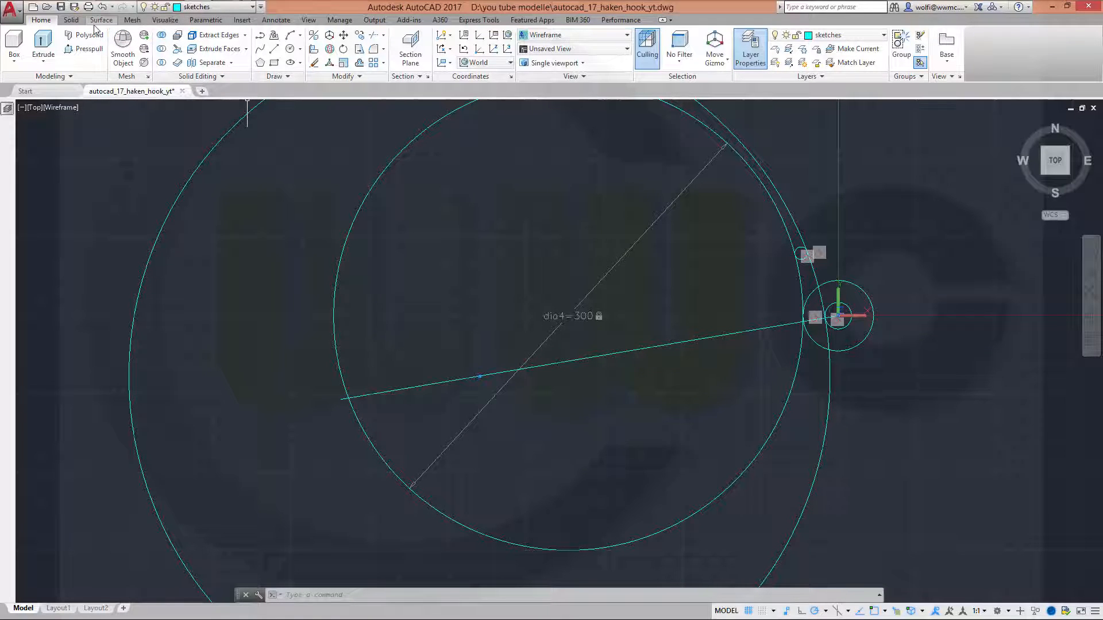
Apply a Horizontal constraint to the slanted construction line that runs through the origin.
{"action": "left_click", "coordinate": [201, 20]}
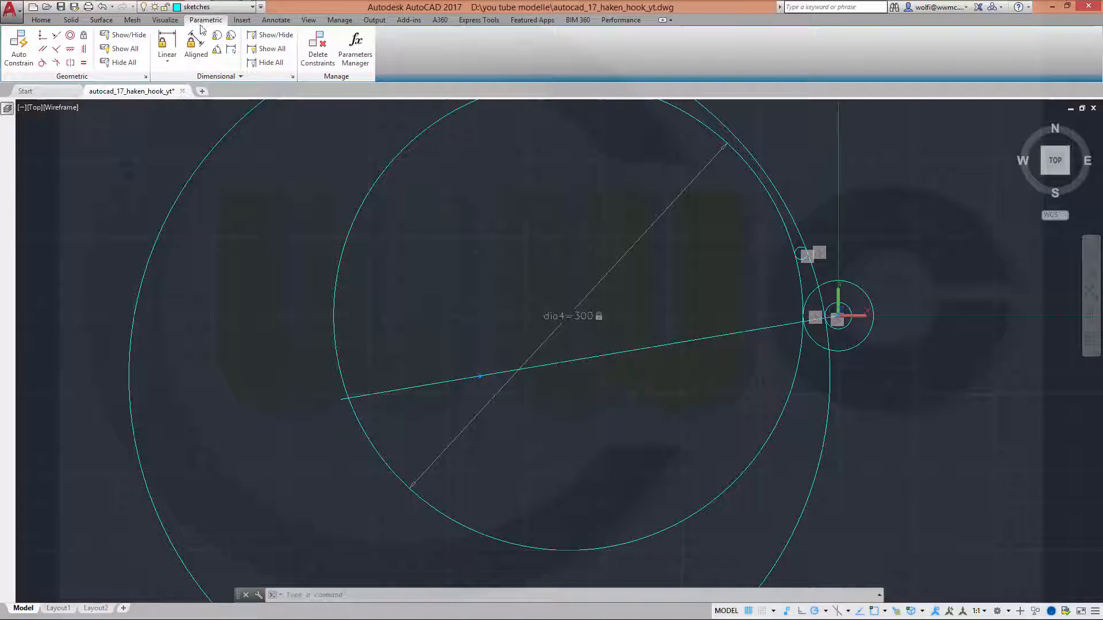
{"action": "left_click", "coordinate": [70, 51]}
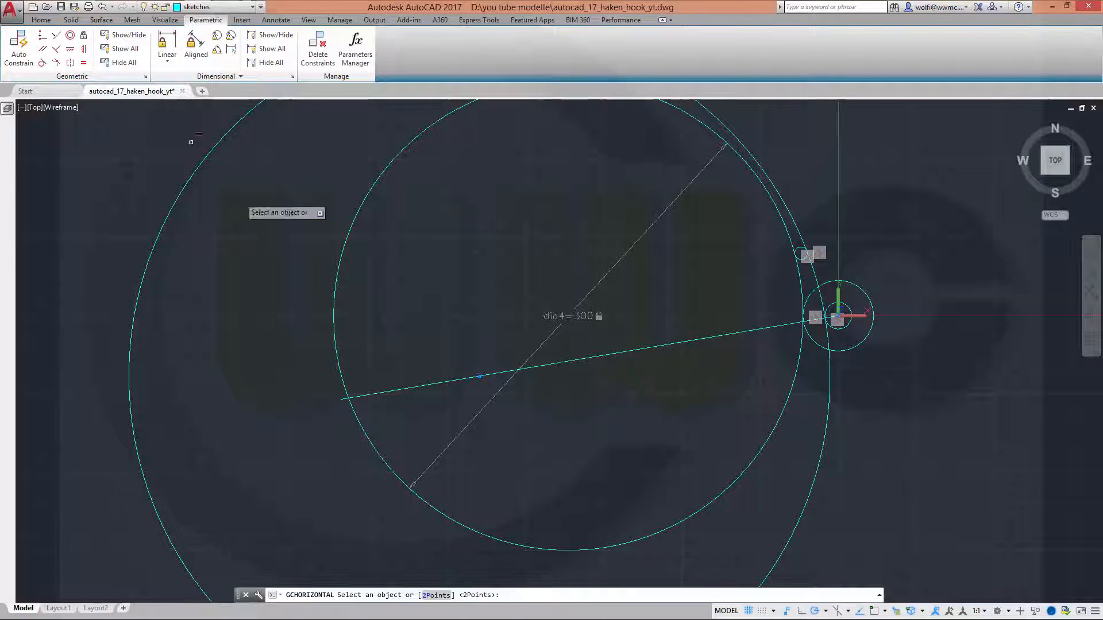
{"action": "left_click", "coordinate": [541, 366]}
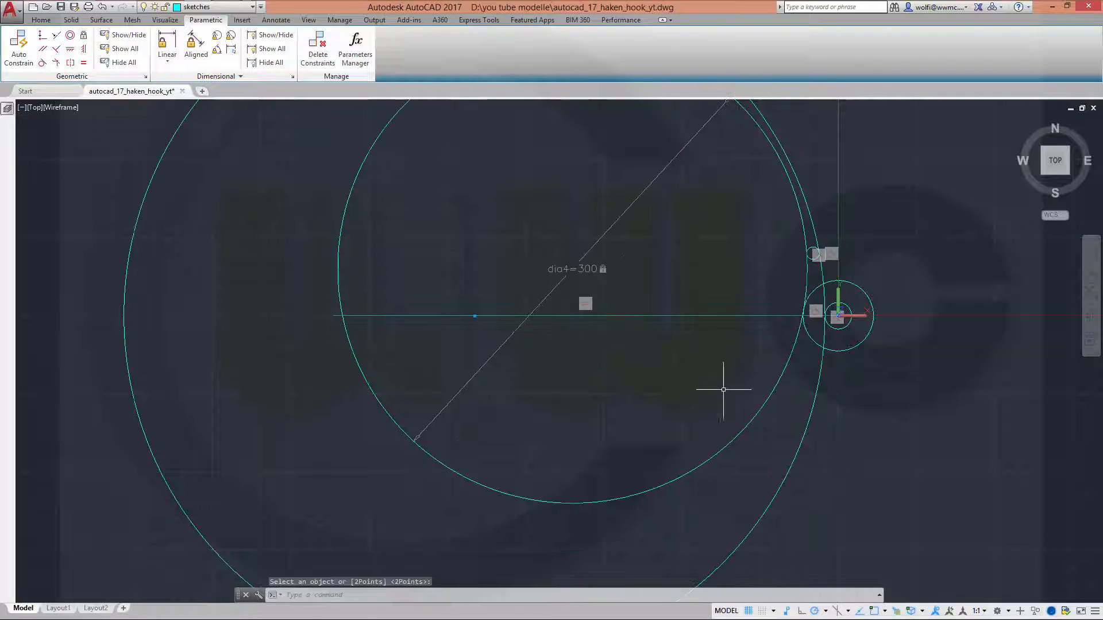
{"action": "scroll", "coordinate": [734, 283], "scroll_direction": "up", "scroll_amount": 2}
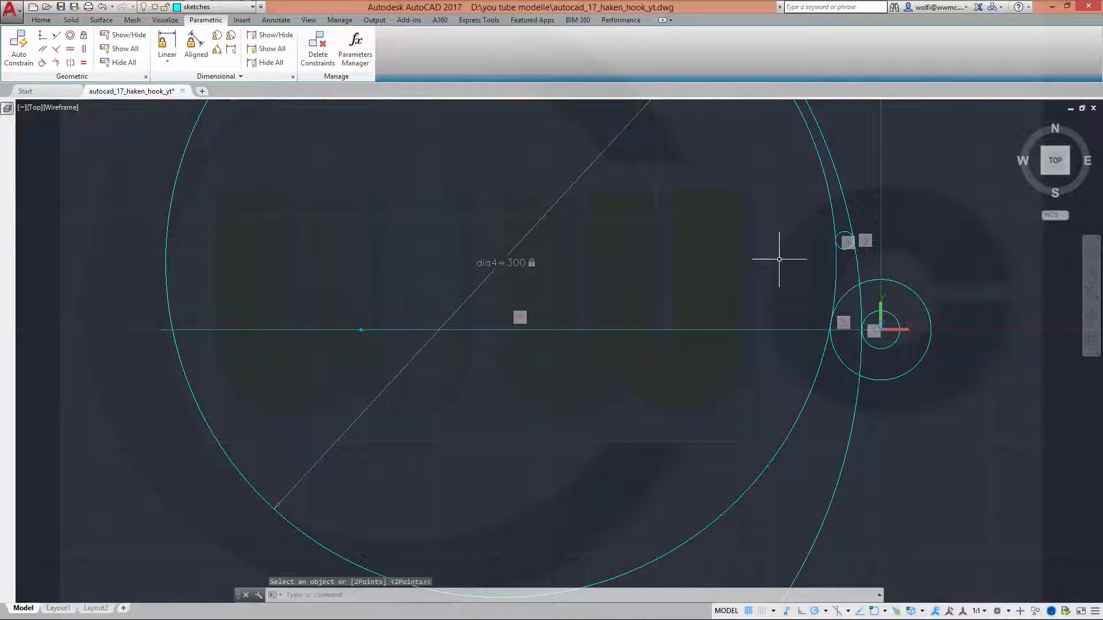
{"action": "scroll", "coordinate": [779, 259], "scroll_direction": "down", "scroll_amount": 2}
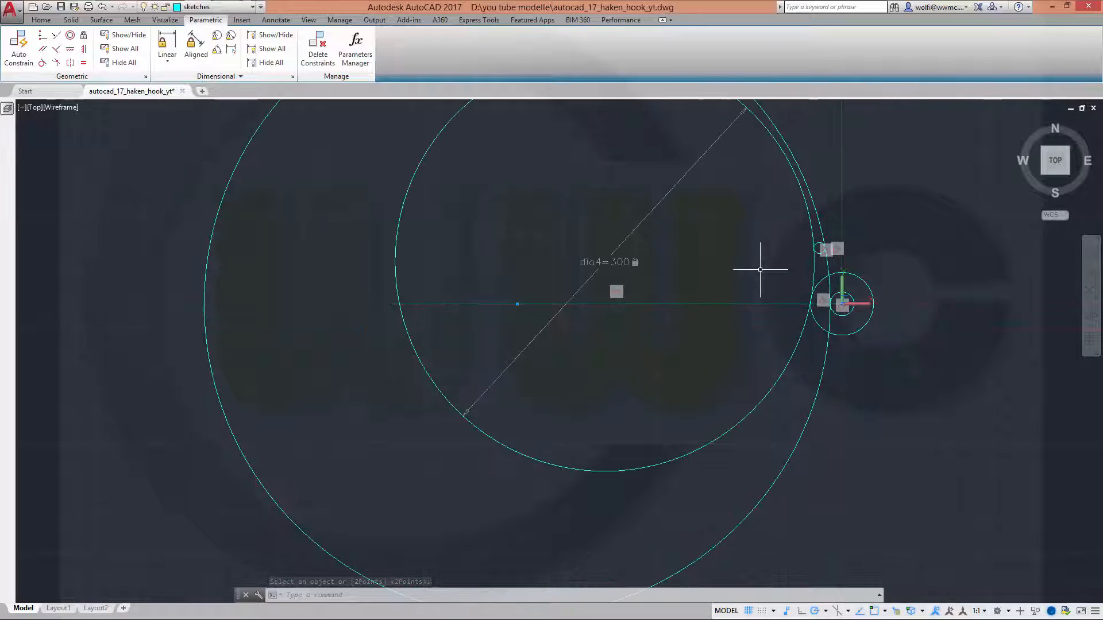
{"action": "middle_click_drag", "start_coordinate": [760, 269], "coordinate": [624, 369]}
{"action": "scroll", "coordinate": [642, 357], "scroll_direction": "up", "scroll_amount": 2}
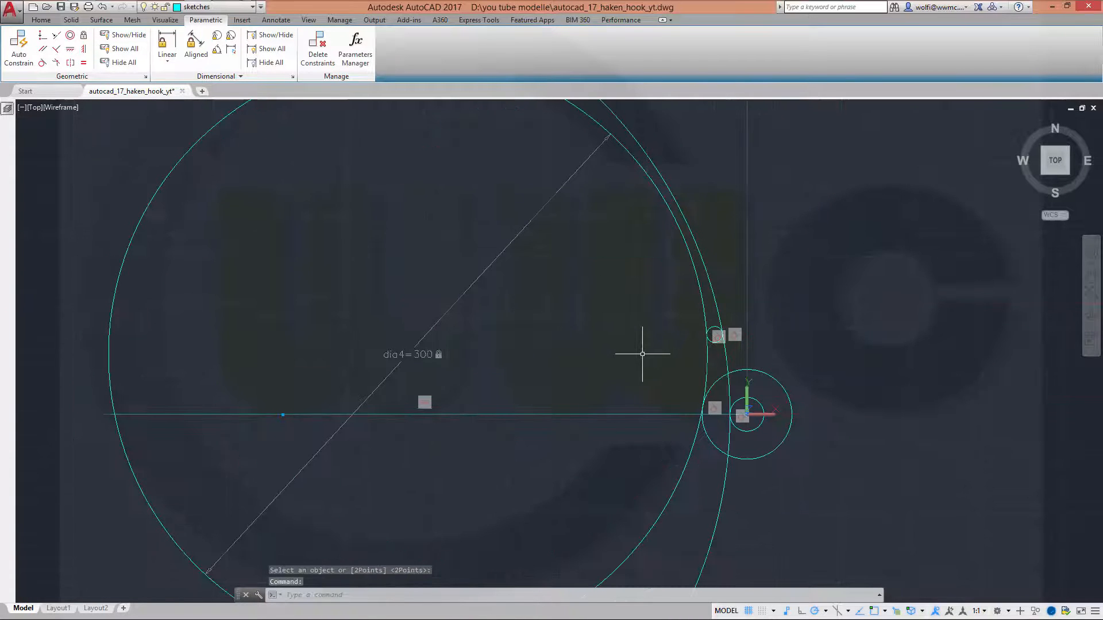
Hide all geometric constraint markers in the sketch.
{"action": "left_click", "coordinate": [121, 64]}
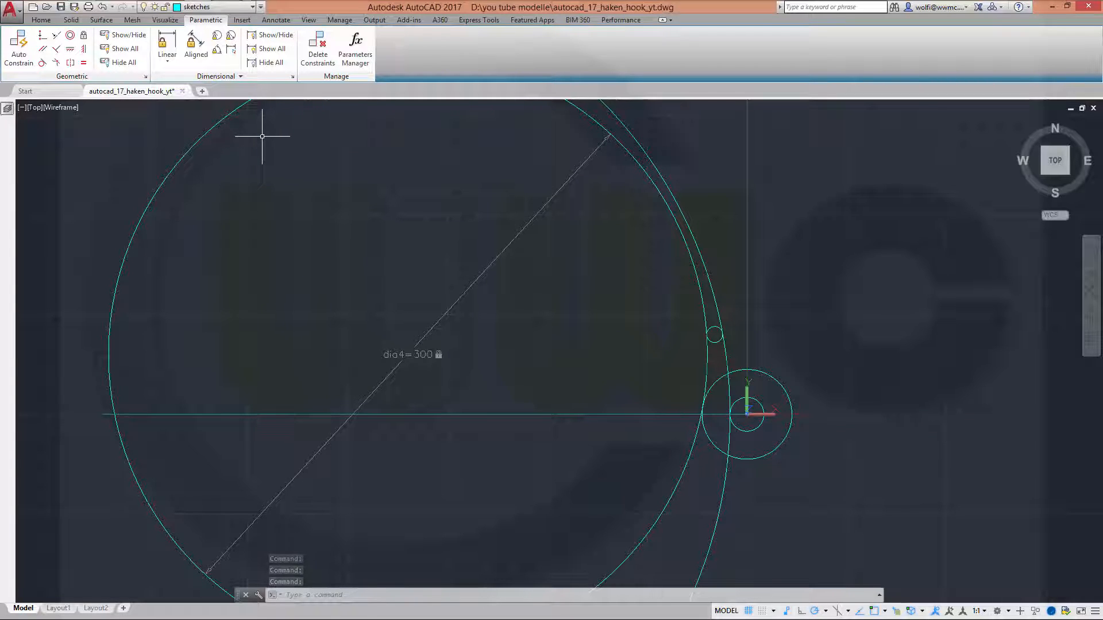
{"action": "scroll", "coordinate": [508, 379], "scroll_direction": "down", "scroll_amount": 2}
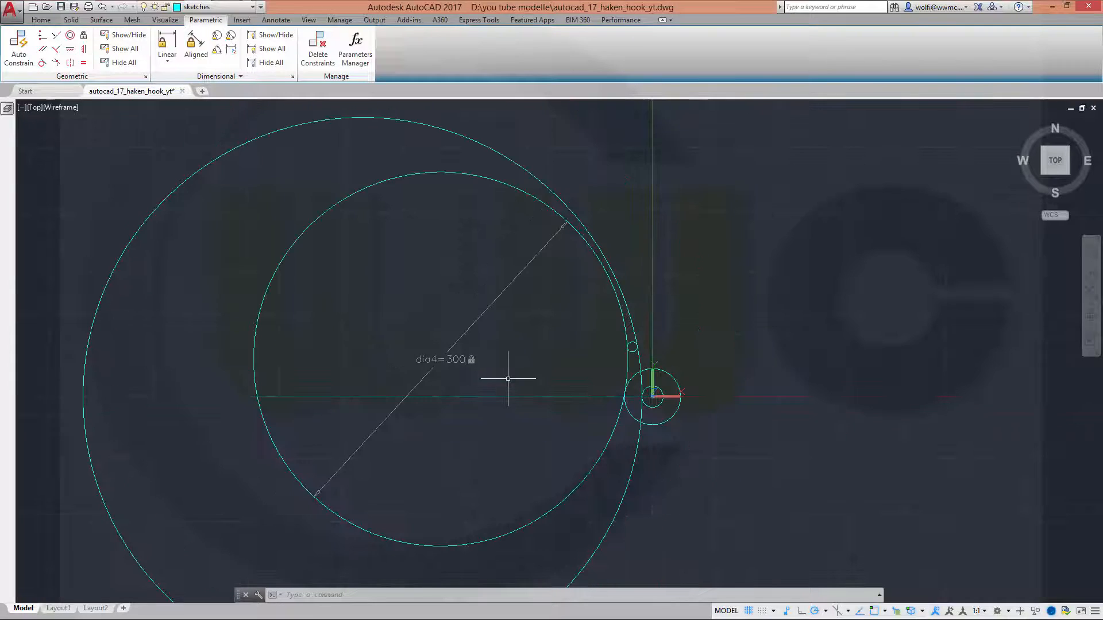
{"action": "left_click", "coordinate": [446, 356]}
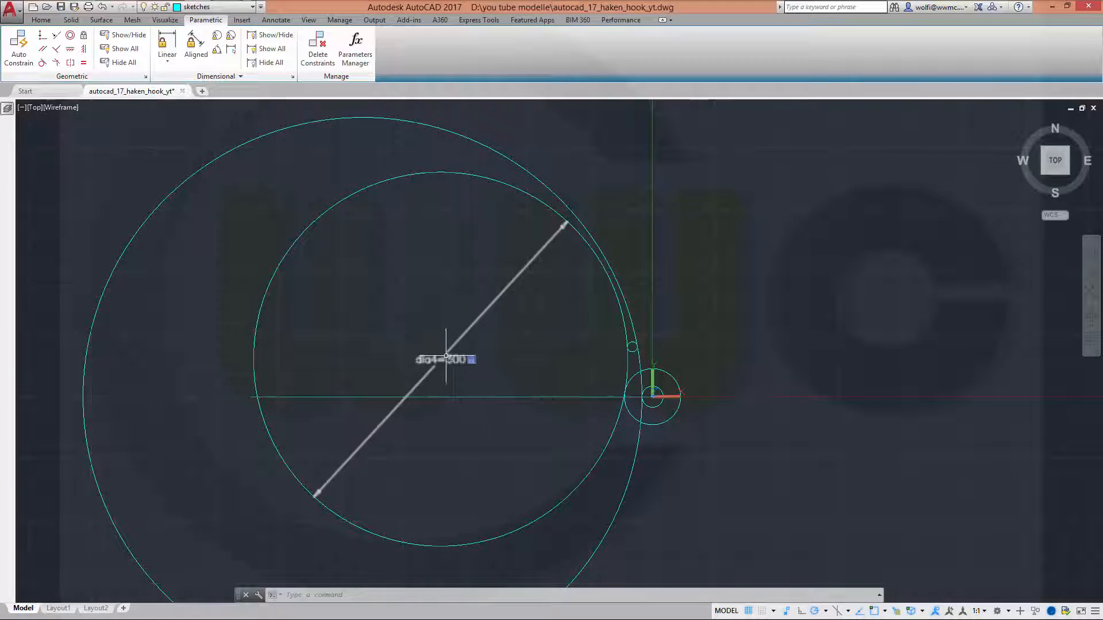
{"action": "key", "text": "Escape"}
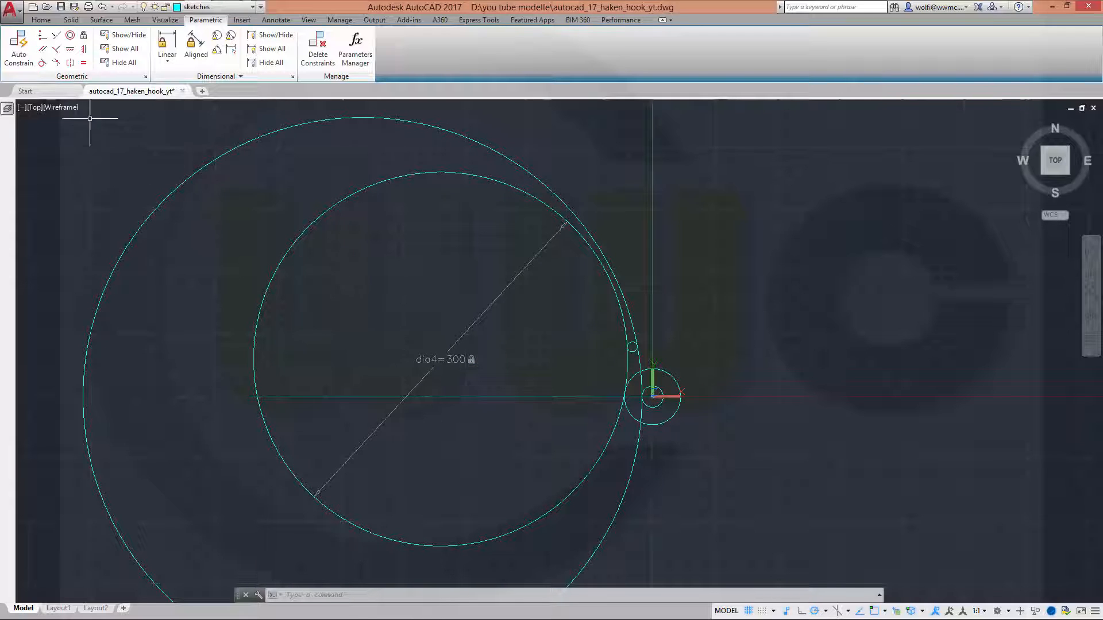
{"action": "left_click", "coordinate": [41, 37]}
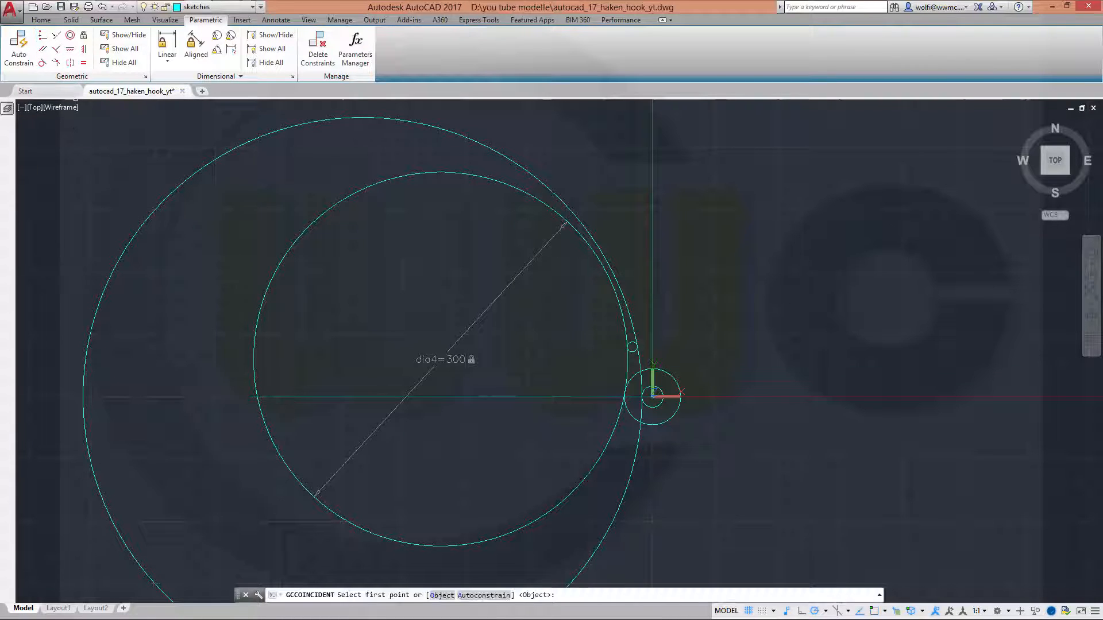
{"action": "left_click", "coordinate": [279, 264]}
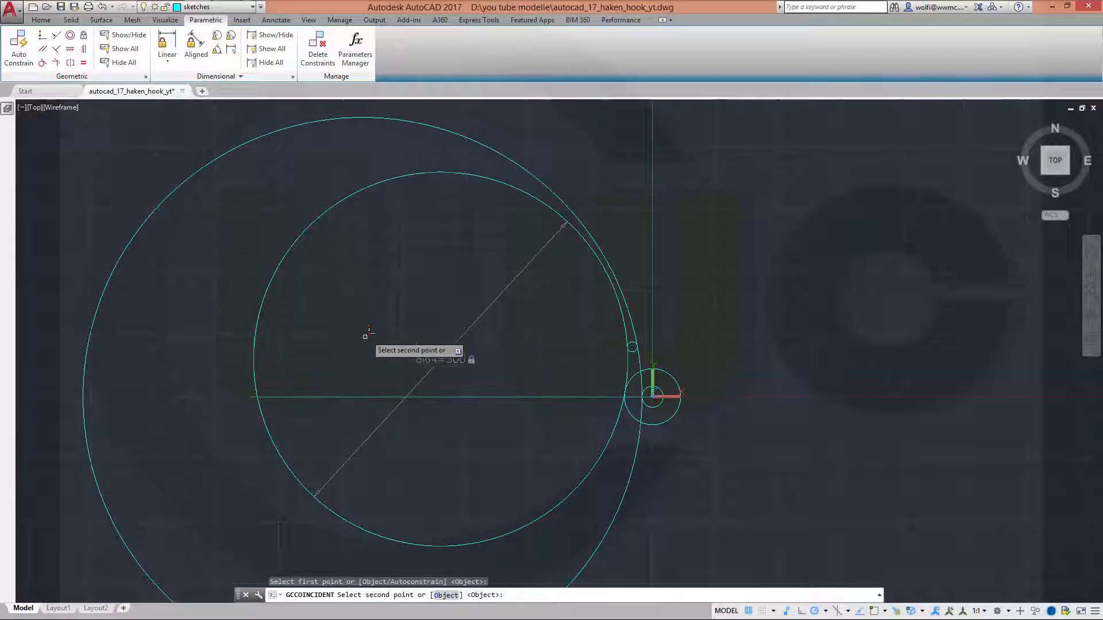
{"action": "key", "text": "Escape"}
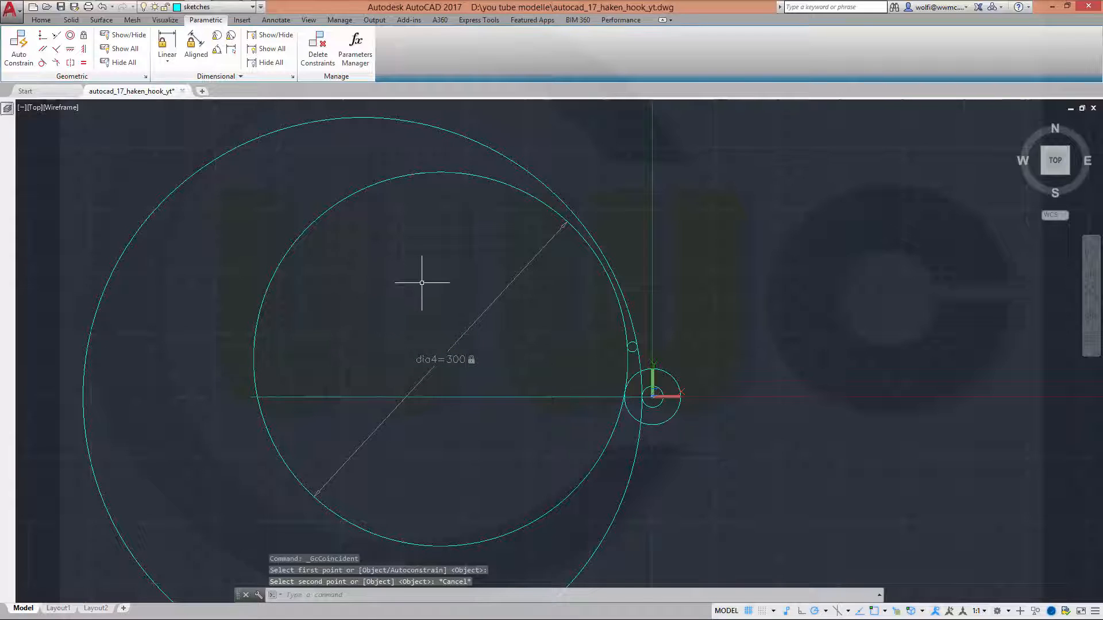
{"action": "scroll", "coordinate": [419, 304], "scroll_direction": "up", "scroll_amount": 1}
{"action": "scroll", "coordinate": [459, 374], "scroll_direction": "down", "scroll_amount": 1}
{"action": "scroll", "coordinate": [459, 390], "scroll_direction": "up", "scroll_amount": 1}
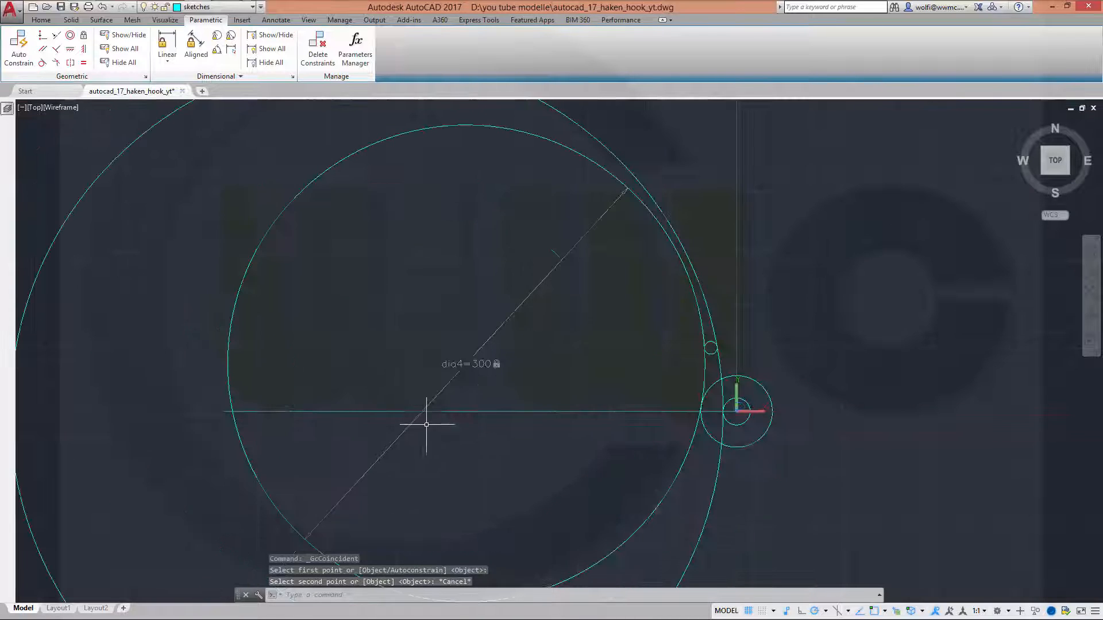
{"action": "right_click", "coordinate": [437, 343], "text": "shift"}
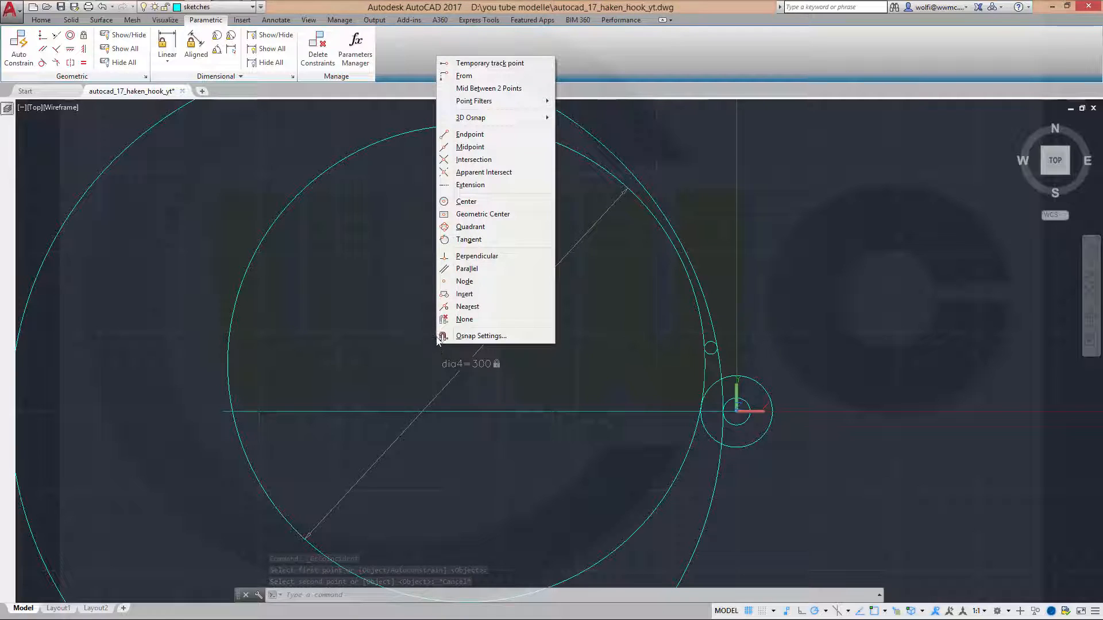
{"action": "key", "text": "Escape"}
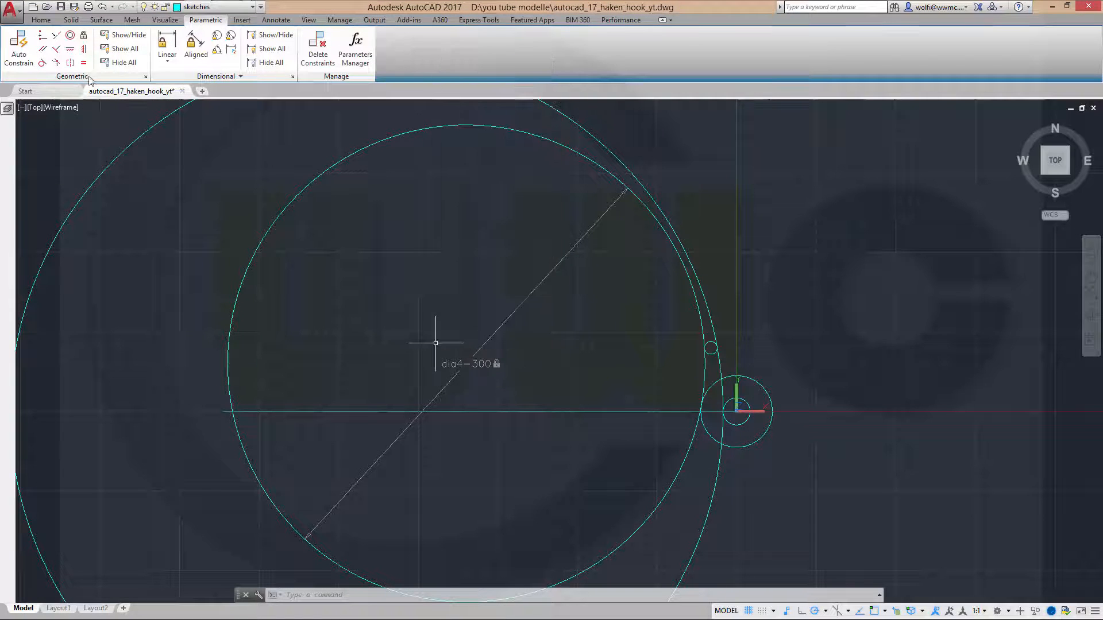
Apply a Coincident constraint that places the centre of the 300-diameter circle on the horizontal construction line.
{"action": "left_click", "coordinate": [41, 36]}
{"action": "right_click", "coordinate": [388, 247], "text": "shift"}
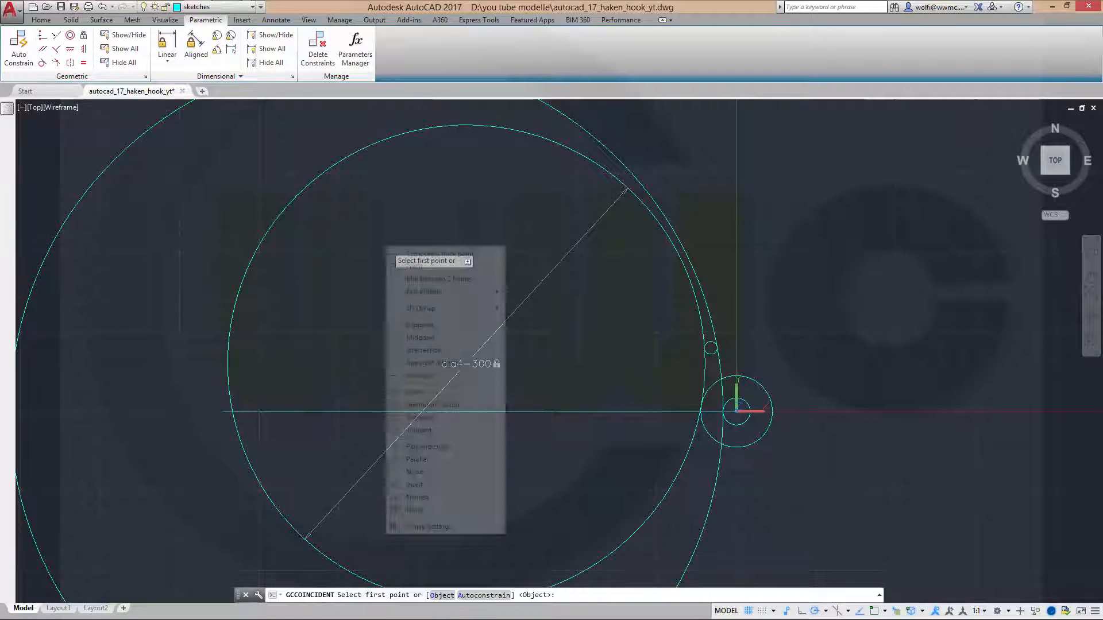
{"action": "left_click", "coordinate": [417, 497]}
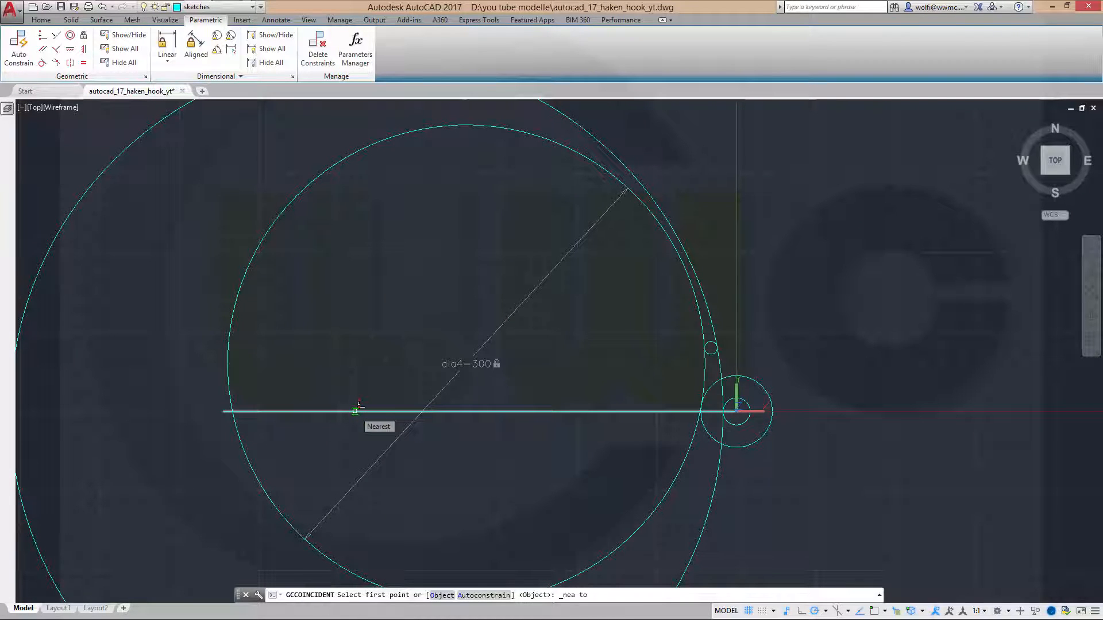
{"action": "left_click", "coordinate": [357, 408]}
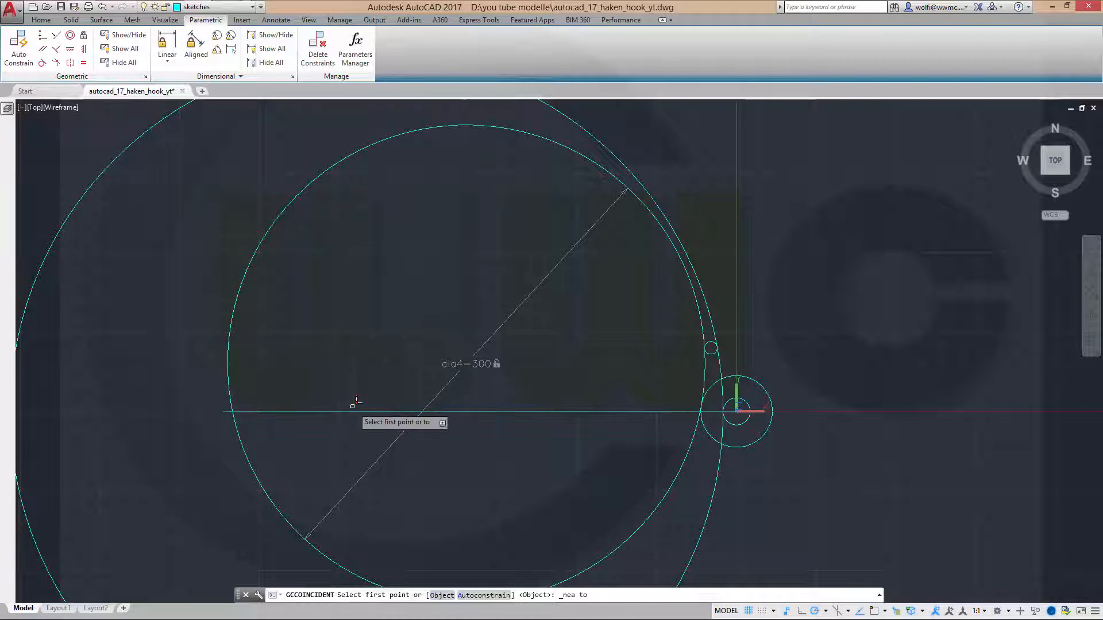
{"action": "left_click", "coordinate": [313, 186]}
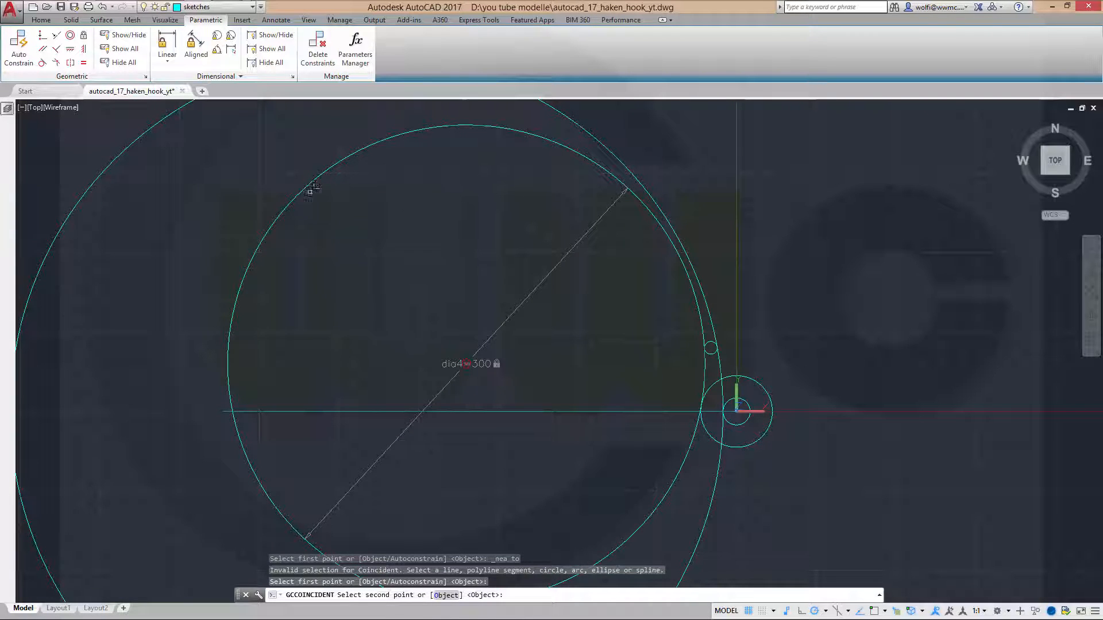
{"action": "left_click", "coordinate": [368, 410]}
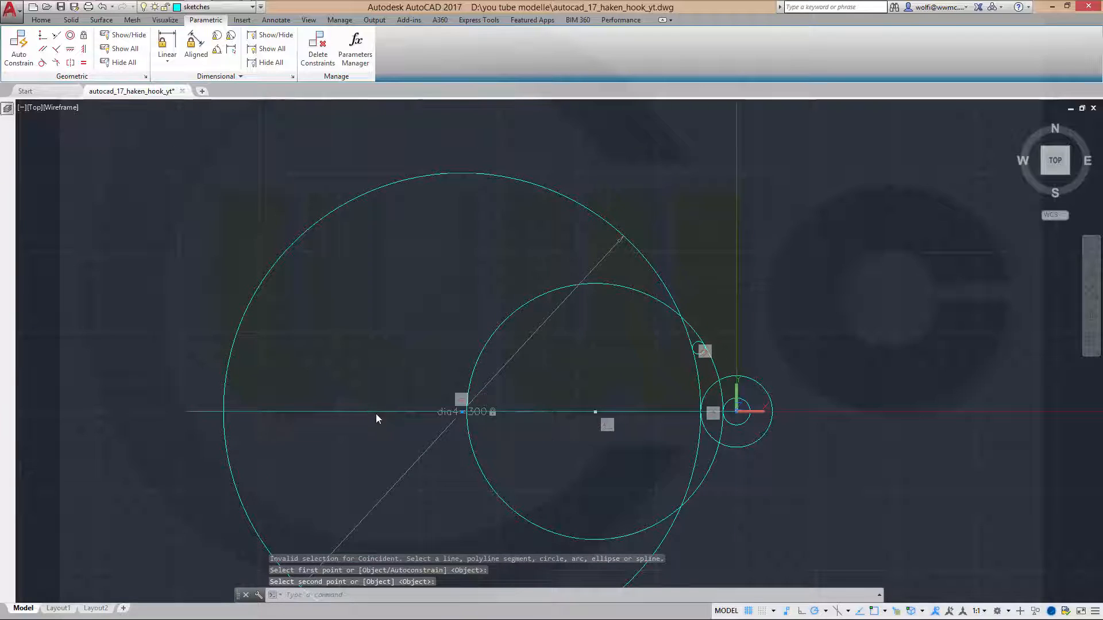
{"action": "scroll", "coordinate": [626, 522], "scroll_direction": "up", "scroll_amount": 2}
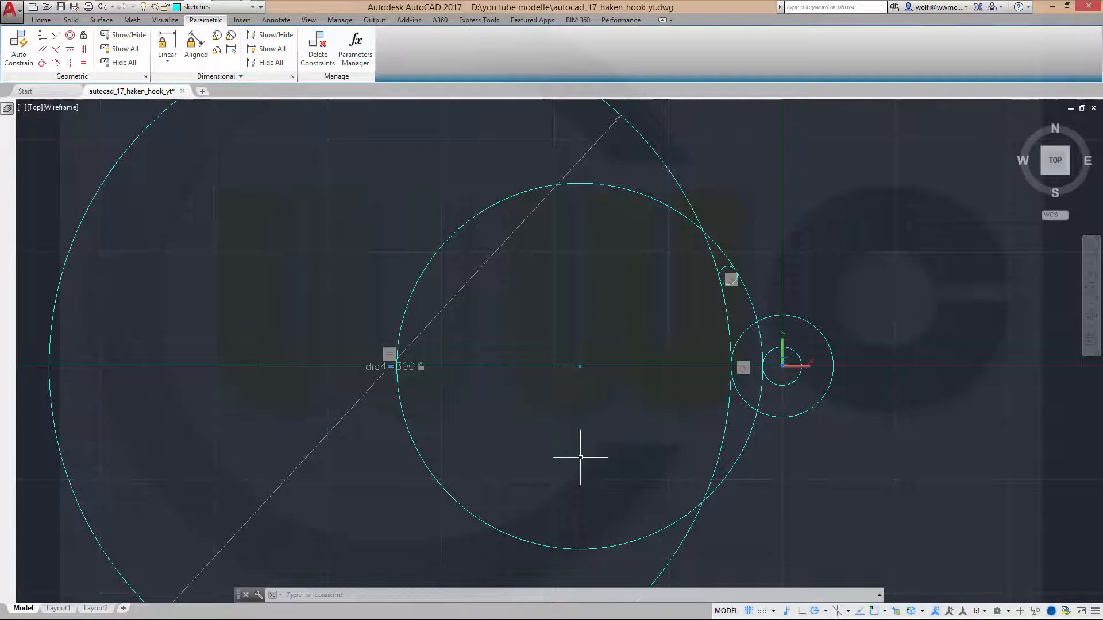
{"action": "scroll", "coordinate": [577, 455], "scroll_direction": "down", "scroll_amount": 3}
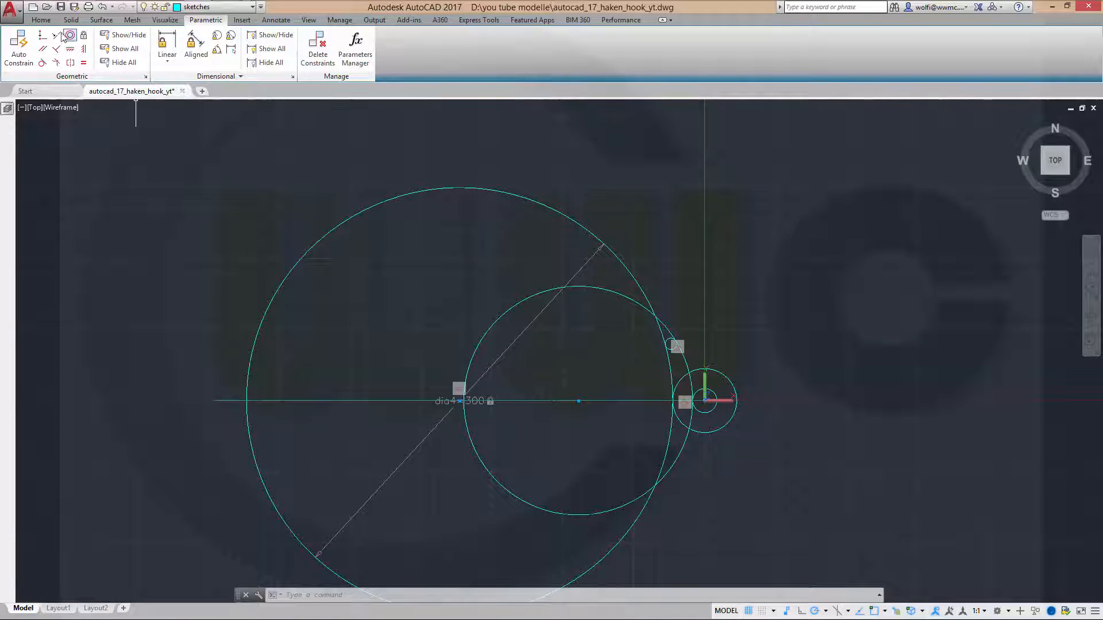
Trim both large circles to the two crossing arcs near the origin, using all objects as cutting edges.
{"action": "left_click", "coordinate": [40, 21]}
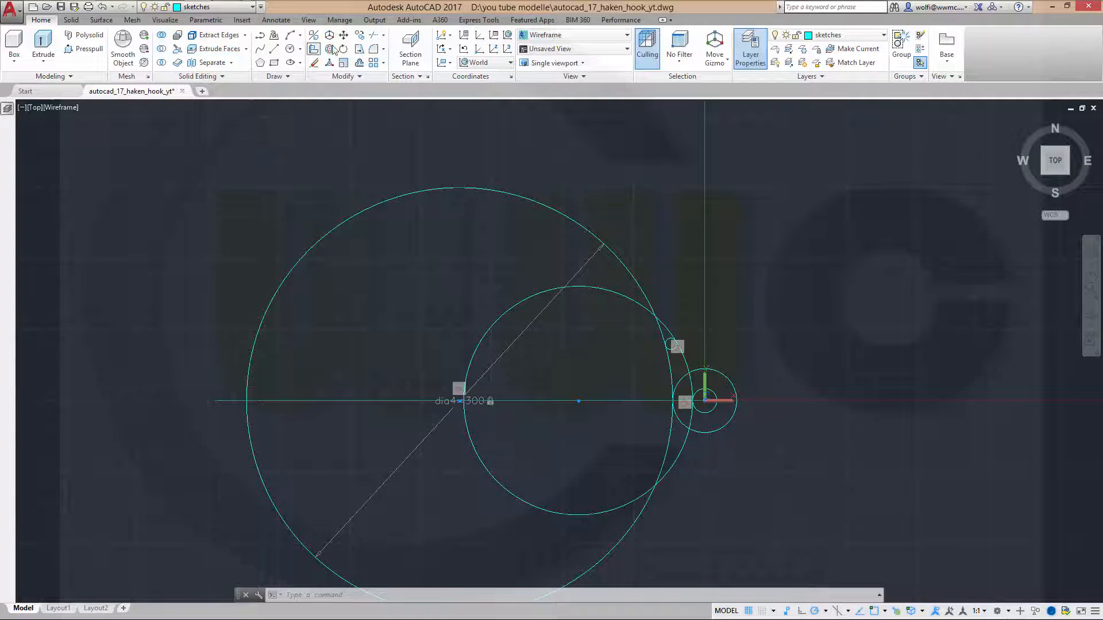
{"action": "left_click", "coordinate": [373, 37]}
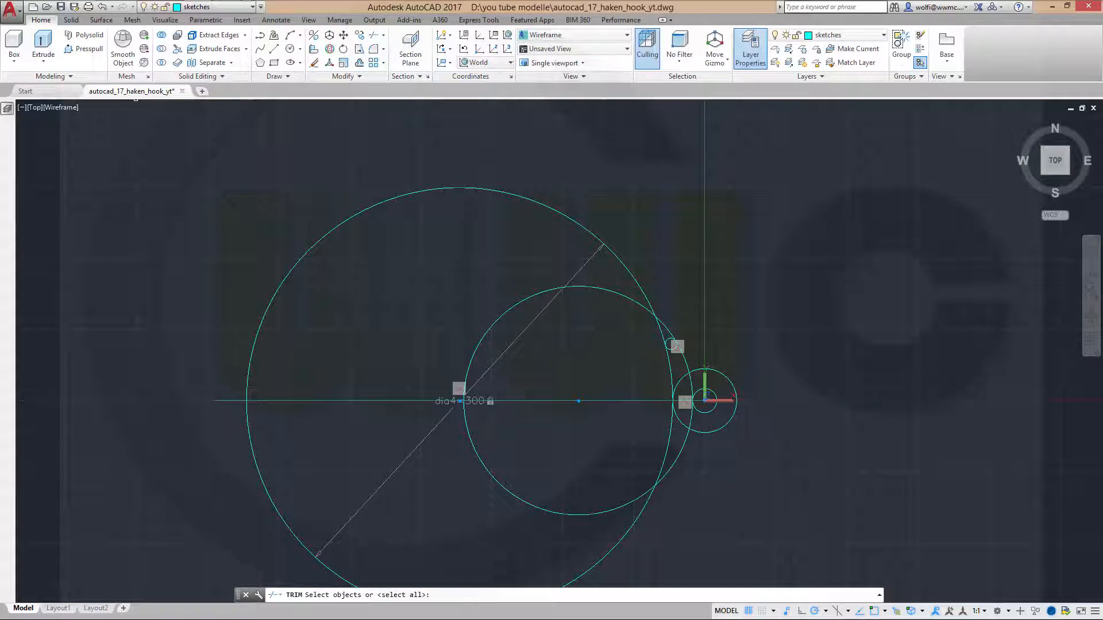
{"action": "key", "text": "Return"}
{"action": "left_click", "coordinate": [633, 279]}
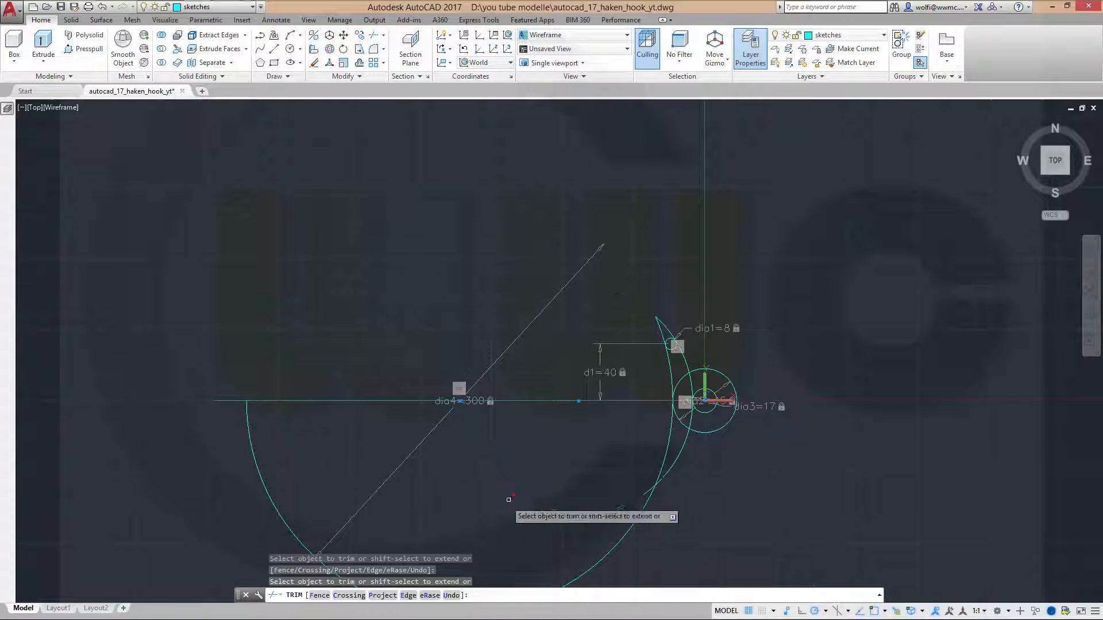
{"action": "left_click", "coordinate": [492, 480]}
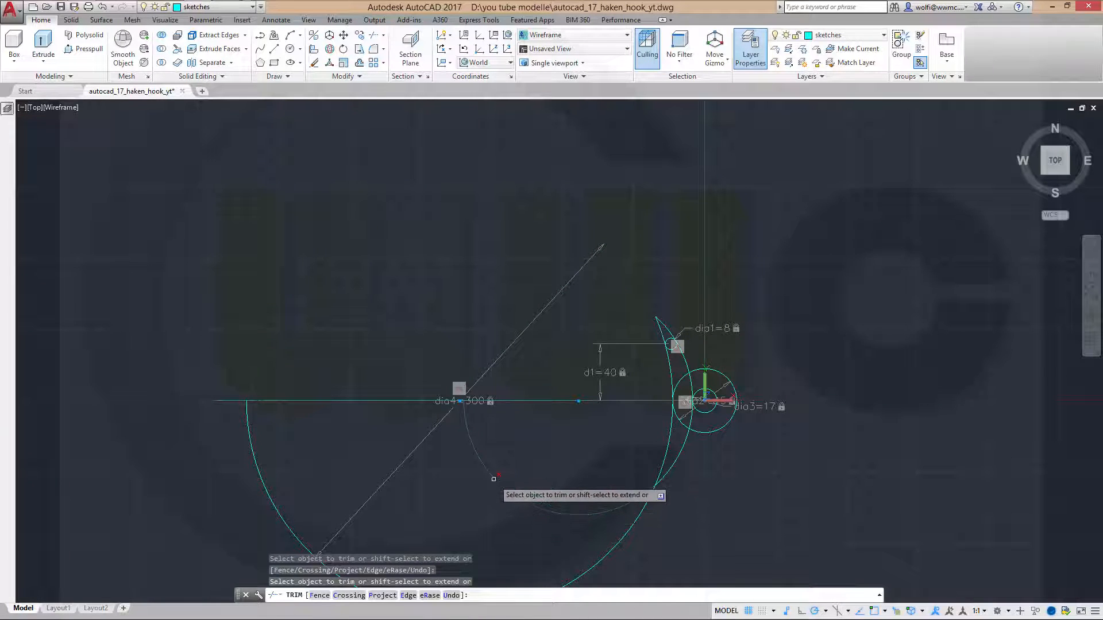
{"action": "left_click", "coordinate": [602, 559]}
Trim off the arcs' lower ends outside the outer origin circle and their pointed tip above the 8-diameter circle.
{"action": "scroll", "coordinate": [689, 491], "scroll_direction": "up", "scroll_amount": 1}
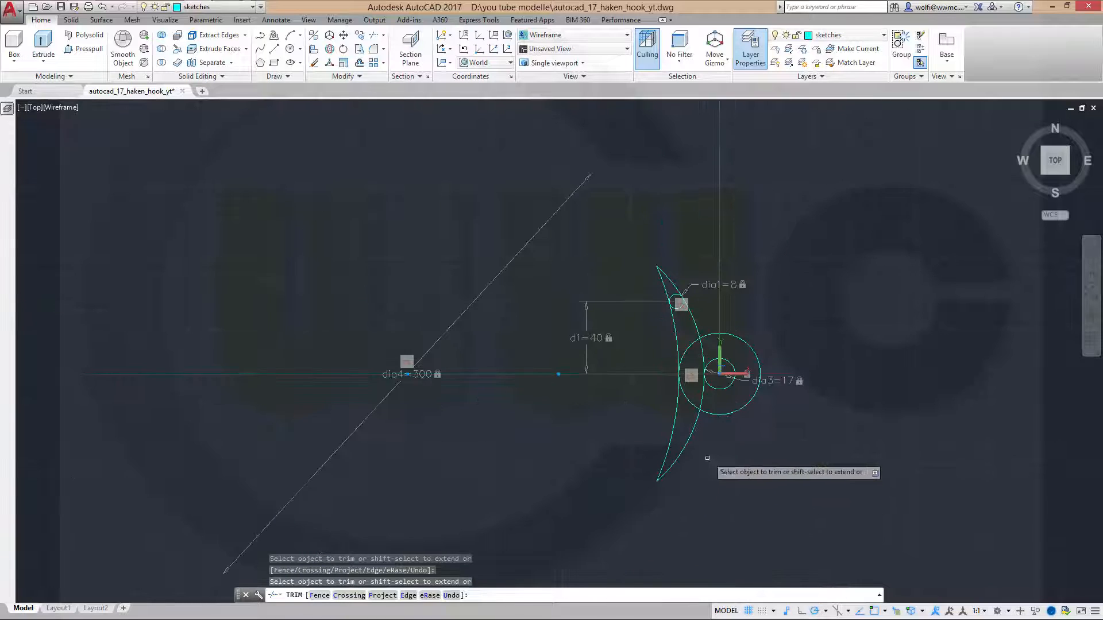
{"action": "scroll", "coordinate": [692, 449], "scroll_direction": "up", "scroll_amount": 1}
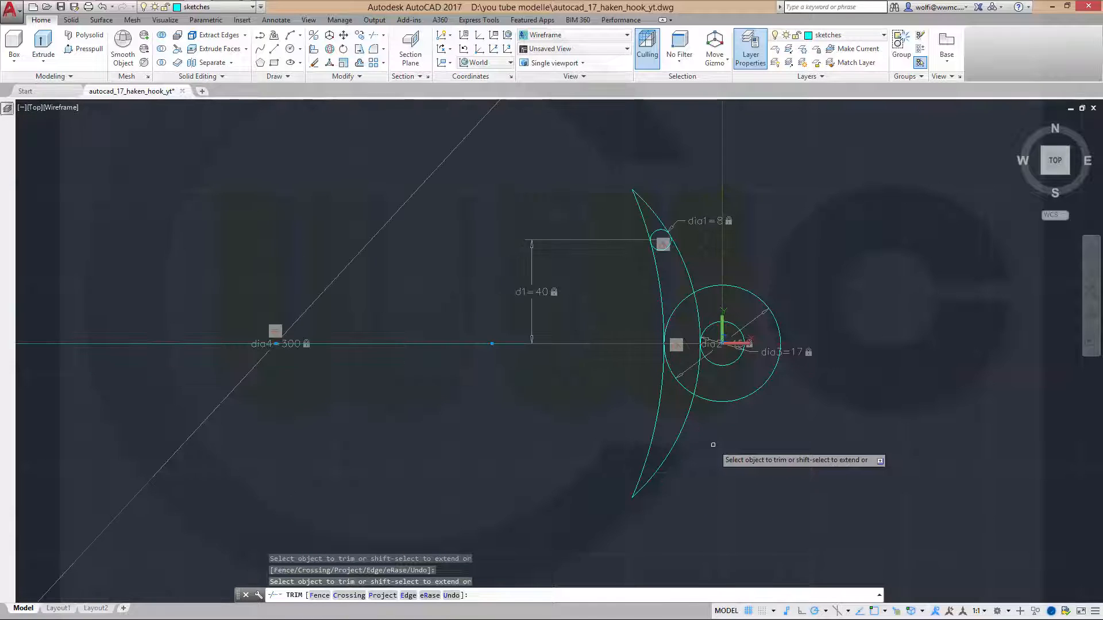
{"action": "left_click", "coordinate": [678, 443]}
{"action": "left_click", "coordinate": [654, 418]}
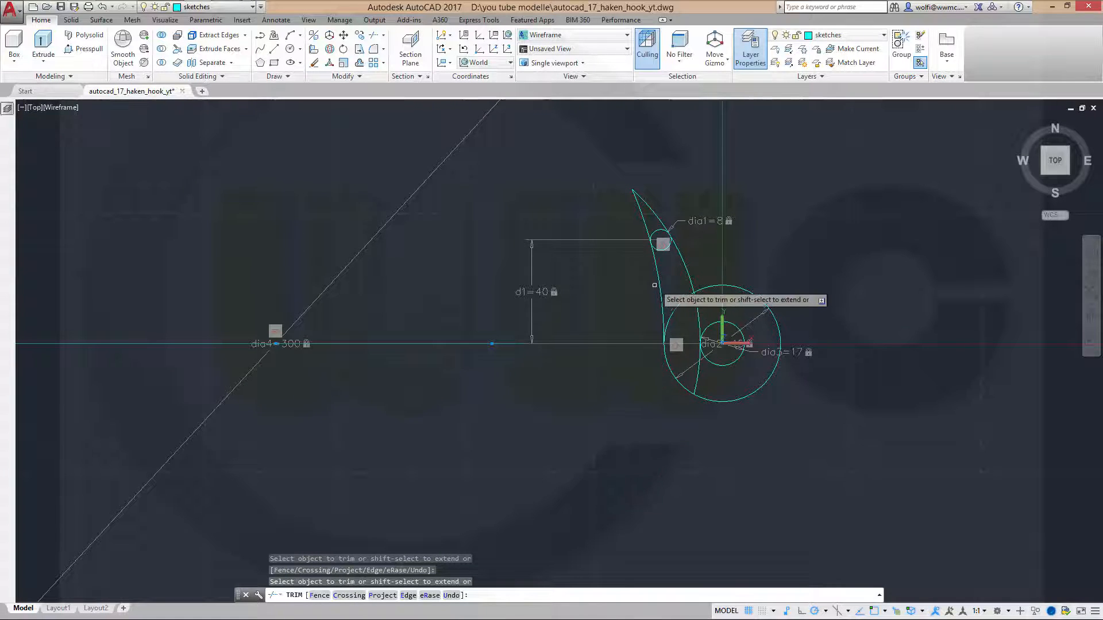
{"action": "left_click", "coordinate": [649, 212]}
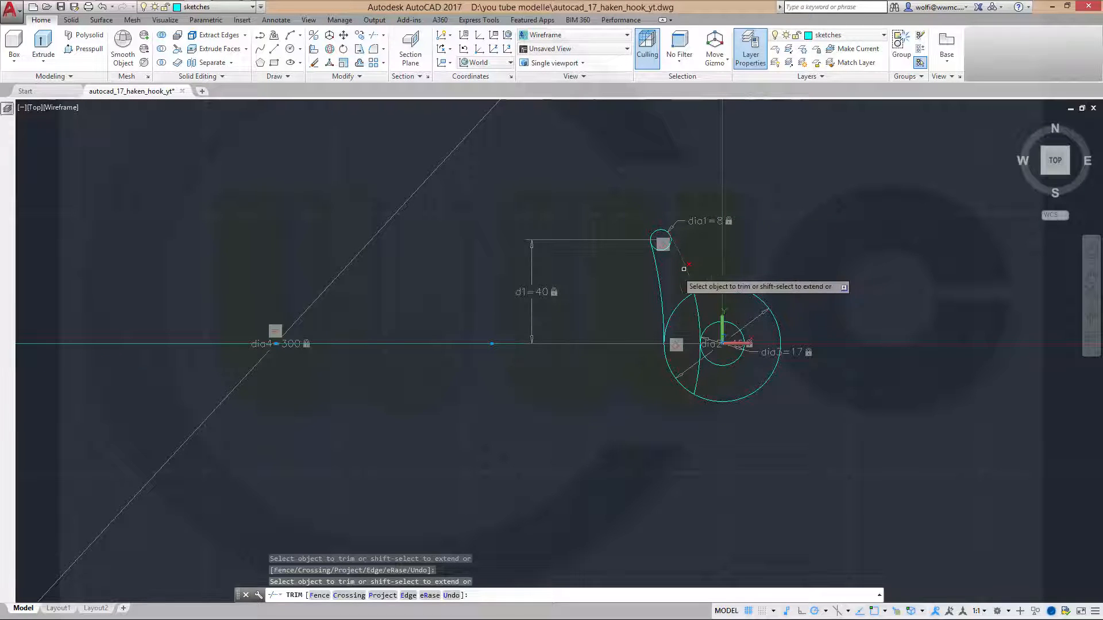
Trim the outer origin circle between the two arcs and the right arc's tail below the 17-diameter circle.
{"action": "scroll", "coordinate": [663, 254], "scroll_direction": "up", "scroll_amount": 3}
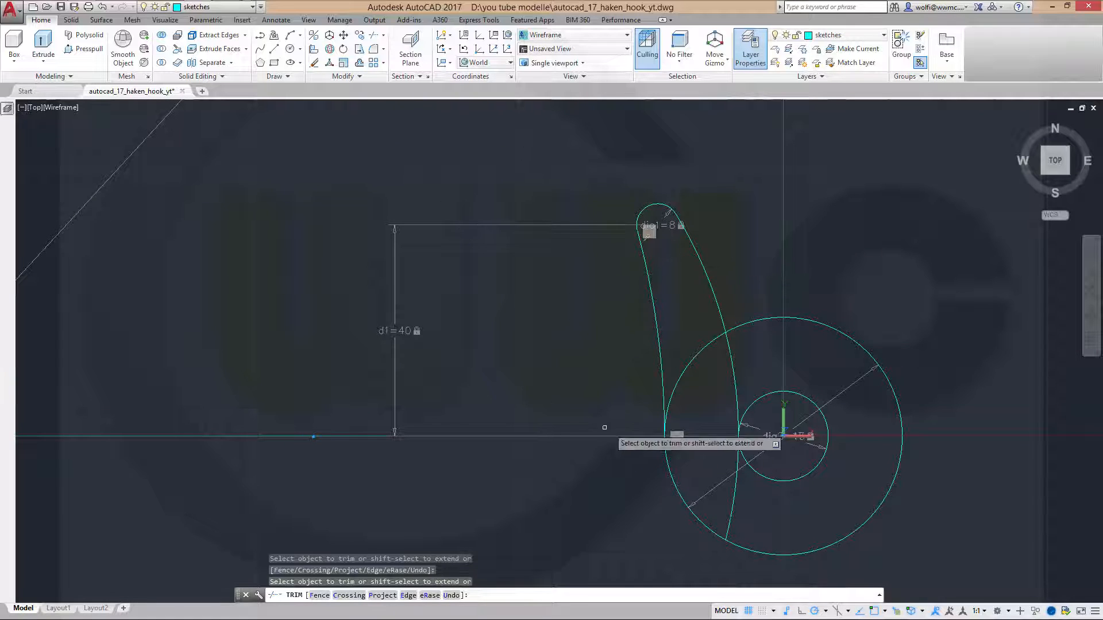
{"action": "left_click", "coordinate": [693, 360]}
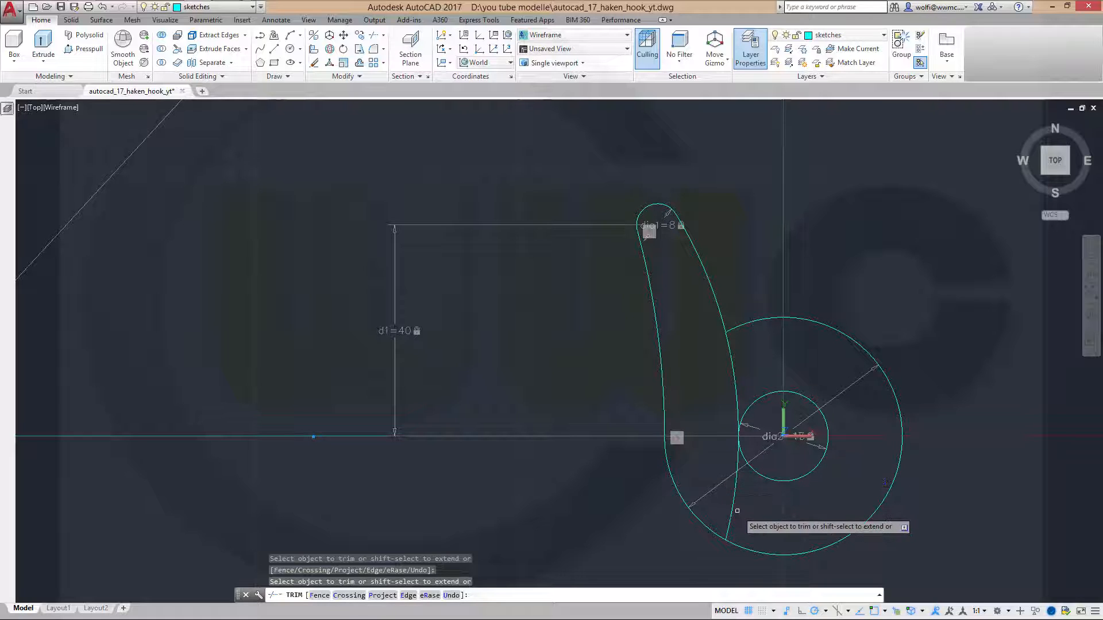
{"action": "left_click", "coordinate": [731, 510]}
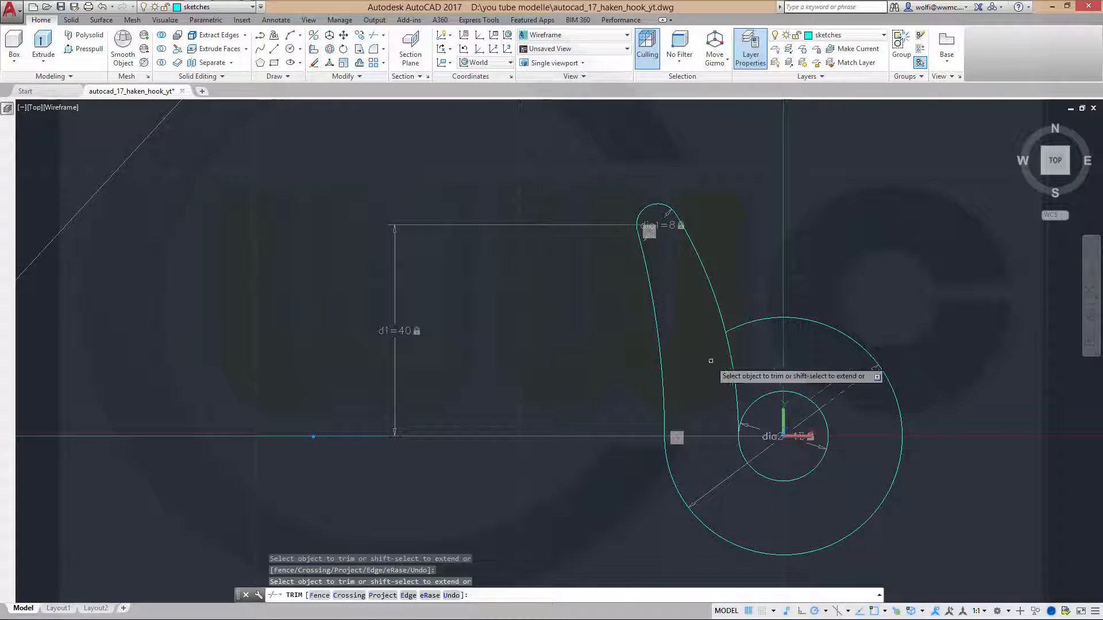
{"action": "left_click", "coordinate": [211, 23]}
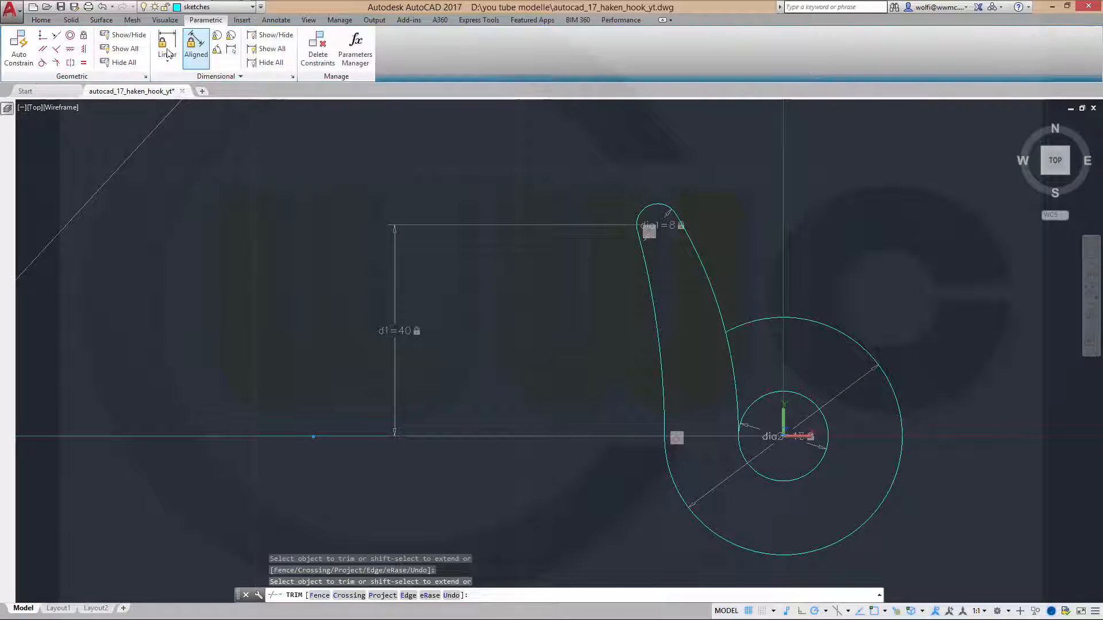
Hide all geometric constraints and draw a 14 by 10 rectangle up from the inner origin circle's right quadrant.
{"action": "left_click", "coordinate": [123, 64]}
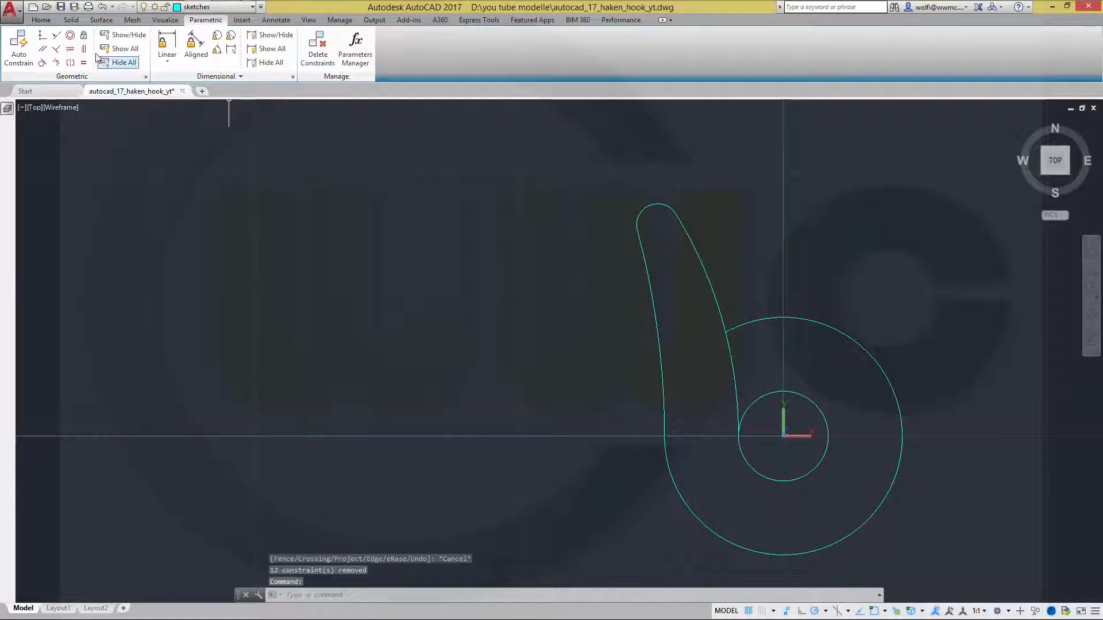
{"action": "left_click", "coordinate": [41, 19]}
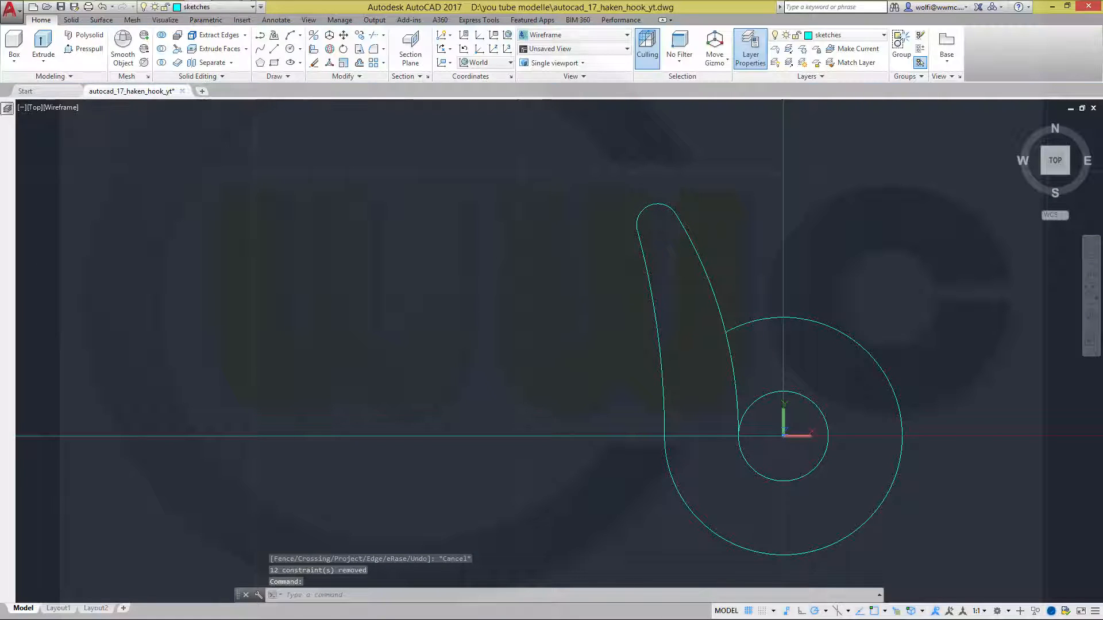
{"action": "left_click", "coordinate": [274, 62]}
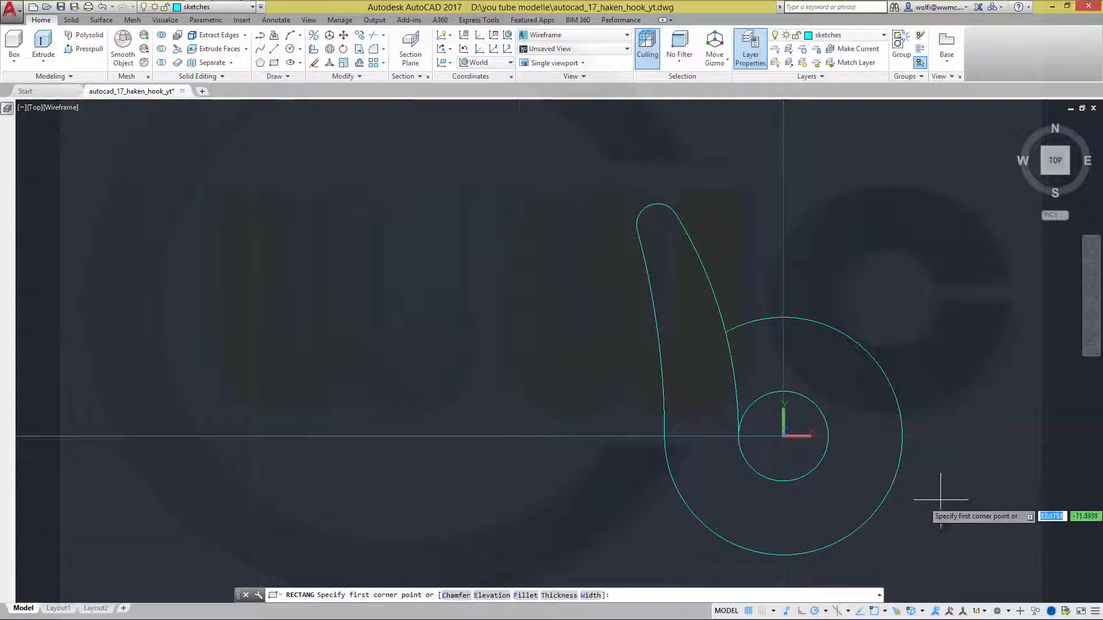
{"action": "scroll", "coordinate": [924, 475], "scroll_direction": "up", "scroll_amount": 3}
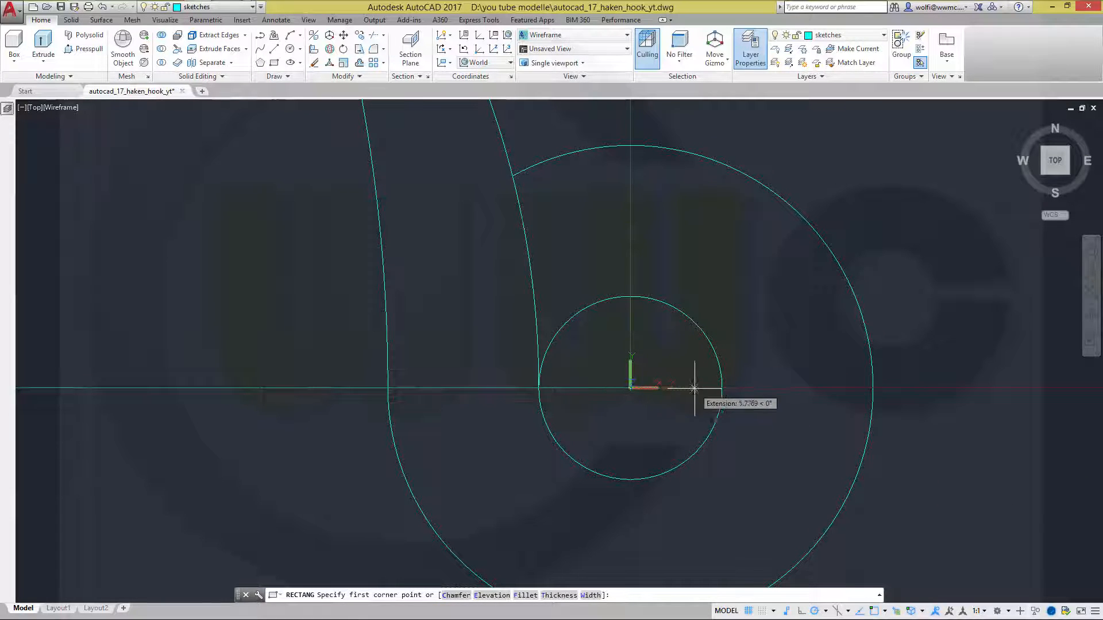
{"action": "left_click", "coordinate": [722, 388]}
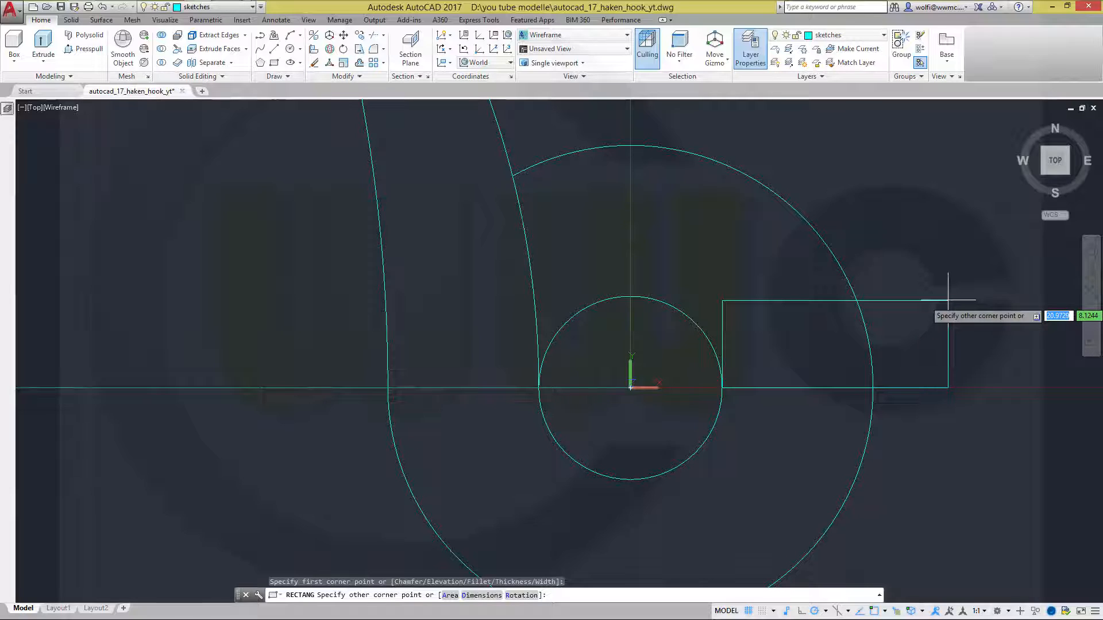
{"action": "type", "text": "14"}
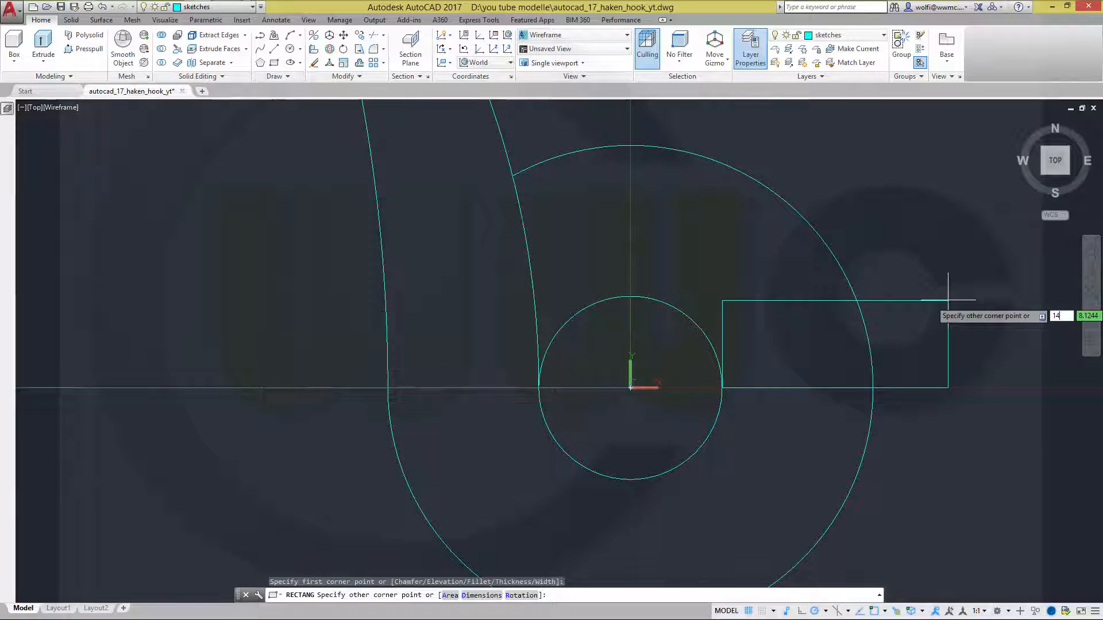
{"action": "key", "text": "Tab"}
{"action": "type", "text": "10"}
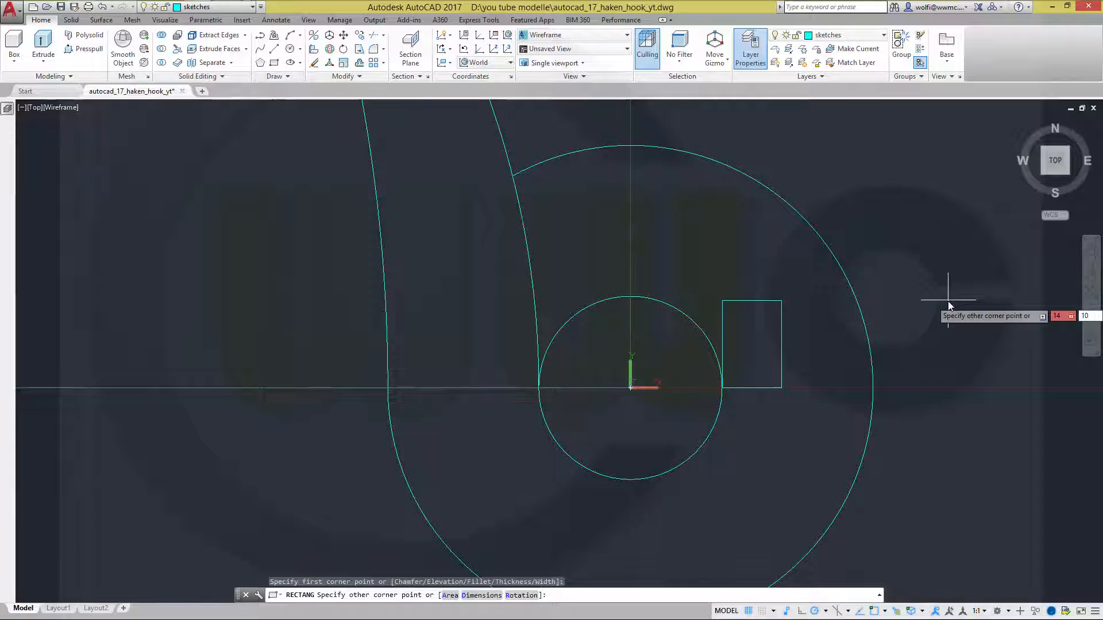
{"action": "key", "text": "Return"}
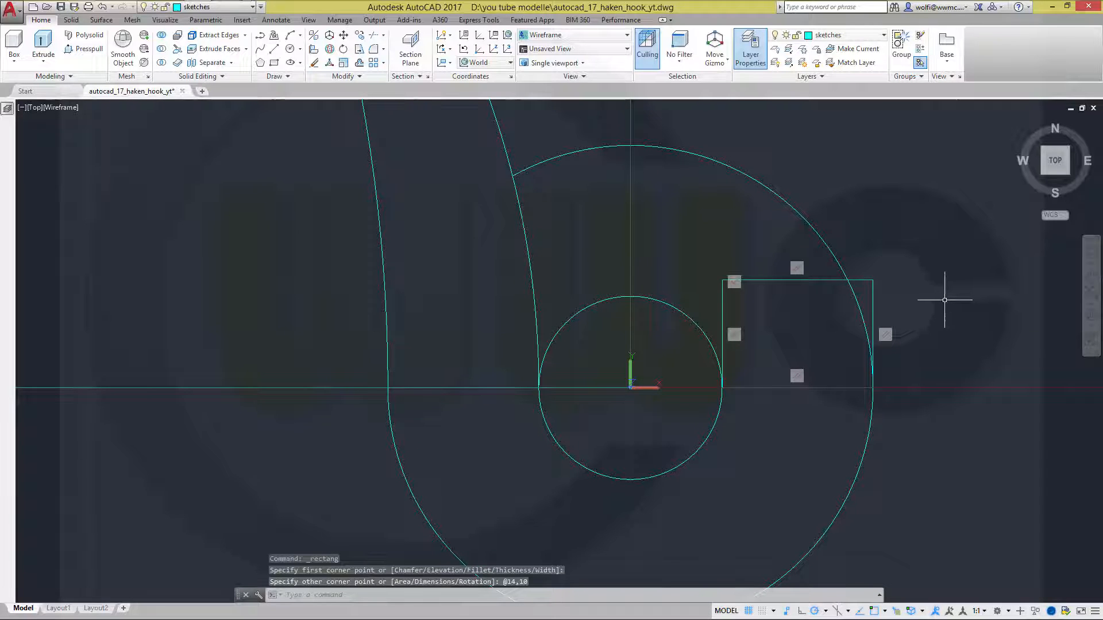
{"action": "key", "text": "Escape"}
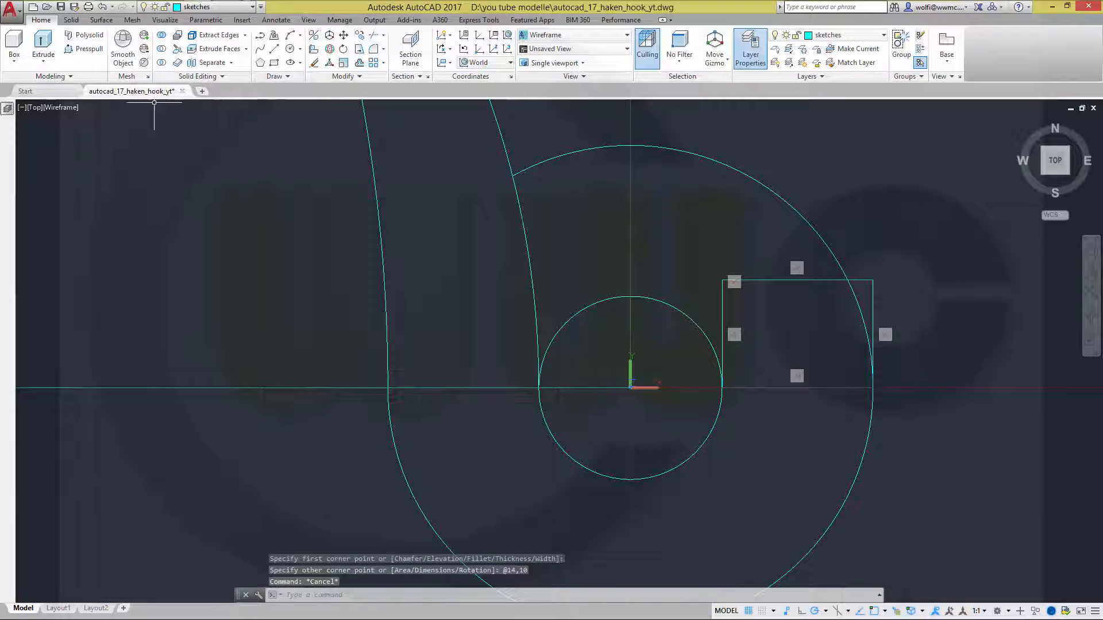
Hide the rectangle's constraint markers and trim the upper halves of both origin circles, including the piece inside the rectangle.
{"action": "left_click", "coordinate": [206, 19]}
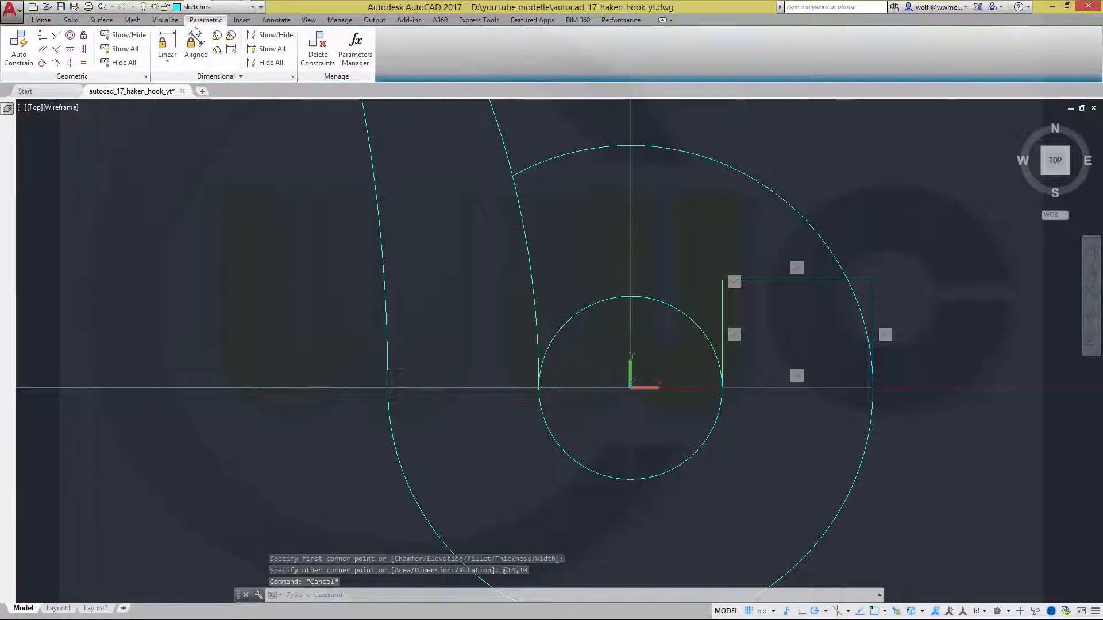
{"action": "left_click", "coordinate": [120, 62]}
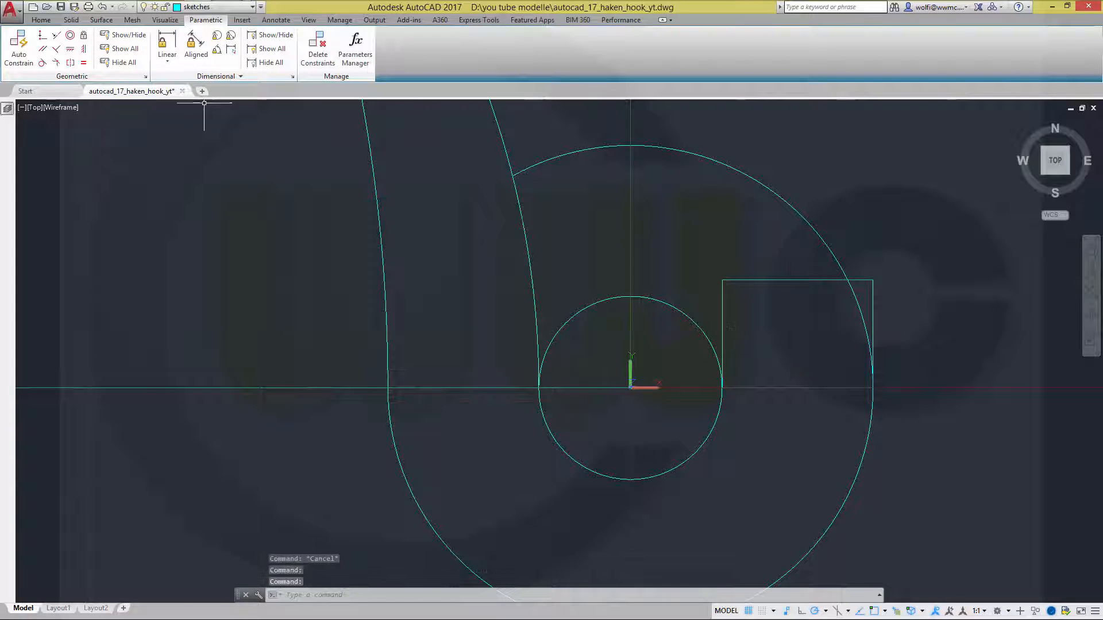
{"action": "left_click", "coordinate": [43, 21]}
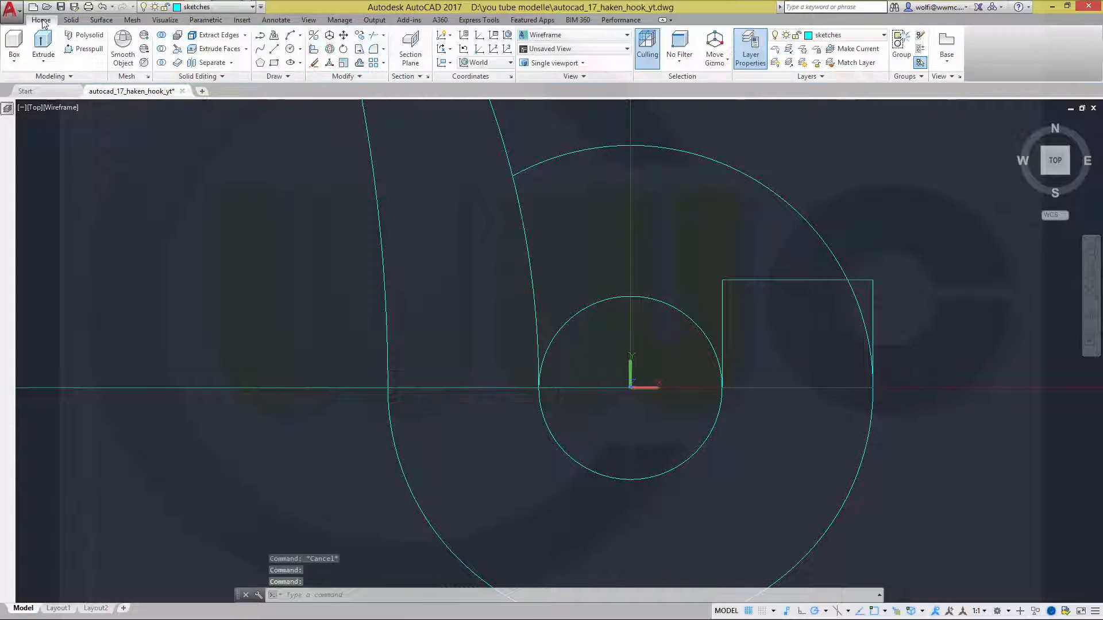
{"action": "left_click", "coordinate": [377, 36]}
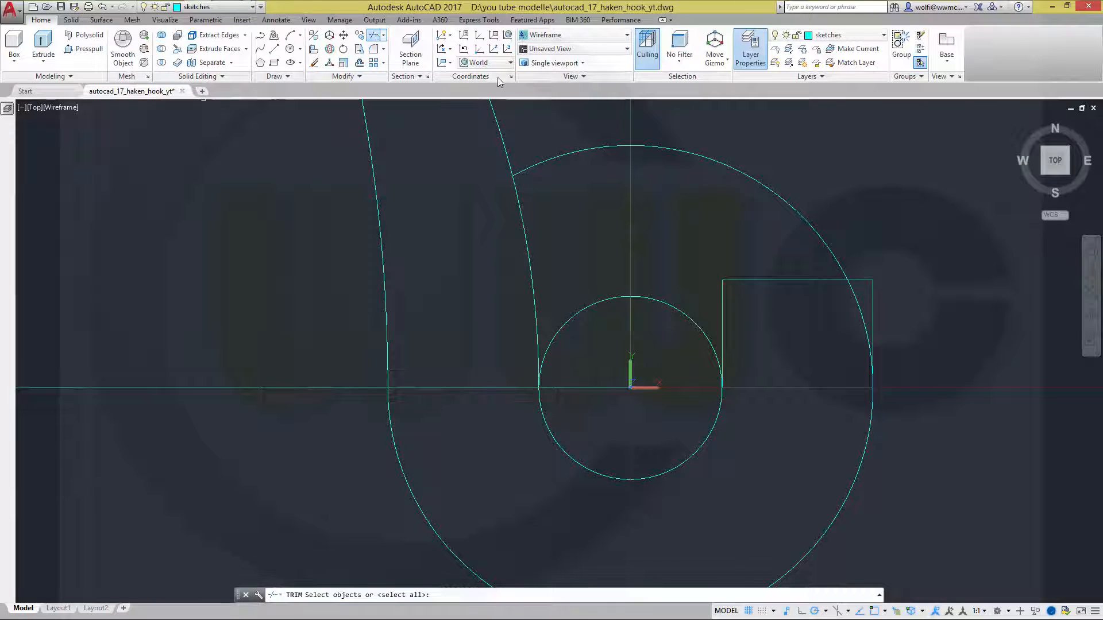
{"action": "key", "text": "Return"}
{"action": "left_click", "coordinate": [636, 147]}
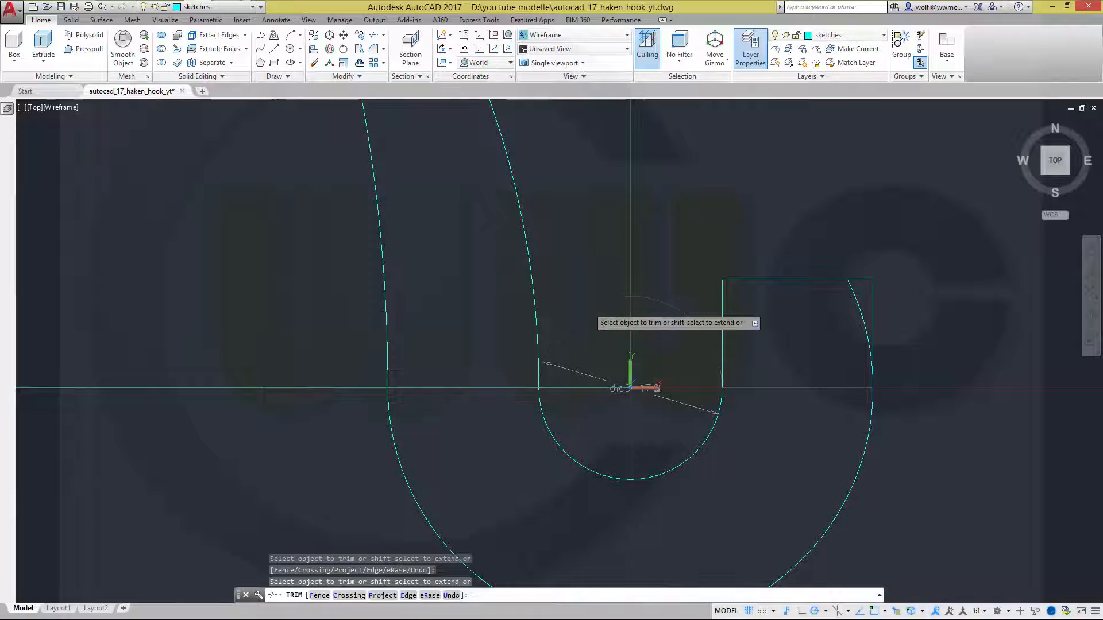
{"action": "left_click", "coordinate": [587, 306]}
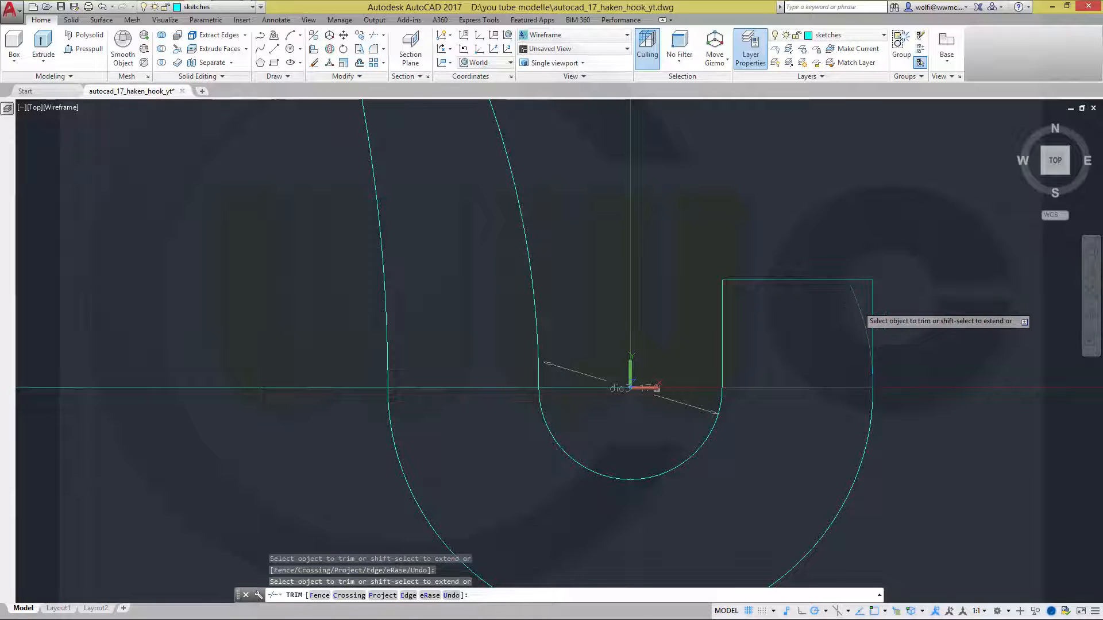
{"action": "left_click", "coordinate": [856, 307]}
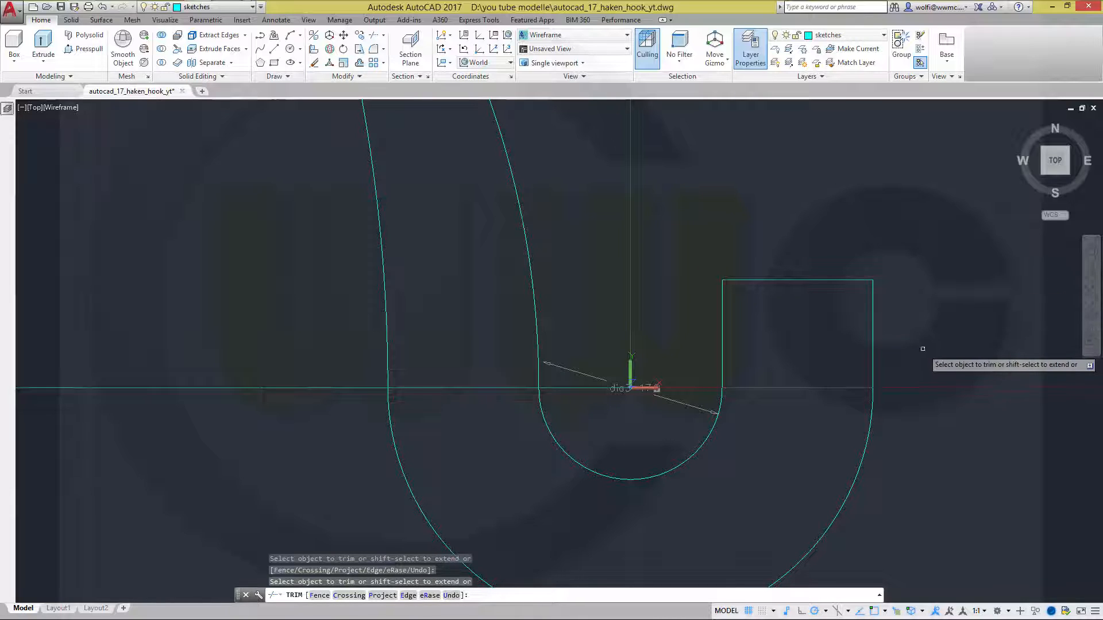
{"action": "key", "text": "Escape"}
Explode the rectangle at the hook's end into separate lines.
{"action": "scroll", "coordinate": [870, 432], "scroll_direction": "up", "scroll_amount": 2}
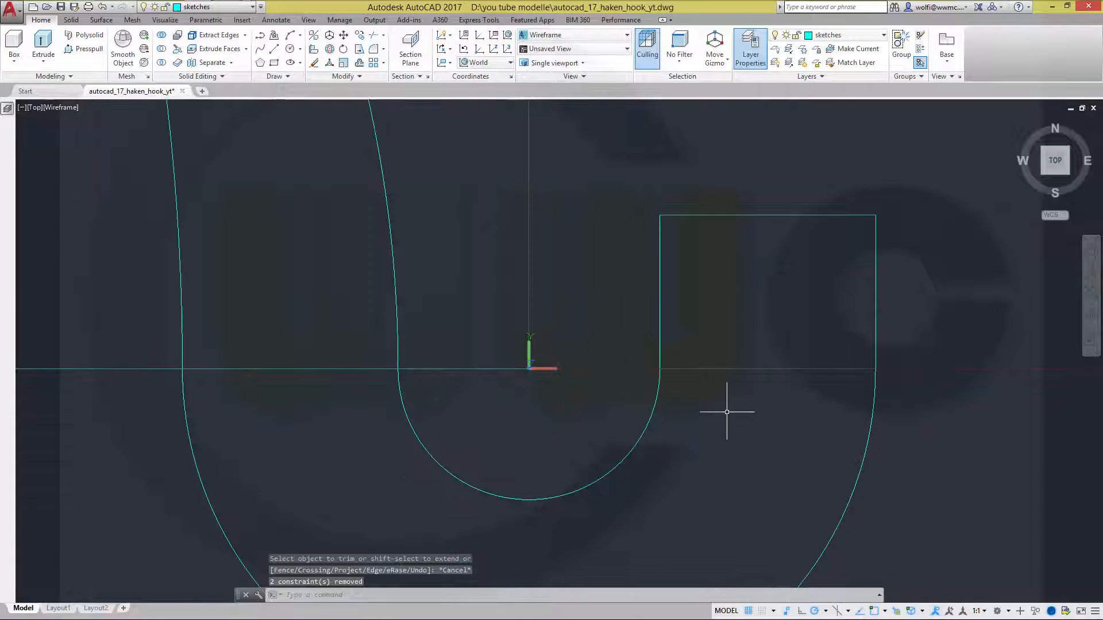
{"action": "middle_click_drag", "start_coordinate": [726, 412], "coordinate": [719, 455]}
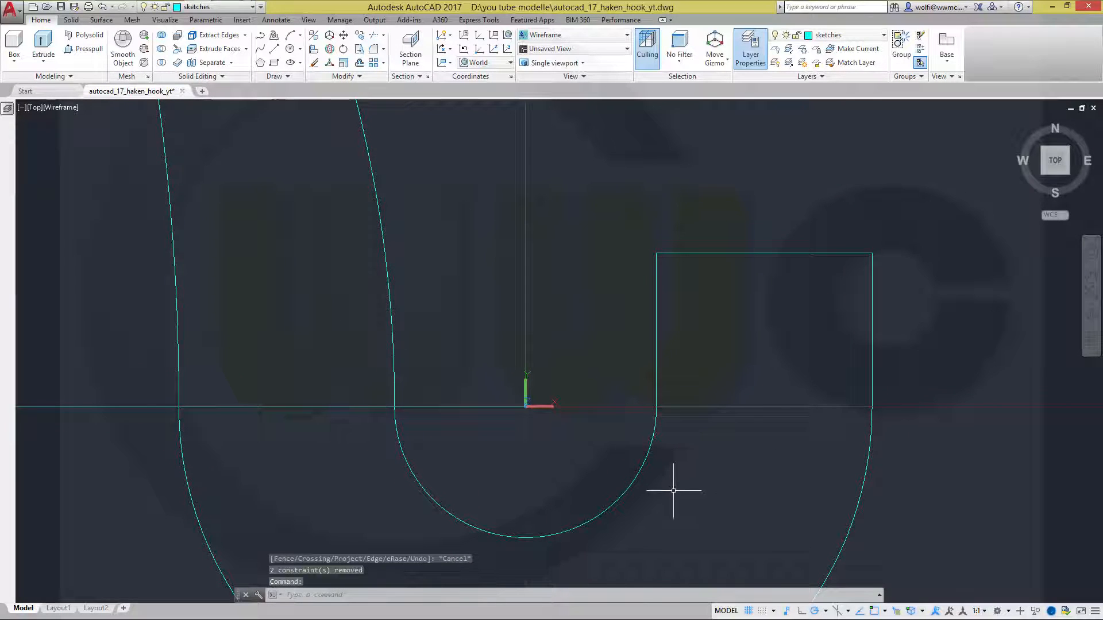
{"action": "mouse_move", "coordinate": [664, 476]}
{"action": "middle_mouse_down", "text": "shift"}
{"action": "mouse_move", "coordinate": [660, 435]}
{"action": "mouse_move", "coordinate": [649, 529]}
{"action": "mouse_move", "coordinate": [669, 483]}
{"action": "middle_mouse_up", "text": "shift"}
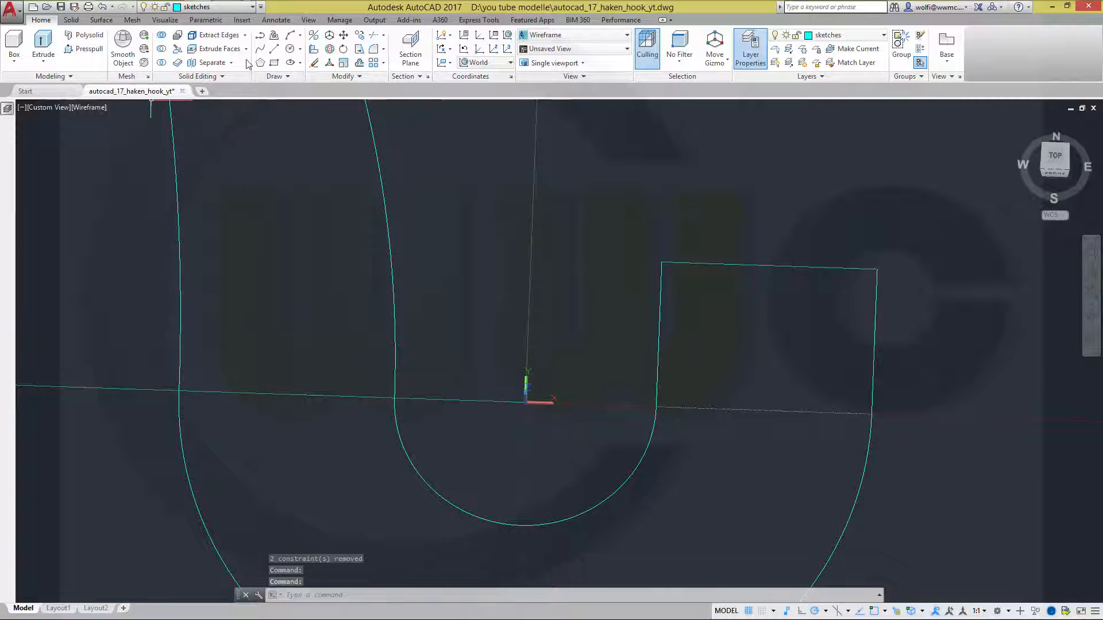
{"action": "left_click", "coordinate": [357, 76]}
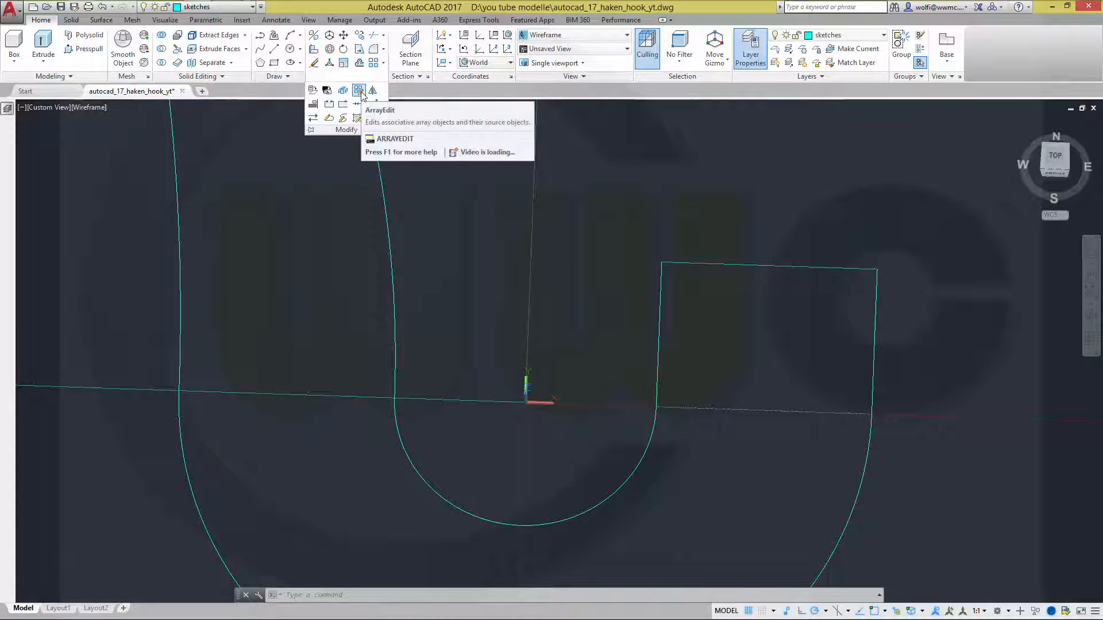
{"action": "left_click", "coordinate": [359, 91]}
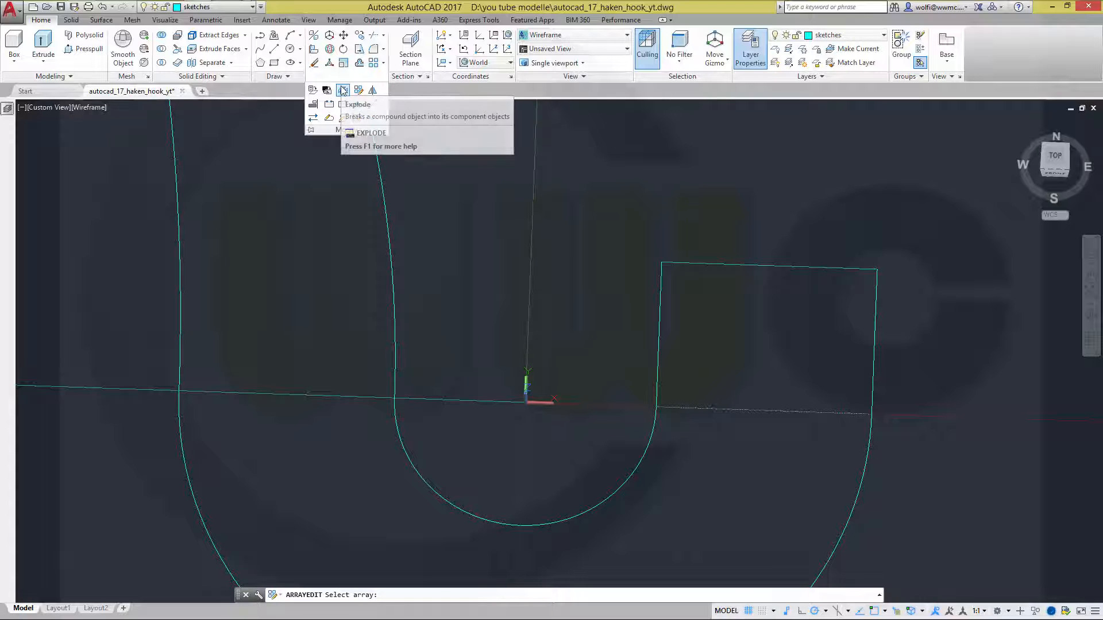
{"action": "left_click", "coordinate": [342, 90]}
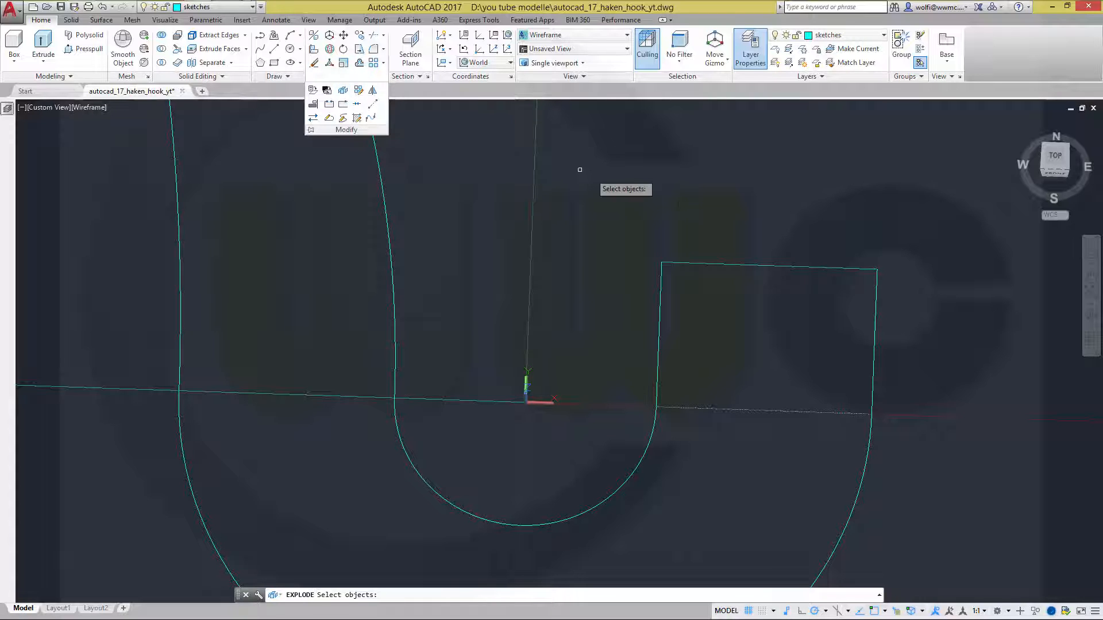
{"action": "left_click", "coordinate": [726, 263]}
{"action": "key", "text": "Return"}
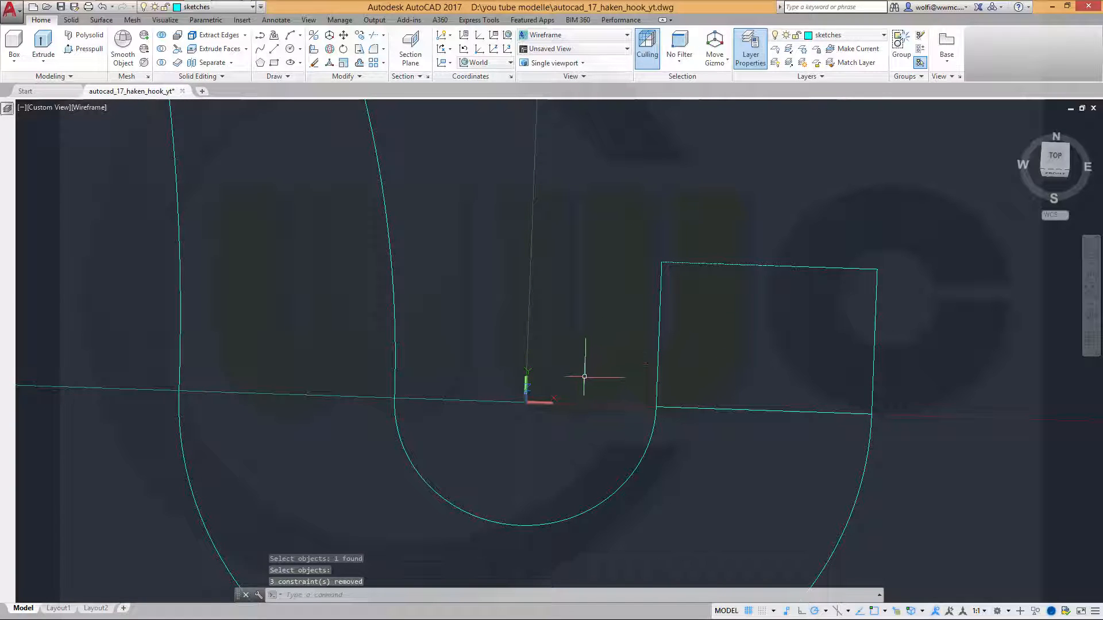
Return to the top view and delete the long horizontal construction line.
{"action": "left_click", "coordinate": [1056, 160]}
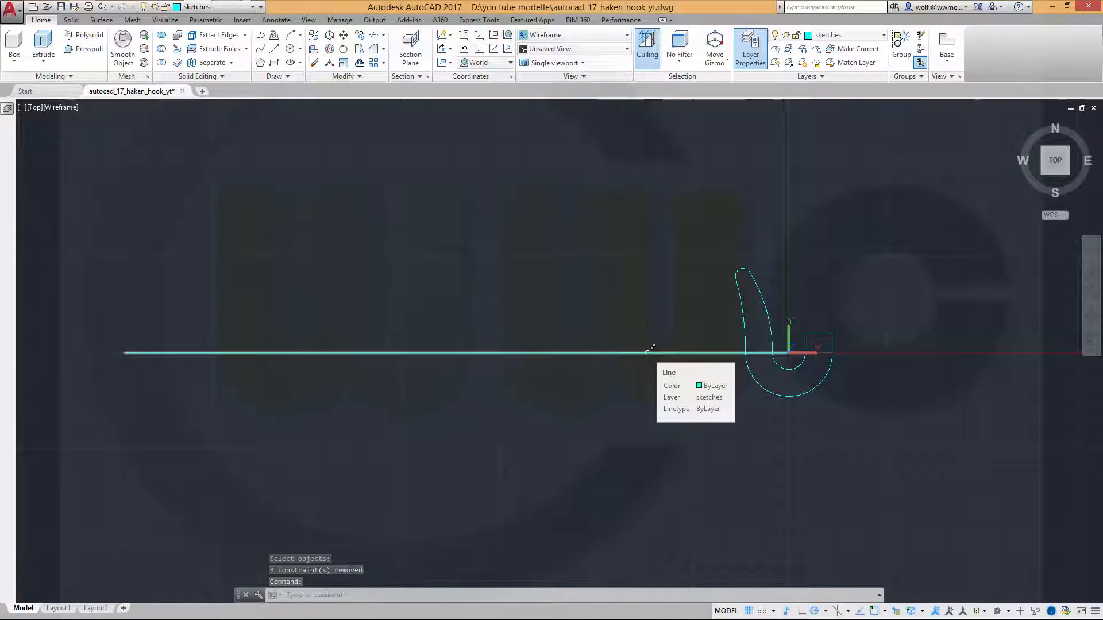
{"action": "left_click", "coordinate": [647, 353]}
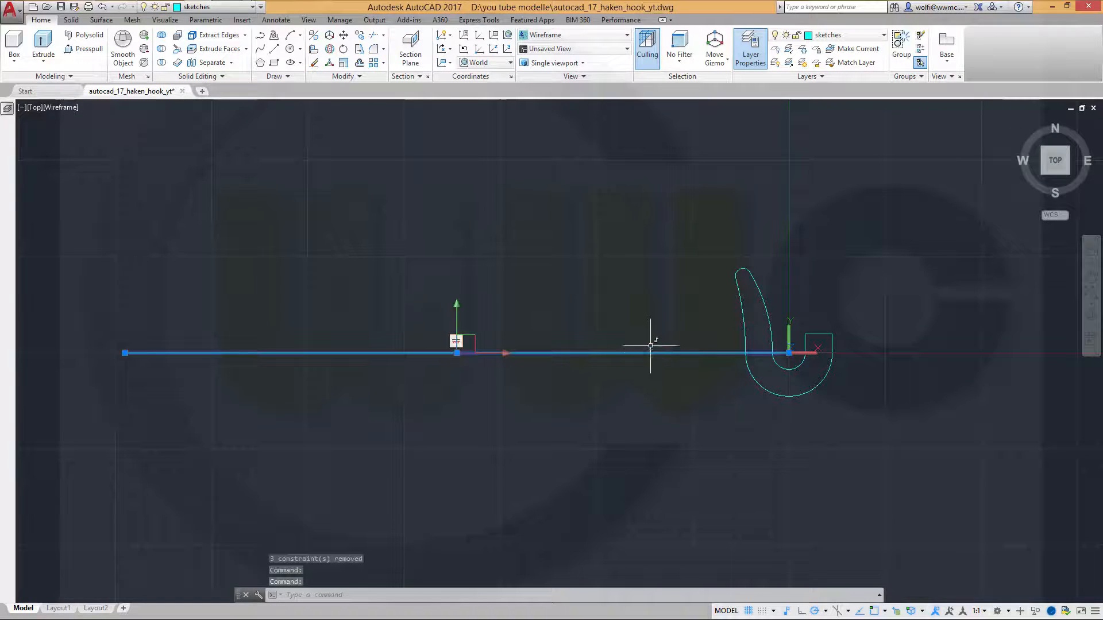
{"action": "key", "text": "Delete"}
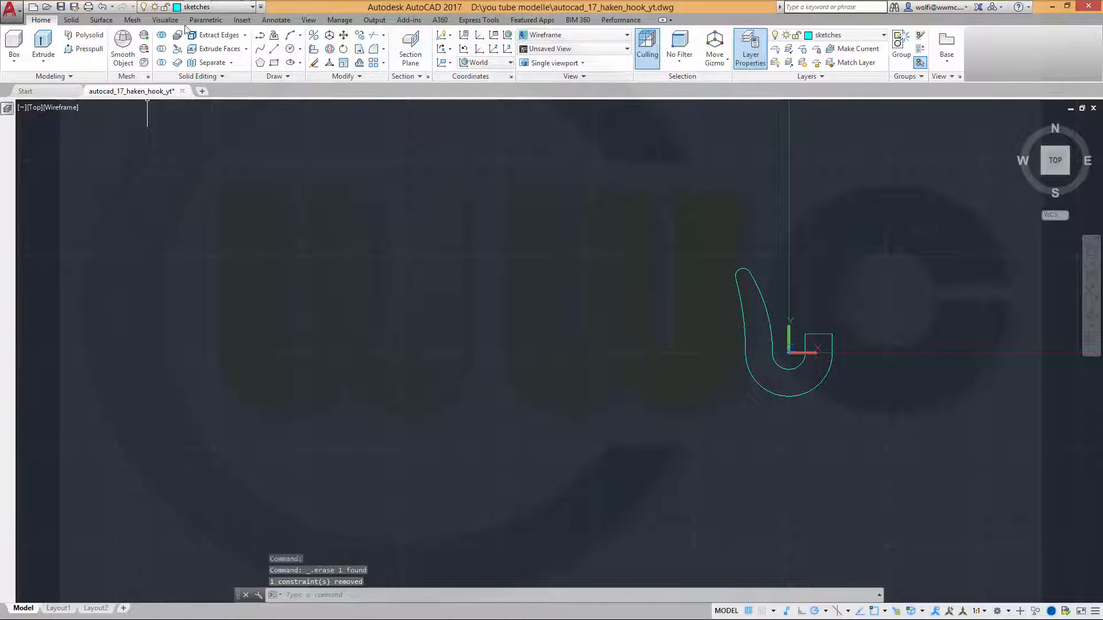
Apply Auto Constrain to all lines and arcs of the hook profile.
{"action": "left_click", "coordinate": [205, 20]}
{"action": "left_click", "coordinate": [19, 46]}
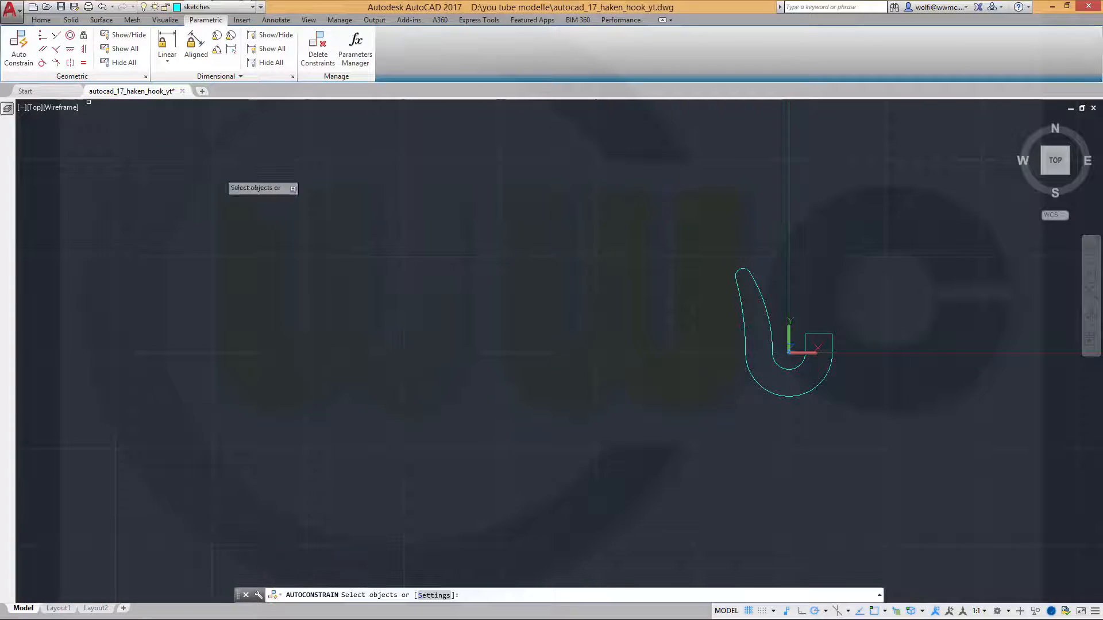
{"action": "left_click", "coordinate": [901, 418]}
{"action": "left_click", "coordinate": [676, 228]}
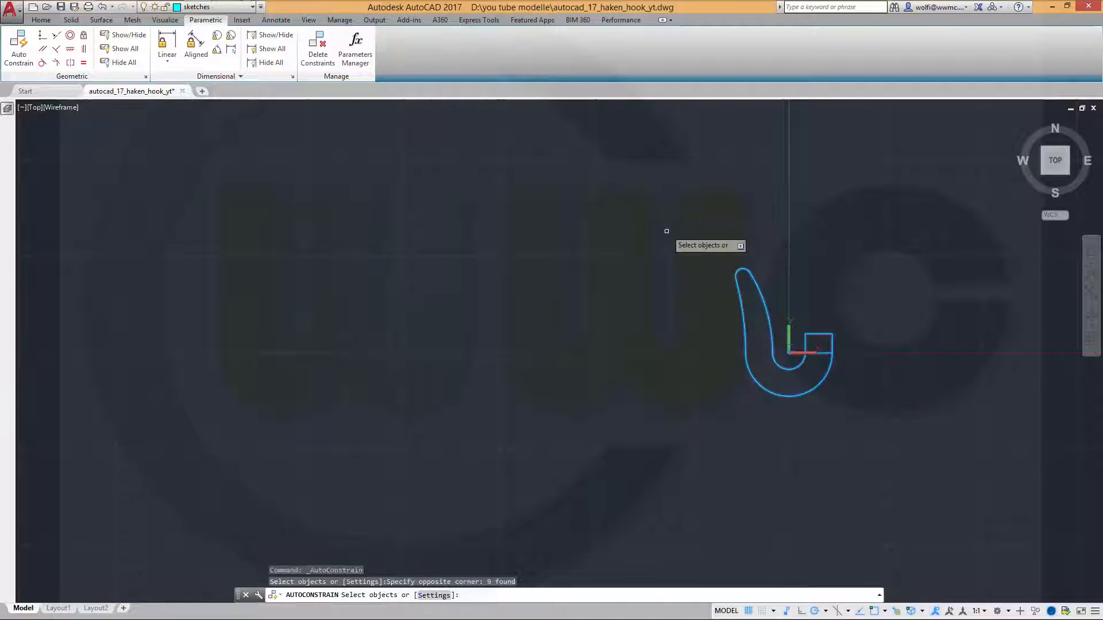
{"action": "right_click", "coordinate": [661, 198]}
{"action": "left_click", "coordinate": [688, 204]}
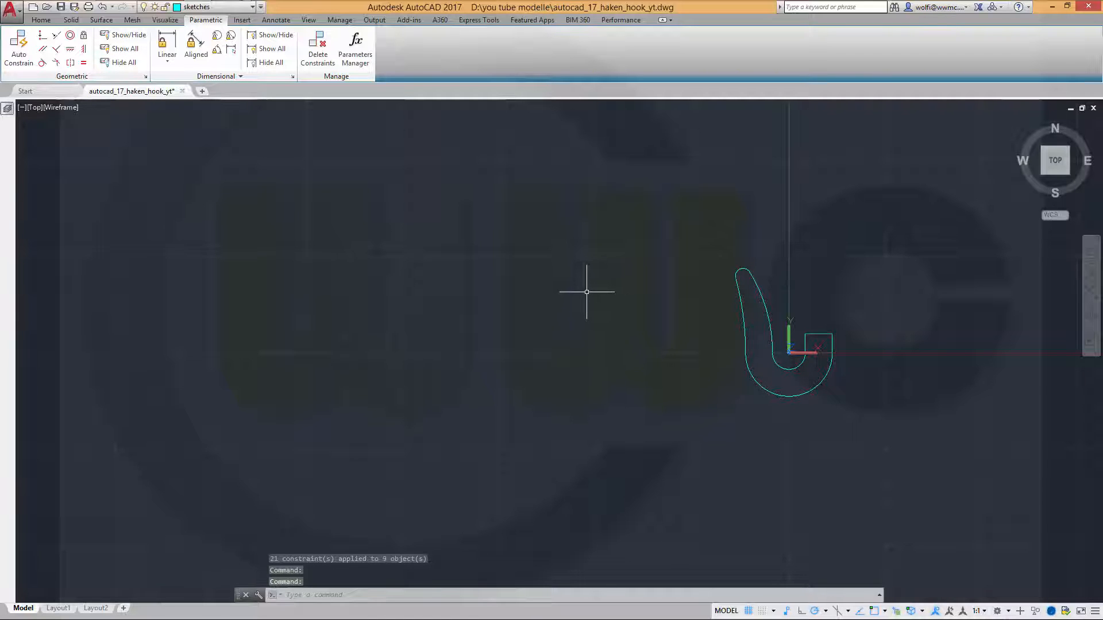
Try to redirect the Y axis of the UCS at the origin by its grip.
{"action": "middle_click_drag", "start_coordinate": [530, 358], "coordinate": [328, 351]}
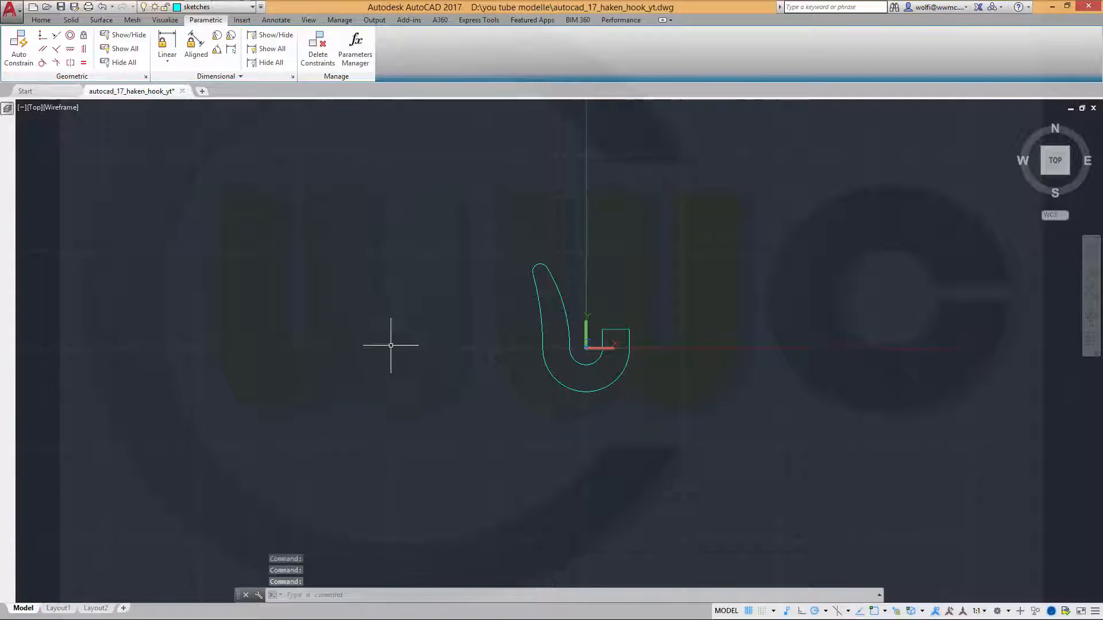
{"action": "scroll", "coordinate": [394, 345], "scroll_direction": "up", "scroll_amount": 2}
{"action": "scroll", "coordinate": [508, 340], "scroll_direction": "up", "scroll_amount": 3}
{"action": "scroll", "coordinate": [576, 341], "scroll_direction": "down", "scroll_amount": 2}
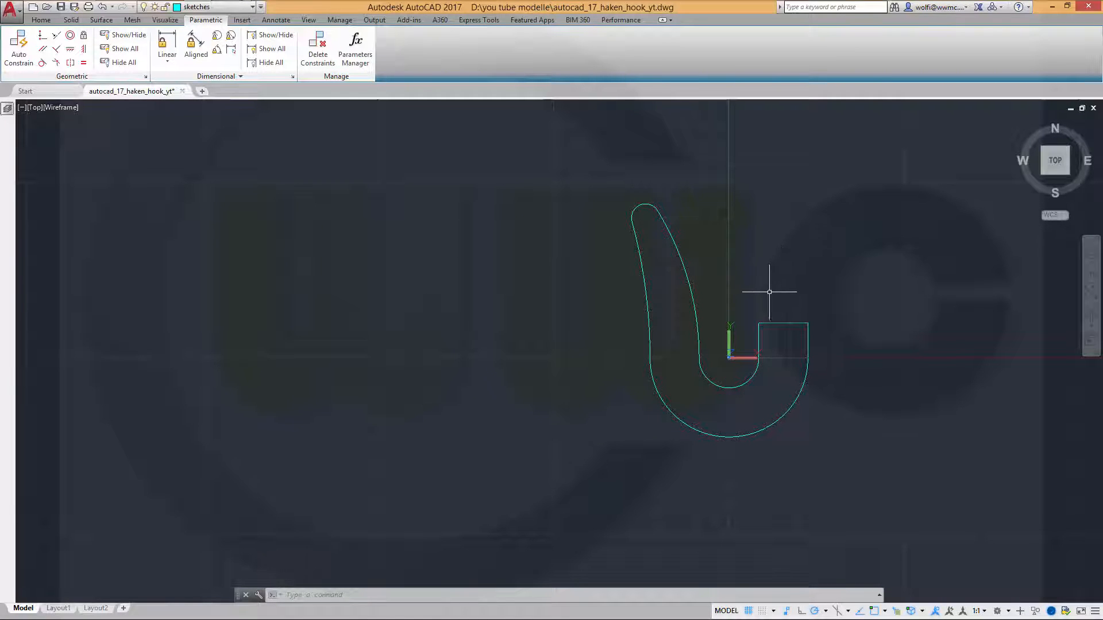
{"action": "scroll", "coordinate": [768, 294], "scroll_direction": "up", "scroll_amount": 2}
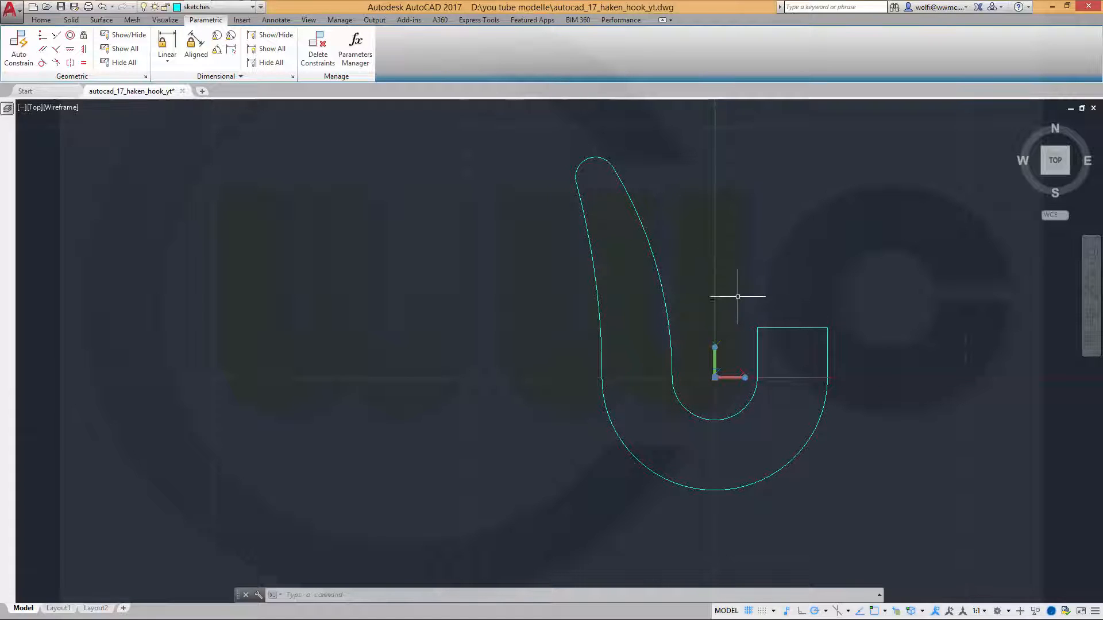
{"action": "left_click", "coordinate": [715, 347]}
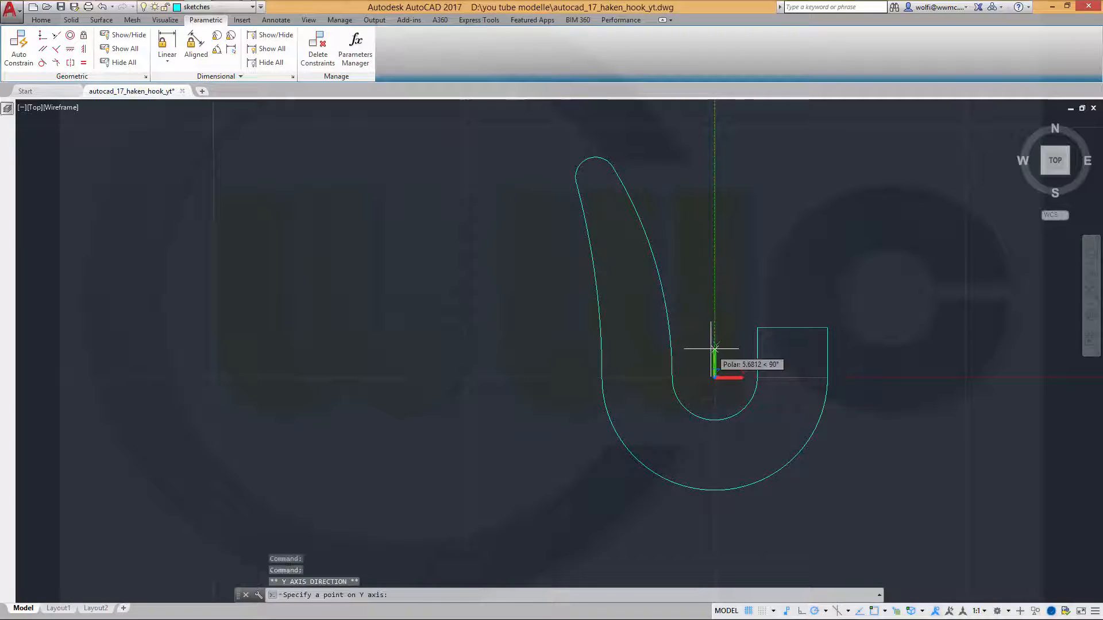
{"action": "left_click", "coordinate": [715, 348]}
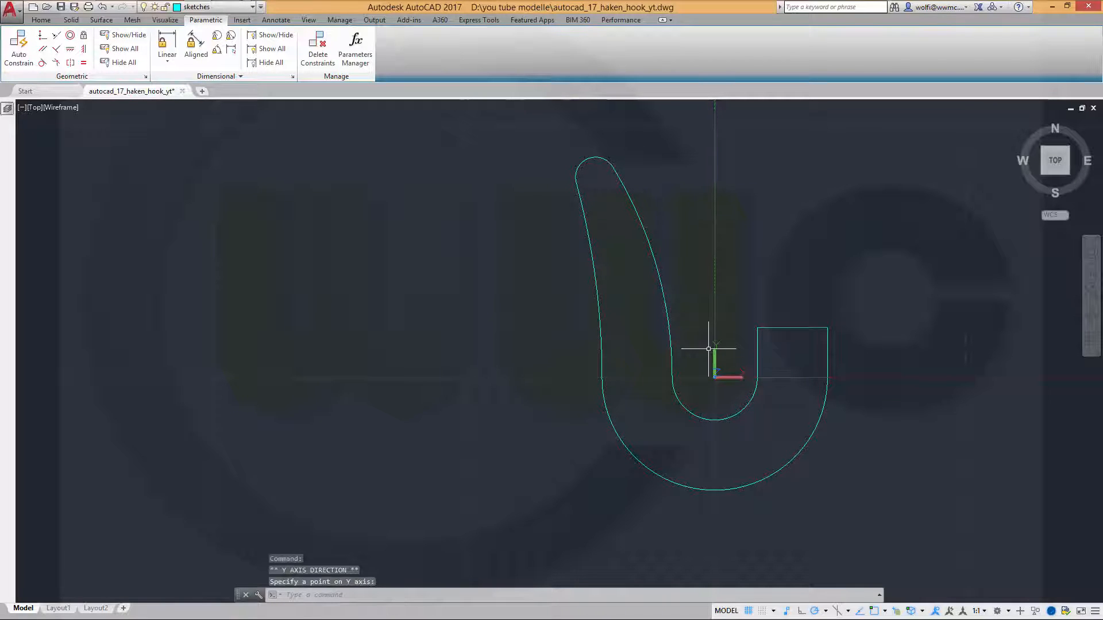
{"action": "key", "text": "Escape"}
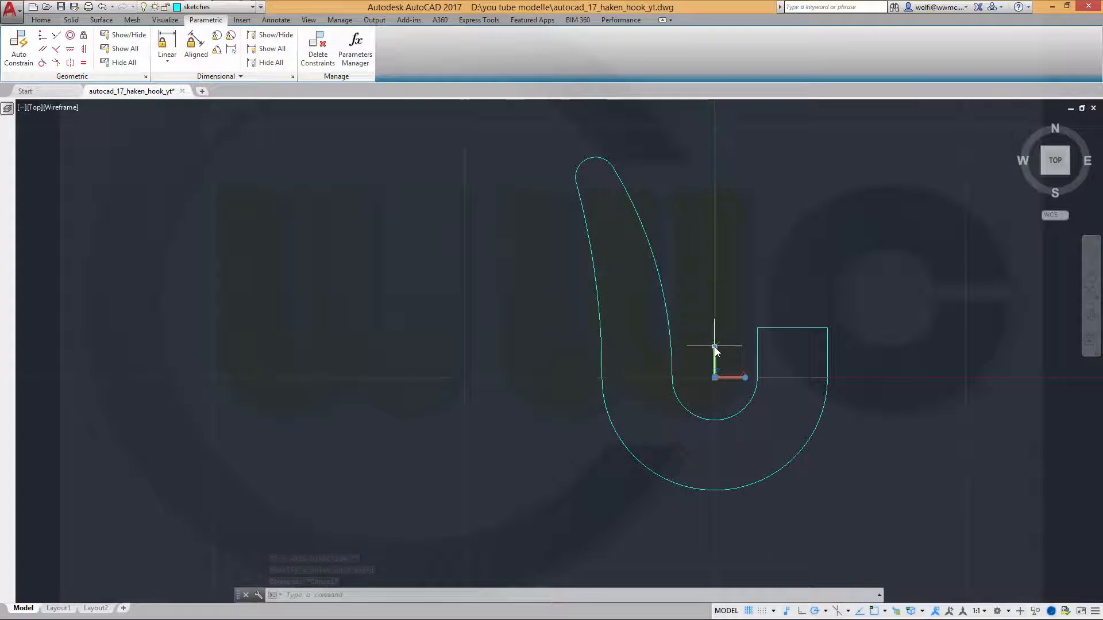
Rotate the UCS 90° around its X axis at the centre of the hook's arcs.
{"action": "mouse_move", "coordinate": [716, 350]}
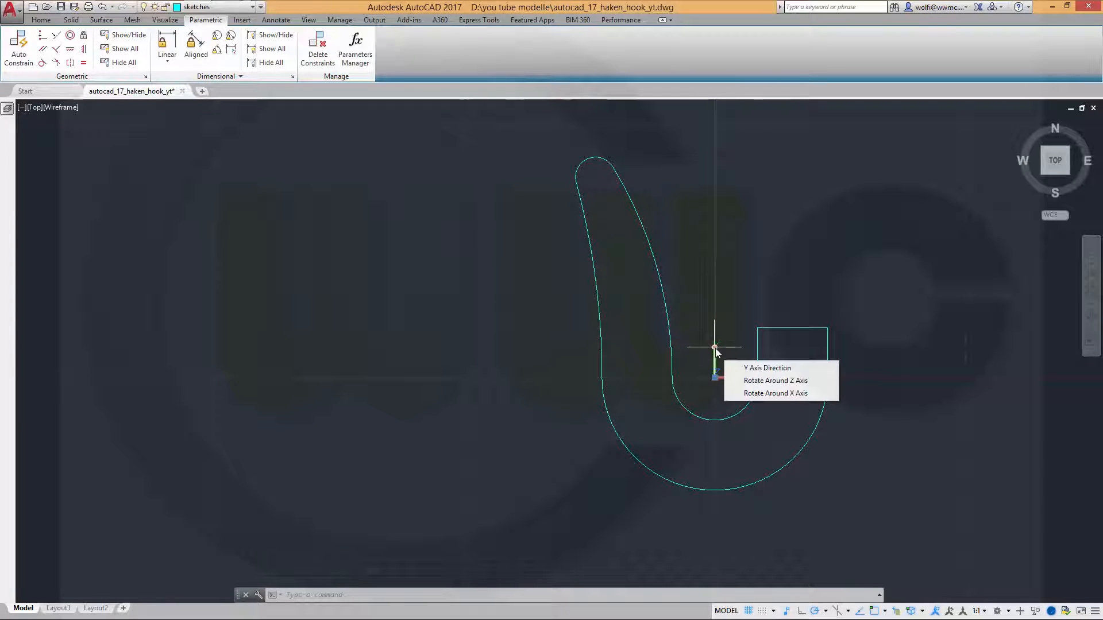
{"action": "left_click", "coordinate": [754, 394]}
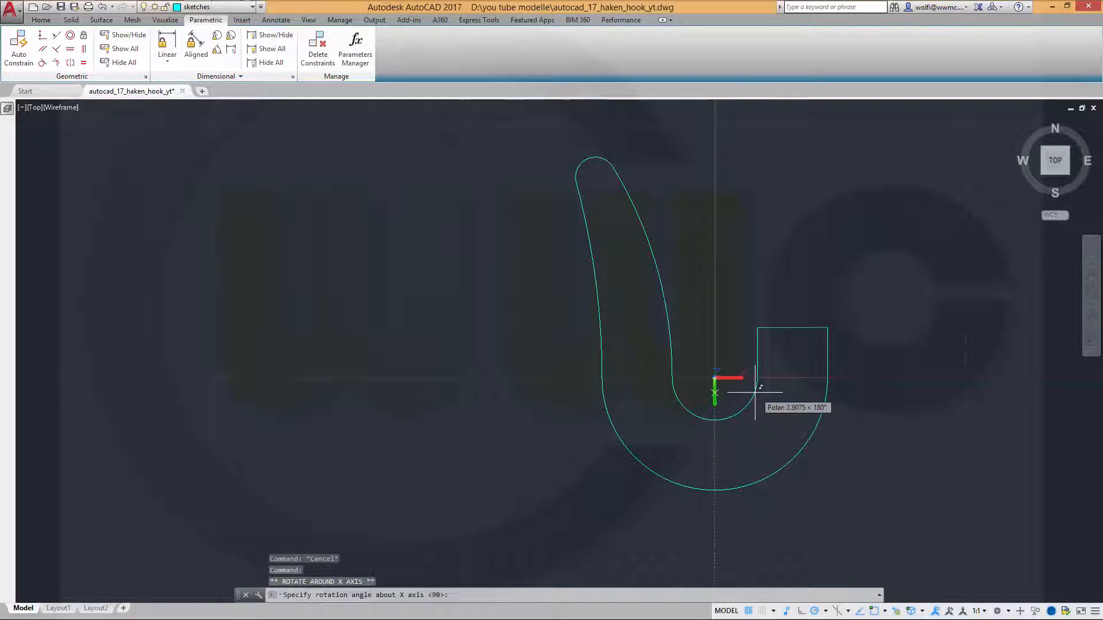
{"action": "left_click", "coordinate": [754, 392]}
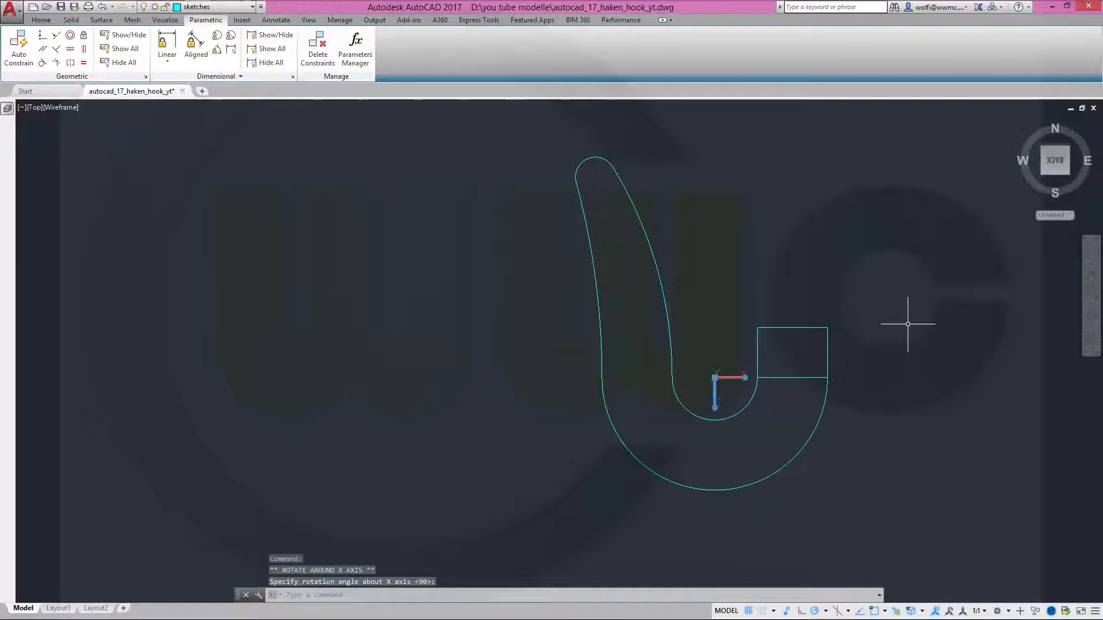
In a tilted 3D view, draw a line across the hook joining the inner and outer endpoints where the bend meets the tapered shank.
{"action": "middle_click_drag", "start_coordinate": [717, 336], "coordinate": [710, 130], "text": "shift"}
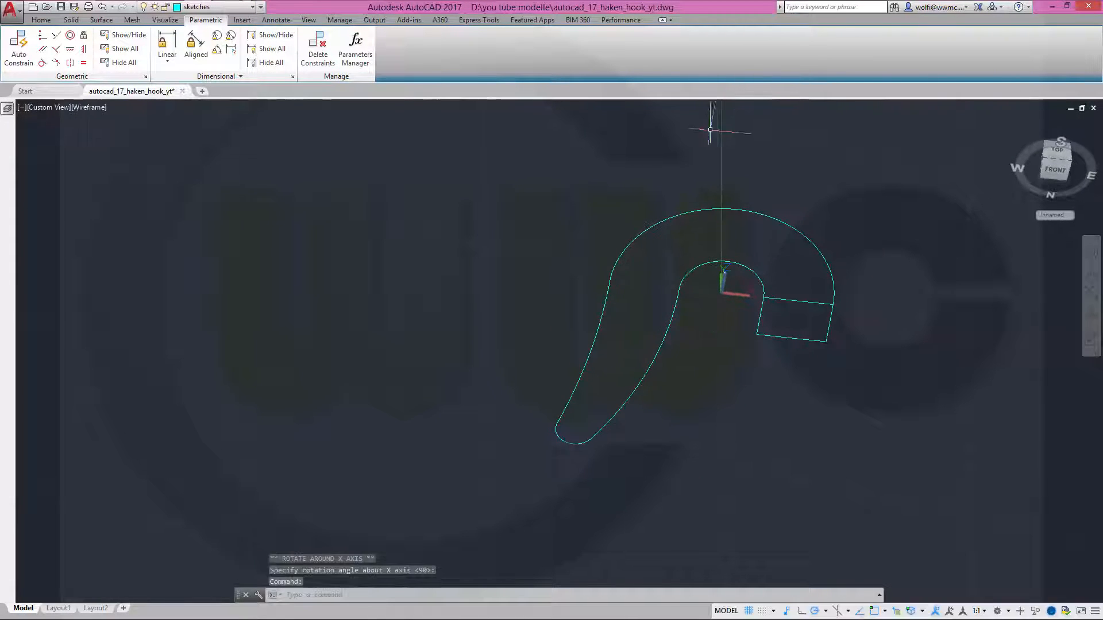
{"action": "middle_click_drag", "start_coordinate": [649, 202], "coordinate": [612, 254]}
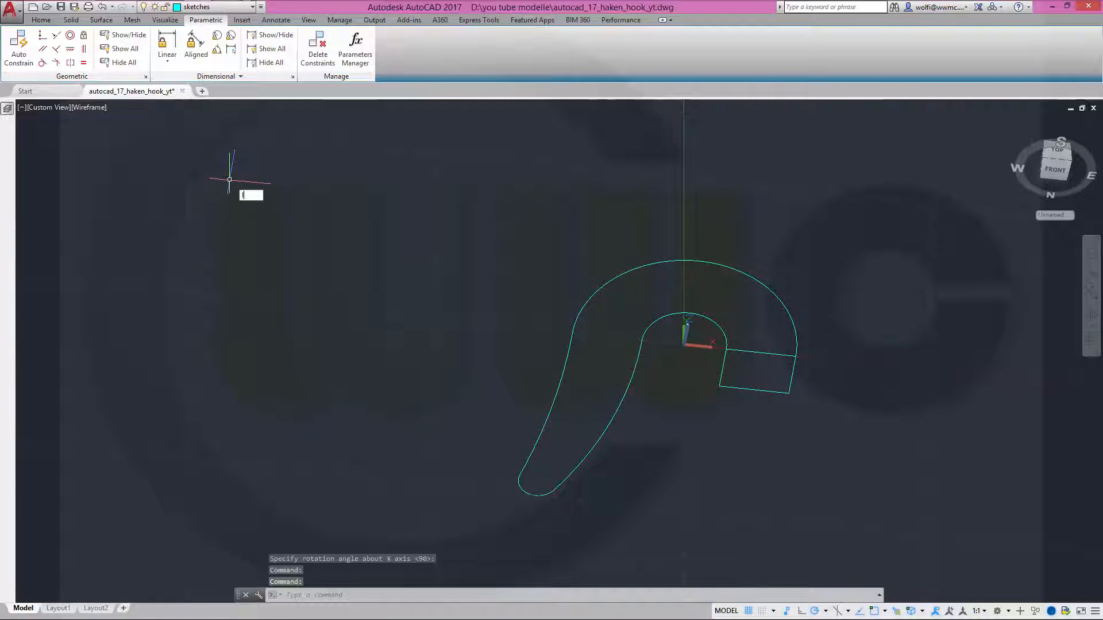
{"action": "type", "text": "l"}
{"action": "key", "text": "Return"}
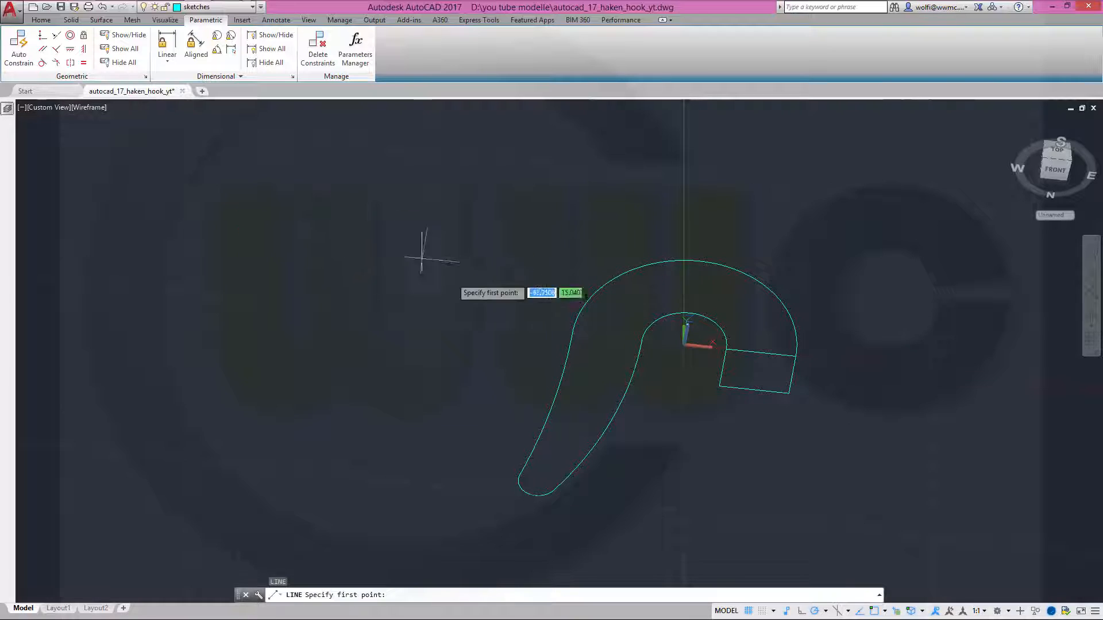
{"action": "scroll", "coordinate": [602, 363], "scroll_direction": "up", "scroll_amount": 4}
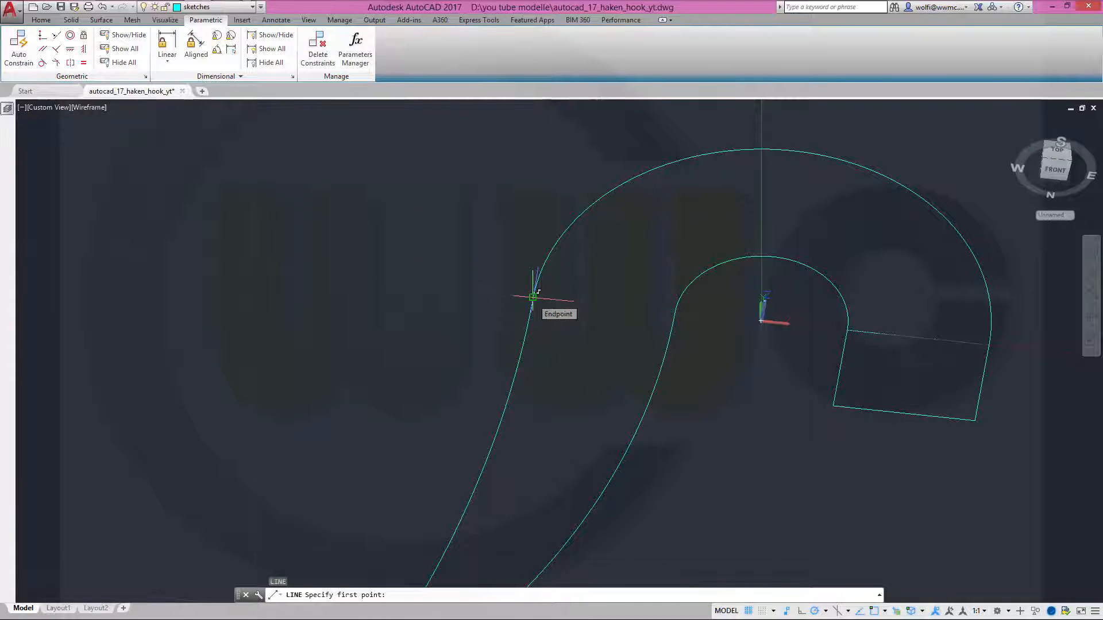
{"action": "left_click", "coordinate": [533, 296]}
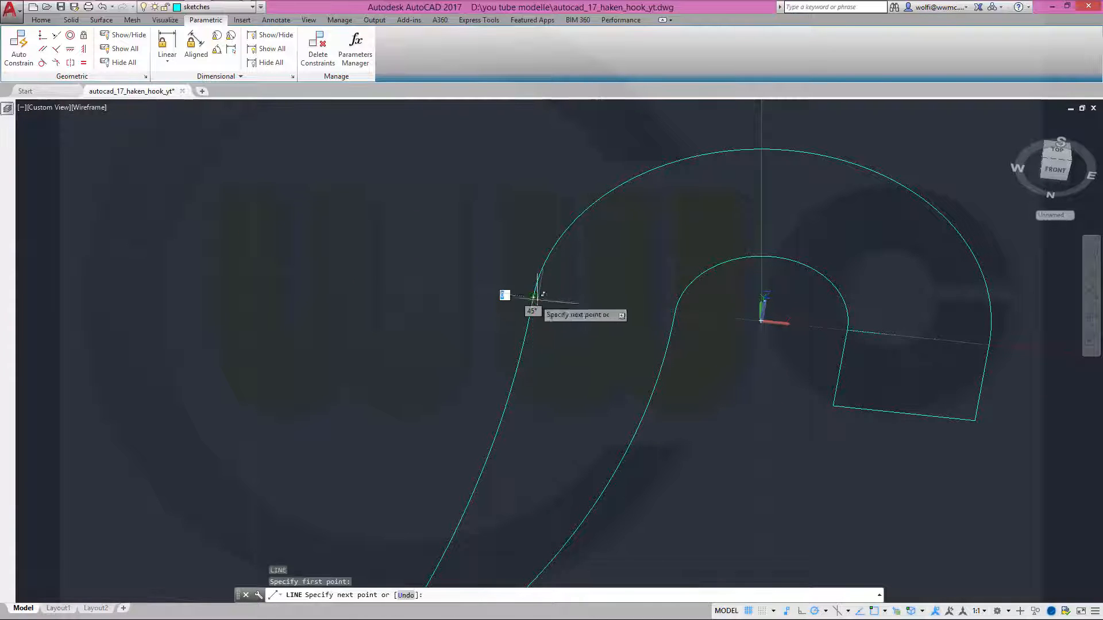
{"action": "left_click", "coordinate": [677, 312]}
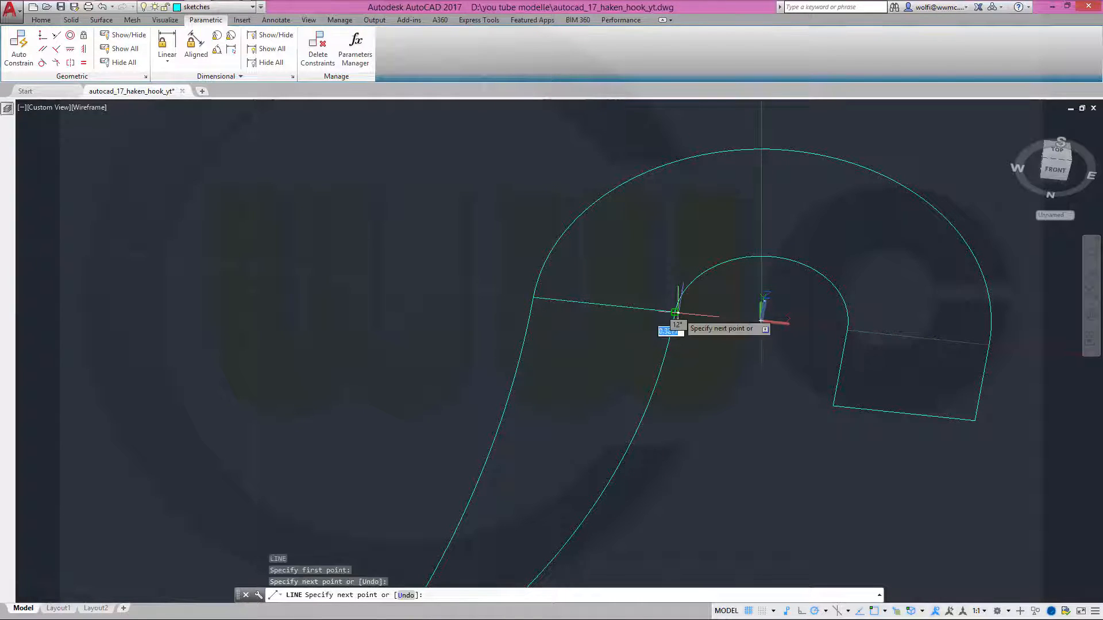
{"action": "key", "text": "Escape"}
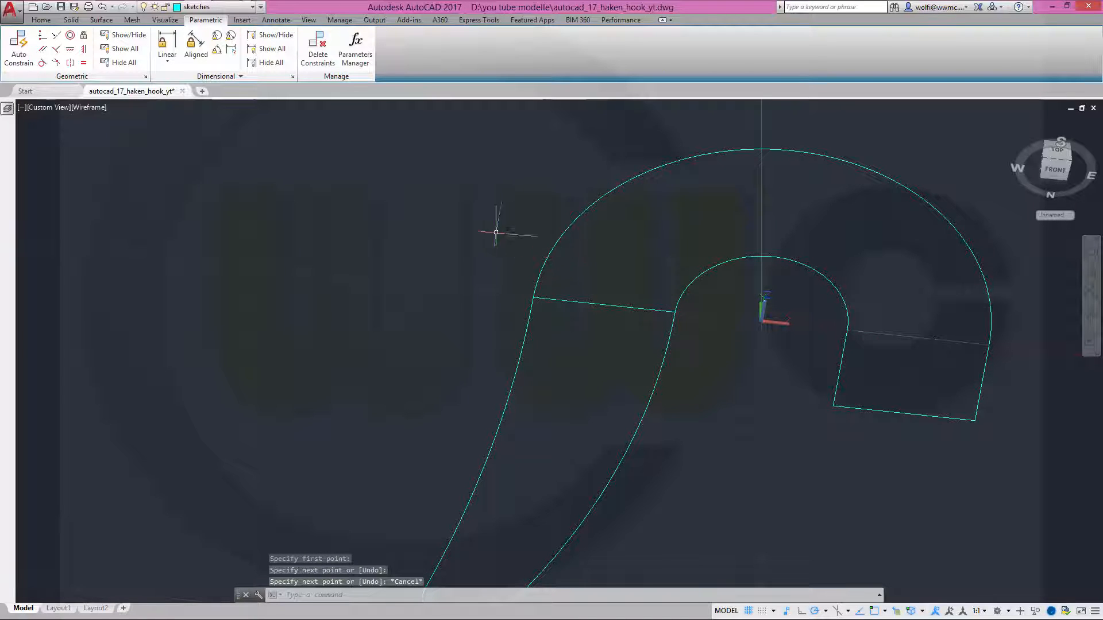
Draw a circle centred on the midpoint of the new cross line, with its radius reaching the line's outer endpoint.
{"action": "left_click", "coordinate": [41, 20]}
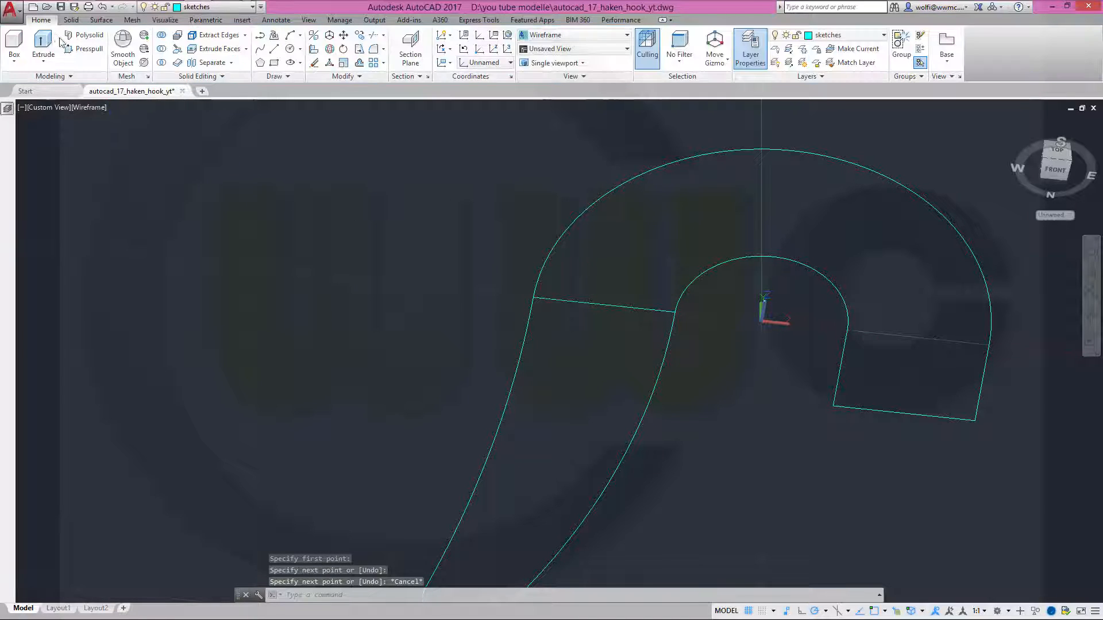
{"action": "type", "text": "c"}
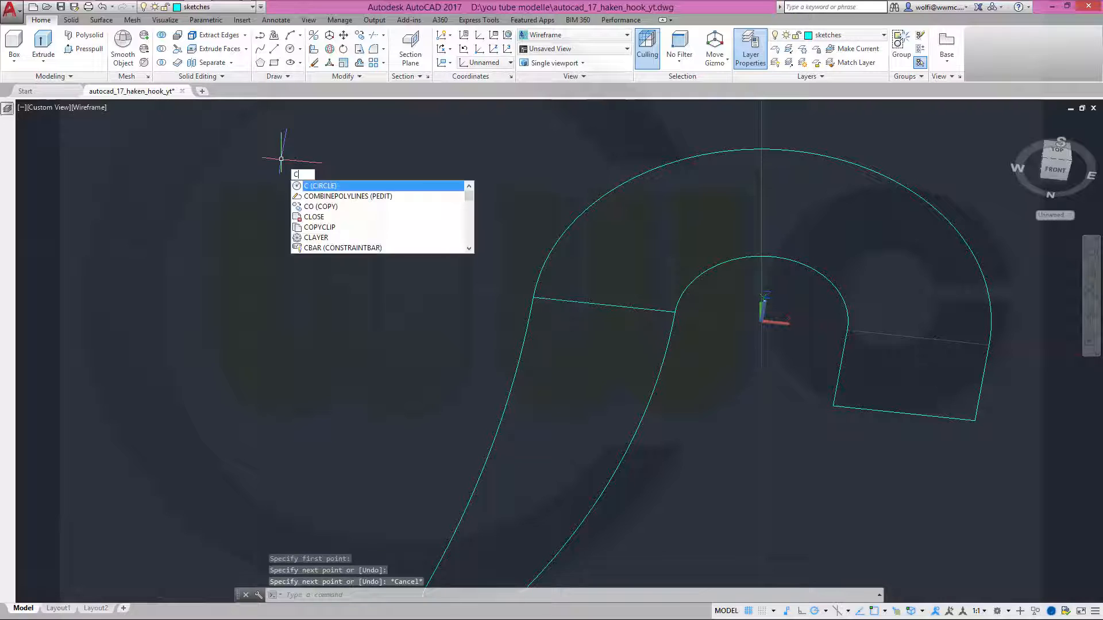
{"action": "key", "text": "Return"}
{"action": "right_click", "coordinate": [484, 233], "text": "shift"}
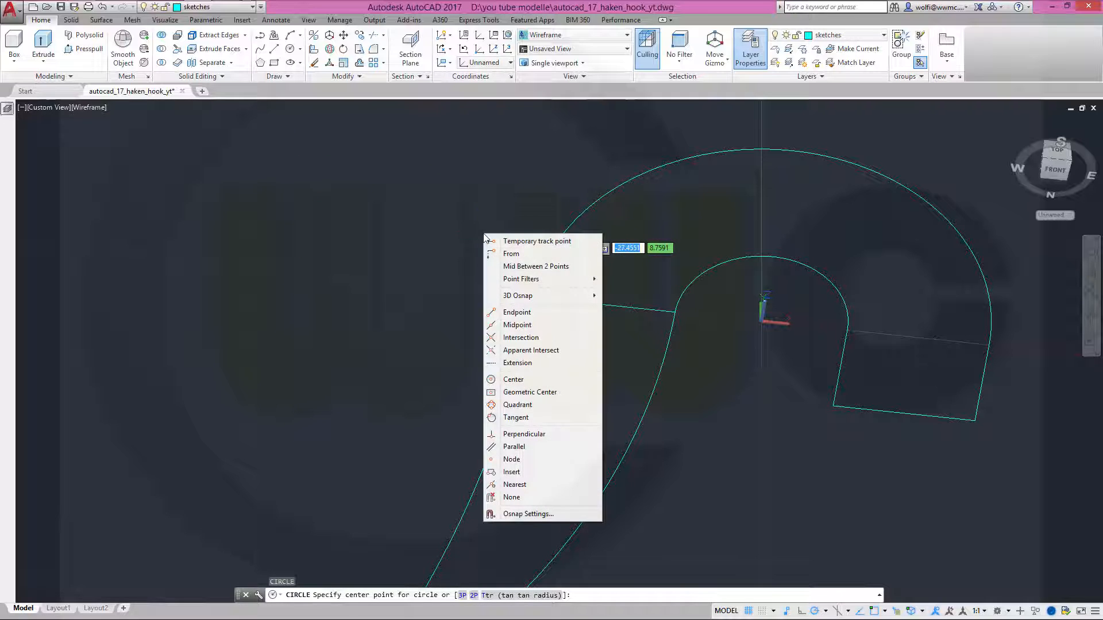
{"action": "left_click", "coordinate": [517, 325]}
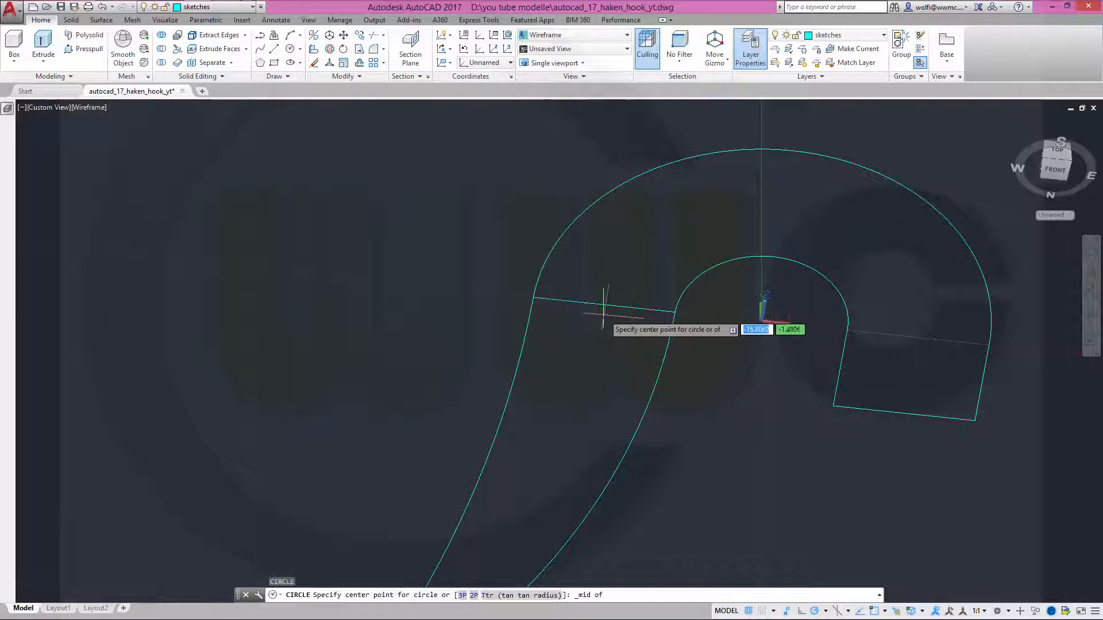
{"action": "left_click", "coordinate": [604, 305]}
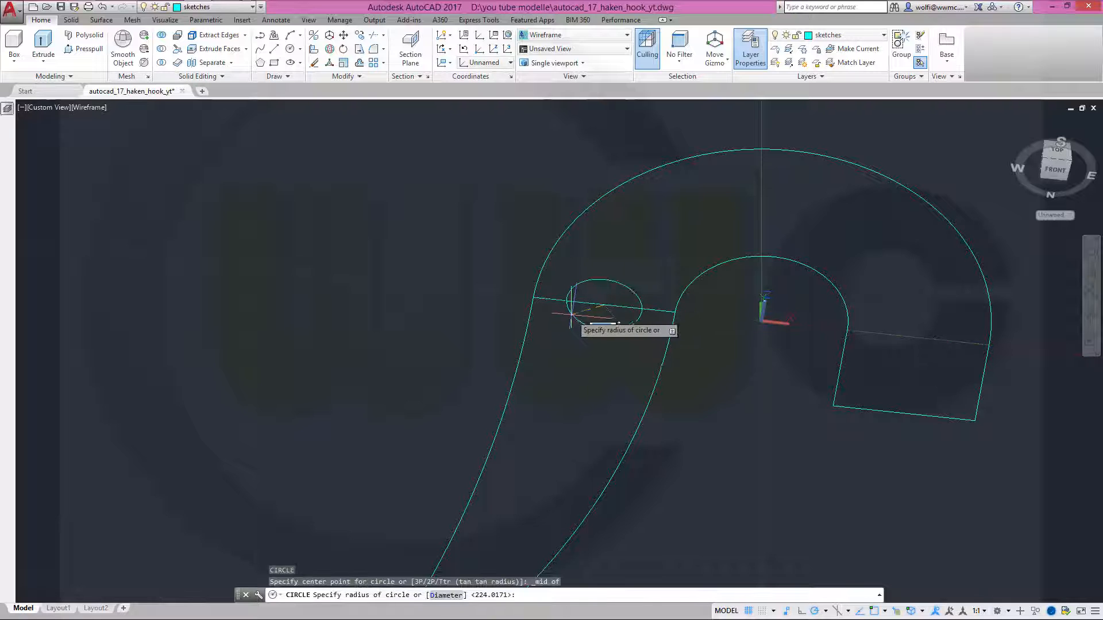
{"action": "scroll", "coordinate": [566, 315], "scroll_direction": "up", "scroll_amount": 3}
{"action": "scroll", "coordinate": [566, 289], "scroll_direction": "up", "scroll_amount": 2}
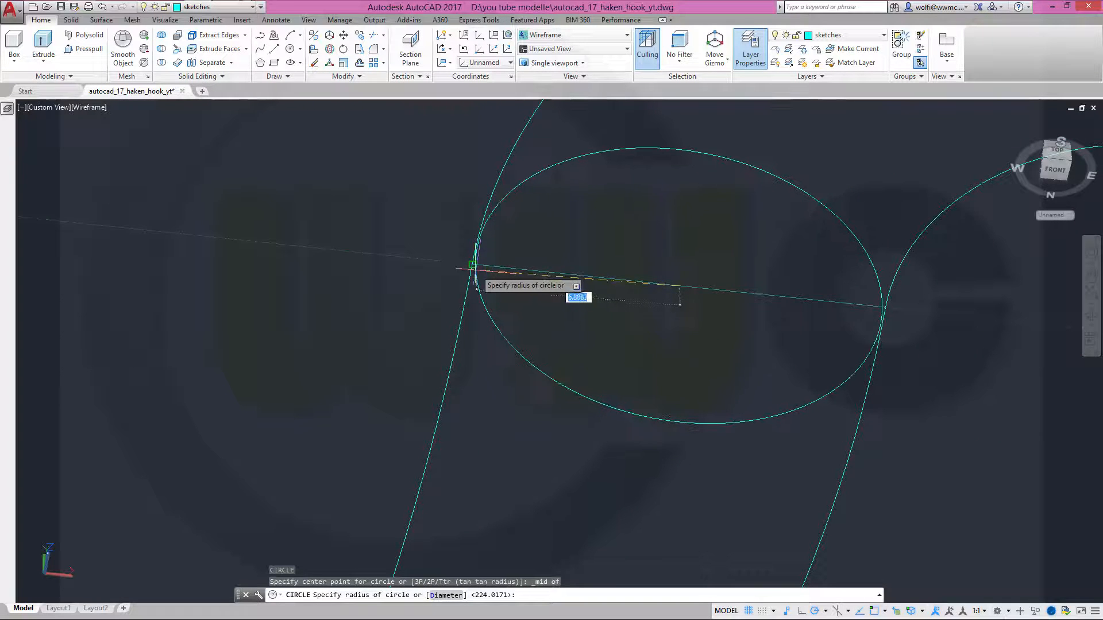
{"action": "left_click", "coordinate": [471, 263]}
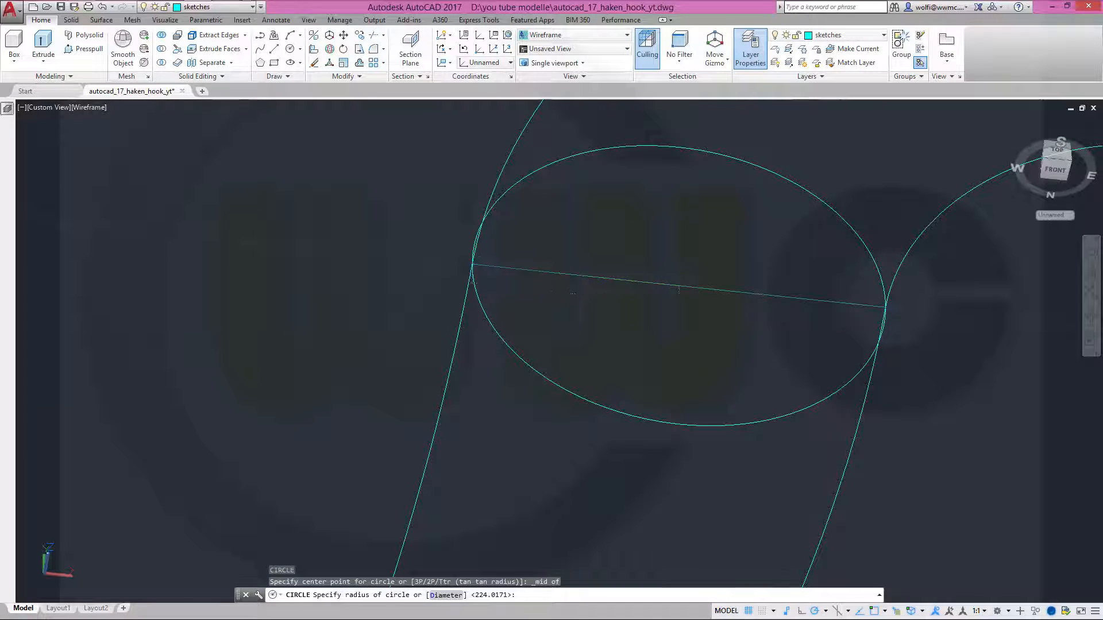
{"action": "scroll", "coordinate": [662, 335], "scroll_direction": "down", "scroll_amount": 4}
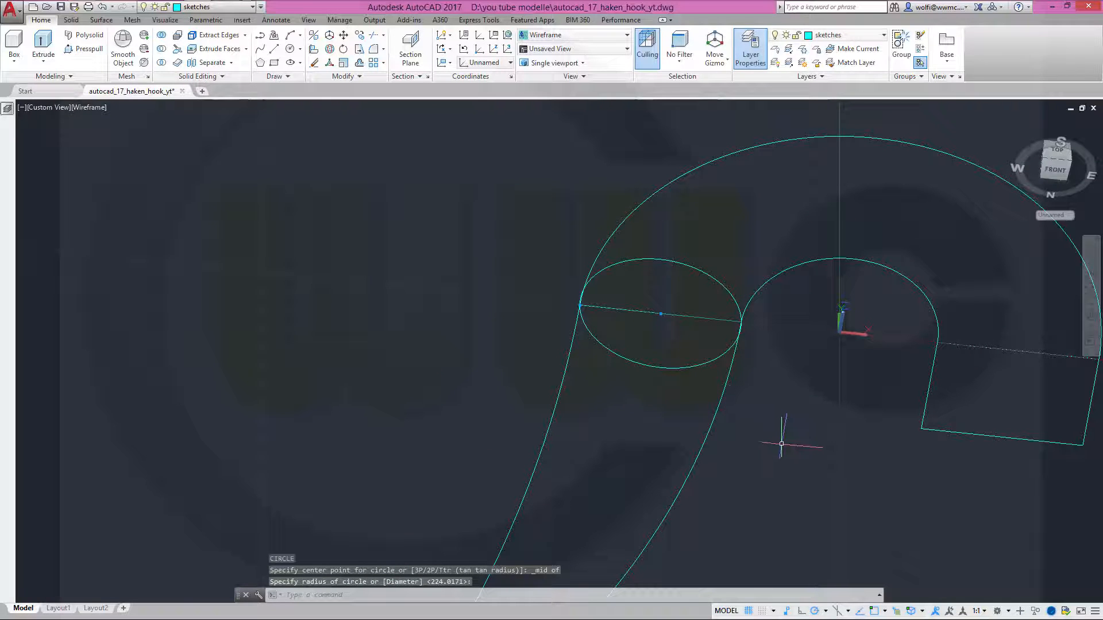
{"action": "key", "text": "Escape"}
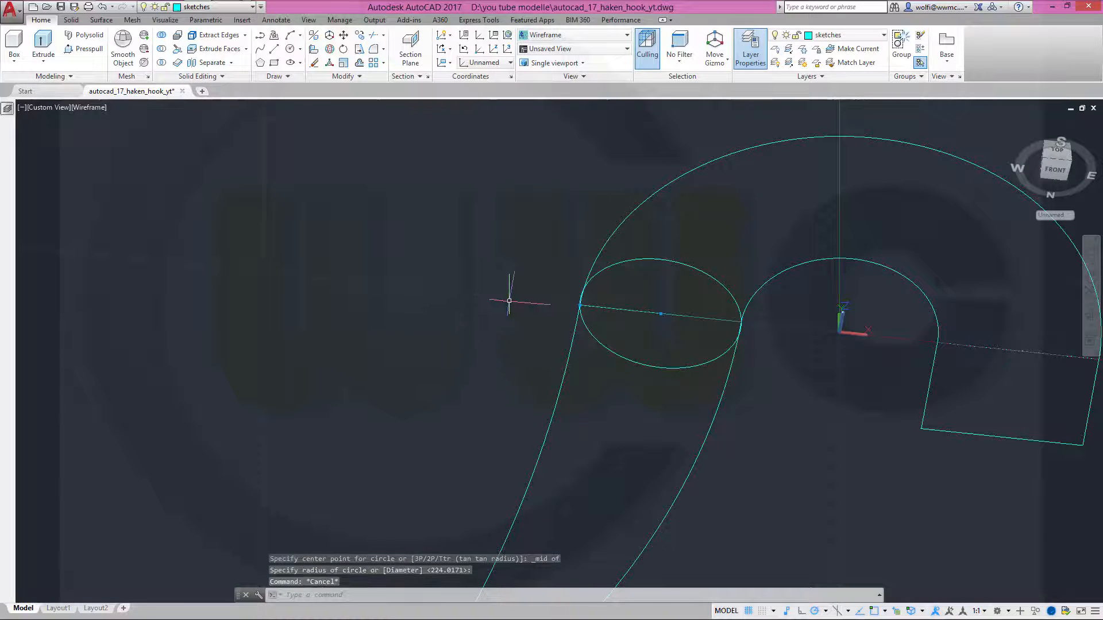
Draw two slanted lines from the circle's centre past its edge, one upwards and one downwards on the outer side of the hook.
{"action": "type", "text": "L"}
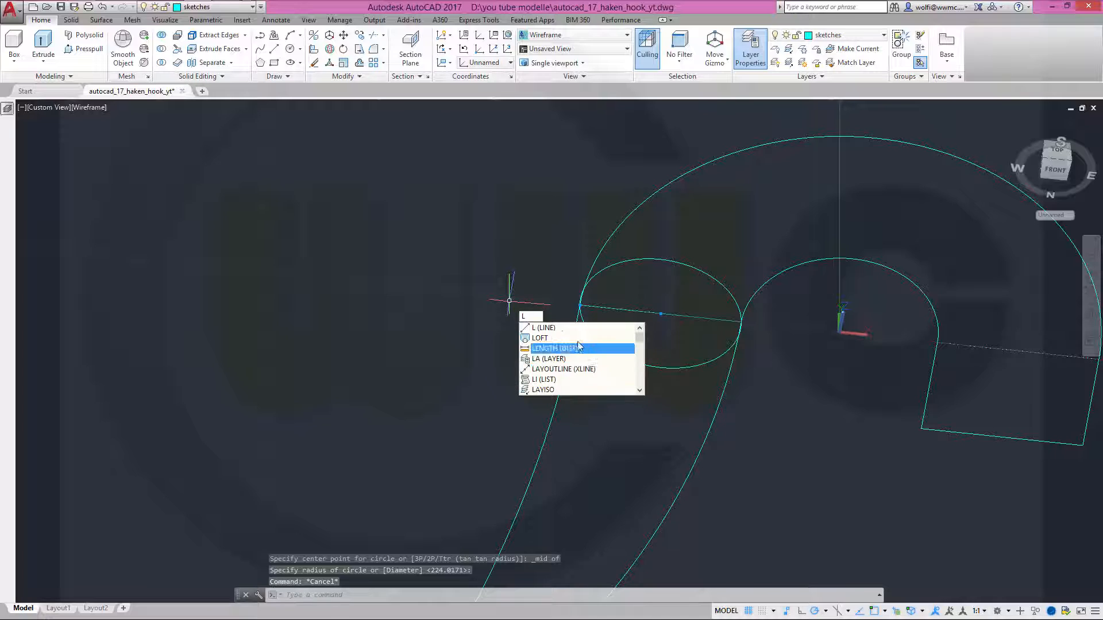
{"action": "left_click", "coordinate": [568, 328]}
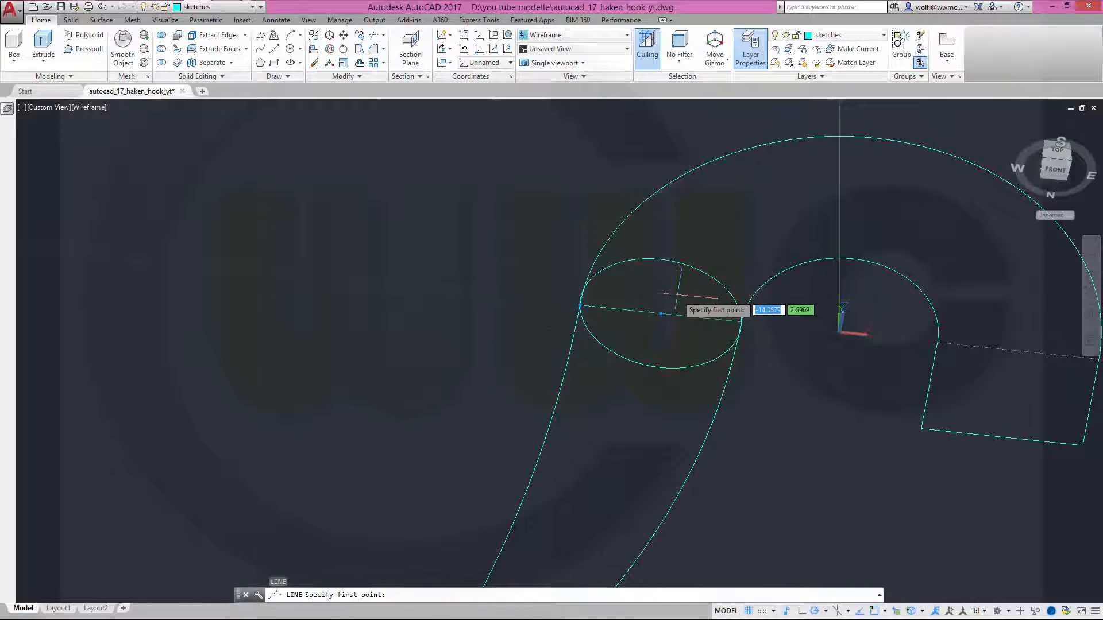
{"action": "left_click", "coordinate": [662, 314]}
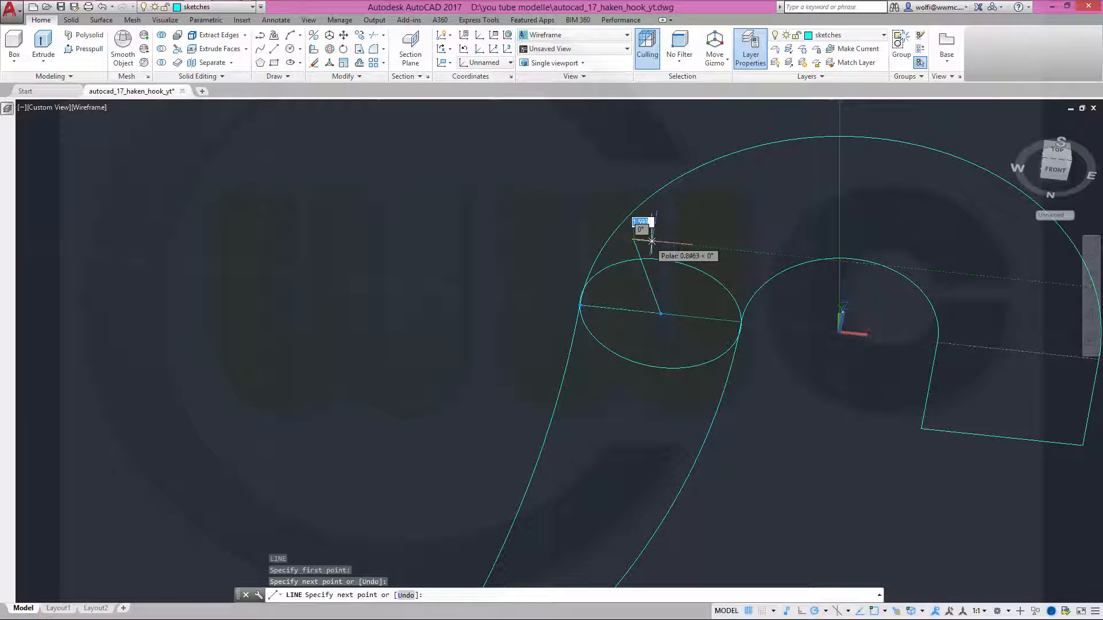
{"action": "key", "text": "Return"}
{"action": "key", "text": "Return"}
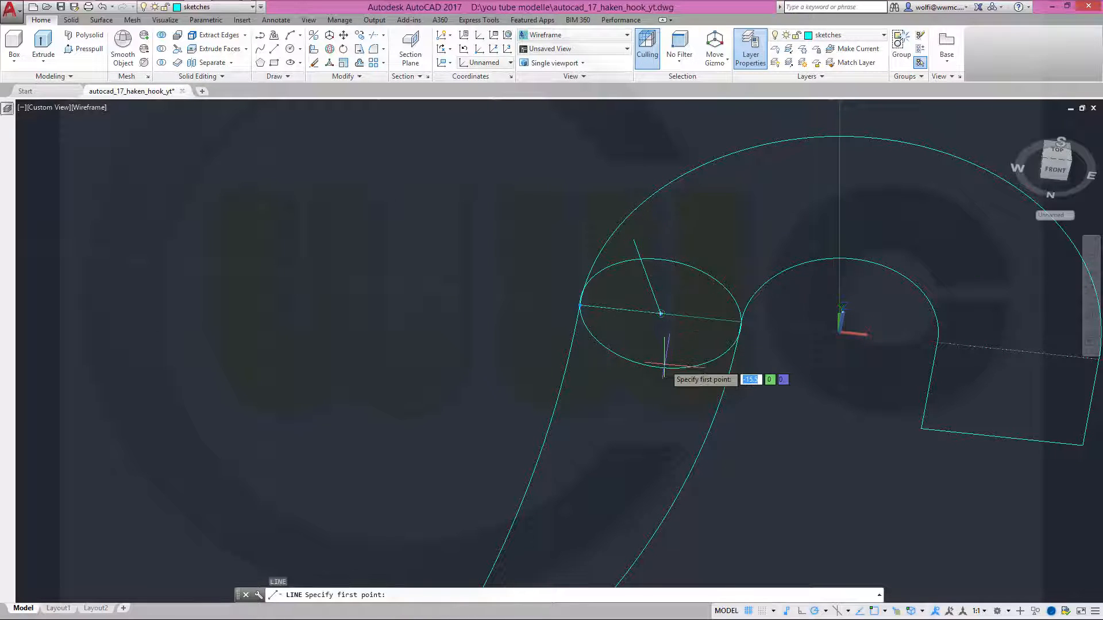
{"action": "left_click", "coordinate": [660, 314]}
{"action": "left_click", "coordinate": [603, 361]}
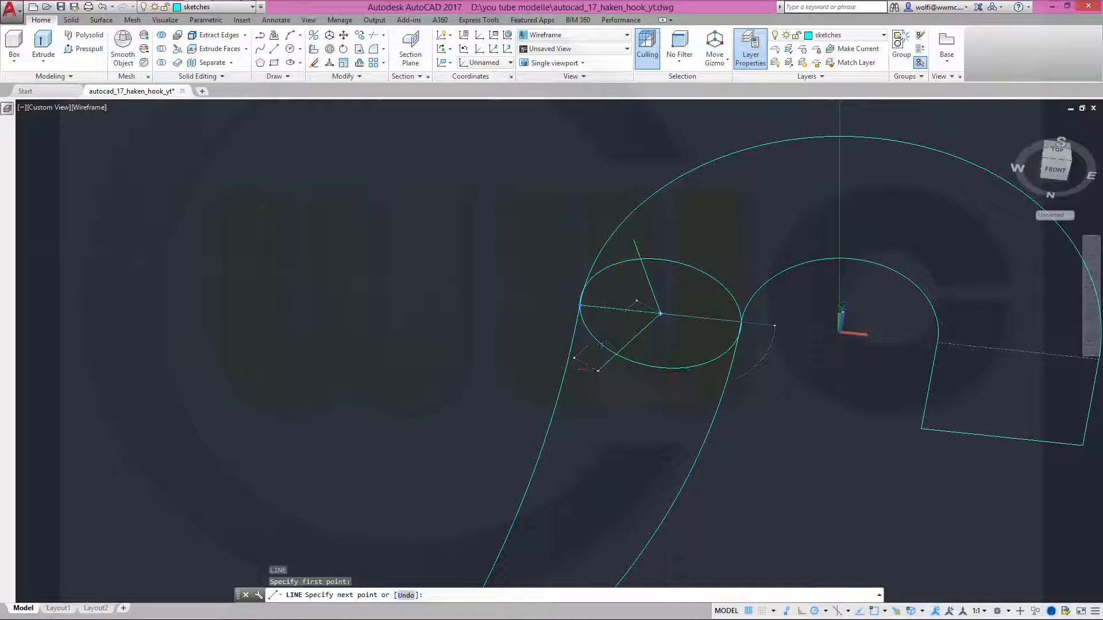
{"action": "key", "text": "Return"}
Draw a line along the Z direction through the circle's centre, extending beyond the circle at both ends.
{"action": "key", "text": "Return"}
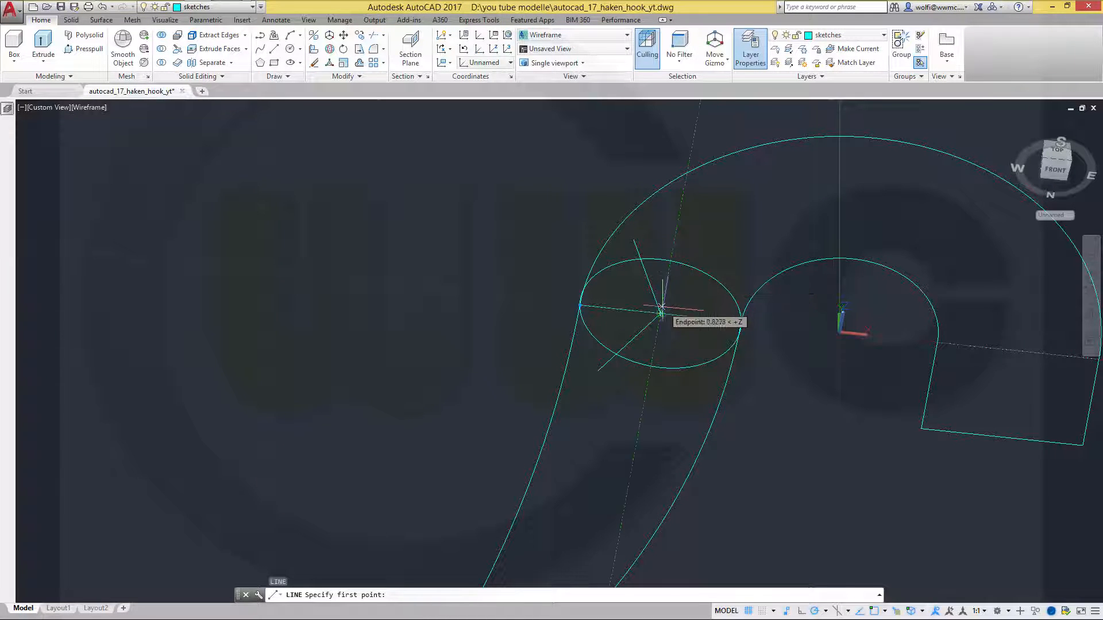
{"action": "left_click", "coordinate": [674, 242]}
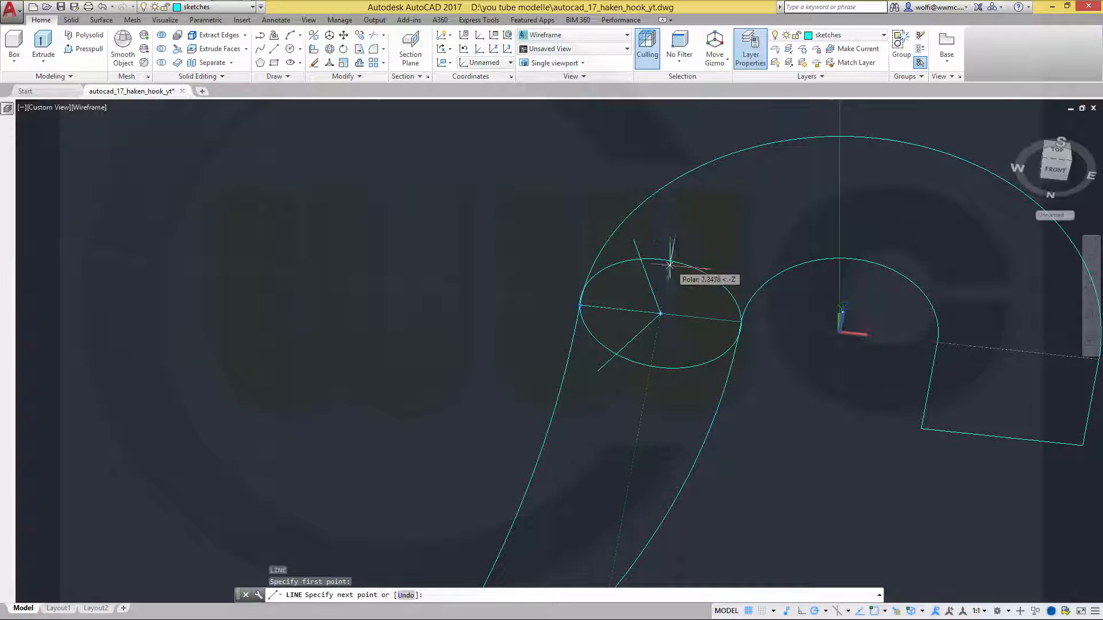
{"action": "left_click", "coordinate": [646, 389]}
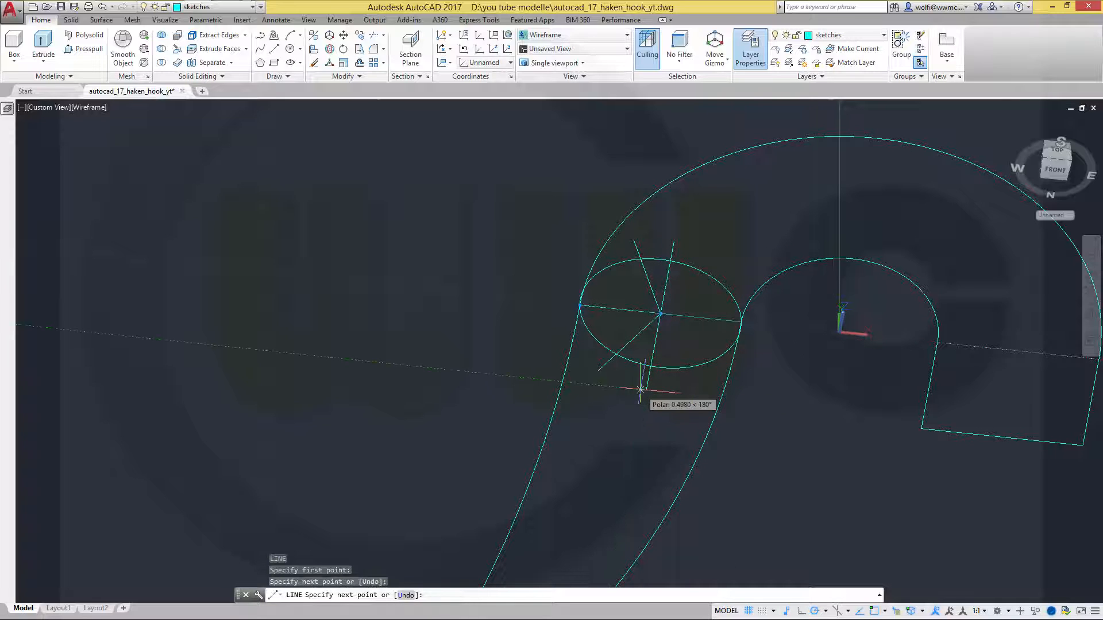
{"action": "key", "text": "Escape"}
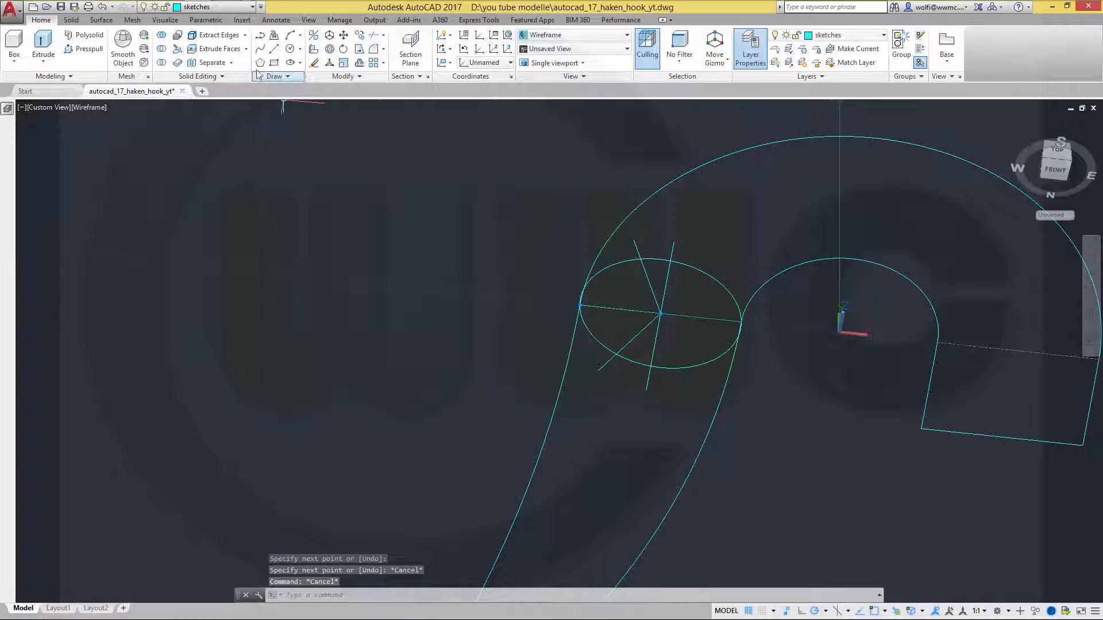
Apply a perpendicular constraint between the upper and lower slanted lines at the circle's centre.
{"action": "left_click", "coordinate": [208, 21]}
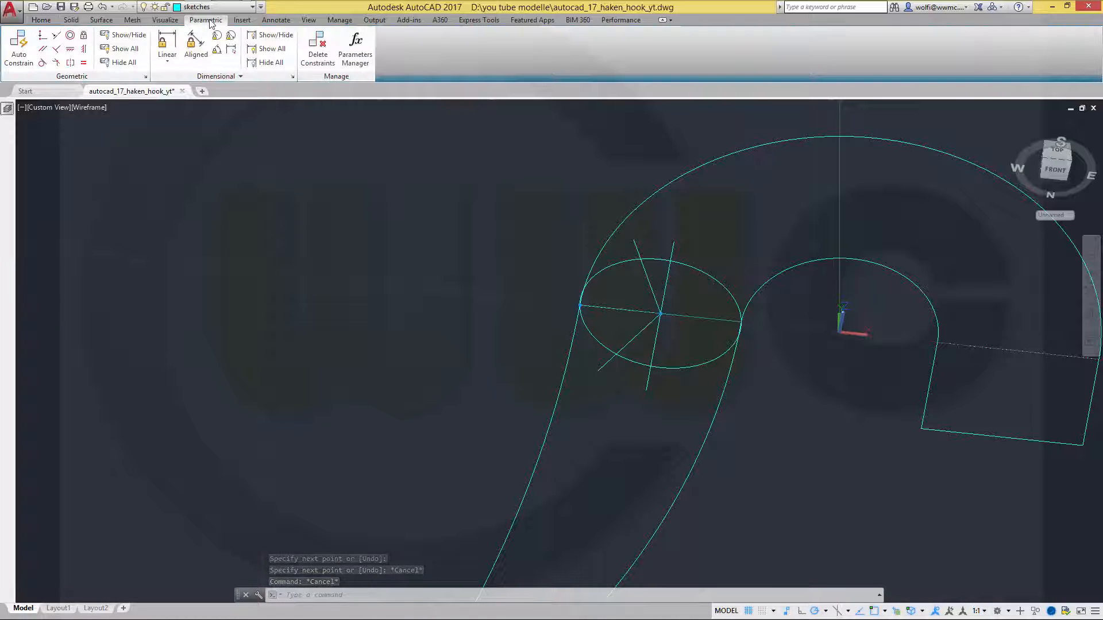
{"action": "left_click", "coordinate": [56, 50]}
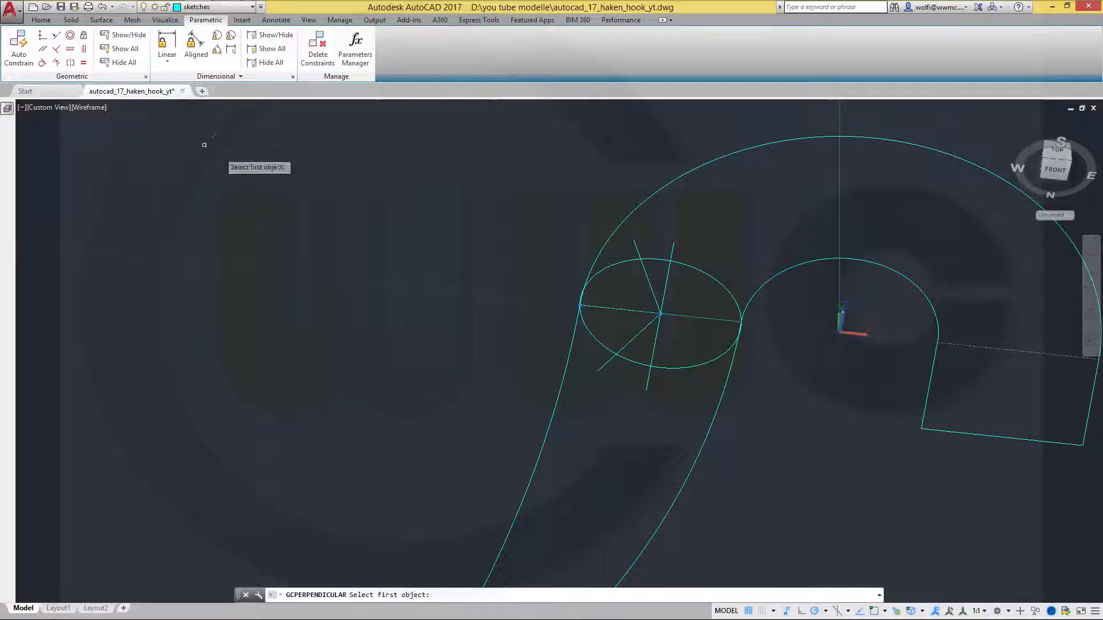
{"action": "left_click", "coordinate": [650, 285]}
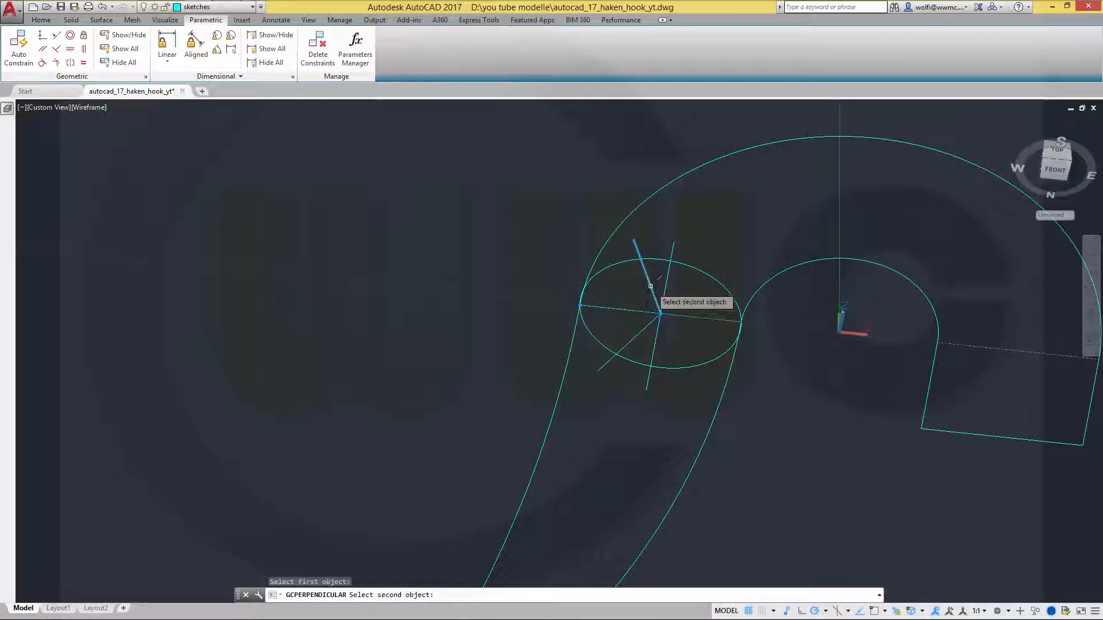
{"action": "left_click", "coordinate": [641, 330]}
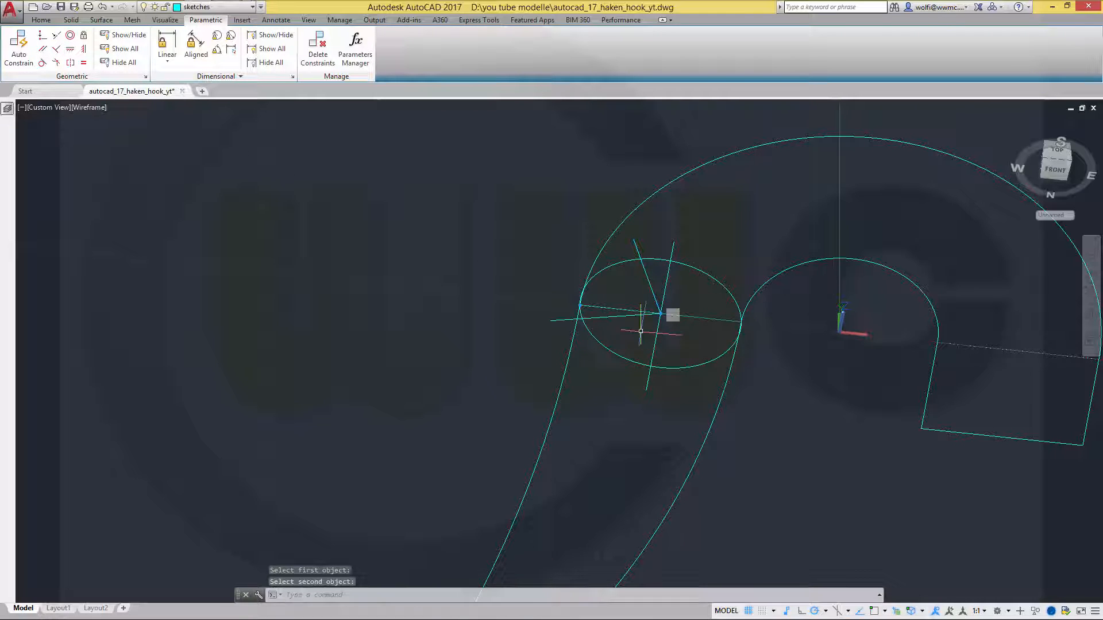
Try to add an angular dimensional constraint between the upper slanted line and the circle's diameter line.
{"action": "left_click", "coordinate": [216, 51]}
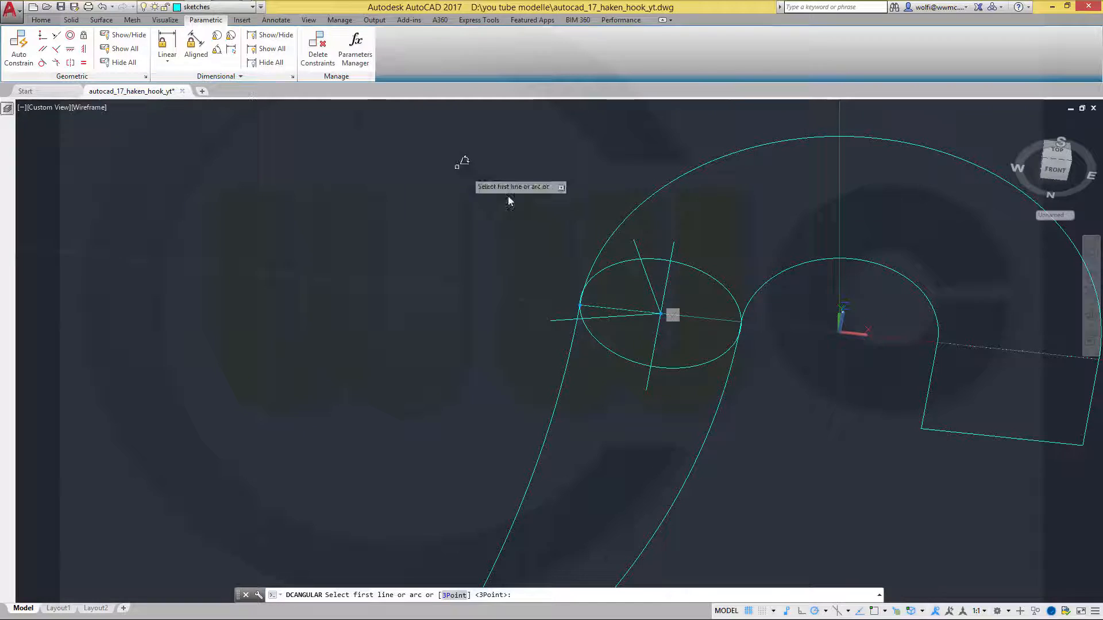
{"action": "left_click", "coordinate": [658, 269]}
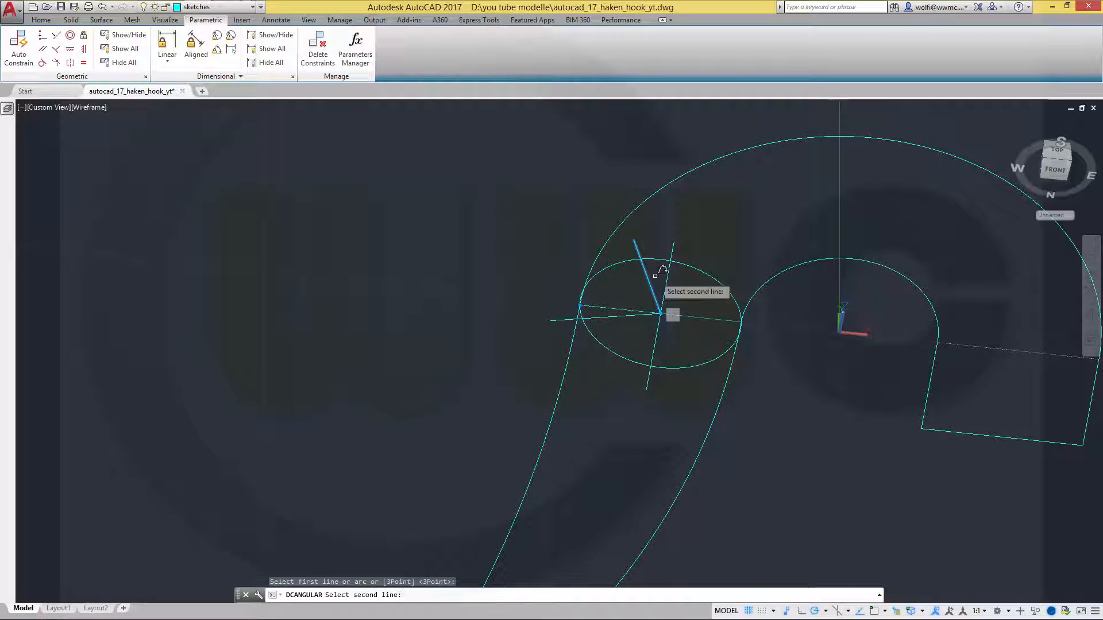
{"action": "left_click", "coordinate": [672, 315]}
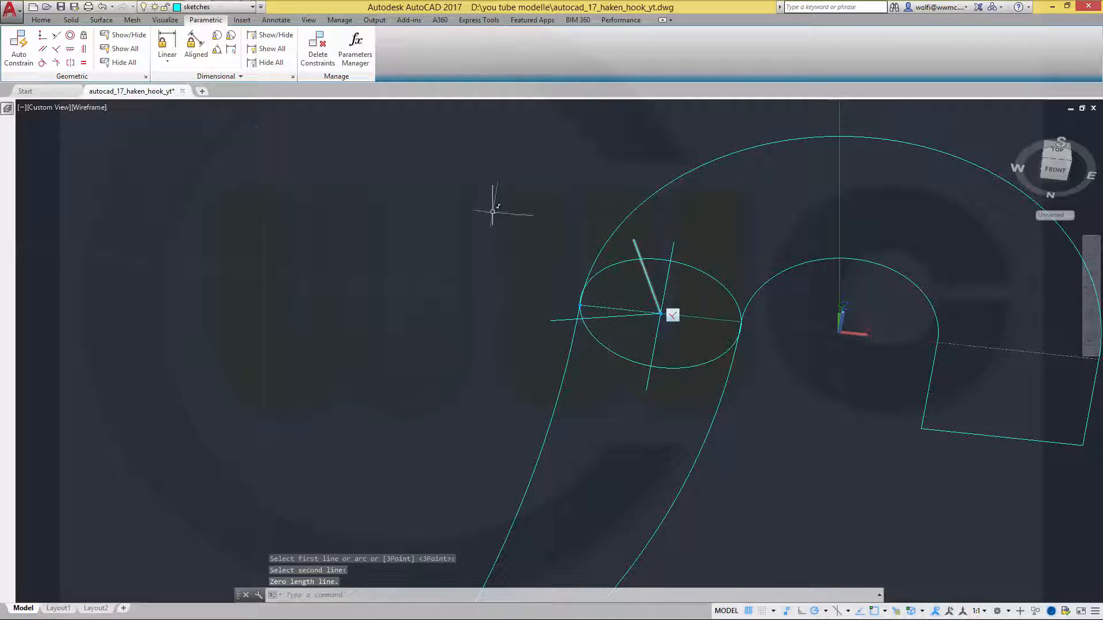
Try to add an angular dimensional constraint between the upper slanted line and the Z-direction line through the circle's centre.
{"action": "left_click", "coordinate": [217, 49]}
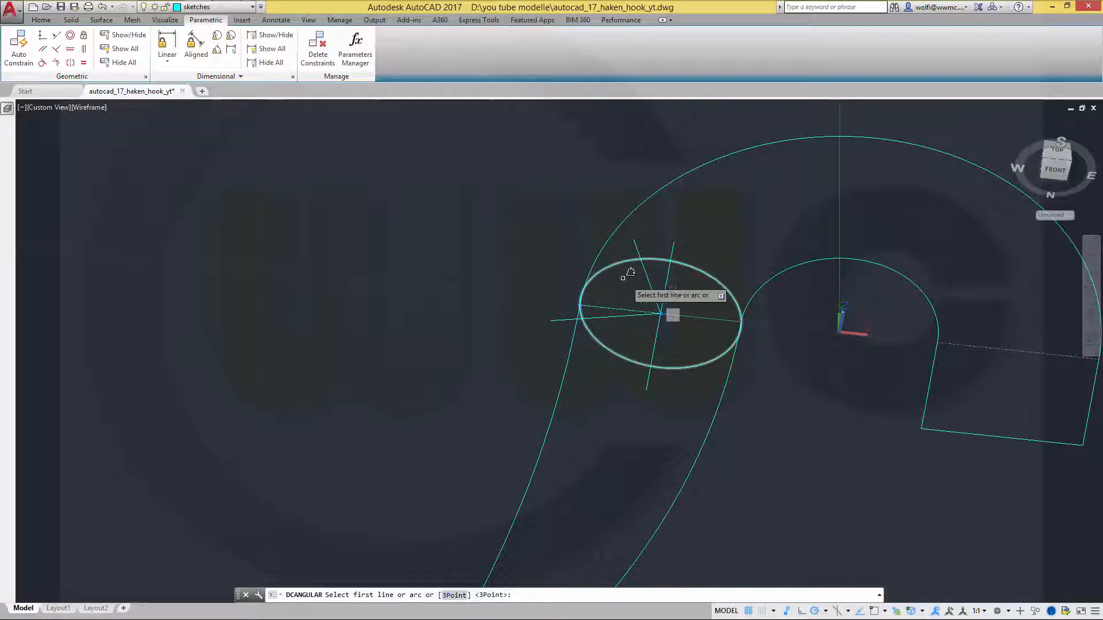
{"action": "left_click", "coordinate": [645, 268]}
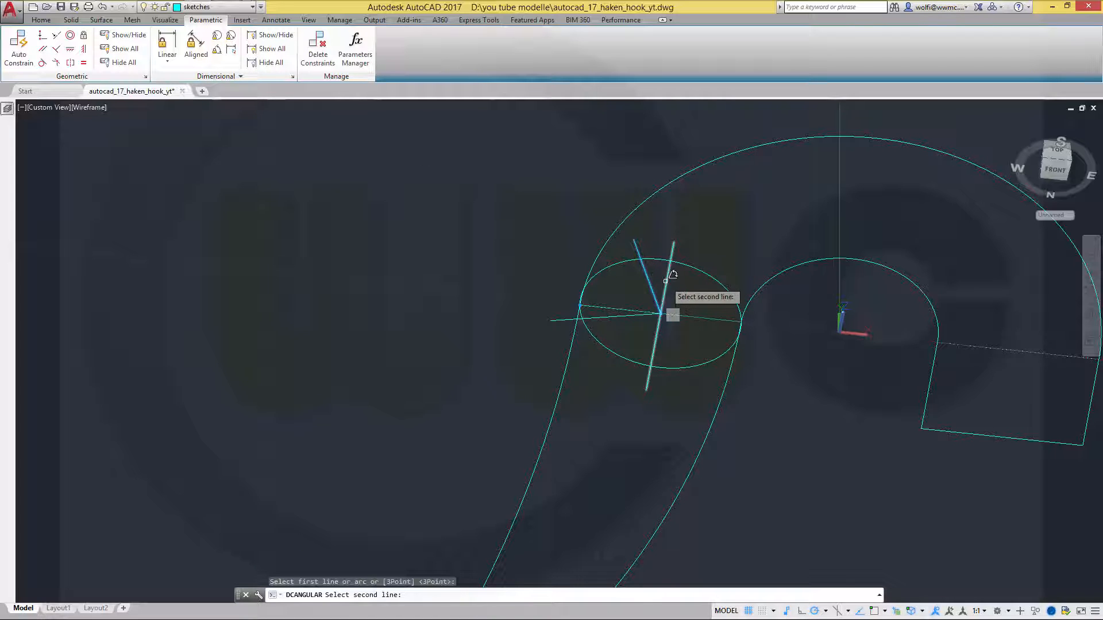
{"action": "left_click", "coordinate": [665, 281]}
{"action": "scroll", "coordinate": [677, 273], "scroll_direction": "up", "scroll_amount": 3}
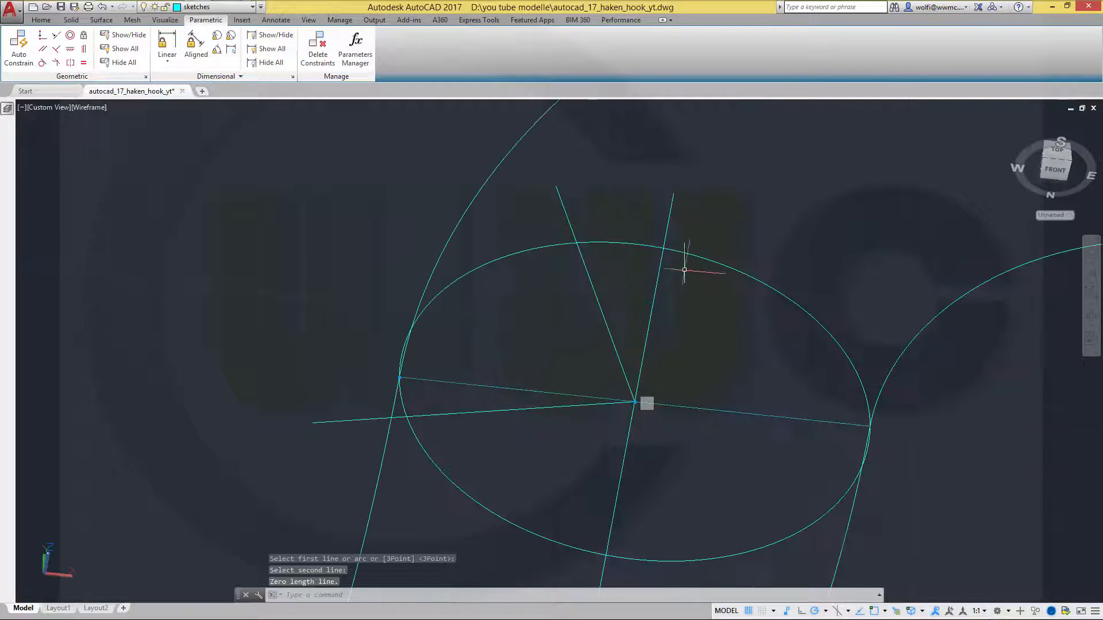
Delete the Z-direction line that passes through the circle's centre.
{"action": "left_click", "coordinate": [1057, 150]}
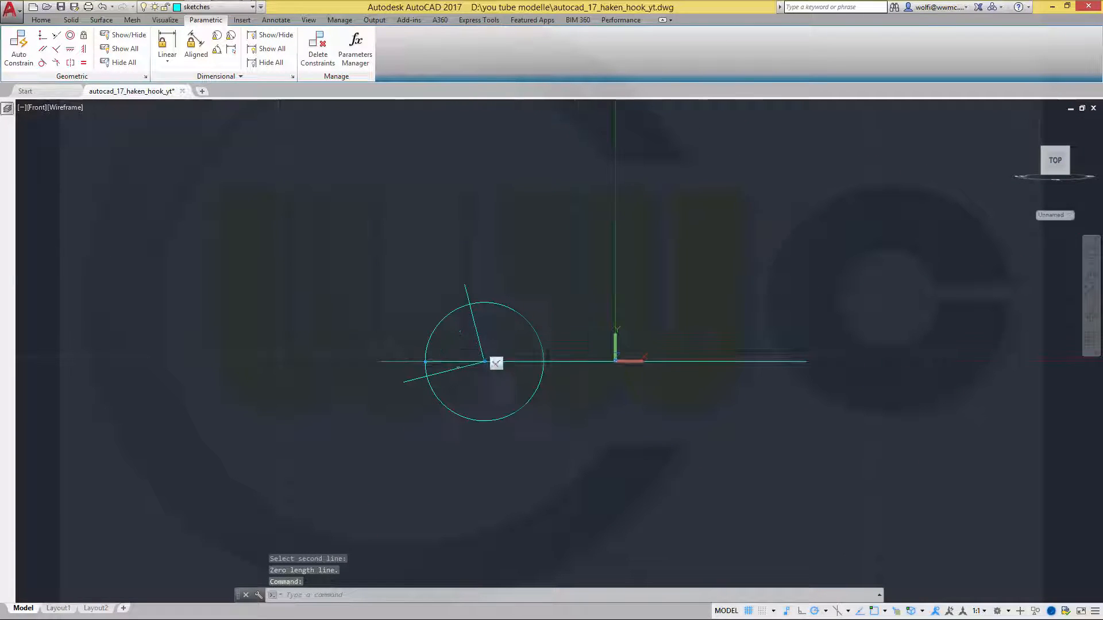
{"action": "scroll", "coordinate": [469, 370], "scroll_direction": "up", "scroll_amount": 2}
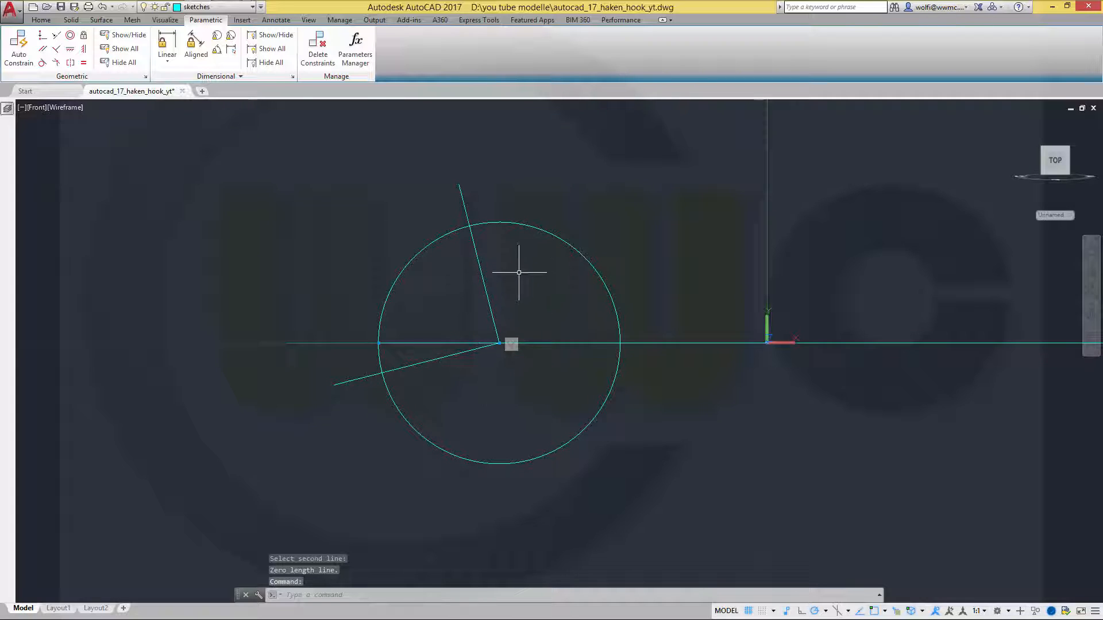
{"action": "middle_click_drag", "start_coordinate": [519, 272], "coordinate": [531, 176], "text": "shift"}
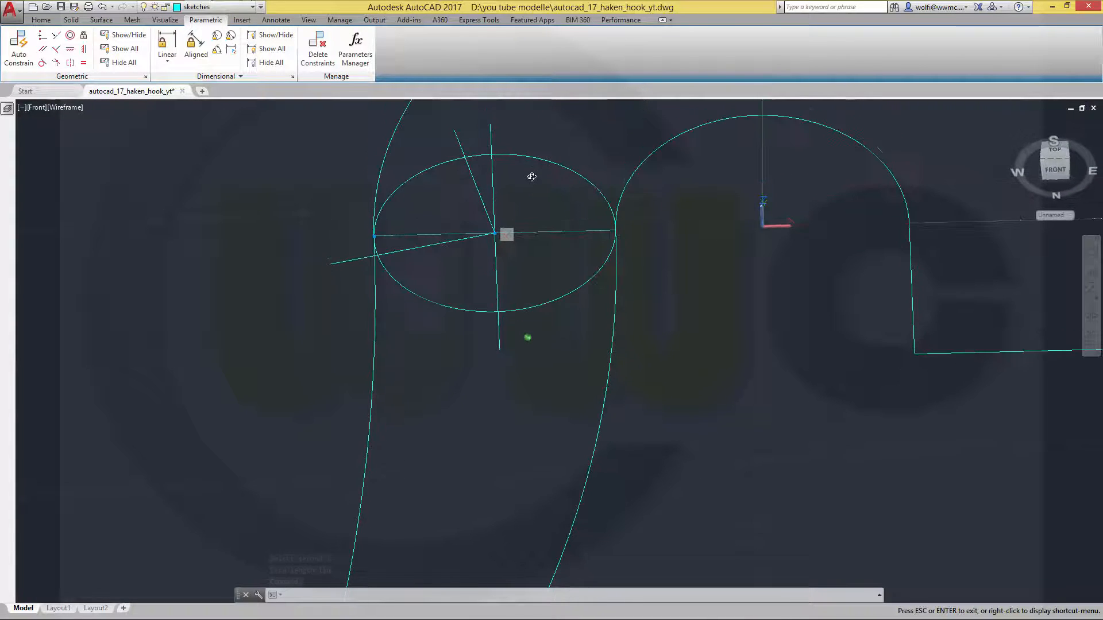
{"action": "scroll", "coordinate": [544, 178], "scroll_direction": "up", "scroll_amount": 3}
{"action": "scroll", "coordinate": [550, 186], "scroll_direction": "down", "scroll_amount": 4}
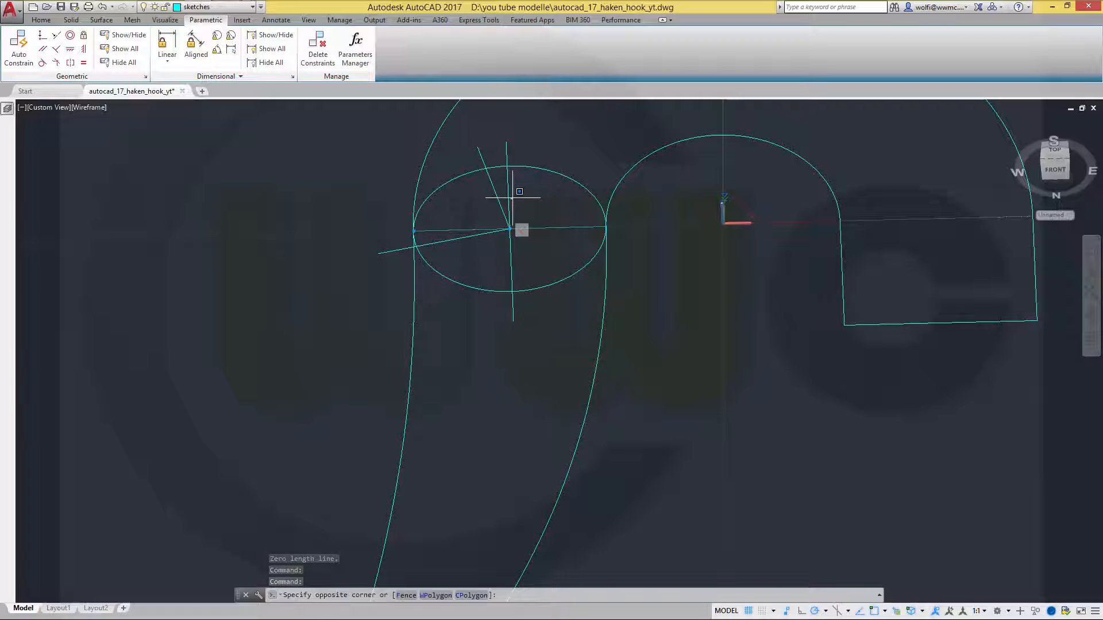
{"action": "left_click", "coordinate": [509, 199]}
{"action": "left_click", "coordinate": [508, 187]}
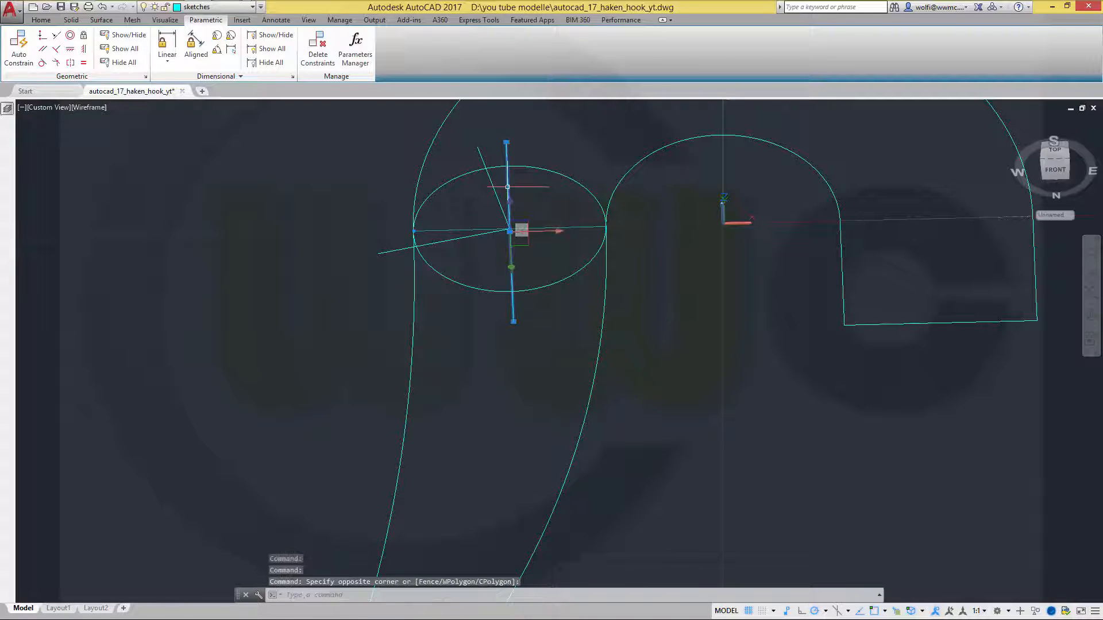
{"action": "key", "text": "Delete"}
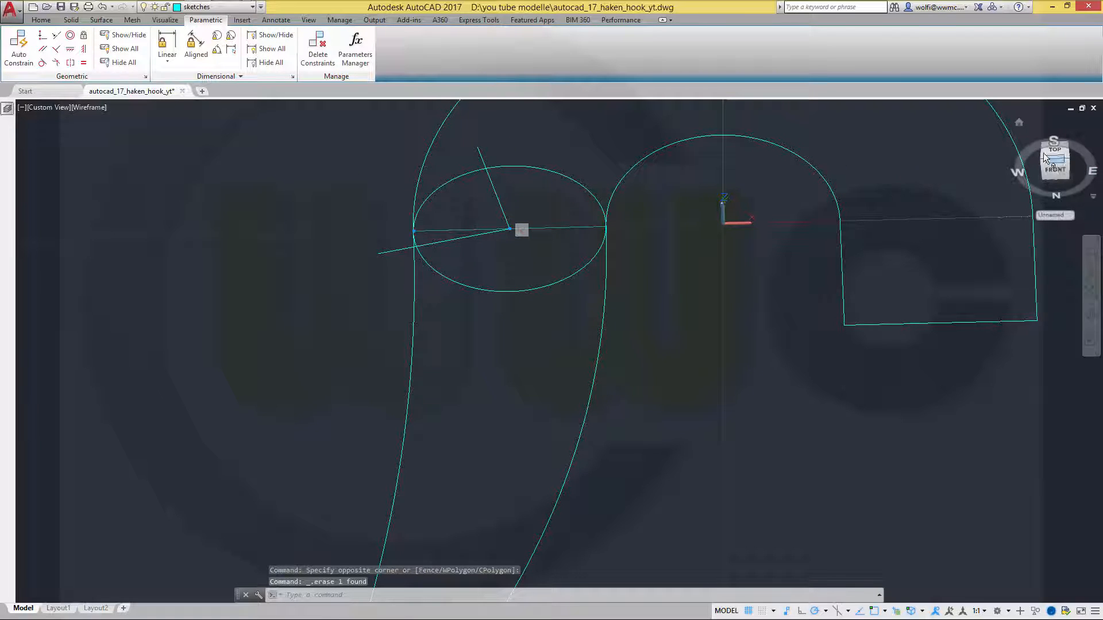
Draw a line from the circle's centre at 90° in the circle's plane, ending beyond the circle's upper edge.
{"action": "middle_click_drag", "start_coordinate": [546, 257], "coordinate": [466, 206], "text": "shift"}
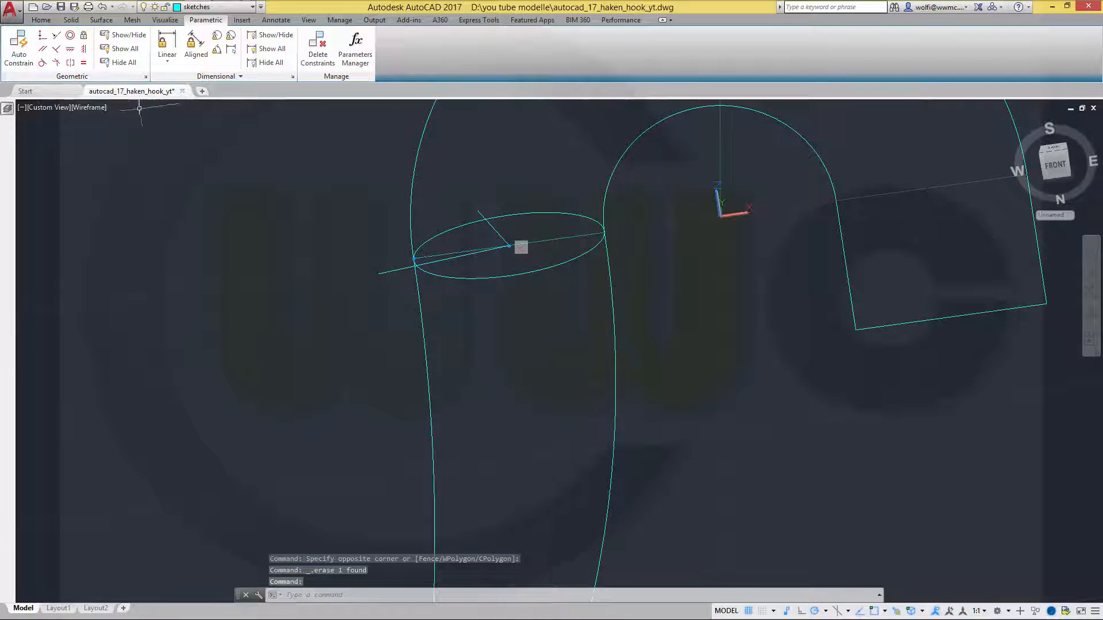
{"action": "key", "text": "Return"}
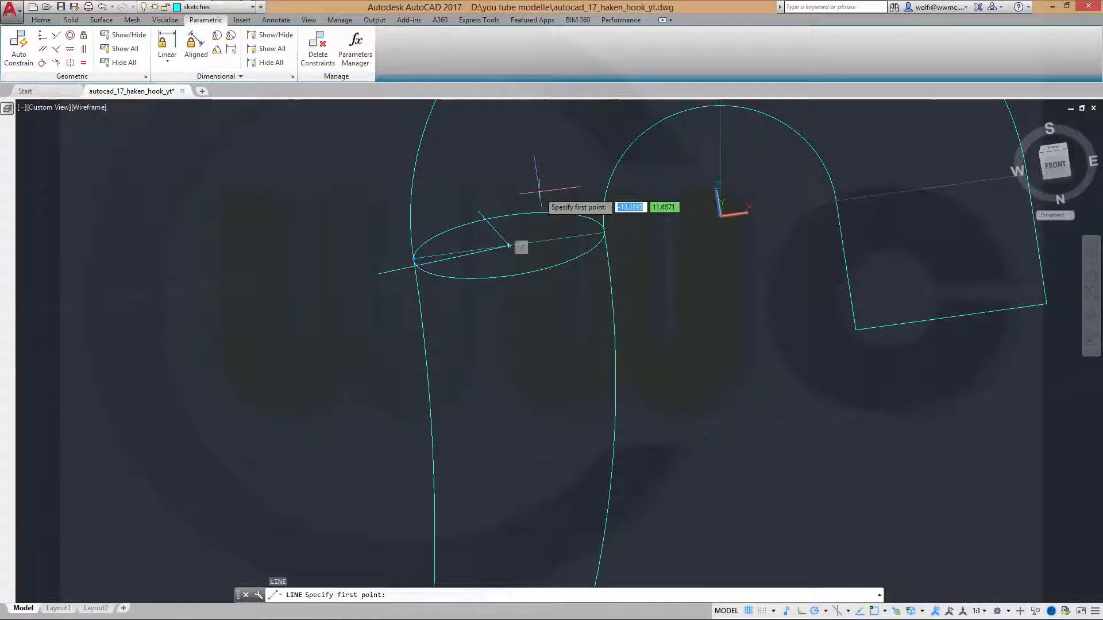
{"action": "mouse_move", "coordinate": [508, 245]}
{"action": "middle_mouse_down", "text": "shift"}
{"action": "mouse_move", "coordinate": [509, 305]}
{"action": "mouse_move", "coordinate": [508, 245]}
{"action": "middle_mouse_up", "text": "shift"}
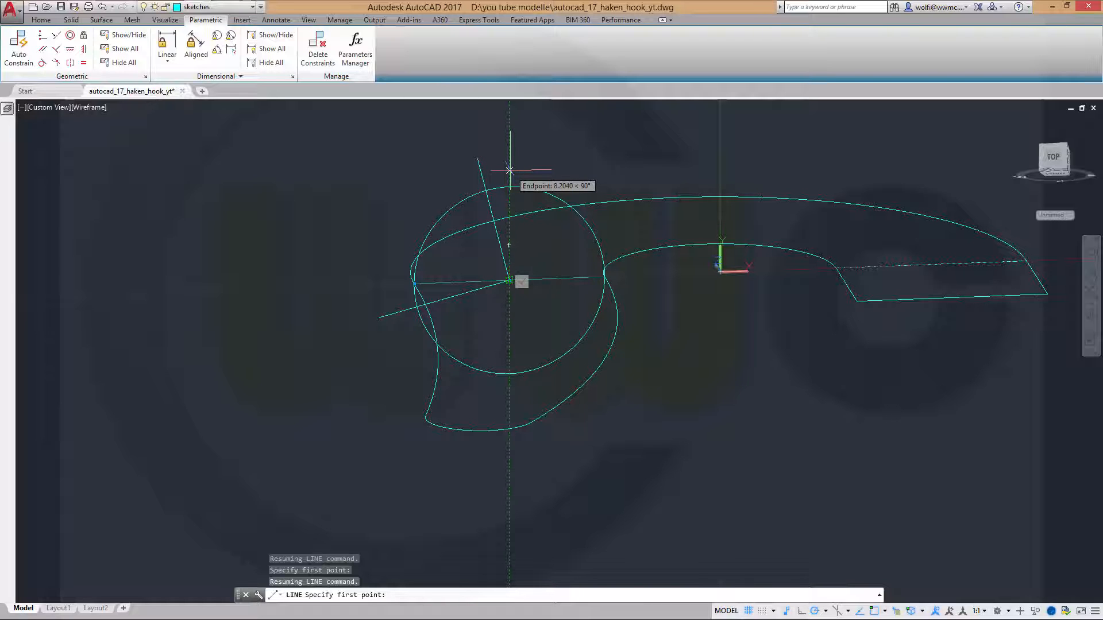
{"action": "mouse_move", "coordinate": [509, 169]}
{"action": "middle_mouse_down", "text": "shift"}
{"action": "mouse_move", "coordinate": [504, 116]}
{"action": "mouse_move", "coordinate": [524, 172]}
{"action": "middle_mouse_up", "text": "shift"}
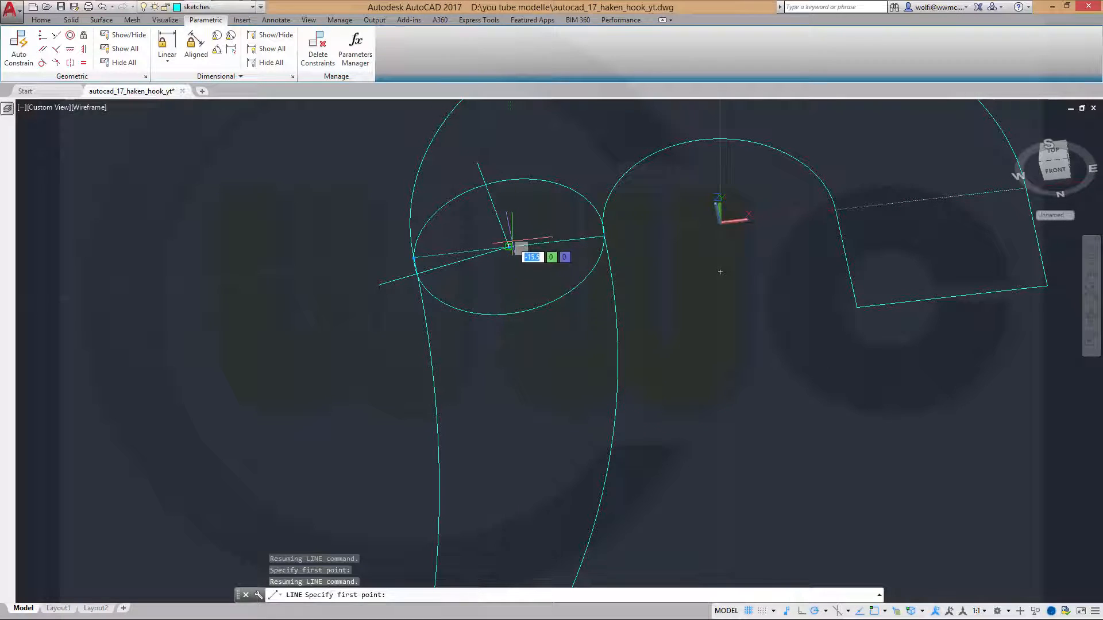
{"action": "mouse_move", "coordinate": [509, 246]}
{"action": "middle_mouse_down", "text": "shift"}
{"action": "mouse_move", "coordinate": [509, 192]}
{"action": "mouse_move", "coordinate": [509, 245]}
{"action": "middle_mouse_up", "text": "shift"}
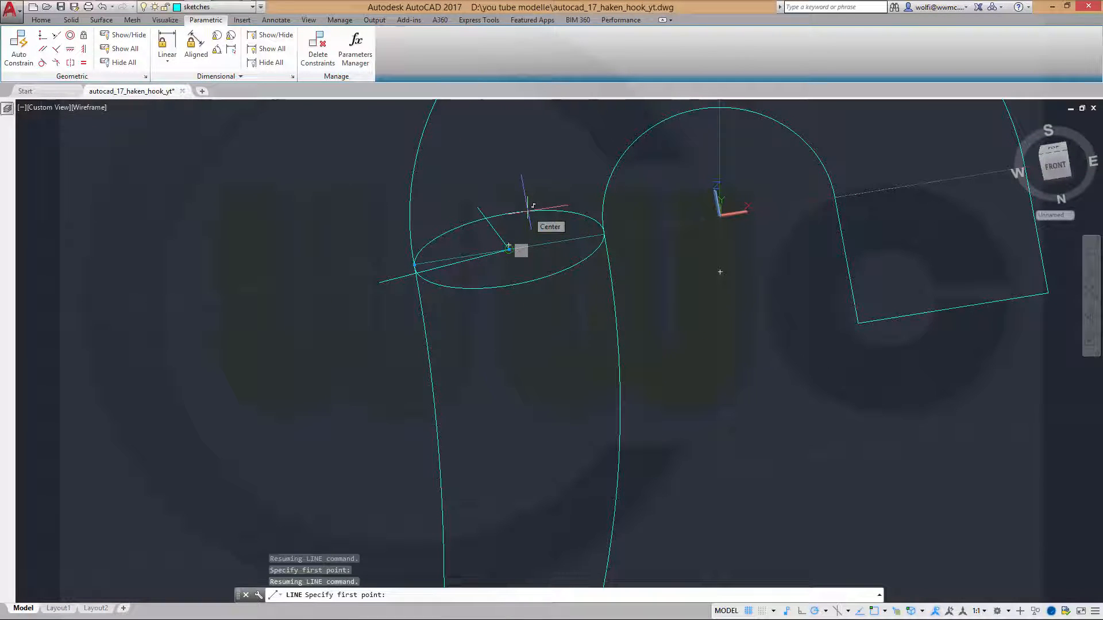
{"action": "left_click", "coordinate": [526, 211]}
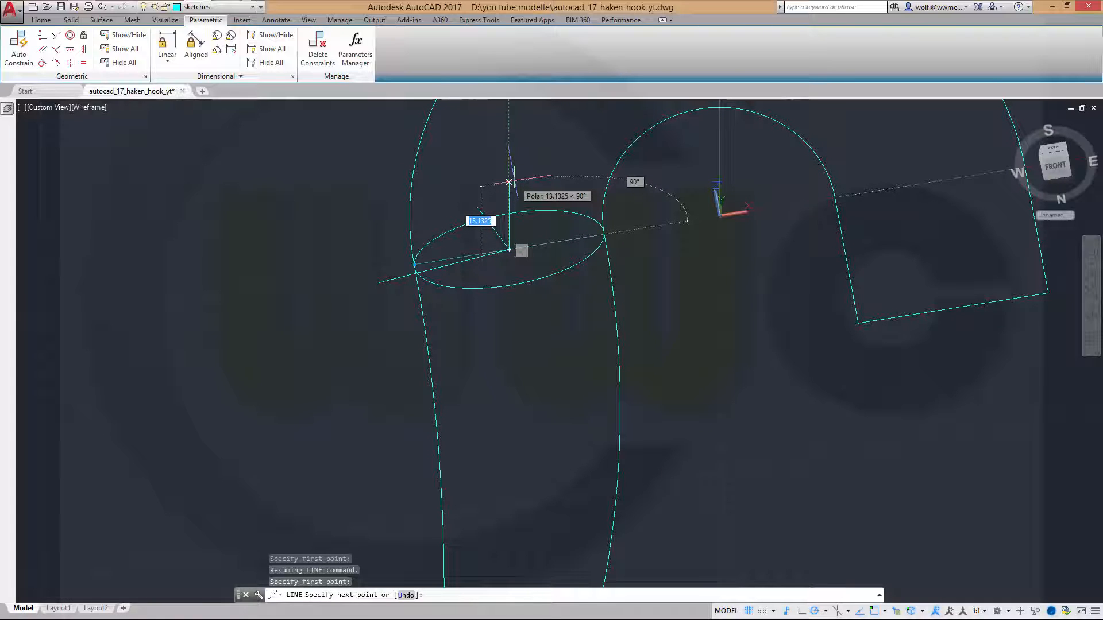
{"action": "middle_click_drag", "start_coordinate": [509, 183], "coordinate": [509, 209], "text": "shift"}
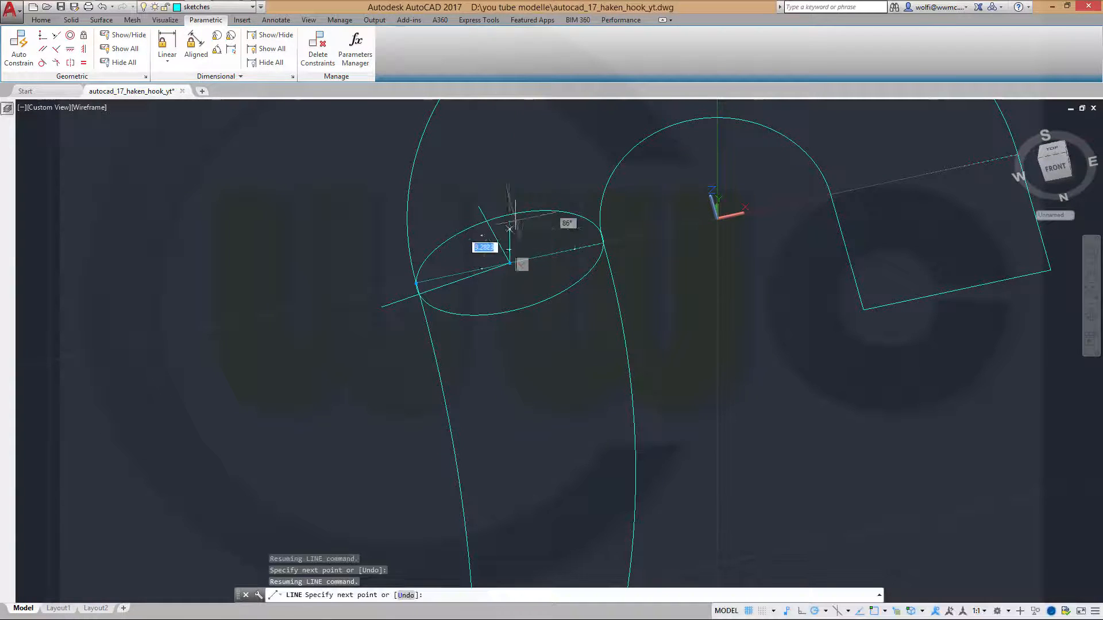
{"action": "left_click", "coordinate": [510, 175]}
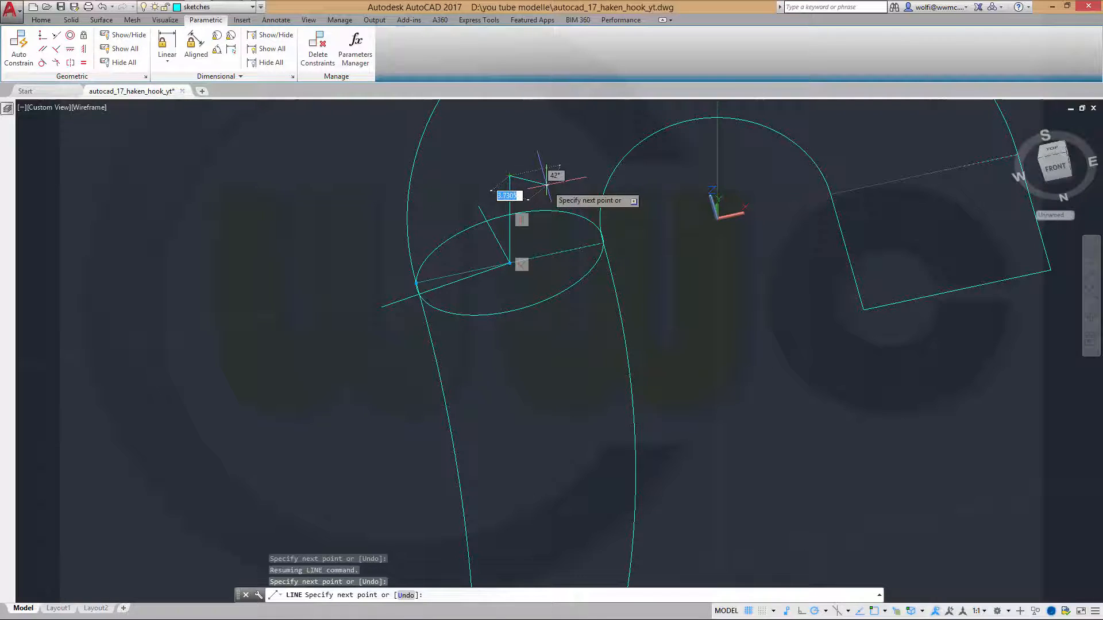
{"action": "key", "text": "Return"}
Draw a line from the circle's centre in the opposite direction, ending on the circle's lower edge.
{"action": "key", "text": "Return"}
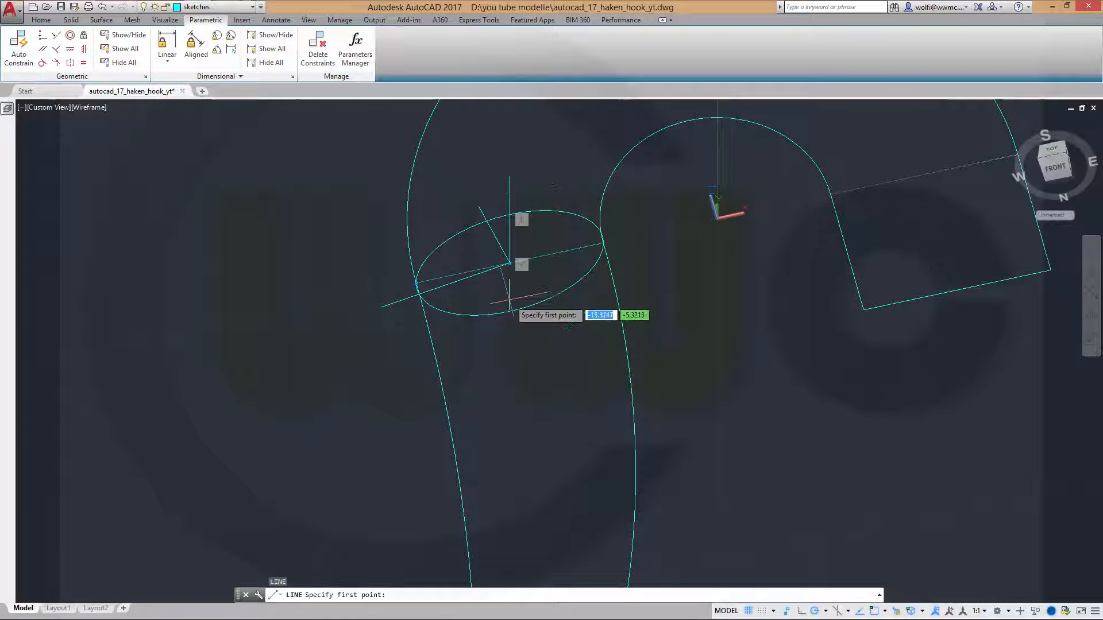
{"action": "left_click", "coordinate": [509, 264]}
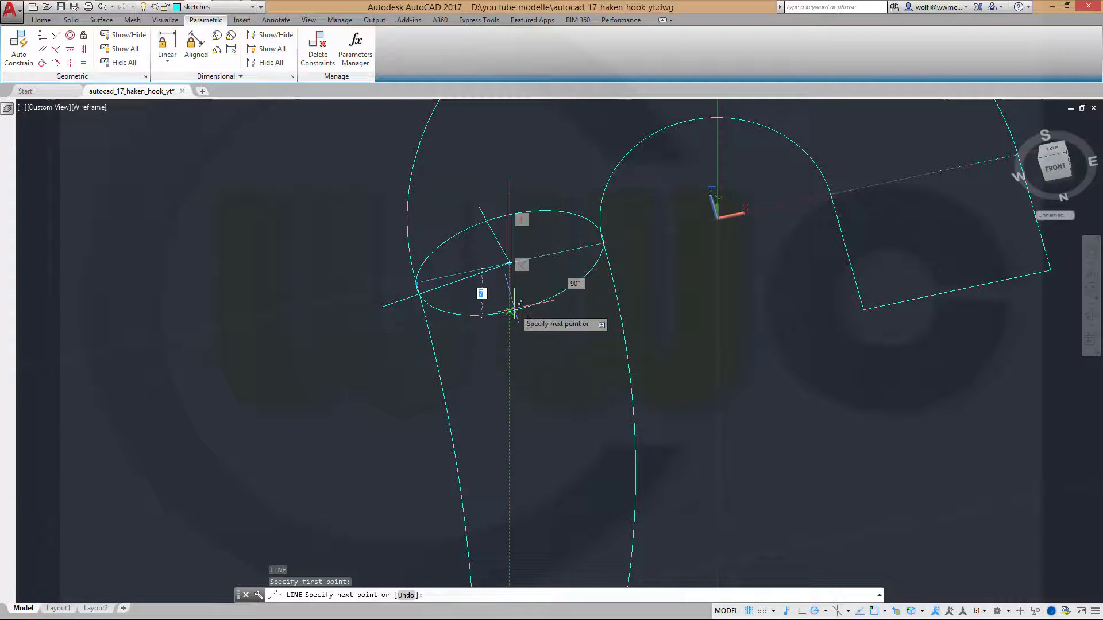
{"action": "left_click", "coordinate": [510, 310]}
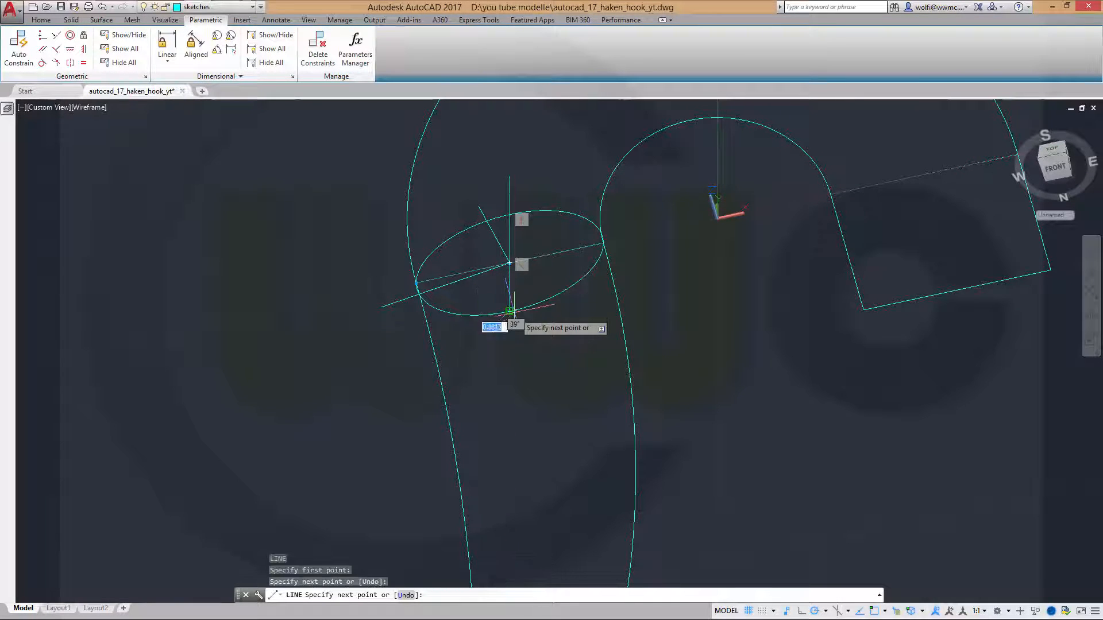
{"action": "key", "text": "Escape"}
{"action": "key", "text": "Escape"}
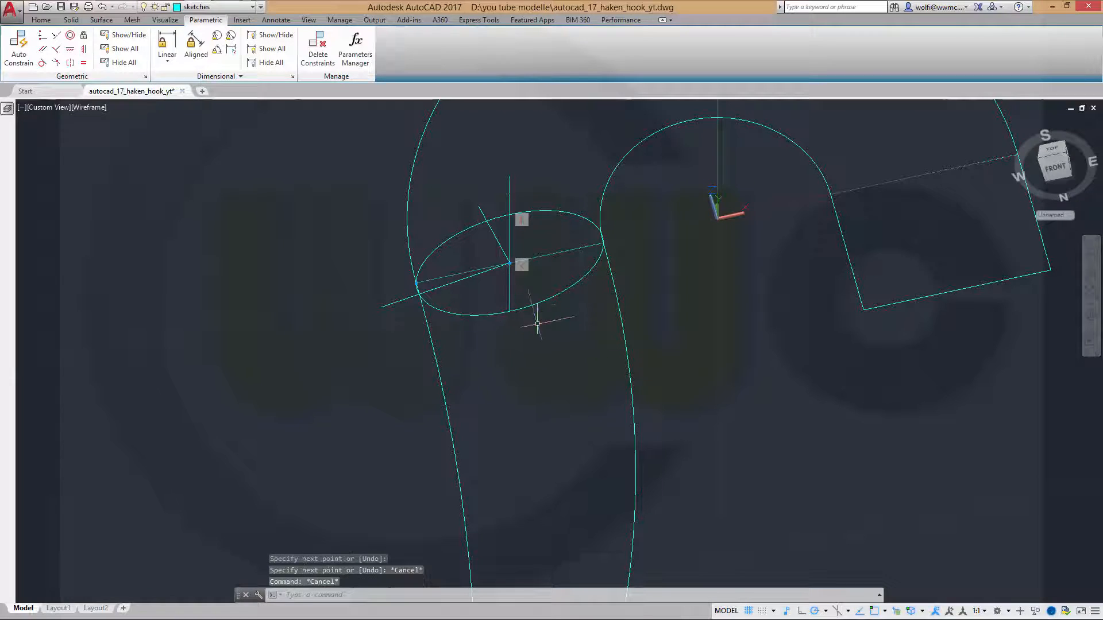
Hide all geometric constraint markers and constrain the angle between the upper slanted line and the upper 90° line to 45°.
{"action": "left_click", "coordinate": [115, 67]}
{"action": "middle_click_drag", "start_coordinate": [415, 178], "coordinate": [473, 258], "text": "shift"}
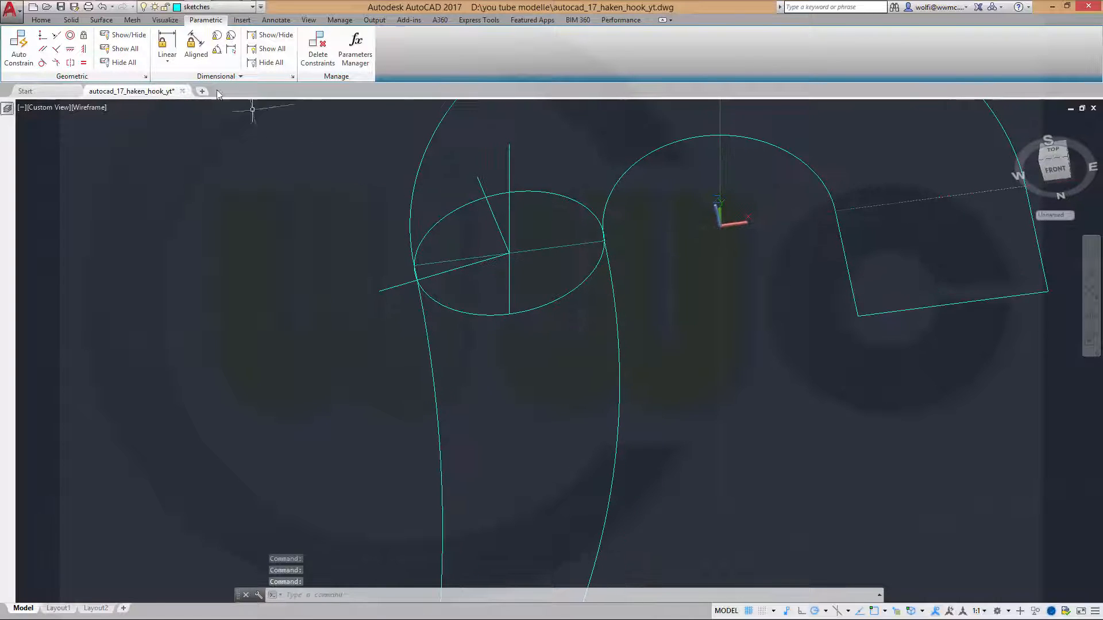
{"action": "left_click", "coordinate": [216, 52]}
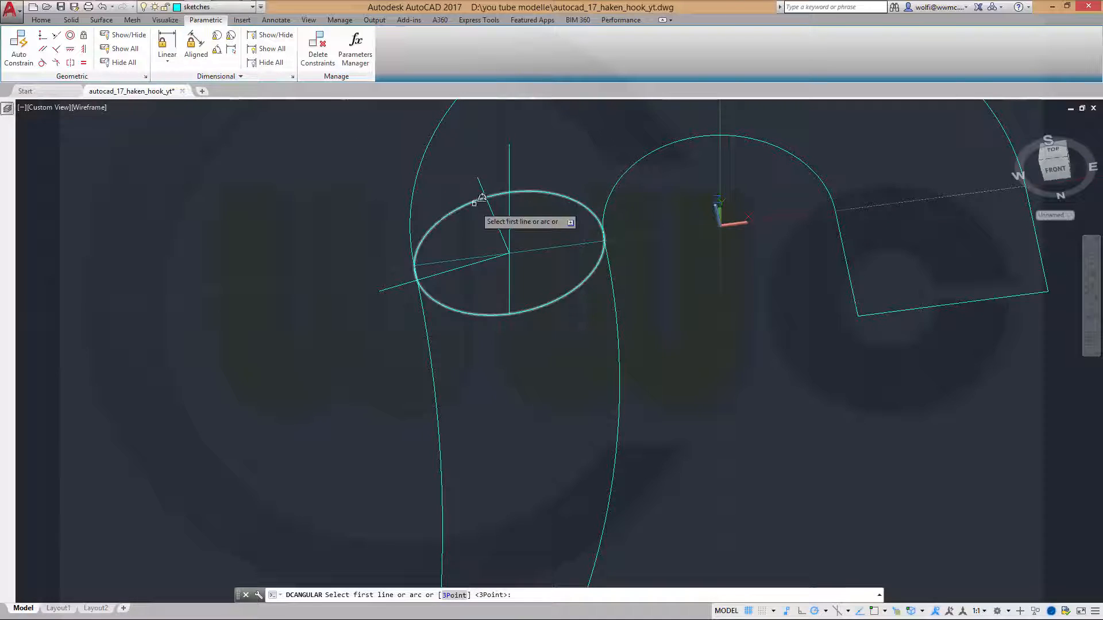
{"action": "left_click", "coordinate": [496, 214]}
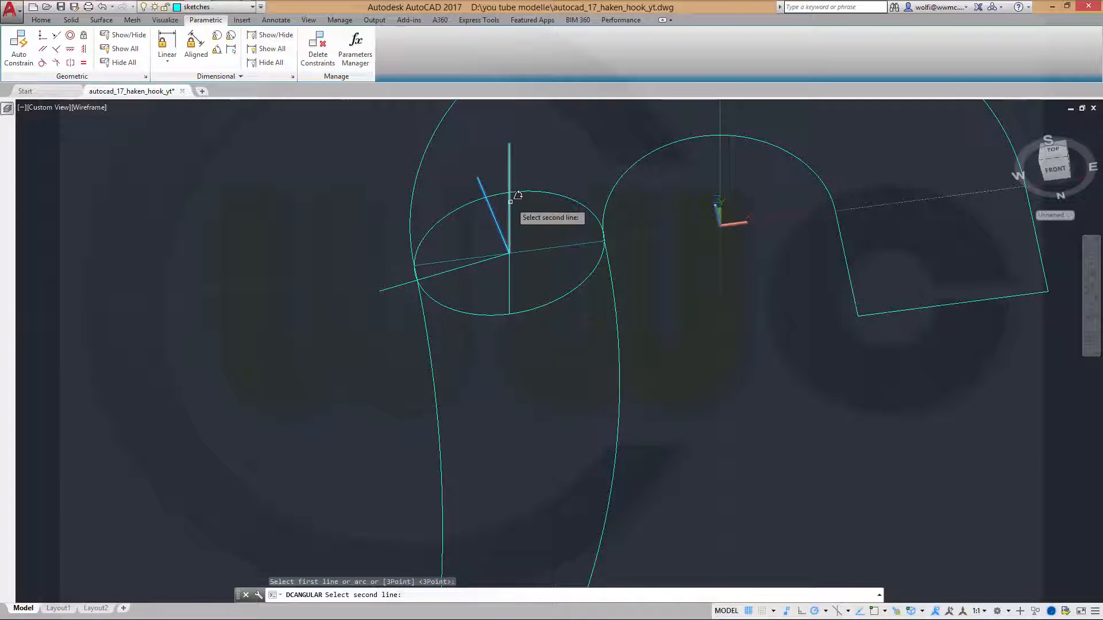
{"action": "left_click", "coordinate": [510, 201]}
{"action": "left_click", "coordinate": [488, 150]}
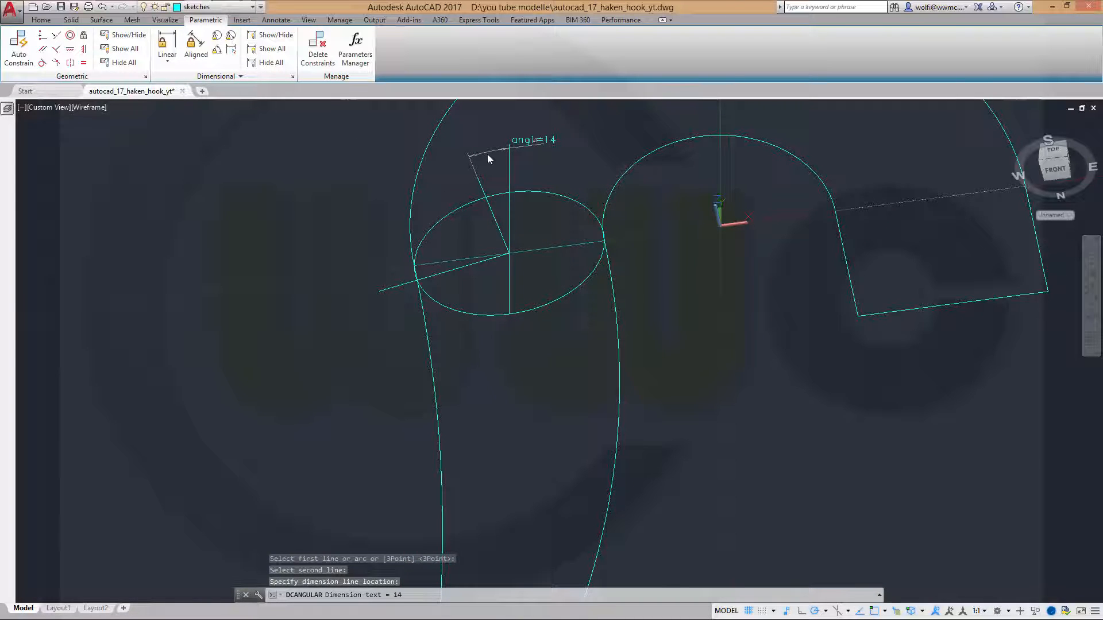
{"action": "type", "text": "45"}
{"action": "key", "text": "Return"}
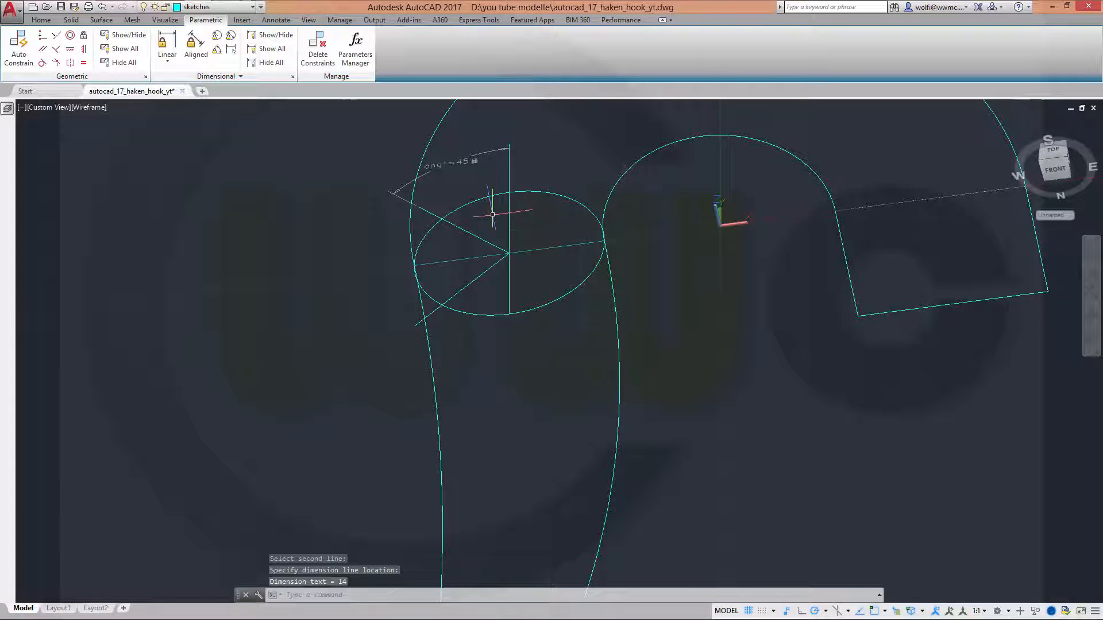
Trim the upper 90° line and both slanted lines where they extend beyond the circle, using the circle as cutting edge.
{"action": "left_click", "coordinate": [42, 20]}
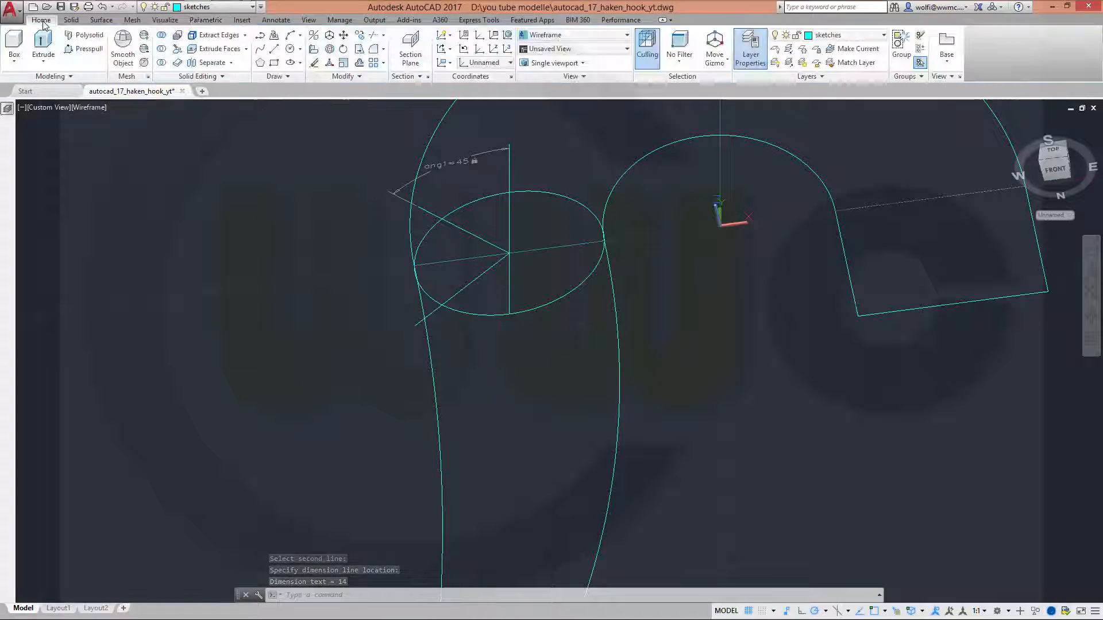
{"action": "left_click", "coordinate": [373, 37]}
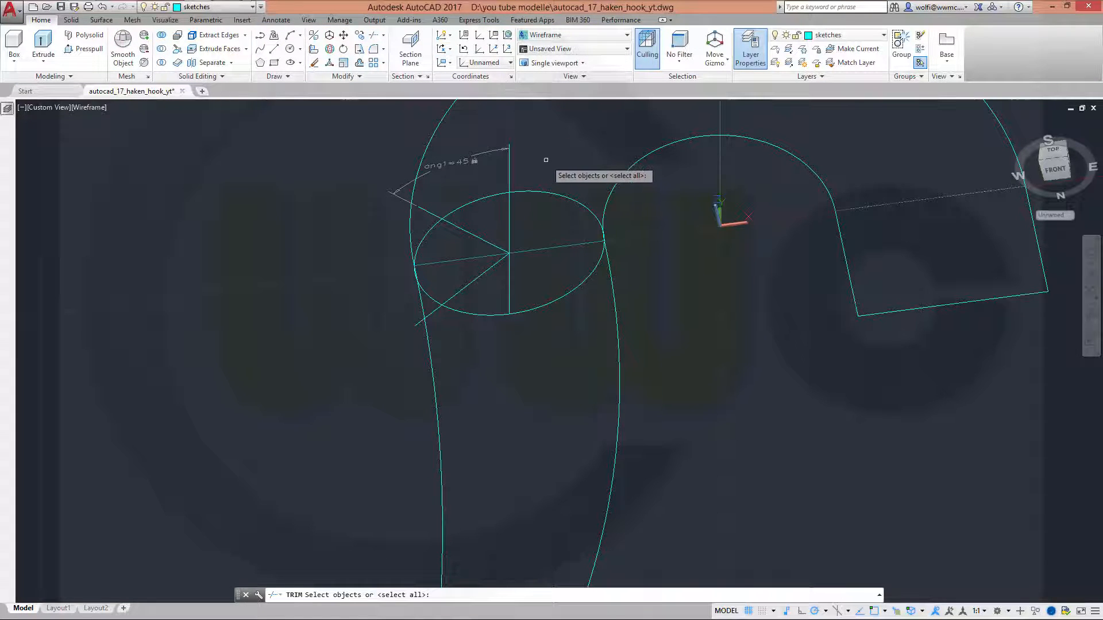
{"action": "left_click", "coordinate": [541, 190]}
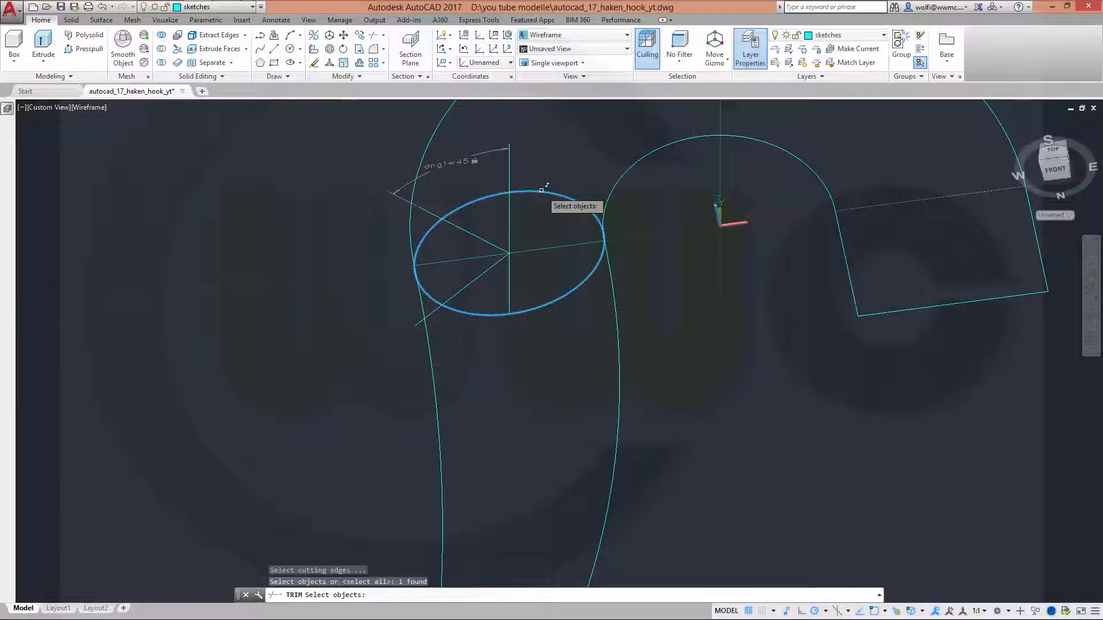
{"action": "key", "text": "Return"}
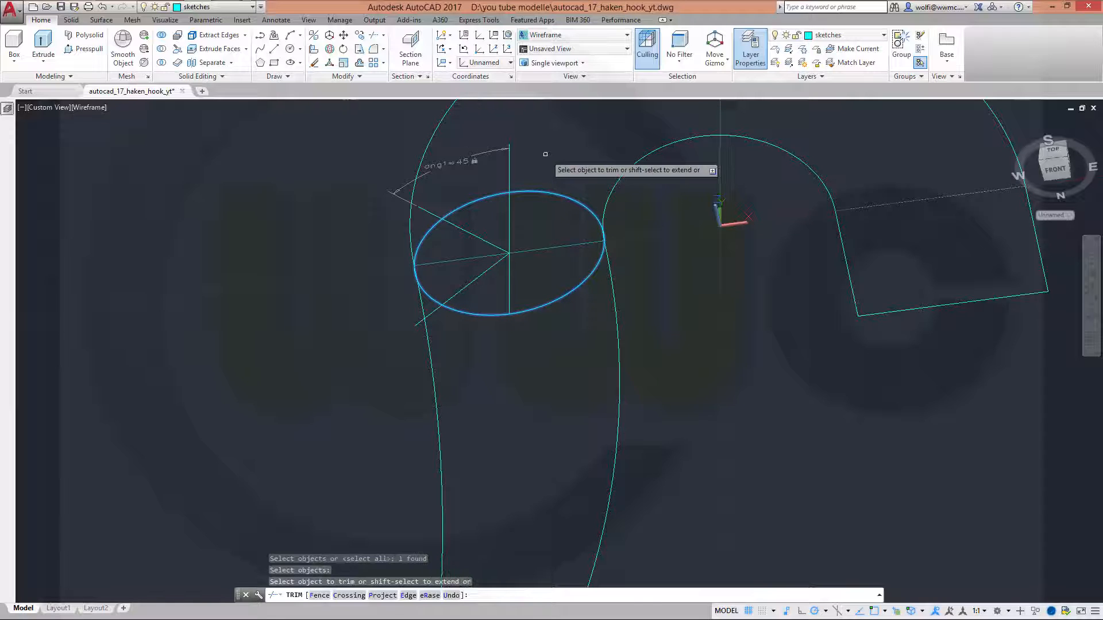
{"action": "left_click", "coordinate": [509, 173]}
{"action": "left_click", "coordinate": [429, 211]}
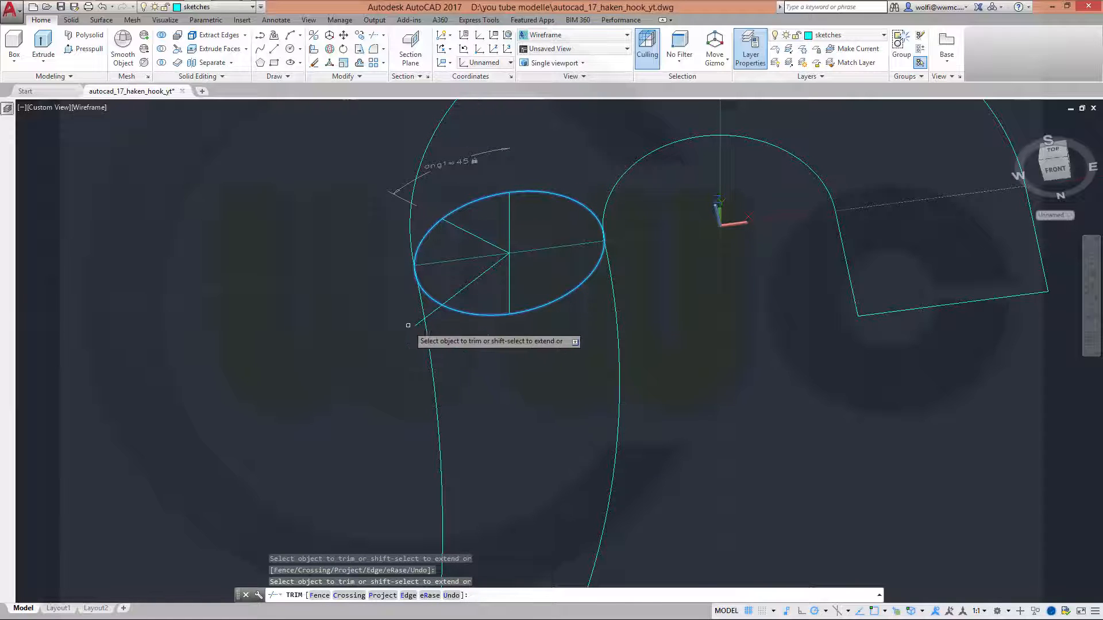
{"action": "left_click", "coordinate": [426, 318]}
{"action": "right_click", "coordinate": [581, 148]}
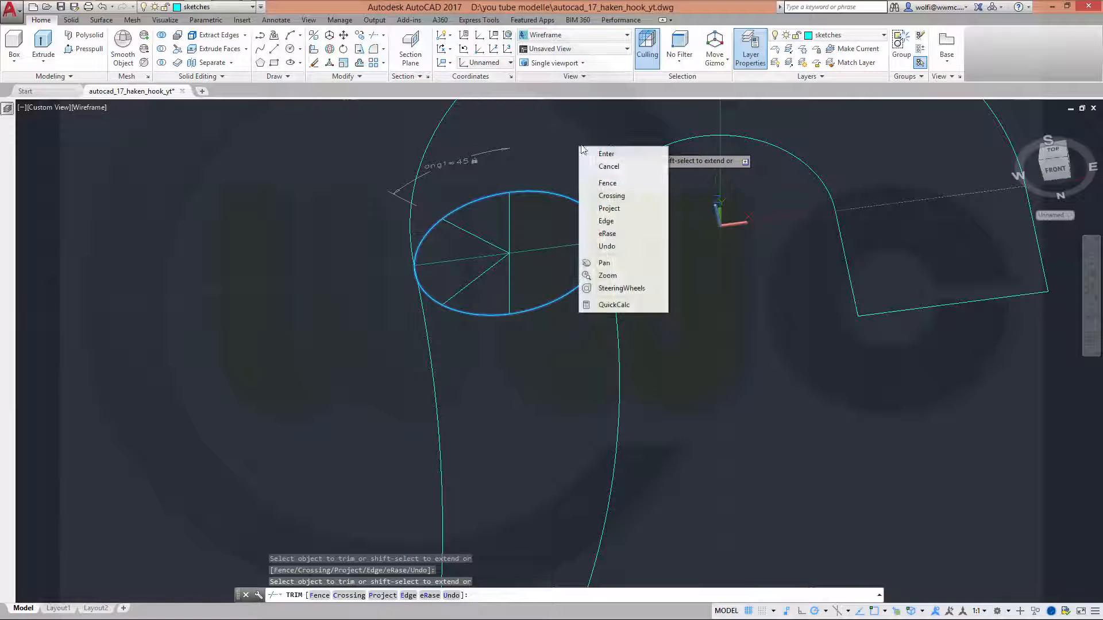
{"action": "left_click", "coordinate": [604, 153]}
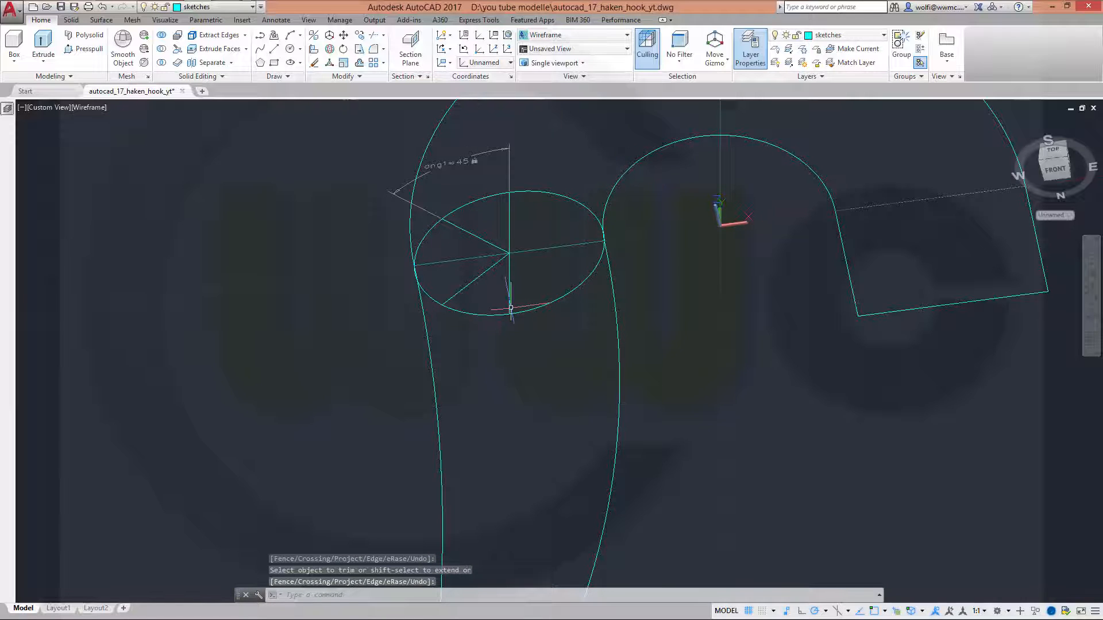
Delete the full section circle around the radial lines.
{"action": "middle_click_drag", "start_coordinate": [507, 282], "coordinate": [545, 203], "text": "shift"}
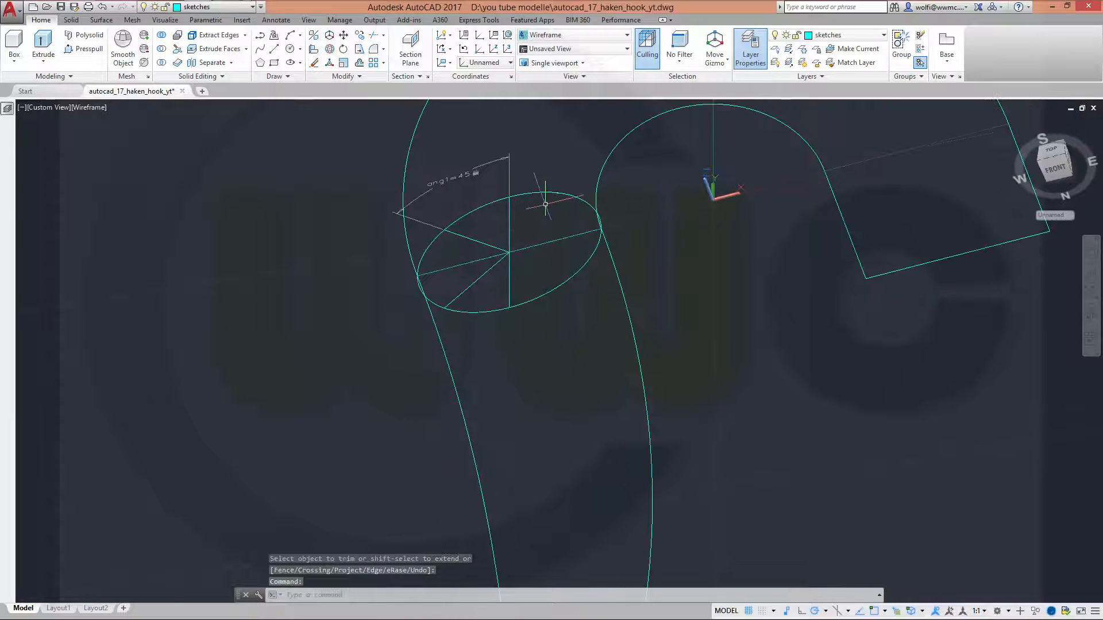
{"action": "left_click", "coordinate": [548, 193]}
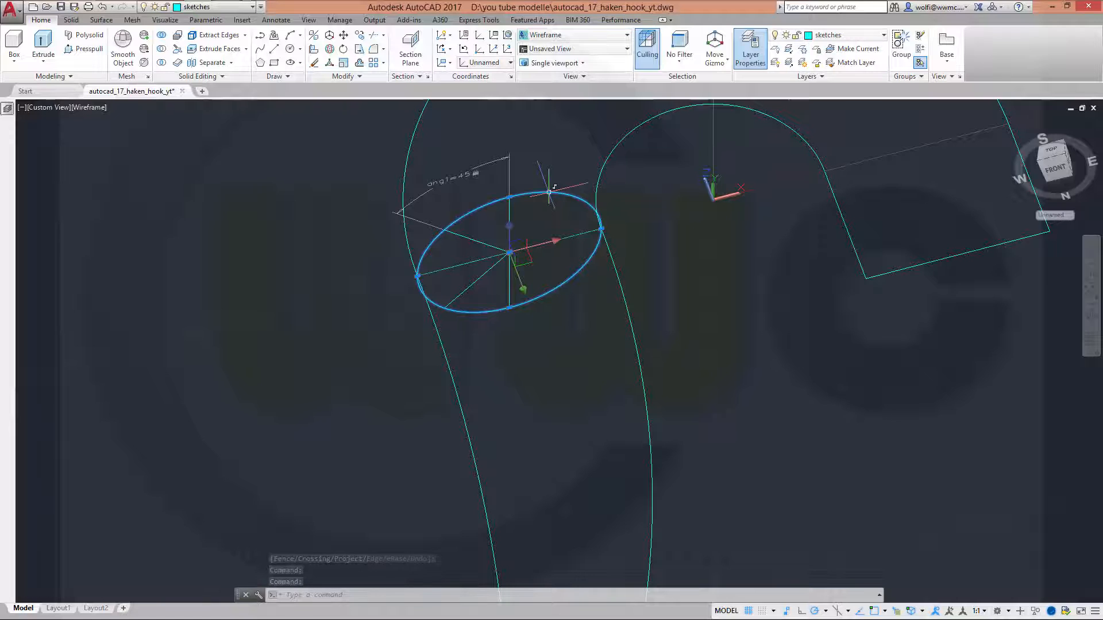
{"action": "key", "text": "Delete"}
{"action": "middle_click_drag", "start_coordinate": [521, 301], "coordinate": [537, 371], "text": "shift"}
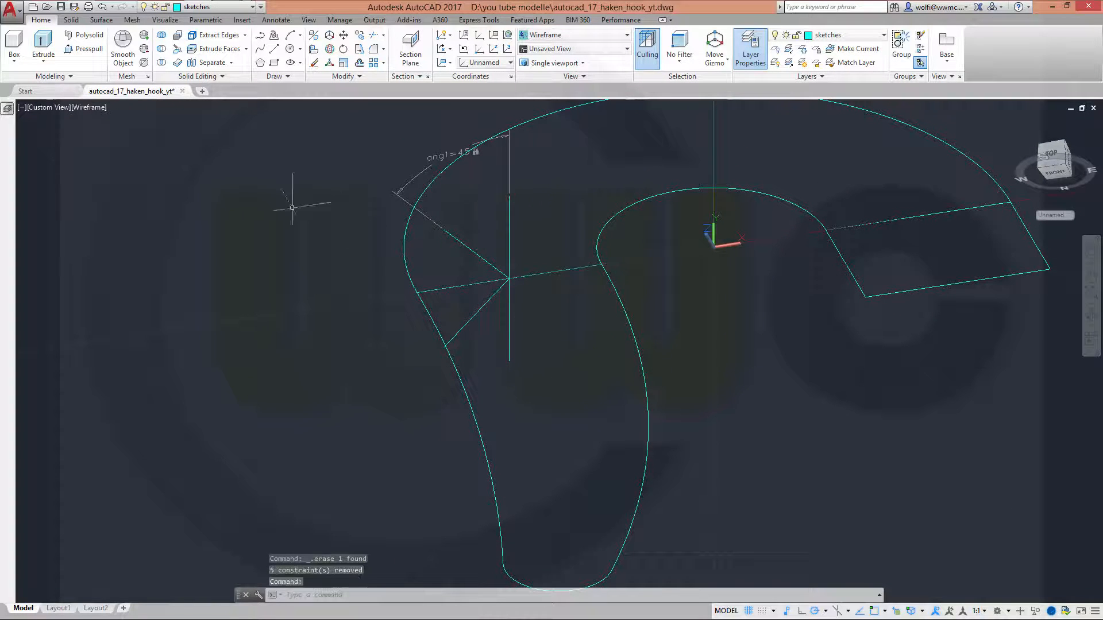
Draw a Start, Center, End arc from the lower vertical line's end to the upper vertical line's end, centred where the radial lines meet.
{"action": "left_click", "coordinate": [300, 35]}
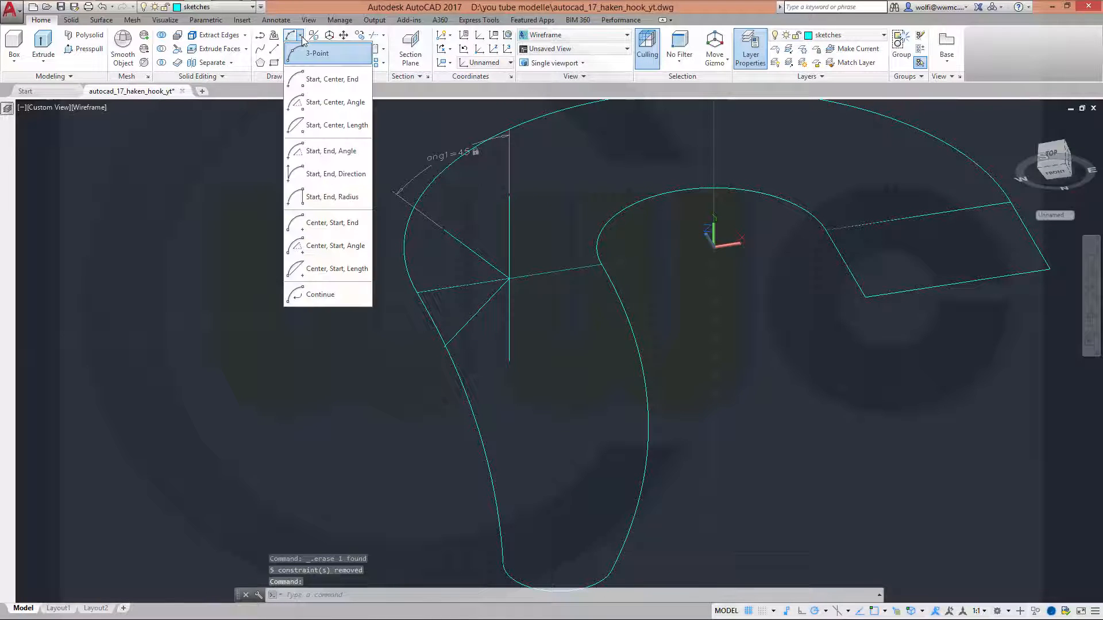
{"action": "left_click", "coordinate": [320, 80]}
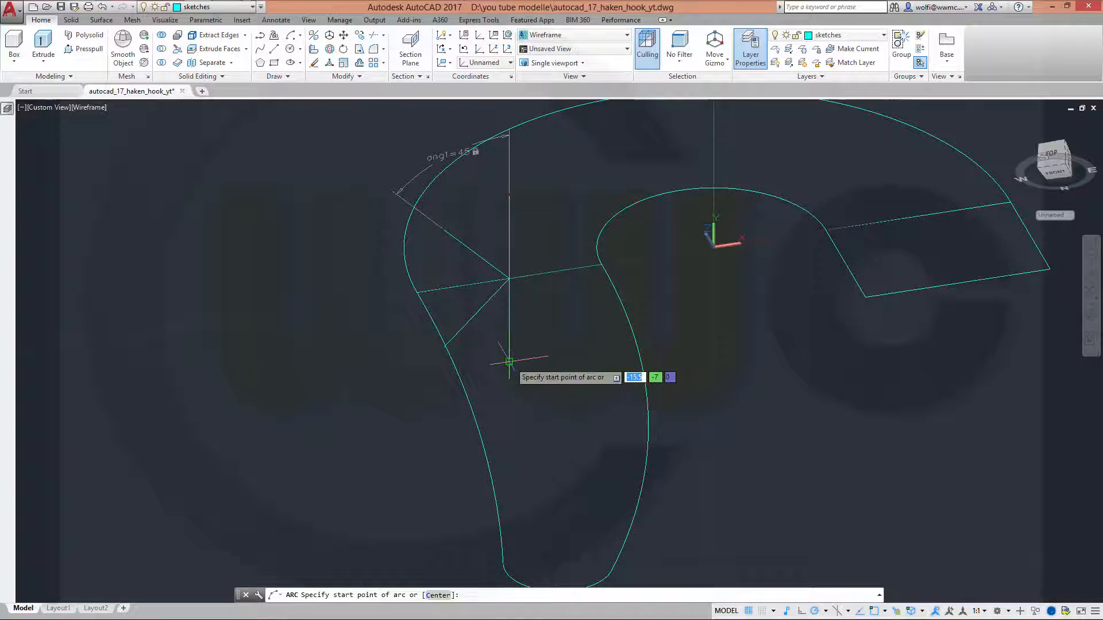
{"action": "left_click", "coordinate": [508, 362]}
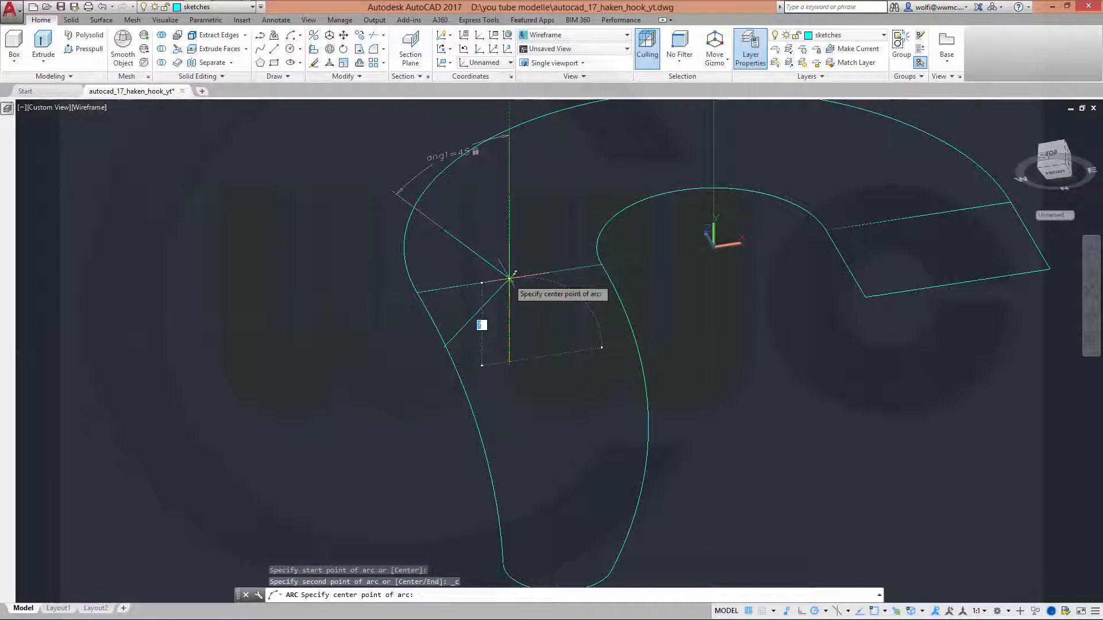
{"action": "scroll", "coordinate": [509, 279], "scroll_direction": "up", "scroll_amount": 2}
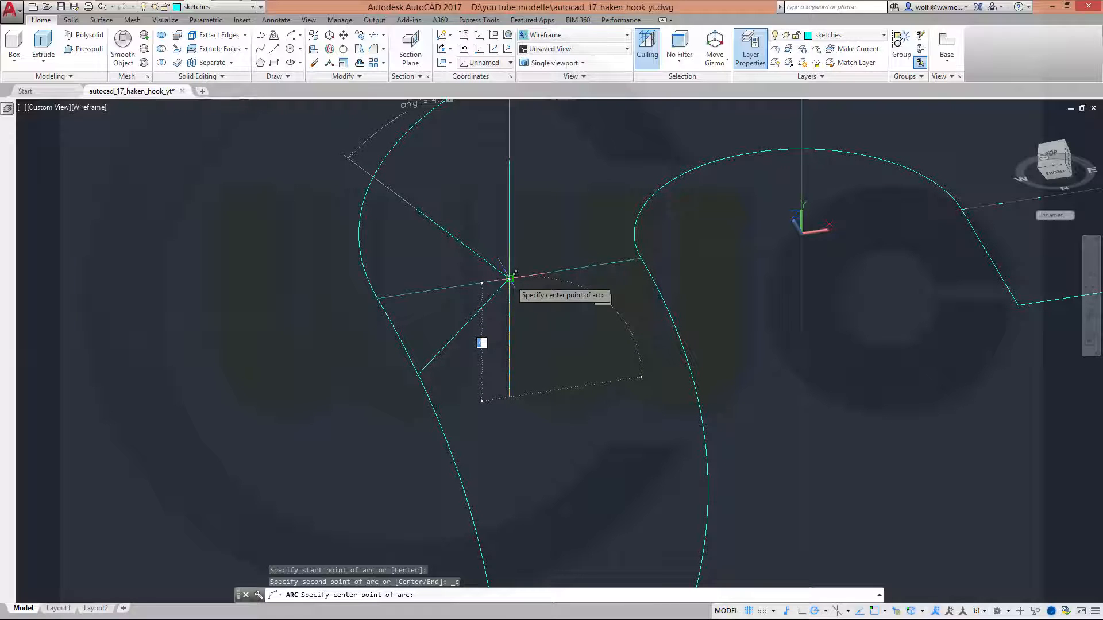
{"action": "left_click", "coordinate": [510, 278]}
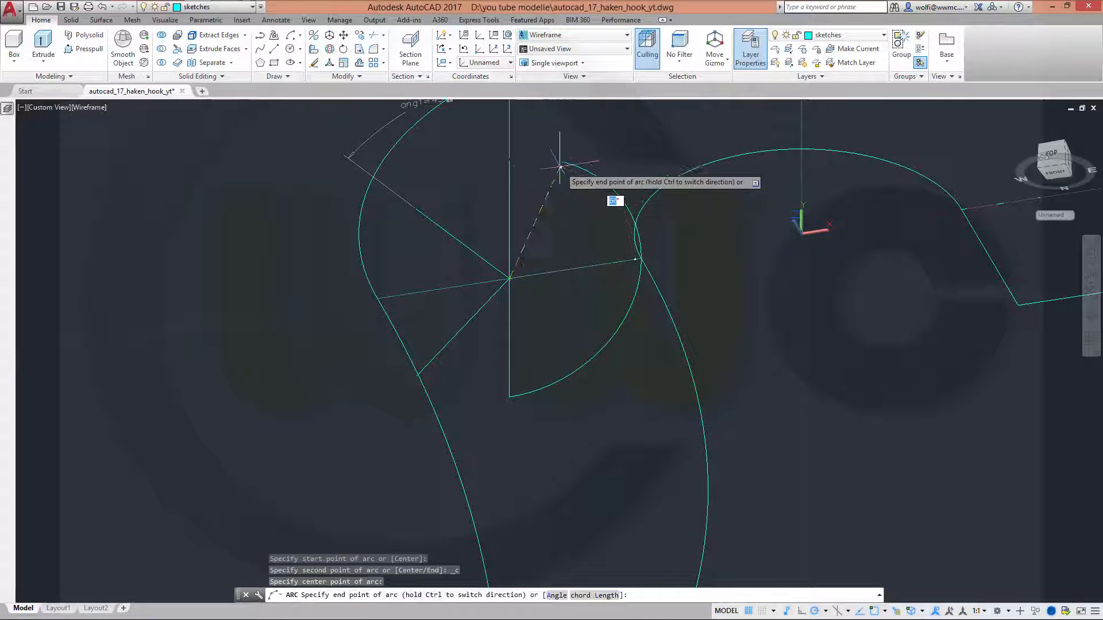
{"action": "left_click", "coordinate": [509, 160]}
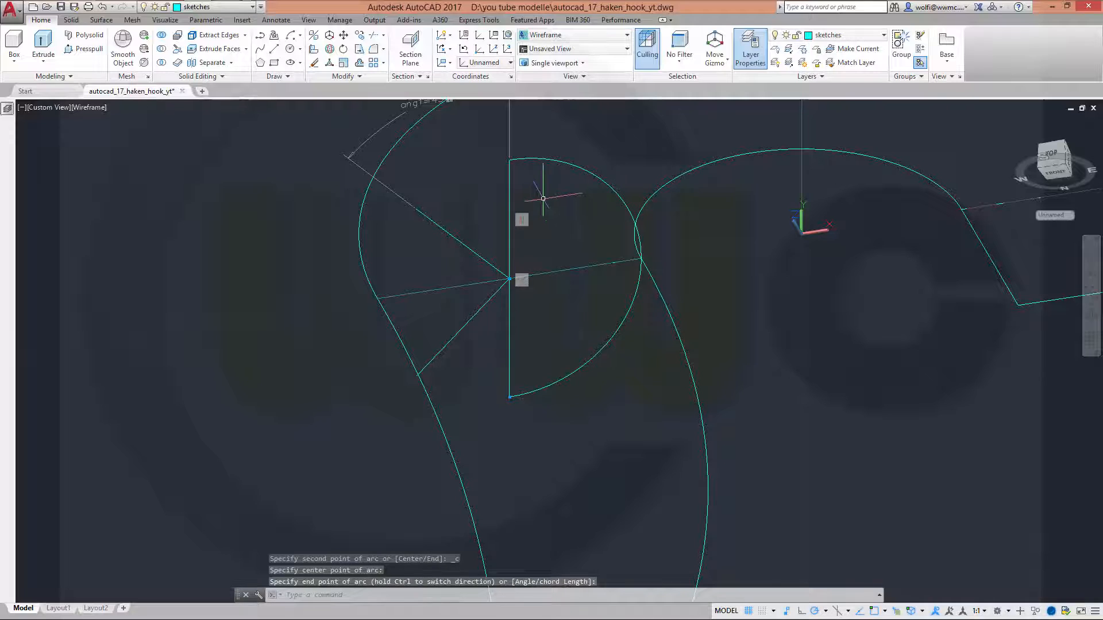
Draw a Start, Center, End arc from the upper vertical line's end to the upper slanted line's end about the same centre.
{"action": "left_click", "coordinate": [301, 37]}
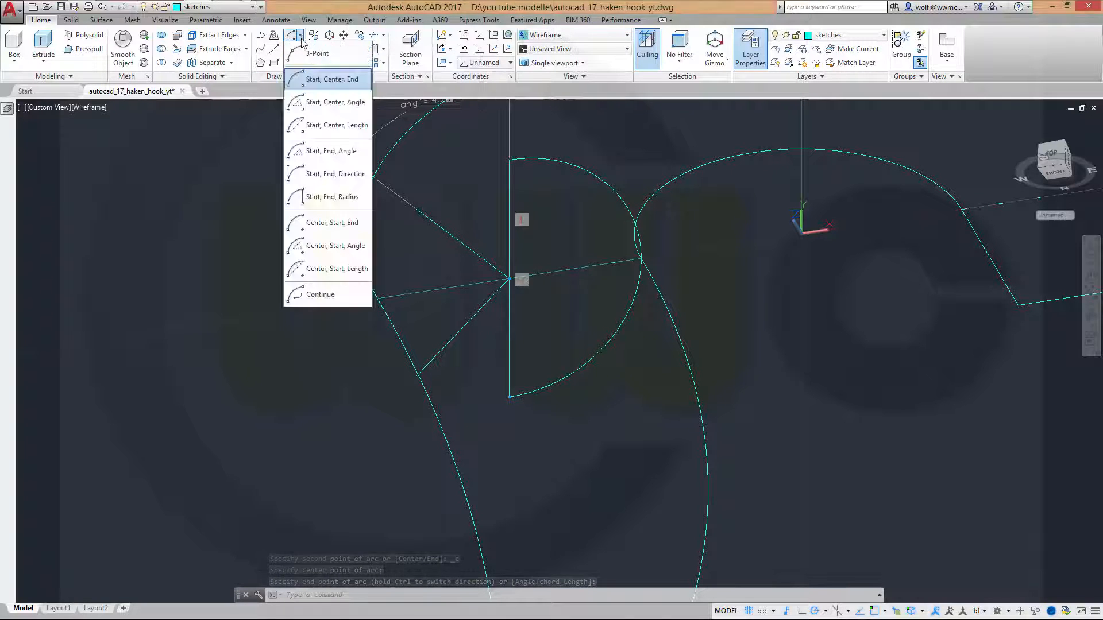
{"action": "left_click", "coordinate": [310, 83]}
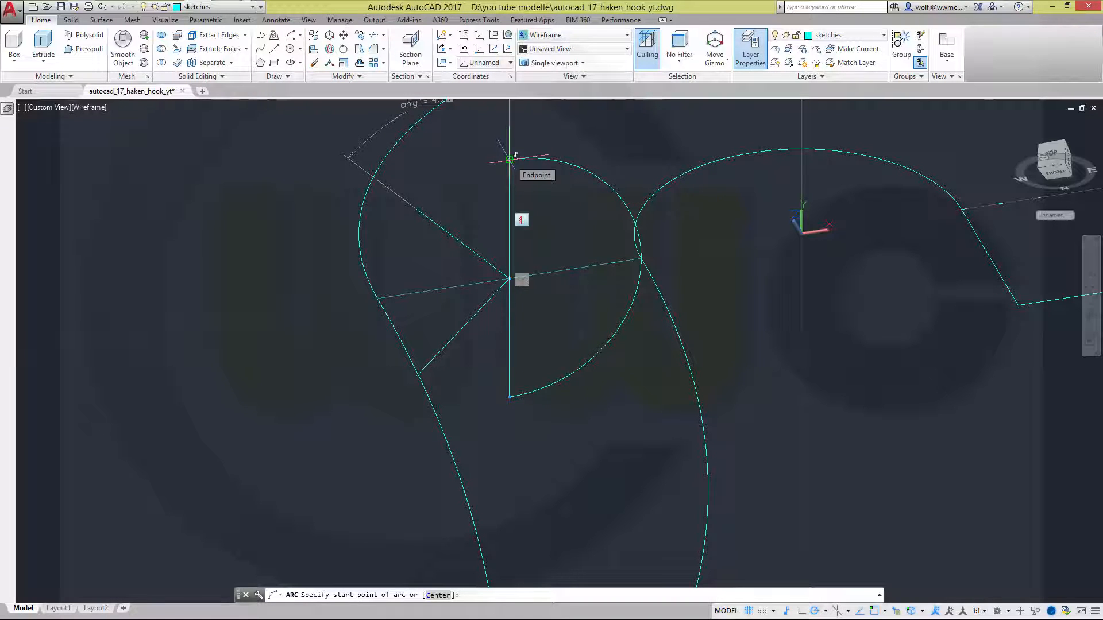
{"action": "left_click", "coordinate": [509, 159]}
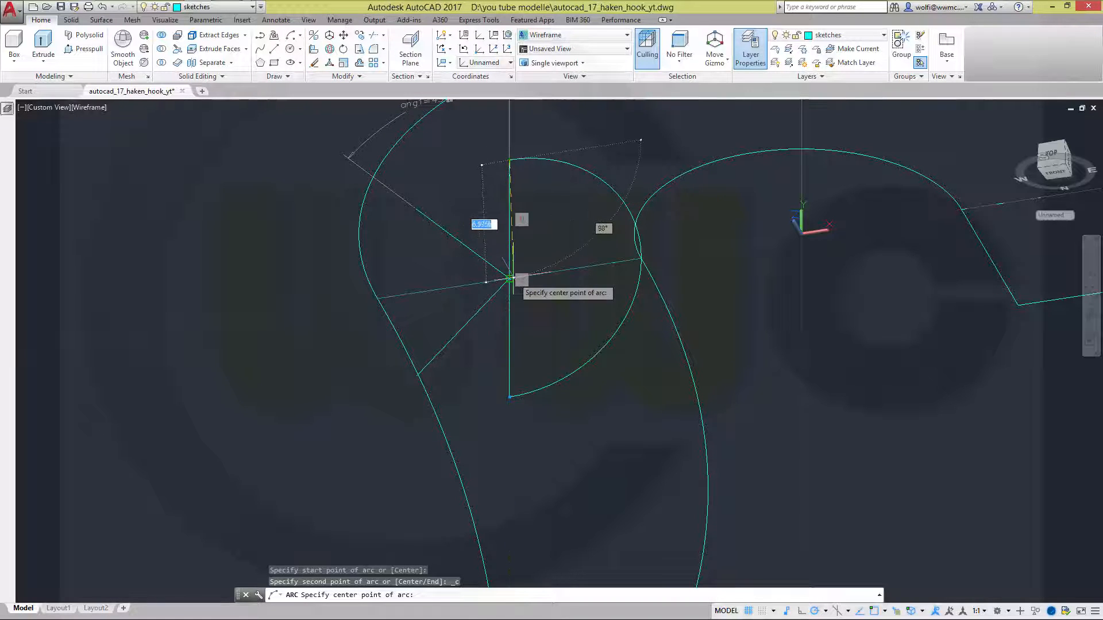
{"action": "left_click", "coordinate": [509, 279]}
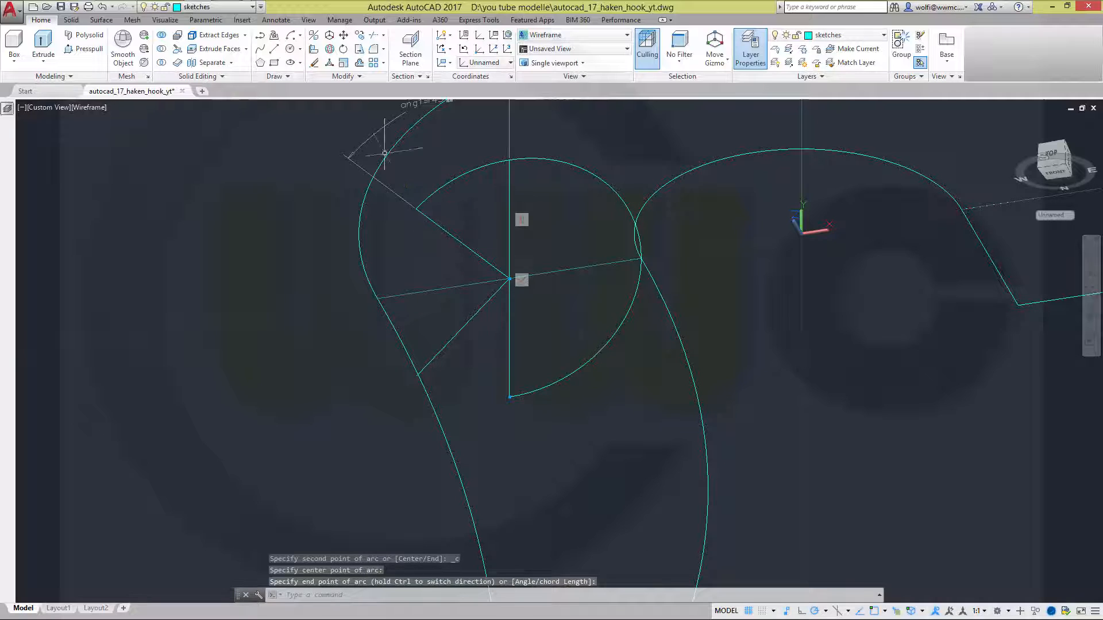
Draw a Start, Center, End arc from the upper slanted line's end to the lower slanted line's end about the same centre.
{"action": "left_click", "coordinate": [300, 37]}
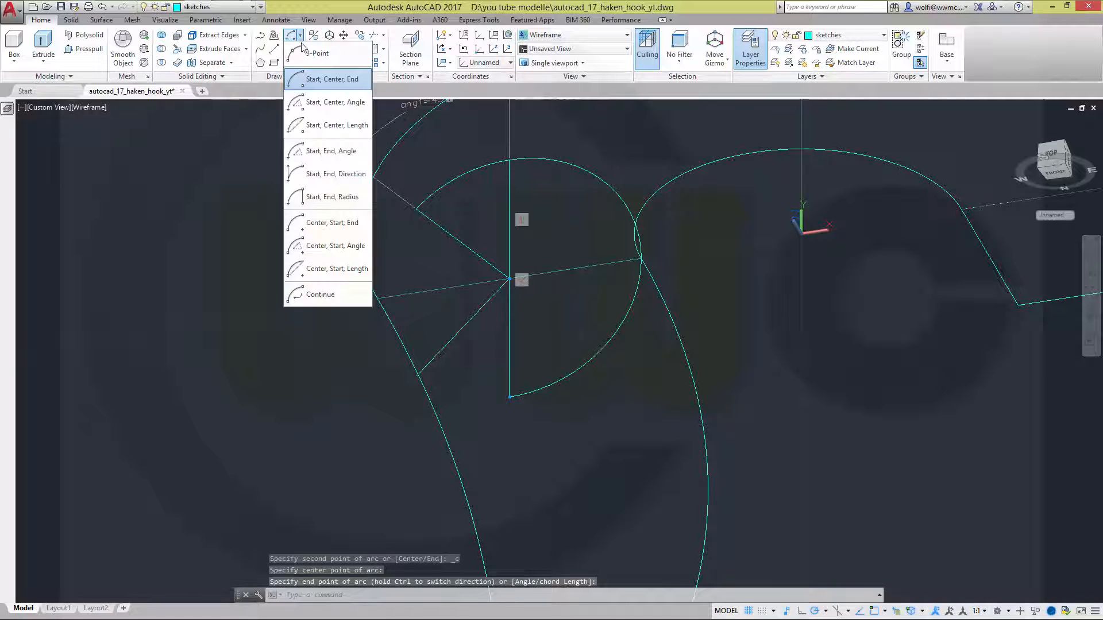
{"action": "left_click", "coordinate": [312, 80]}
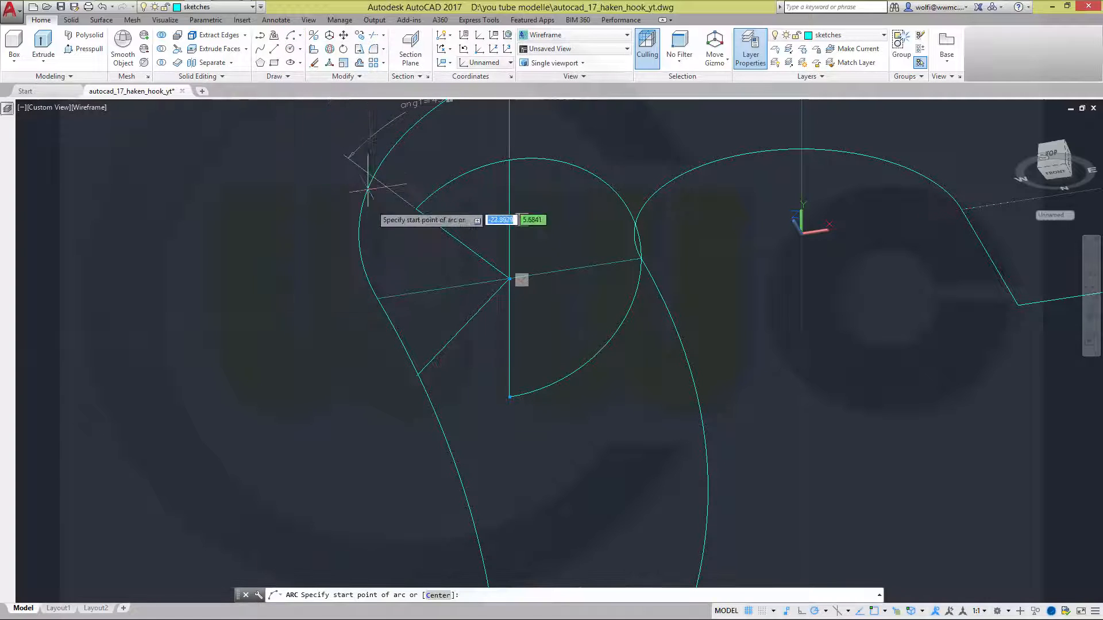
{"action": "left_click", "coordinate": [416, 208]}
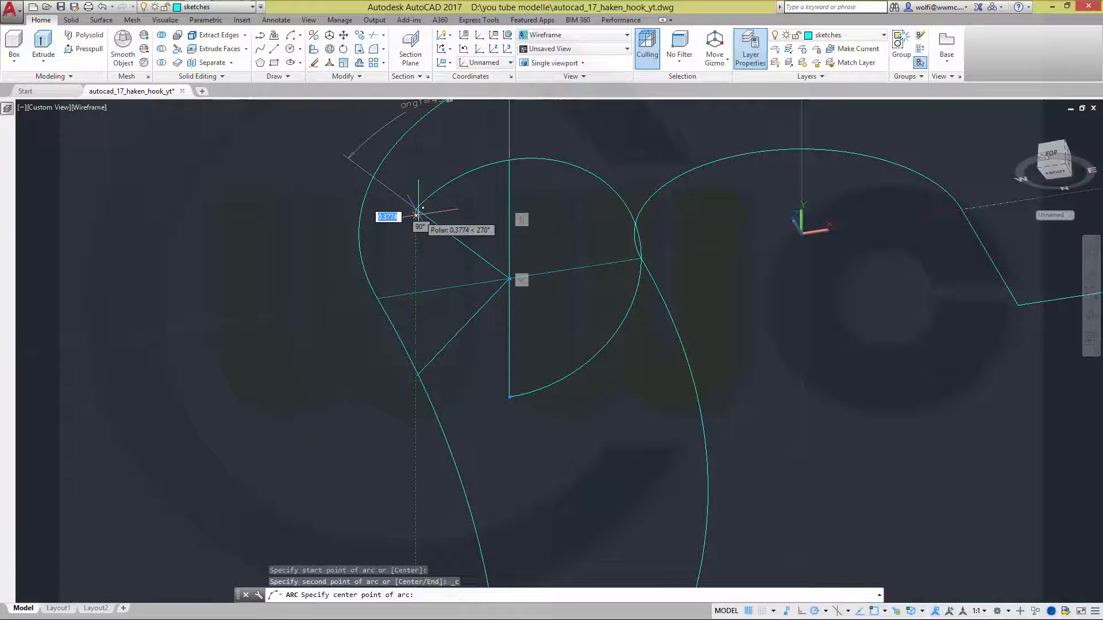
{"action": "left_click", "coordinate": [509, 279]}
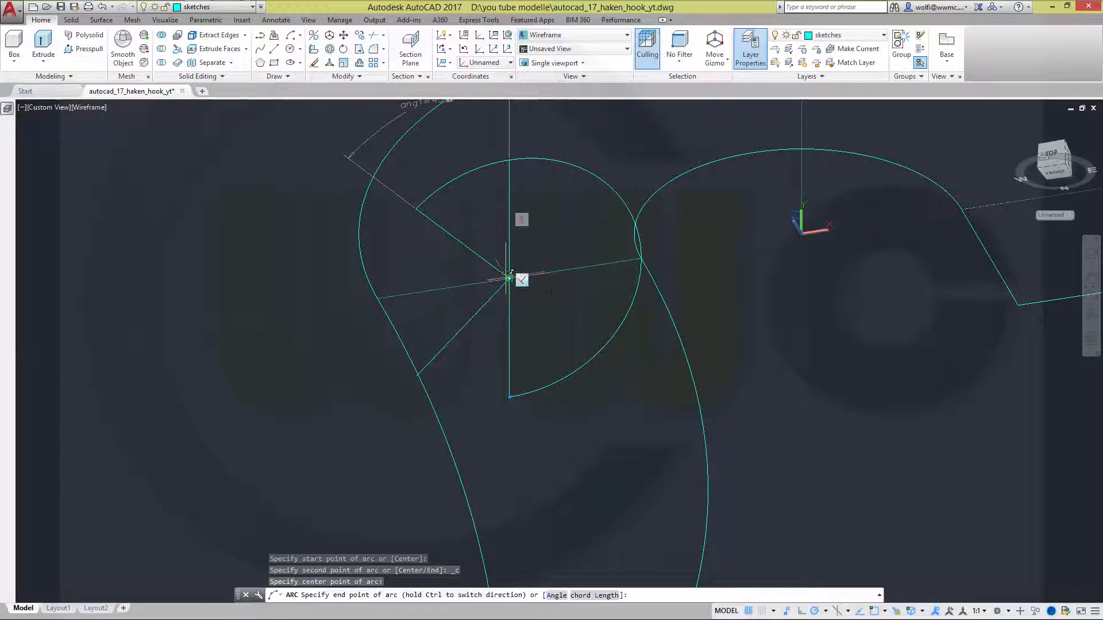
{"action": "left_click", "coordinate": [417, 376]}
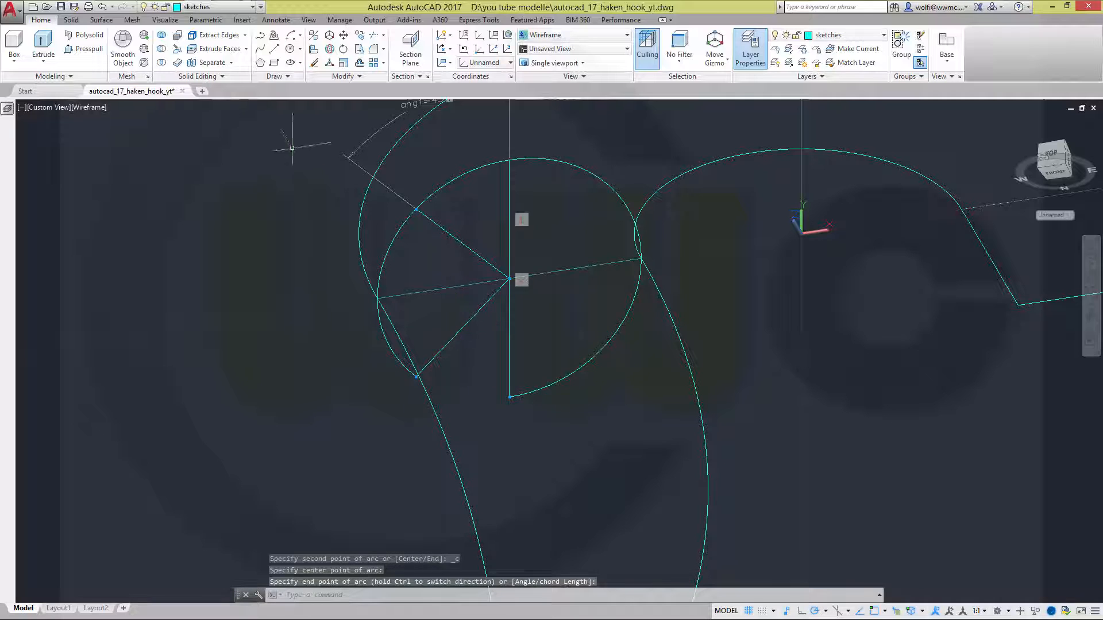
Close the section with a Start, Center, End arc from the lower slanted line's end to the lower vertical line's end.
{"action": "left_click", "coordinate": [300, 40]}
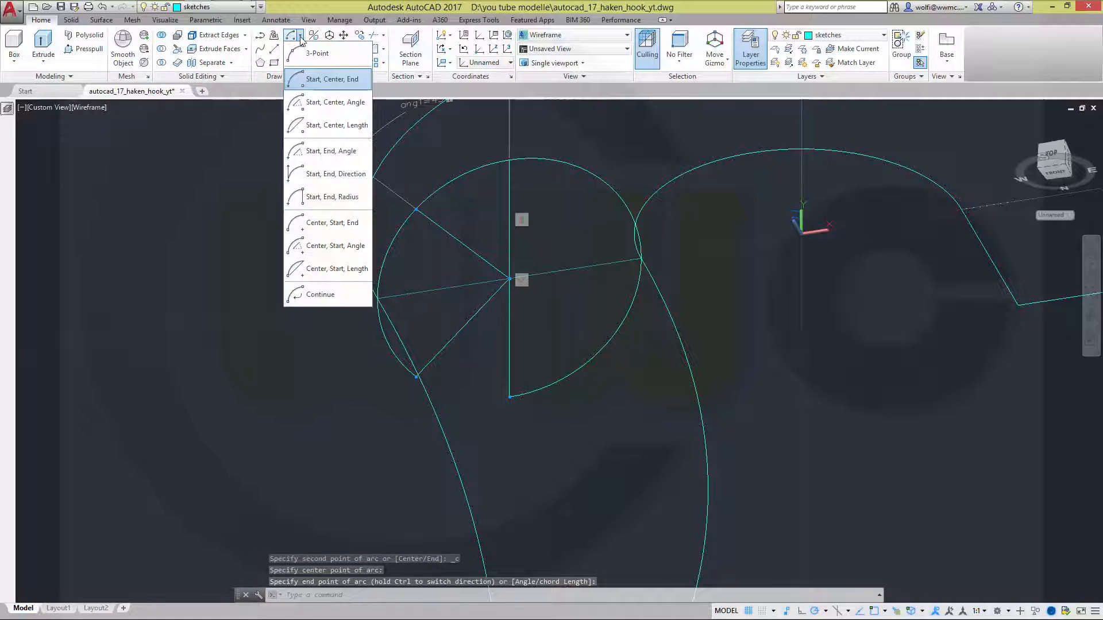
{"action": "left_click", "coordinate": [322, 77]}
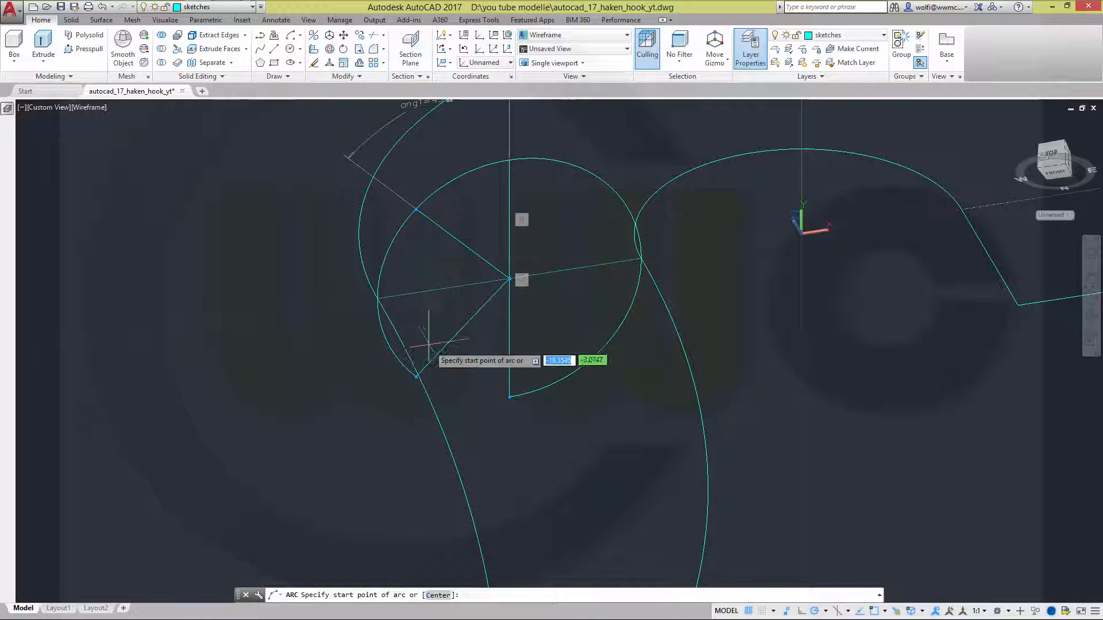
{"action": "left_click", "coordinate": [416, 376]}
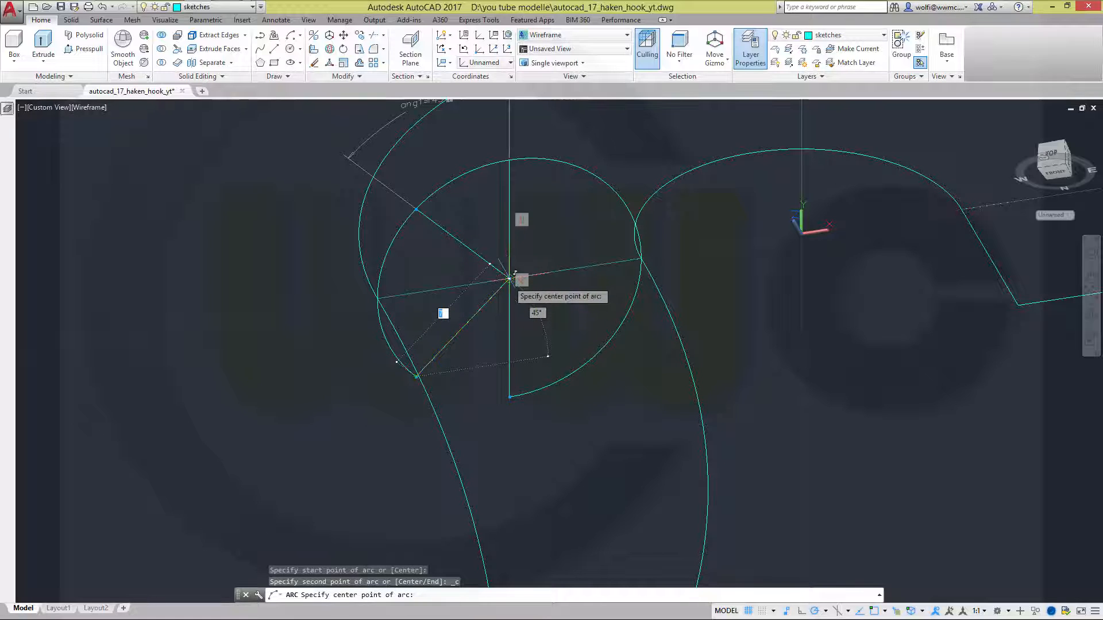
{"action": "left_click", "coordinate": [509, 279]}
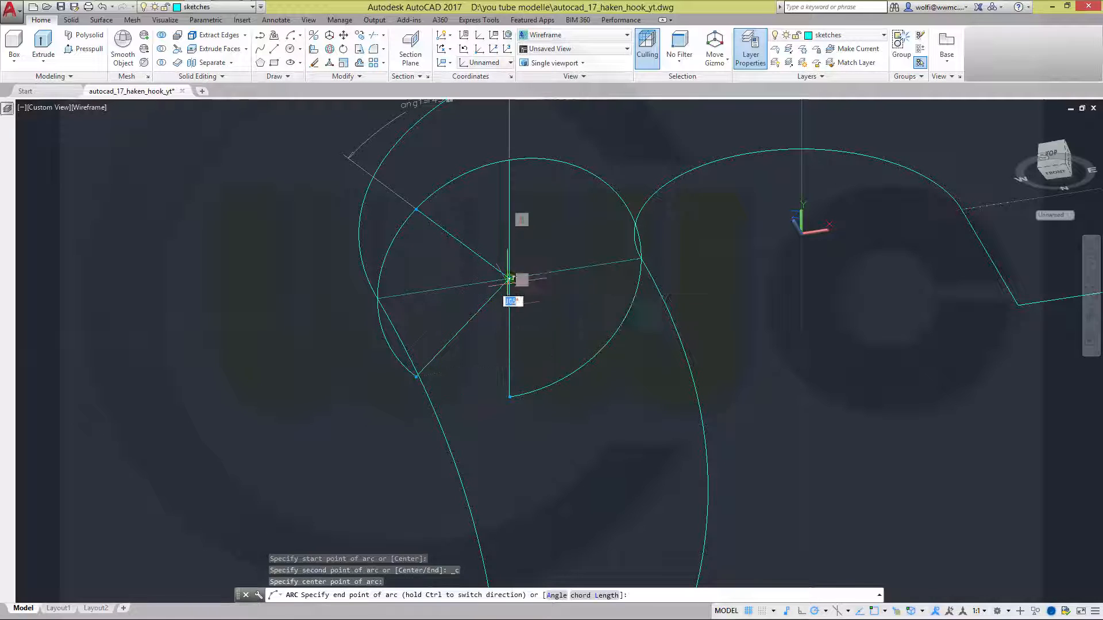
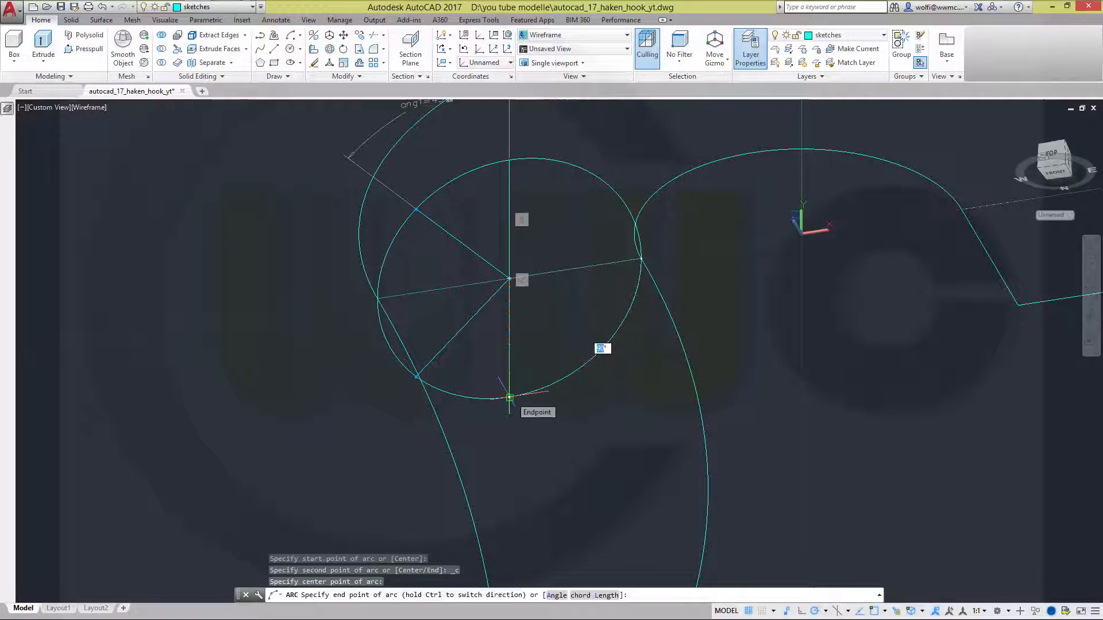
{"action": "left_click", "coordinate": [510, 397]}
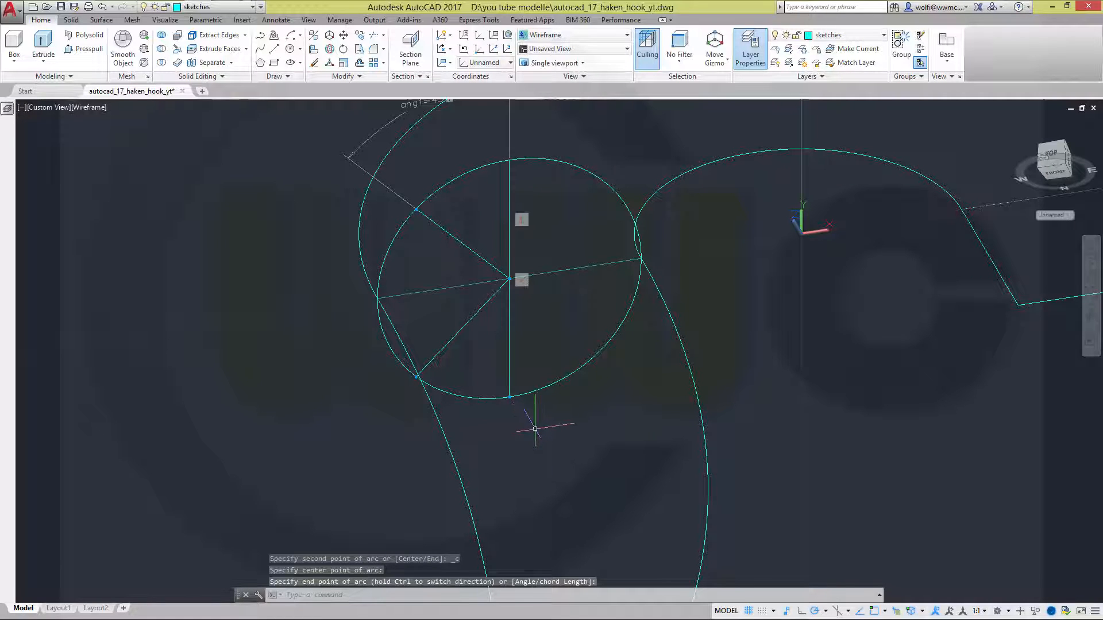
Hide all geometric constraint markers in the drawing.
{"action": "mouse_move", "coordinate": [540, 445]}
{"action": "middle_mouse_down", "text": "shift"}
{"action": "mouse_move", "coordinate": [553, 450]}
{"action": "mouse_move", "coordinate": [557, 342]}
{"action": "mouse_move", "coordinate": [554, 394]}
{"action": "middle_mouse_up", "text": "shift"}
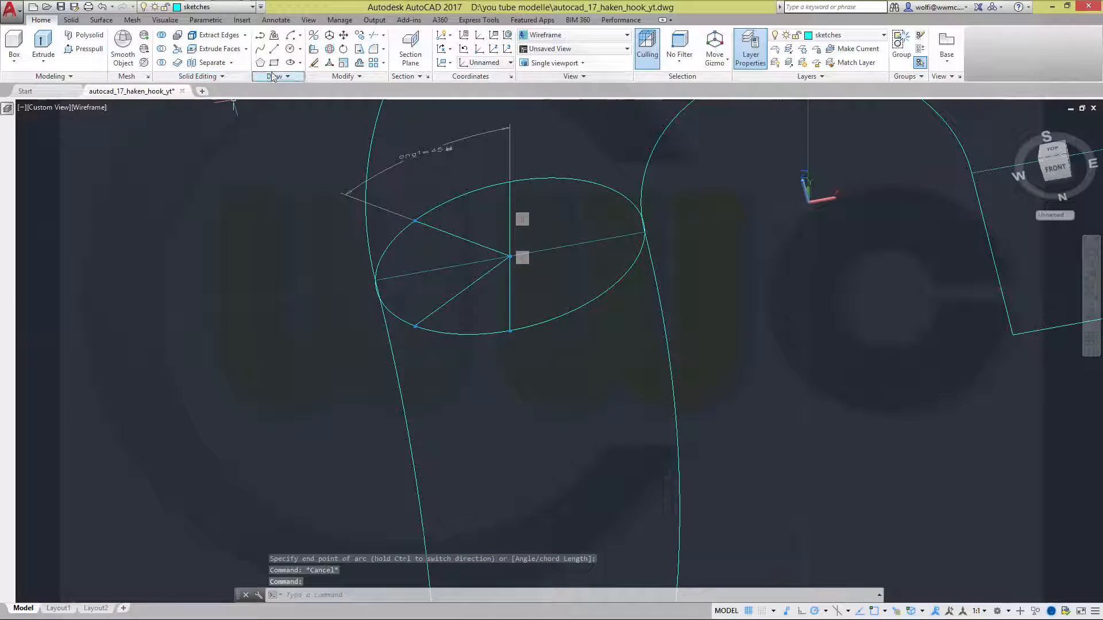
{"action": "left_click", "coordinate": [200, 21]}
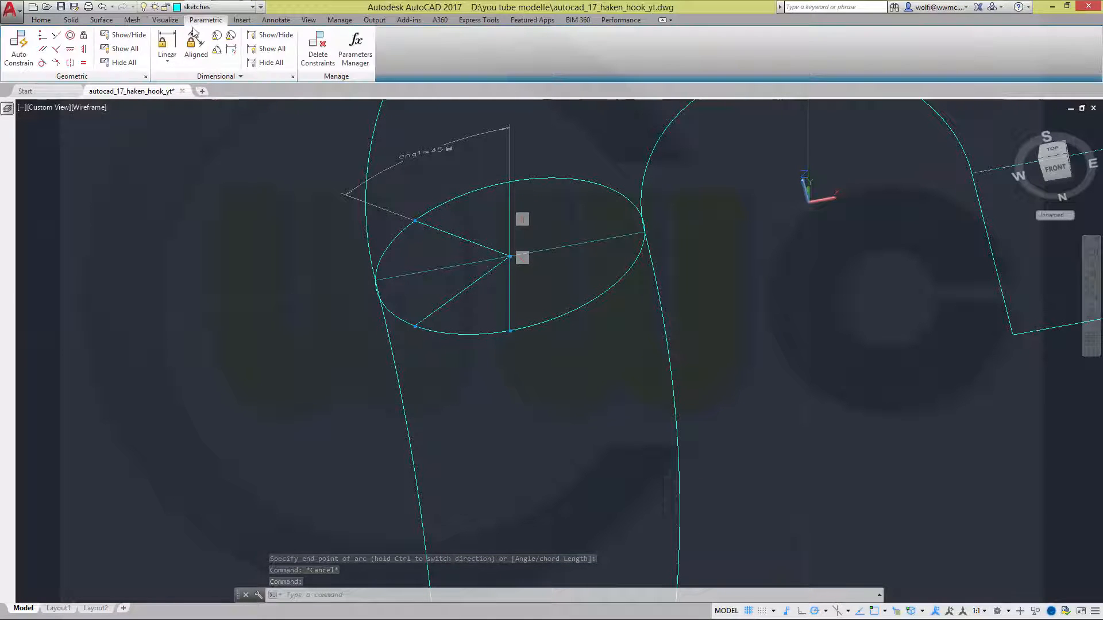
{"action": "left_click", "coordinate": [131, 67]}
Move the UCS origin to the inner corner of the hook profile's straight end, at the start of its closing line.
{"action": "middle_click_drag", "start_coordinate": [591, 367], "coordinate": [650, 380], "text": "shift"}
{"action": "middle_click_drag", "start_coordinate": [747, 412], "coordinate": [453, 583]}
{"action": "middle_click_drag", "start_coordinate": [553, 455], "coordinate": [457, 543]}
{"action": "mouse_move", "coordinate": [425, 487]}
{"action": "middle_mouse_down", "text": "shift"}
{"action": "mouse_move", "coordinate": [450, 406]}
{"action": "mouse_move", "coordinate": [453, 448]}
{"action": "mouse_move", "coordinate": [442, 342]}
{"action": "mouse_move", "coordinate": [495, 259]}
{"action": "middle_mouse_up", "text": "shift"}
{"action": "middle_click_drag", "start_coordinate": [449, 297], "coordinate": [446, 319], "text": "shift"}
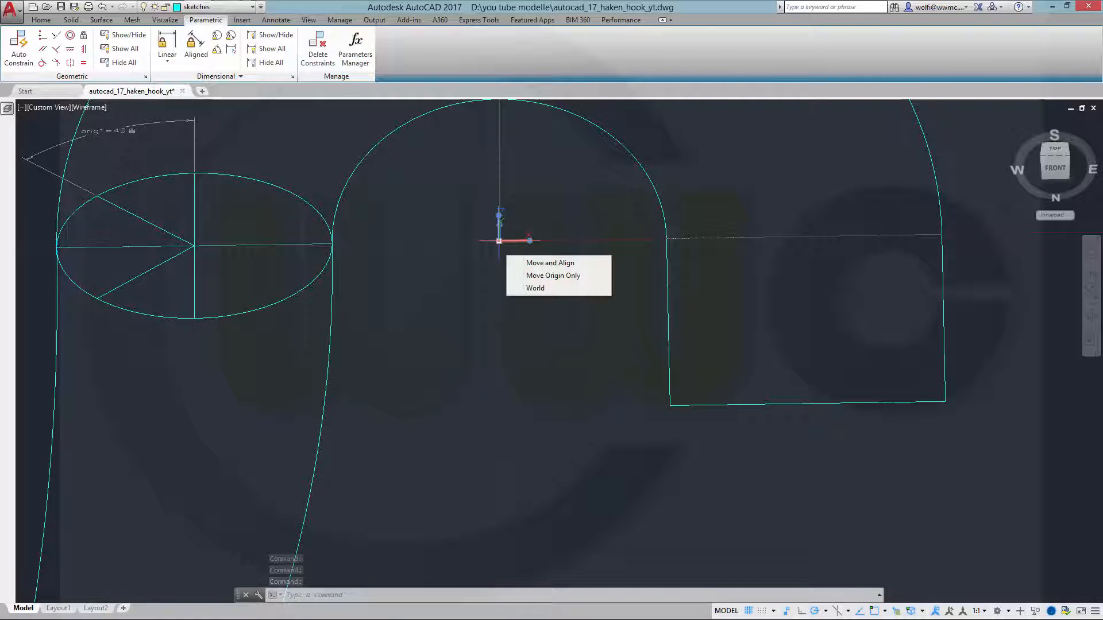
{"action": "left_click", "coordinate": [498, 240]}
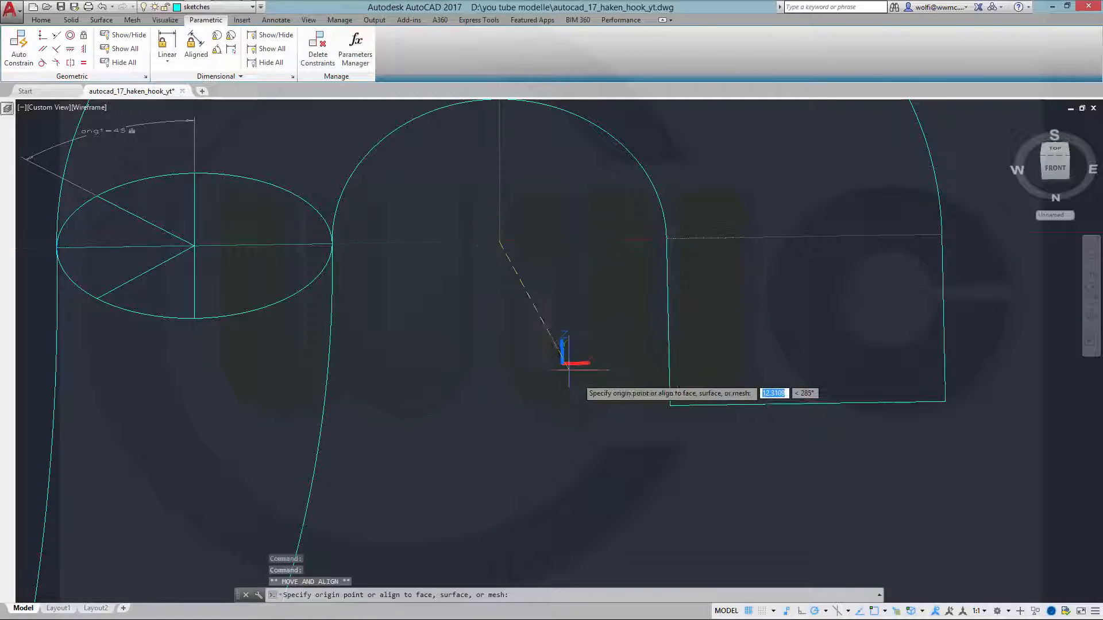
{"action": "key", "text": "Down"}
{"action": "left_click", "coordinate": [670, 405]}
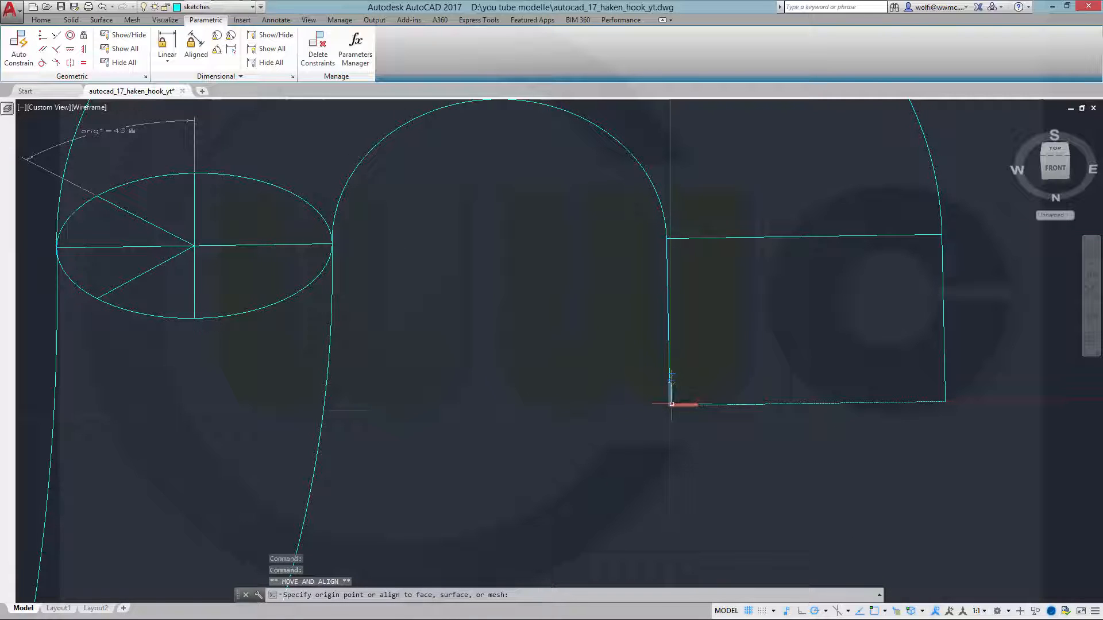
{"action": "left_click", "coordinate": [671, 404]}
{"action": "mouse_move", "coordinate": [542, 357]}
{"action": "middle_mouse_down", "text": "shift"}
{"action": "mouse_move", "coordinate": [509, 192]}
{"action": "mouse_move", "coordinate": [446, 221]}
{"action": "mouse_move", "coordinate": [496, 239]}
{"action": "mouse_move", "coordinate": [524, 328]}
{"action": "mouse_move", "coordinate": [527, 384]}
{"action": "mouse_move", "coordinate": [539, 277]}
{"action": "middle_mouse_up", "text": "shift"}
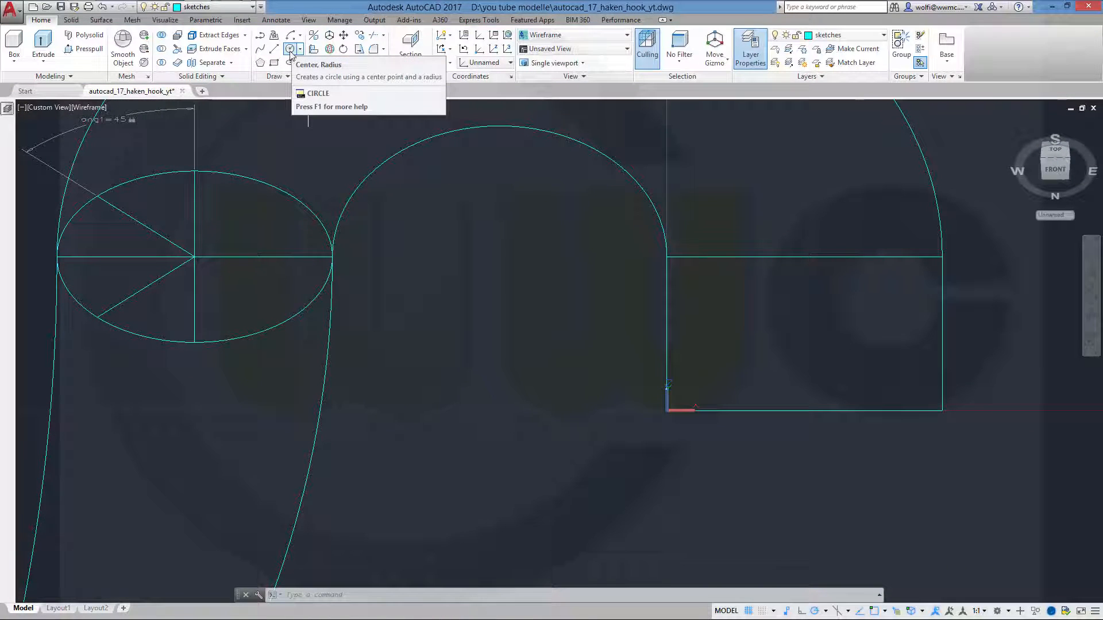
Draw a circle centred on the midpoint of the straight end's closing line, with its radius reaching that line's outer endpoint.
{"action": "left_click", "coordinate": [290, 50]}
{"action": "right_click", "coordinate": [521, 362], "text": "shift"}
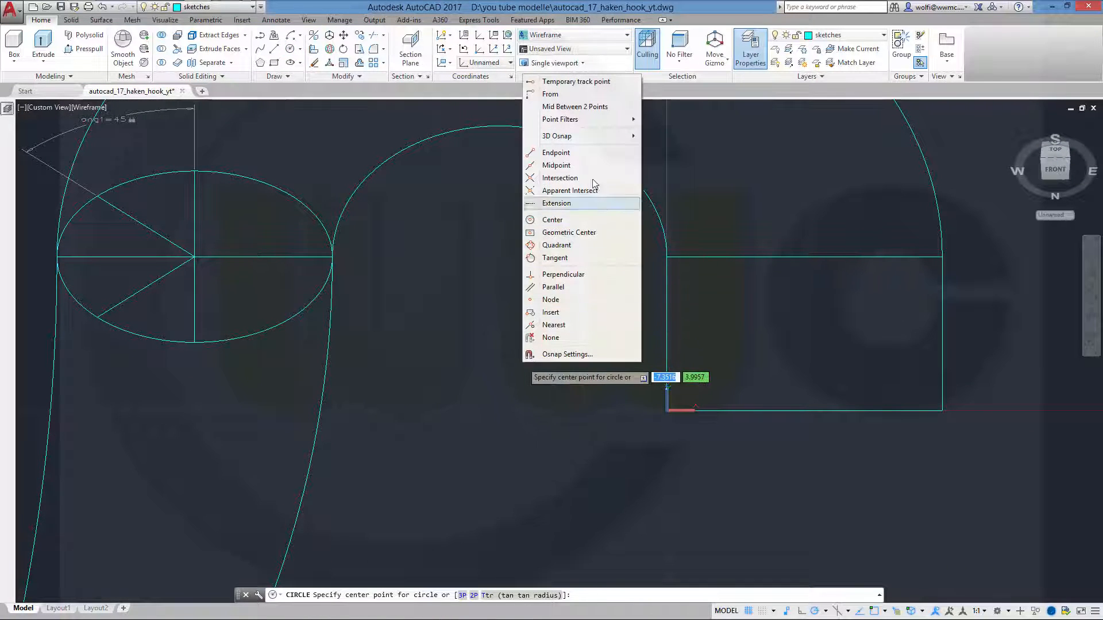
{"action": "left_click", "coordinate": [576, 166]}
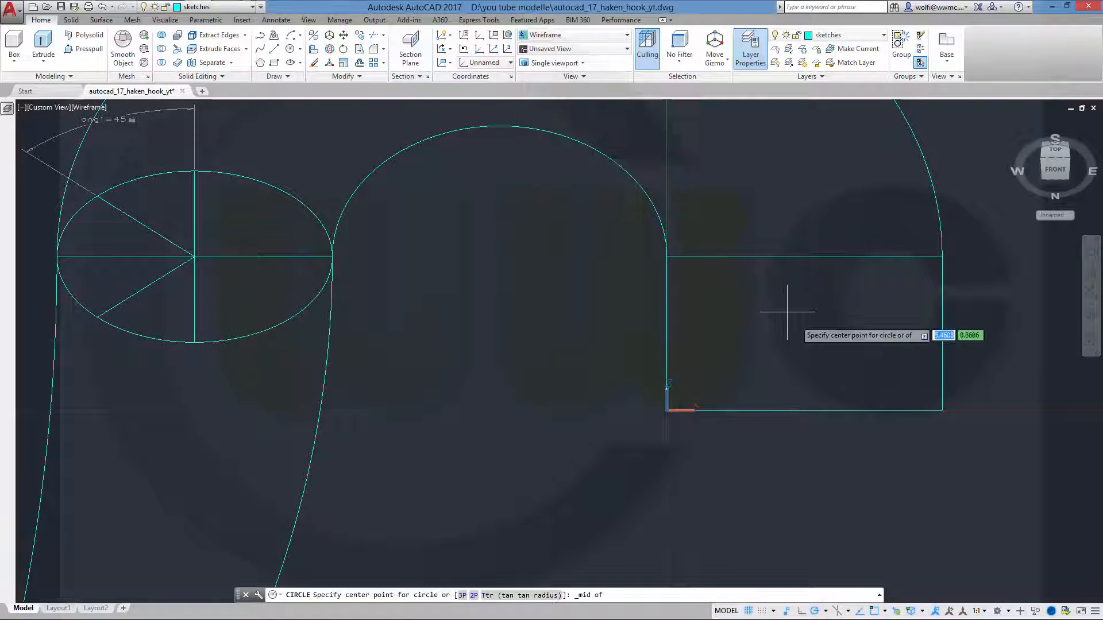
{"action": "left_click", "coordinate": [823, 406]}
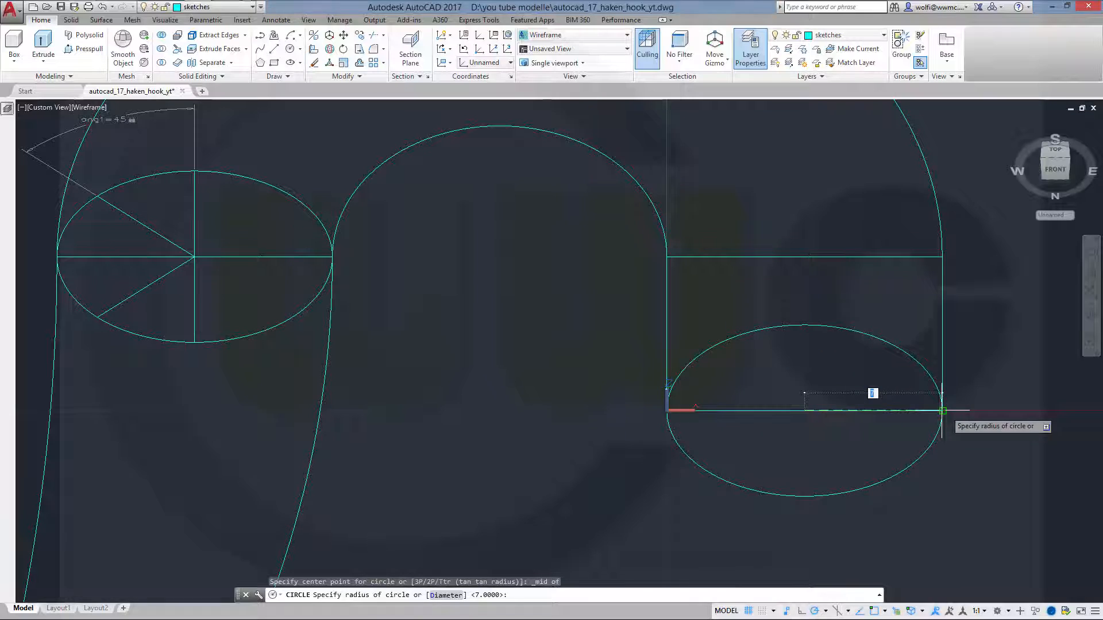
{"action": "left_click", "coordinate": [942, 410]}
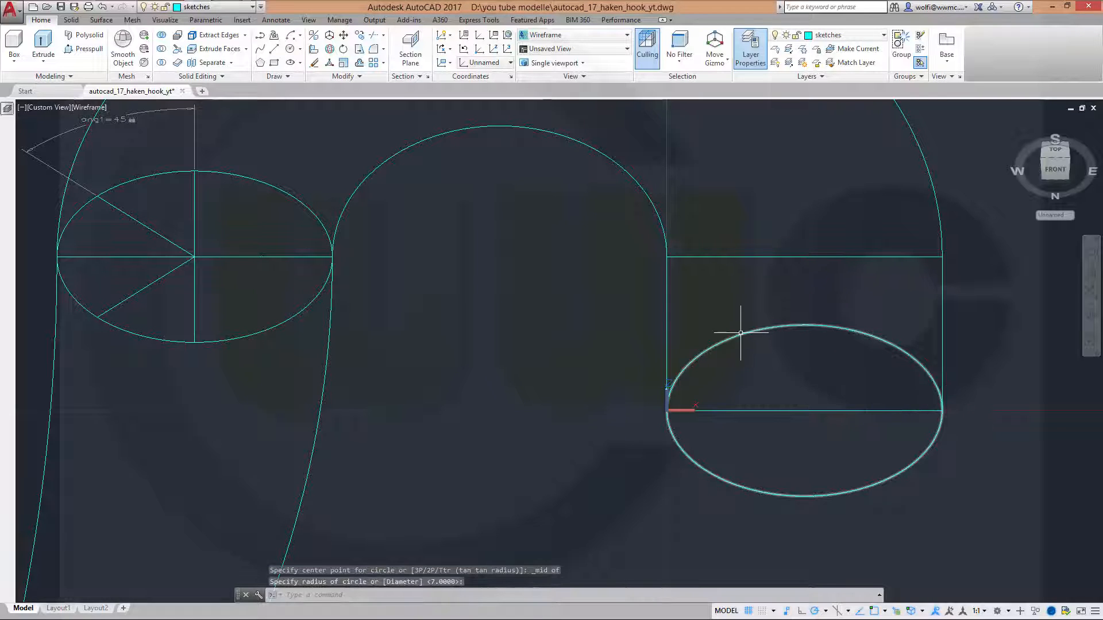
Draw a vertical line from the centre of the straight end's circle upward past the circle's upper edge.
{"action": "left_click", "coordinate": [274, 49]}
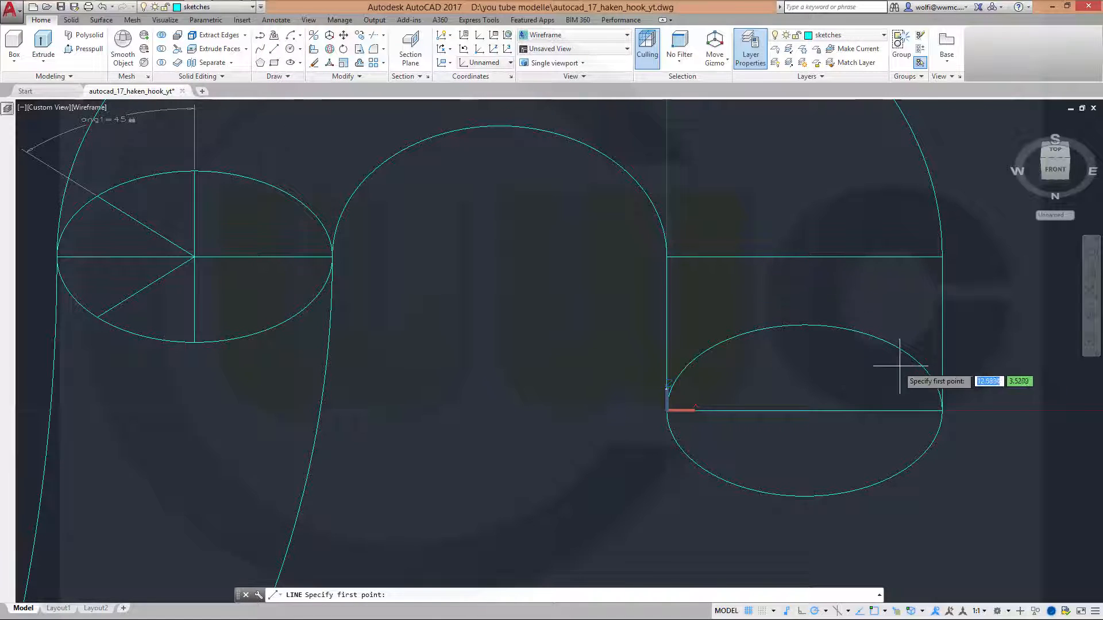
{"action": "left_click", "coordinate": [804, 411]}
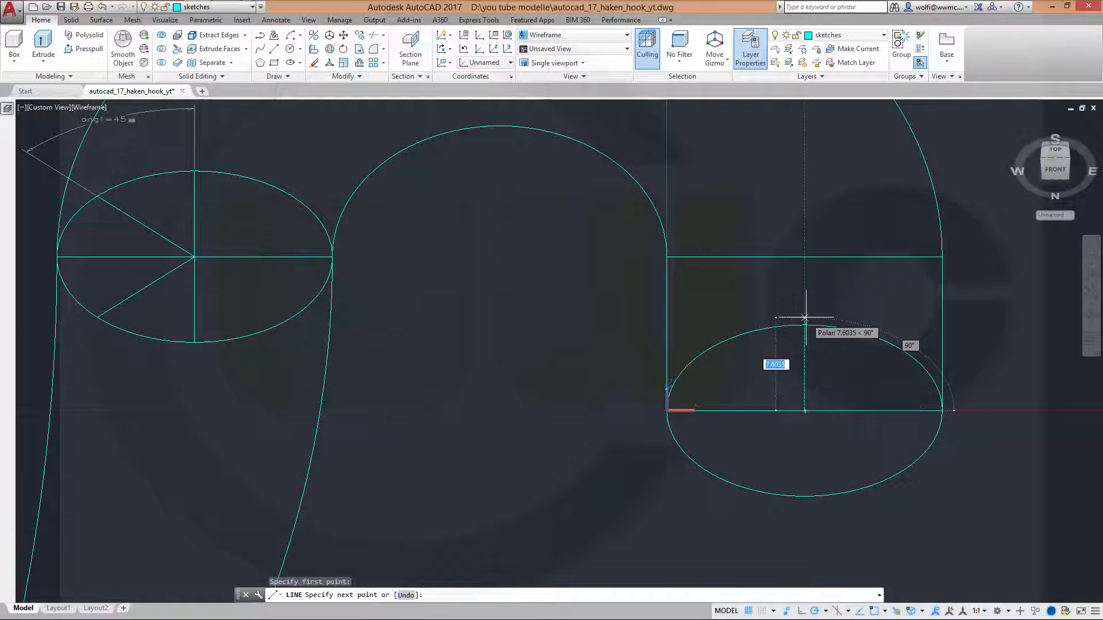
{"action": "left_click", "coordinate": [804, 297]}
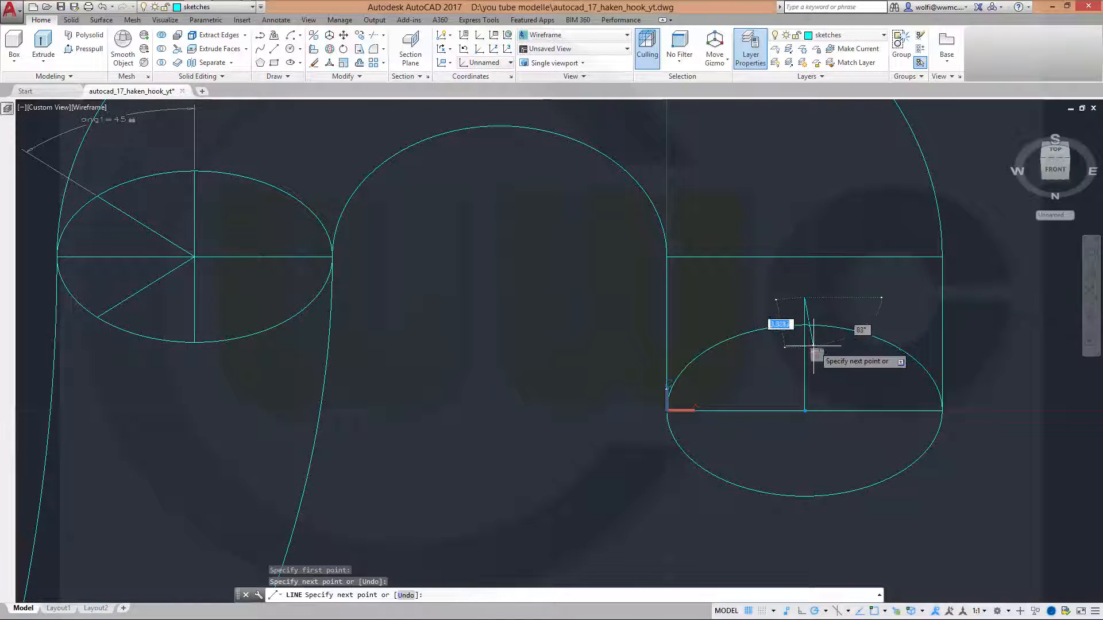
{"action": "key", "text": "Return"}
{"action": "key", "text": "Return"}
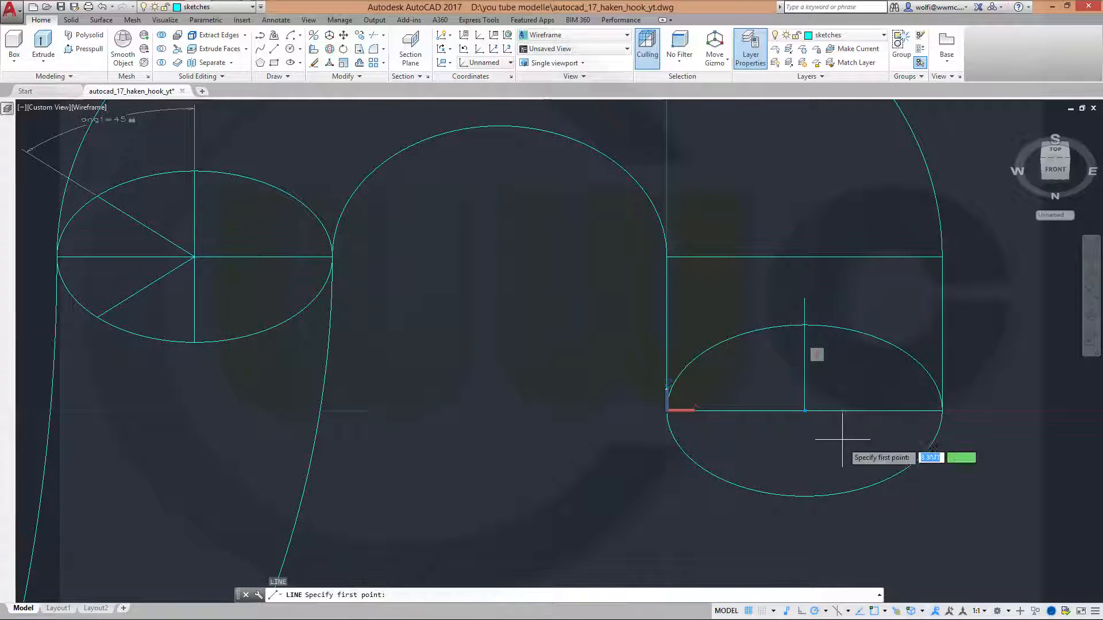
{"action": "left_click", "coordinate": [842, 496]}
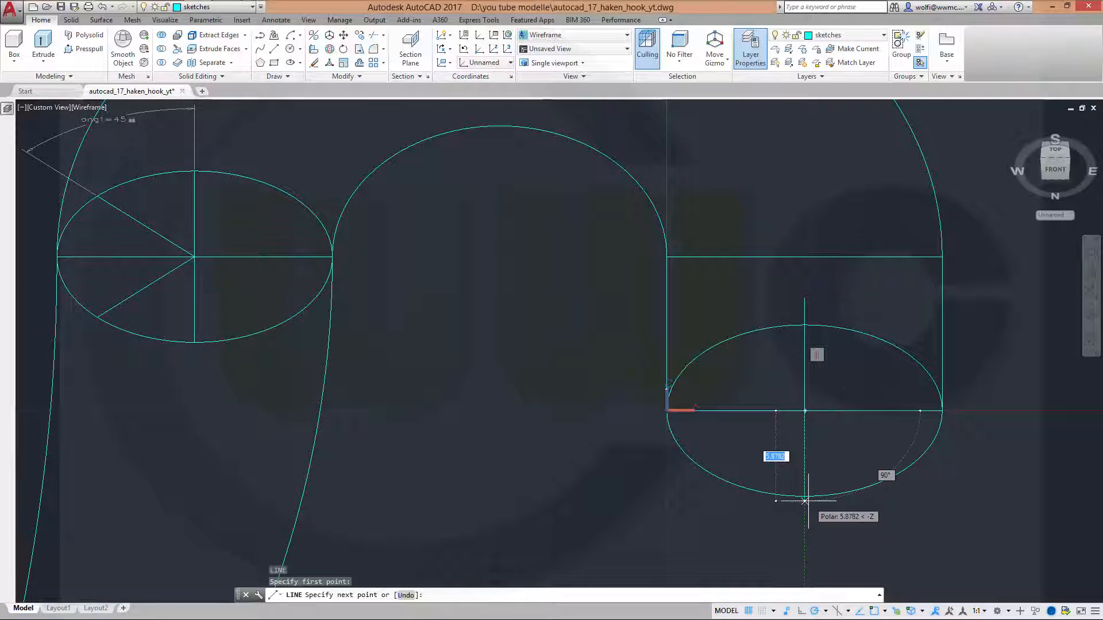
{"action": "left_click", "coordinate": [805, 501]}
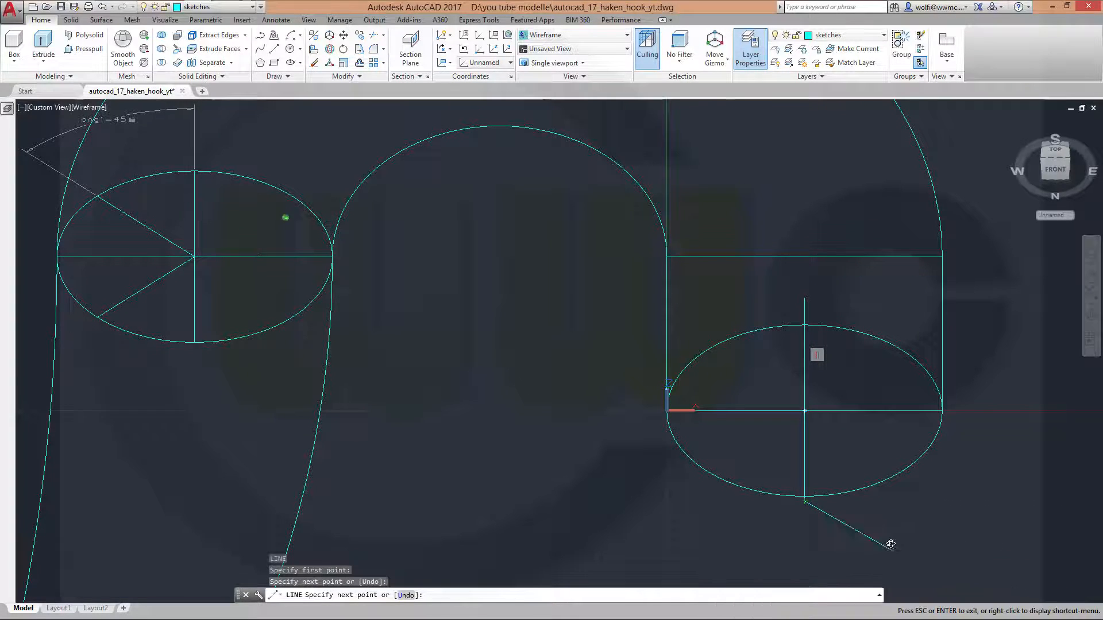
{"action": "mouse_move", "coordinate": [890, 544]}
{"action": "middle_mouse_down", "text": "shift"}
{"action": "mouse_move", "coordinate": [835, 425]}
{"action": "mouse_move", "coordinate": [827, 507]}
{"action": "mouse_move", "coordinate": [845, 555]}
{"action": "middle_mouse_up", "text": "shift"}
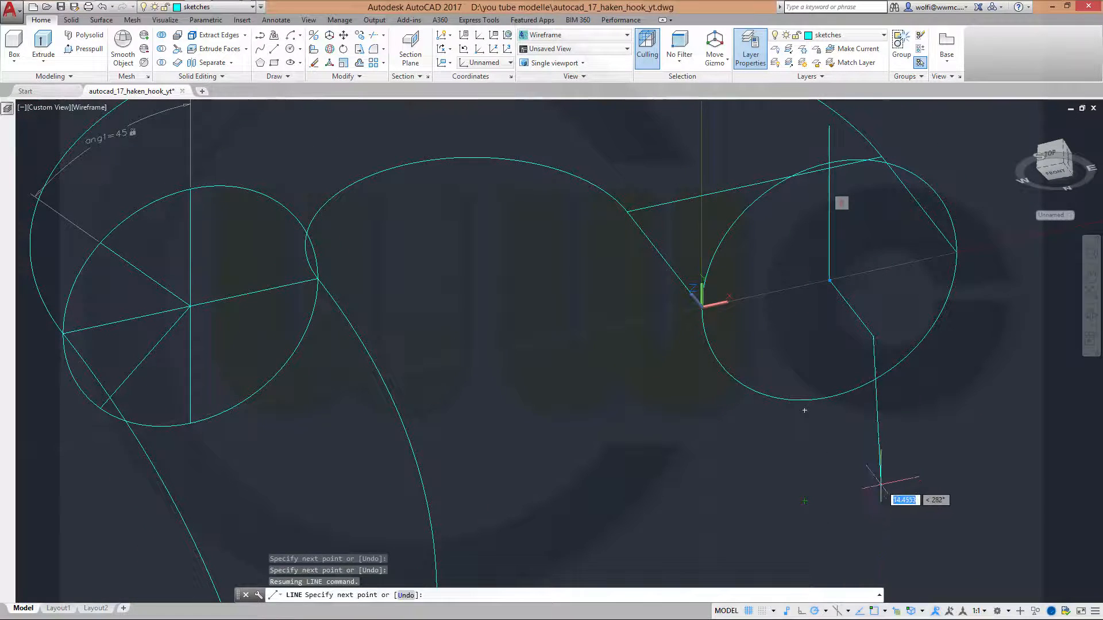
{"action": "key", "text": "Escape"}
{"action": "left_click", "coordinate": [867, 325]}
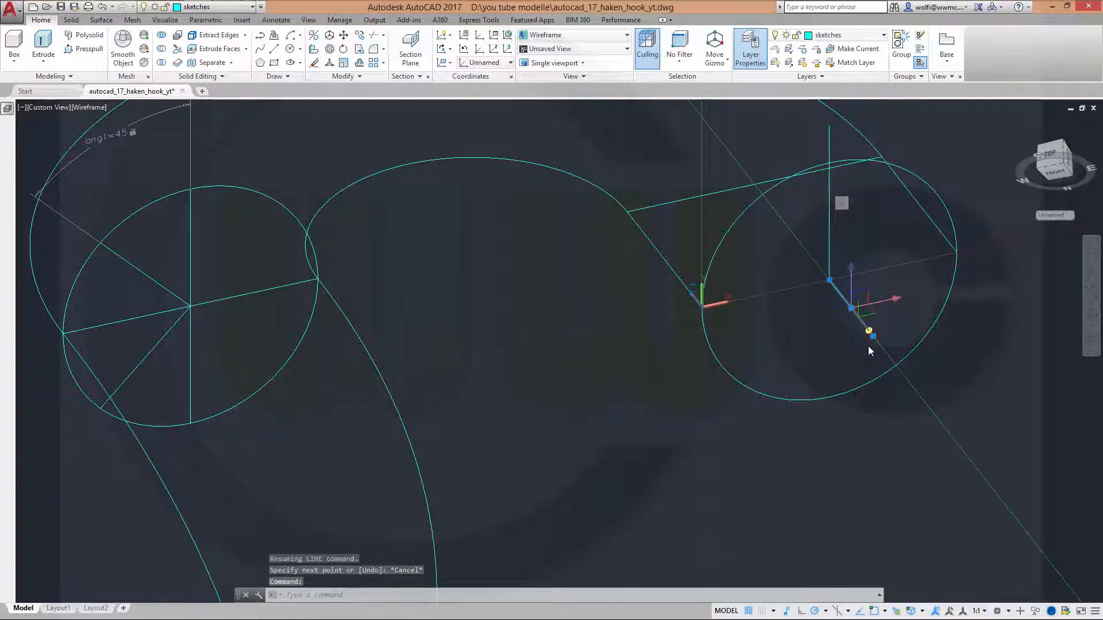
{"action": "key", "text": "Delete"}
Draw a vertical line from the centre of the straight end's circle down to the circle's lower edge.
{"action": "middle_click_drag", "start_coordinate": [750, 286], "coordinate": [775, 201], "text": "shift"}
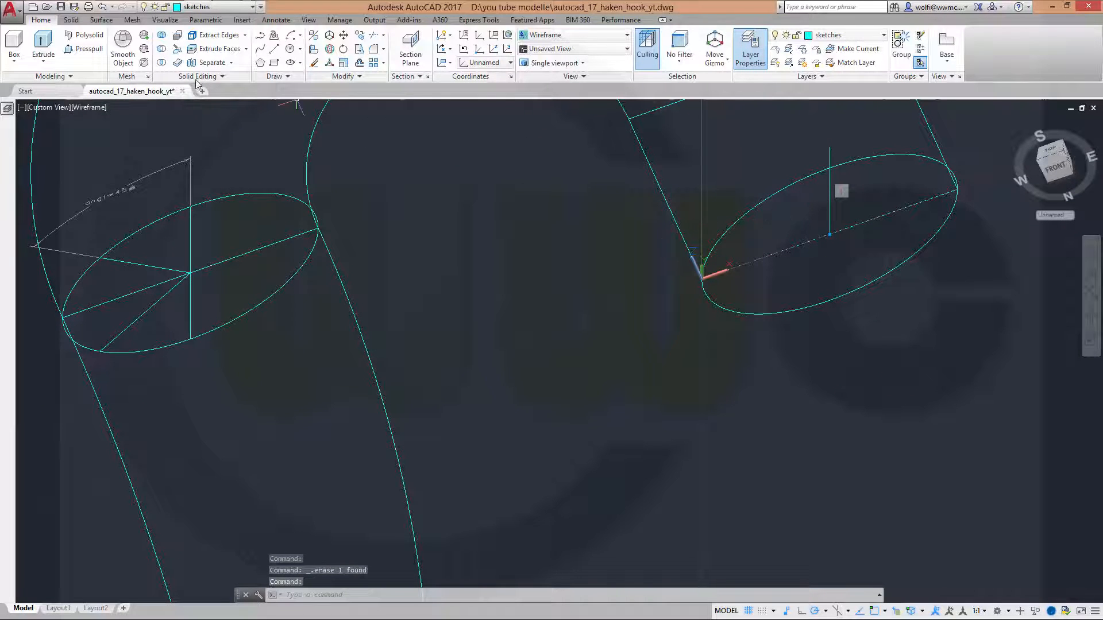
{"action": "key", "text": "Return"}
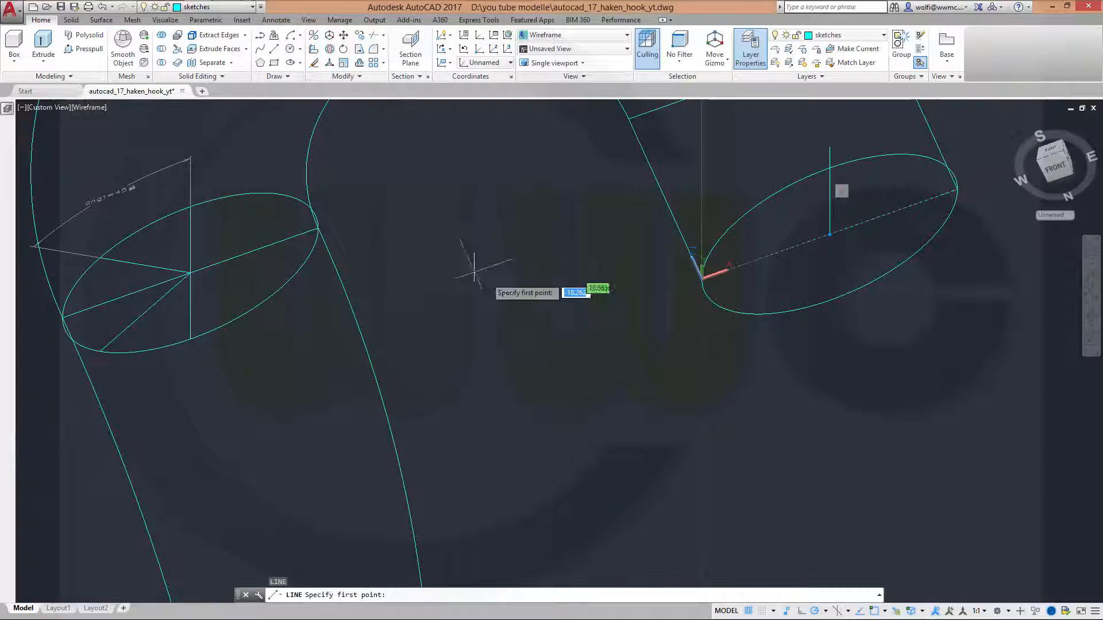
{"action": "left_click", "coordinate": [829, 234]}
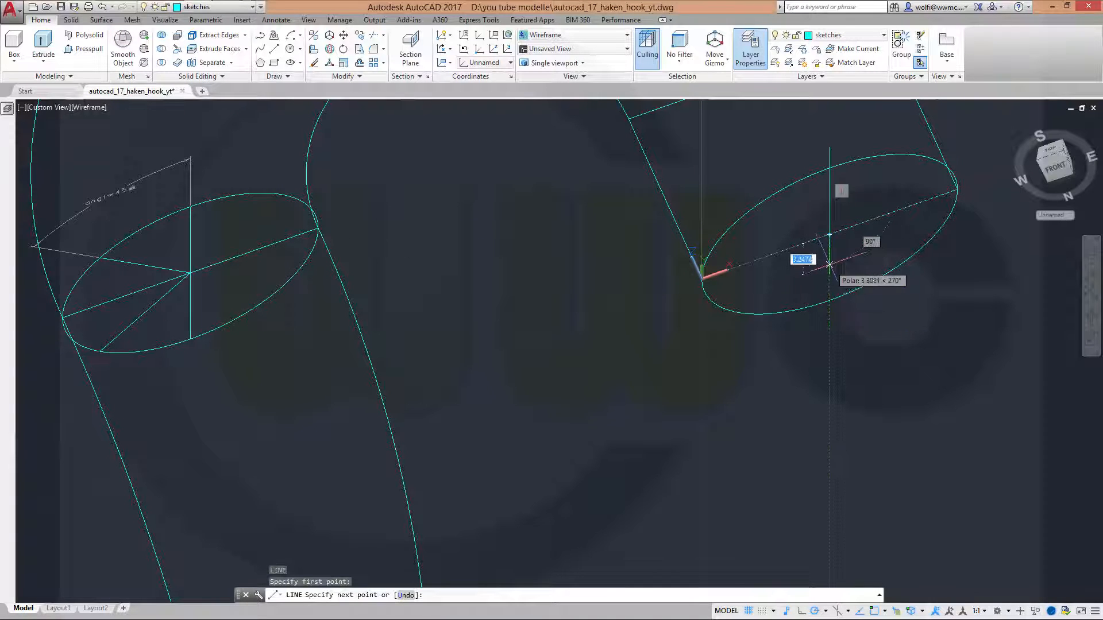
{"action": "left_click", "coordinate": [829, 300]}
{"action": "key", "text": "Escape"}
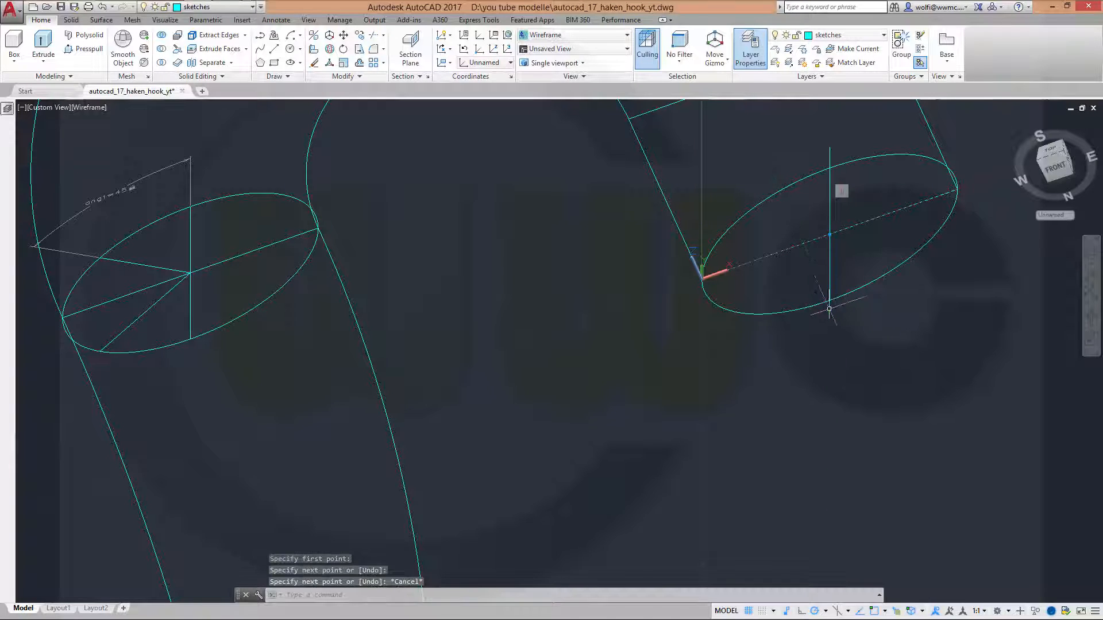
Draw two slanted lines from the circle's centre past its outer side, one towards the lower right and one towards the upper right.
{"action": "key", "text": "Return"}
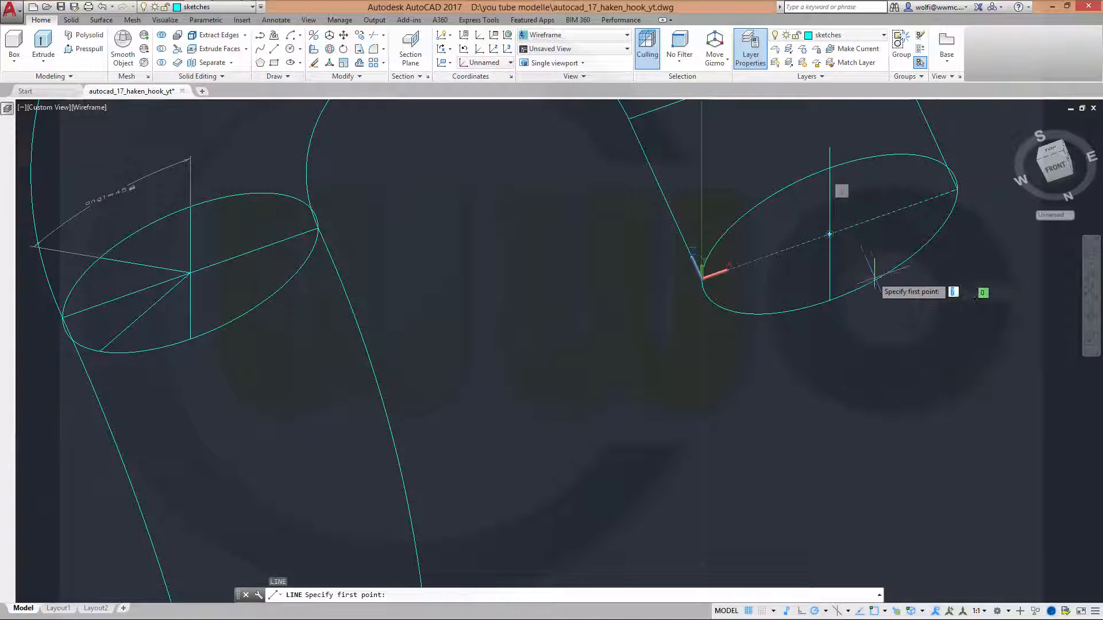
{"action": "left_click", "coordinate": [830, 234]}
{"action": "left_click", "coordinate": [930, 255]}
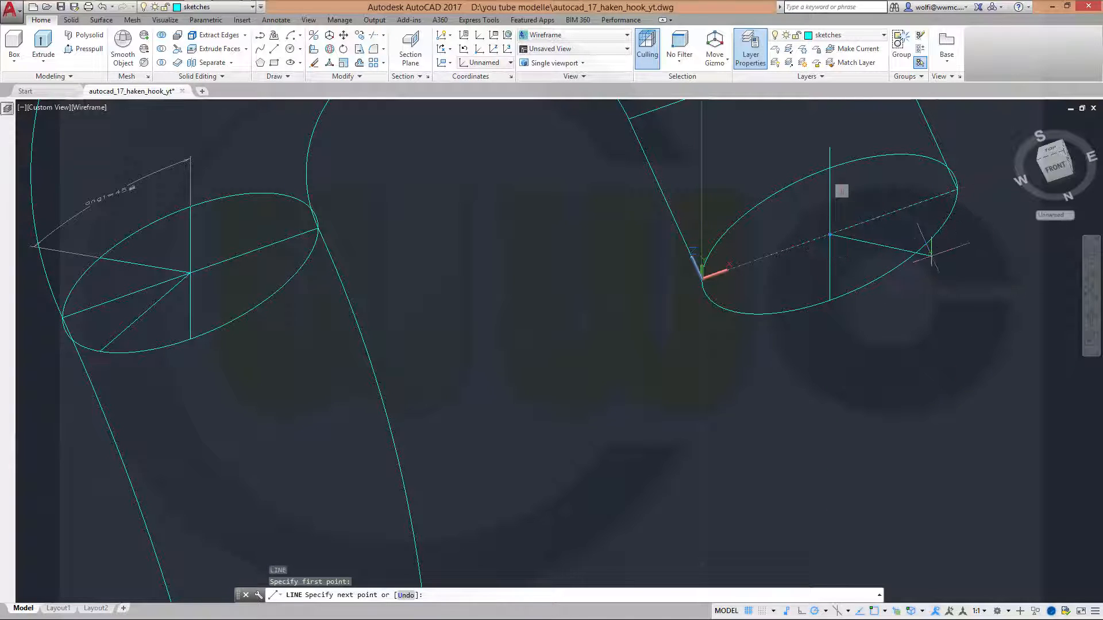
{"action": "key", "text": "Return"}
{"action": "key", "text": "Return"}
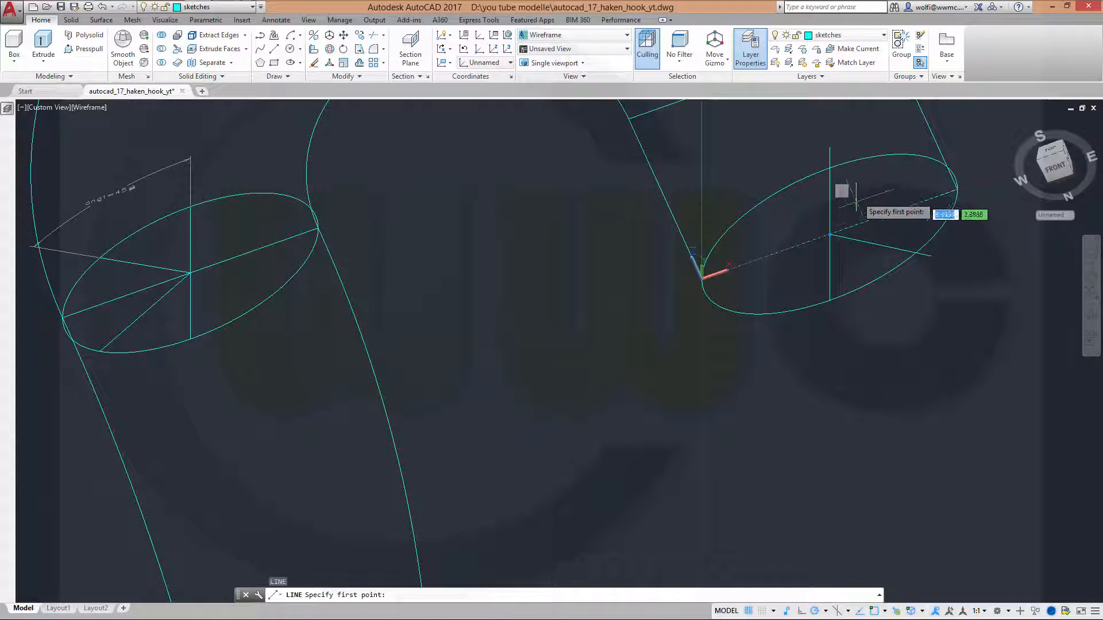
{"action": "left_click", "coordinate": [882, 156]}
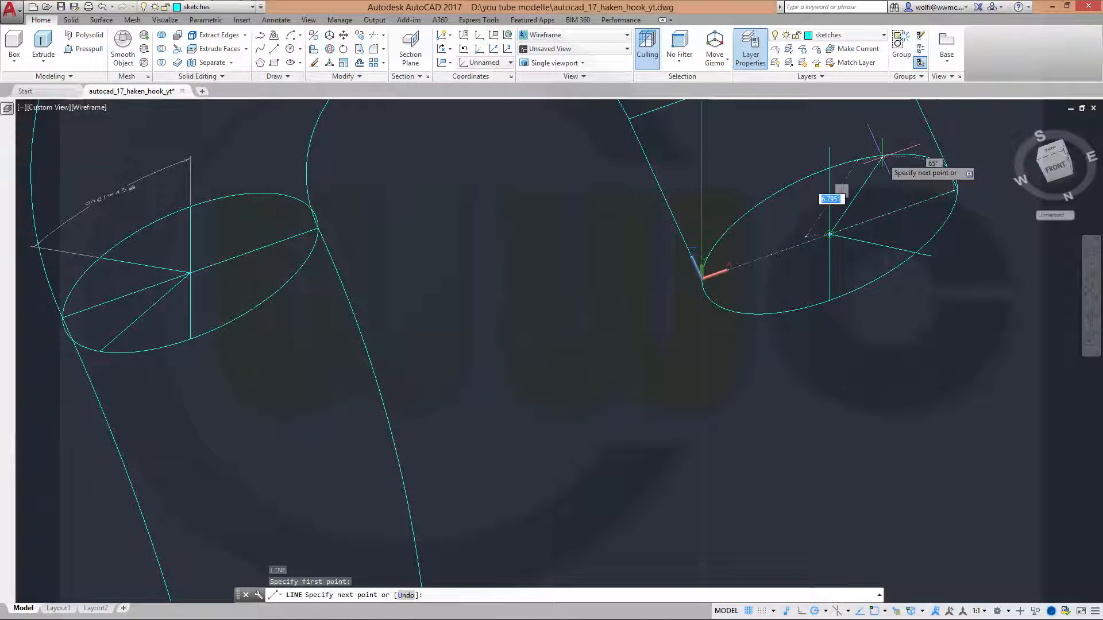
{"action": "left_click", "coordinate": [914, 132]}
{"action": "key", "text": "Escape"}
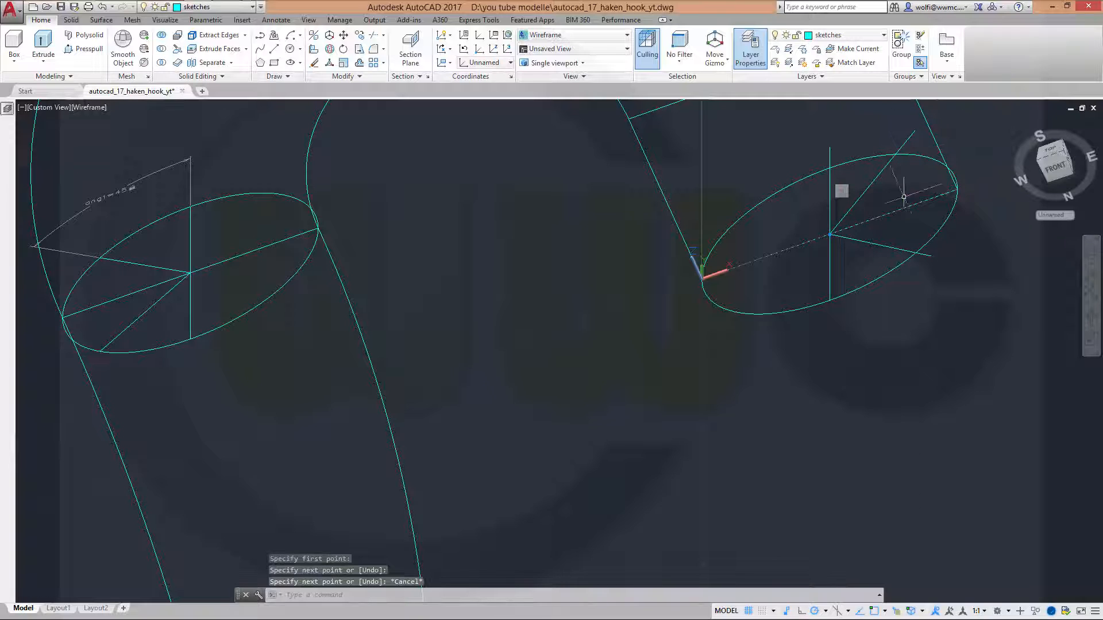
Trim the ends of the upper vertical line and both slanted lines that stick out beyond the circle, using the circle as cutting edge.
{"action": "middle_click_drag", "start_coordinate": [883, 277], "coordinate": [281, 230], "text": "shift"}
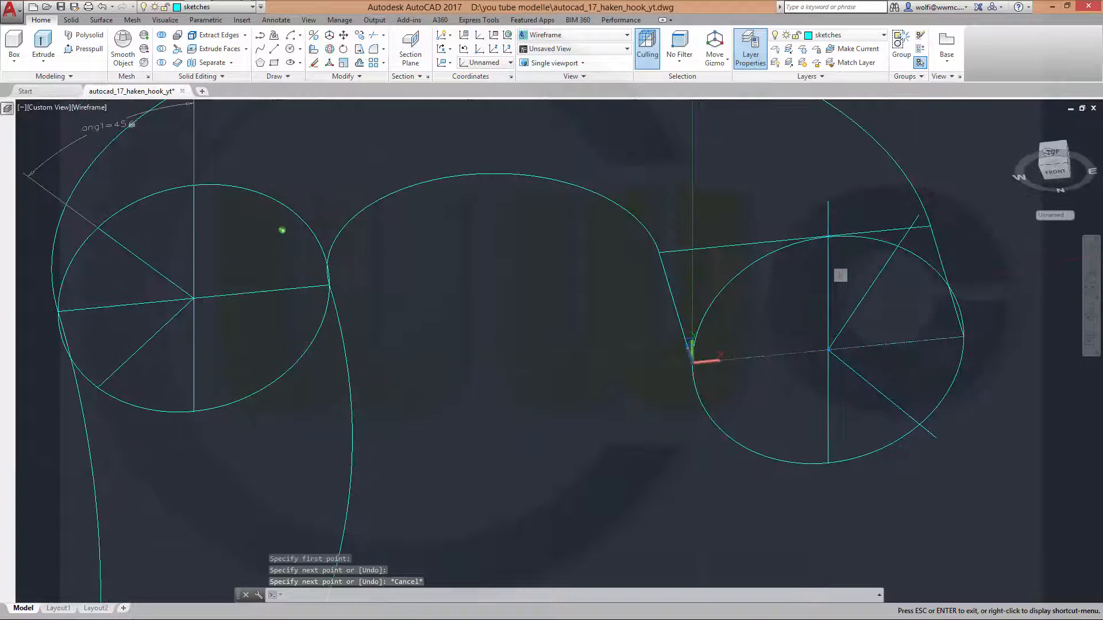
{"action": "left_click", "coordinate": [376, 36]}
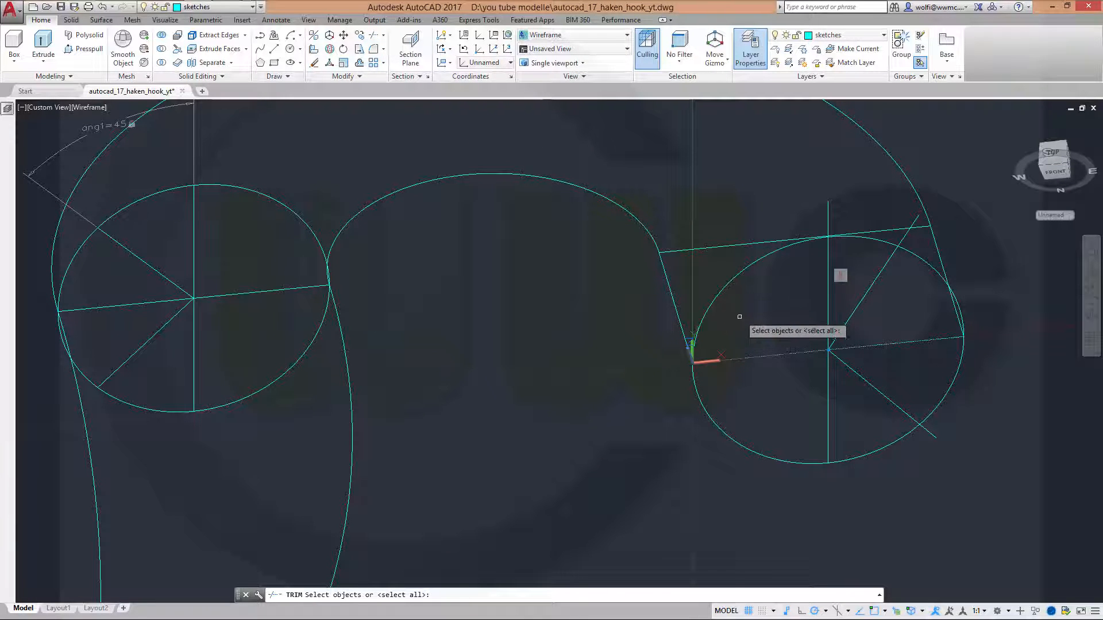
{"action": "left_click", "coordinate": [713, 299]}
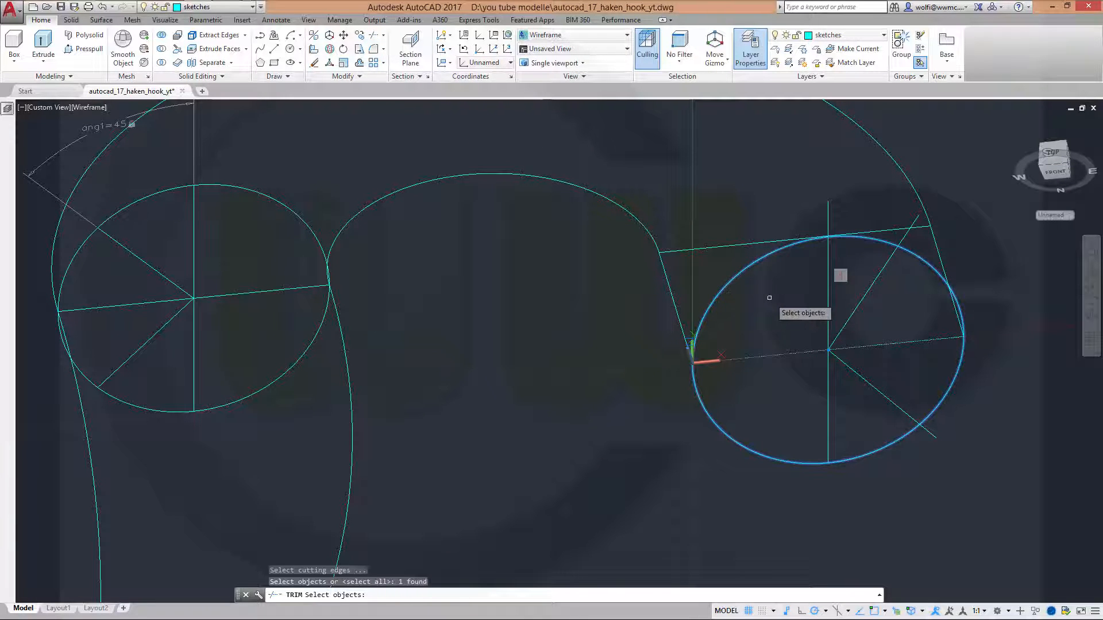
{"action": "key", "text": "Return"}
{"action": "left_click", "coordinate": [827, 211]}
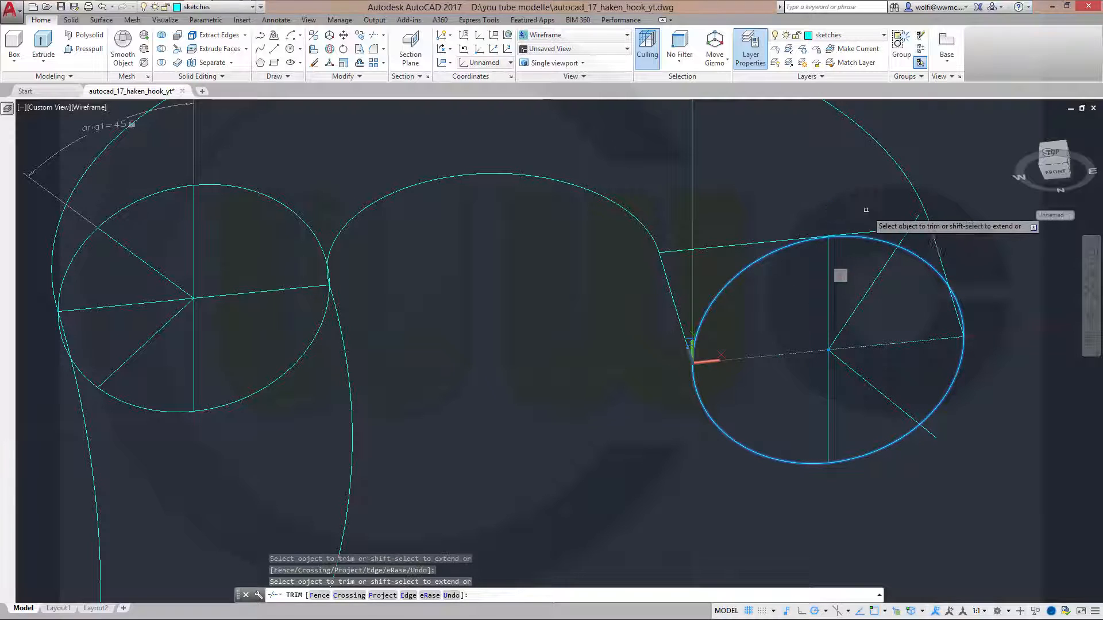
{"action": "left_click", "coordinate": [902, 239]}
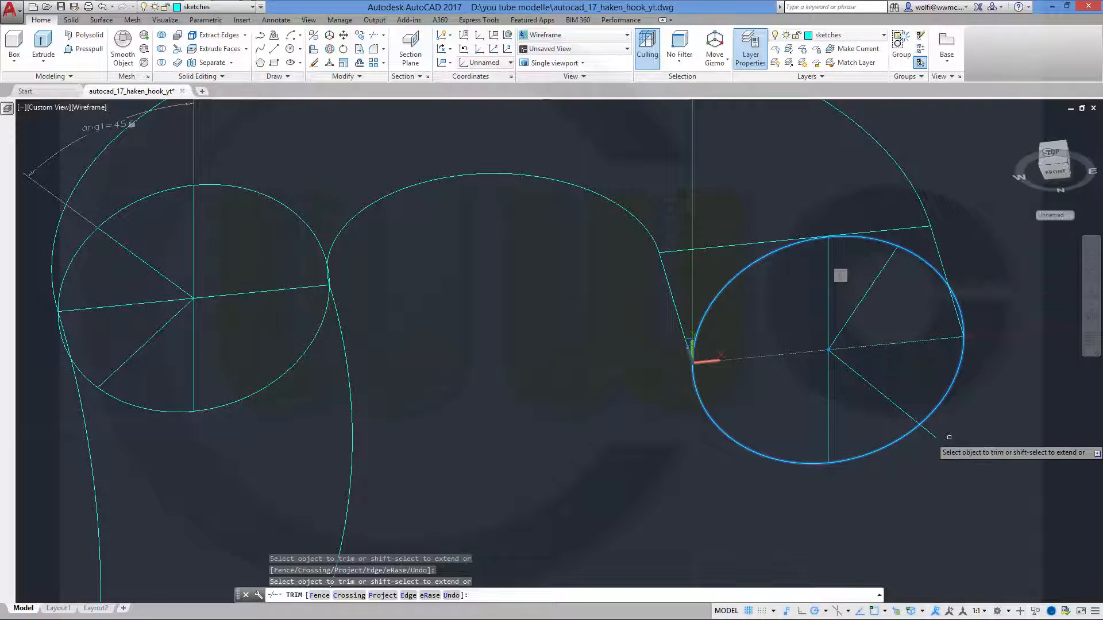
{"action": "left_click", "coordinate": [930, 433]}
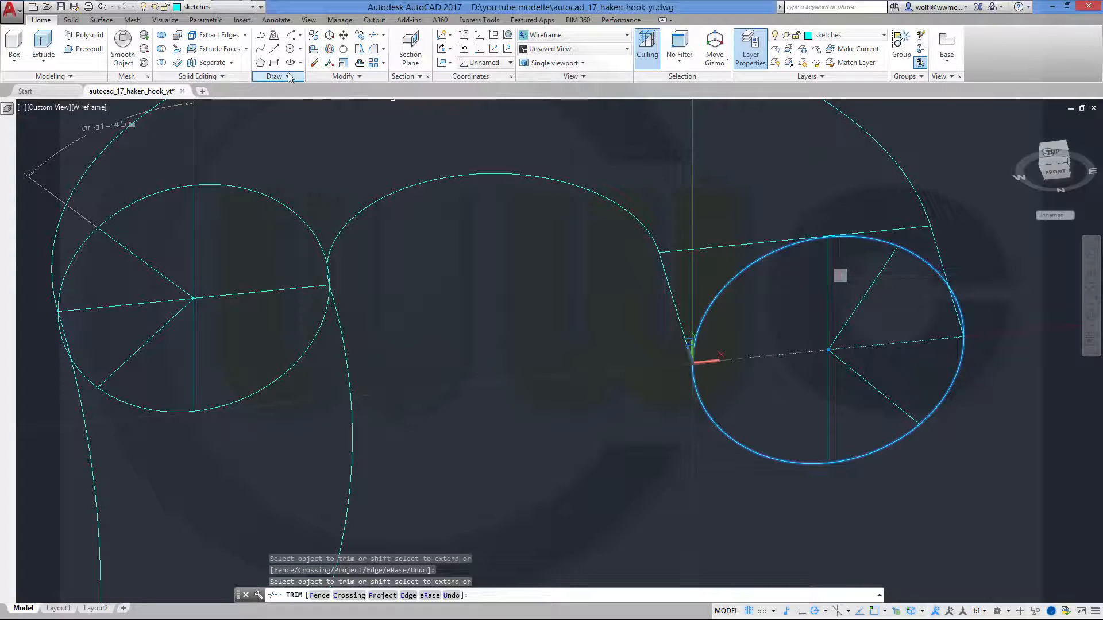
Apply a perpendicular constraint between the upper and lower slanted lines inside the straight end's circle.
{"action": "left_click", "coordinate": [207, 20]}
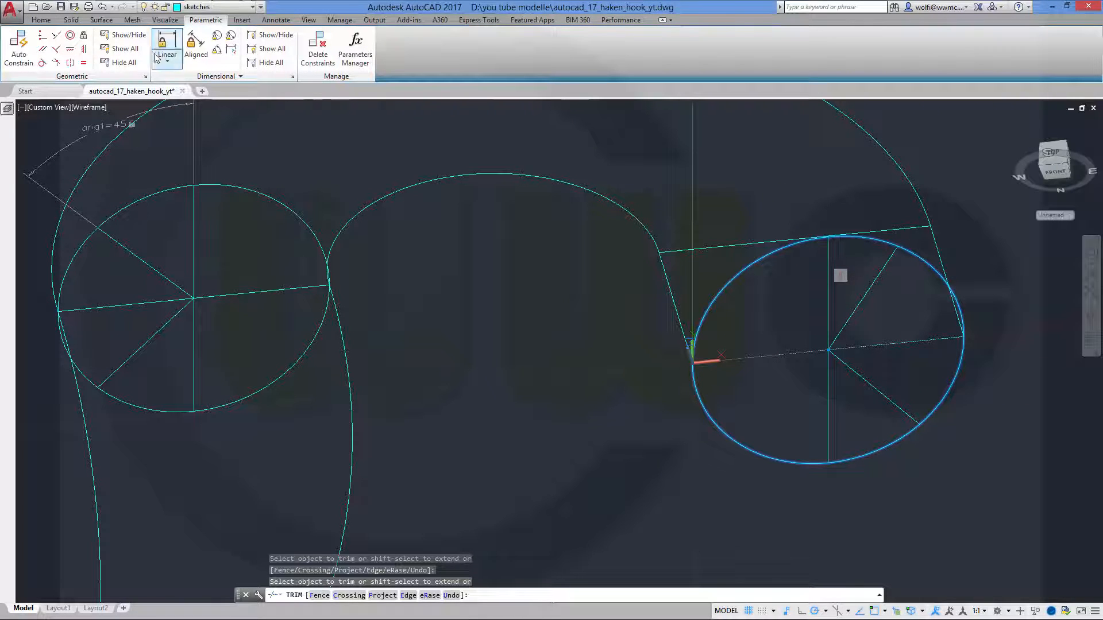
{"action": "left_click", "coordinate": [55, 51]}
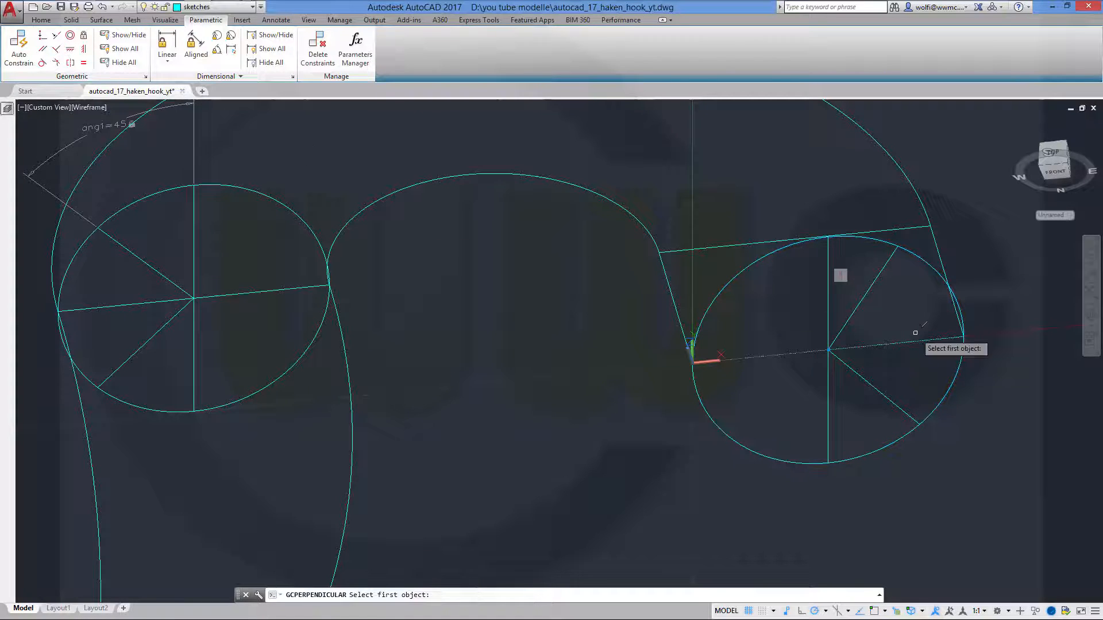
{"action": "left_click", "coordinate": [850, 317]}
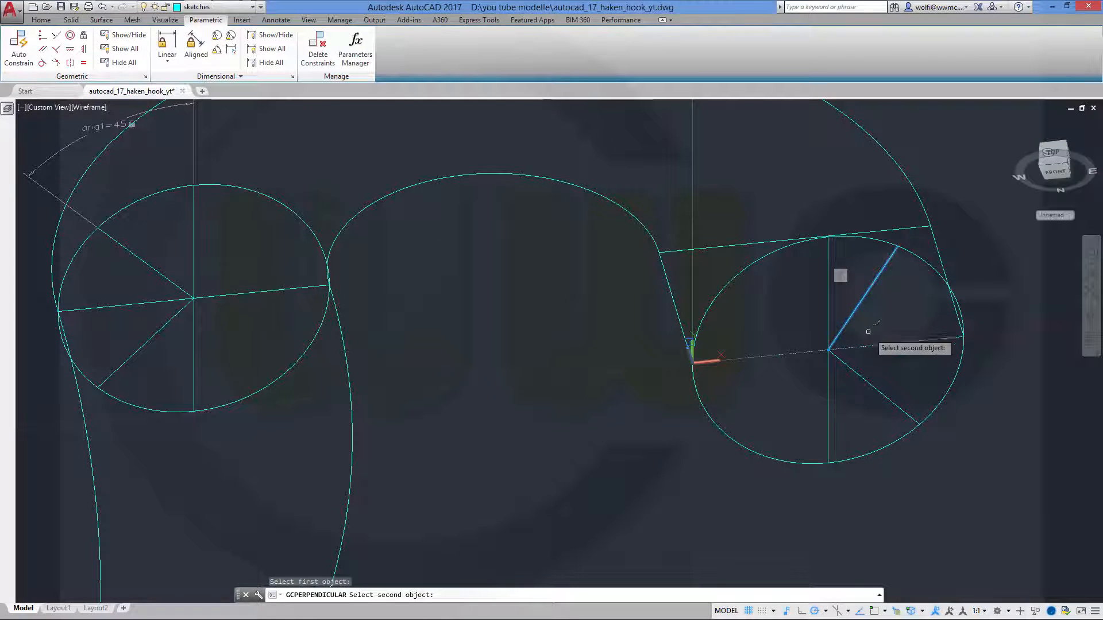
{"action": "left_click", "coordinate": [866, 381]}
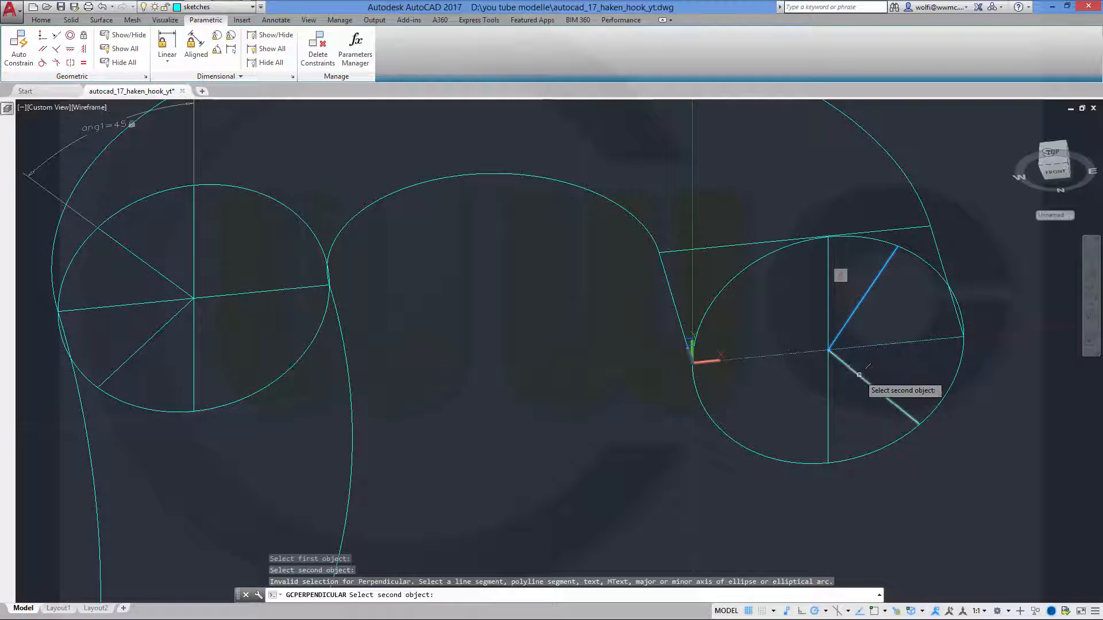
{"action": "left_click", "coordinate": [859, 374]}
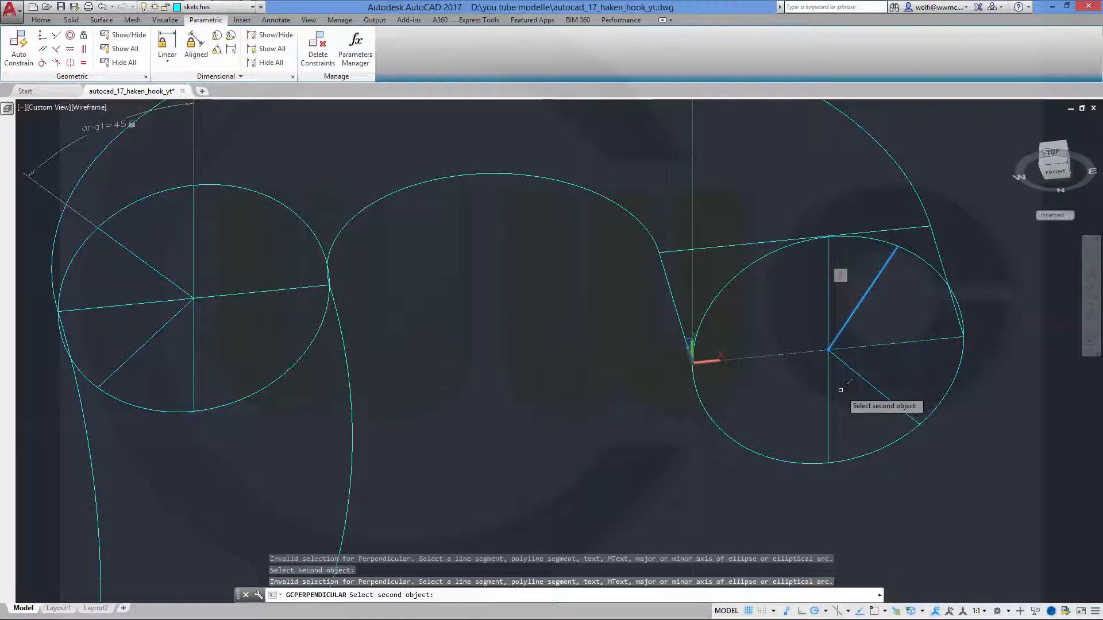
{"action": "mouse_move", "coordinate": [839, 376]}
{"action": "middle_mouse_down", "text": "shift"}
{"action": "mouse_move", "coordinate": [827, 374]}
{"action": "mouse_move", "coordinate": [832, 283]}
{"action": "mouse_move", "coordinate": [833, 388]}
{"action": "middle_mouse_up", "text": "shift"}
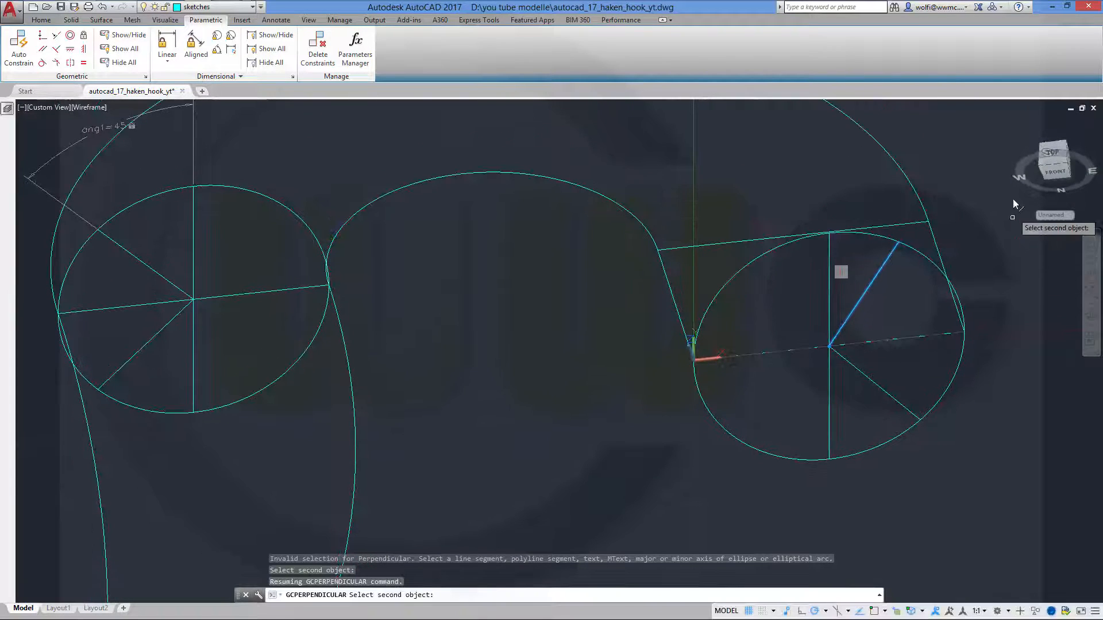
{"action": "middle_click_drag", "start_coordinate": [852, 306], "coordinate": [849, 384], "text": "shift"}
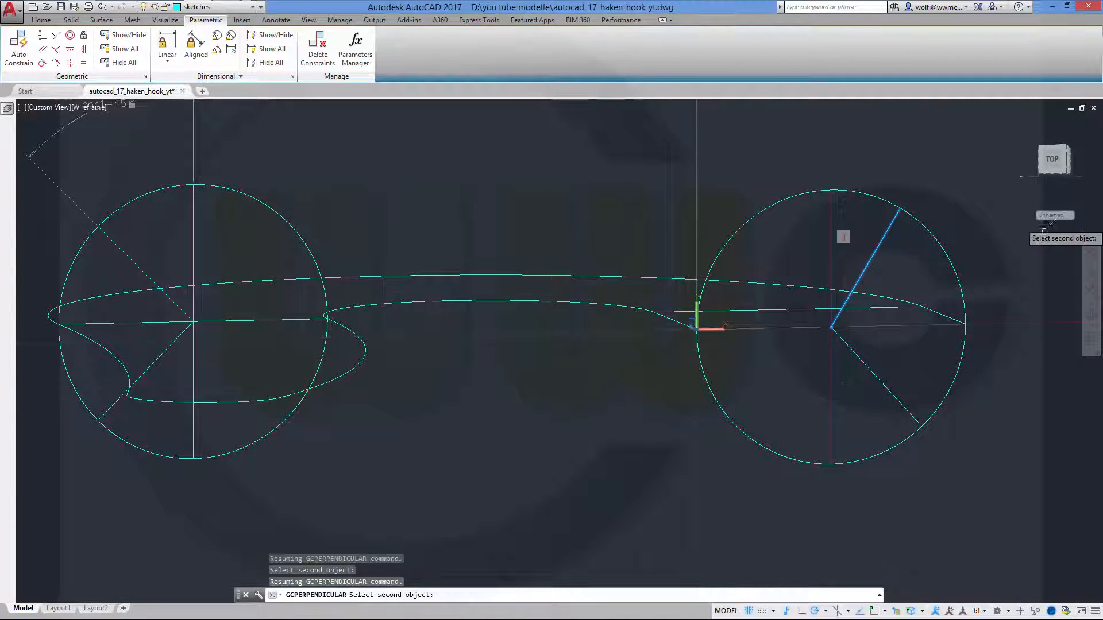
{"action": "left_click", "coordinate": [1054, 161]}
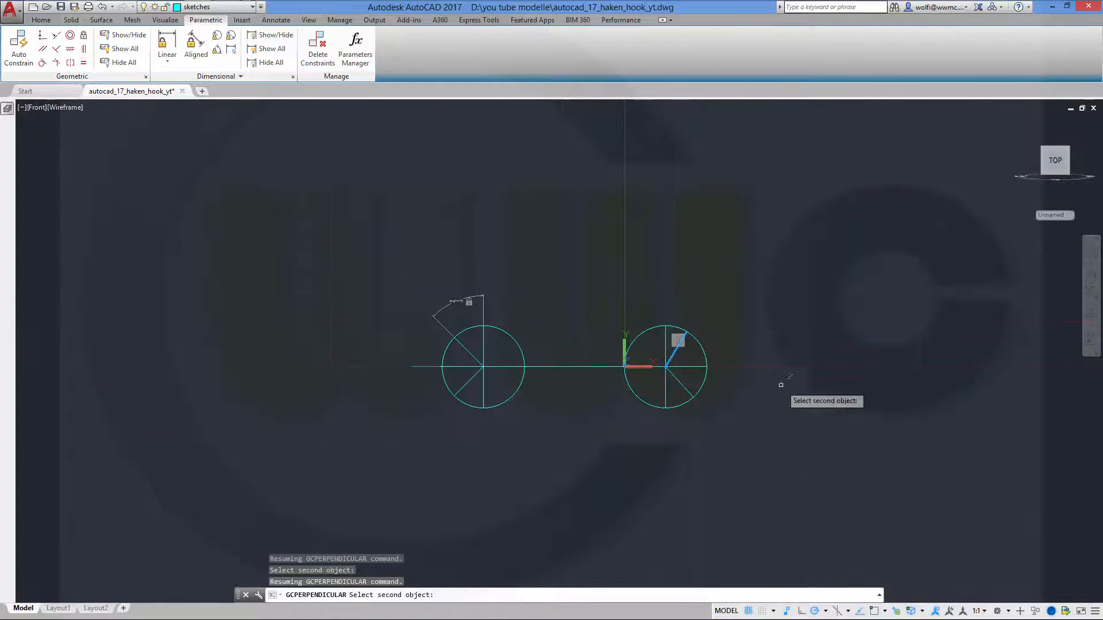
{"action": "scroll", "coordinate": [747, 396], "scroll_direction": "up", "scroll_amount": 5}
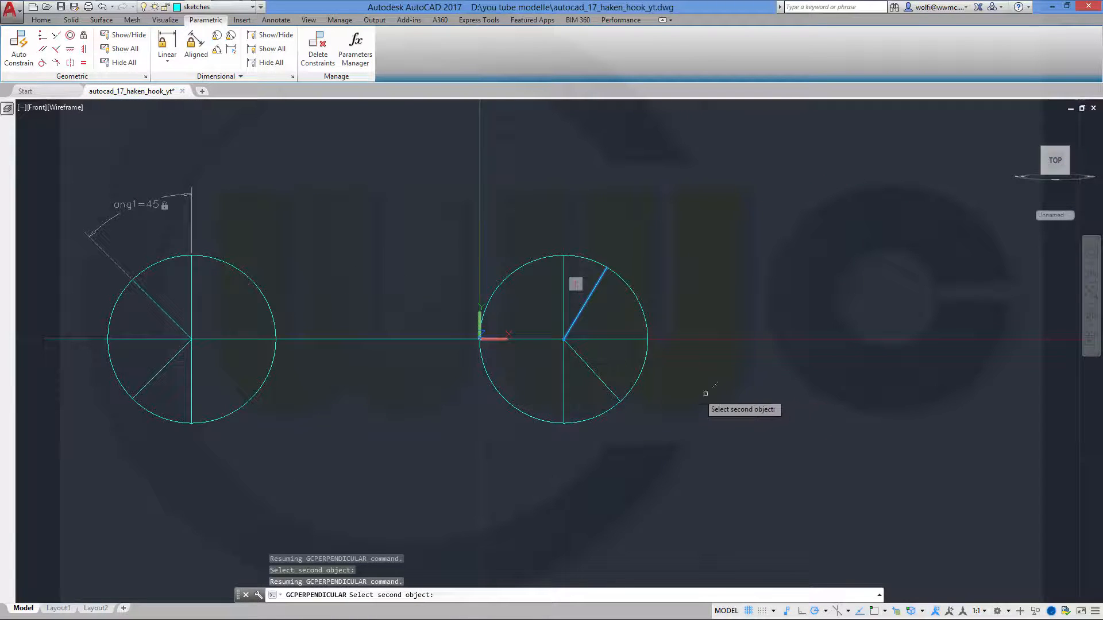
{"action": "left_click", "coordinate": [589, 367]}
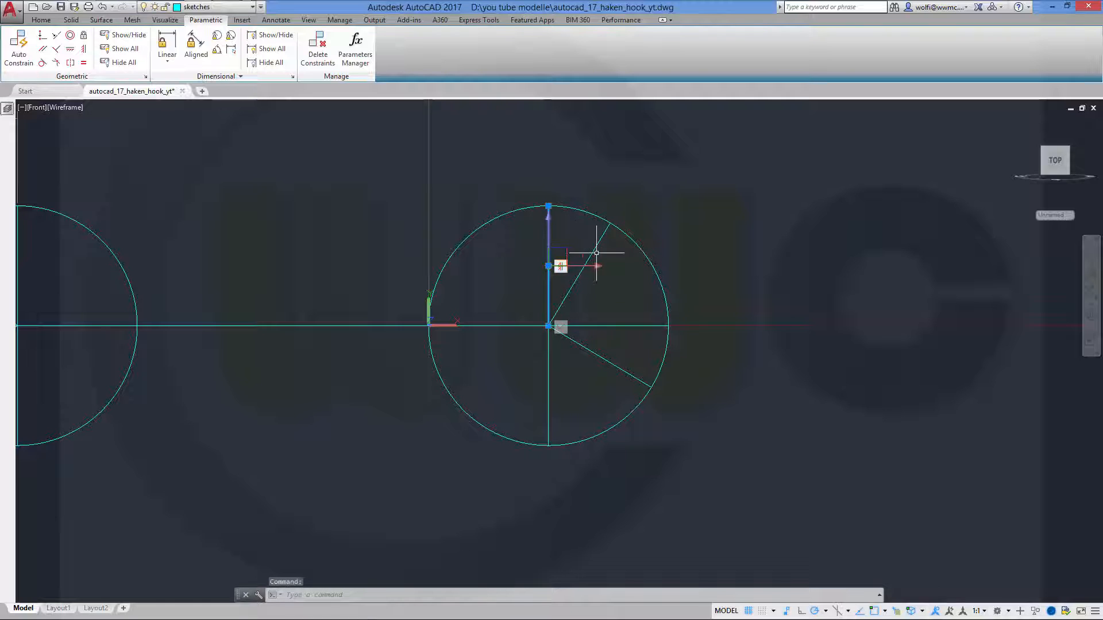
Constrain the angle between the upper vertical line and the upper slanted line in the straight end's circle to 45 degrees.
{"action": "key", "text": "Escape"}
{"action": "left_click", "coordinate": [217, 49]}
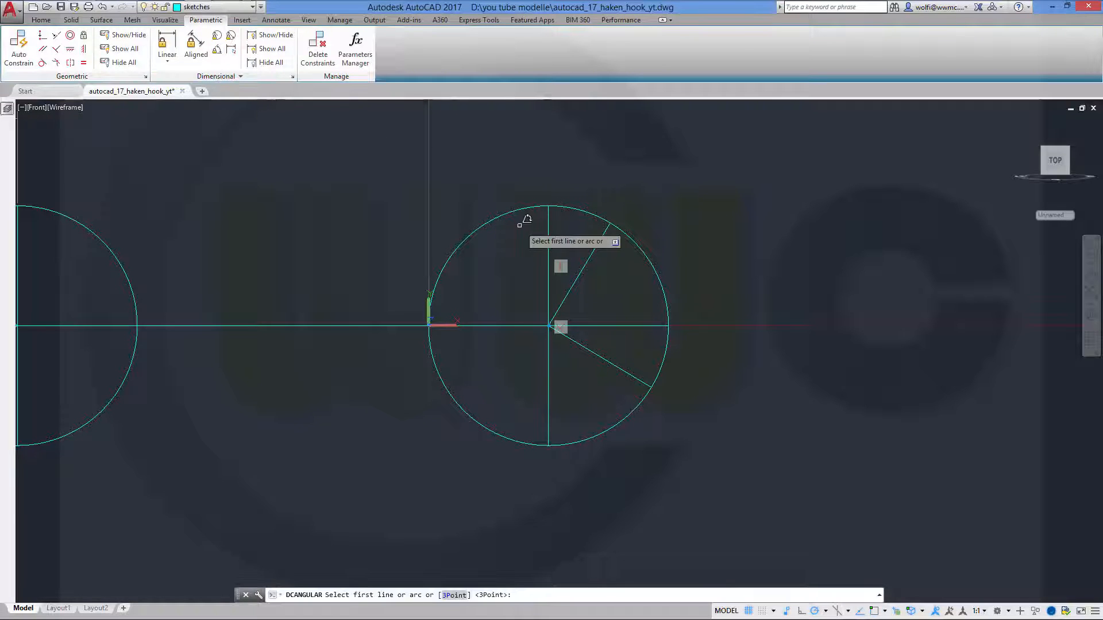
{"action": "left_click", "coordinate": [548, 234]}
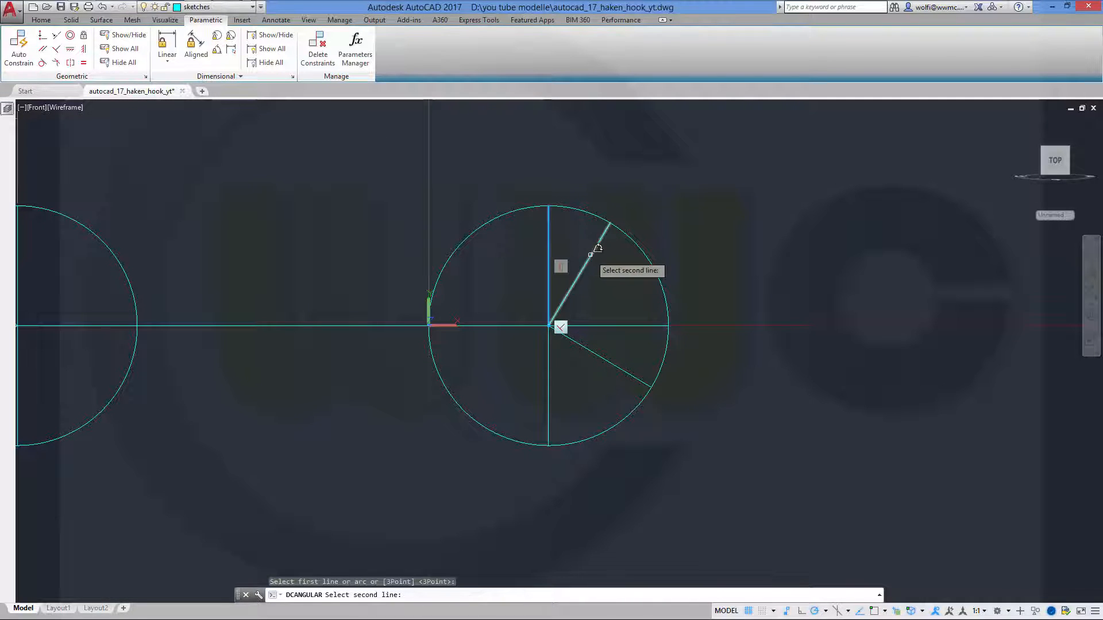
{"action": "left_click", "coordinate": [594, 249]}
{"action": "left_click", "coordinate": [598, 177]}
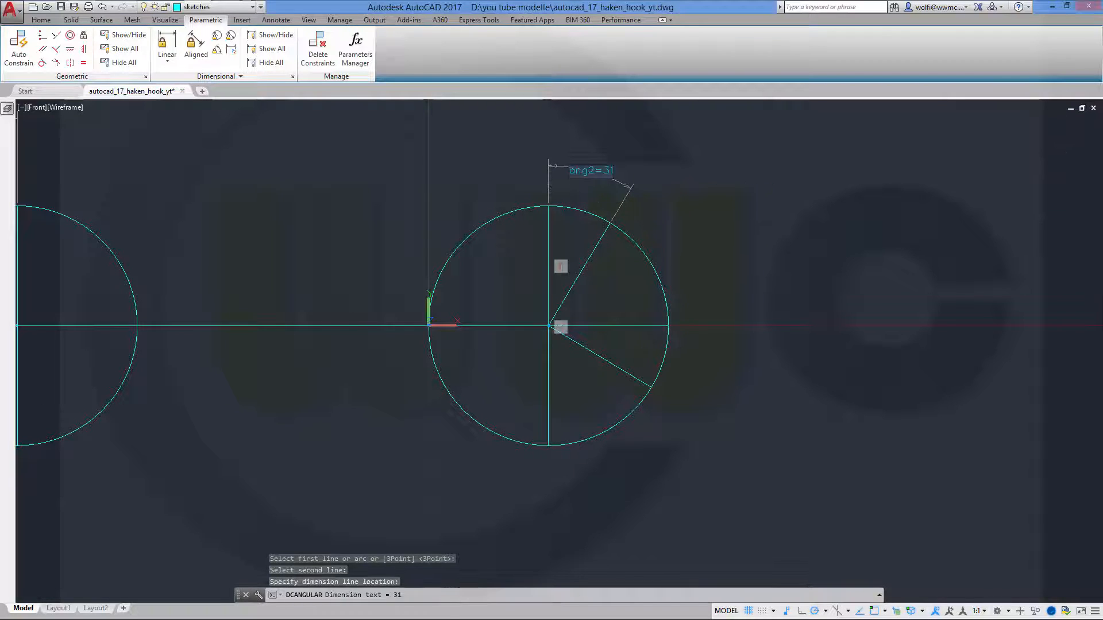
{"action": "key", "text": "Return"}
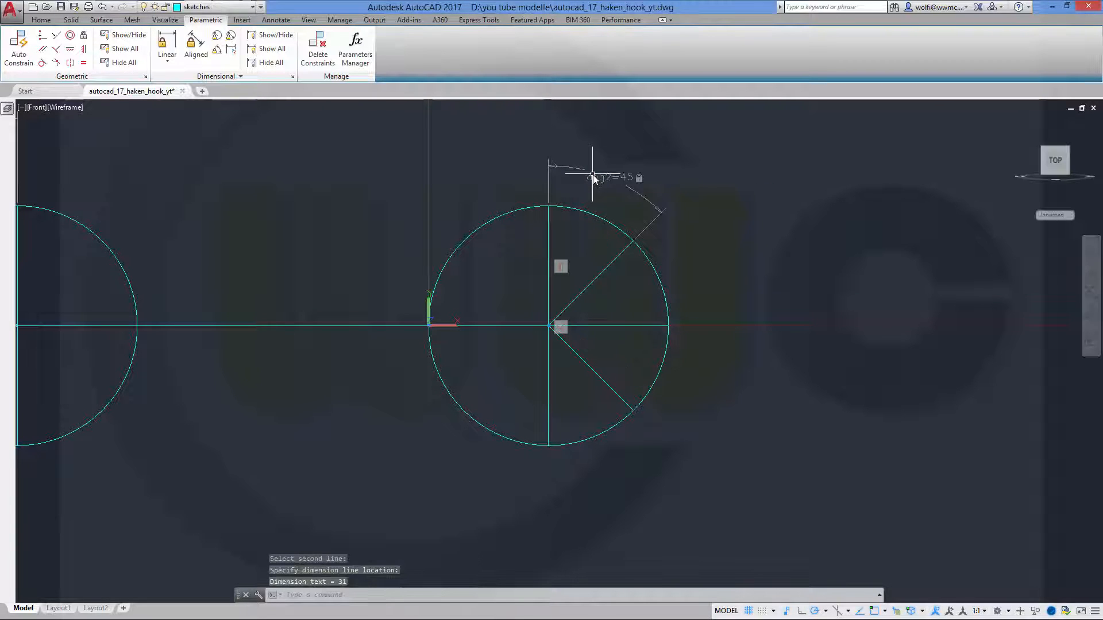
{"action": "key", "text": "Escape"}
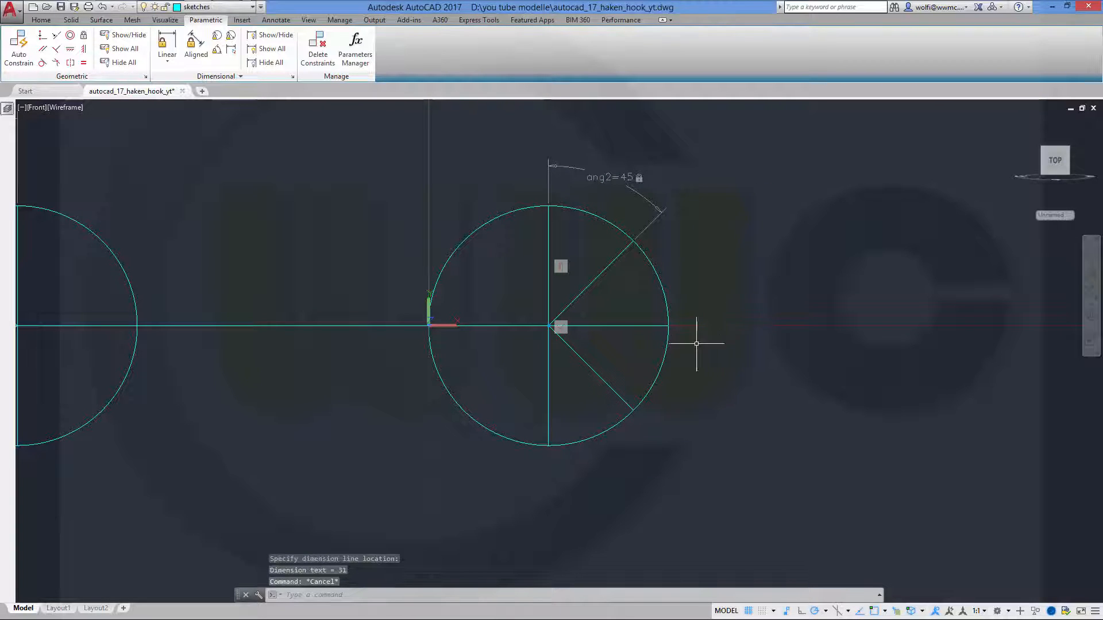
Delete the full circle at the hook's straight end, keeping the radial lines inside it.
{"action": "middle_click_drag", "start_coordinate": [696, 344], "coordinate": [648, 345], "text": "shift"}
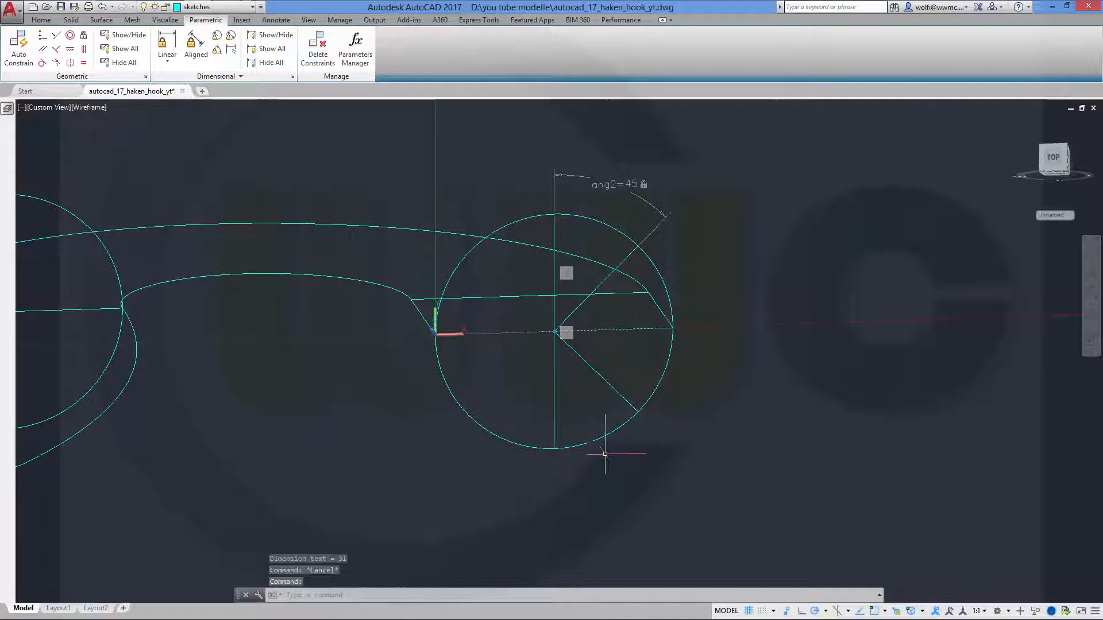
{"action": "left_click", "coordinate": [594, 440]}
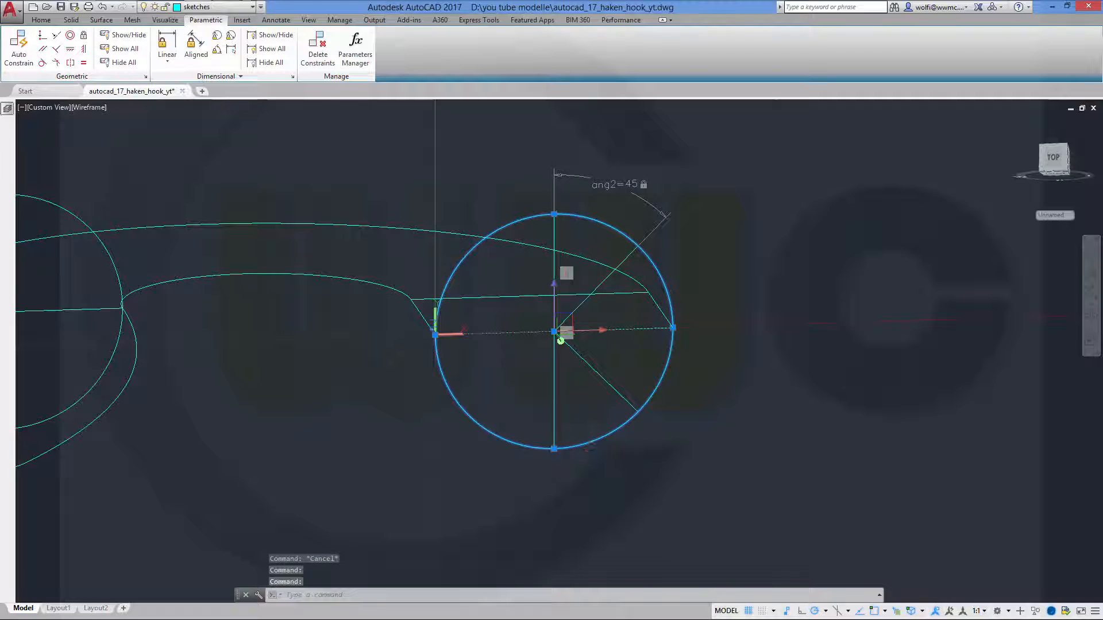
{"action": "key", "text": "Delete"}
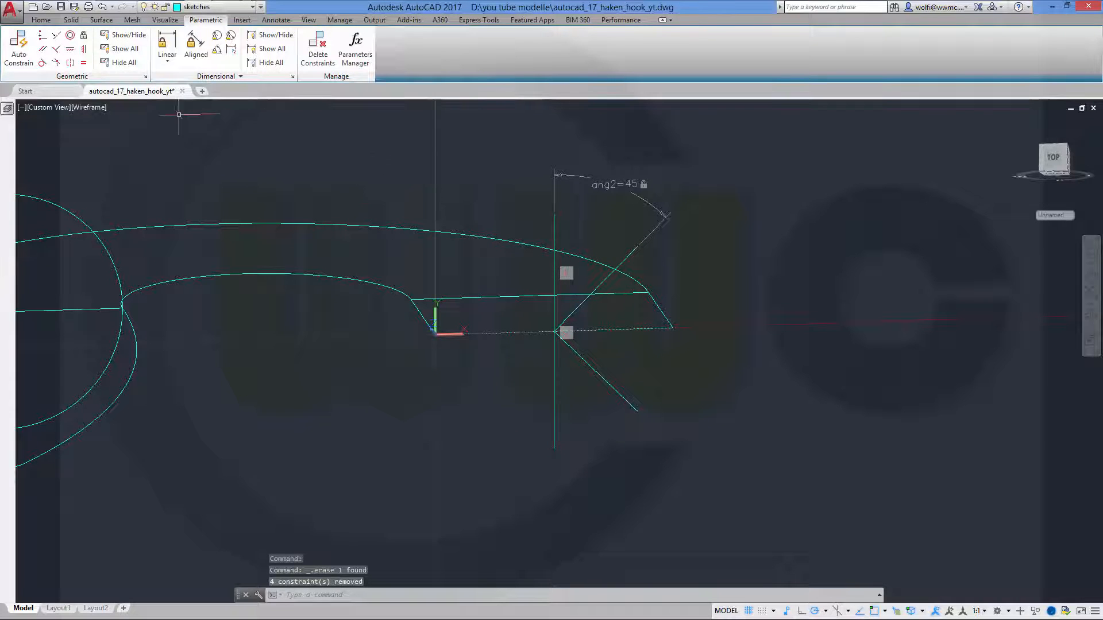
Bring up the arc construction methods for the straight end's cross-section.
{"action": "left_click", "coordinate": [41, 22]}
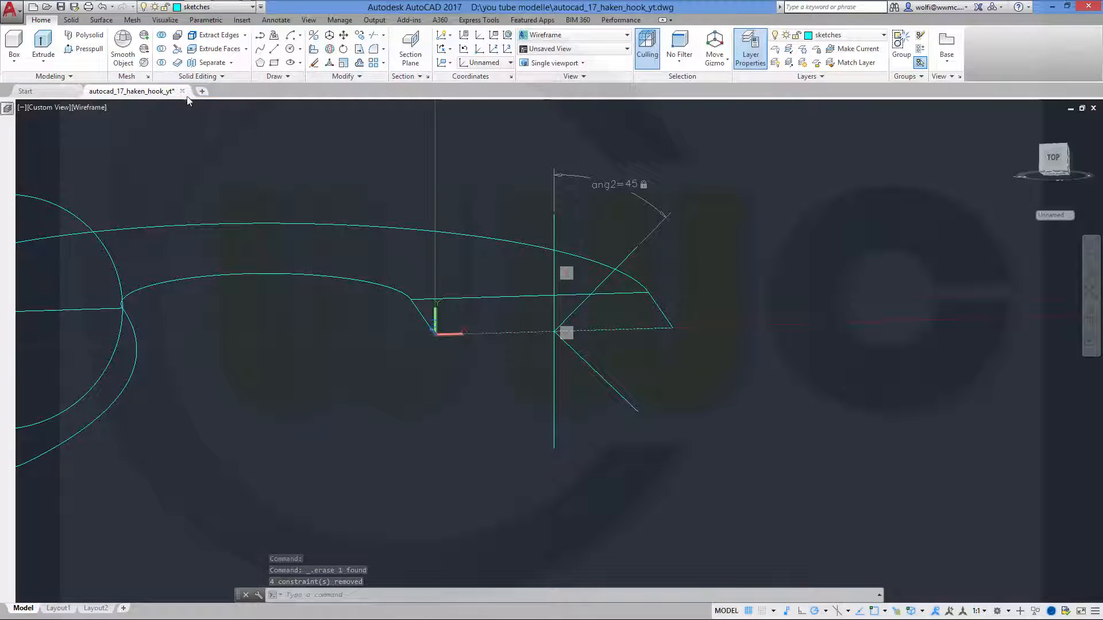
{"action": "left_click", "coordinate": [301, 38]}
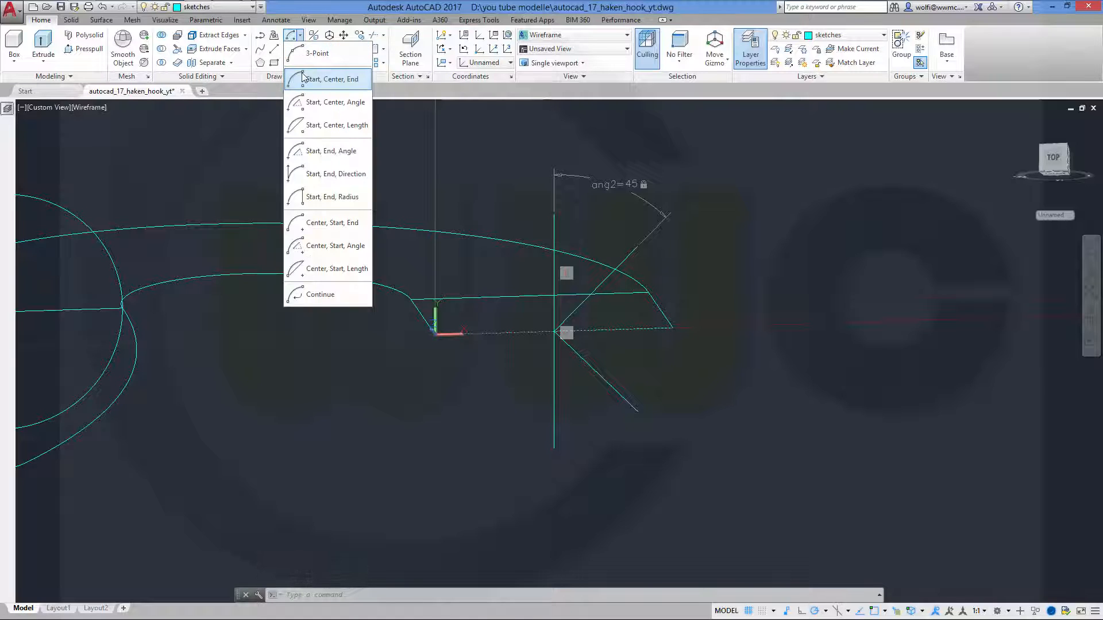
Draw a start-center-end arc from the vertical line's upper end to its lower end, centred on its midpoint where the diagonals meet.
{"action": "left_click", "coordinate": [324, 79]}
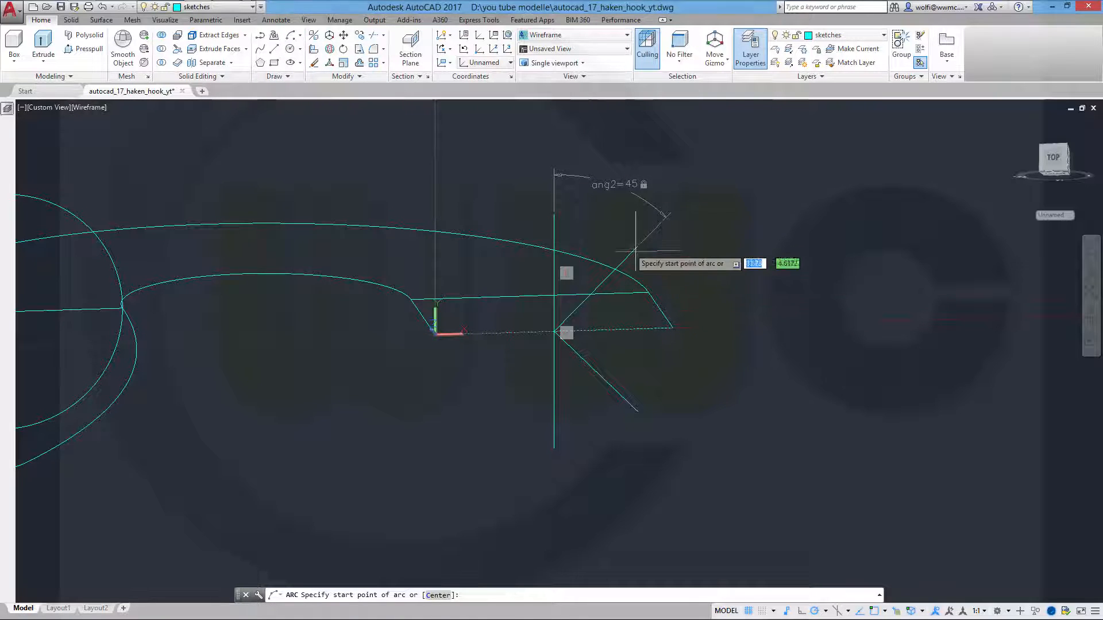
{"action": "left_click", "coordinate": [554, 215]}
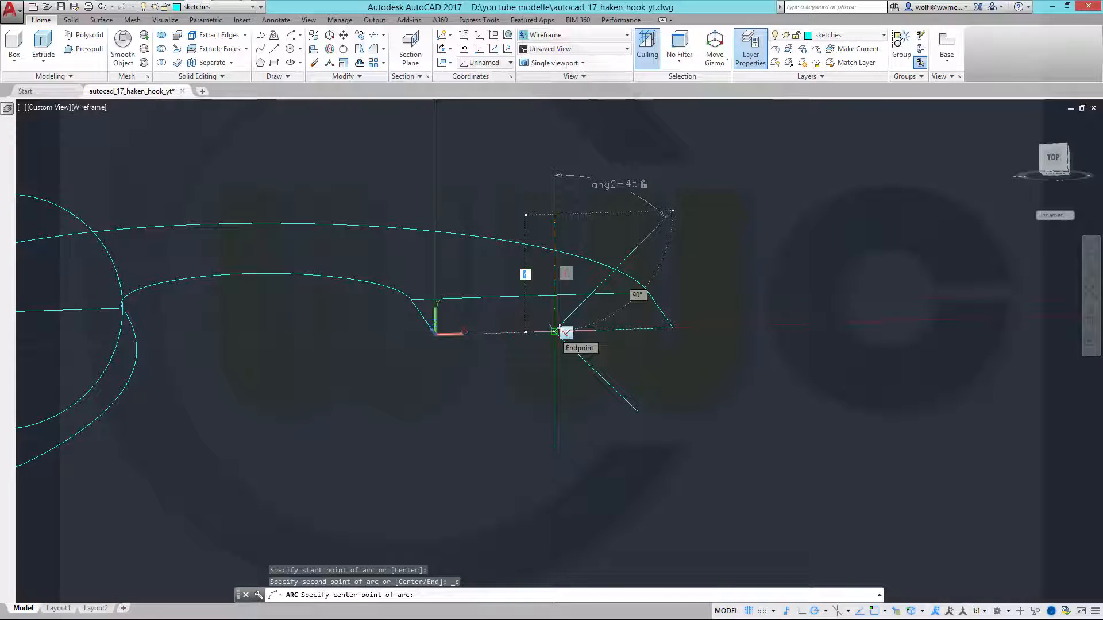
{"action": "left_click", "coordinate": [554, 331]}
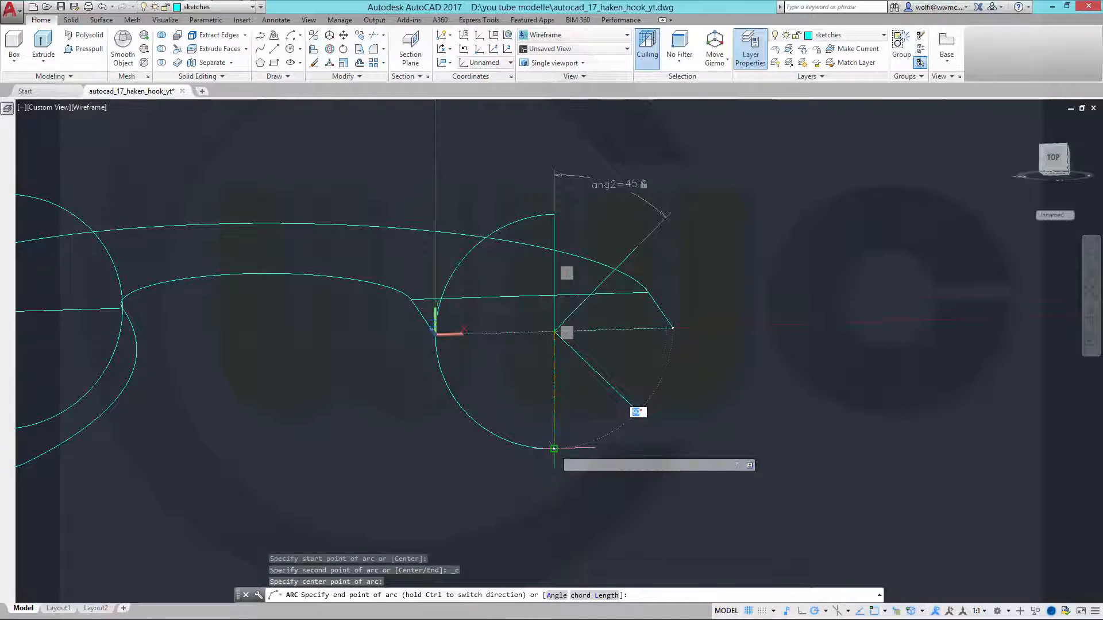
{"action": "left_click", "coordinate": [554, 449]}
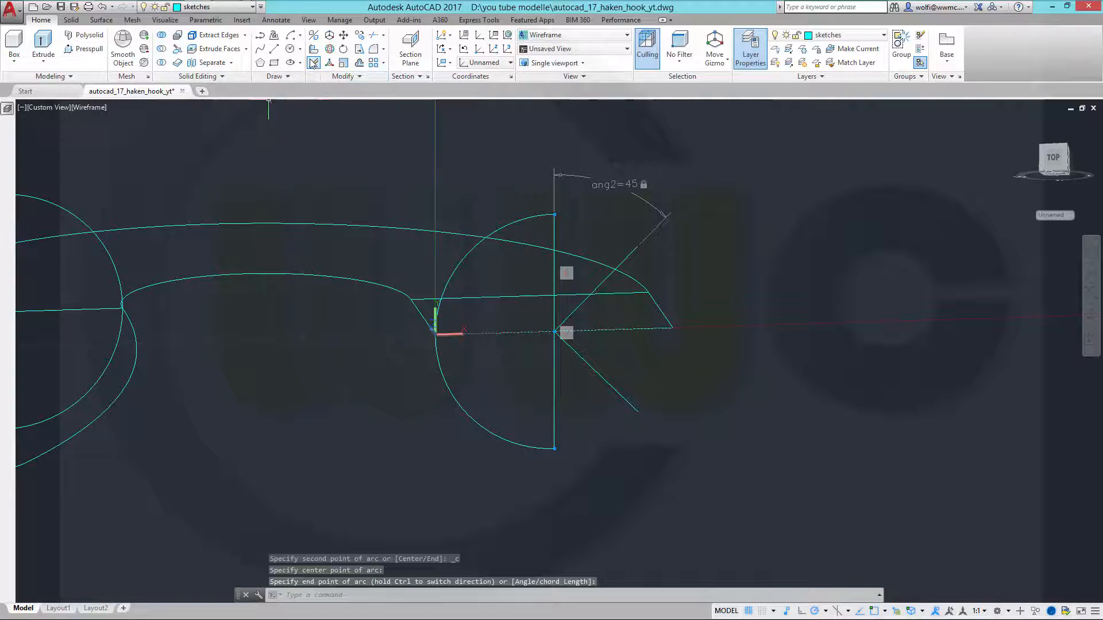
Draw a start-center-end arc from the vertical line's lower end to the lower diagonal's outer end, centred on the lines' common point.
{"action": "left_click", "coordinate": [301, 35]}
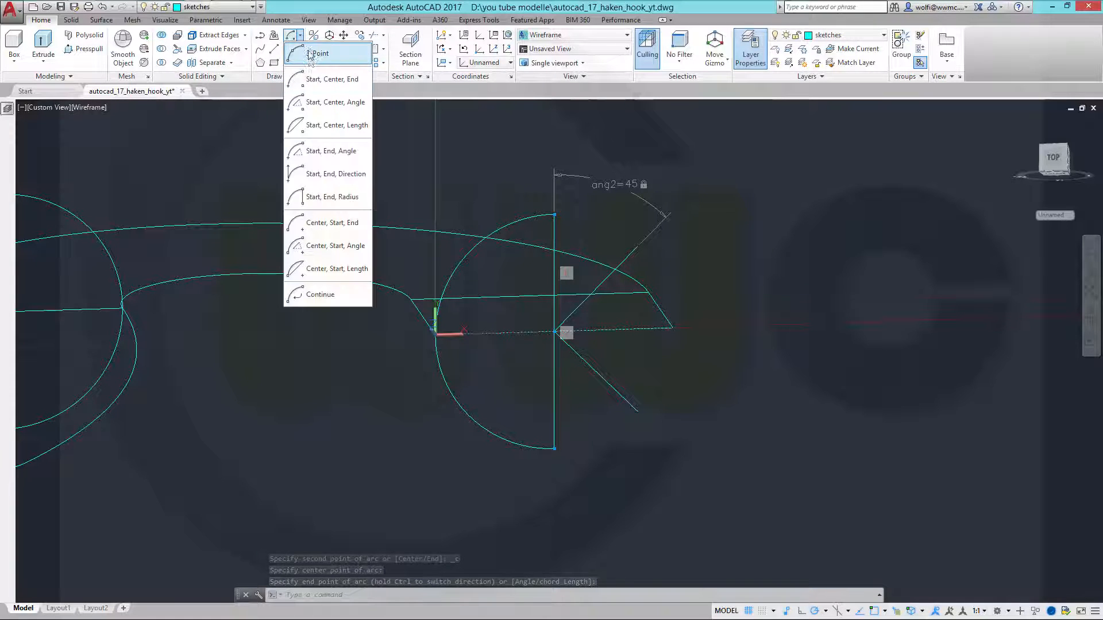
{"action": "left_click", "coordinate": [313, 77]}
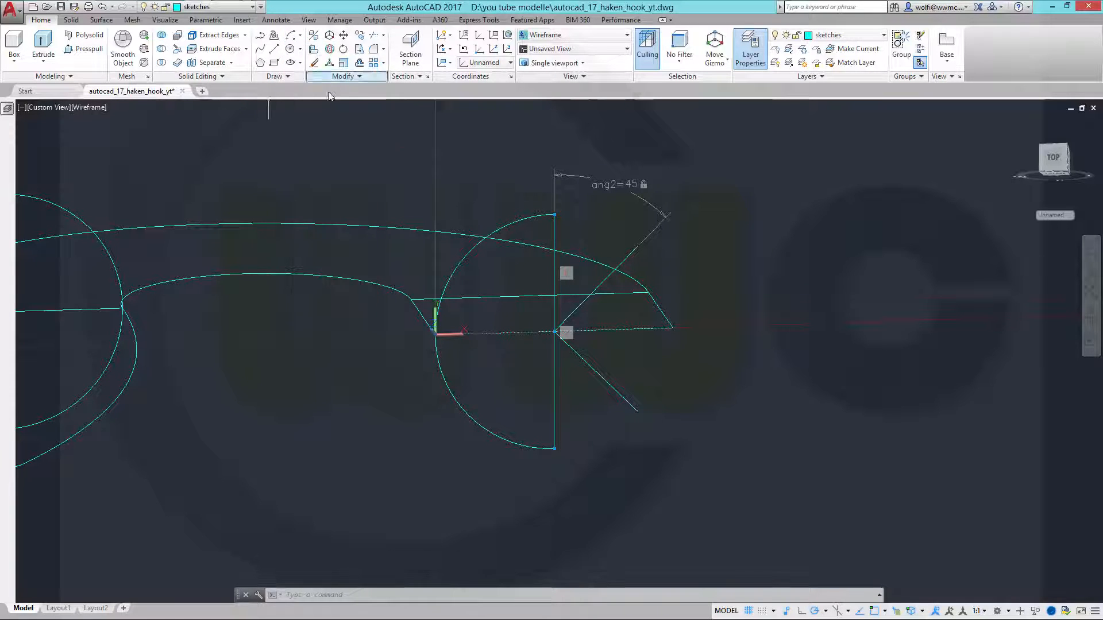
{"action": "left_click", "coordinate": [553, 448]}
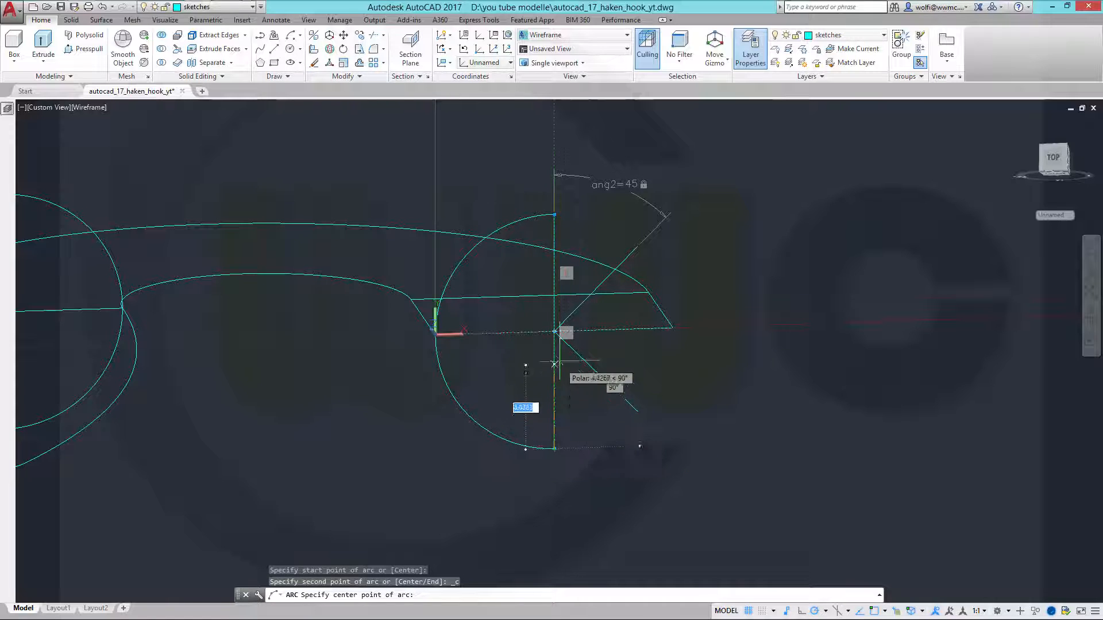
{"action": "type", "text": "7"}
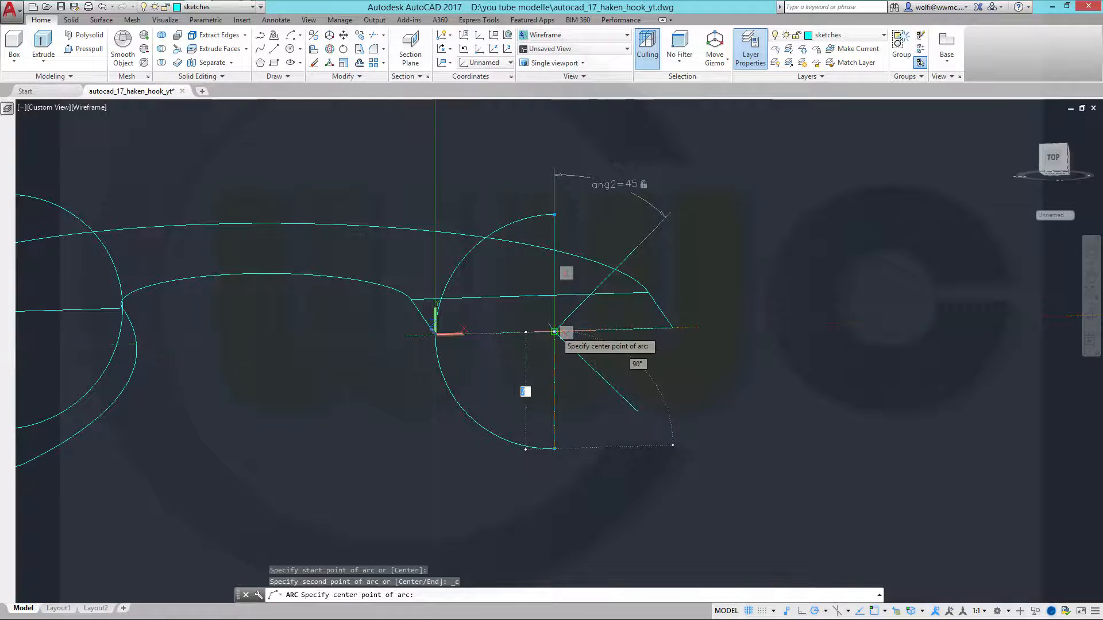
{"action": "left_click", "coordinate": [555, 331]}
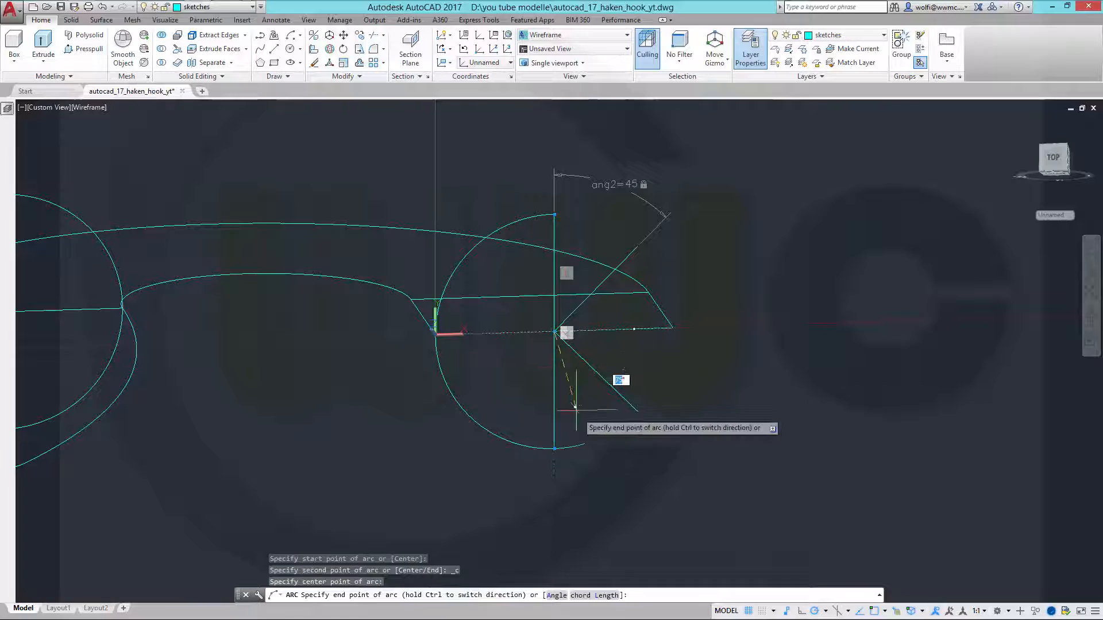
{"action": "left_click", "coordinate": [637, 411]}
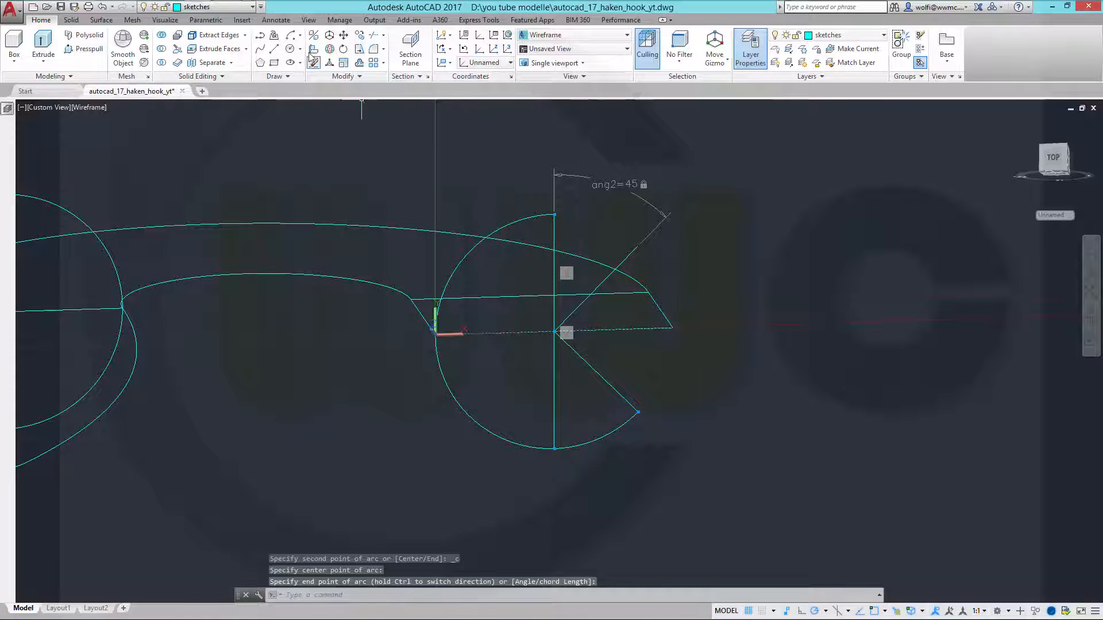
Draw a start-center-end arc from the lower diagonal's outer end to the upper diagonal's outer end about the same center.
{"action": "left_click", "coordinate": [299, 36]}
{"action": "left_click", "coordinate": [313, 81]}
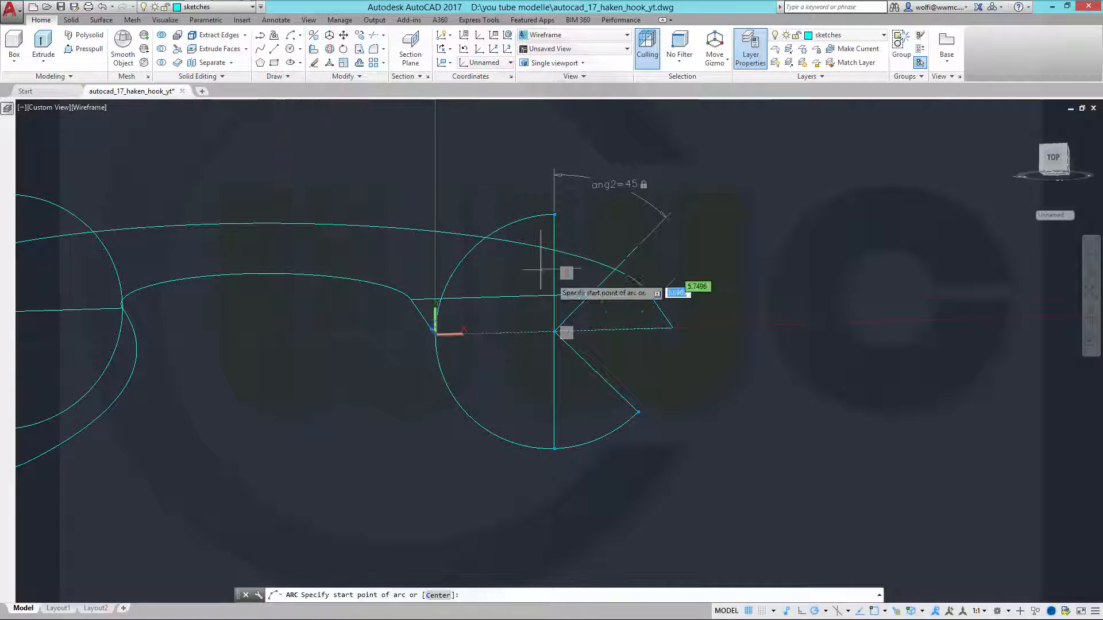
{"action": "left_click", "coordinate": [638, 411]}
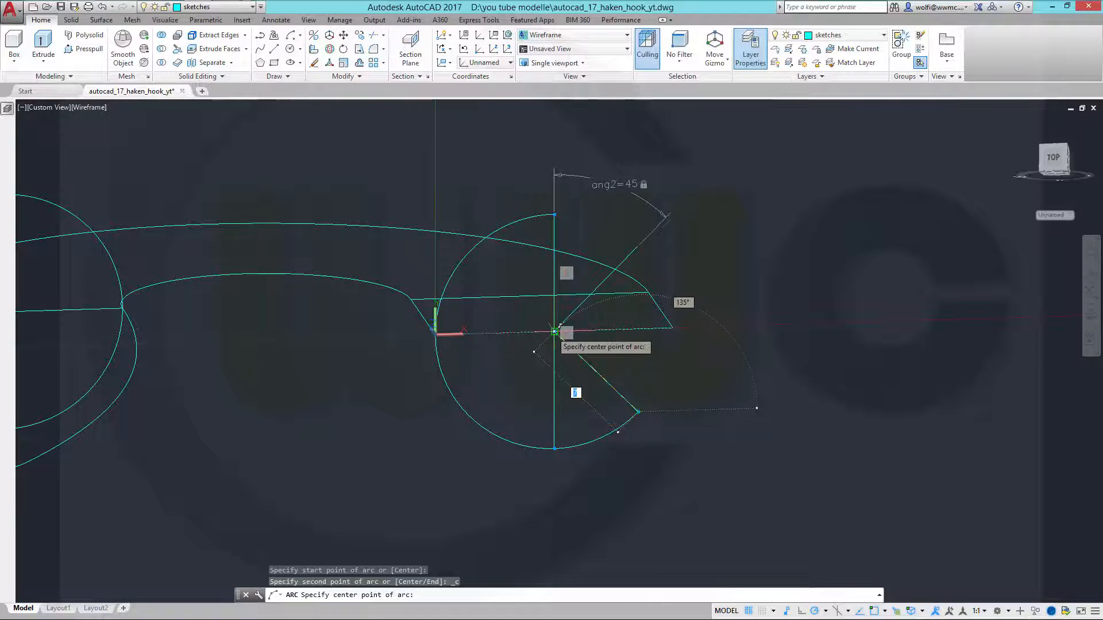
{"action": "left_click", "coordinate": [559, 327]}
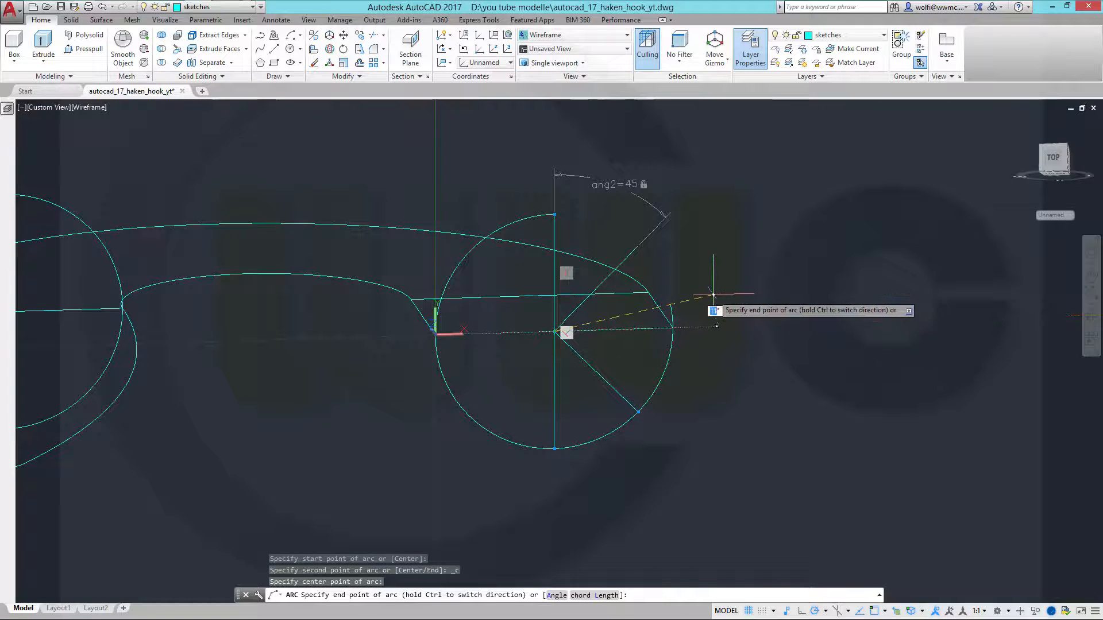
{"action": "left_click", "coordinate": [637, 246]}
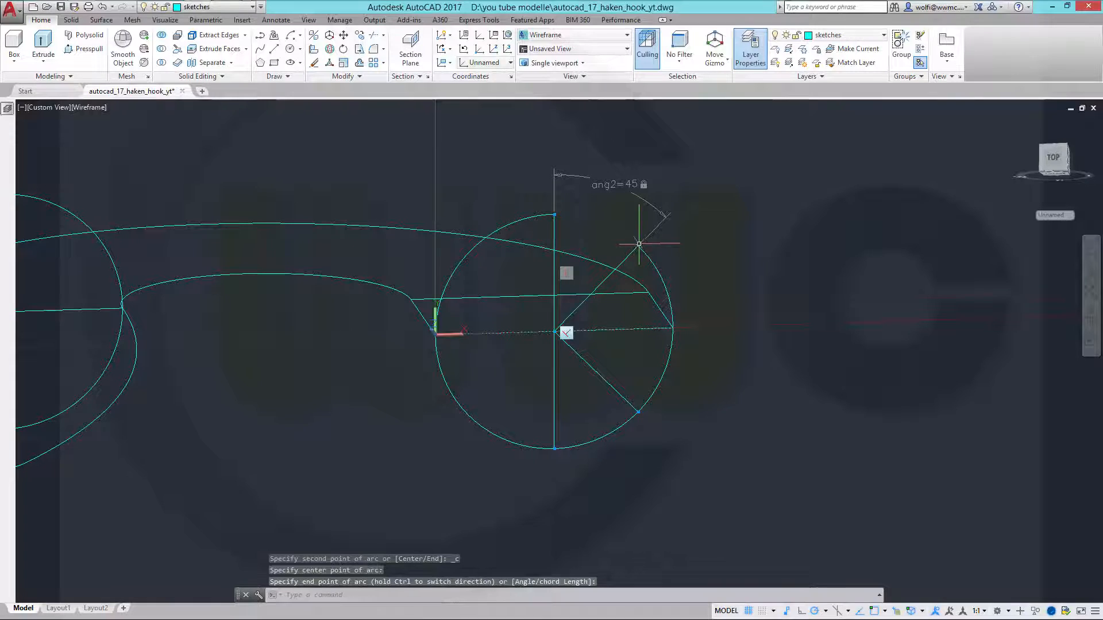
Close the circular section with a start-center-end arc from the upper diagonal's outer end to the vertical line's upper end.
{"action": "left_click", "coordinate": [300, 39]}
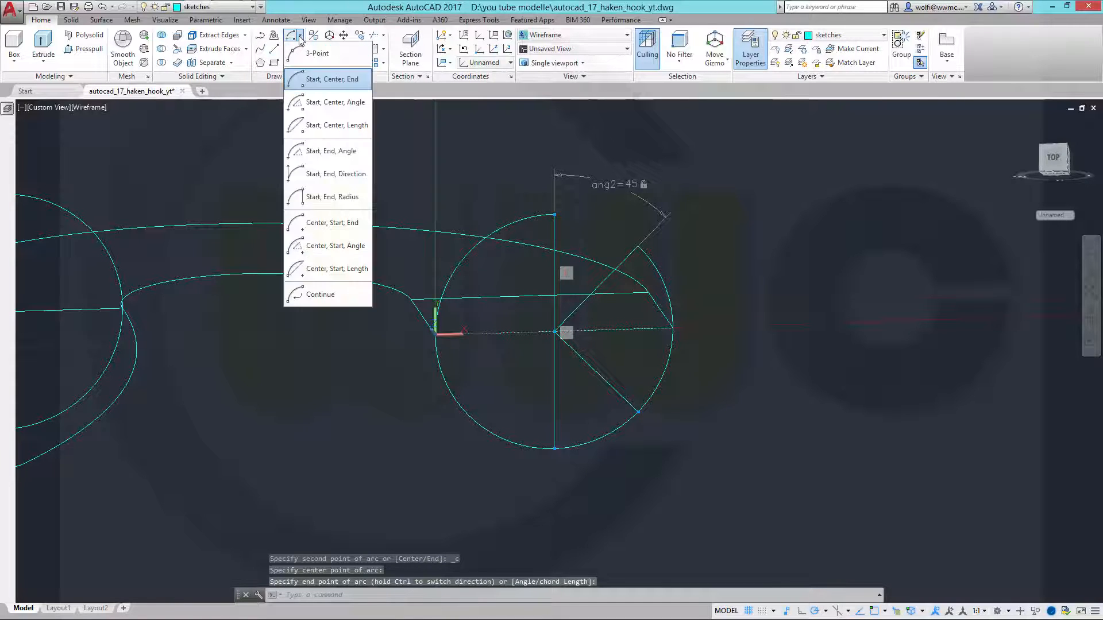
{"action": "left_click", "coordinate": [305, 80]}
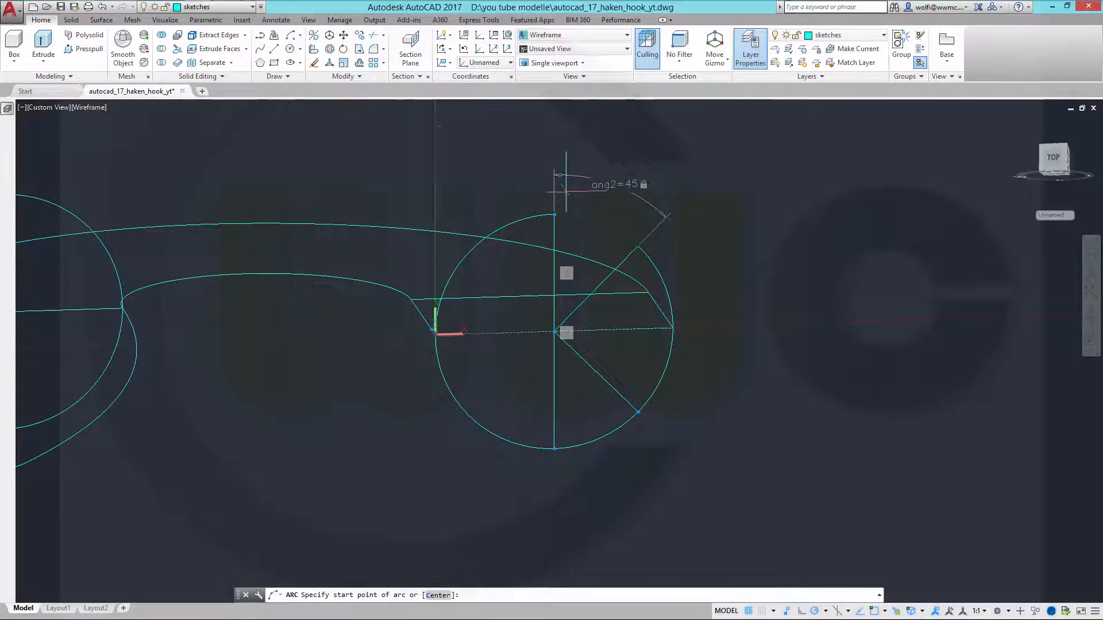
{"action": "left_click", "coordinate": [638, 246]}
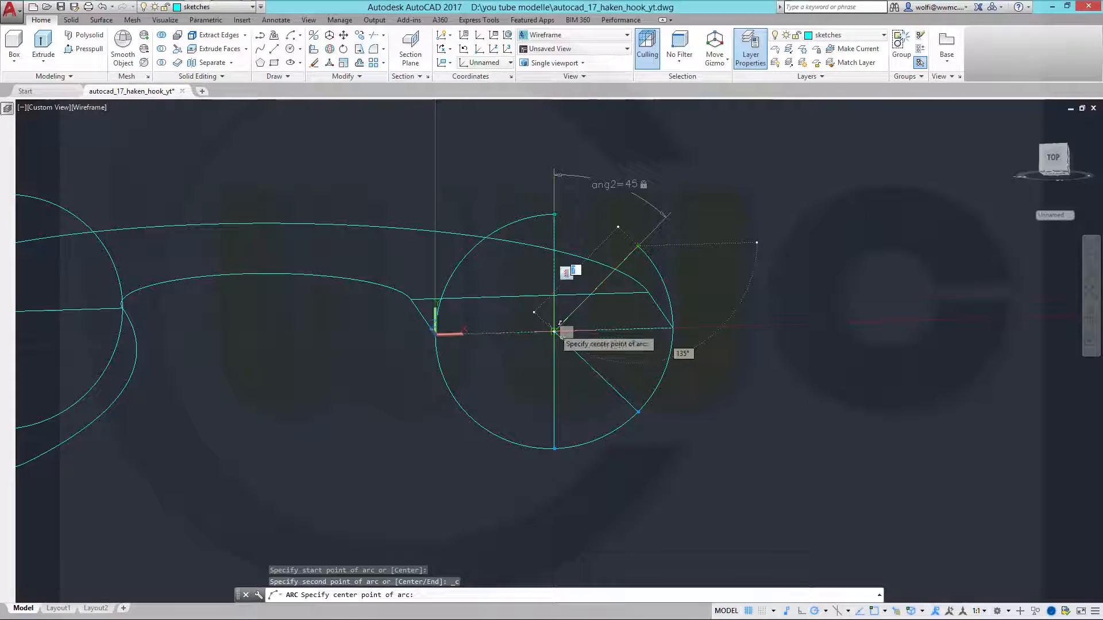
{"action": "left_click", "coordinate": [554, 331]}
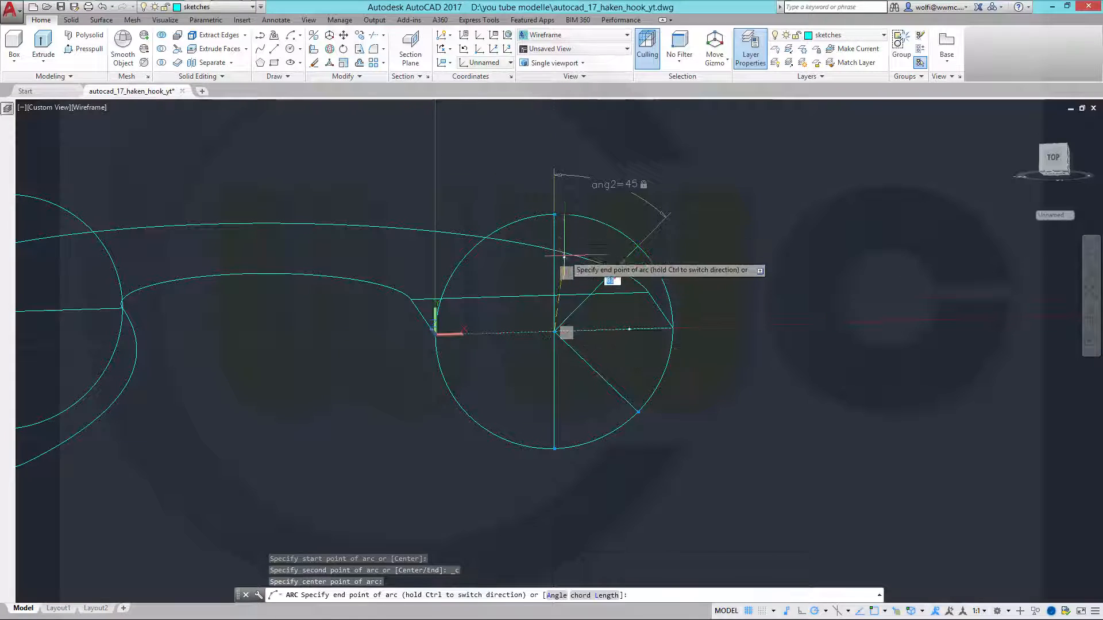
{"action": "left_click", "coordinate": [554, 213]}
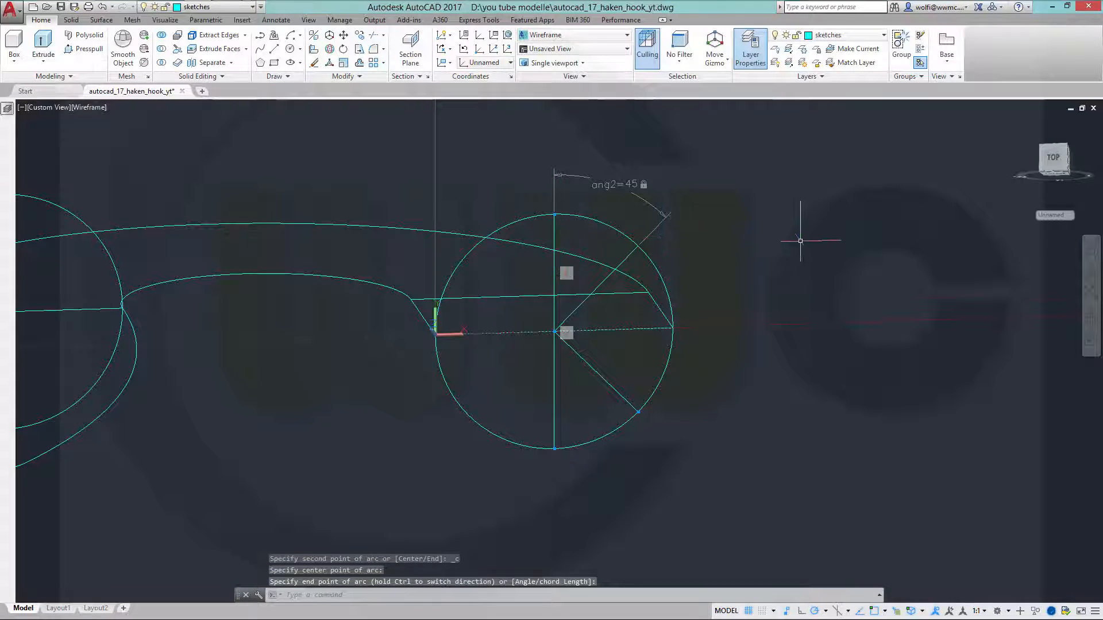
Move the UCS origin from the edge of the end section to the center of the hook's bend arcs.
{"action": "middle_click_drag", "start_coordinate": [345, 461], "coordinate": [544, 432], "text": "shift"}
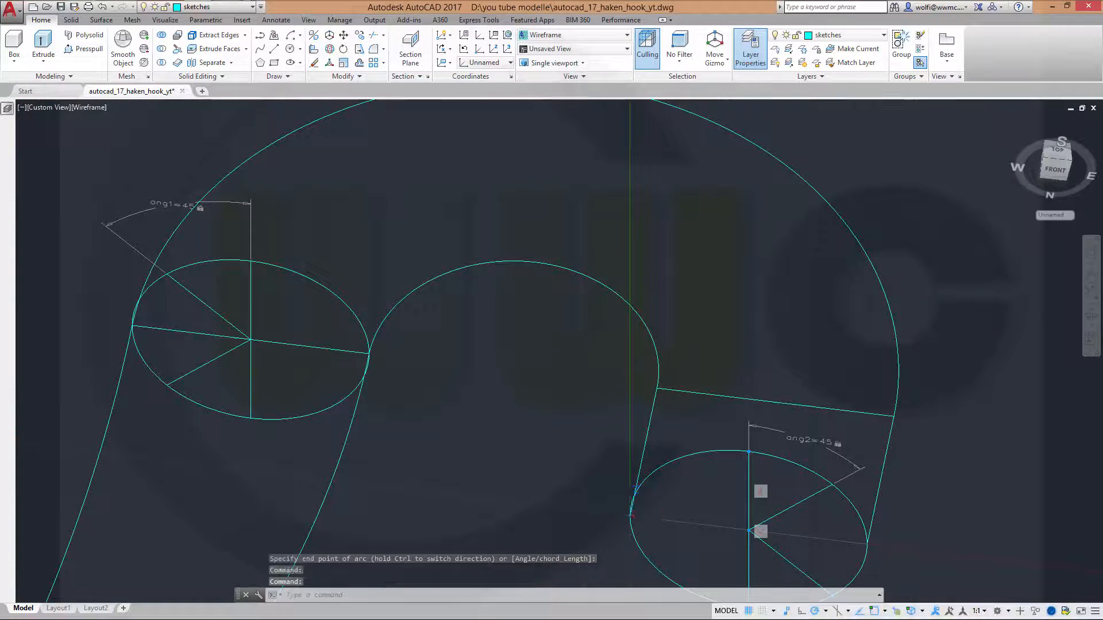
{"action": "scroll", "coordinate": [557, 378], "scroll_direction": "down", "scroll_amount": 5}
{"action": "middle_click_drag", "start_coordinate": [553, 377], "coordinate": [516, 314], "text": "shift"}
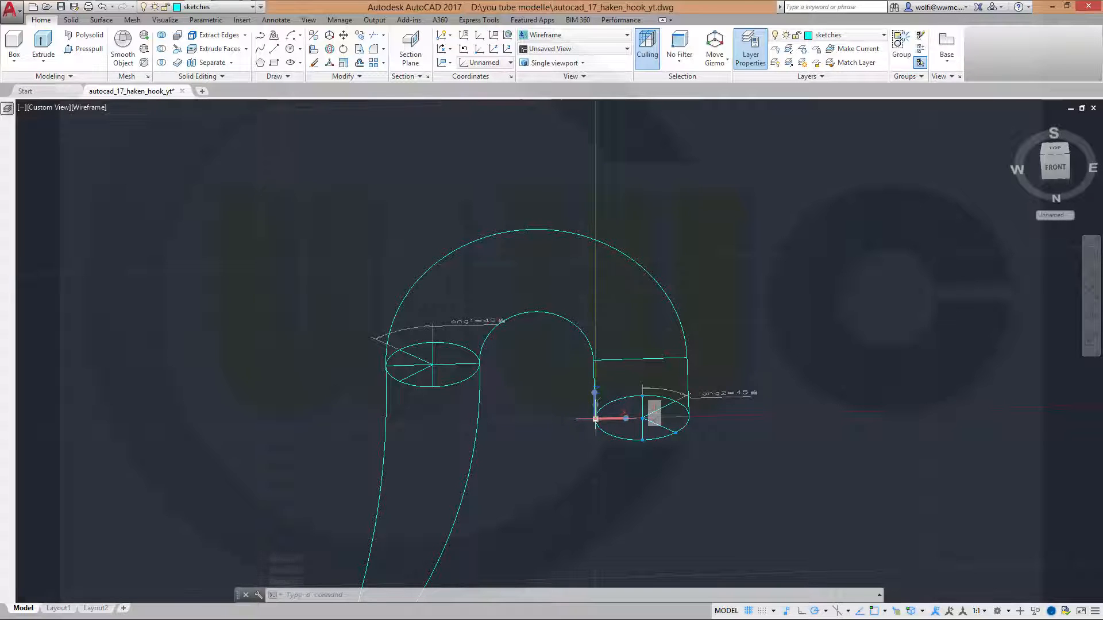
{"action": "mouse_move", "coordinate": [595, 419]}
{"action": "left_click", "coordinate": [647, 440]}
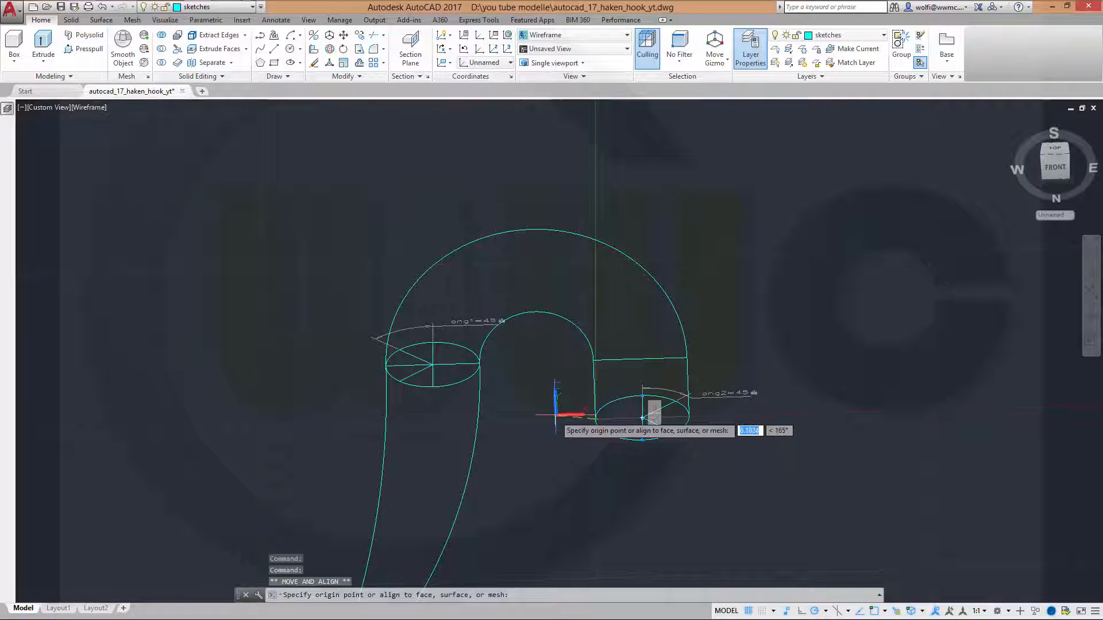
{"action": "left_click", "coordinate": [536, 362]}
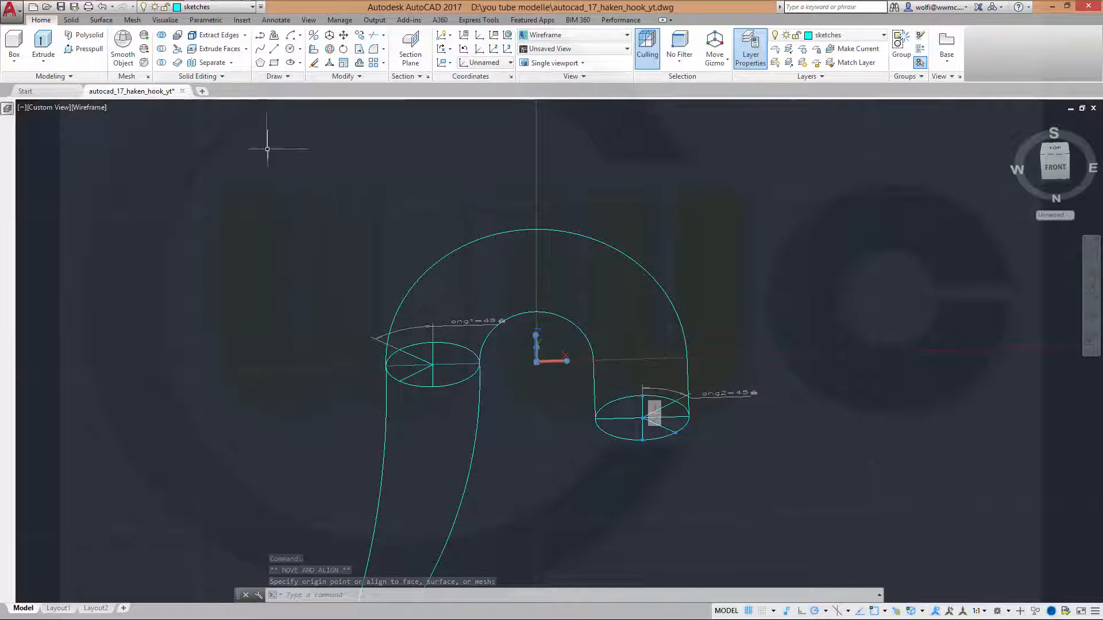
Rotate the UCS 90° around its Y axis at the center of the hook's bend.
{"action": "middle_click_drag", "start_coordinate": [371, 260], "coordinate": [339, 278], "text": "shift"}
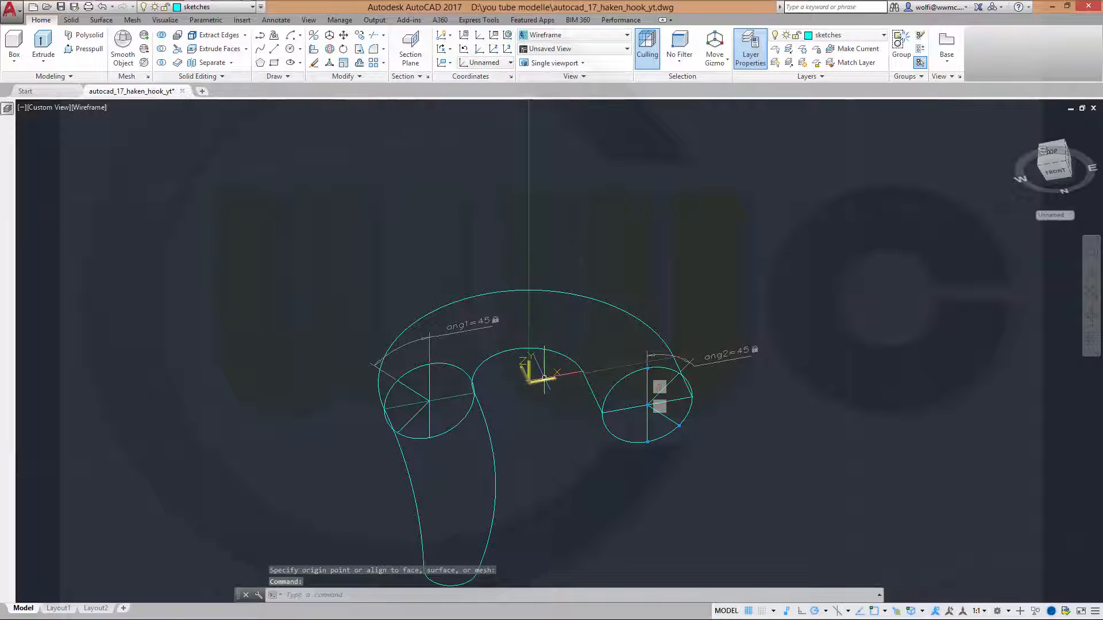
{"action": "mouse_move", "coordinate": [558, 379]}
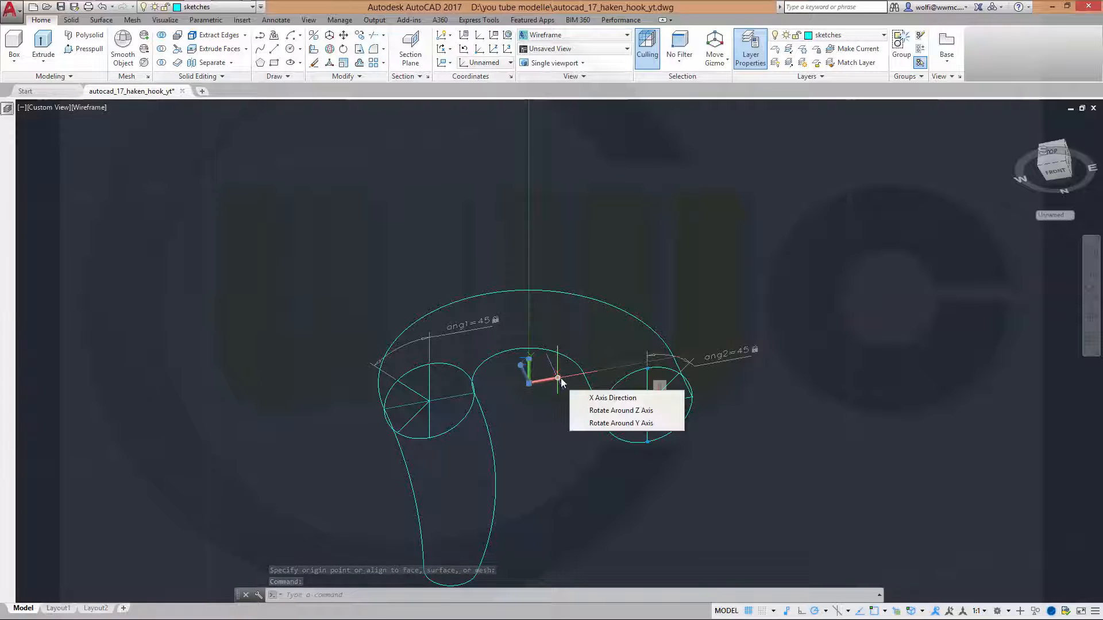
{"action": "left_click", "coordinate": [625, 423]}
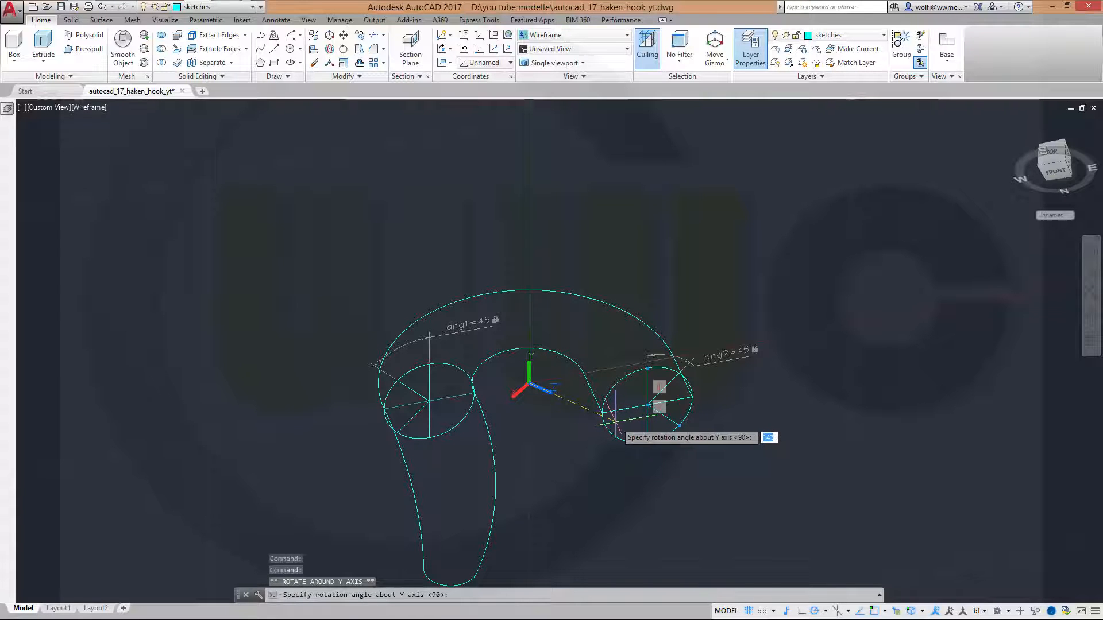
{"action": "left_click", "coordinate": [615, 422]}
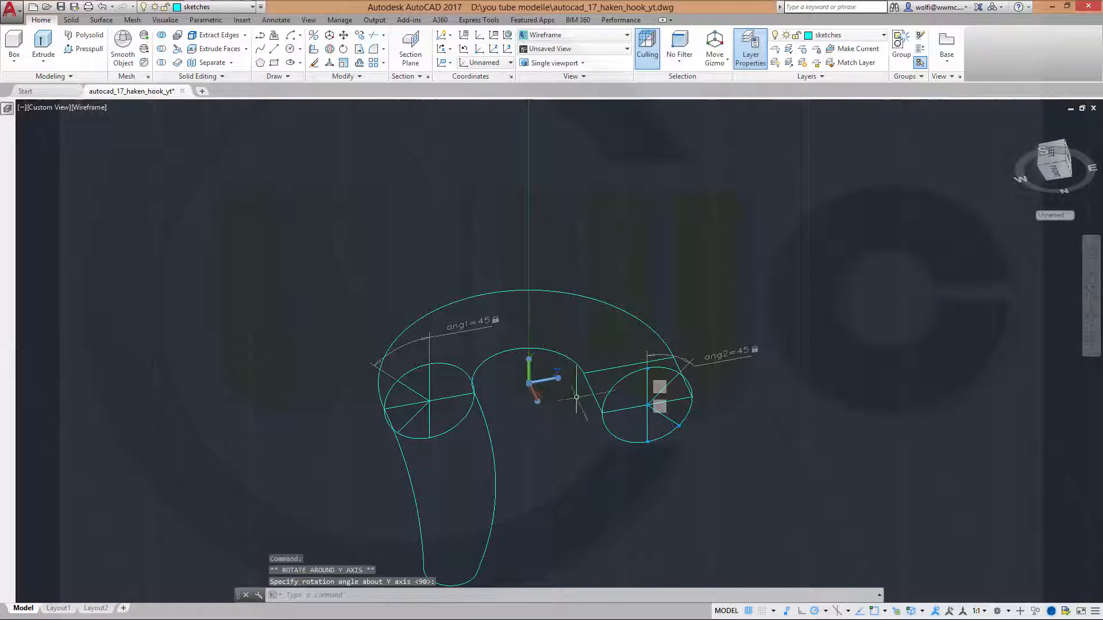
In the Right view, draw a circle of radius 2 above the hook's plane, between the bend's outer edge and the UCS Y axis.
{"action": "middle_click_drag", "start_coordinate": [576, 397], "coordinate": [380, 514], "text": "shift"}
{"action": "left_click", "coordinate": [206, 20]}
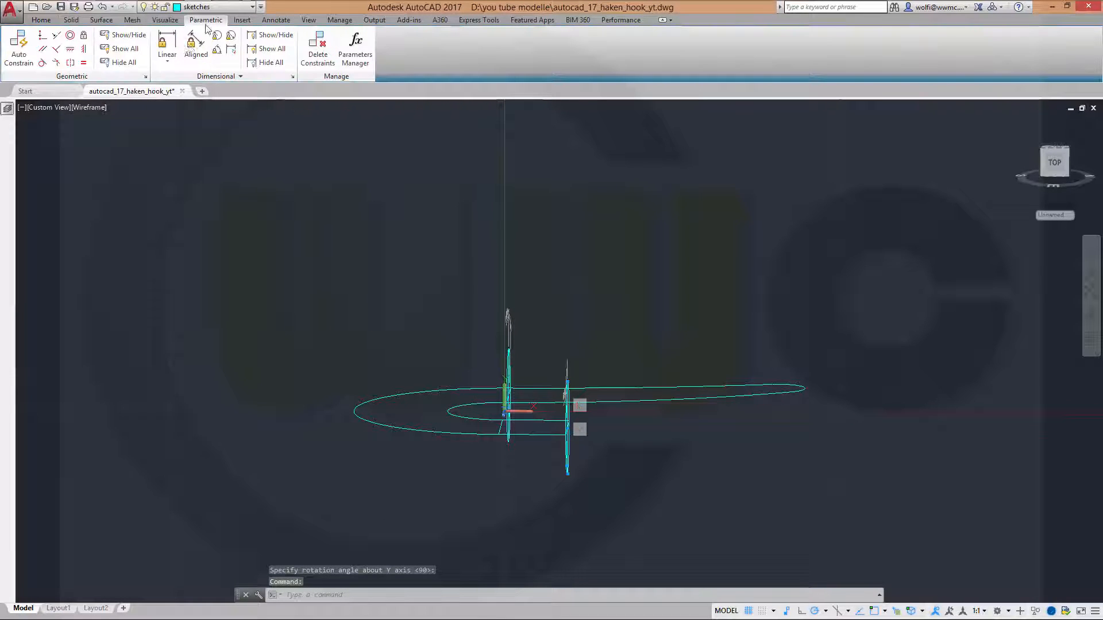
{"action": "key", "text": "Escape"}
{"action": "key", "text": "Escape"}
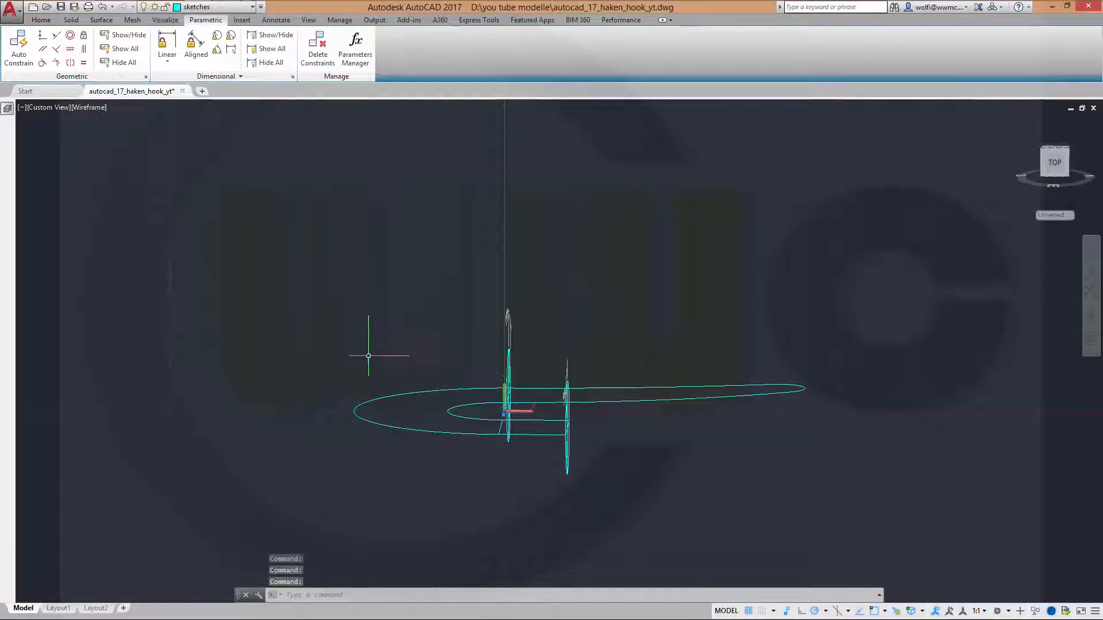
{"action": "middle_click_drag", "start_coordinate": [369, 352], "coordinate": [367, 326], "text": "shift"}
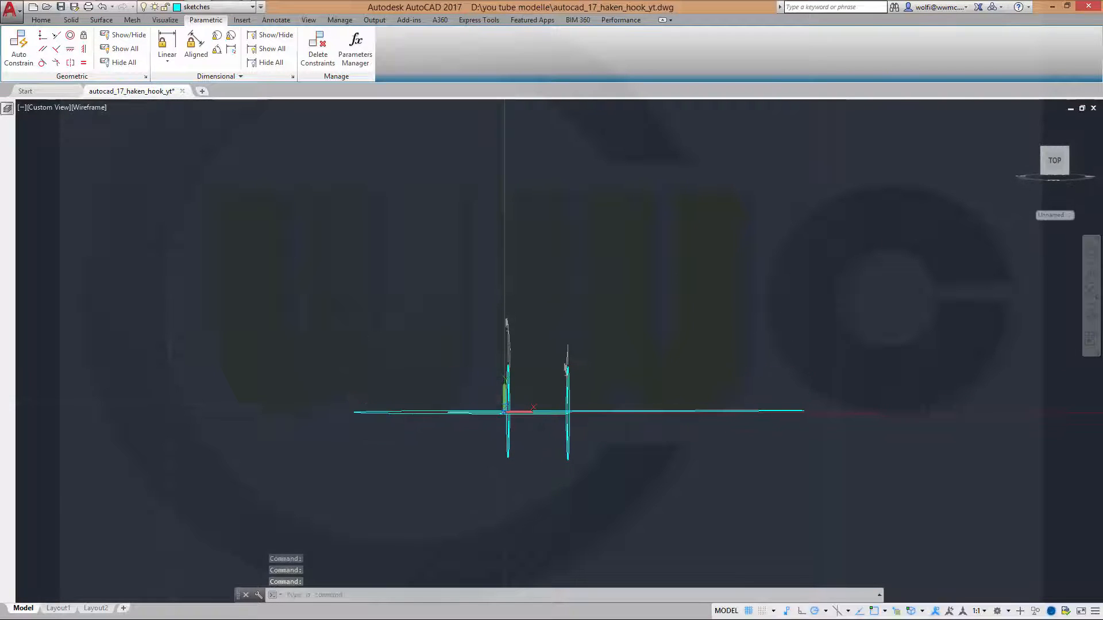
{"action": "left_click", "coordinate": [1051, 160]}
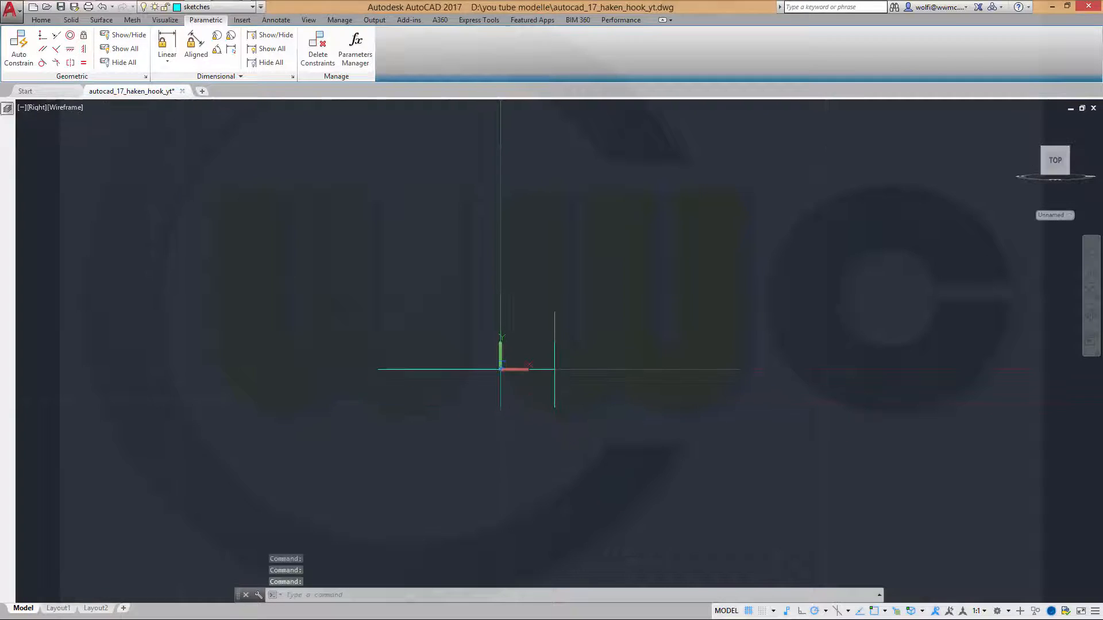
{"action": "scroll", "coordinate": [322, 261], "scroll_direction": "up", "scroll_amount": 2}
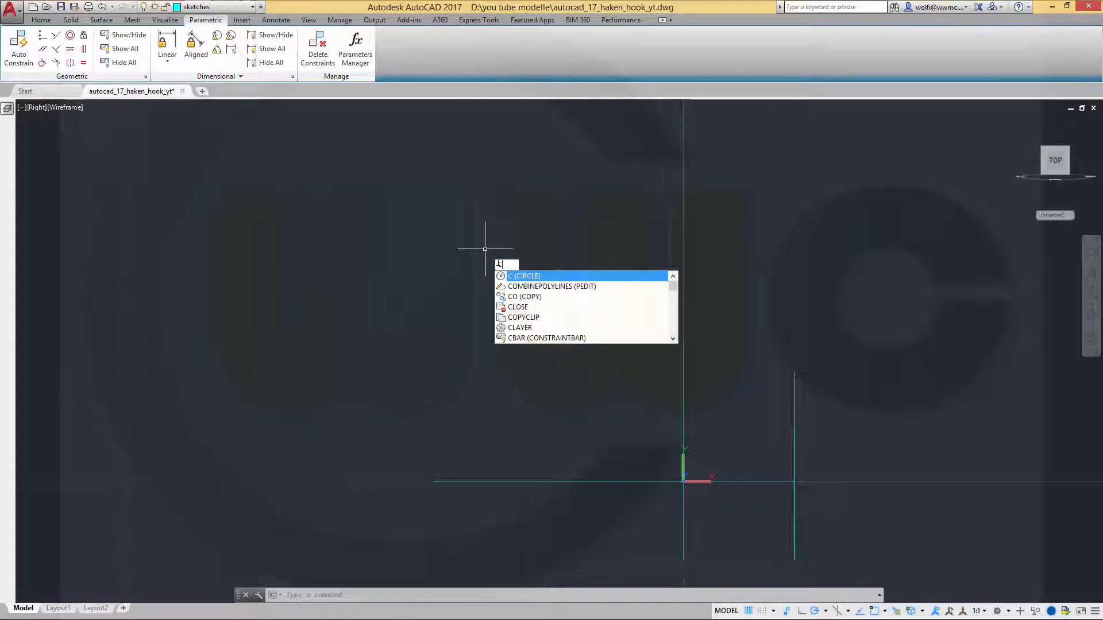
{"action": "key", "text": "Return"}
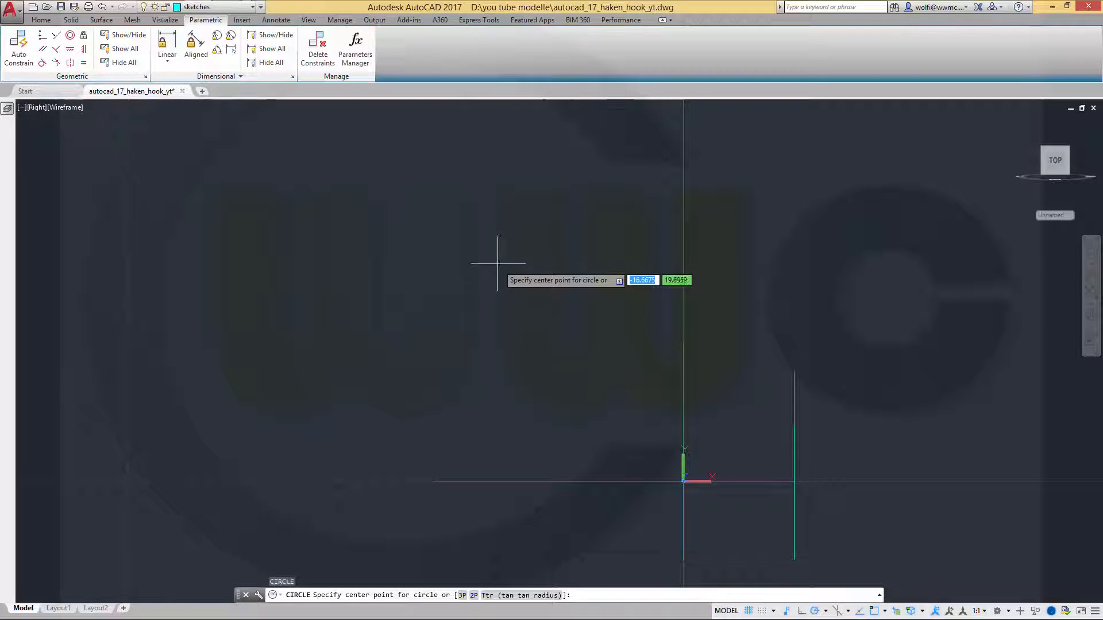
{"action": "left_click", "coordinate": [577, 368]}
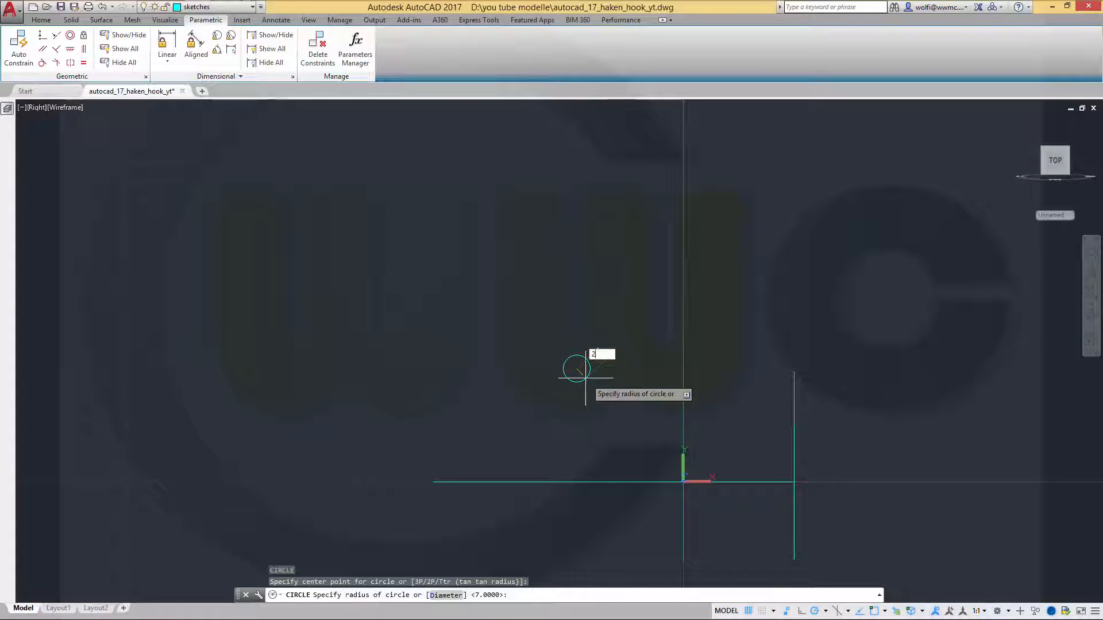
{"action": "key", "text": "Return"}
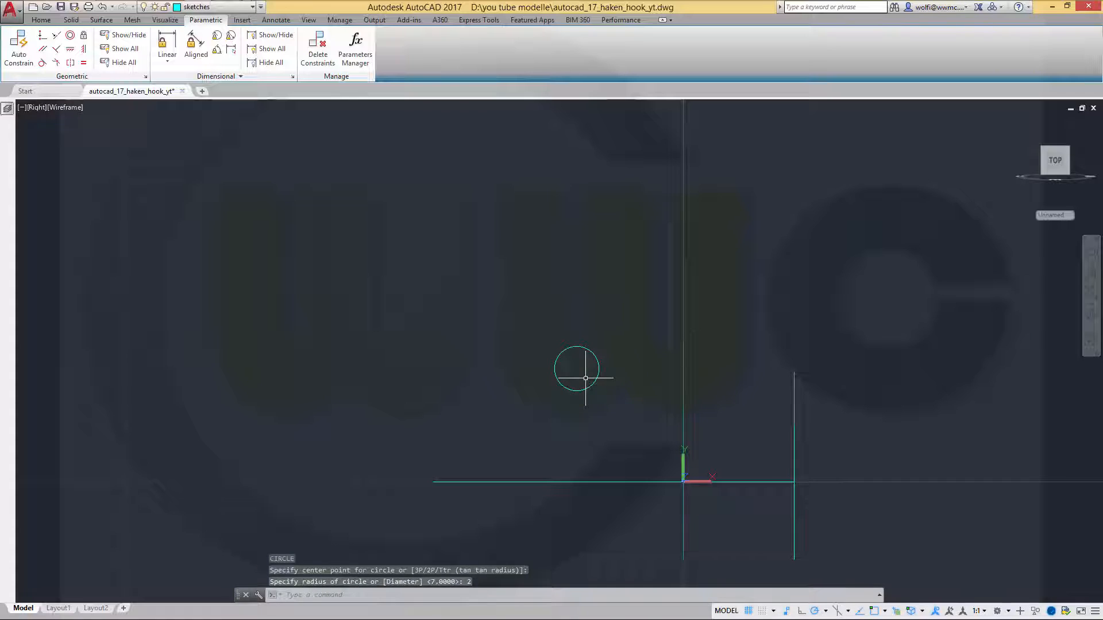
Draw a second circle of radius 2 just below the existing one, above the horizontal line.
{"action": "key", "text": "Return"}
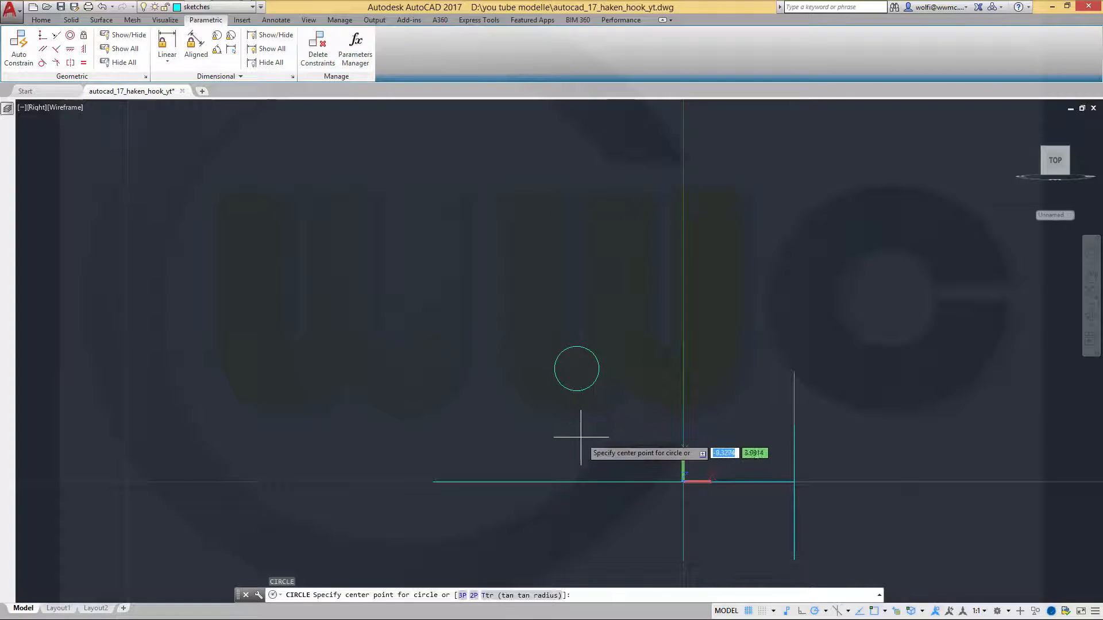
{"action": "left_click", "coordinate": [584, 436]}
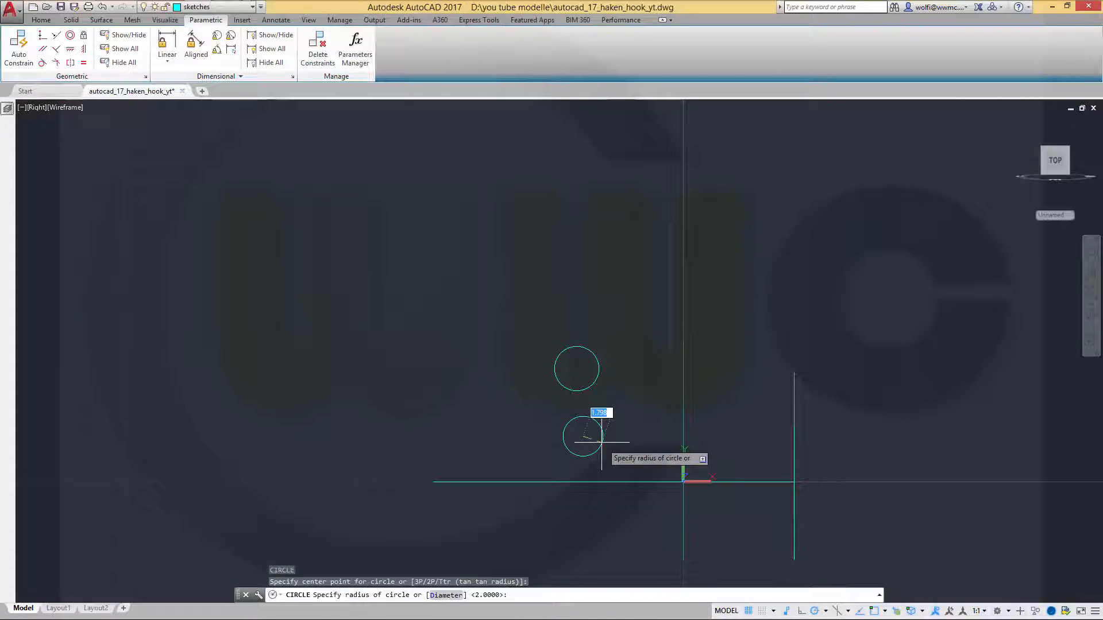
{"action": "type", "text": "2"}
{"action": "key", "text": "Return"}
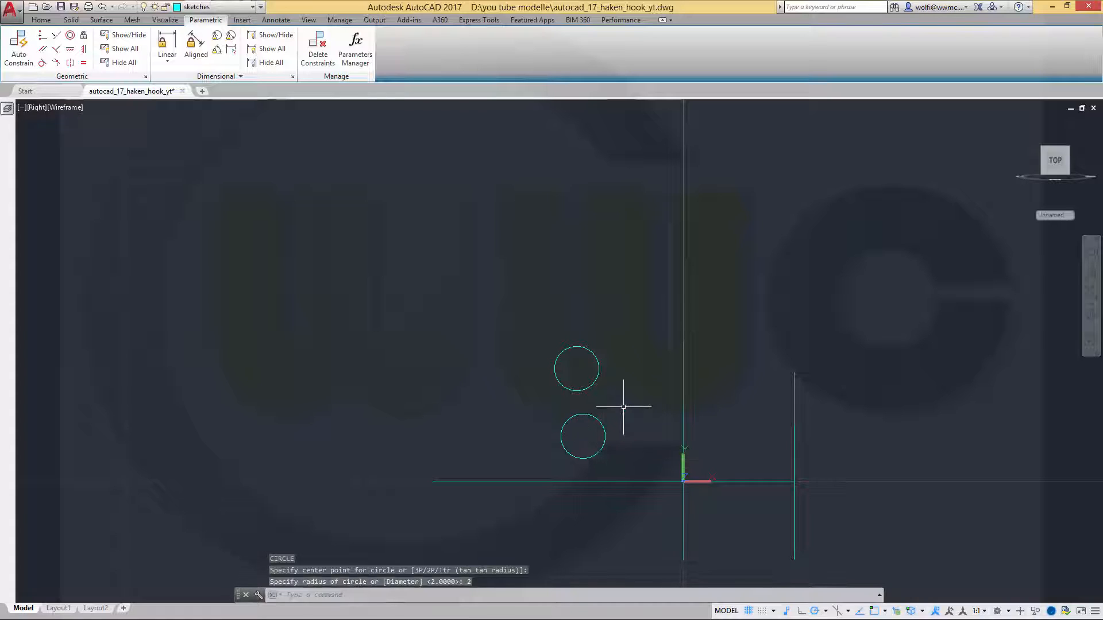
Draw two circles of radius 1, one roughly above the other, near the outer end of the horizontal line.
{"action": "key", "text": "Return"}
{"action": "left_click", "coordinate": [456, 376]}
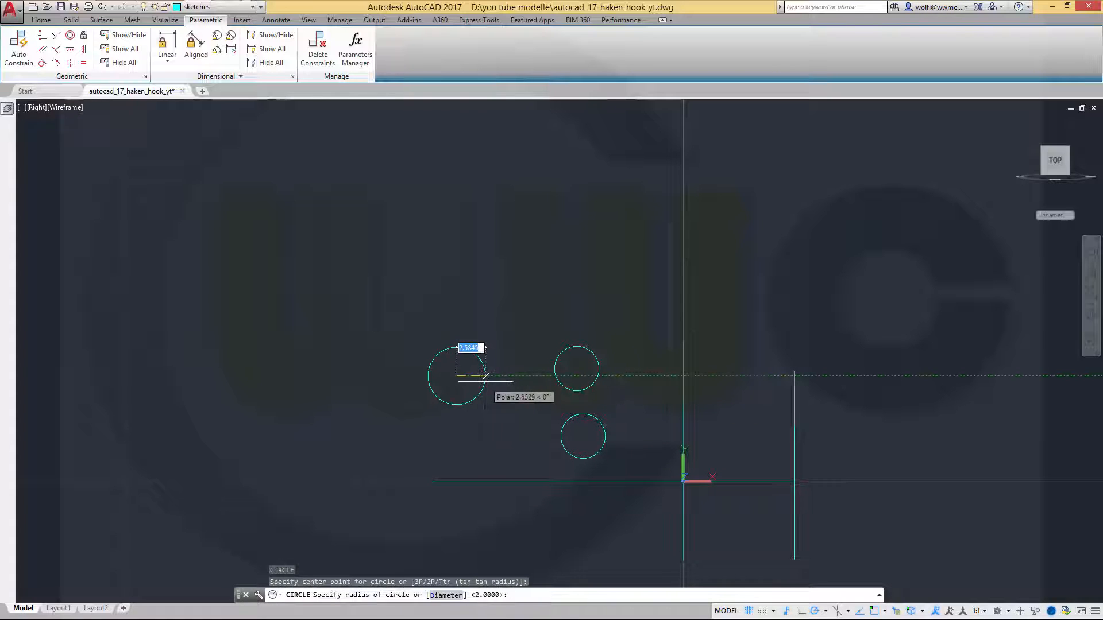
{"action": "type", "text": "1"}
{"action": "key", "text": "Return"}
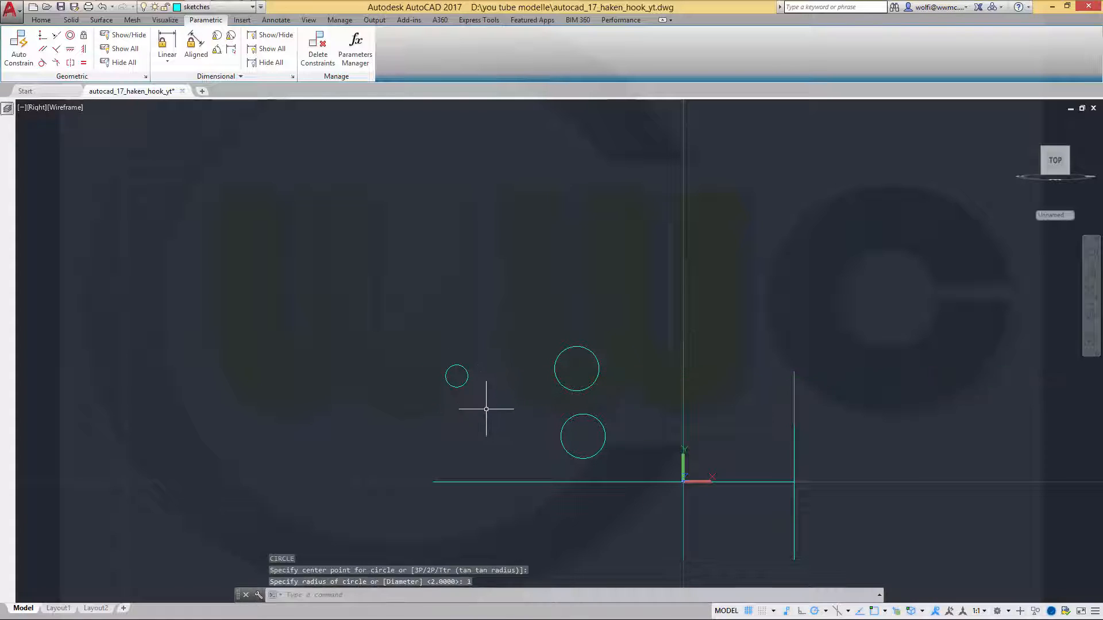
{"action": "key", "text": "Return"}
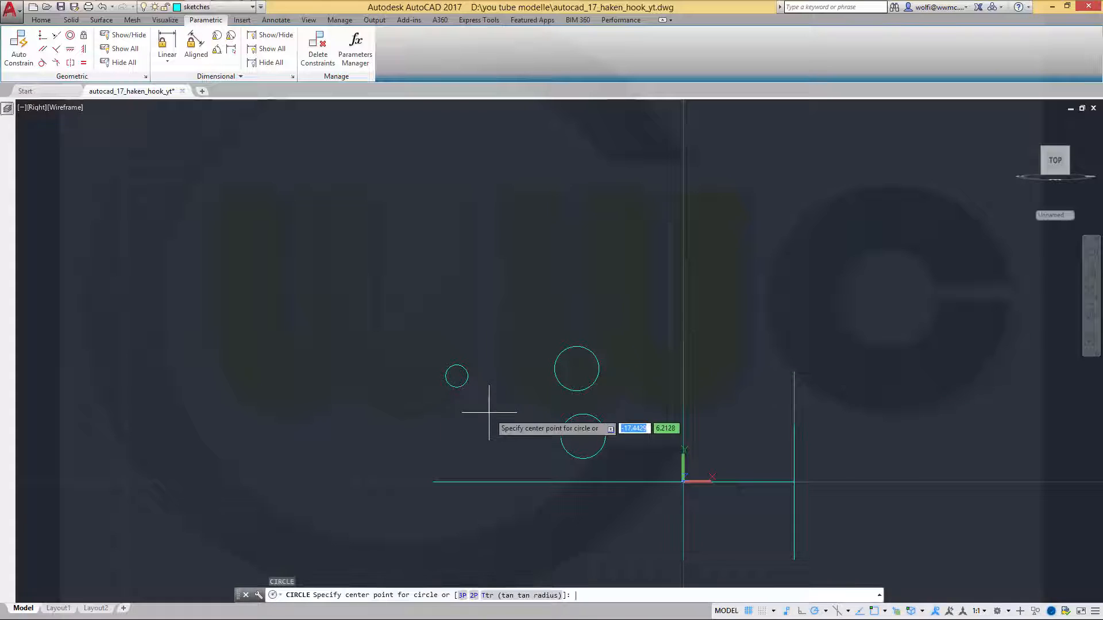
{"action": "left_click", "coordinate": [458, 436]}
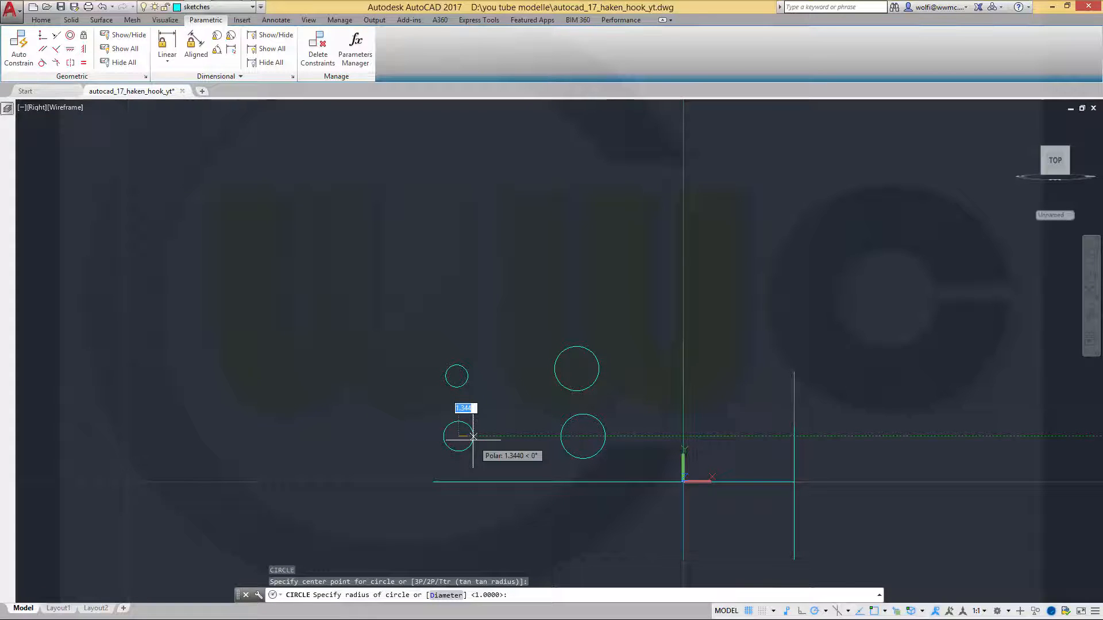
{"action": "key", "text": "Return"}
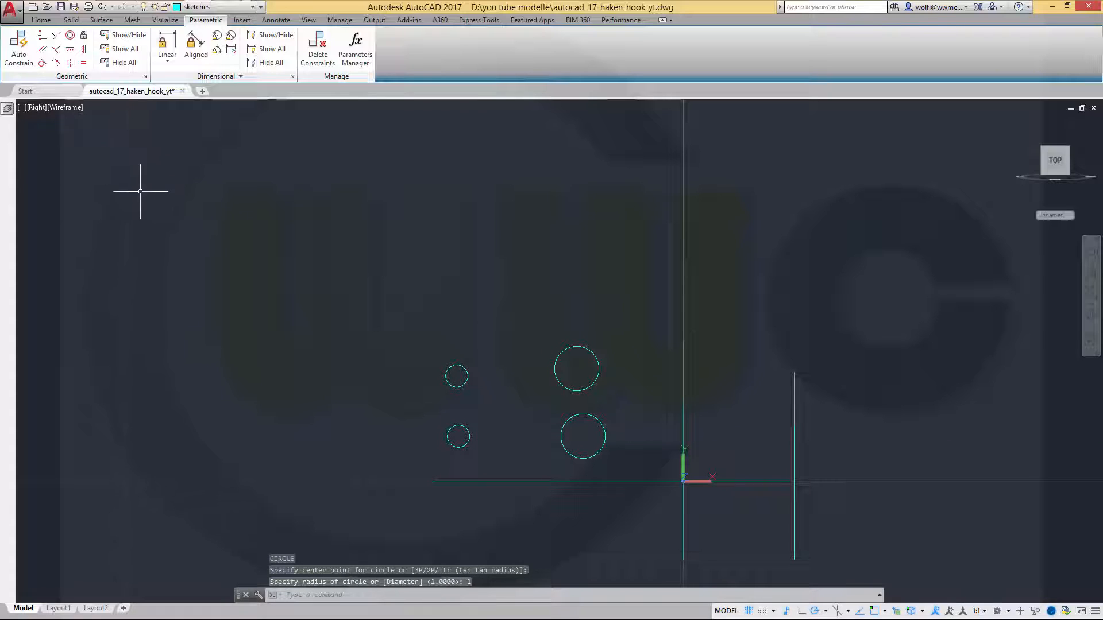
Draw a line connecting the centers of the two radius 1 circles.
{"action": "type", "text": "l"}
{"action": "key", "text": "Return"}
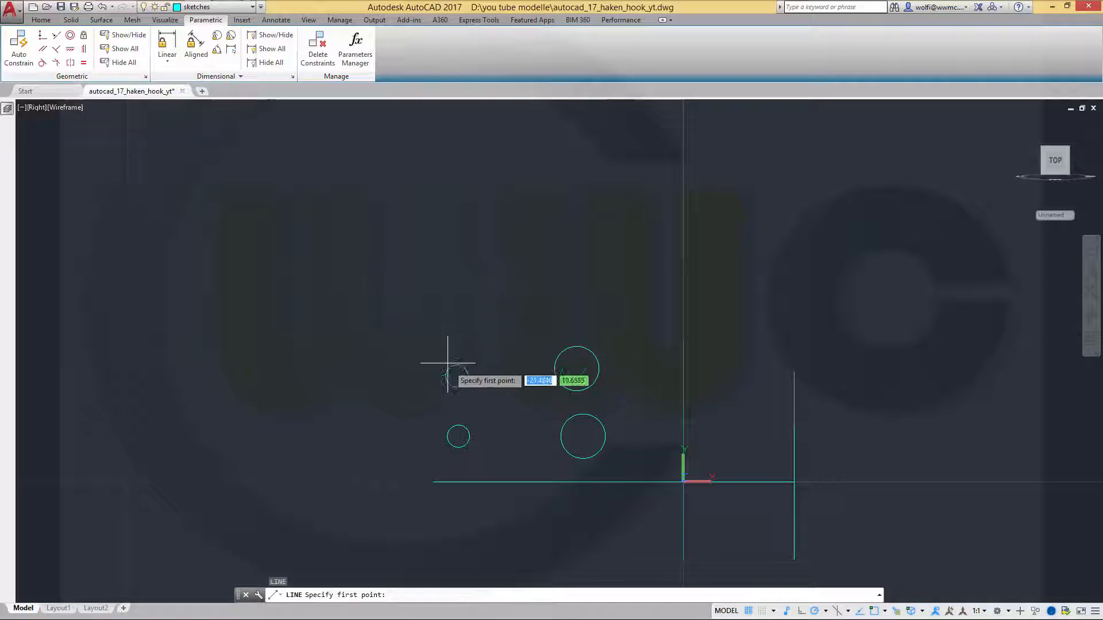
{"action": "scroll", "coordinate": [497, 394], "scroll_direction": "up", "scroll_amount": 2}
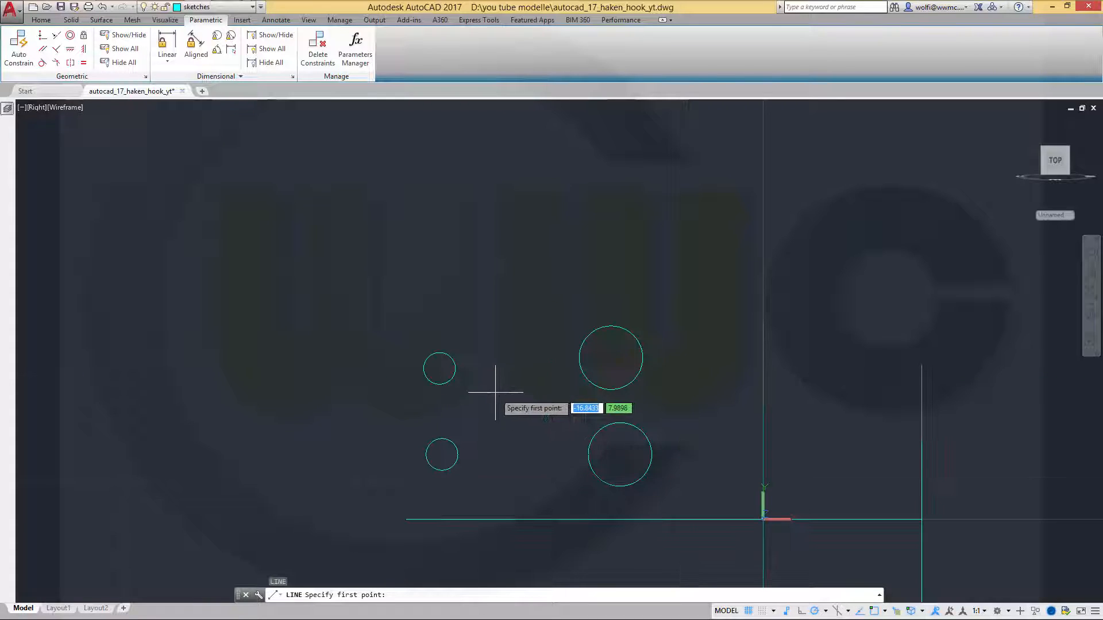
{"action": "left_click", "coordinate": [439, 368]}
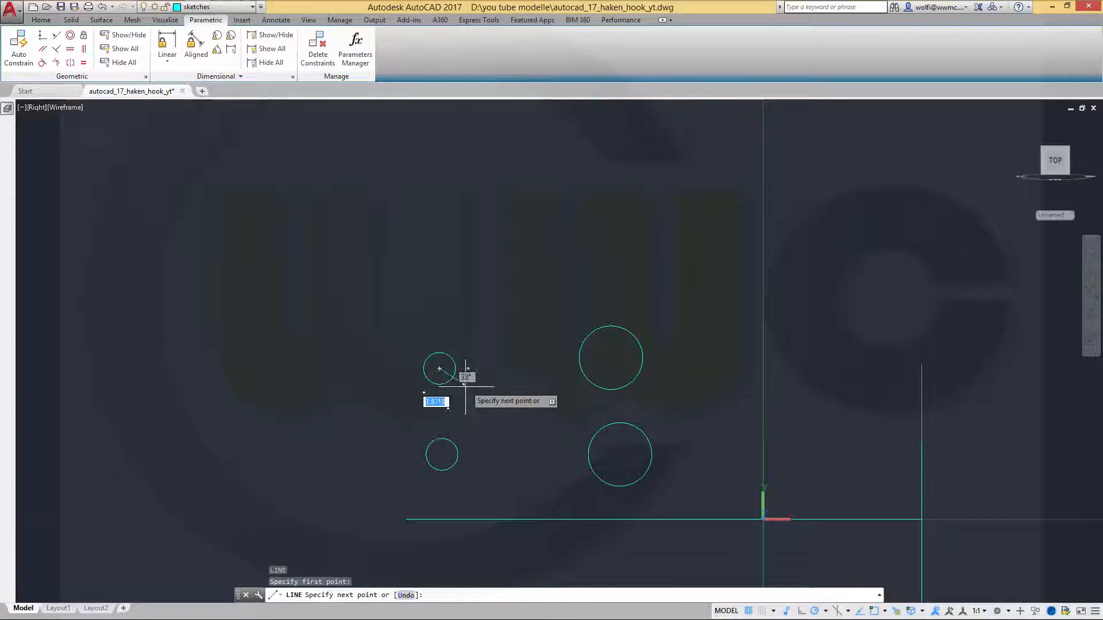
{"action": "left_click", "coordinate": [450, 449]}
{"action": "key", "text": "Return"}
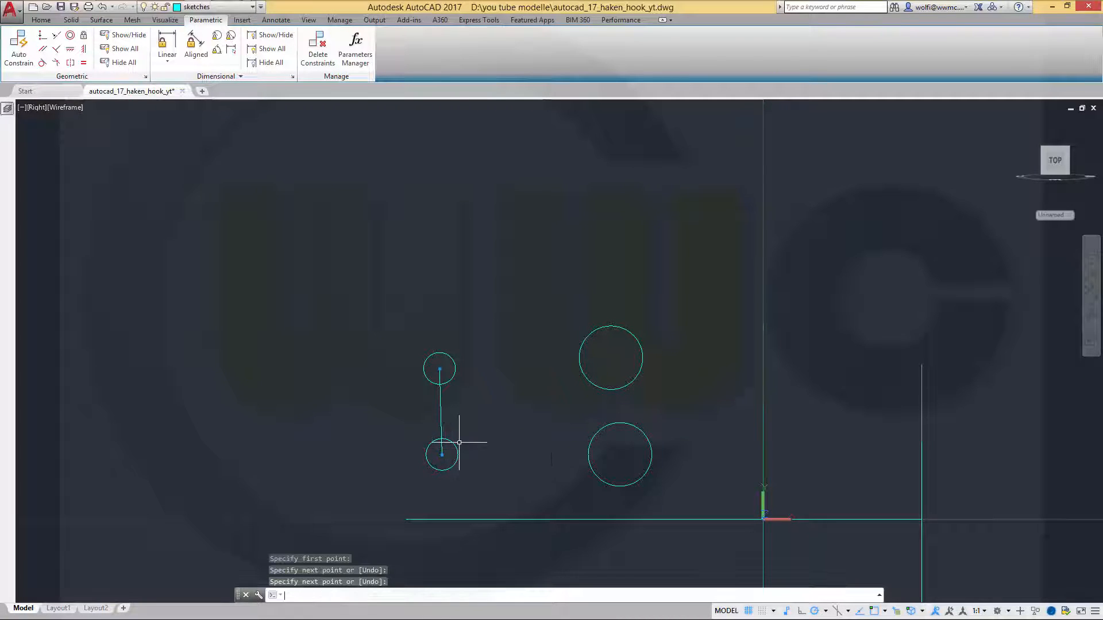
Draw a line connecting the centers of the two radius 2 circles.
{"action": "key", "text": "Return"}
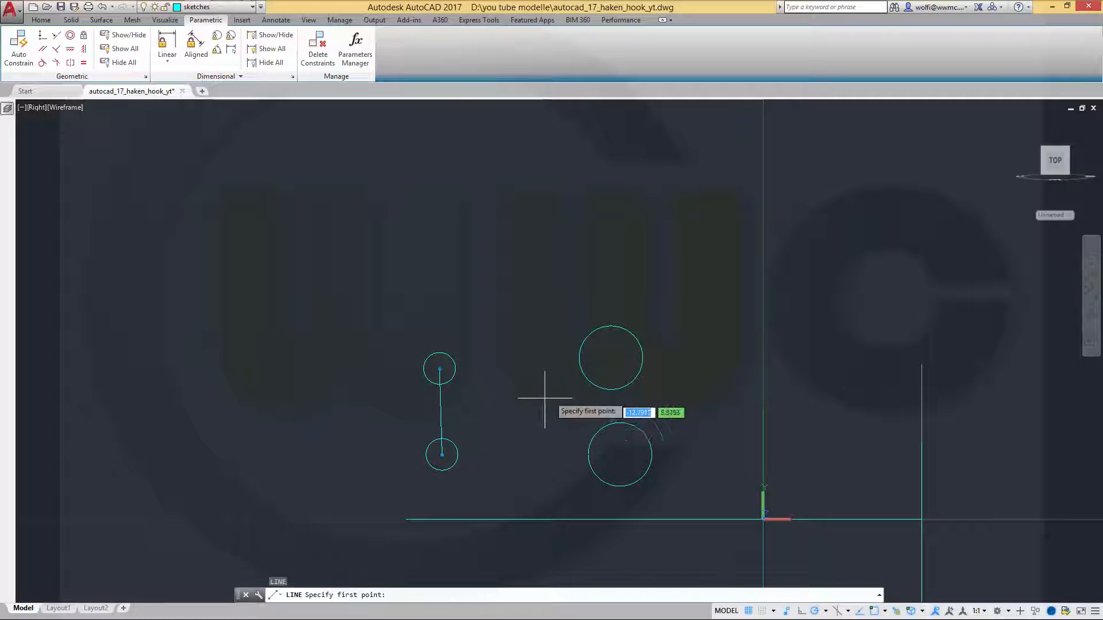
{"action": "left_click", "coordinate": [583, 365]}
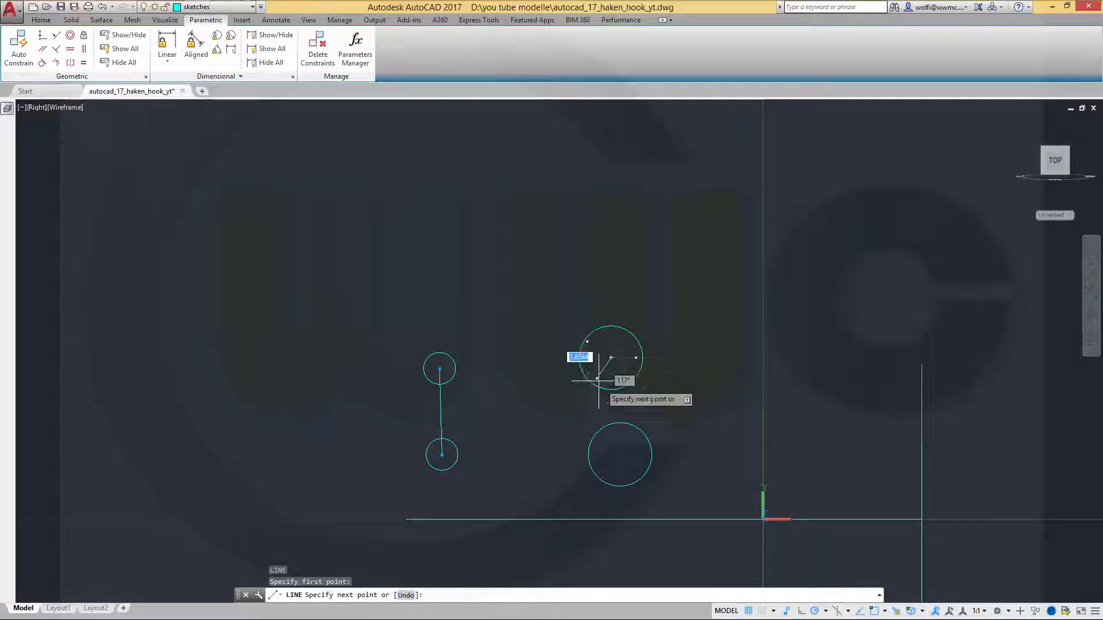
{"action": "left_click", "coordinate": [646, 464]}
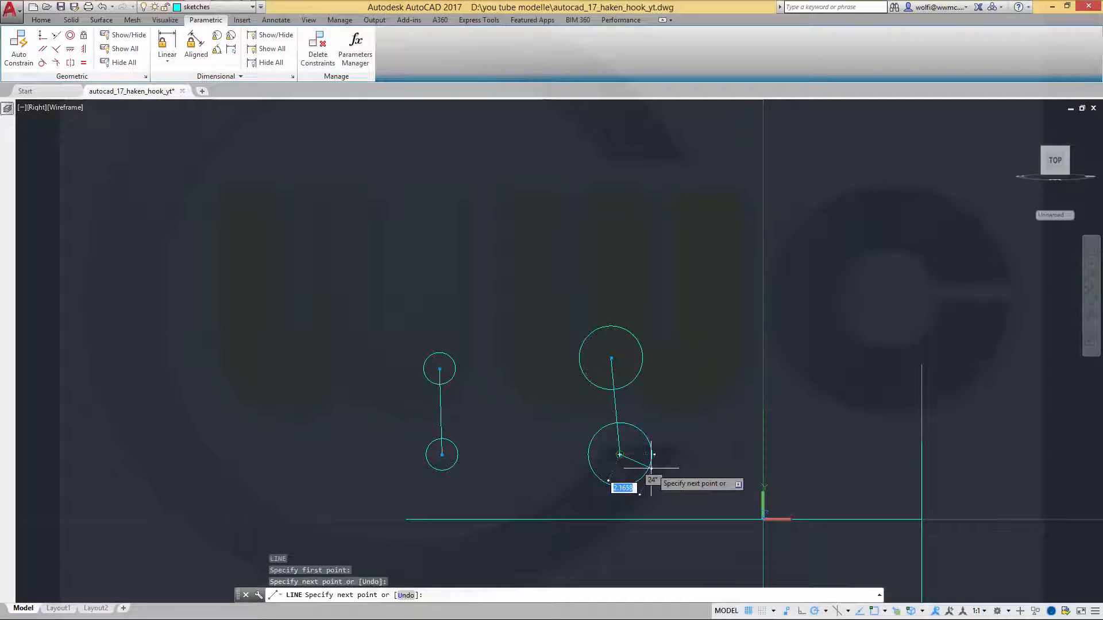
{"action": "key", "text": "Return"}
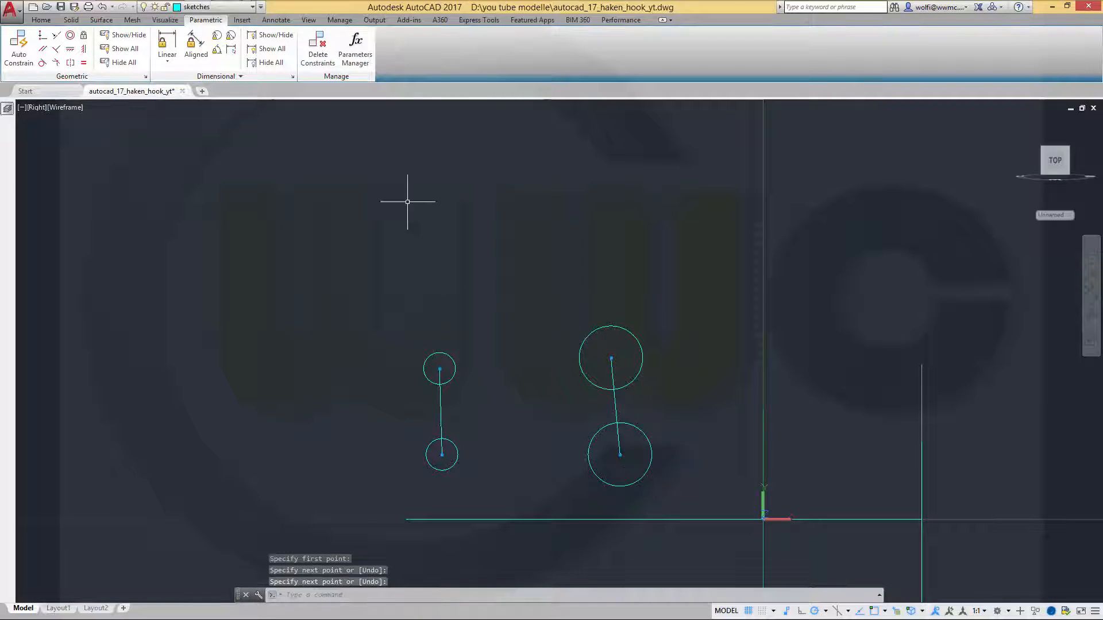
Try to apply automatic geometric constraints to the four circles and their two connecting lines.
{"action": "left_click", "coordinate": [19, 47]}
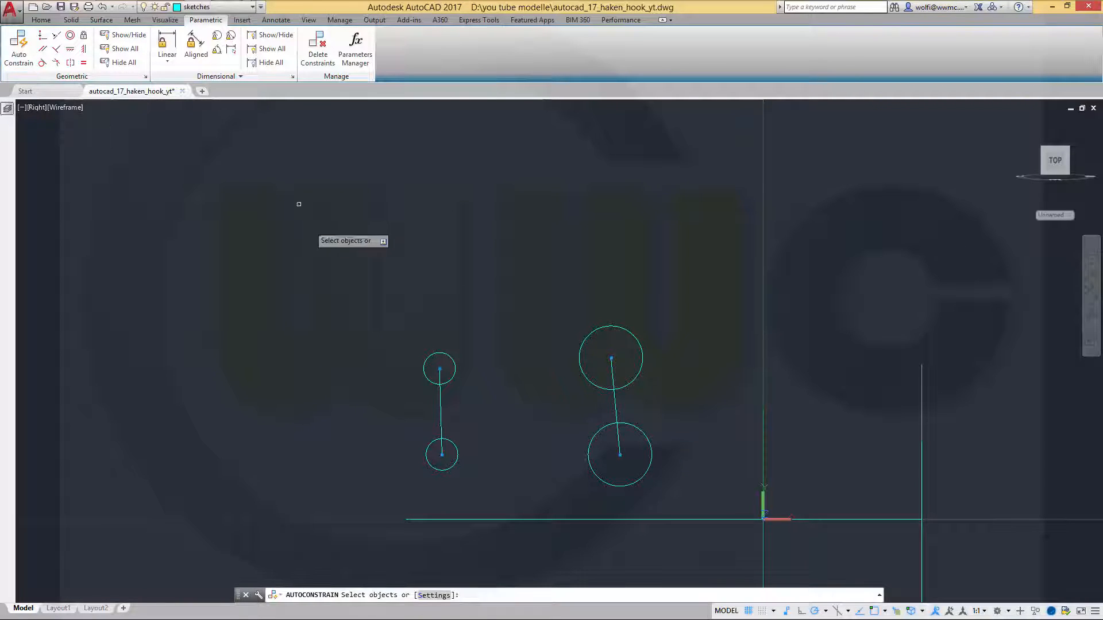
{"action": "left_click", "coordinate": [687, 500]}
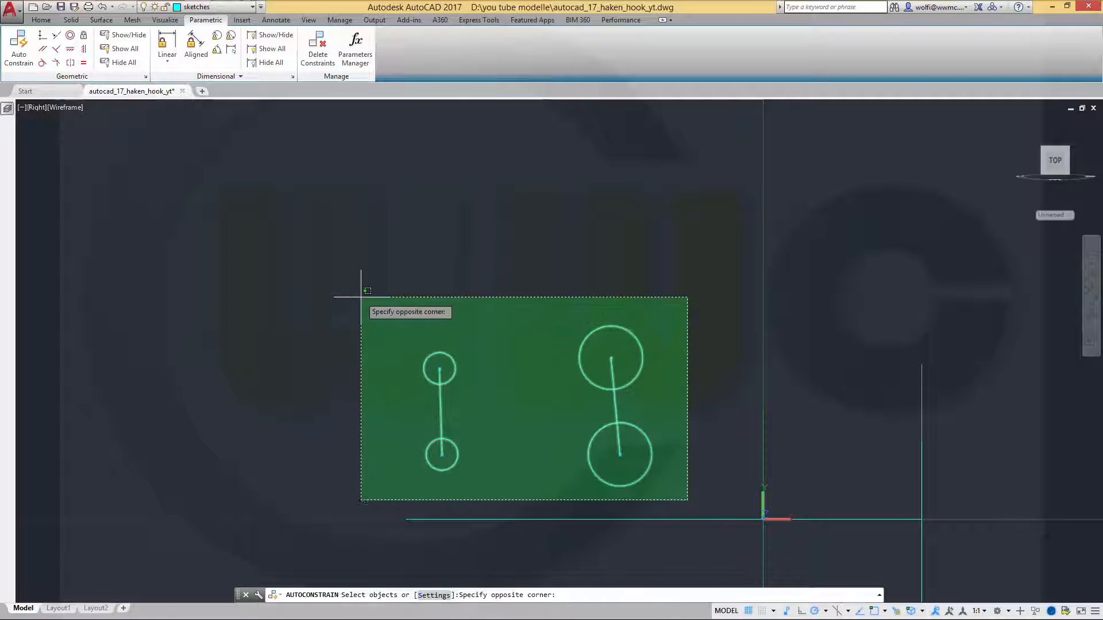
{"action": "left_click", "coordinate": [356, 291]}
{"action": "right_click", "coordinate": [424, 228]}
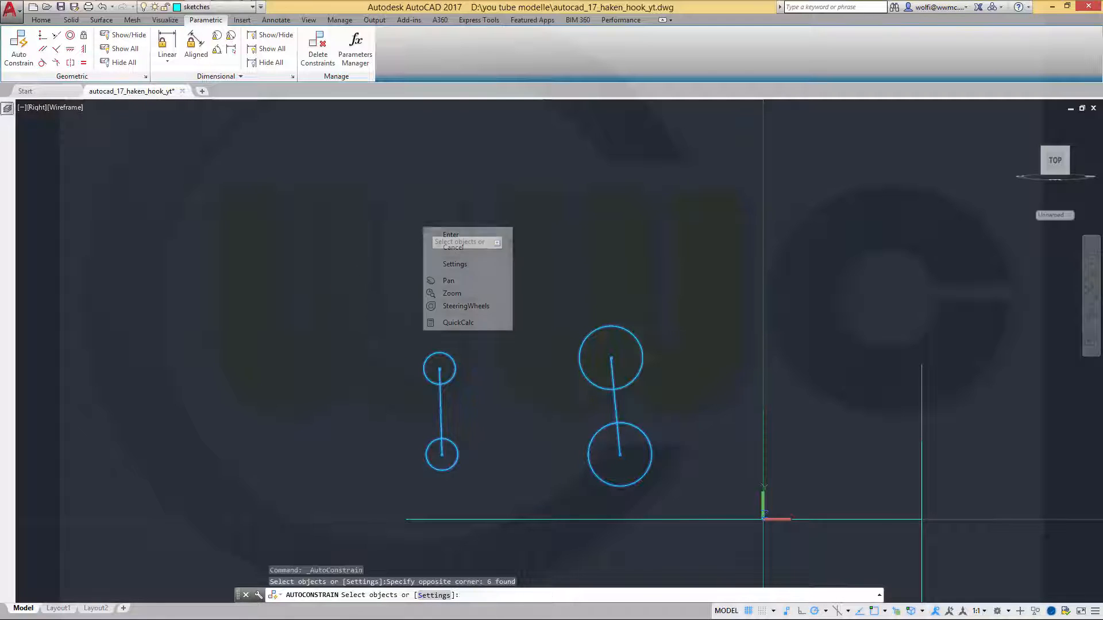
{"action": "left_click", "coordinate": [457, 234]}
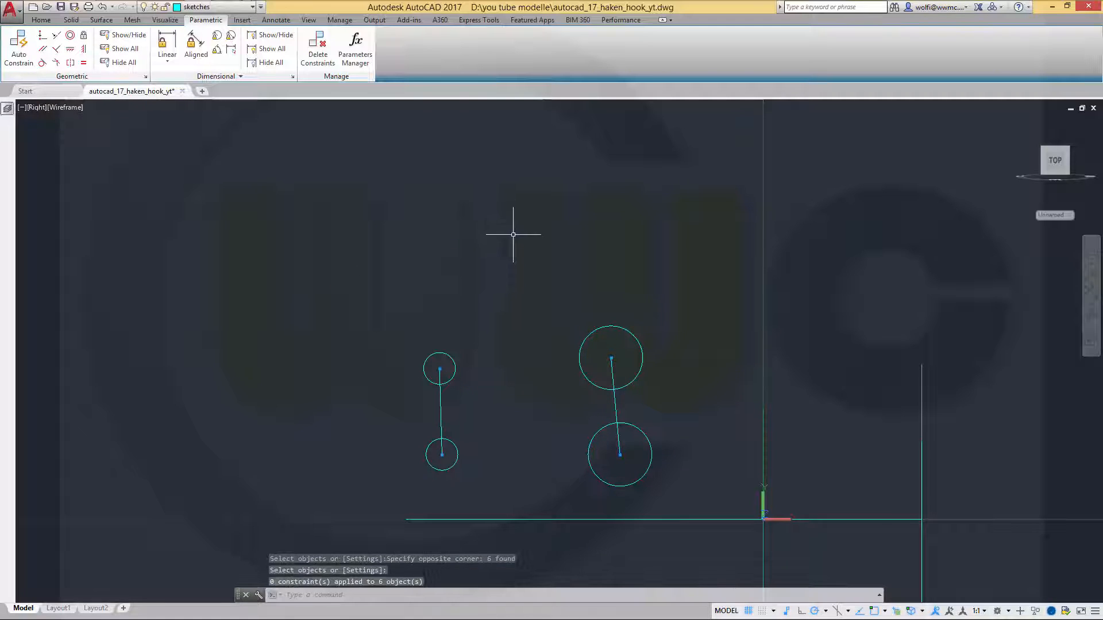
Apply a vertical constraint to each of the two lines connecting the circle centers.
{"action": "left_click", "coordinate": [83, 51]}
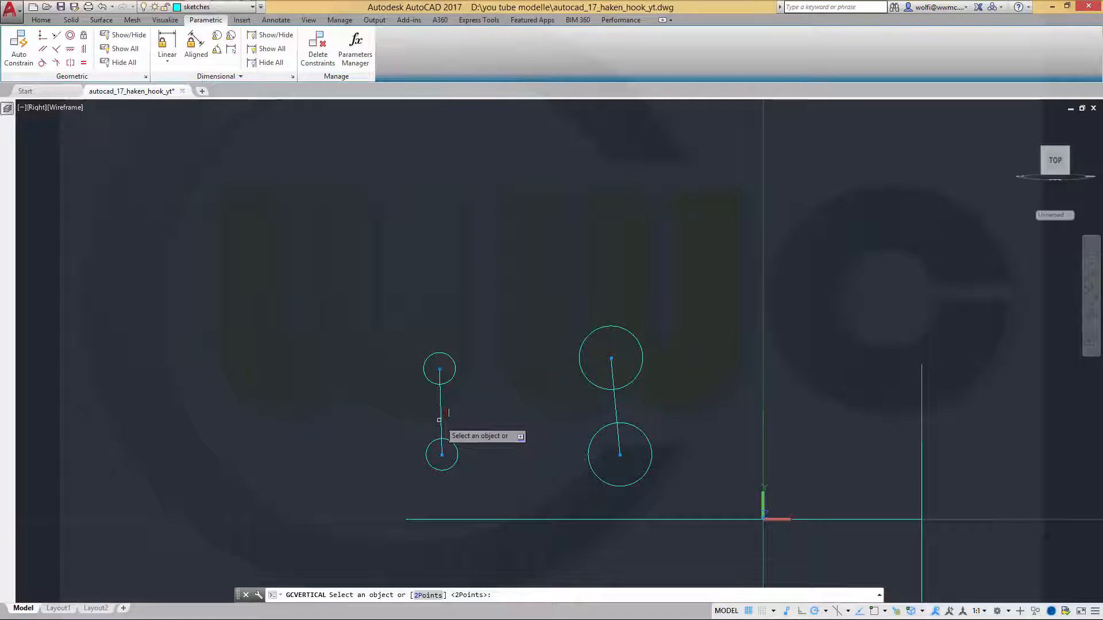
{"action": "left_click", "coordinate": [440, 419]}
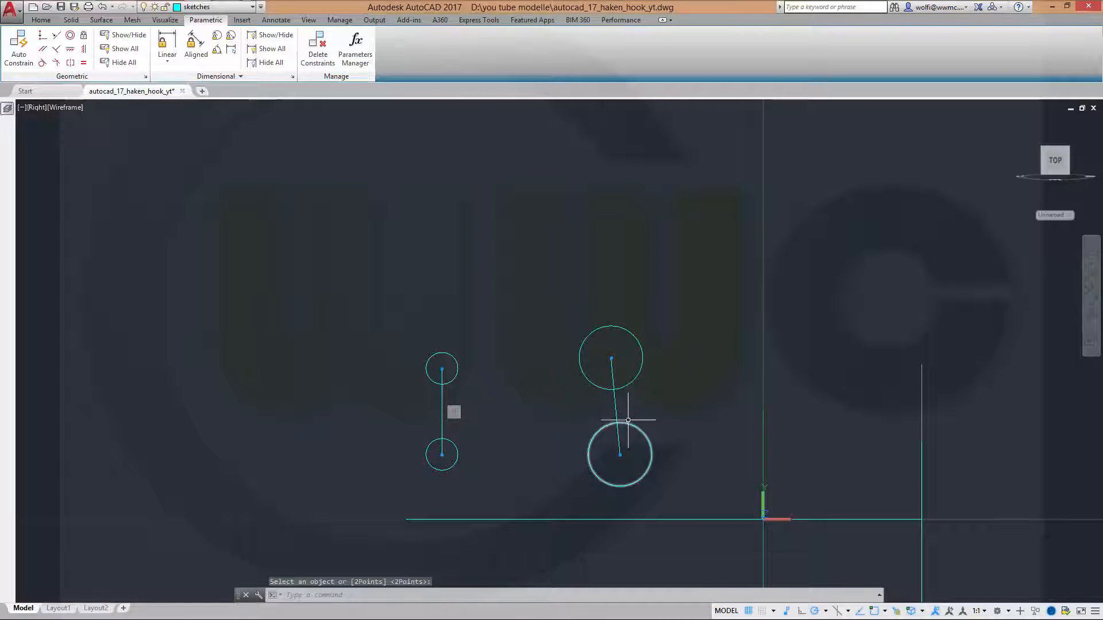
{"action": "key", "text": "Return"}
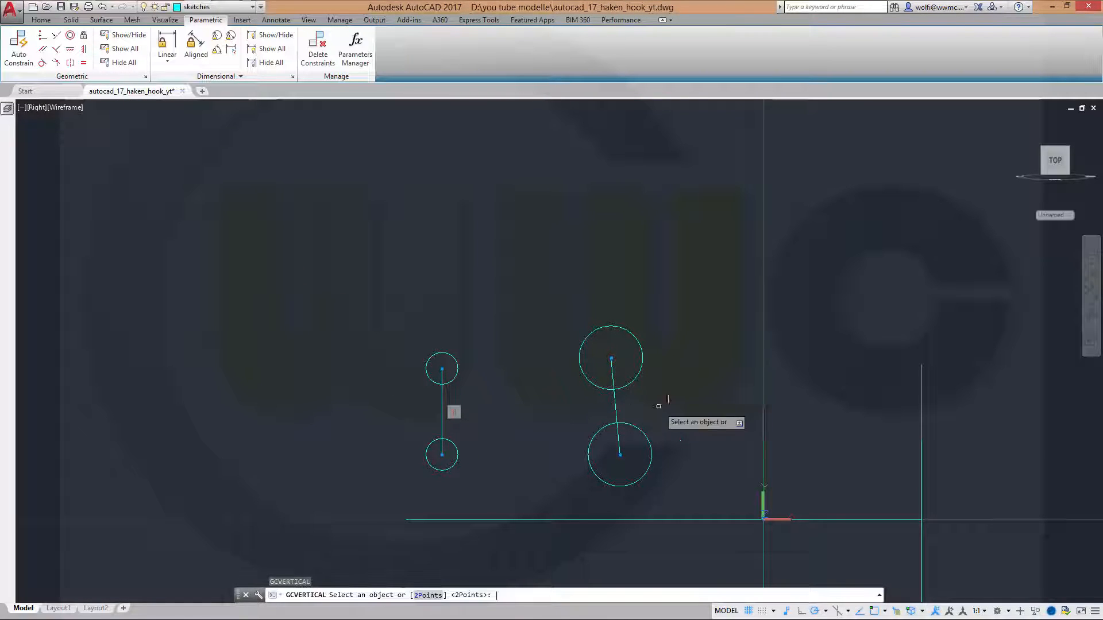
{"action": "left_click", "coordinate": [614, 401]}
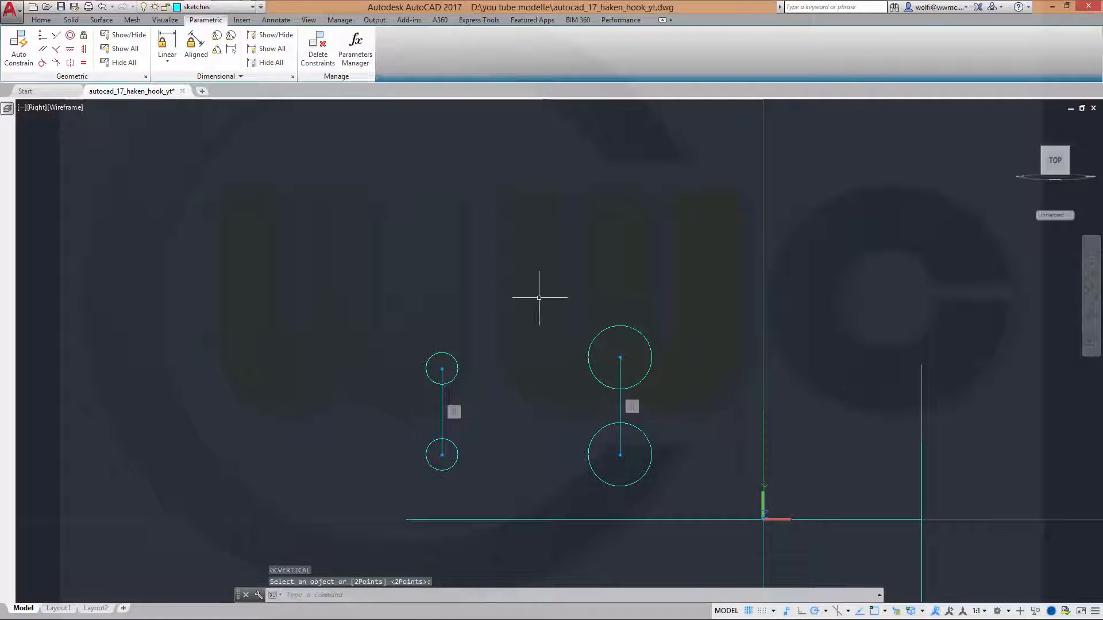
{"action": "left_click", "coordinate": [168, 46]}
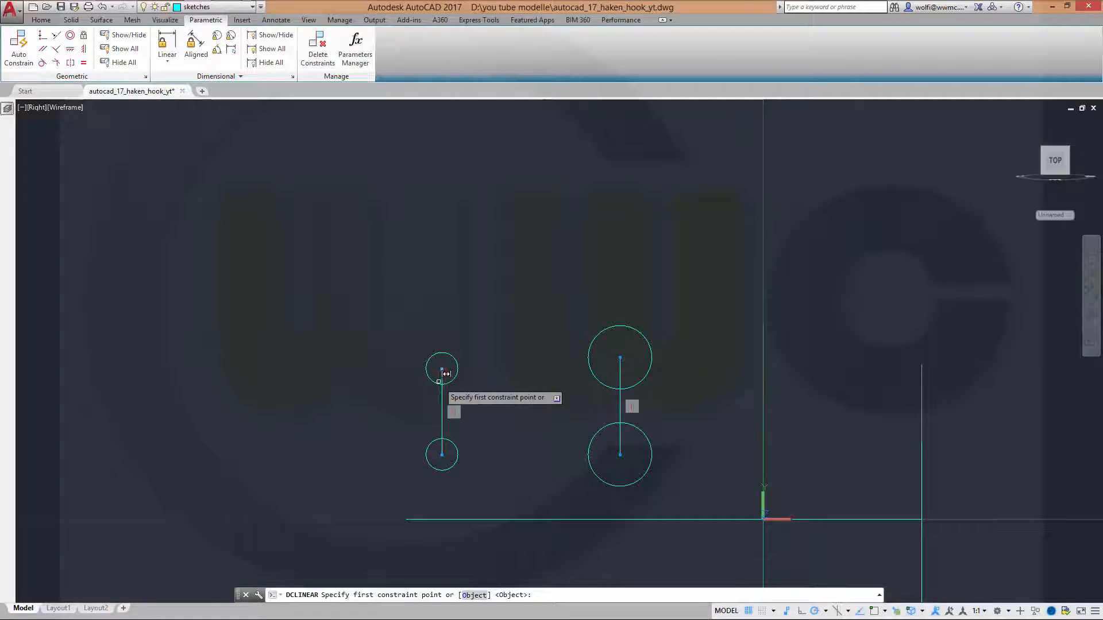
{"action": "left_click", "coordinate": [442, 382]}
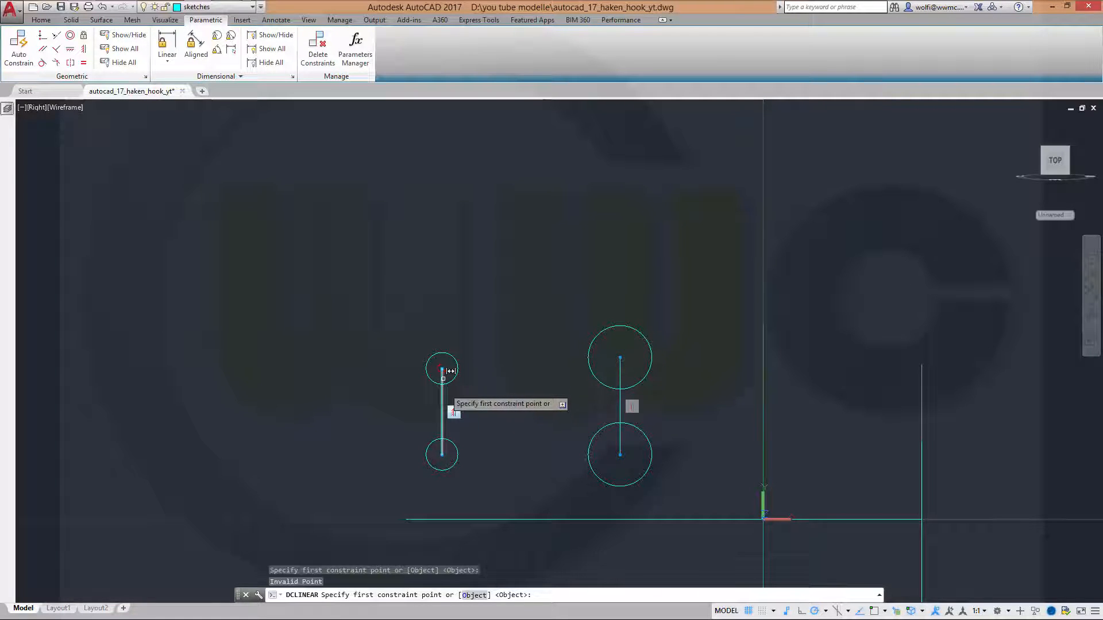
{"action": "left_click", "coordinate": [443, 445]}
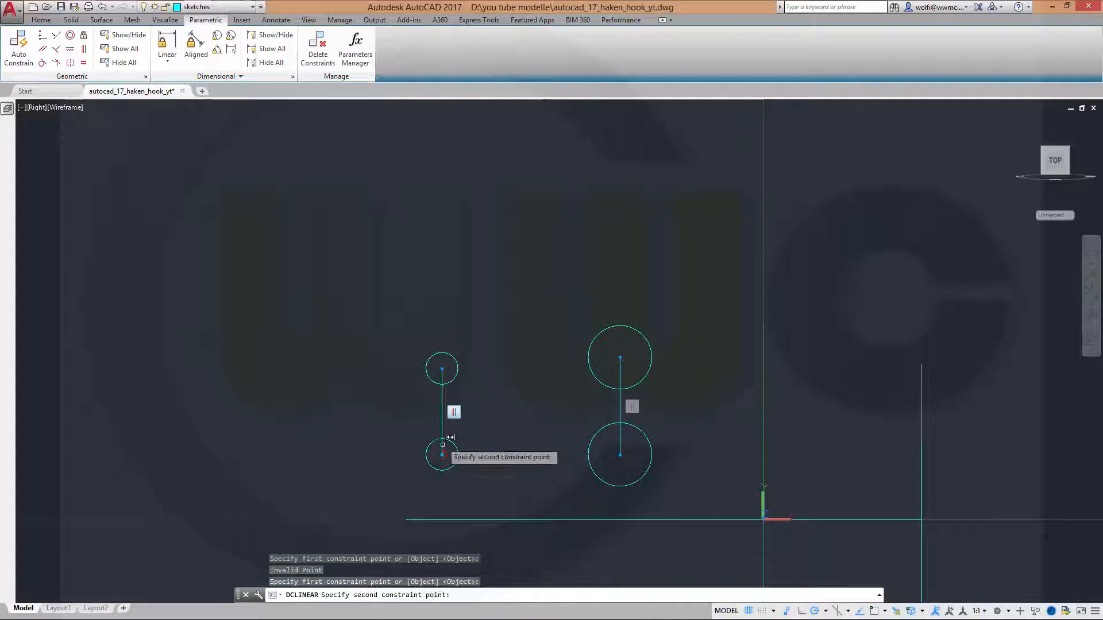
{"action": "scroll", "coordinate": [454, 409], "scroll_direction": "up", "scroll_amount": 2}
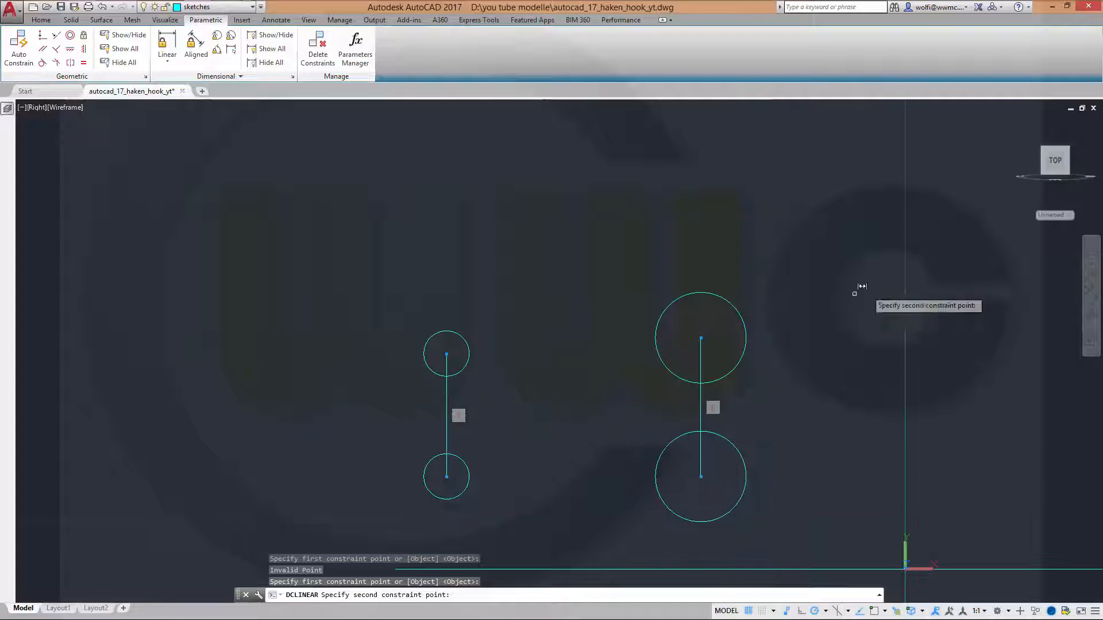
{"action": "scroll", "coordinate": [402, 345], "scroll_direction": "up", "scroll_amount": 7}
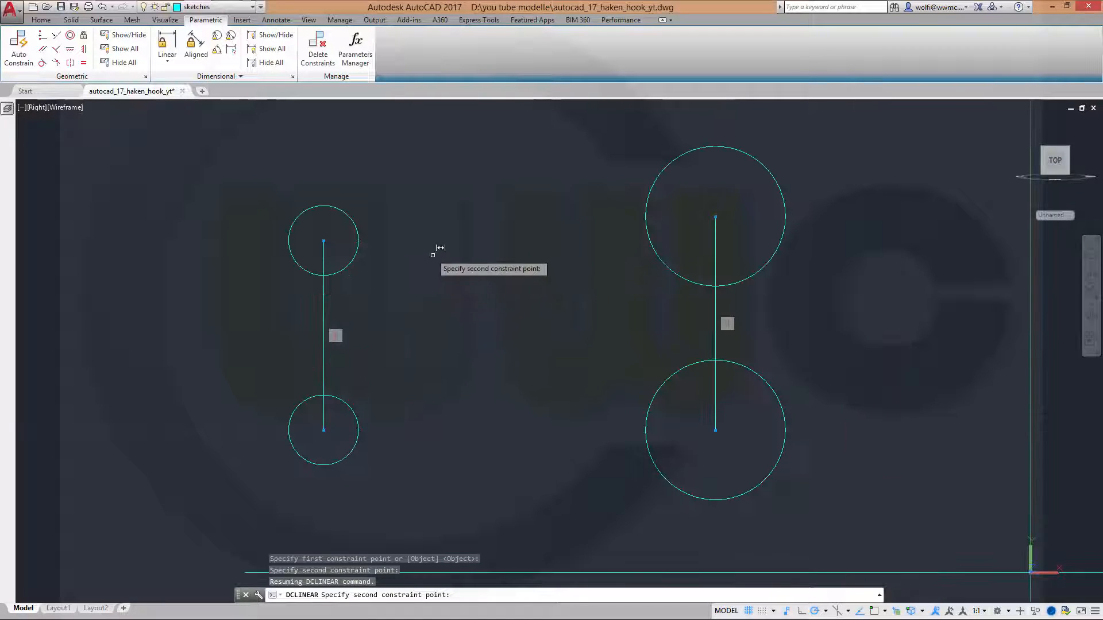
Add a linear dimensional constraint of 4.5 between the centers of the two radius 1 circles.
{"action": "left_click", "coordinate": [166, 42]}
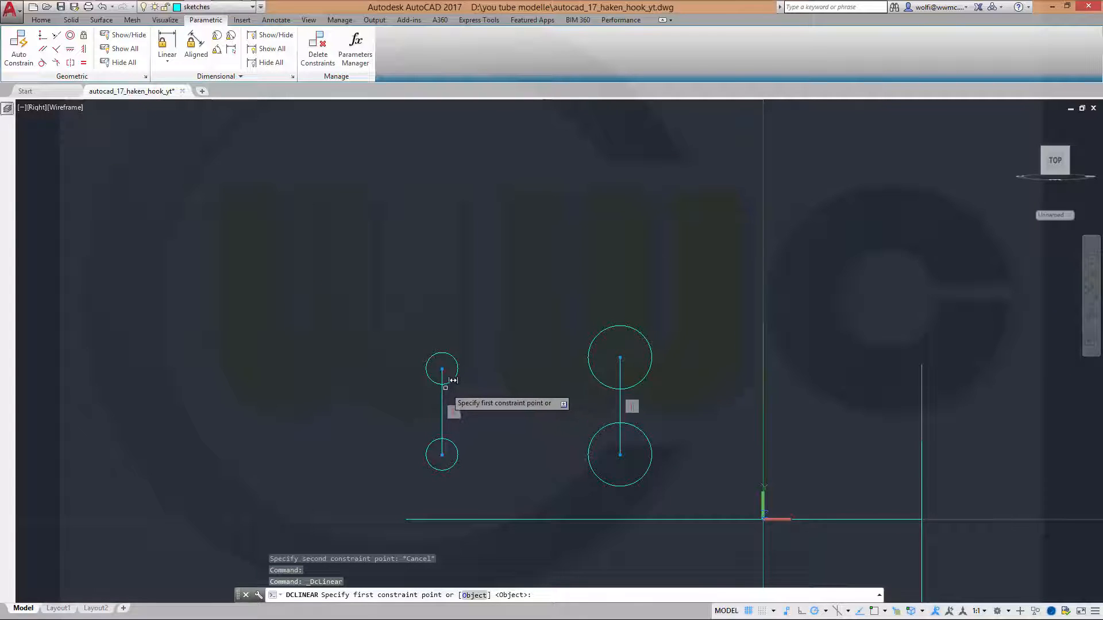
{"action": "scroll", "coordinate": [445, 385], "scroll_direction": "up", "scroll_amount": 3}
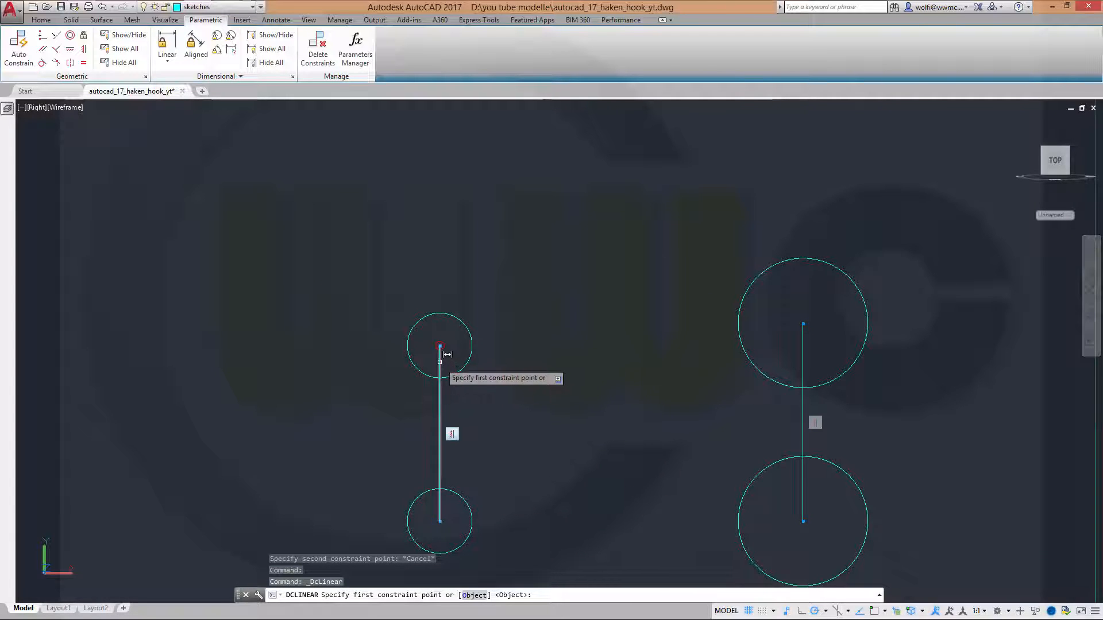
{"action": "left_click", "coordinate": [441, 348]}
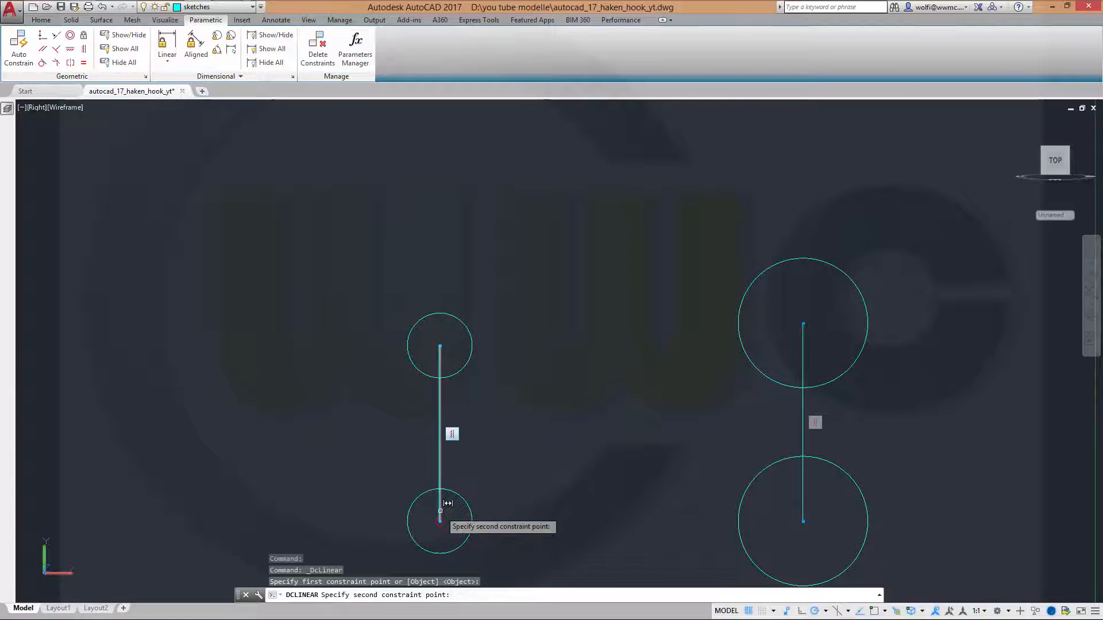
{"action": "left_click", "coordinate": [441, 520]}
{"action": "left_click", "coordinate": [351, 433]}
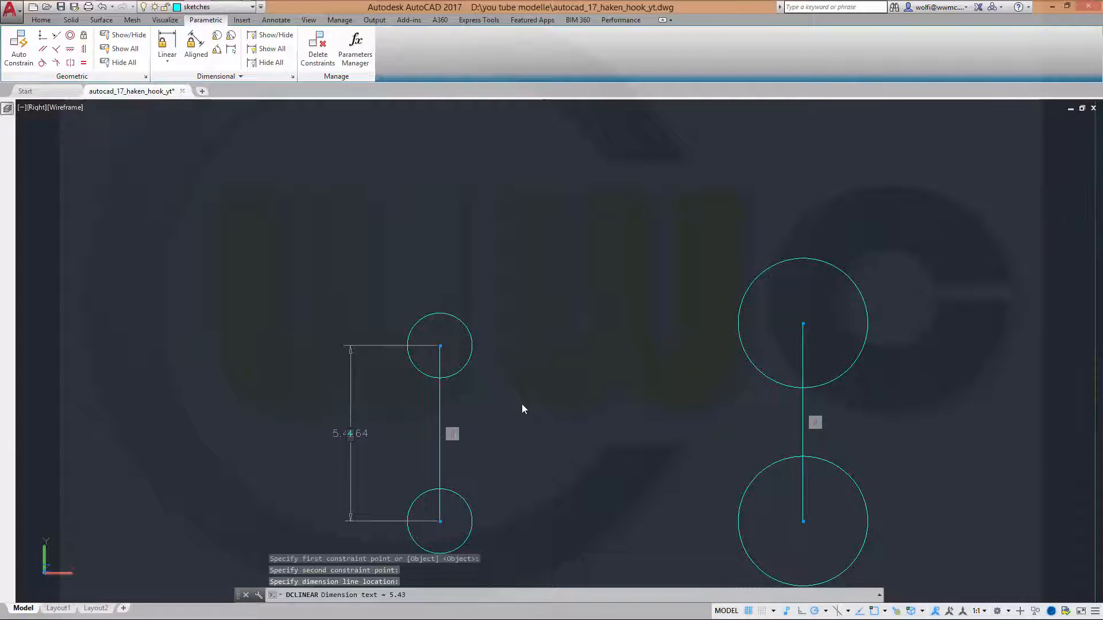
{"action": "type", "text": "4.5"}
{"action": "key", "text": "Return"}
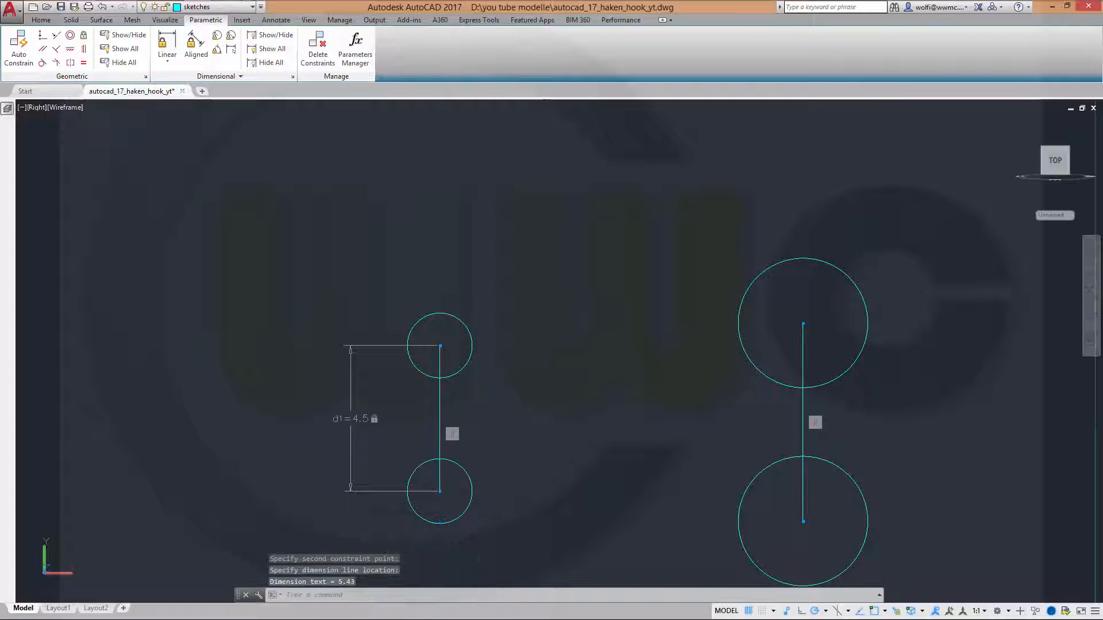
Add a linear dimensional constraint of 5 between the centers of the two radius 2 circles.
{"action": "key", "text": "Return"}
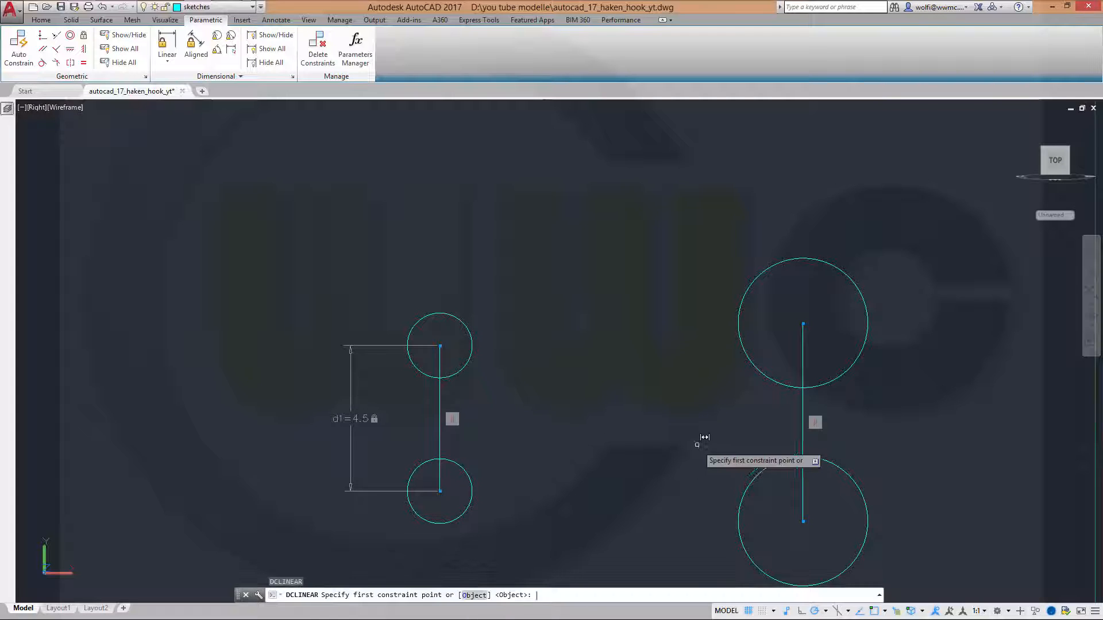
{"action": "left_click", "coordinate": [803, 325]}
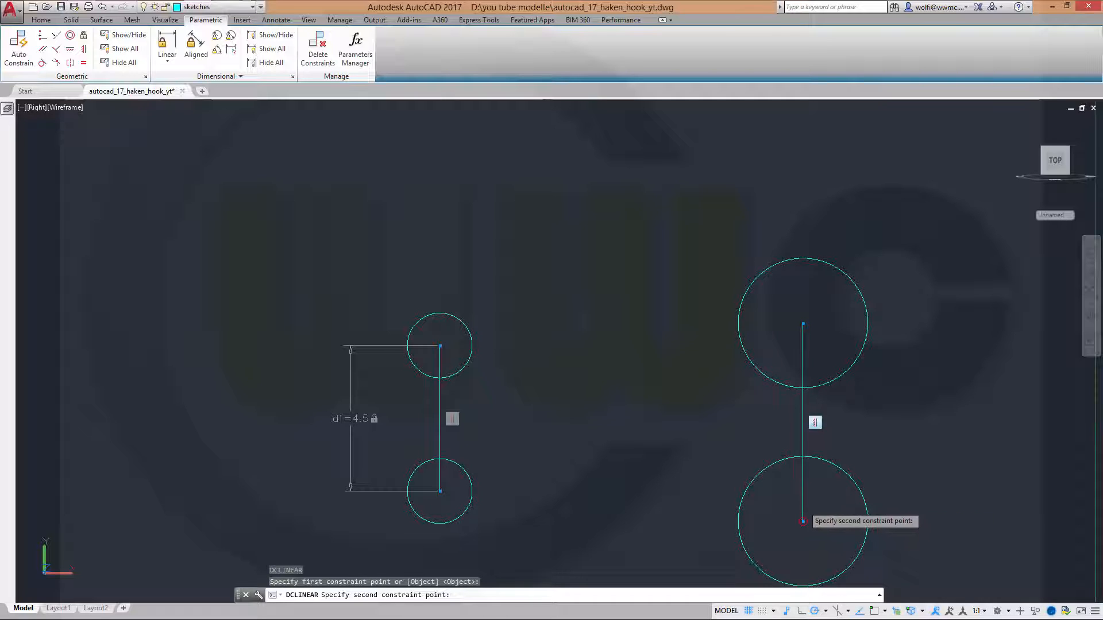
{"action": "left_click", "coordinate": [803, 521]}
{"action": "left_click", "coordinate": [914, 415]}
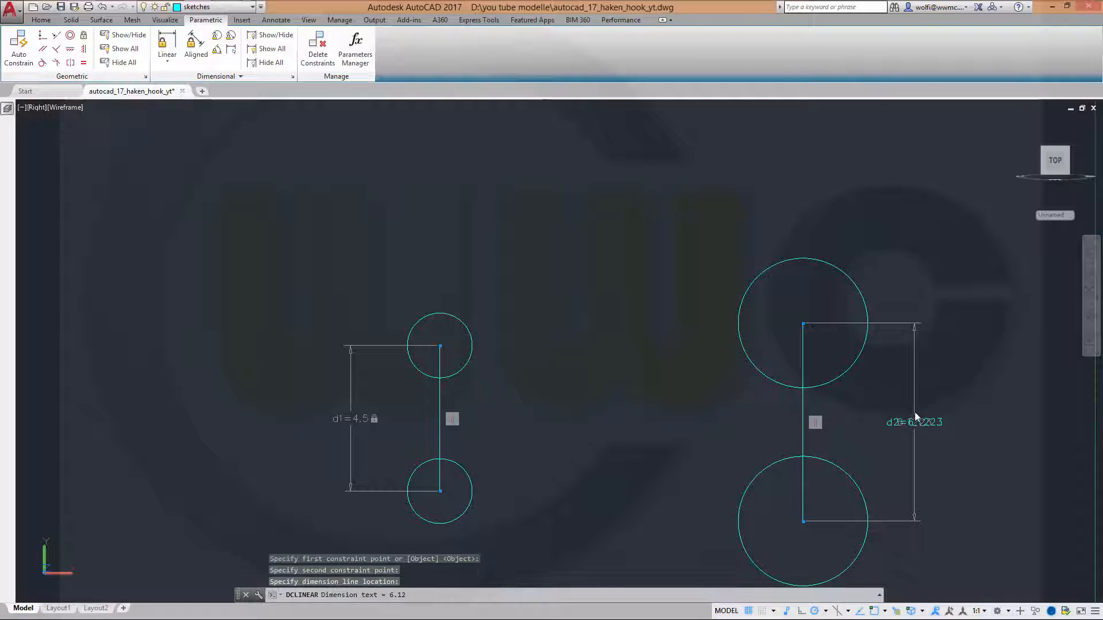
{"action": "type", "text": "5"}
{"action": "key", "text": "Return"}
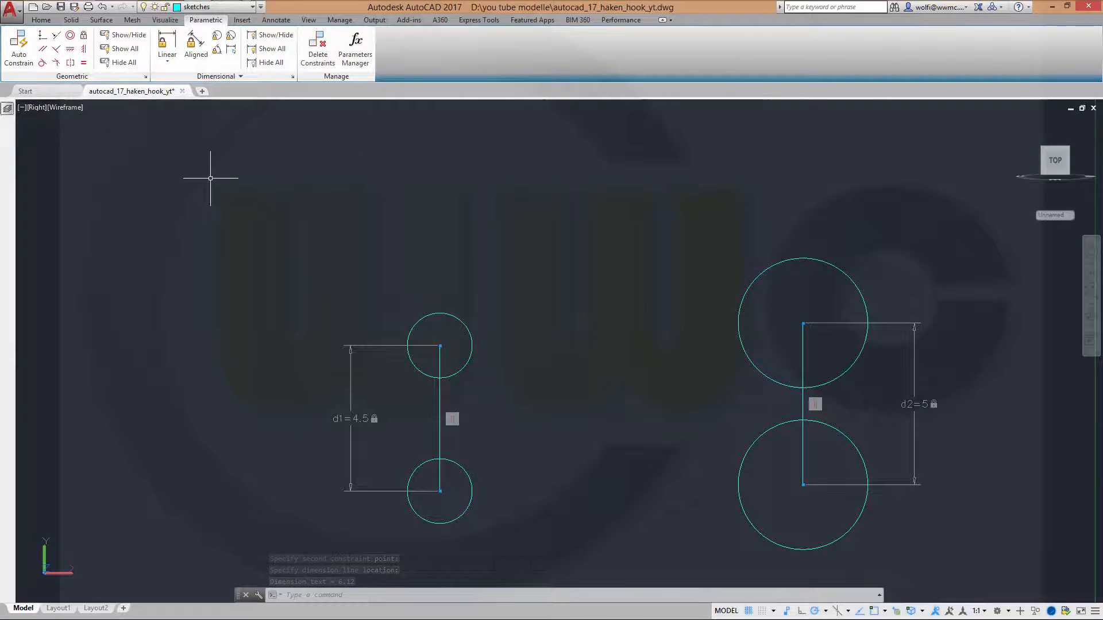
Add diameter constraints of 4 to both of the larger circles.
{"action": "left_click", "coordinate": [229, 36]}
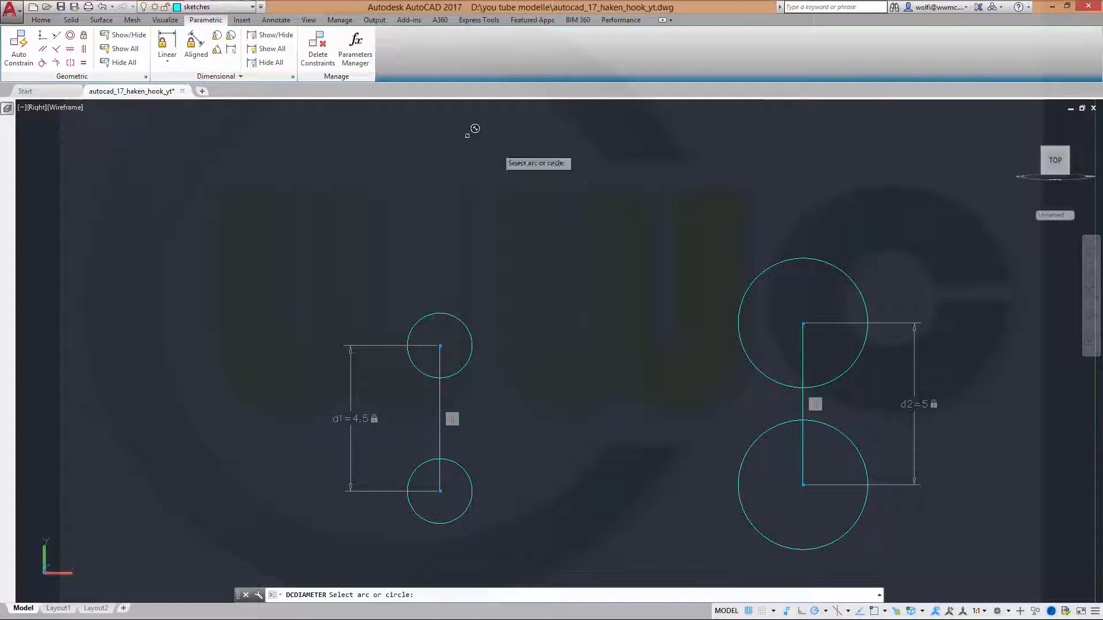
{"action": "left_click", "coordinate": [772, 264]}
{"action": "left_click", "coordinate": [769, 265]}
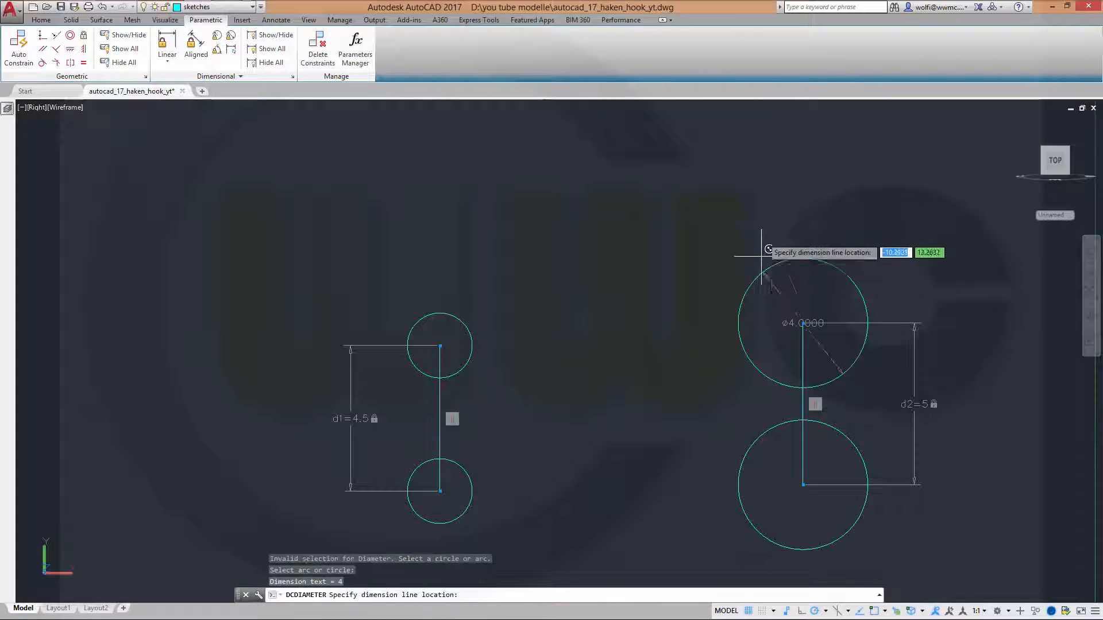
{"action": "left_click", "coordinate": [763, 229]}
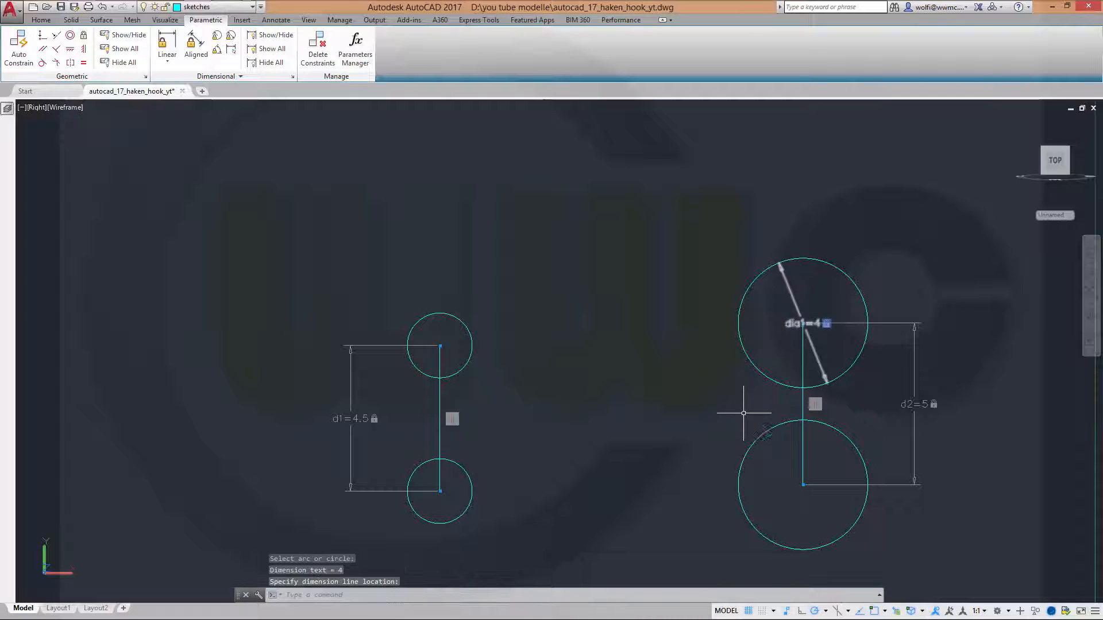
{"action": "key", "text": "Return"}
{"action": "left_click", "coordinate": [746, 454]}
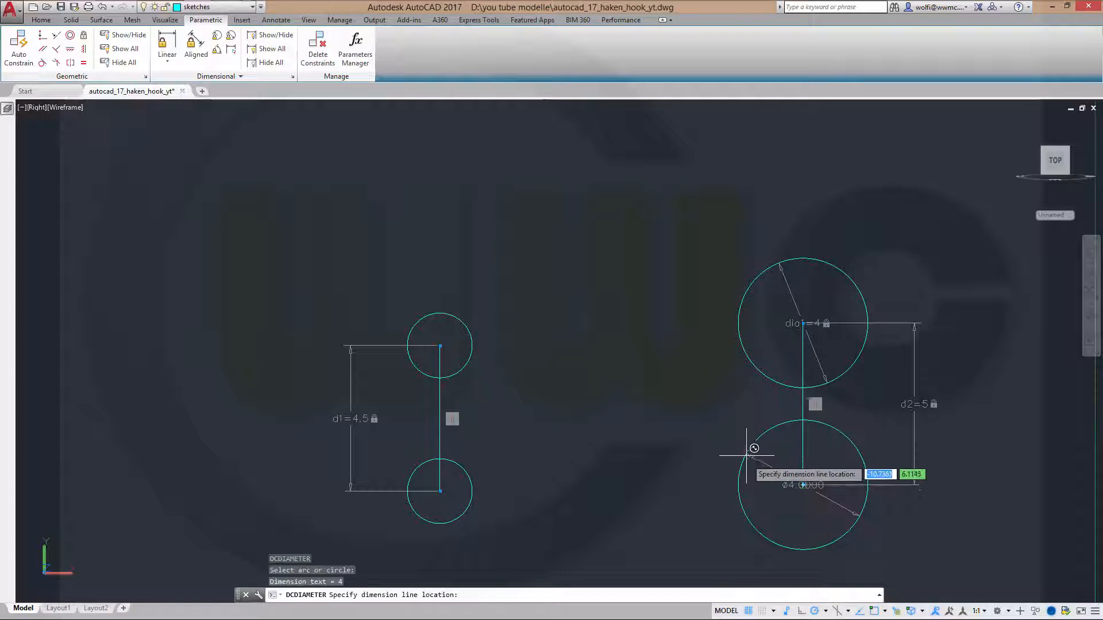
{"action": "left_click", "coordinate": [746, 455]}
{"action": "key", "text": "Return"}
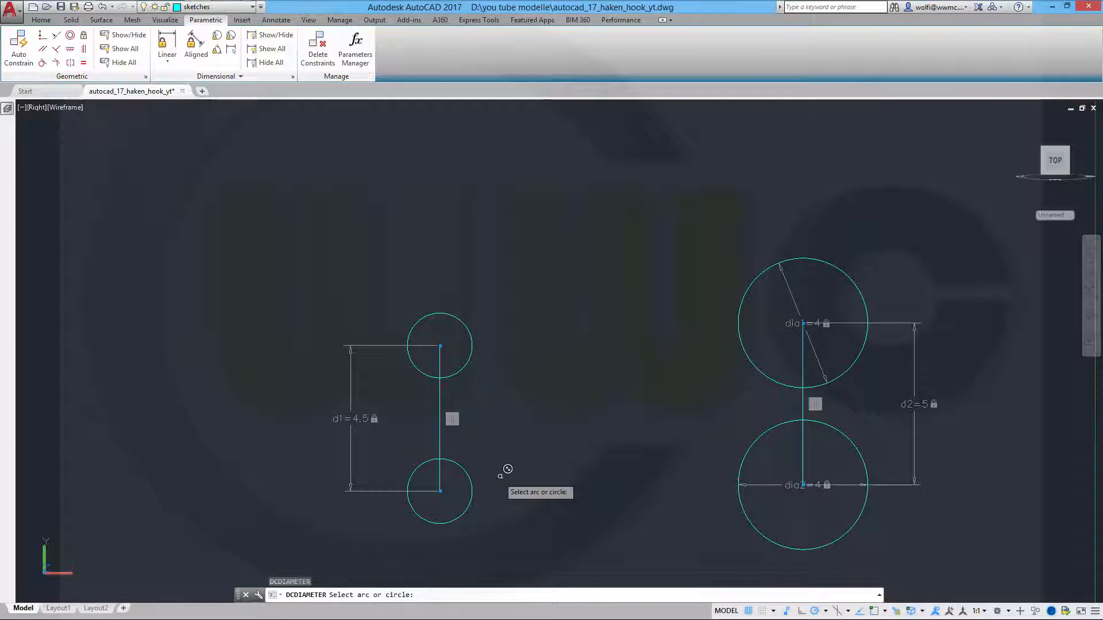
Add diameter constraints of 2 to both of the smaller circles.
{"action": "left_click", "coordinate": [476, 489]}
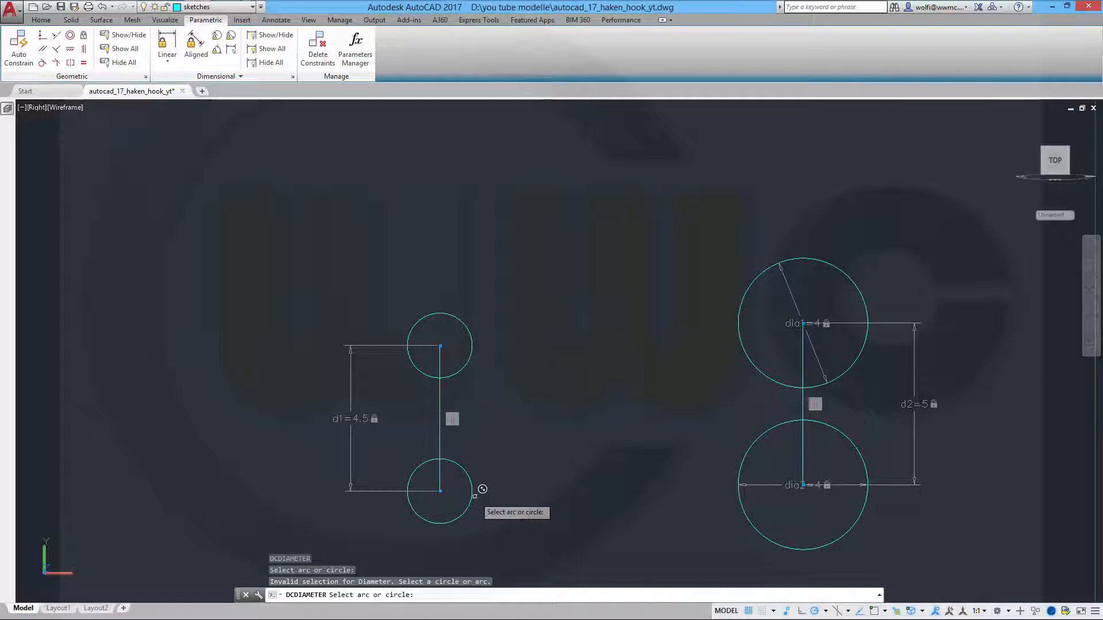
{"action": "left_click", "coordinate": [471, 491]}
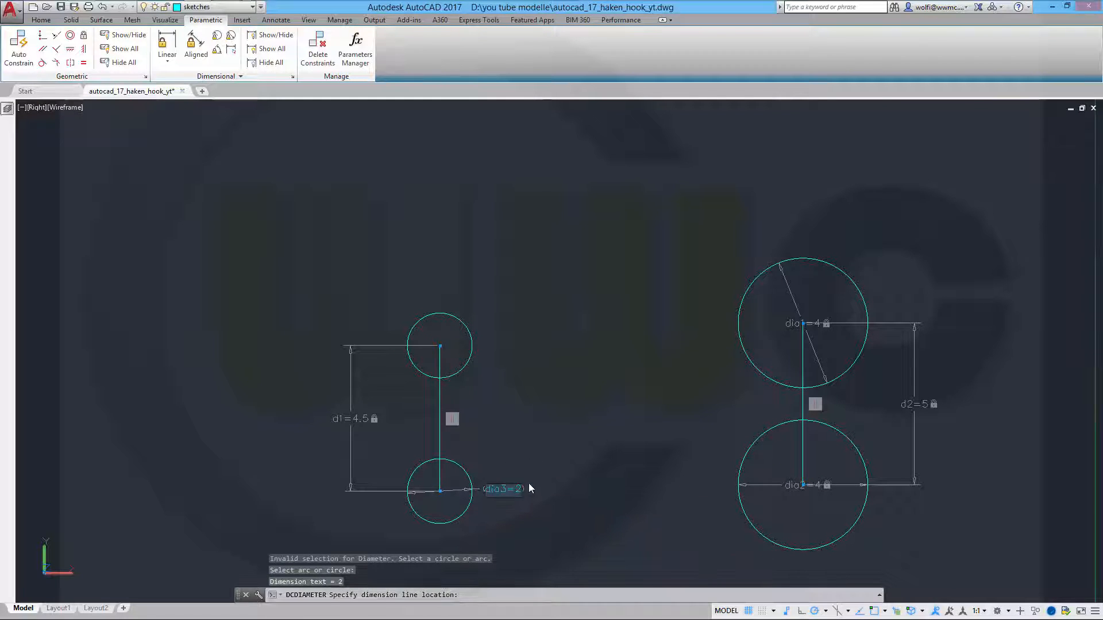
{"action": "left_click", "coordinate": [529, 488]}
{"action": "key", "text": "Return"}
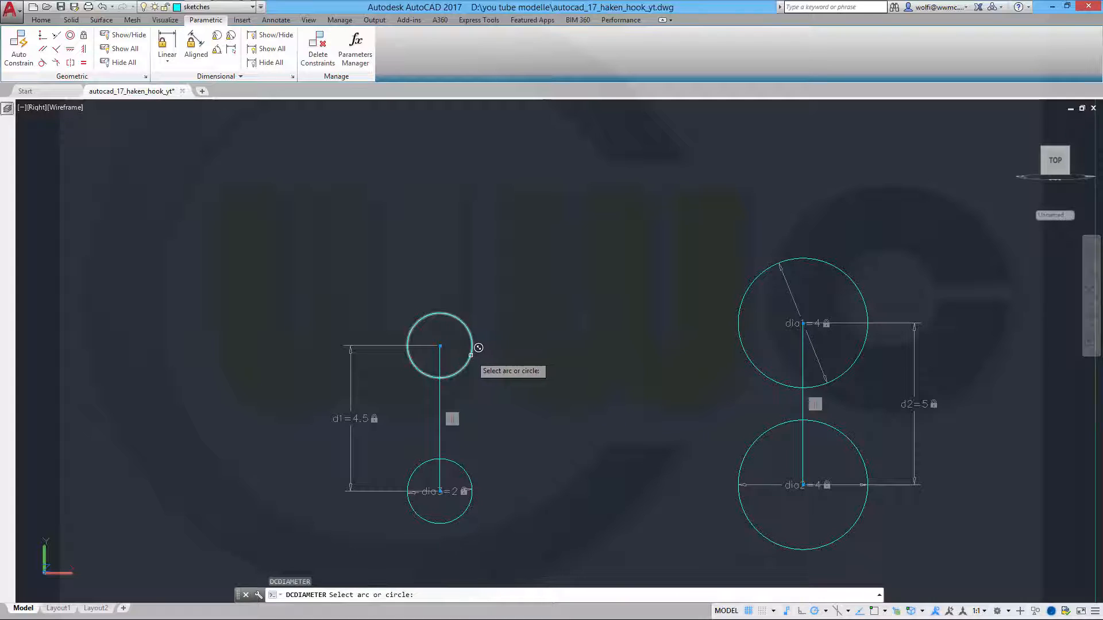
{"action": "left_click", "coordinate": [479, 347]}
{"action": "left_click", "coordinate": [510, 350]}
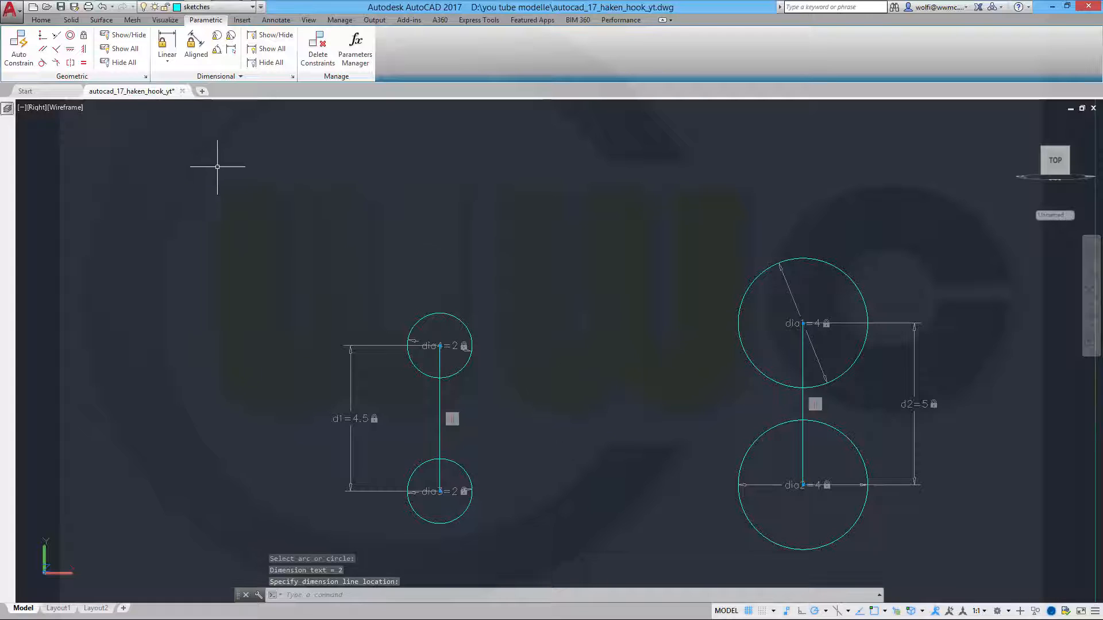
Draw a line connecting the midpoints of the two vertical lines and apply a horizontal constraint to it.
{"action": "type", "text": "l"}
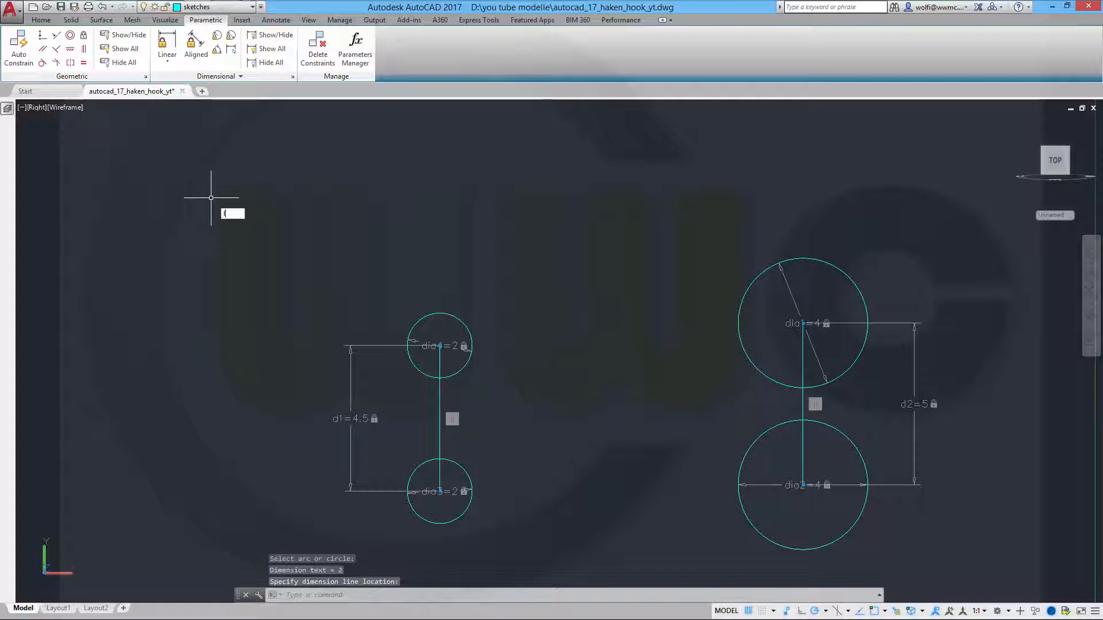
{"action": "key", "text": "Return"}
{"action": "right_click", "coordinate": [541, 379], "text": "shift"}
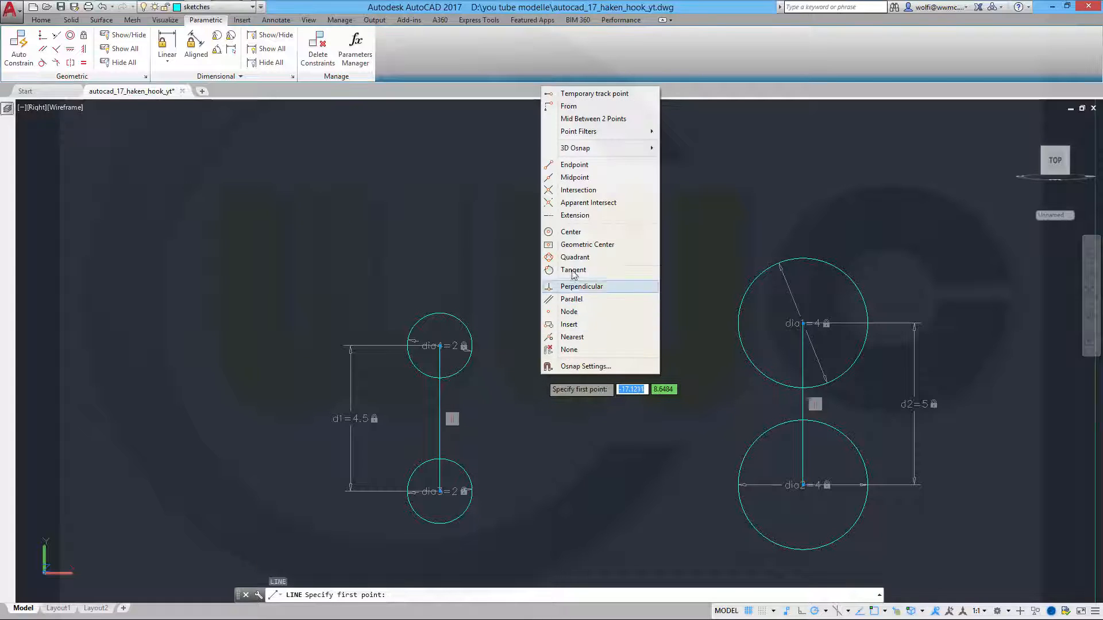
{"action": "left_click", "coordinate": [574, 177]}
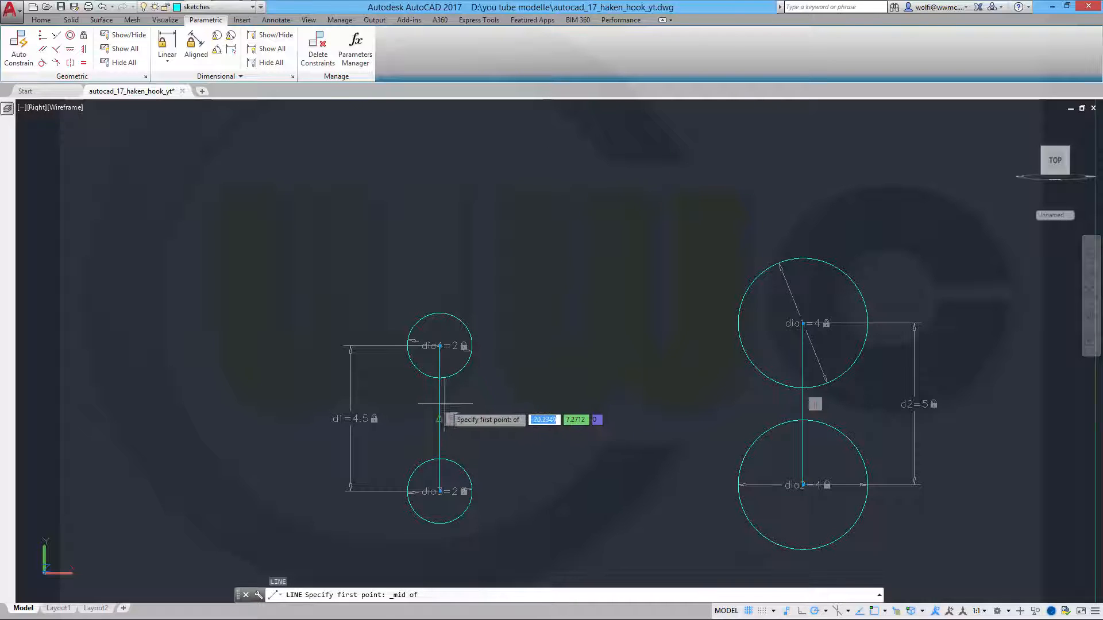
{"action": "left_click", "coordinate": [451, 408]}
{"action": "right_click", "coordinate": [722, 401], "text": "shift"}
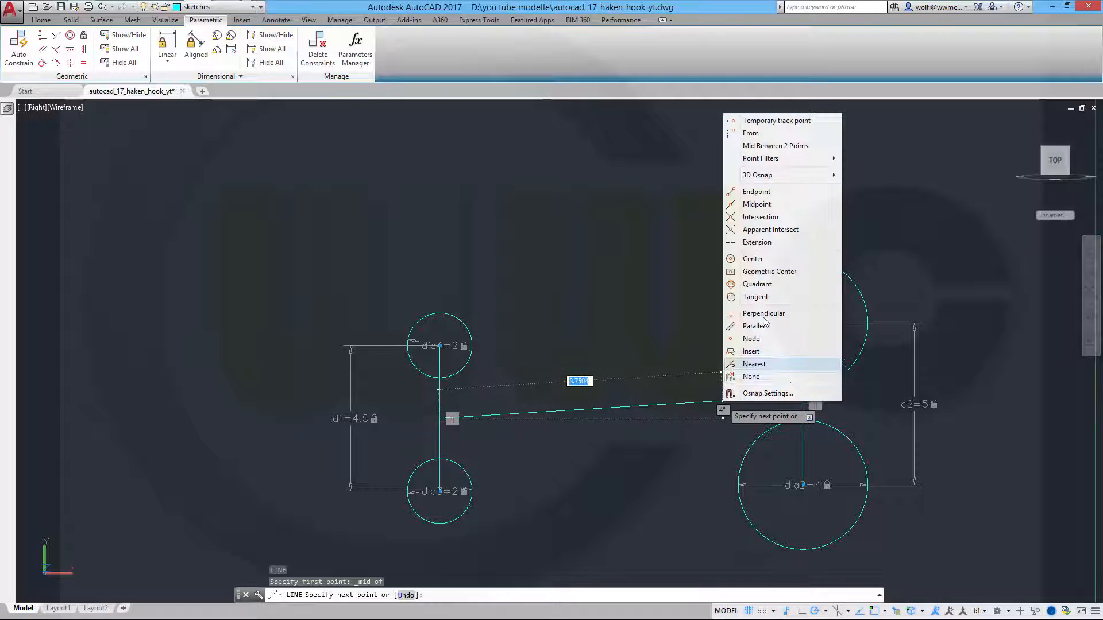
{"action": "left_click", "coordinate": [764, 205]}
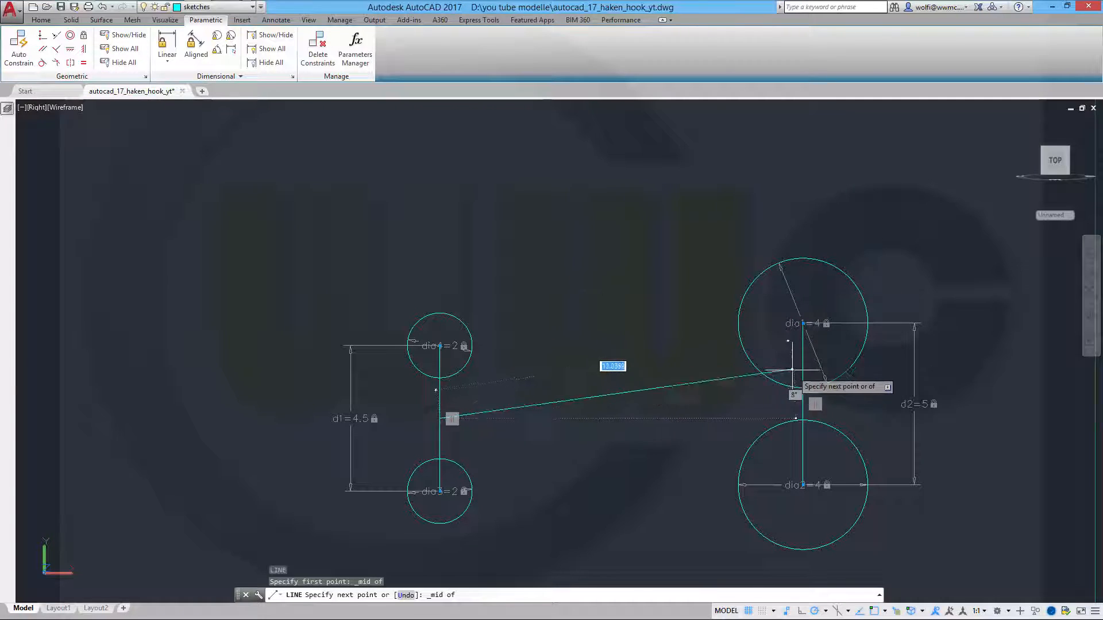
{"action": "left_click", "coordinate": [802, 404]}
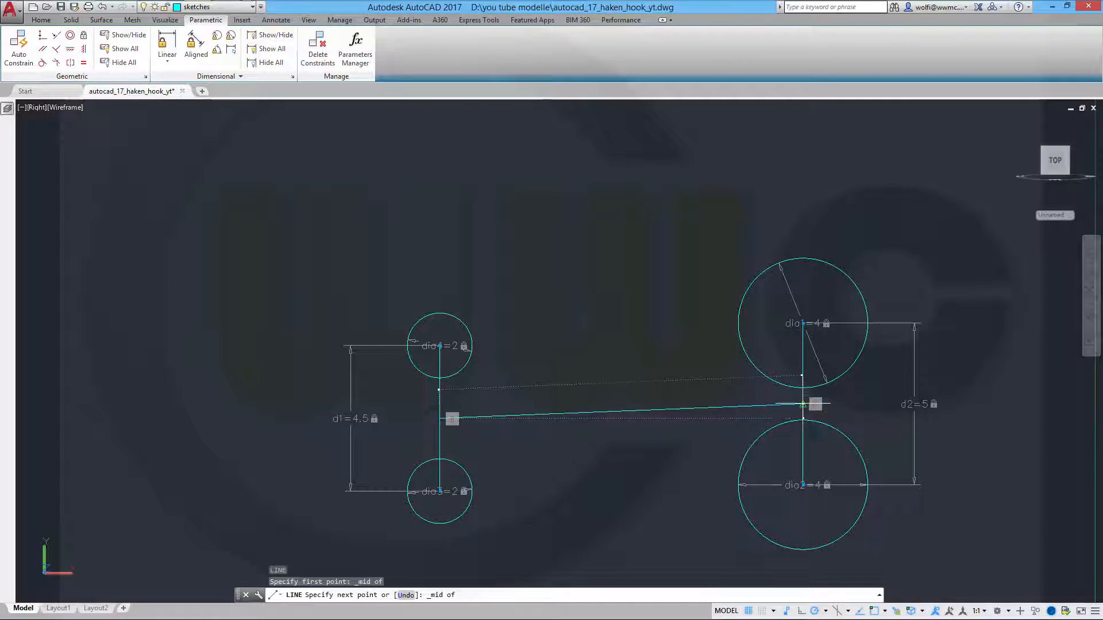
{"action": "key", "text": "Escape"}
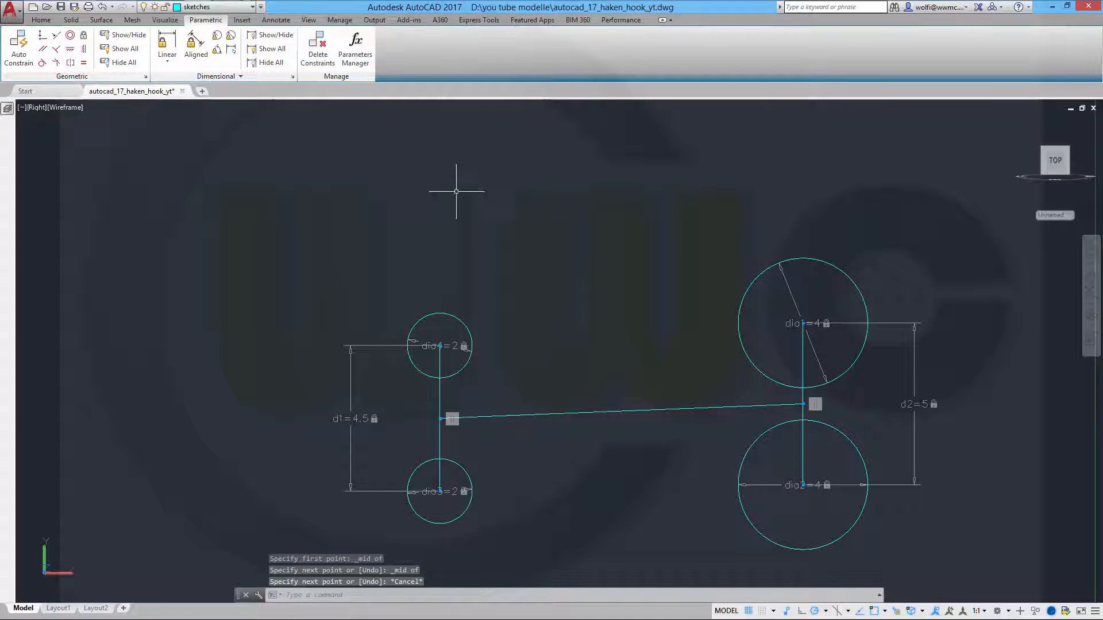
{"action": "left_click", "coordinate": [69, 50]}
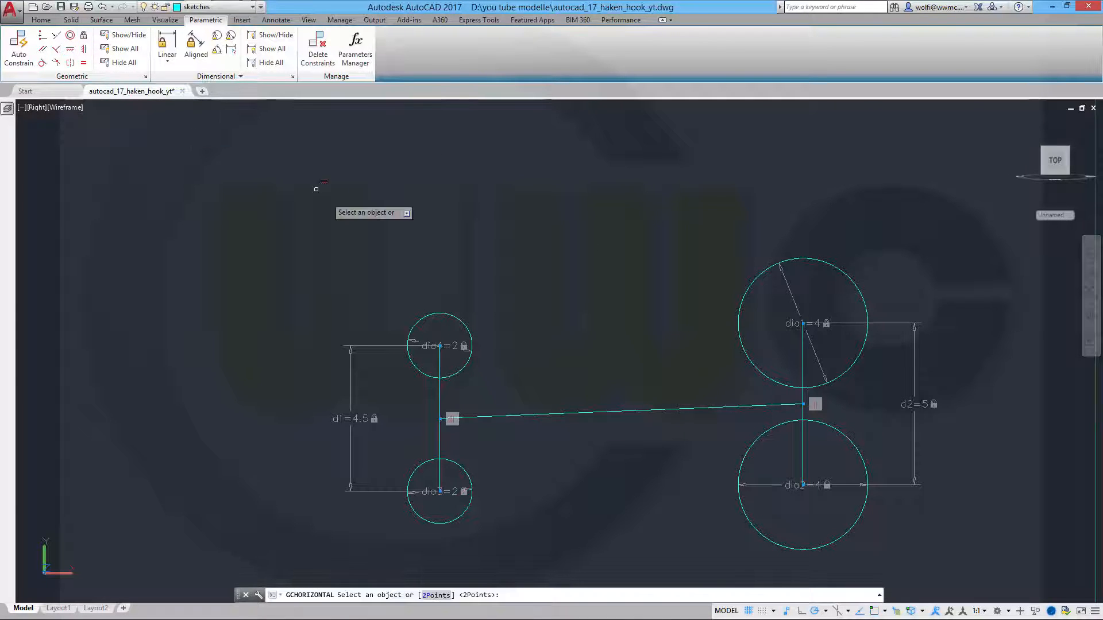
{"action": "left_click", "coordinate": [543, 414]}
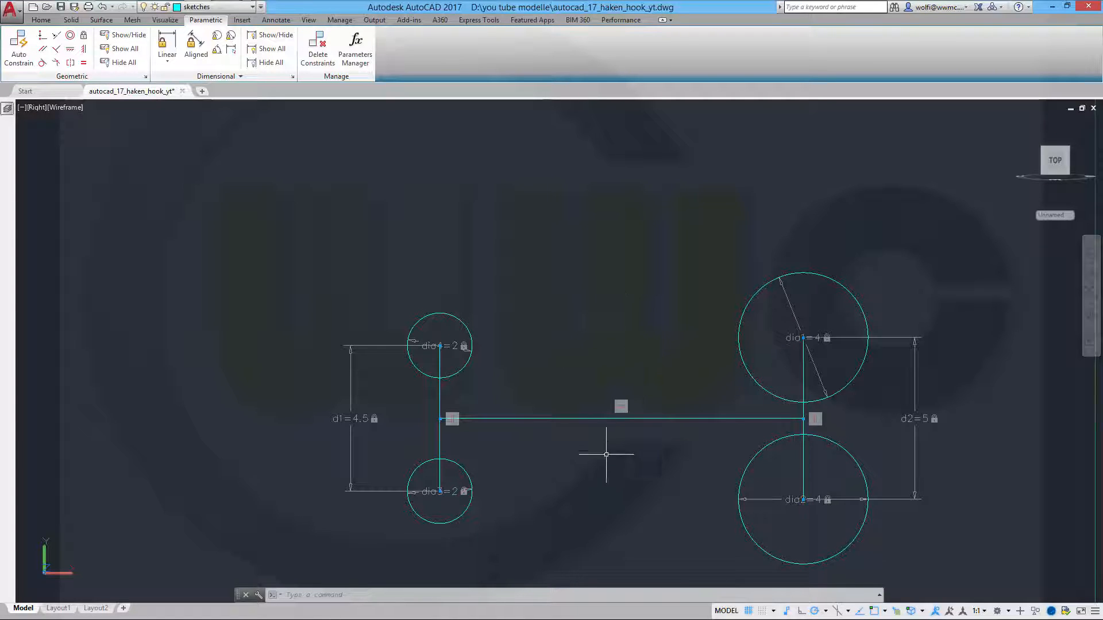
Draw a circle about 39 in diameter, centered on the horizontal line's extension beyond the small circles and passing just outside the diameter 4 circles.
{"action": "middle_click_drag", "start_coordinate": [606, 483], "coordinate": [592, 379]}
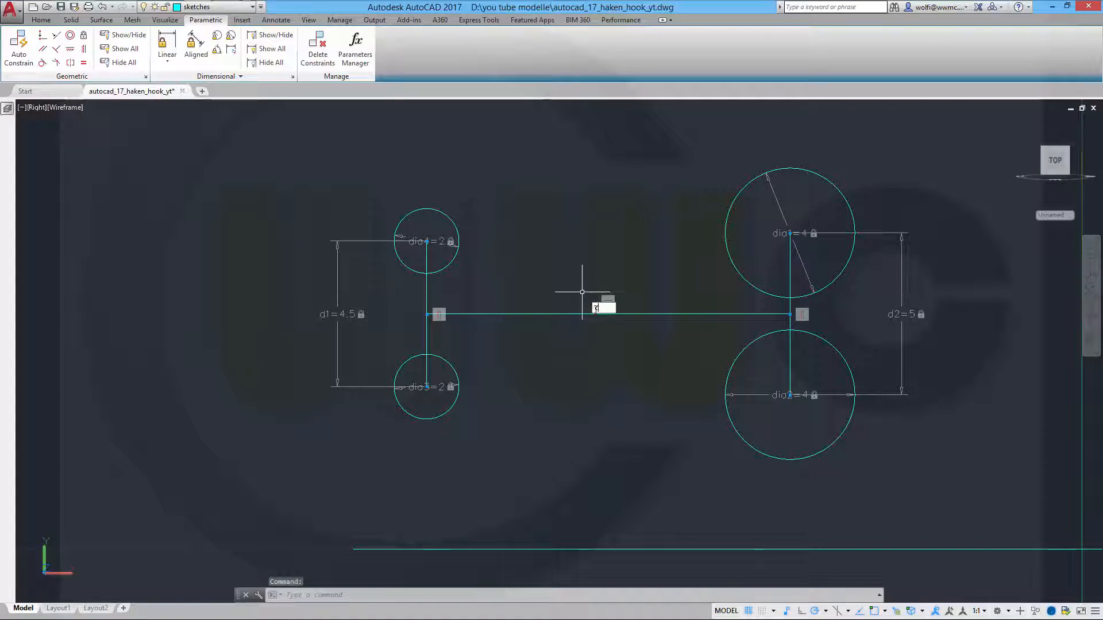
{"action": "key", "text": "Return"}
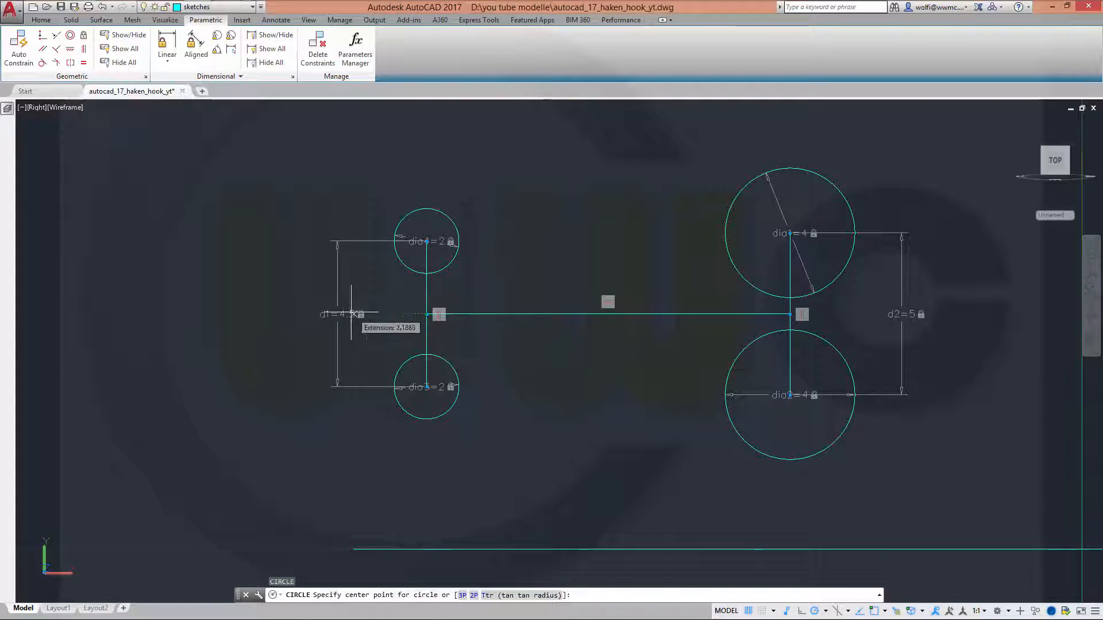
{"action": "left_click", "coordinate": [246, 314]}
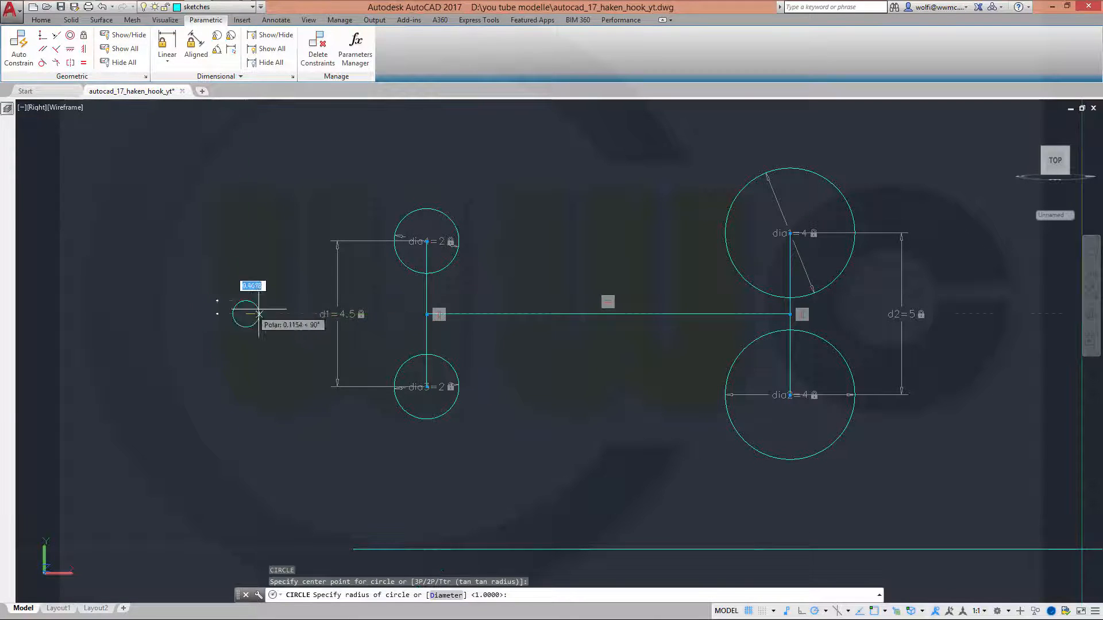
{"action": "left_click", "coordinate": [870, 314]}
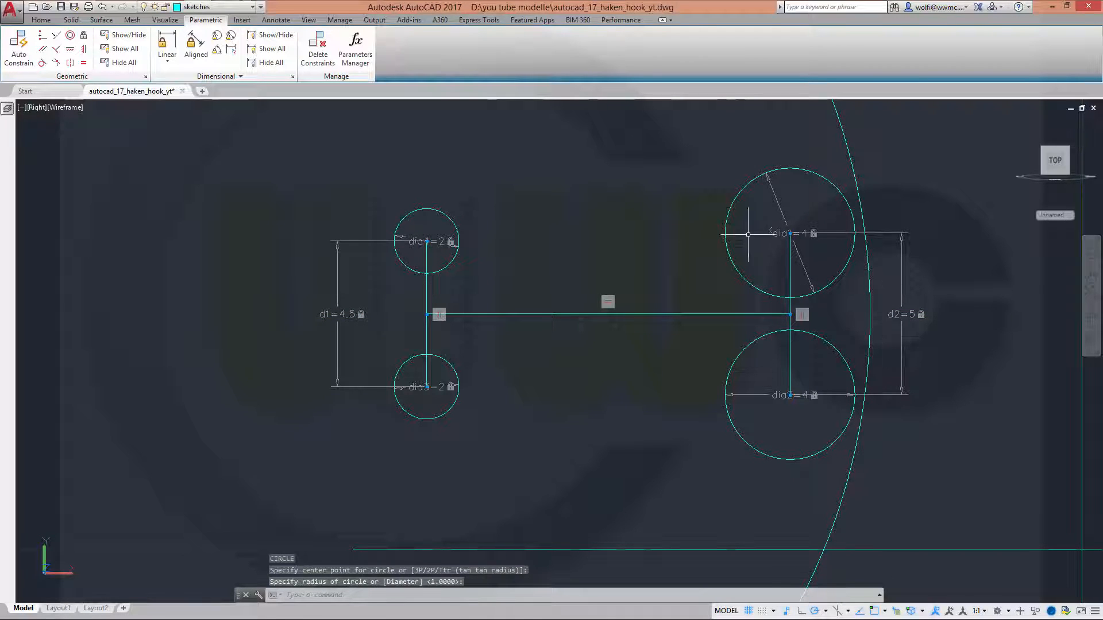
{"action": "key", "text": "Escape"}
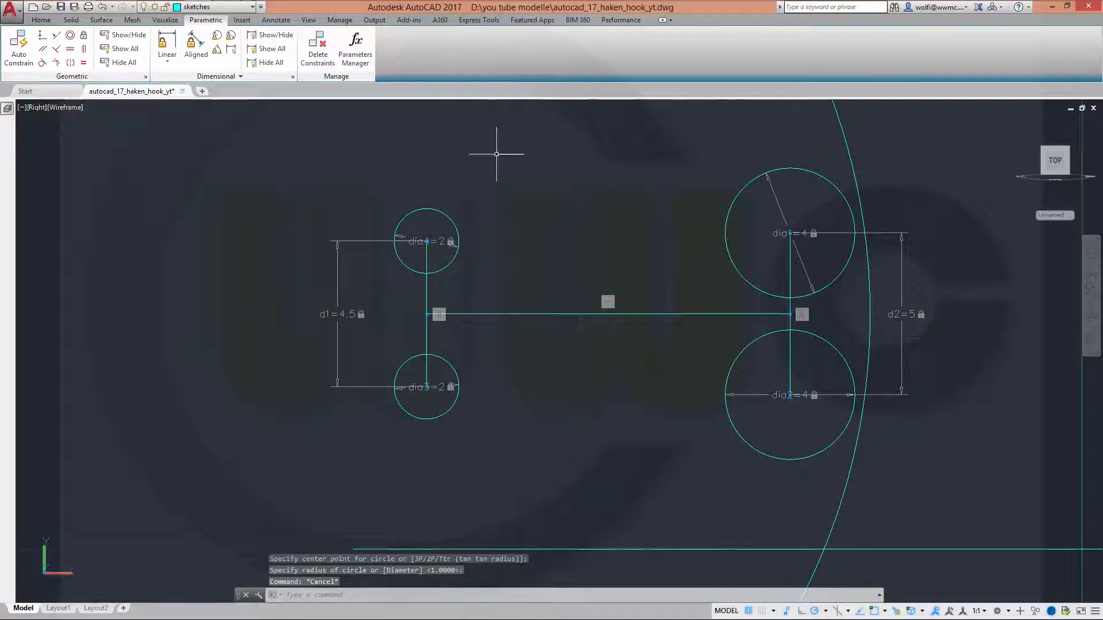
Apply tangent constraints between the large outer circle and each of the two diameter 4 circles.
{"action": "left_click", "coordinate": [45, 64]}
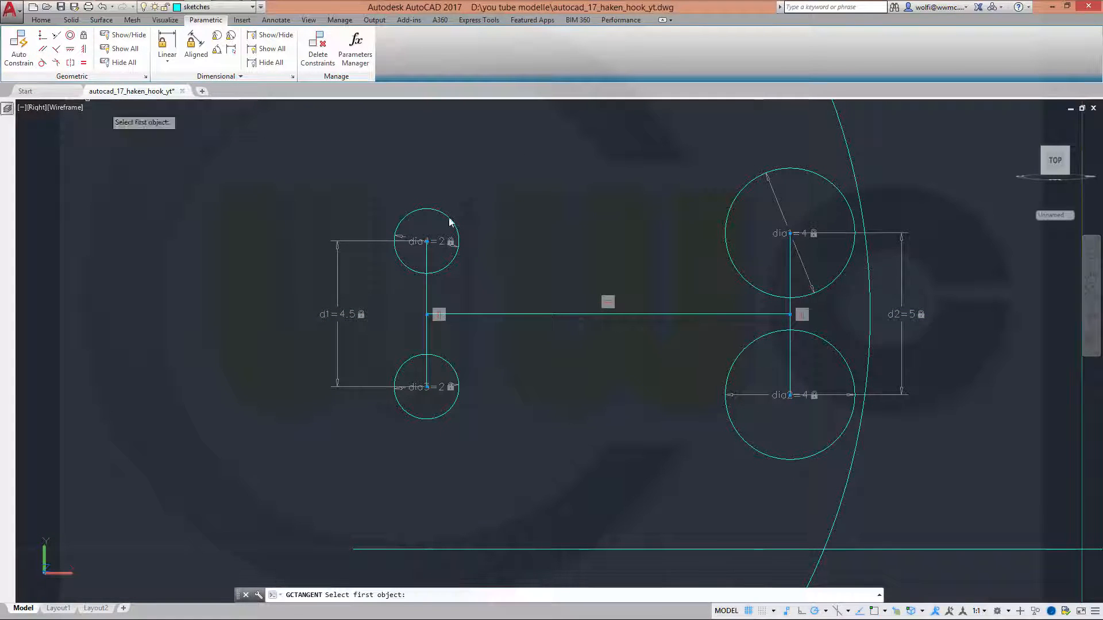
{"action": "left_click", "coordinate": [854, 248]}
{"action": "left_click", "coordinate": [869, 304]}
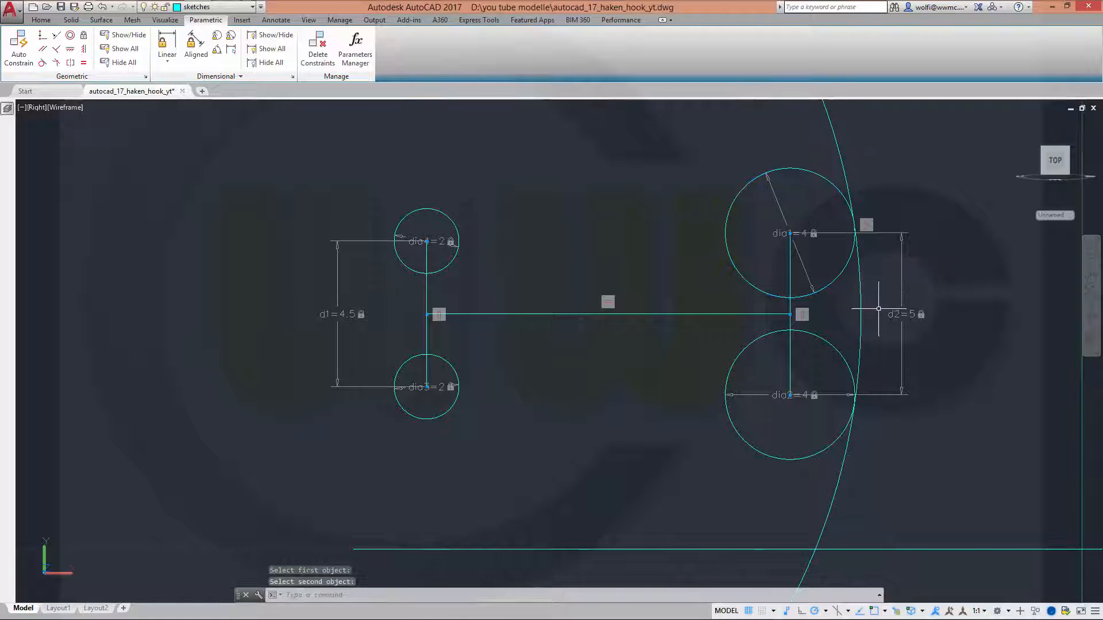
{"action": "key", "text": "Return"}
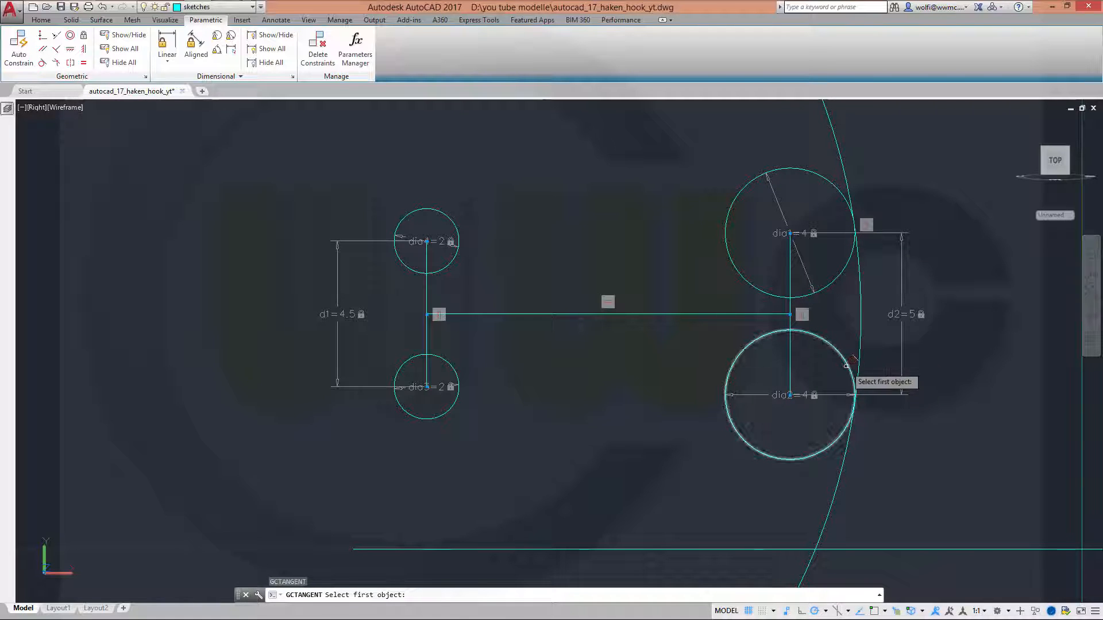
{"action": "left_click", "coordinate": [849, 364]}
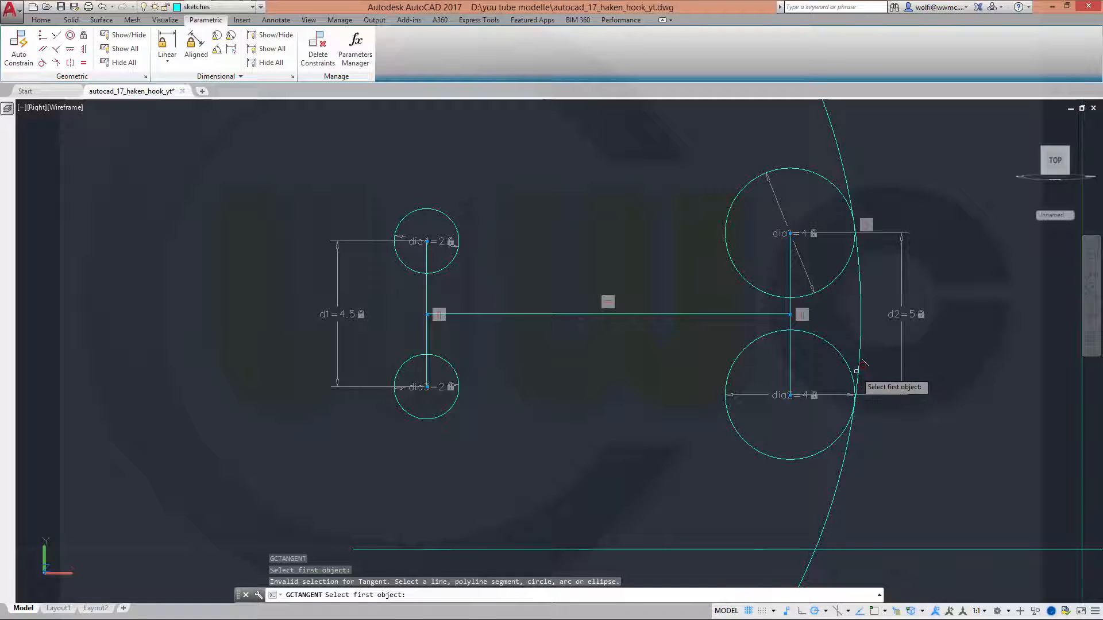
{"action": "left_click", "coordinate": [858, 373]}
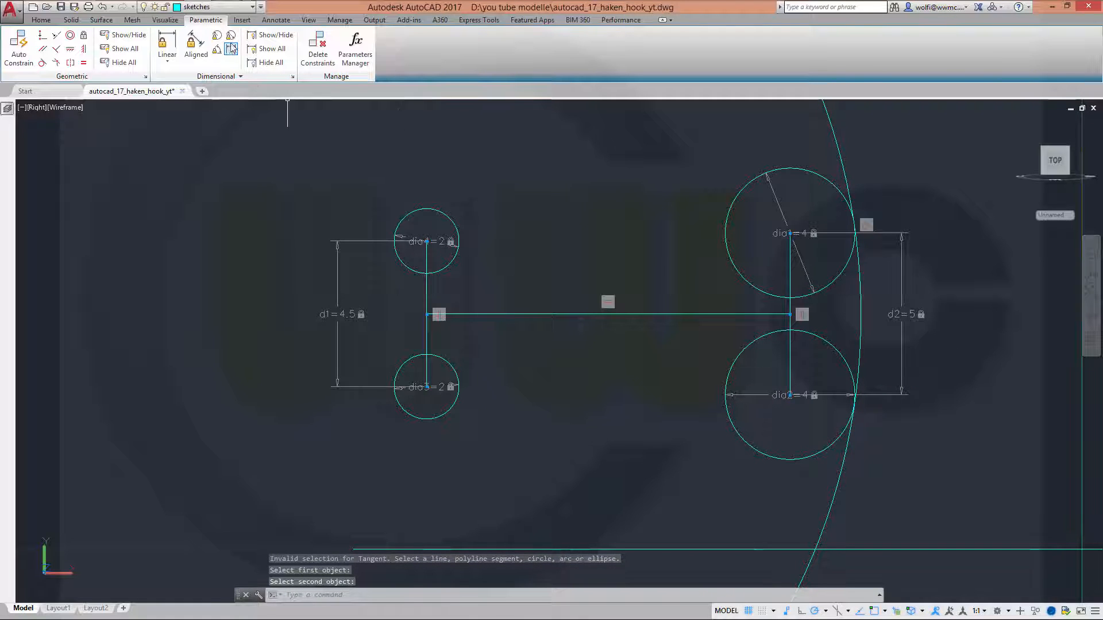
Add a diameter constraint to the large outer circle.
{"action": "left_click", "coordinate": [230, 36]}
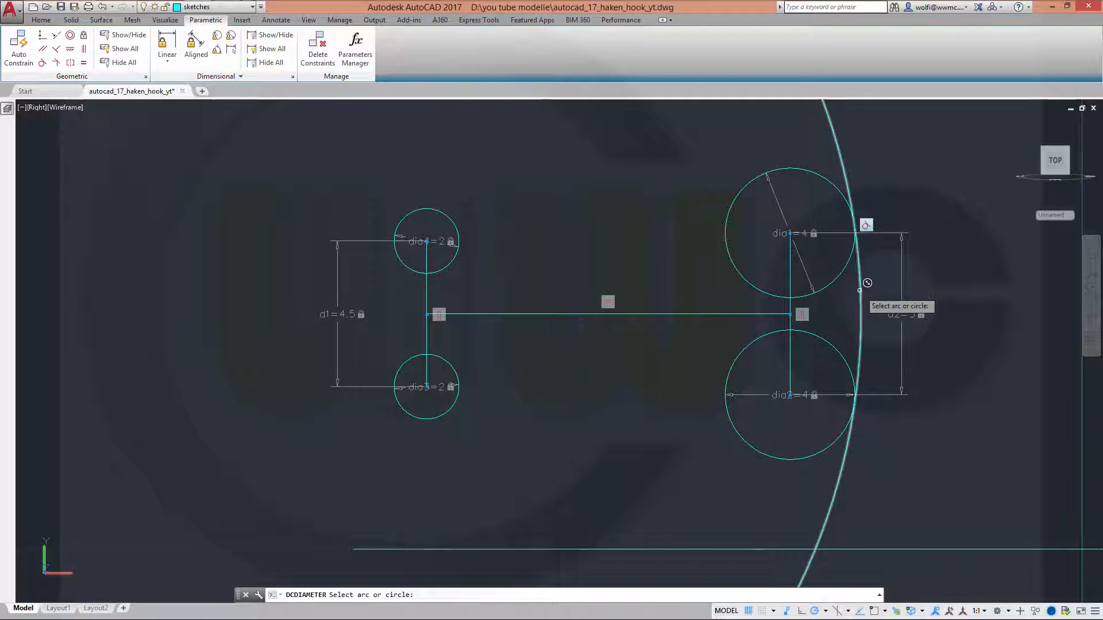
{"action": "left_click", "coordinate": [859, 284]}
{"action": "left_click", "coordinate": [975, 264]}
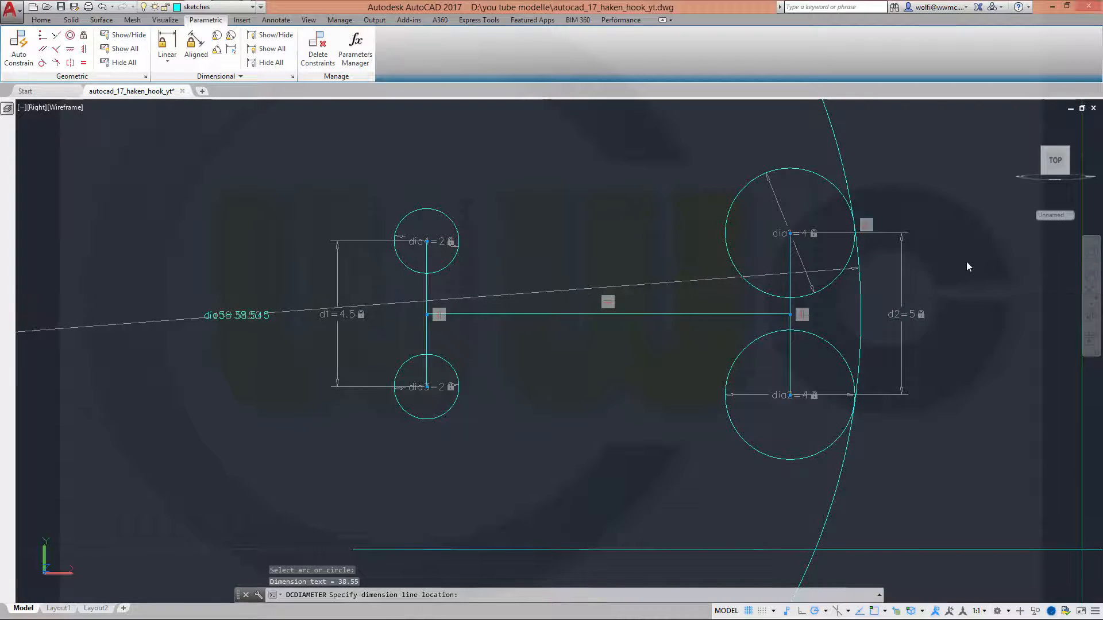
{"action": "key", "text": "Return"}
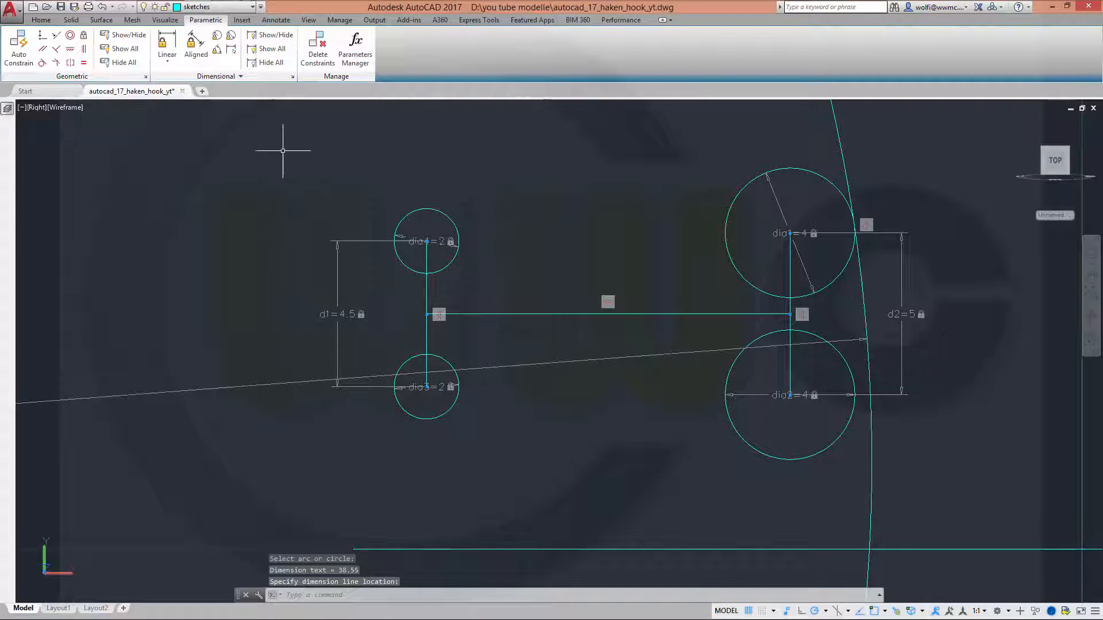
Apply a tangent constraint between the lower diameter 4 circle and the large outer circle.
{"action": "left_click", "coordinate": [44, 67]}
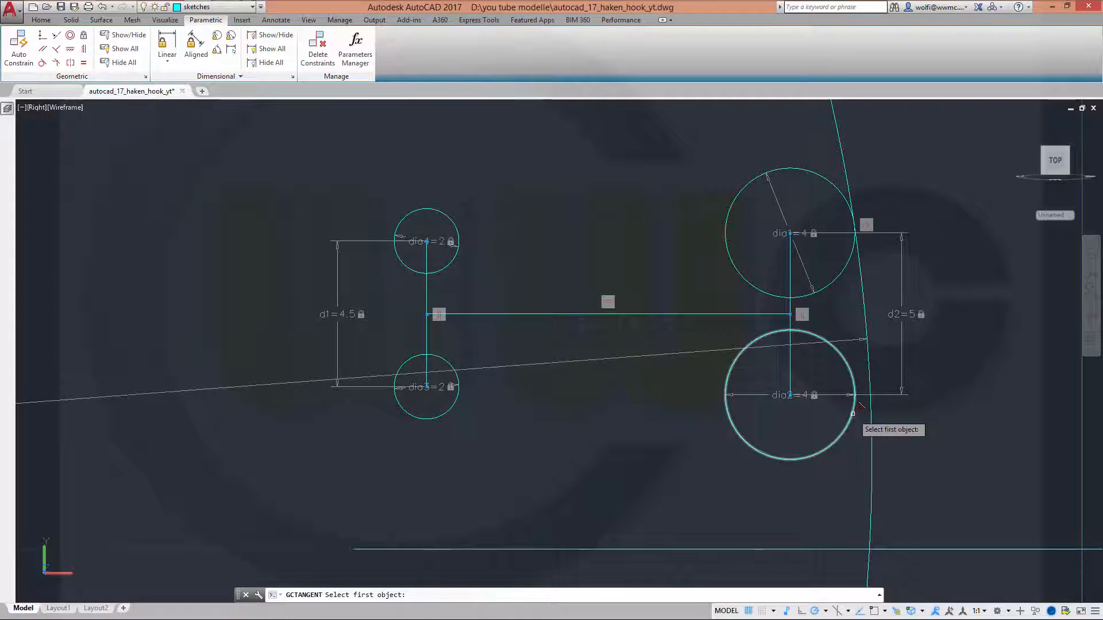
{"action": "left_click", "coordinate": [853, 412]}
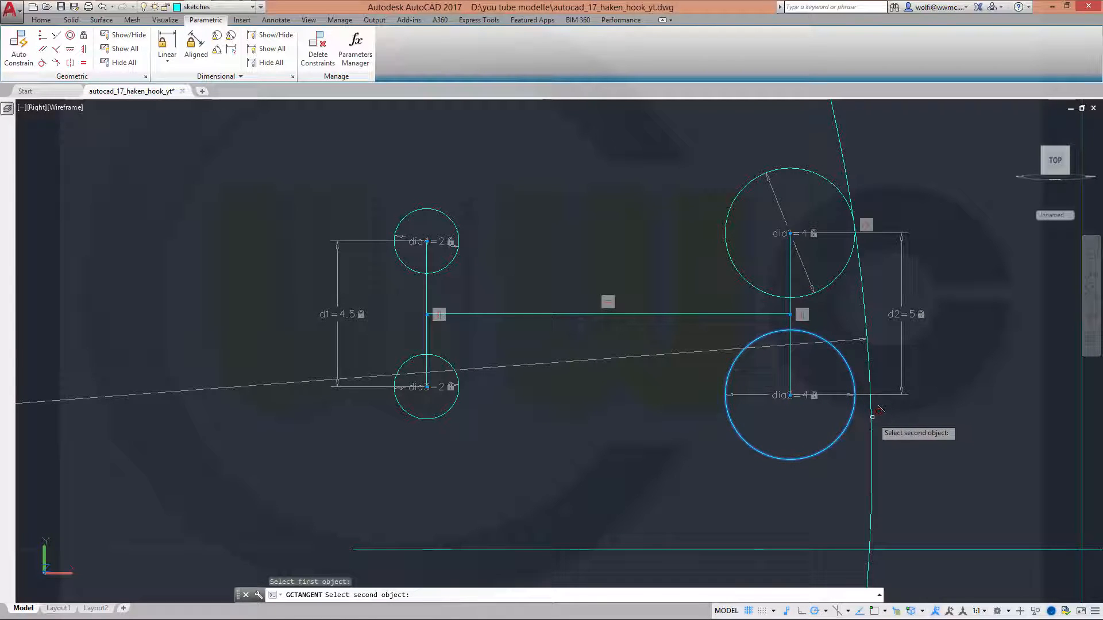
{"action": "left_click", "coordinate": [872, 417]}
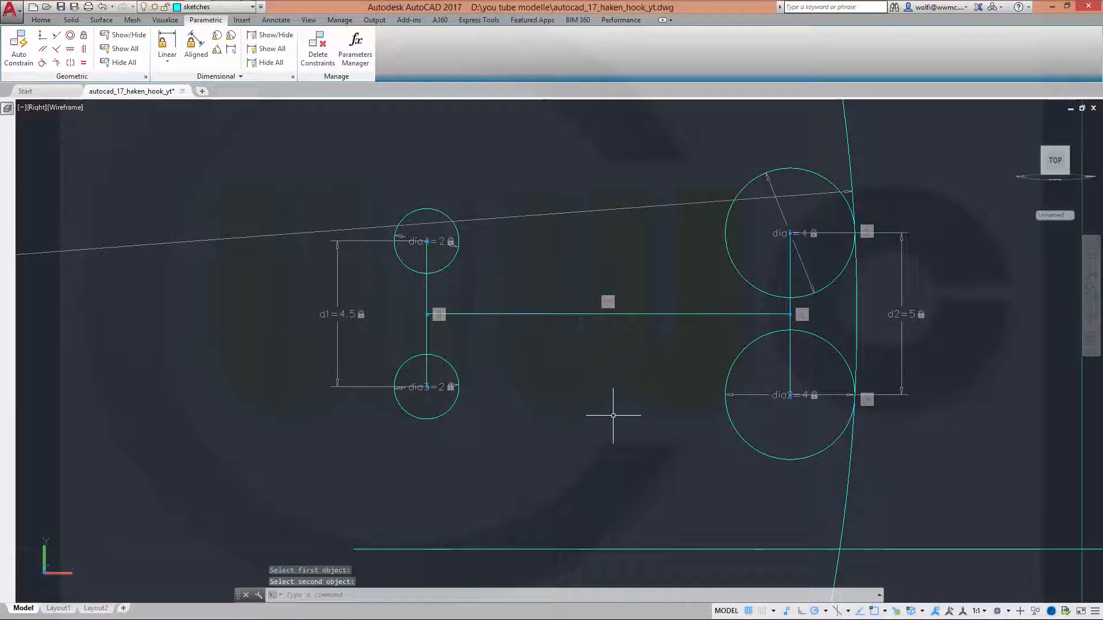
Draw a second large circle about 43 in diameter, centered on the horizontal line's extension and passing just outside the diameter 2 circles.
{"action": "middle_click_drag", "start_coordinate": [613, 415], "coordinate": [687, 340]}
{"action": "scroll", "coordinate": [701, 344], "scroll_direction": "up", "scroll_amount": 3}
{"action": "scroll", "coordinate": [707, 357], "scroll_direction": "down", "scroll_amount": 6}
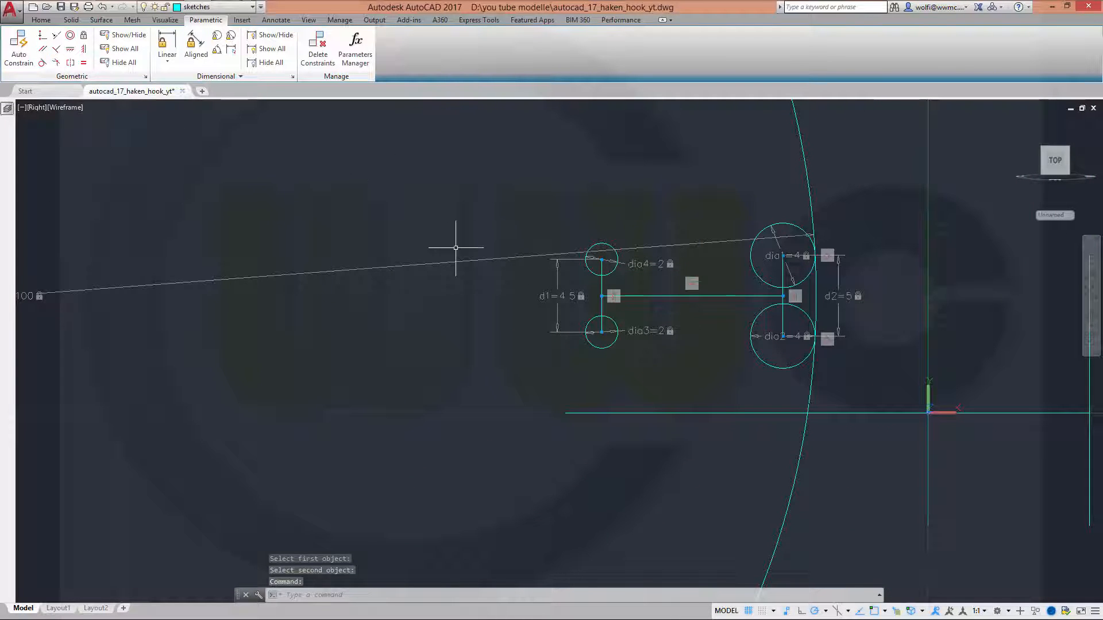
{"action": "type", "text": "c"}
{"action": "key", "text": "Return"}
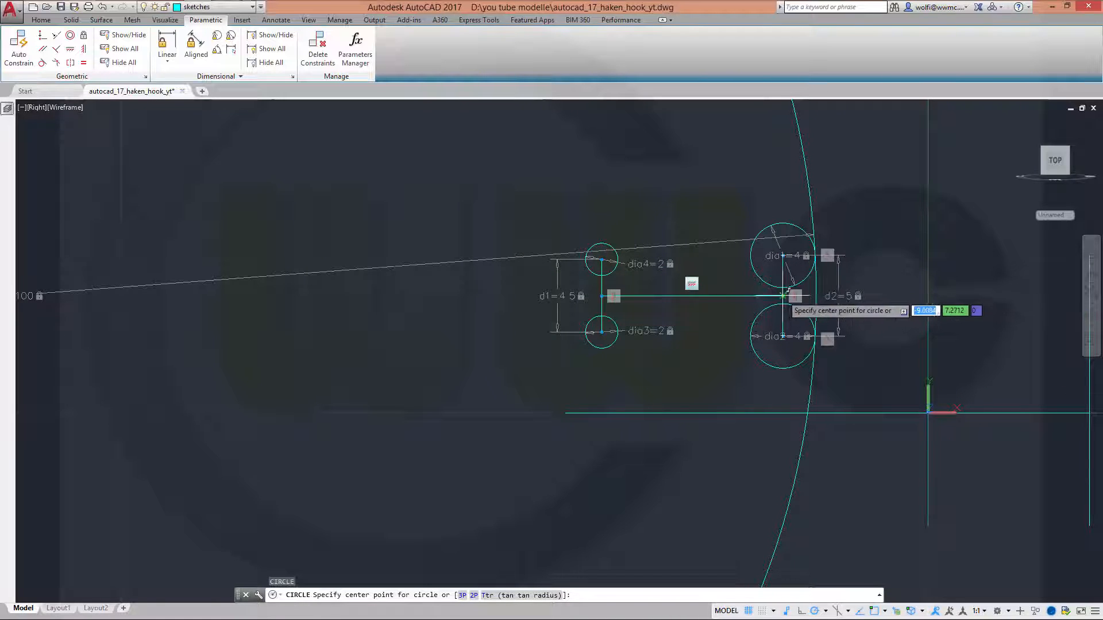
{"action": "left_click", "coordinate": [894, 324]}
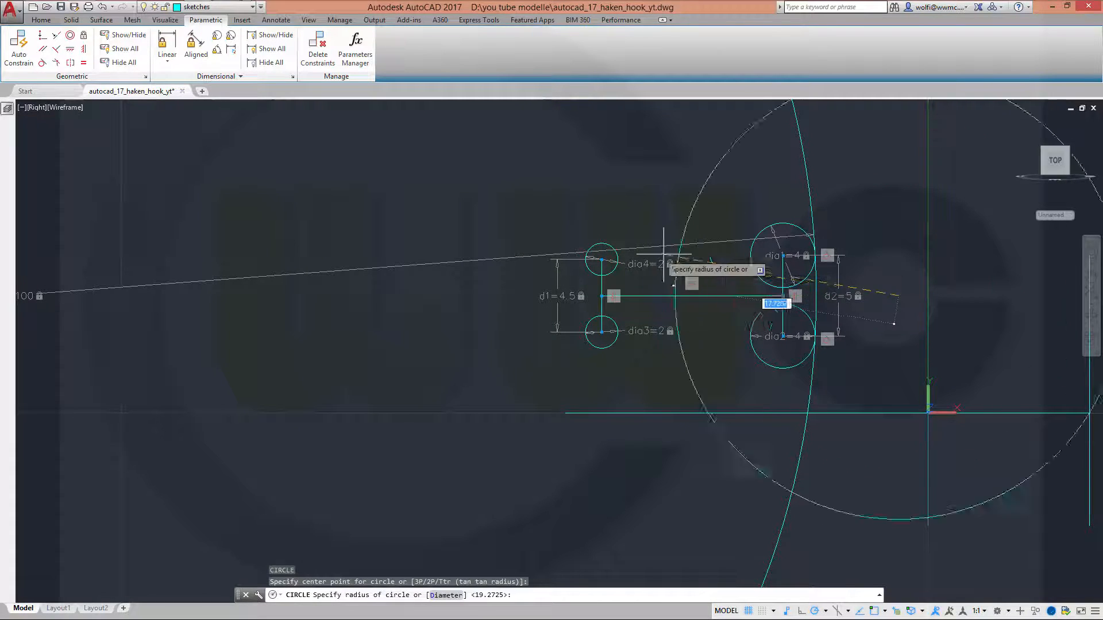
{"action": "key", "text": "Escape"}
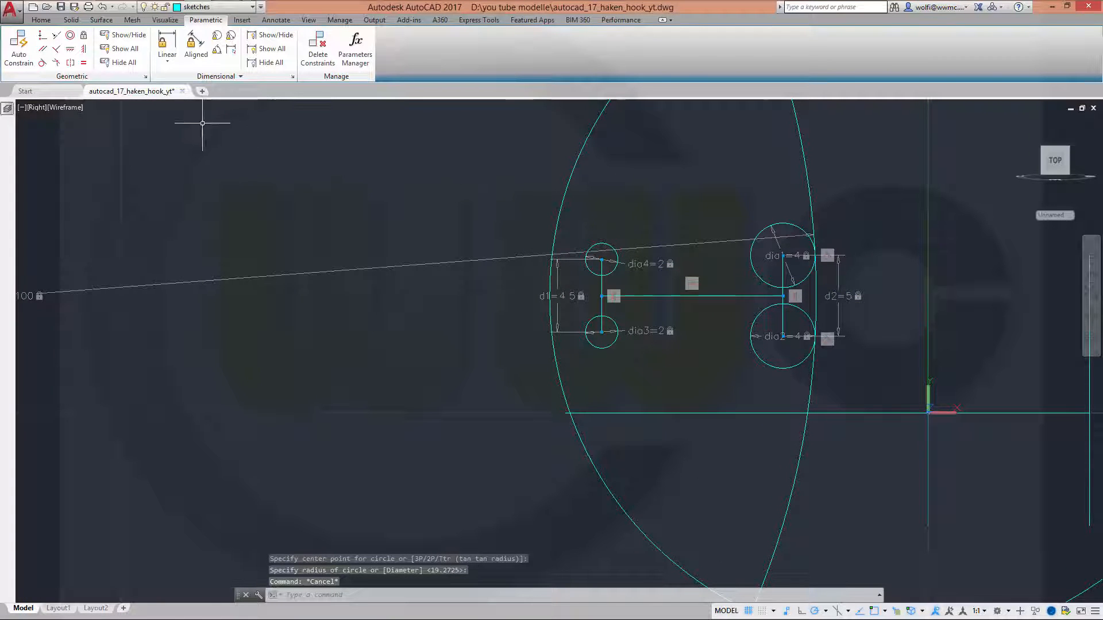
Apply tangent constraints between the second large circle and each of the two diameter 2 circles.
{"action": "left_click", "coordinate": [42, 63]}
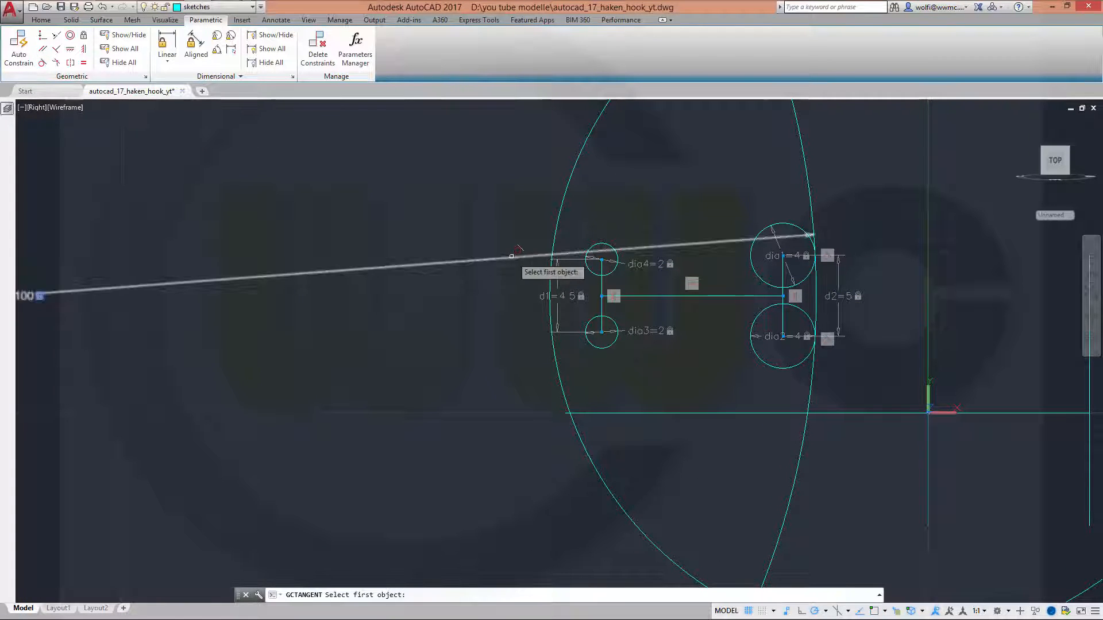
{"action": "left_click", "coordinate": [553, 243]}
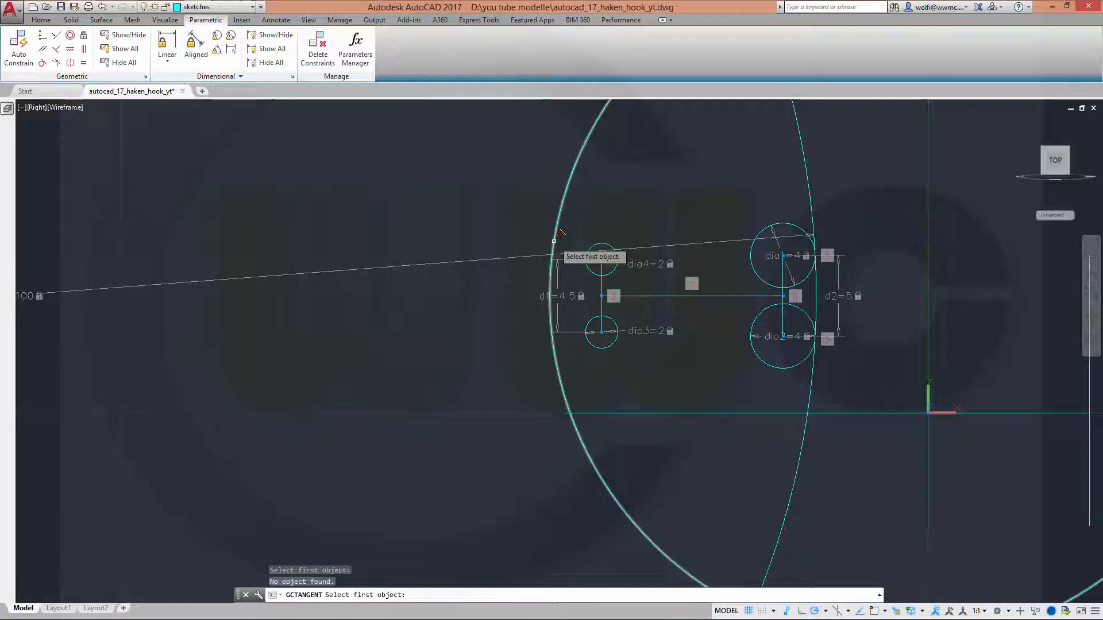
{"action": "left_click", "coordinate": [556, 247]}
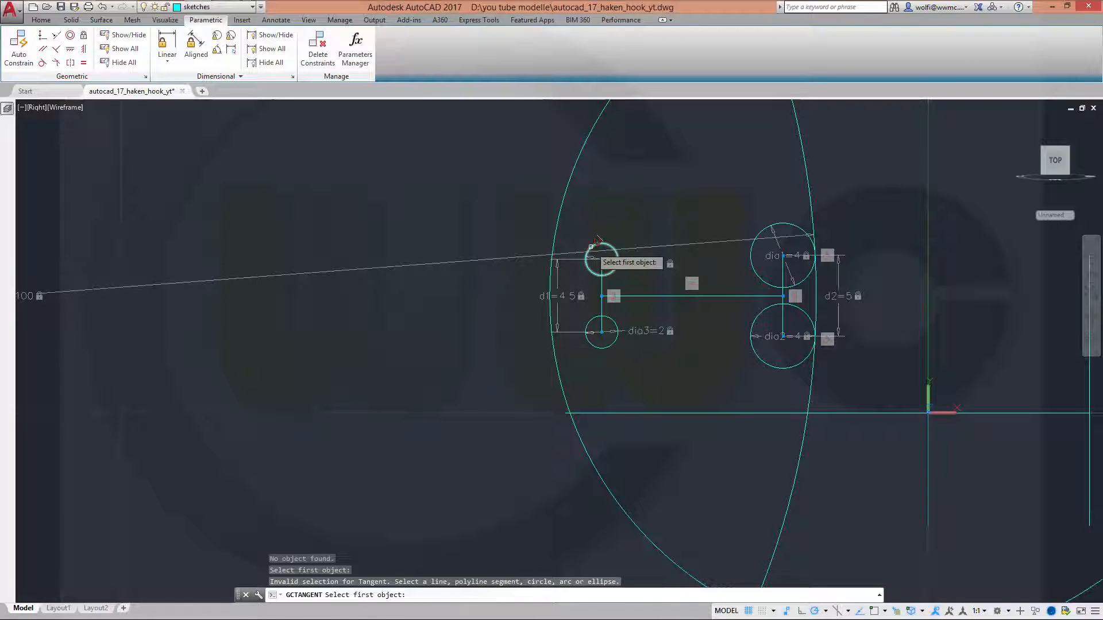
{"action": "left_click", "coordinate": [591, 246]}
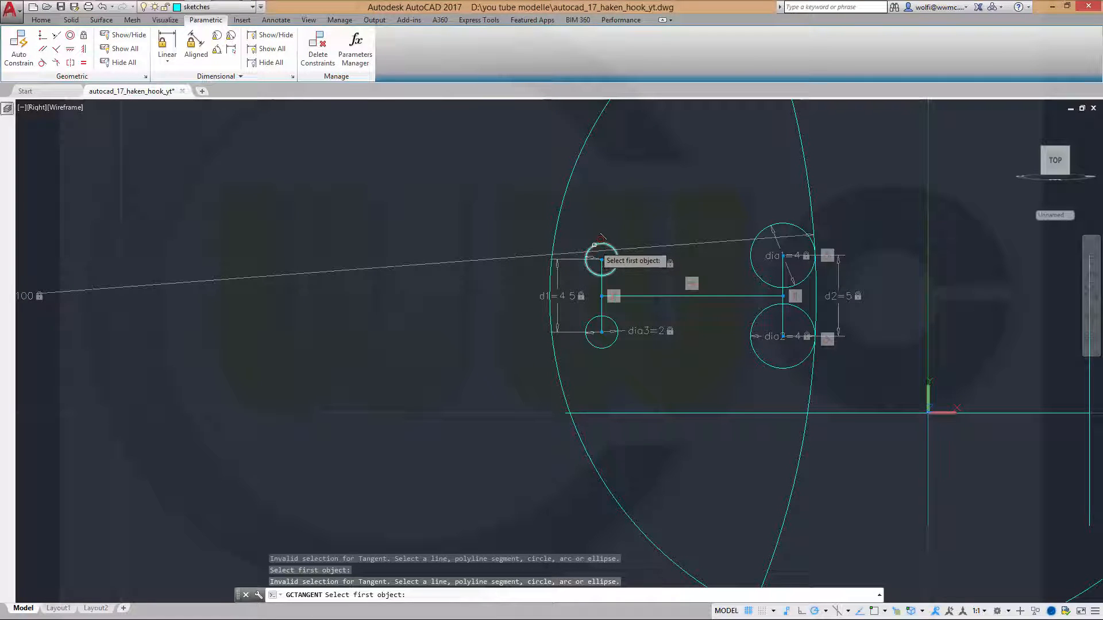
{"action": "left_click", "coordinate": [594, 245]}
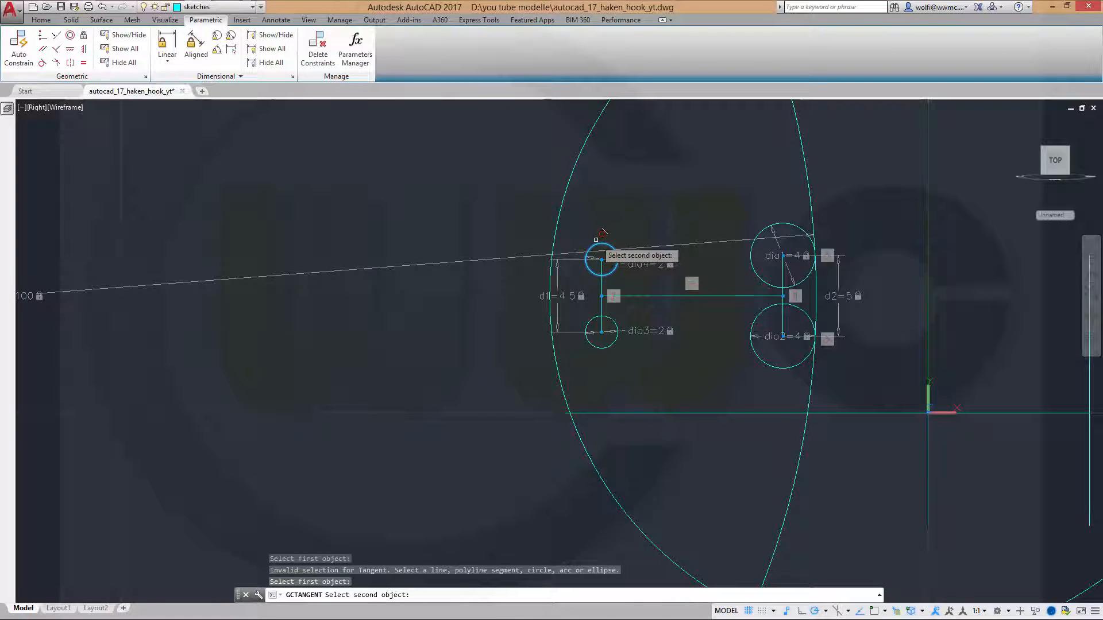
{"action": "left_click", "coordinate": [554, 231]}
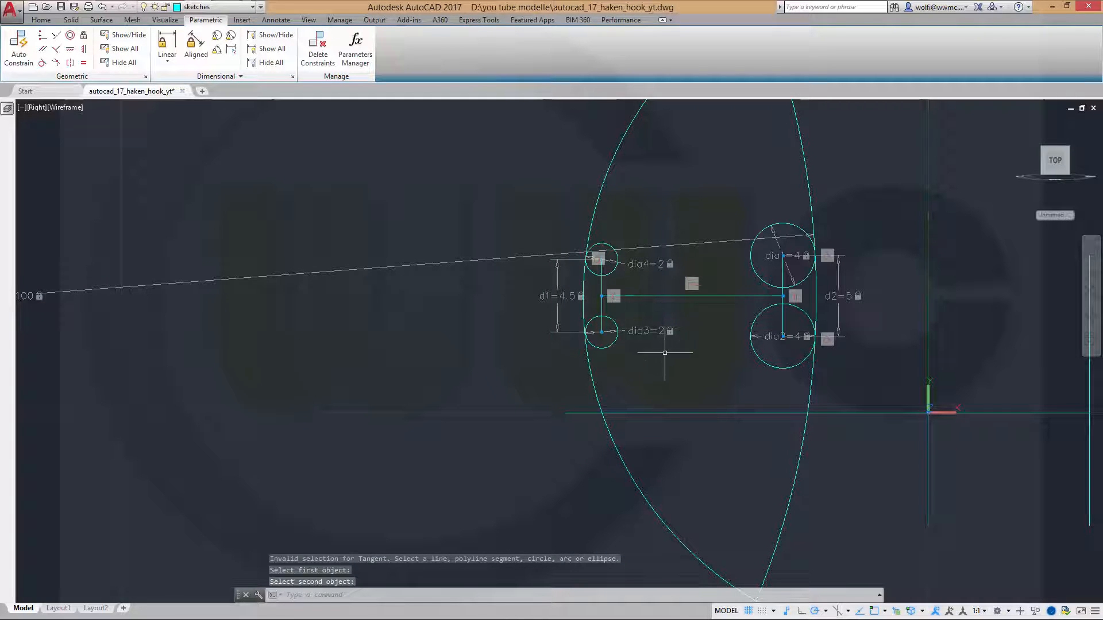
{"action": "key", "text": "Return"}
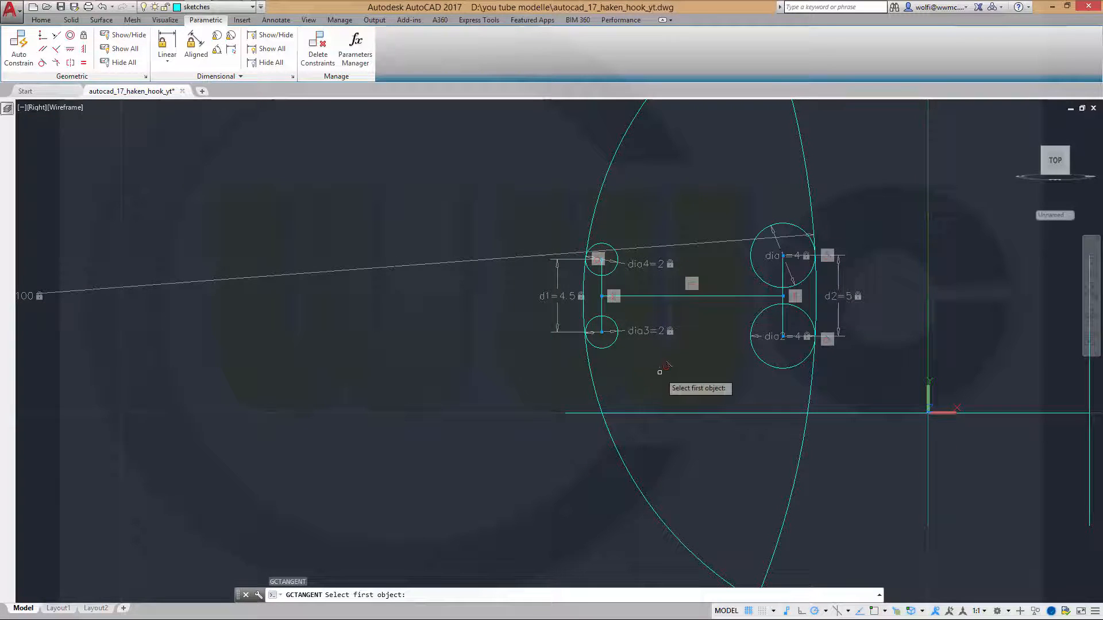
{"action": "left_click", "coordinate": [600, 347]}
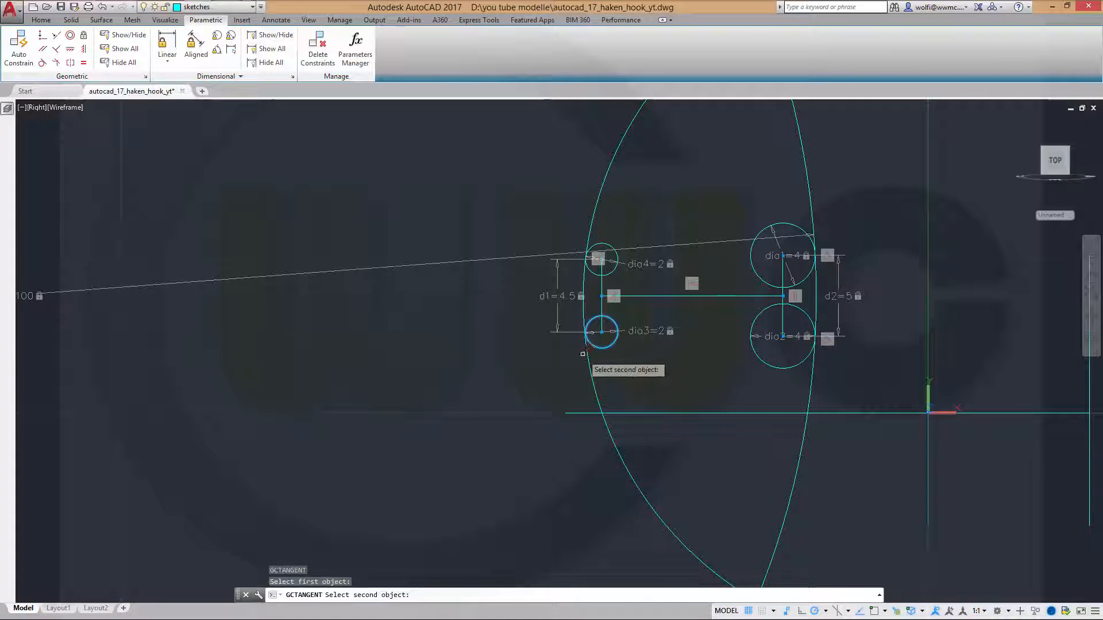
{"action": "left_click", "coordinate": [587, 353]}
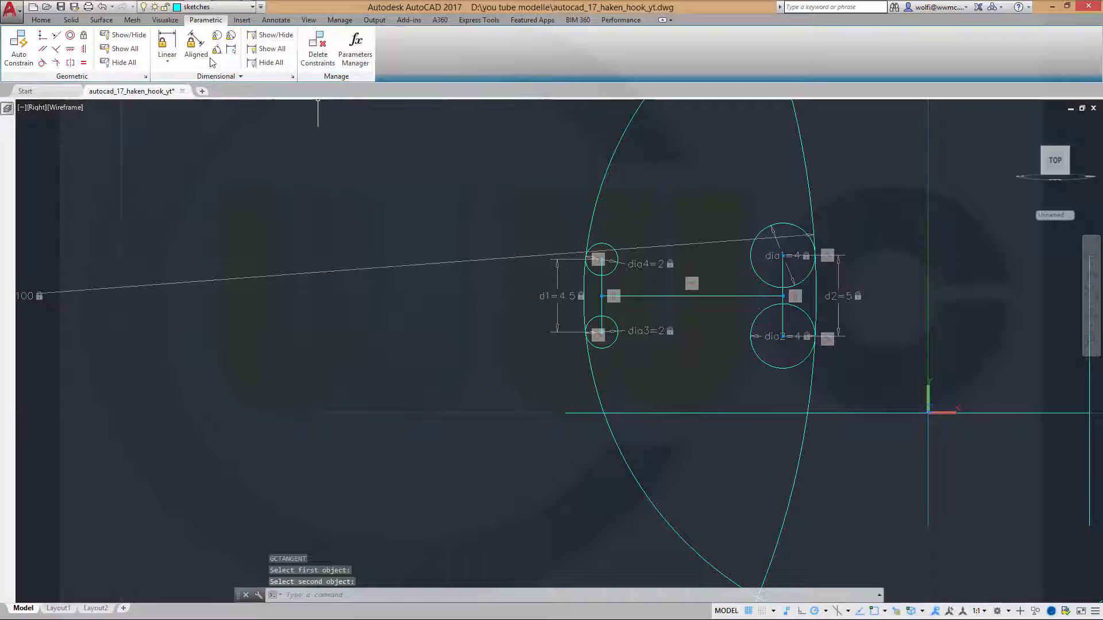
Add a diameter constraint of 200 to the second large circle.
{"action": "left_click", "coordinate": [592, 217]}
{"action": "left_click", "coordinate": [574, 191]}
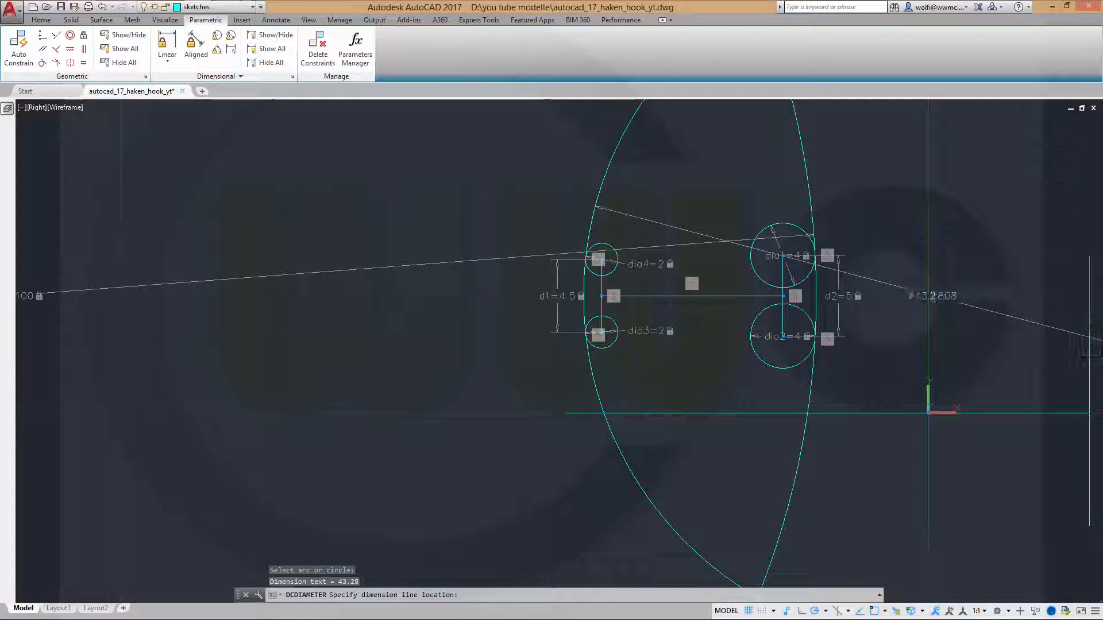
{"action": "key", "text": "Return"}
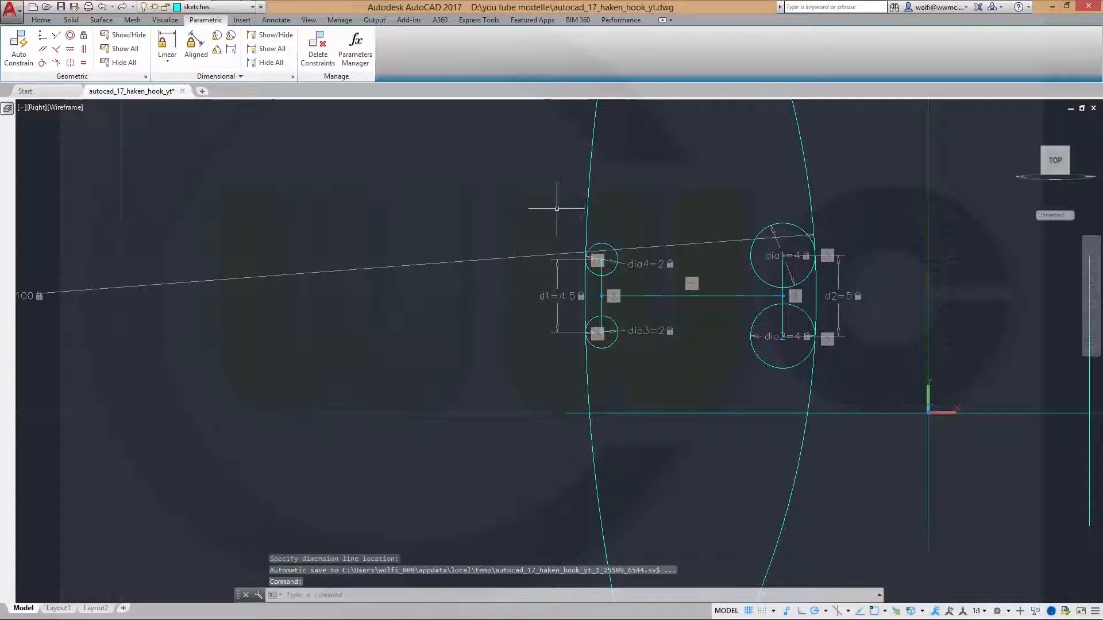
{"action": "scroll", "coordinate": [699, 320], "scroll_direction": "up", "scroll_amount": 2}
{"action": "scroll", "coordinate": [712, 356], "scroll_direction": "down", "scroll_amount": 4}
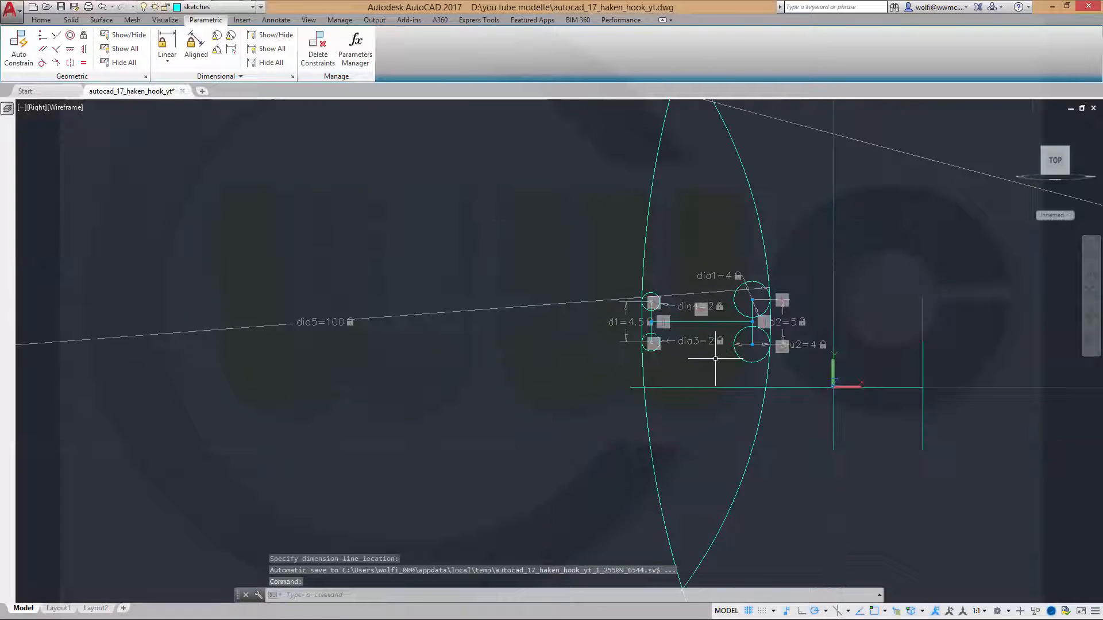
{"action": "scroll", "coordinate": [715, 359], "scroll_direction": "down", "scroll_amount": 2}
{"action": "scroll", "coordinate": [711, 354], "scroll_direction": "down", "scroll_amount": 3}
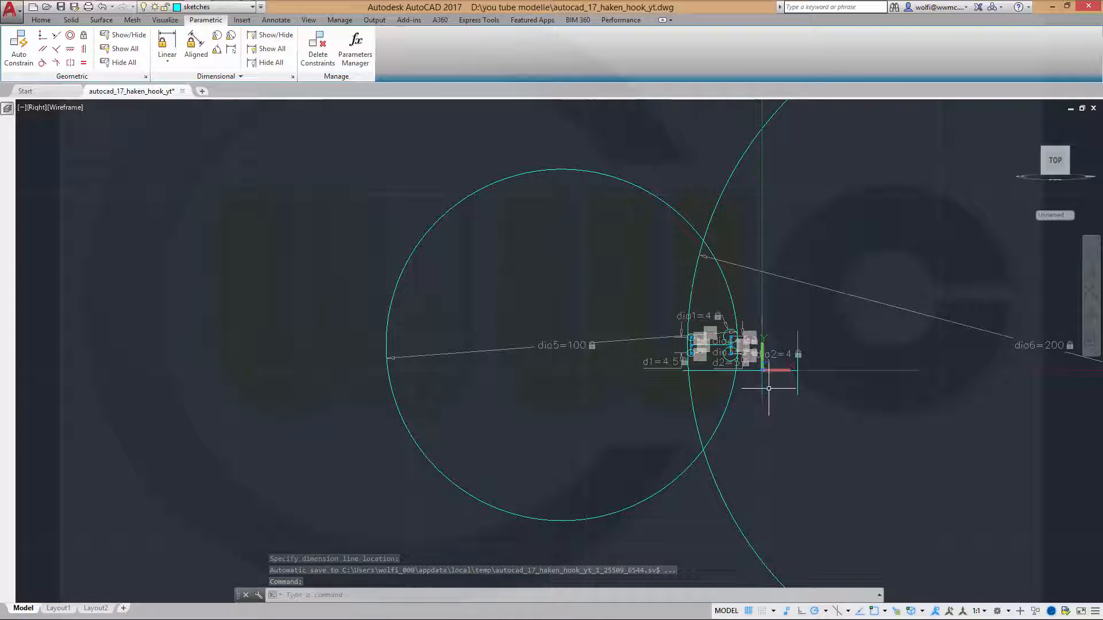
{"action": "scroll", "coordinate": [764, 385], "scroll_direction": "up", "scroll_amount": 2}
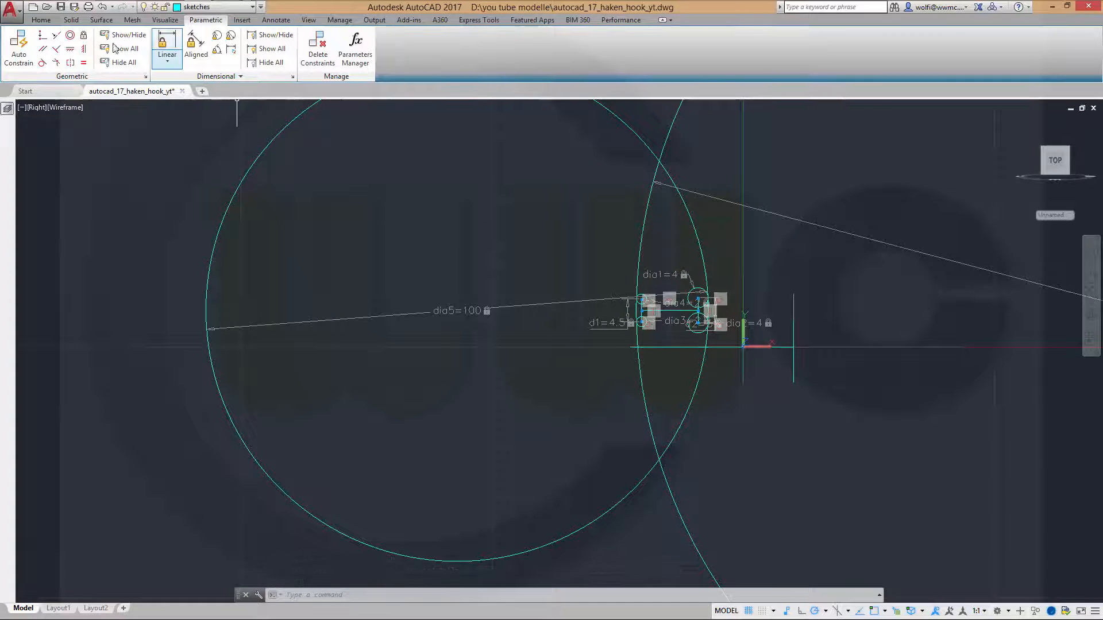
{"action": "left_click", "coordinate": [48, 24]}
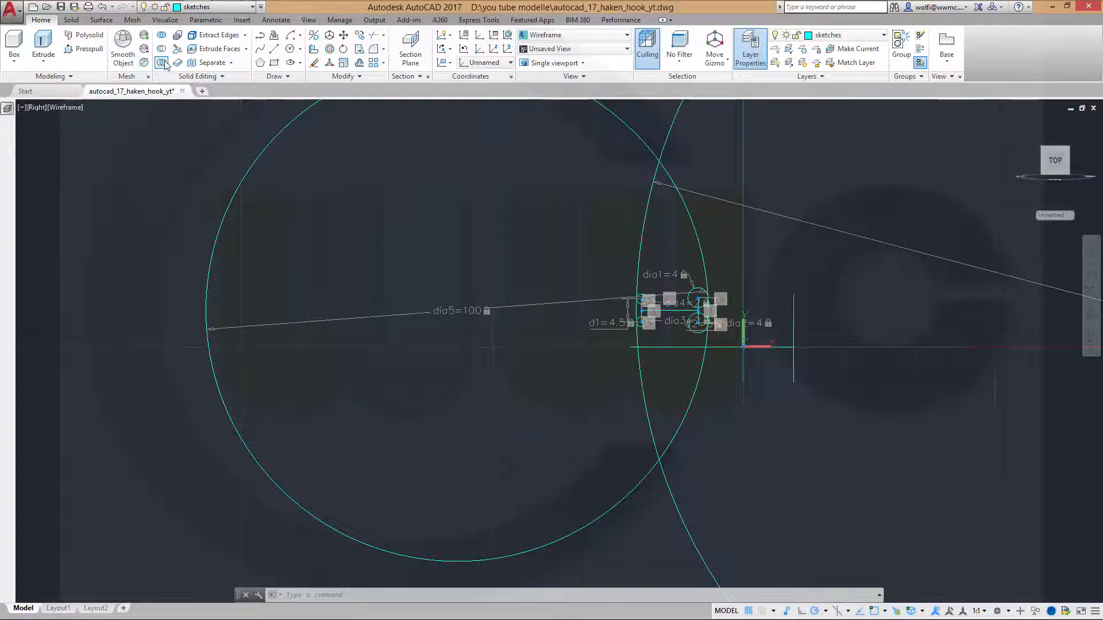
{"action": "left_click", "coordinate": [373, 36]}
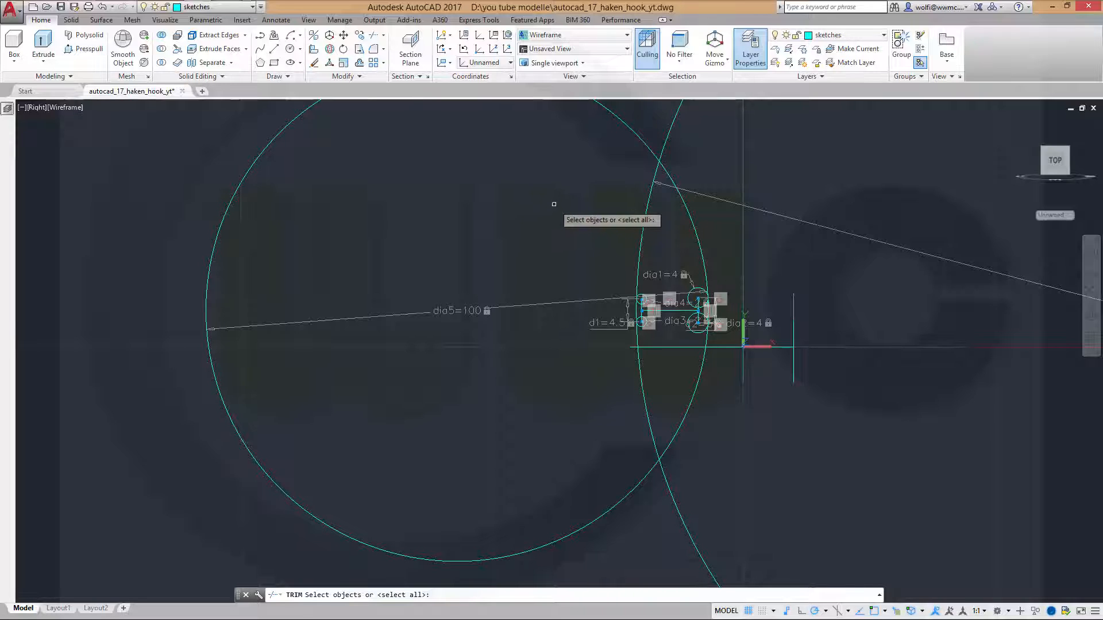
{"action": "key", "text": "Return"}
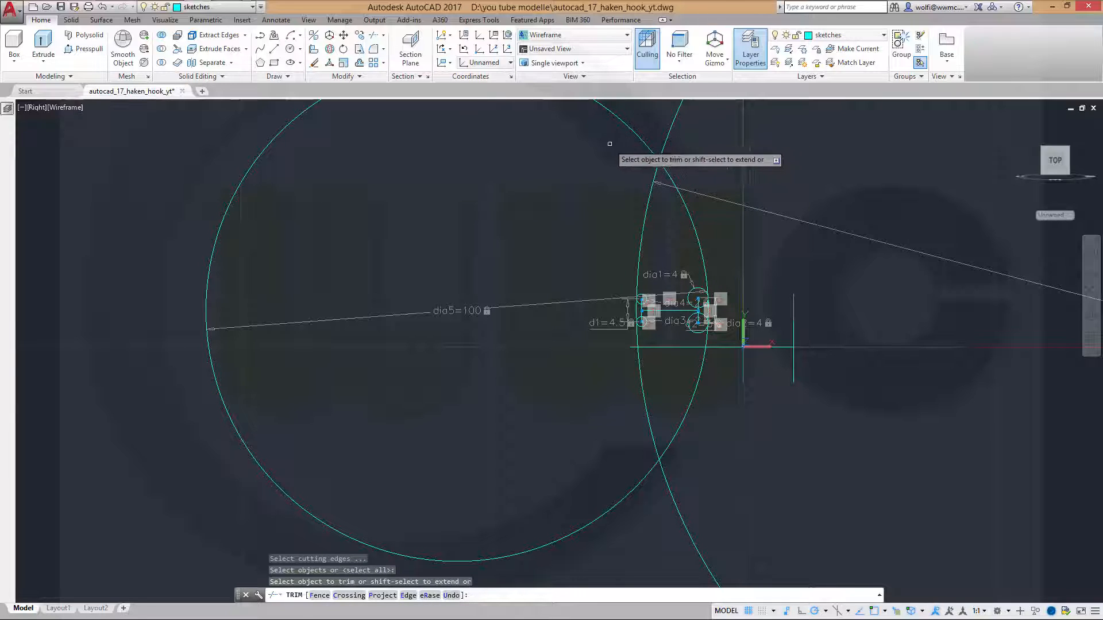
{"action": "key", "text": "Escape"}
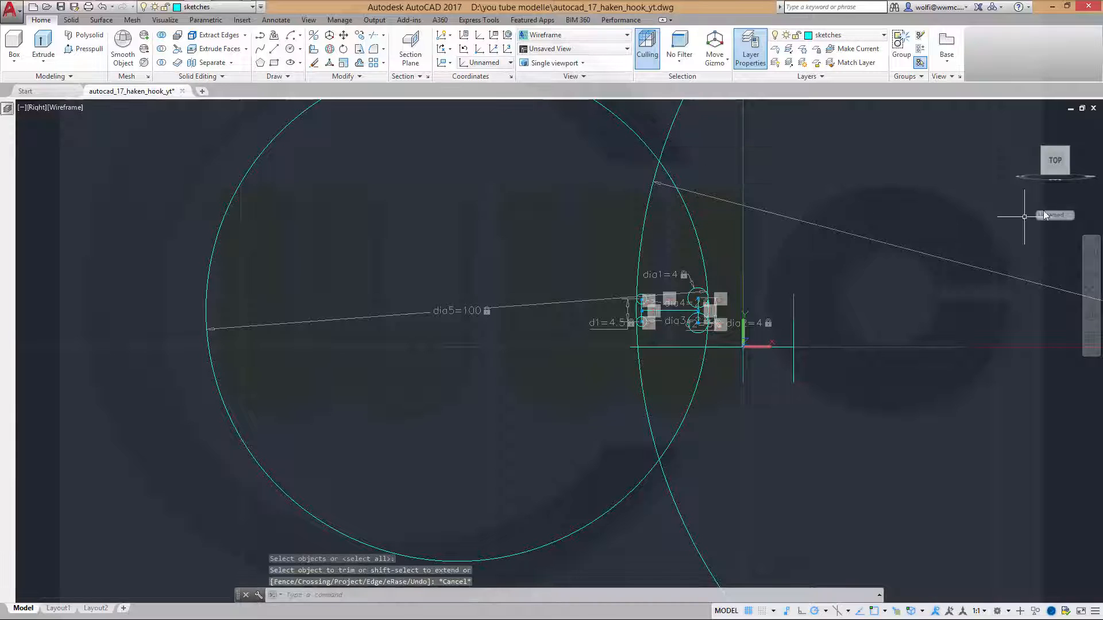
Start the Trim command with both large circles, the four small circles and their connecting lines as cutting edges.
{"action": "left_click", "coordinate": [1048, 159]}
{"action": "scroll", "coordinate": [517, 398], "scroll_direction": "up", "scroll_amount": 3}
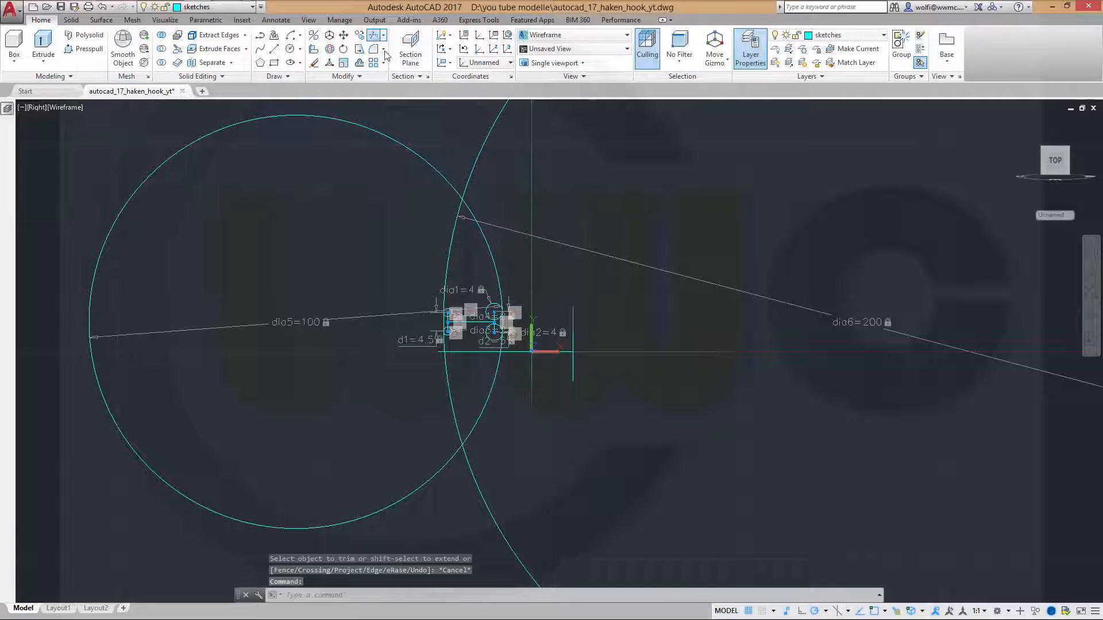
{"action": "left_click", "coordinate": [374, 36]}
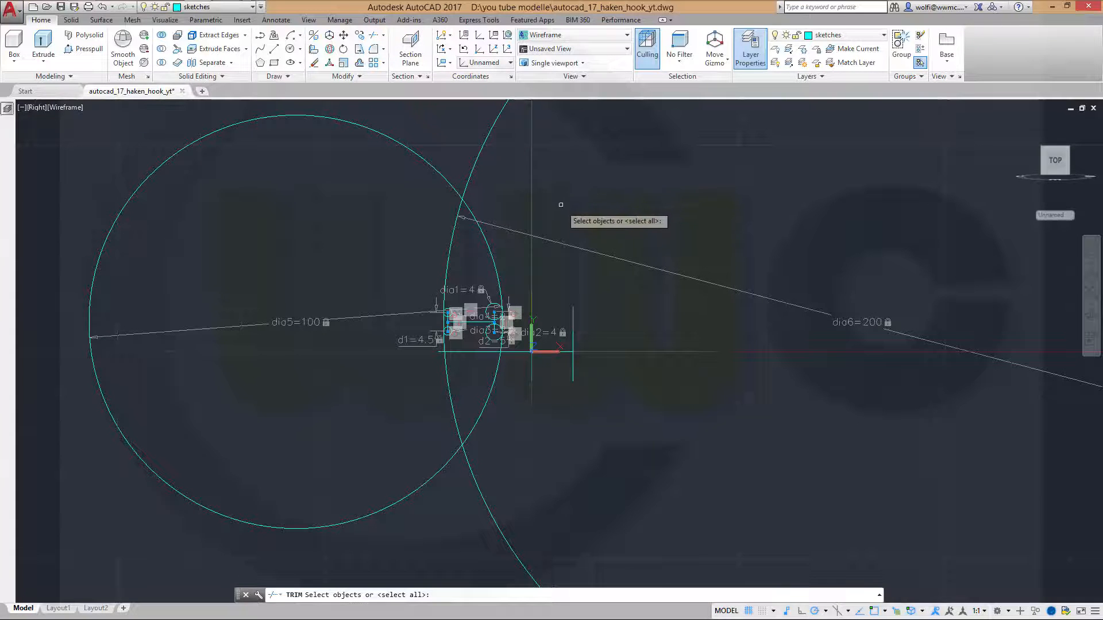
{"action": "left_click", "coordinate": [474, 211]}
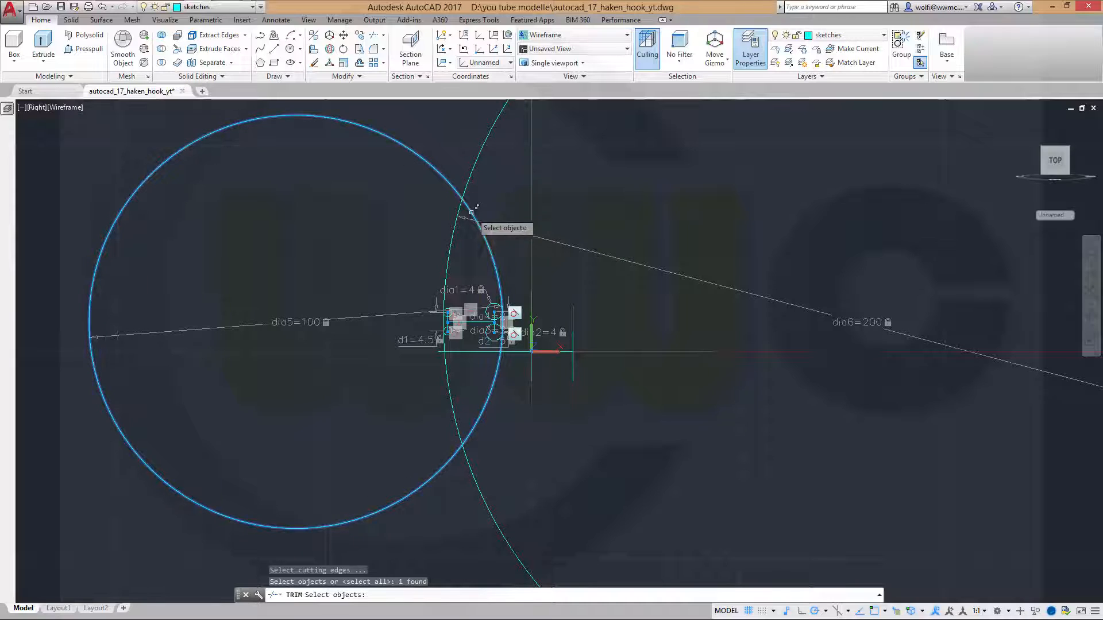
{"action": "left_click", "coordinate": [469, 179]}
{"action": "scroll", "coordinate": [514, 377], "scroll_direction": "up", "scroll_amount": 4}
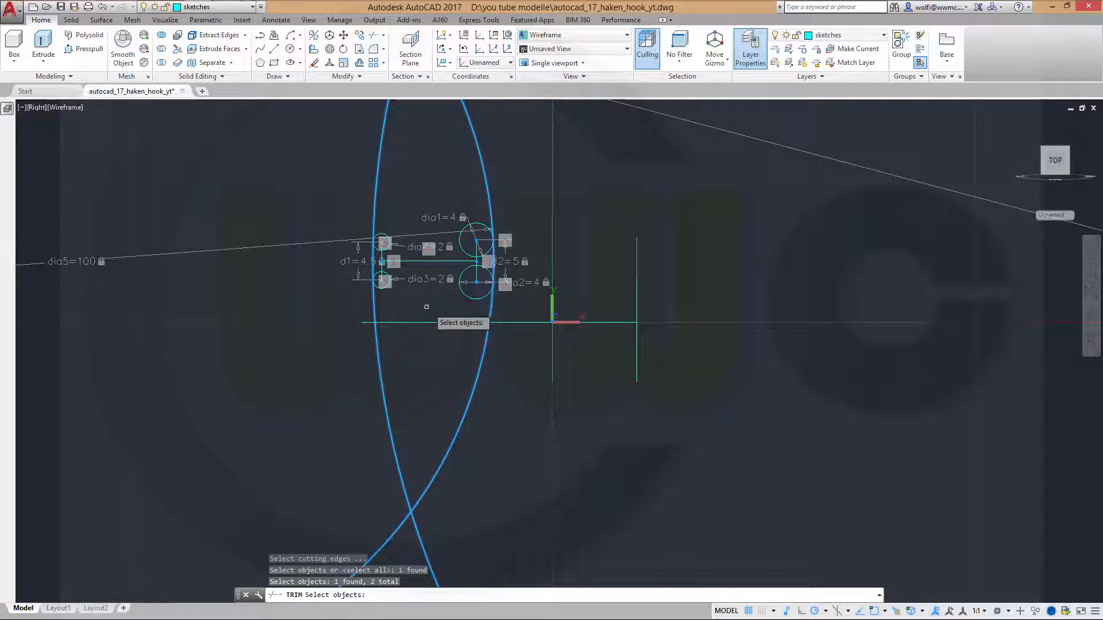
{"action": "left_click", "coordinate": [508, 306]}
{"action": "left_click_drag", "start_coordinate": [494, 297], "coordinate": [407, 247]}
{"action": "left_click", "coordinate": [507, 304]}
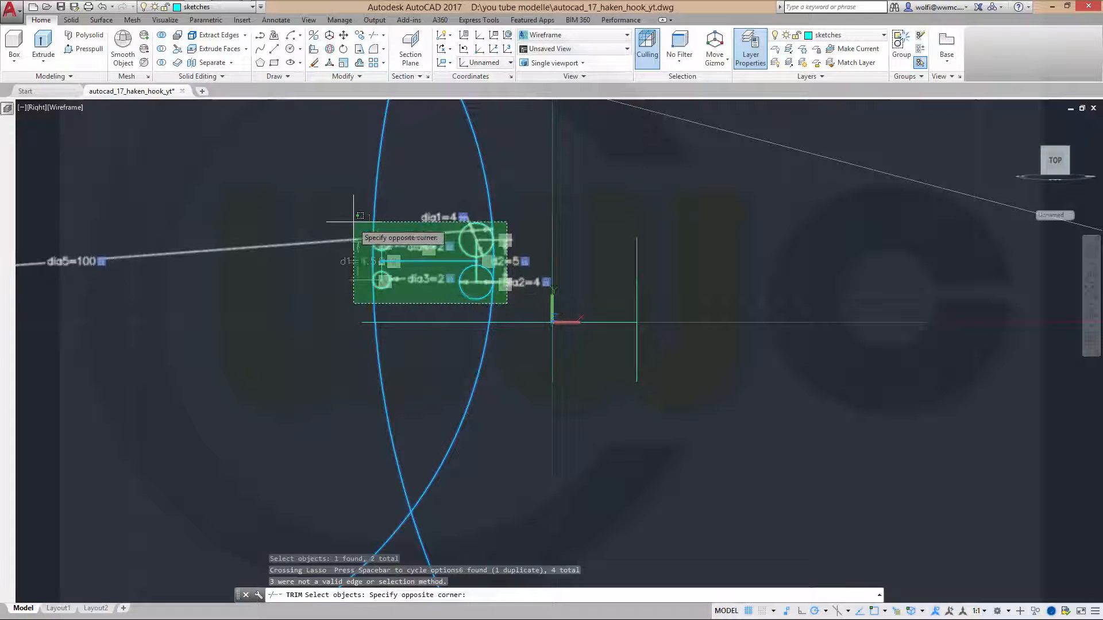
{"action": "left_click", "coordinate": [321, 230]}
{"action": "key", "text": "Return"}
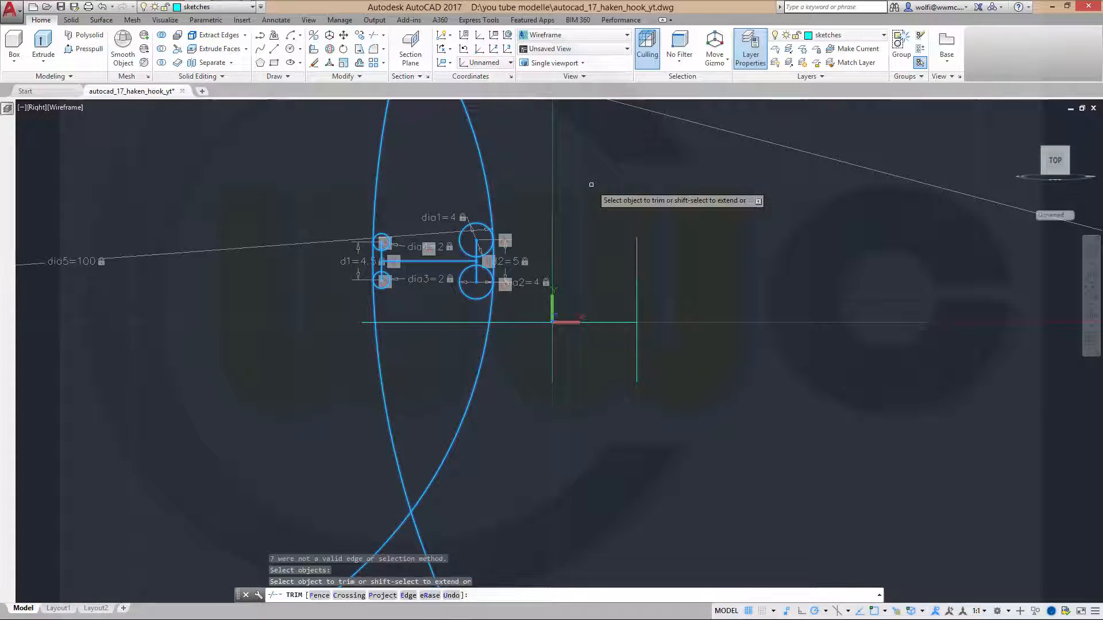
Trim both large circles to short arcs, one joining the two diameter 2 circles and one joining the two diameter 4 circles.
{"action": "scroll", "coordinate": [494, 175], "scroll_direction": "up", "scroll_amount": 2}
{"action": "scroll", "coordinate": [494, 176], "scroll_direction": "down", "scroll_amount": 3}
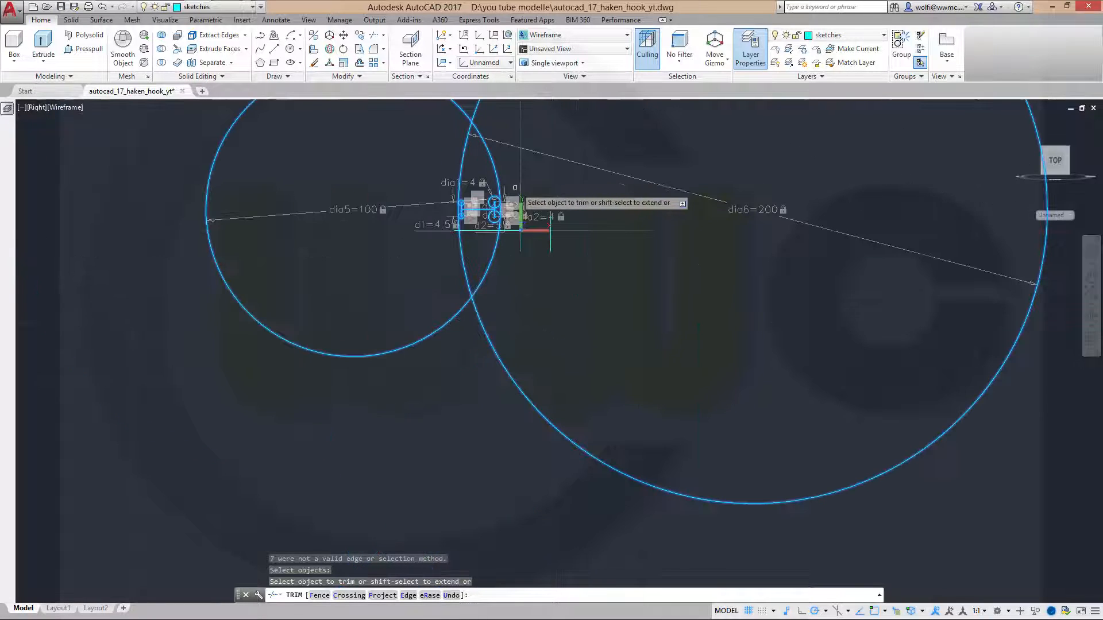
{"action": "left_click", "coordinate": [464, 111]}
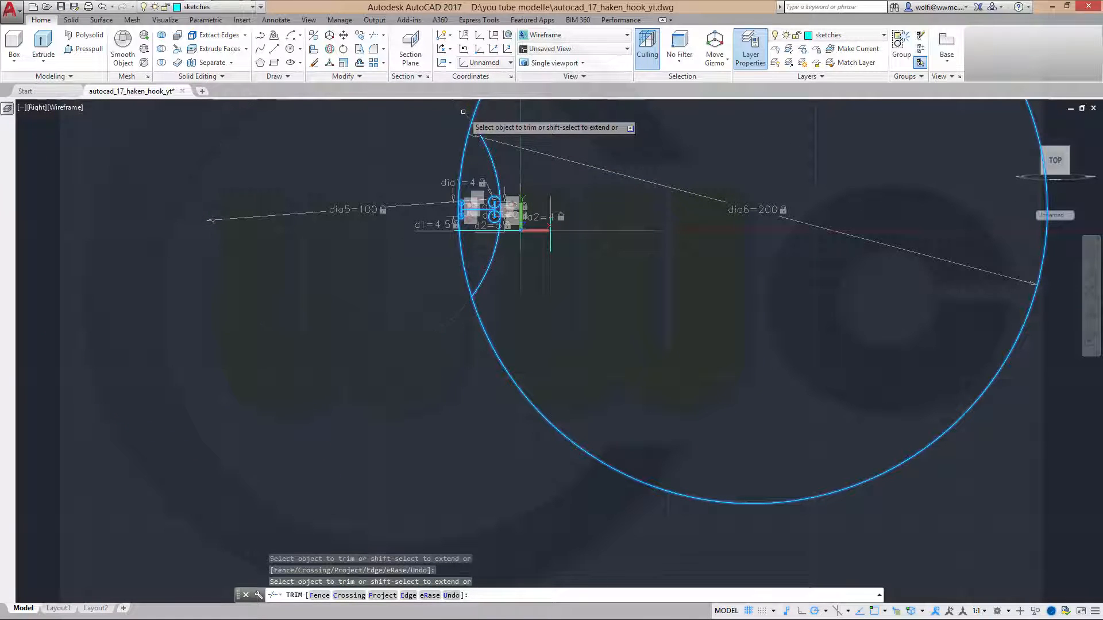
{"action": "left_click", "coordinate": [476, 111]}
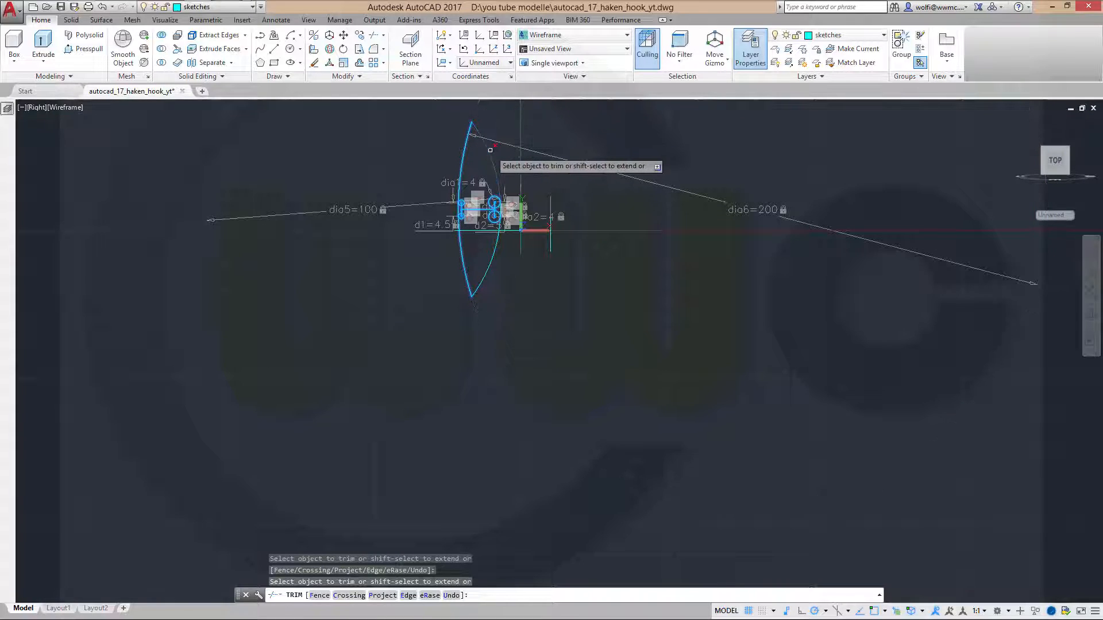
{"action": "left_click", "coordinate": [489, 152]}
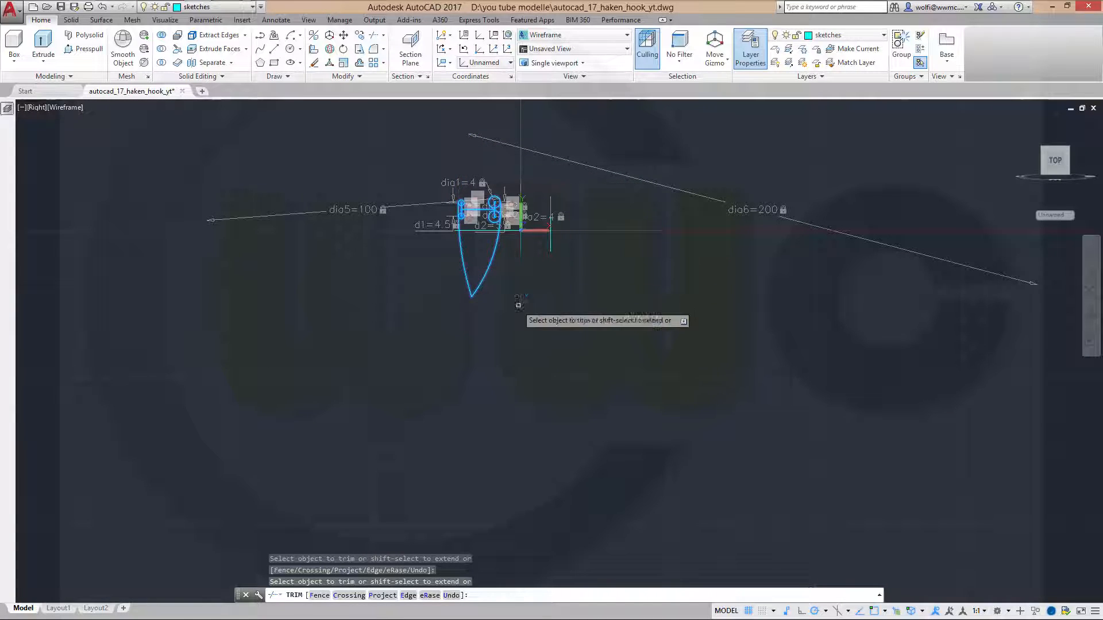
{"action": "scroll", "coordinate": [460, 303], "scroll_direction": "up", "scroll_amount": 2}
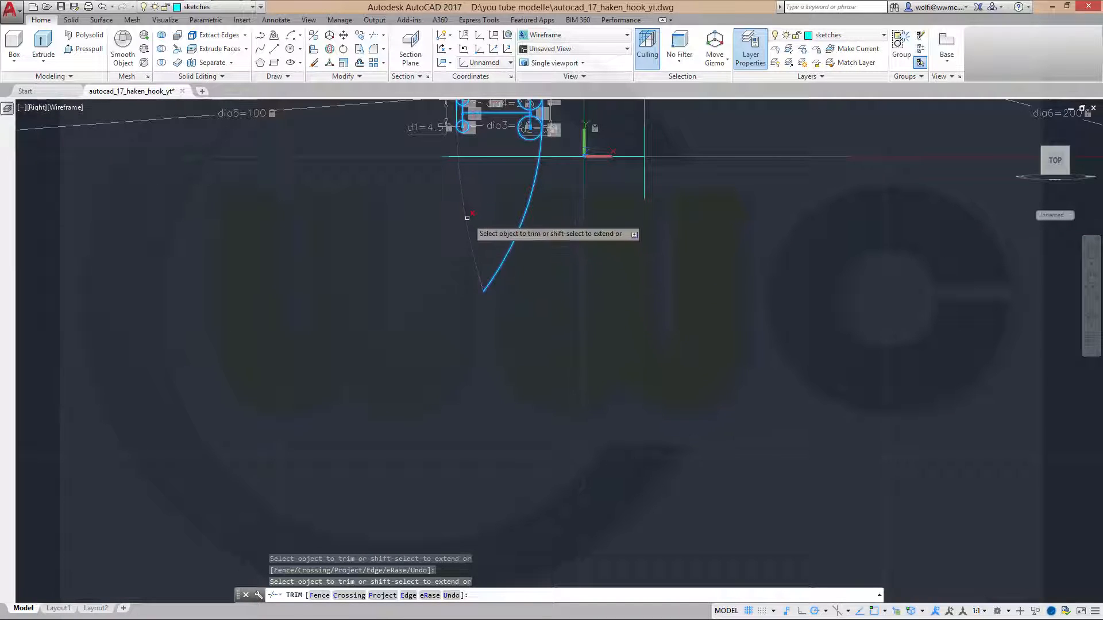
{"action": "left_click", "coordinate": [520, 226]}
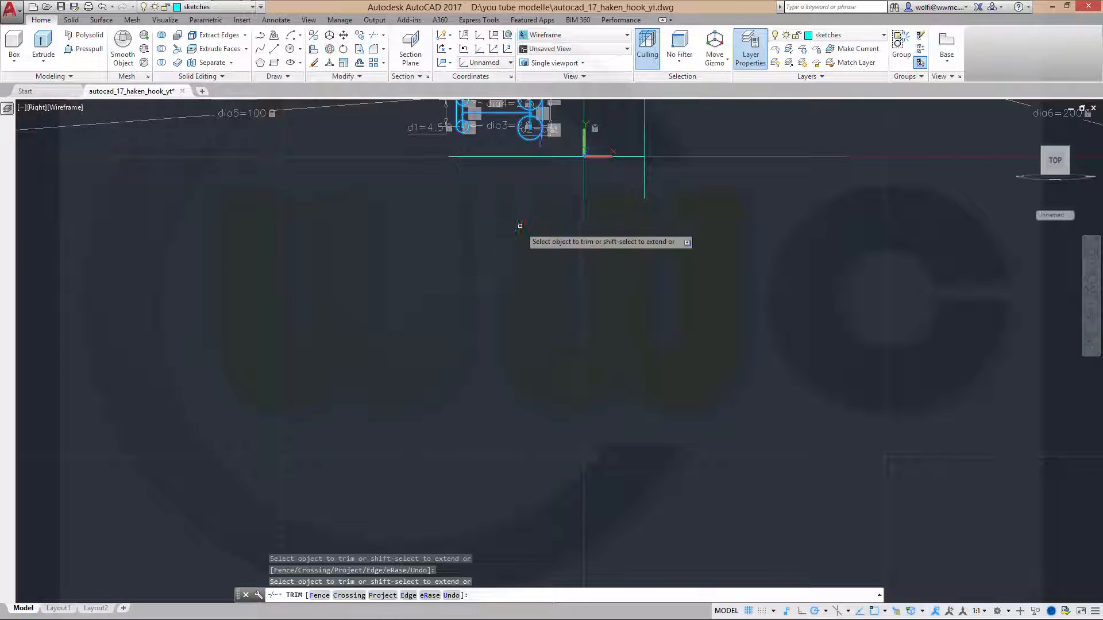
{"action": "right_click", "coordinate": [557, 214]}
{"action": "left_click", "coordinate": [583, 218]}
Hide all dimensional constraints in the drawing.
{"action": "middle_click_drag", "start_coordinate": [506, 241], "coordinate": [532, 411]}
{"action": "scroll", "coordinate": [499, 377], "scroll_direction": "up", "scroll_amount": 2}
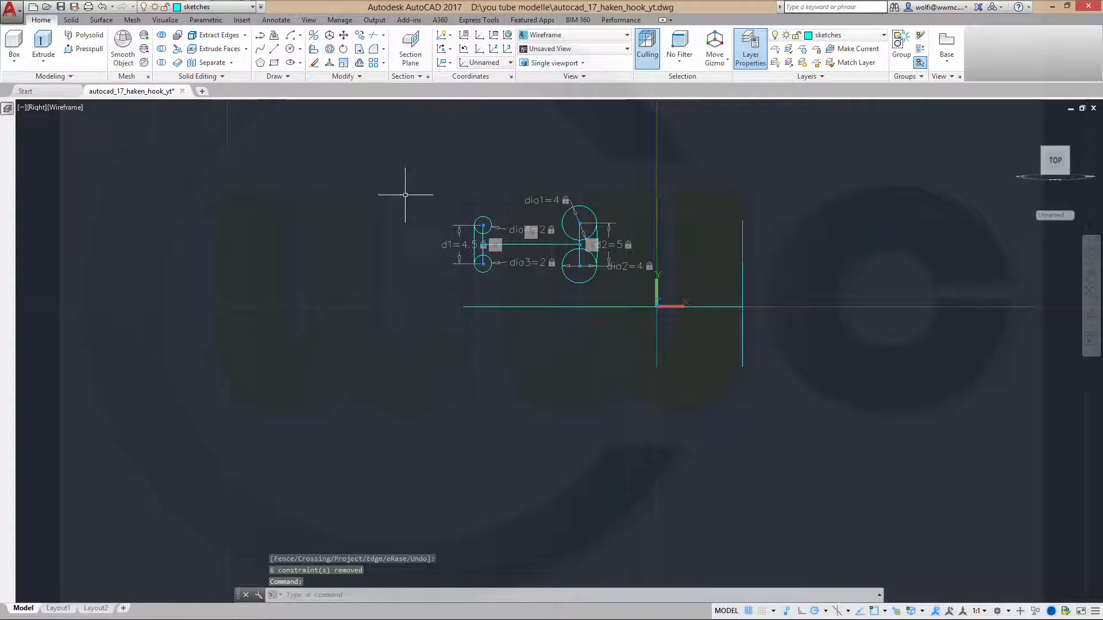
{"action": "left_click", "coordinate": [207, 20]}
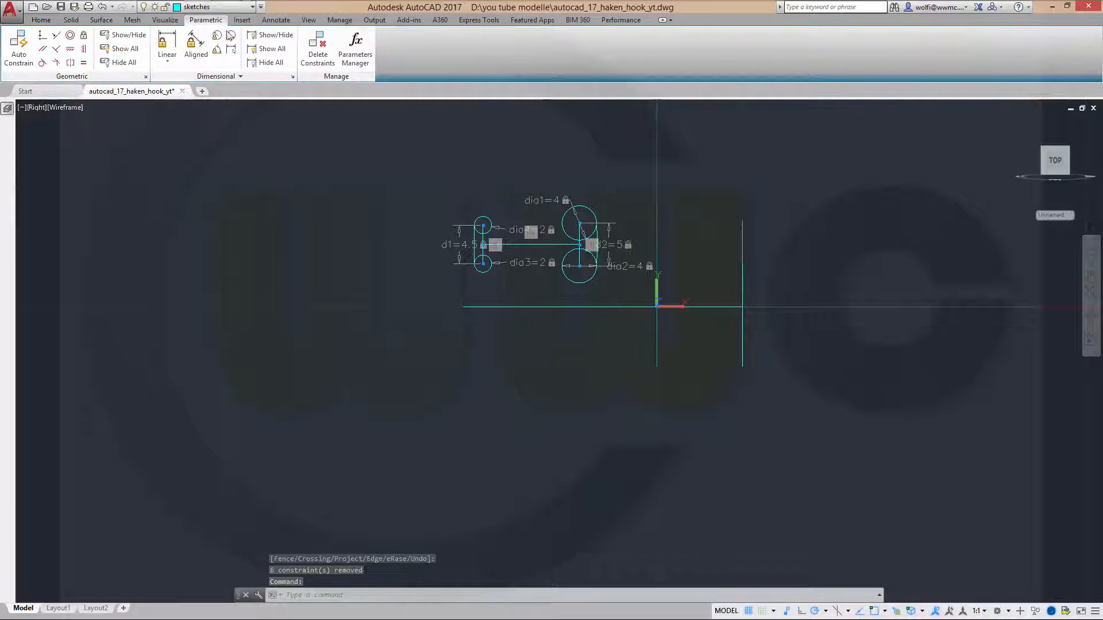
{"action": "left_click", "coordinate": [264, 63]}
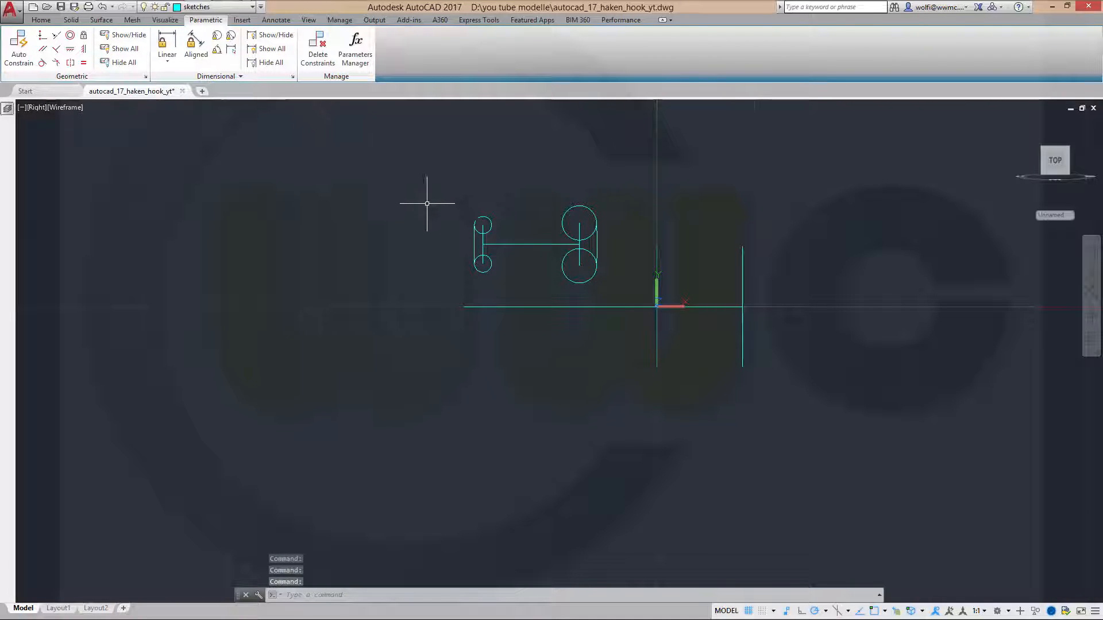
Auto-constrain the four small circles, two arcs and connecting lines of the profile, and hide all geometric constraints.
{"action": "scroll", "coordinate": [426, 203], "scroll_direction": "up", "scroll_amount": 2}
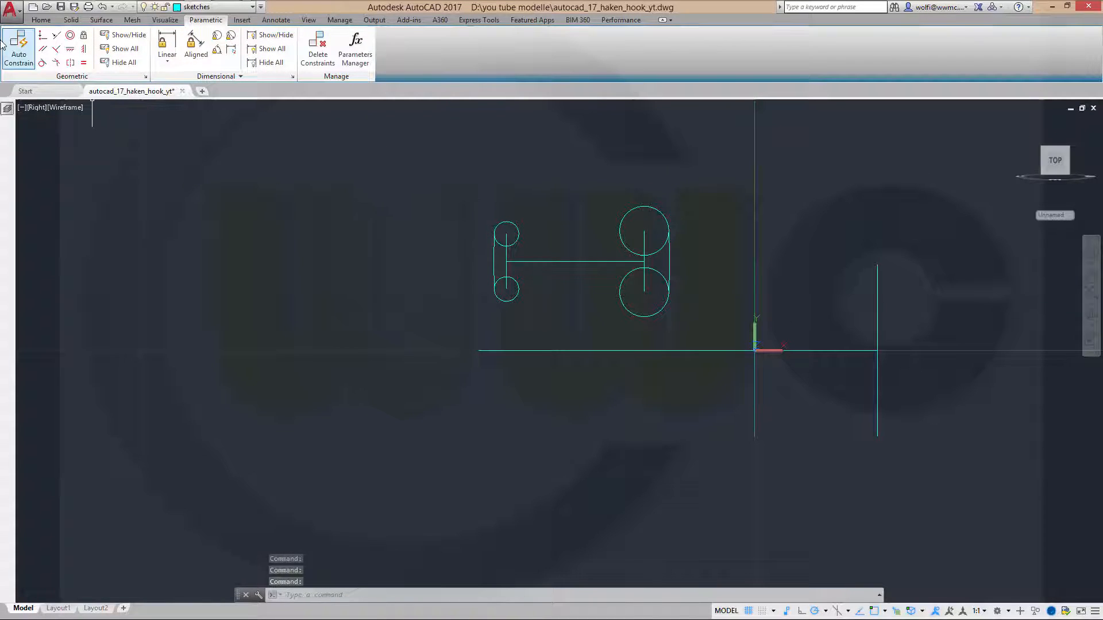
{"action": "left_click", "coordinate": [19, 45]}
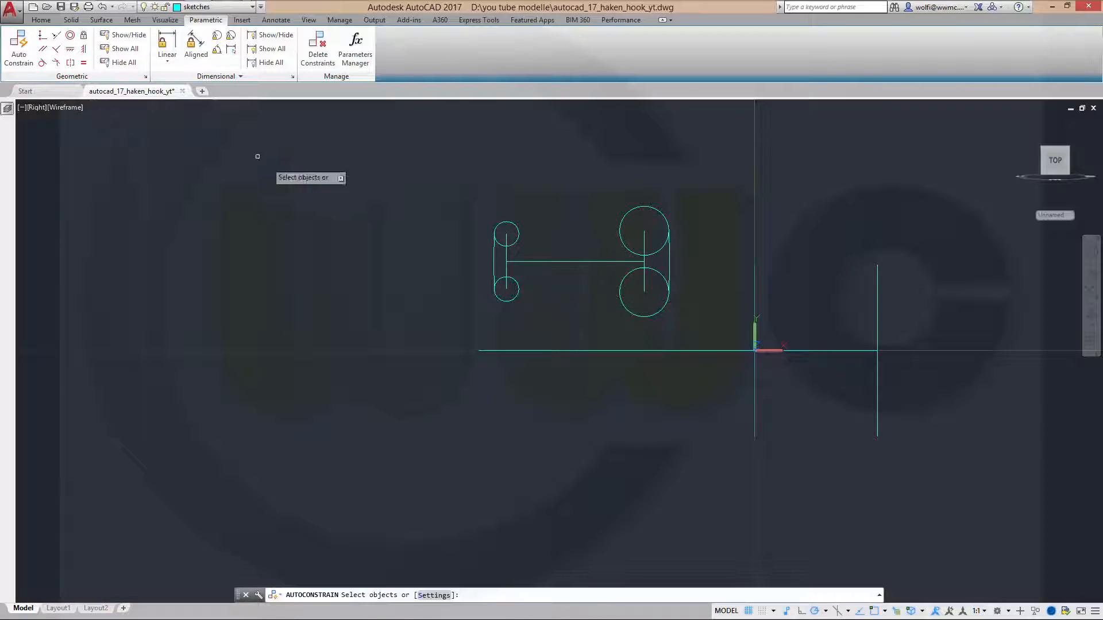
{"action": "left_click", "coordinate": [703, 317]}
{"action": "left_click", "coordinate": [441, 184]}
{"action": "right_click", "coordinate": [455, 175]}
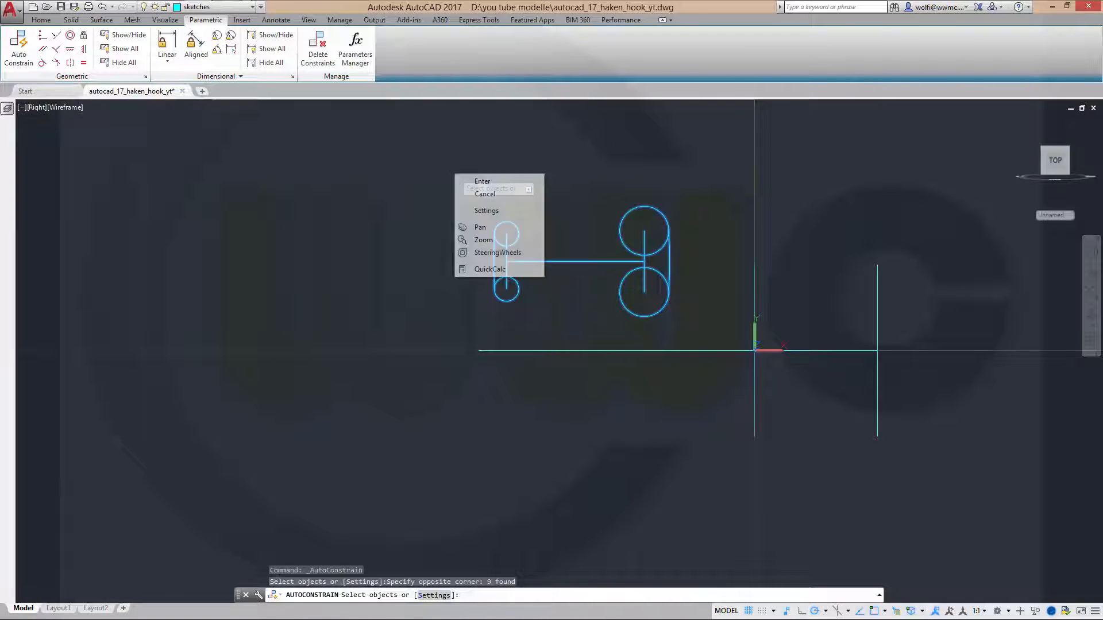
{"action": "left_click", "coordinate": [481, 182]}
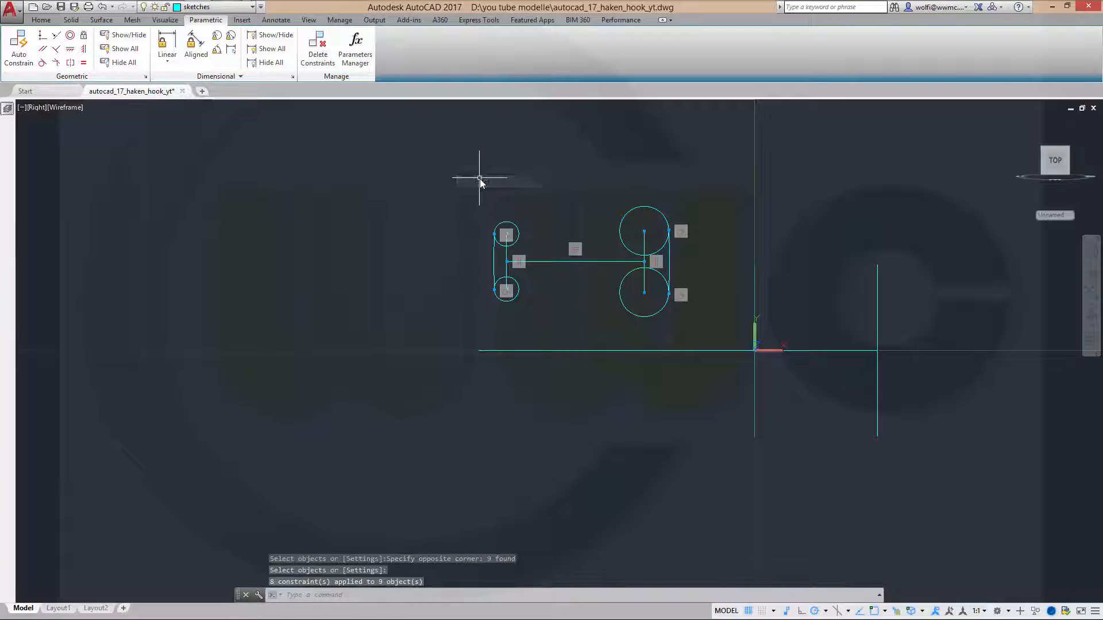
{"action": "left_click", "coordinate": [124, 62]}
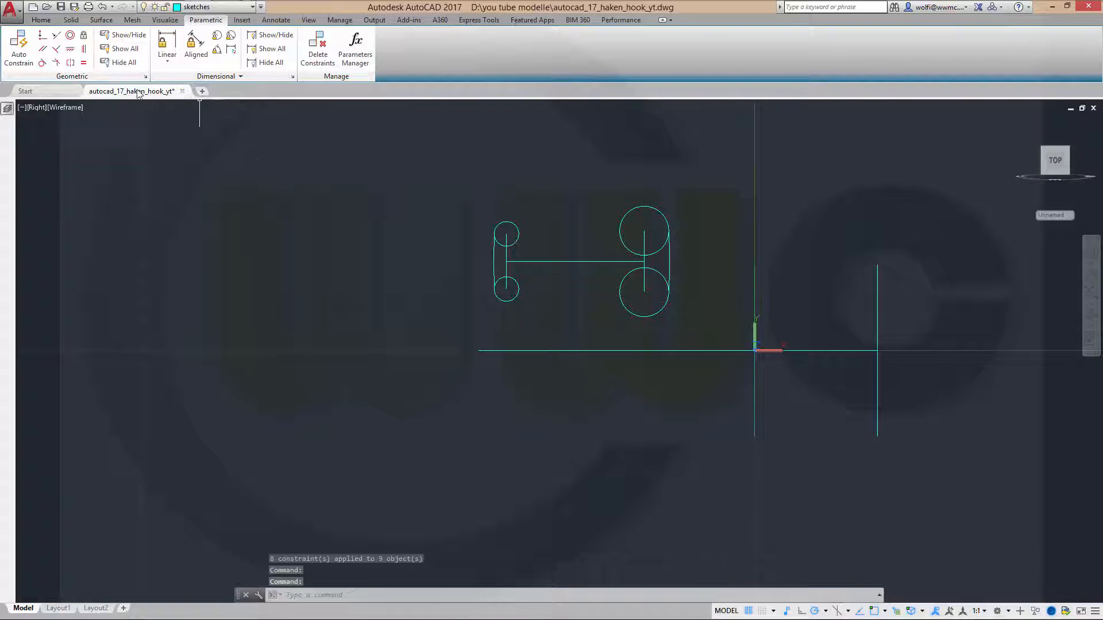
Draw a circle of radius 20 centered below the profile and the long horizontal line.
{"action": "type", "text": "c"}
{"action": "key", "text": "Return"}
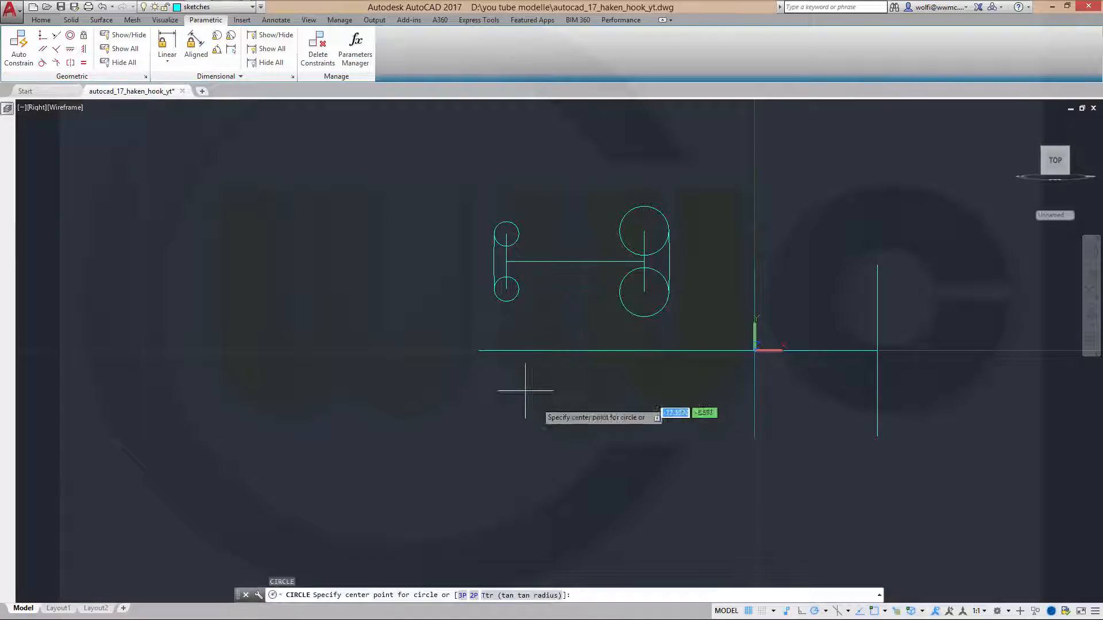
{"action": "left_click", "coordinate": [580, 406]}
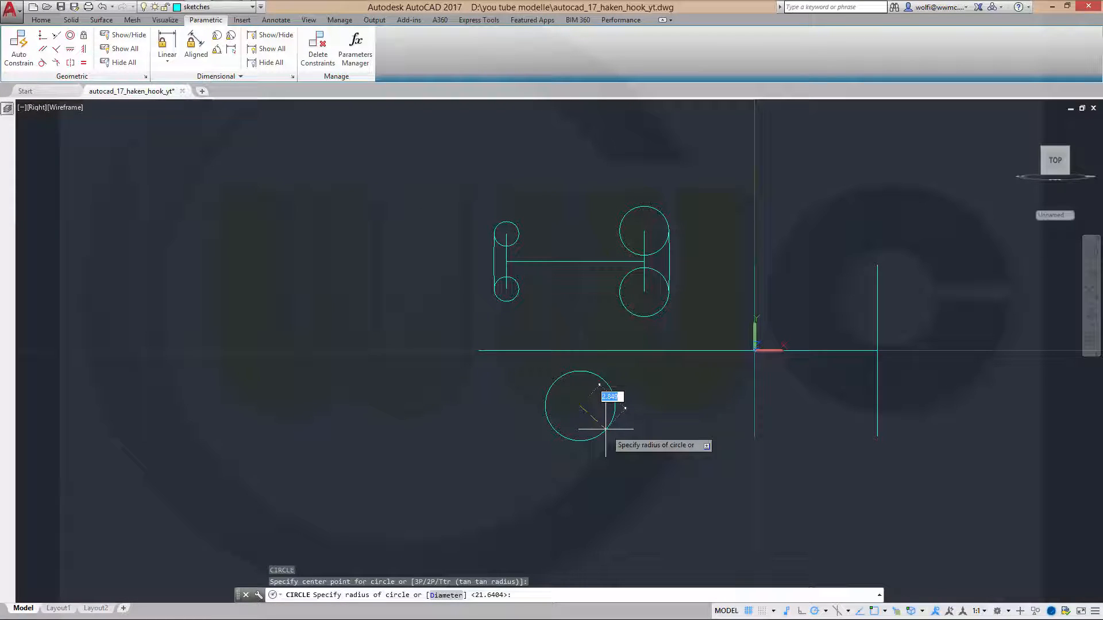
{"action": "key", "text": "Return"}
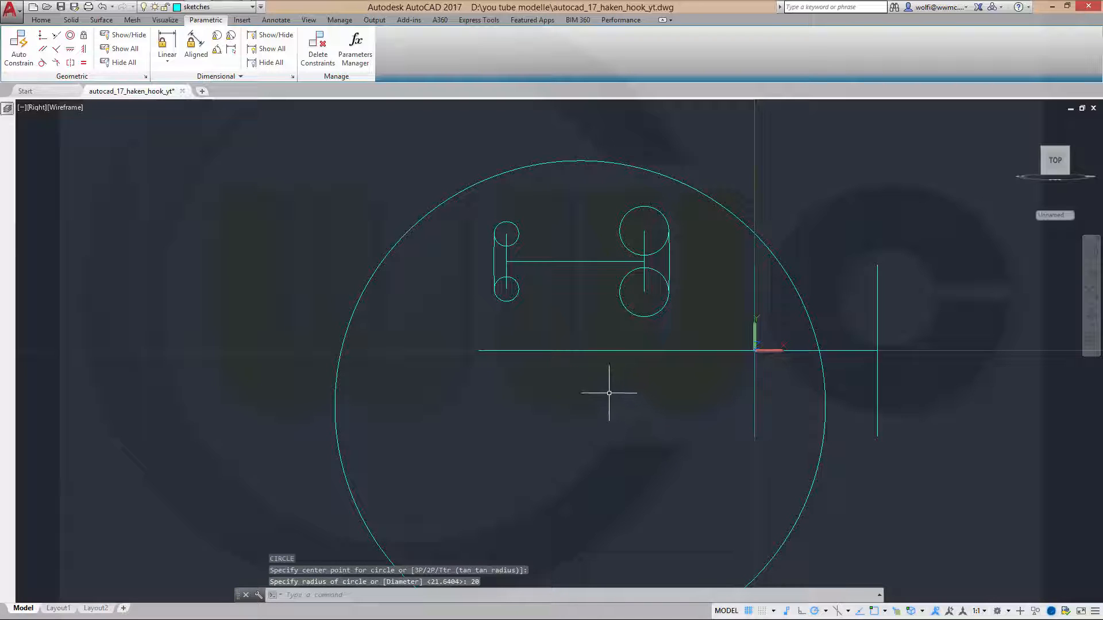
Draw a second circle of radius 20 centered above the profile.
{"action": "key", "text": "Return"}
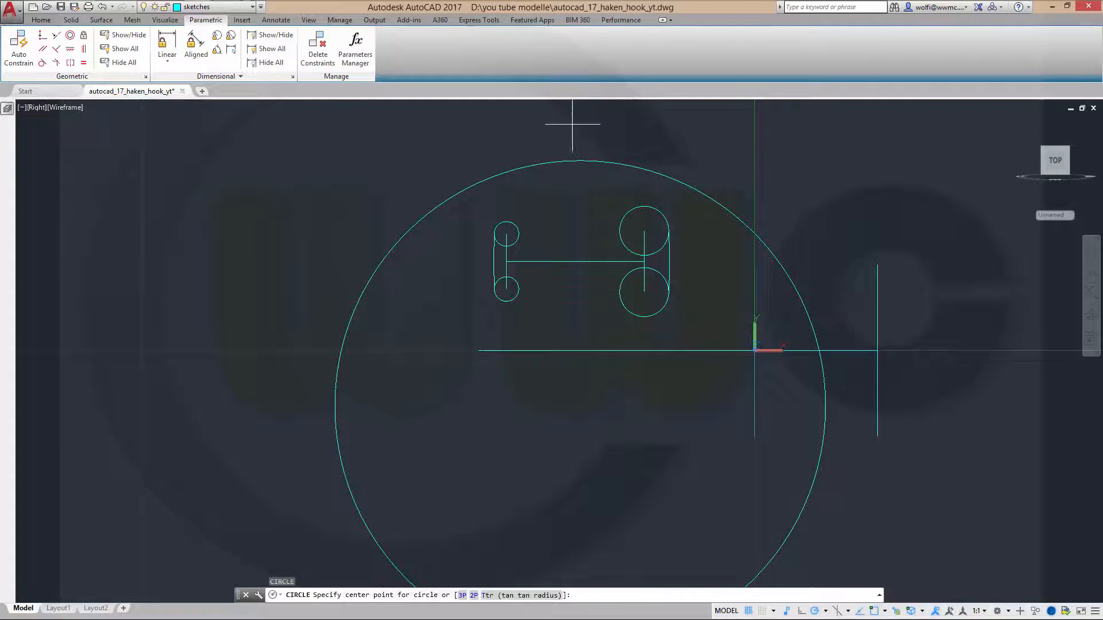
{"action": "left_click", "coordinate": [572, 124]}
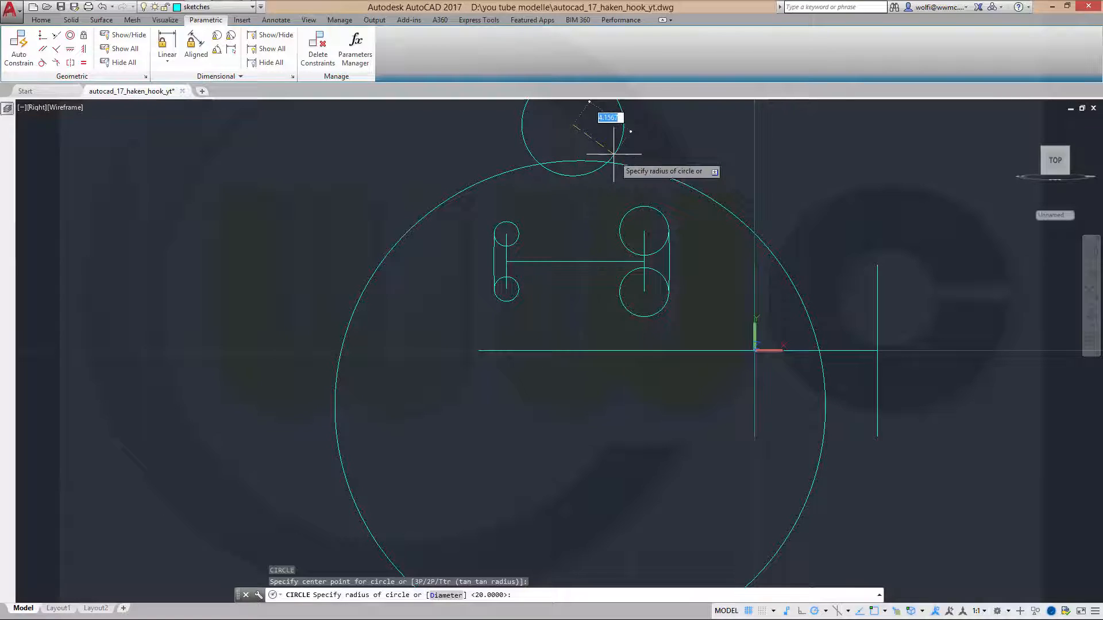
{"action": "type", "text": "20"}
{"action": "key", "text": "Return"}
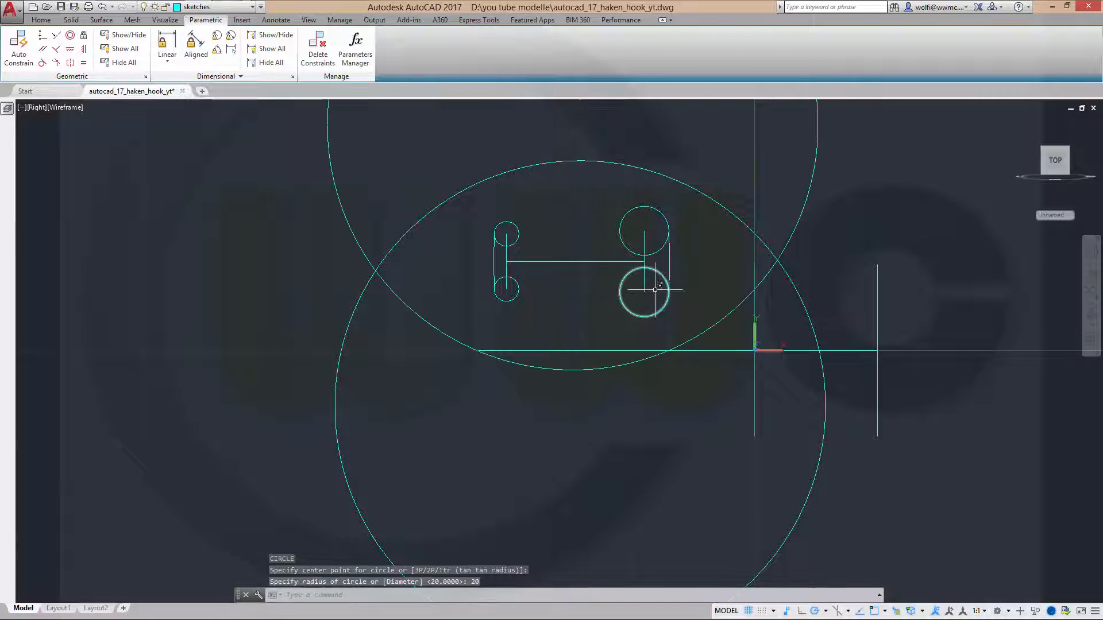
{"action": "key", "text": "Escape"}
Move the lower radius 20 circle straight down by its center, clear of the four small circles.
{"action": "scroll", "coordinate": [670, 499], "scroll_direction": "down", "scroll_amount": 3}
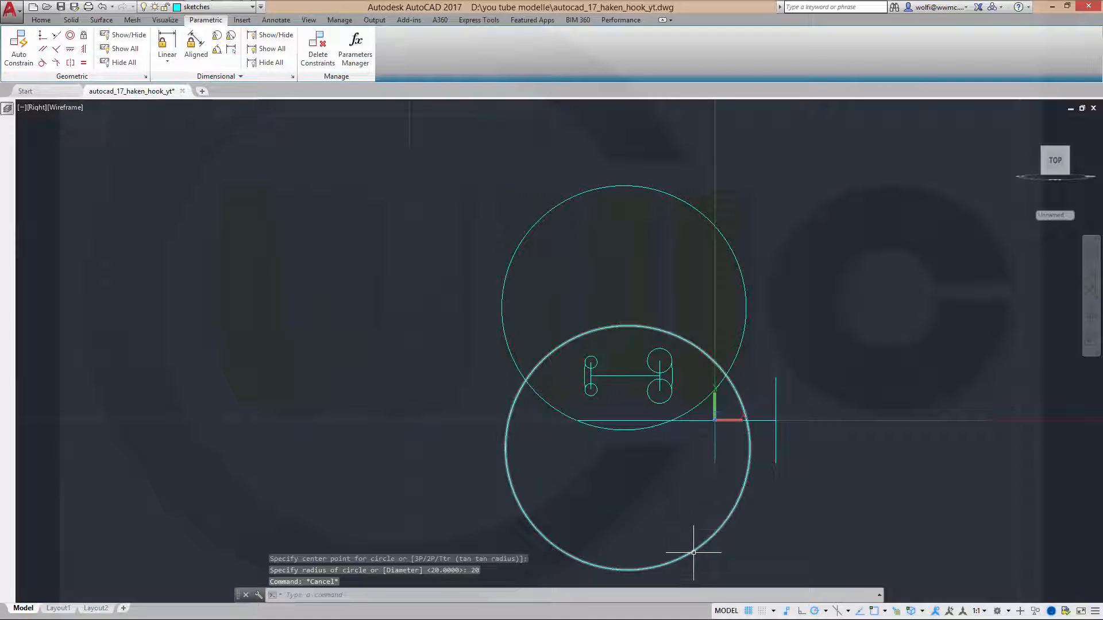
{"action": "left_click", "coordinate": [693, 550]}
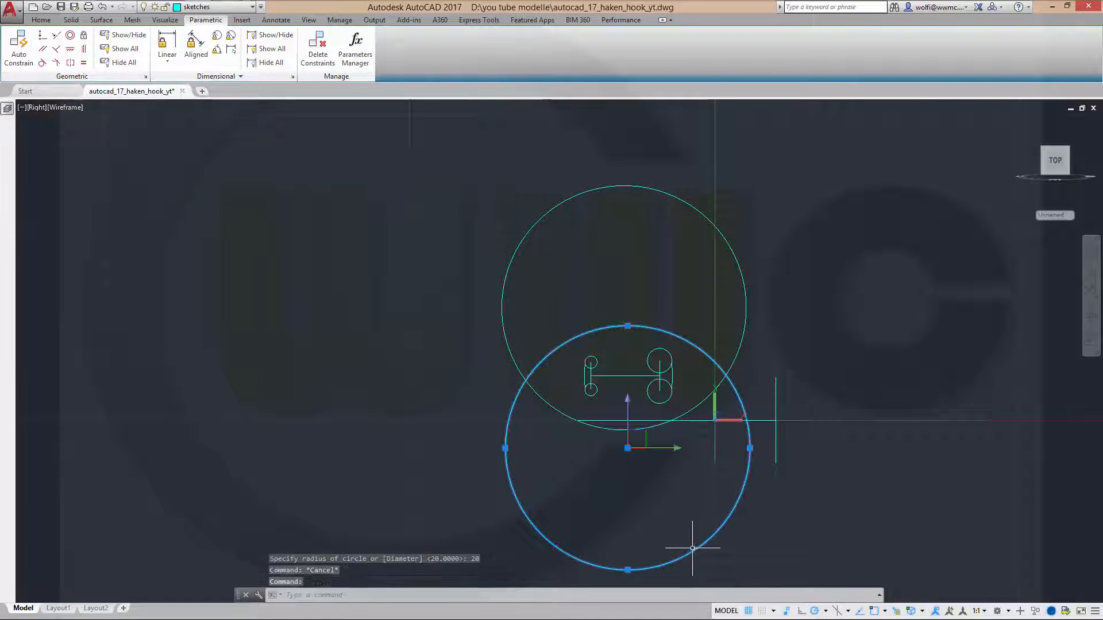
{"action": "left_click", "coordinate": [627, 448]}
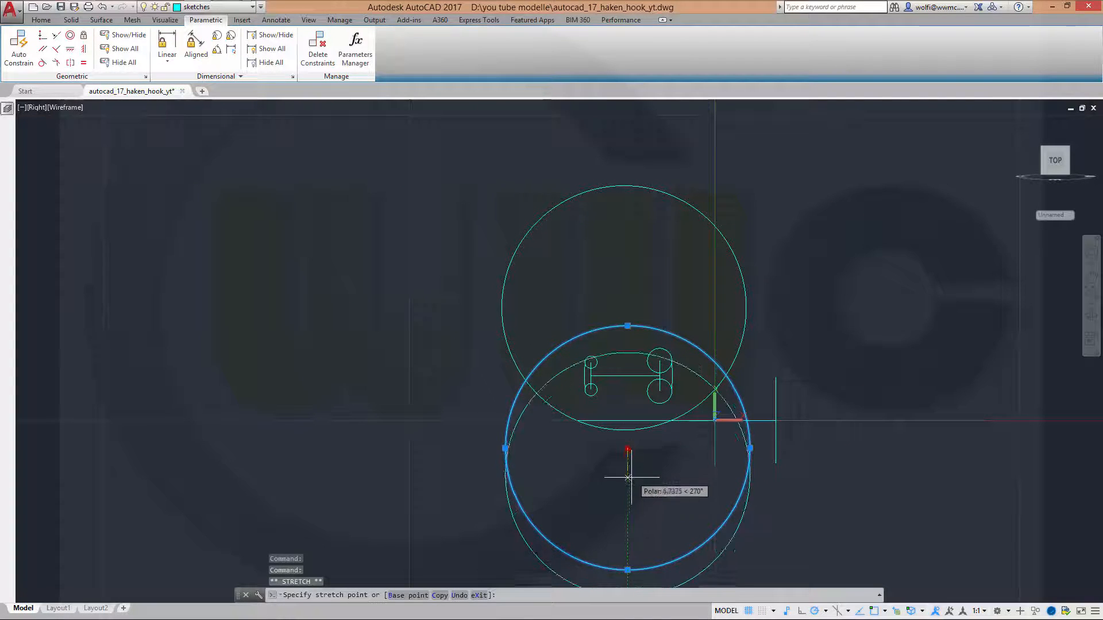
{"action": "left_click", "coordinate": [628, 525]}
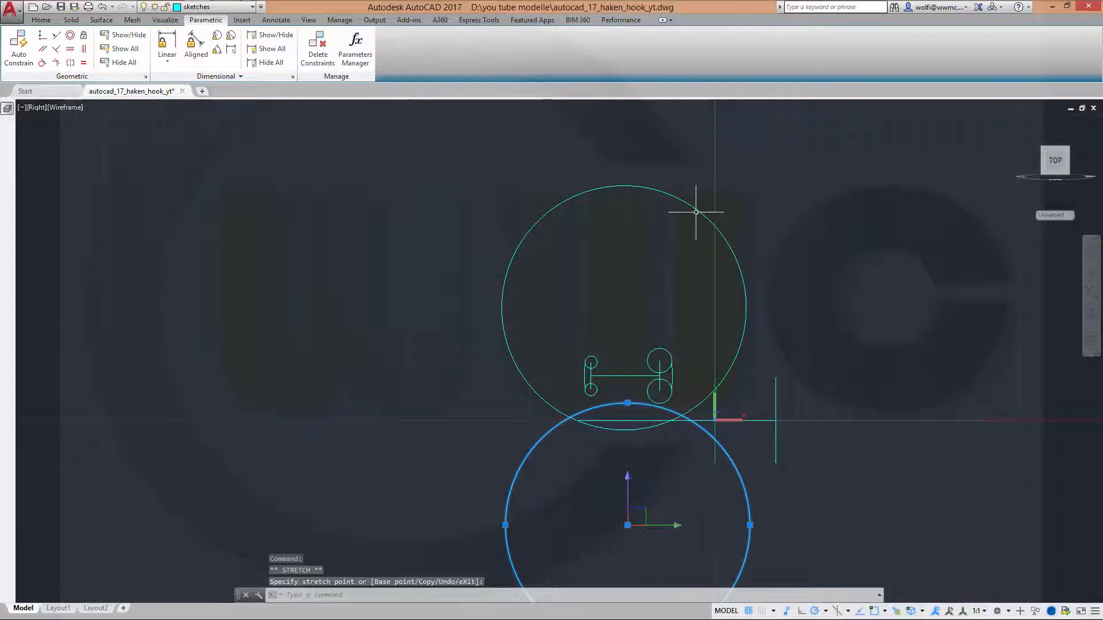
{"action": "key", "text": "Escape"}
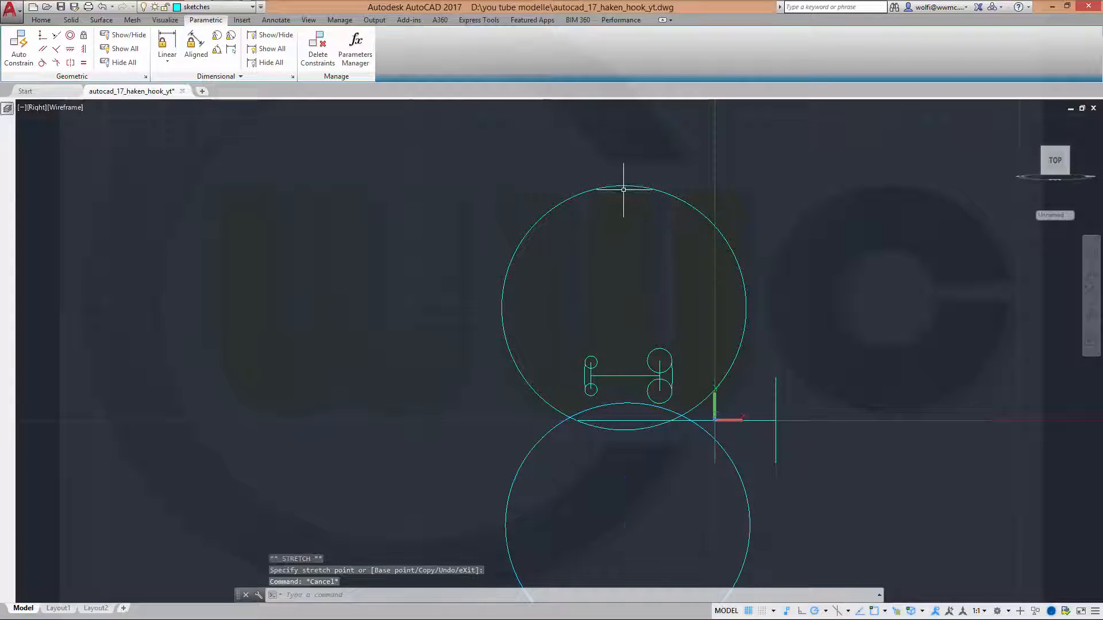
Move the upper radius 20 circle up by its center about 13 units, clear of the four small circles.
{"action": "left_click", "coordinate": [624, 187]}
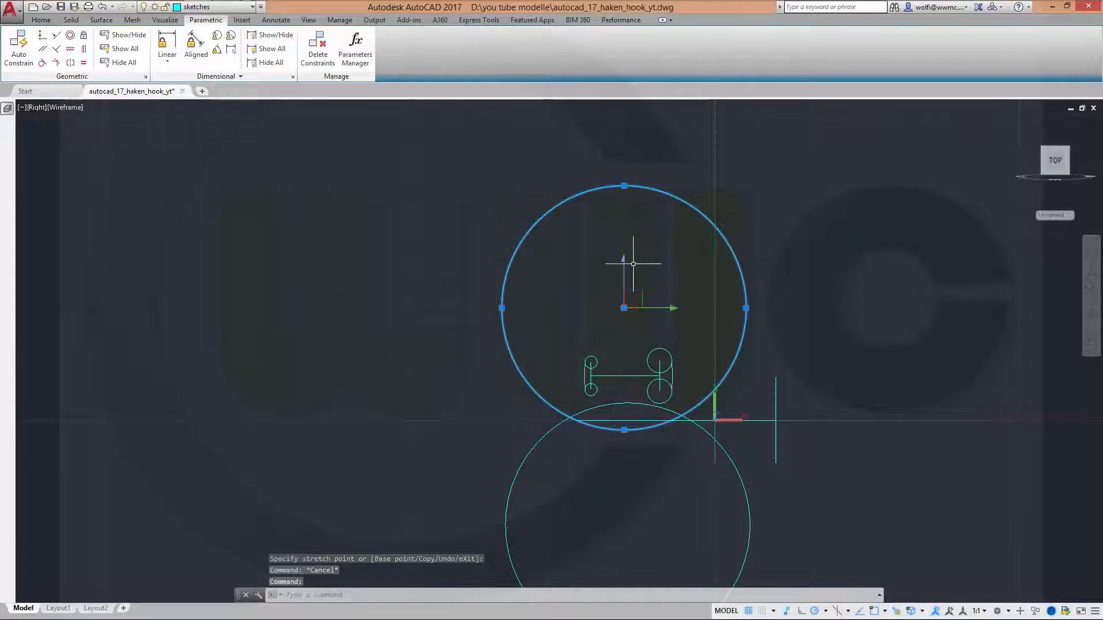
{"action": "left_click", "coordinate": [623, 308]}
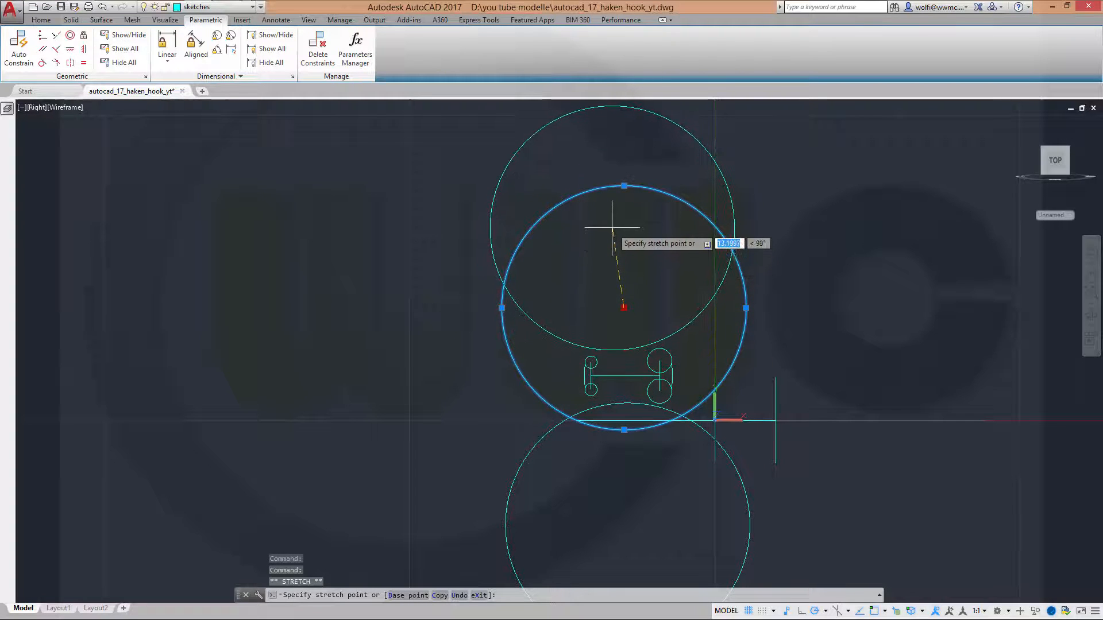
{"action": "left_click", "coordinate": [612, 227]}
{"action": "key", "text": "Escape"}
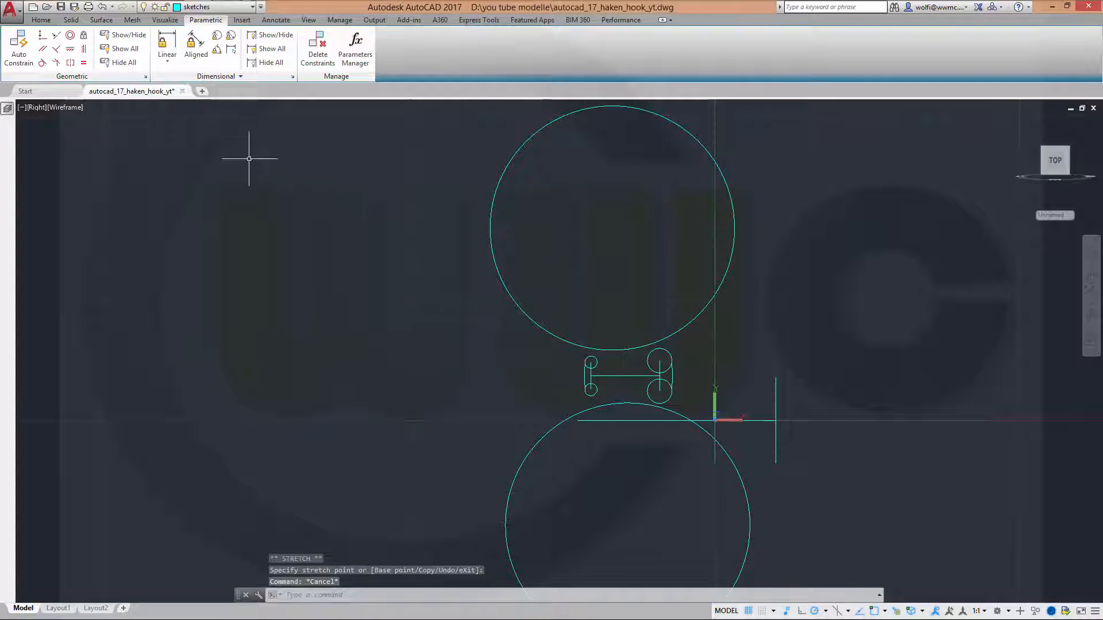
Apply tangent constraints between the upper radius 20 circle and both the upper diameter 4 and upper diameter 2 circles.
{"action": "left_click", "coordinate": [42, 63]}
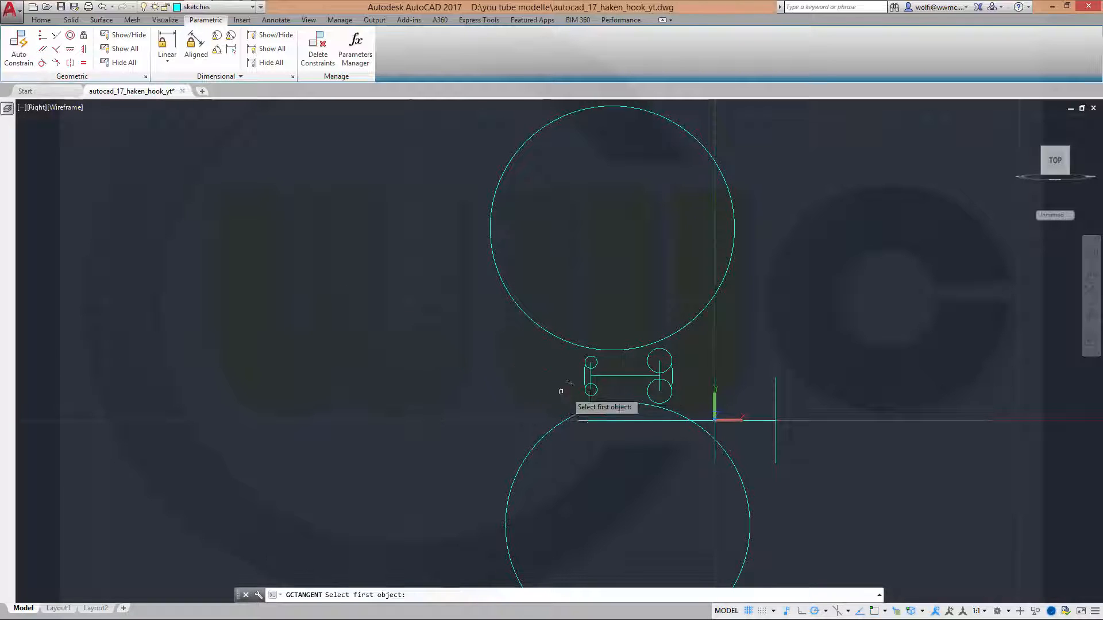
{"action": "scroll", "coordinate": [560, 391], "scroll_direction": "up", "scroll_amount": 6}
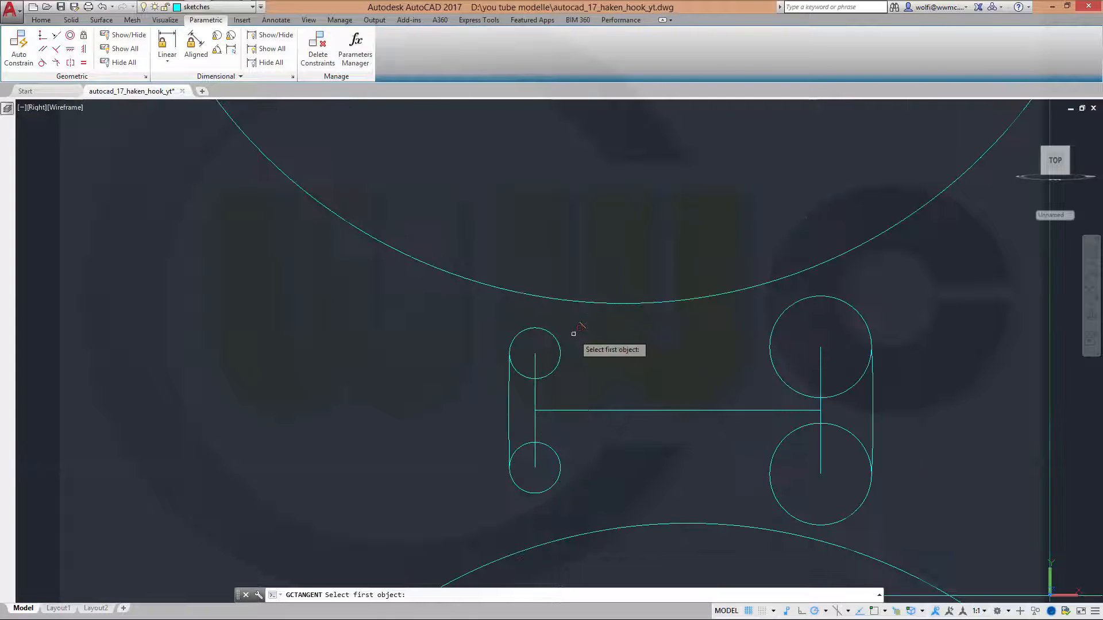
{"action": "left_click", "coordinate": [535, 329]}
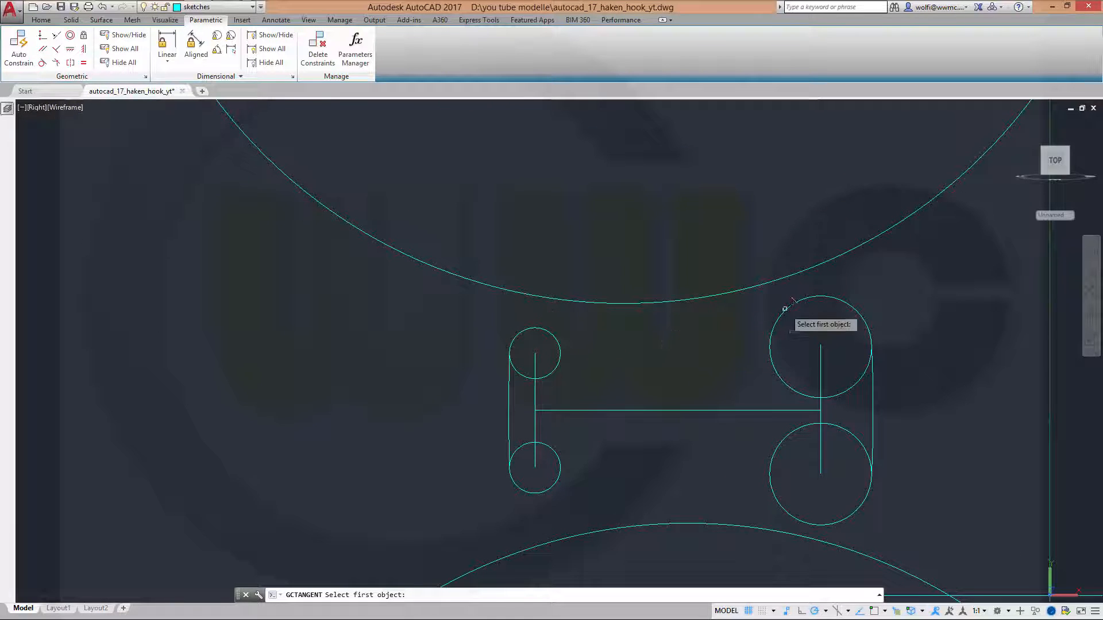
{"action": "left_click", "coordinate": [797, 276]}
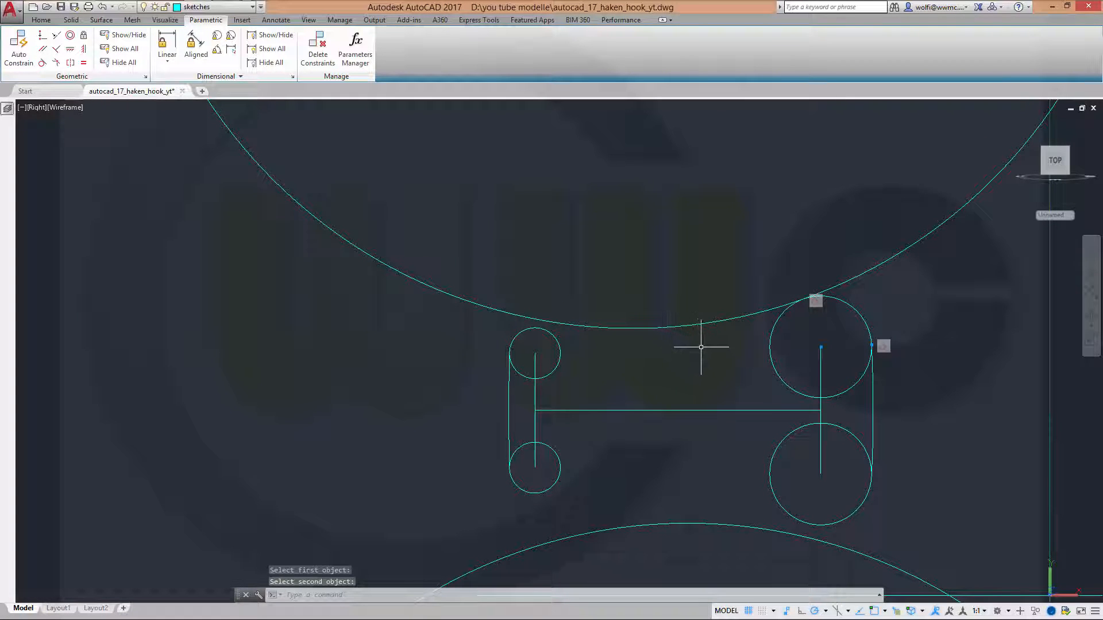
{"action": "key", "text": "Return"}
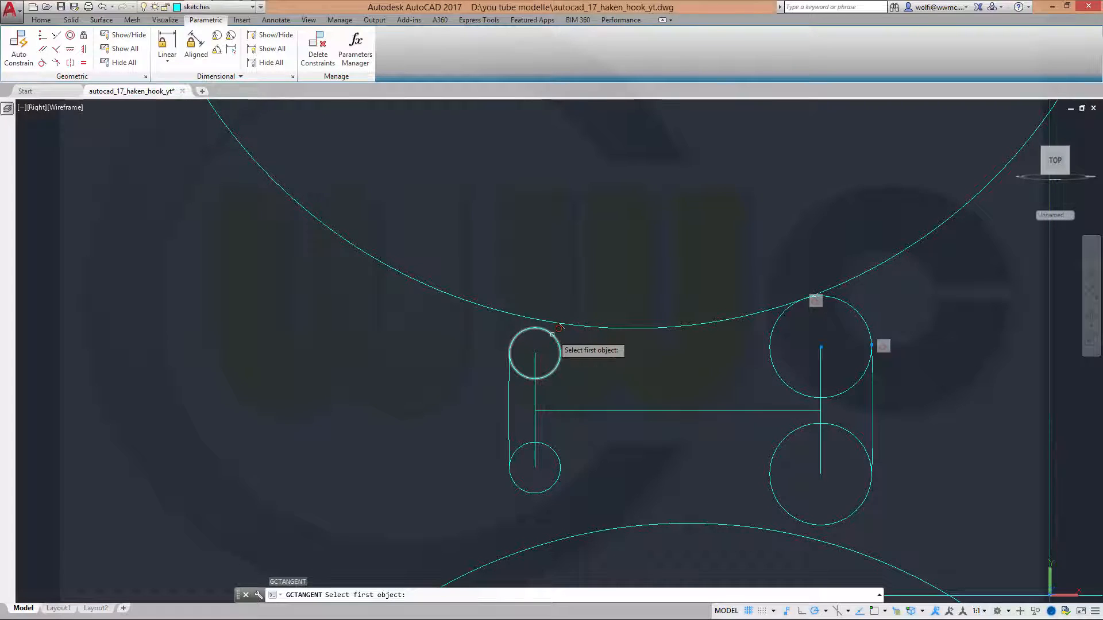
{"action": "left_click", "coordinate": [550, 332]}
{"action": "left_click", "coordinate": [550, 320]}
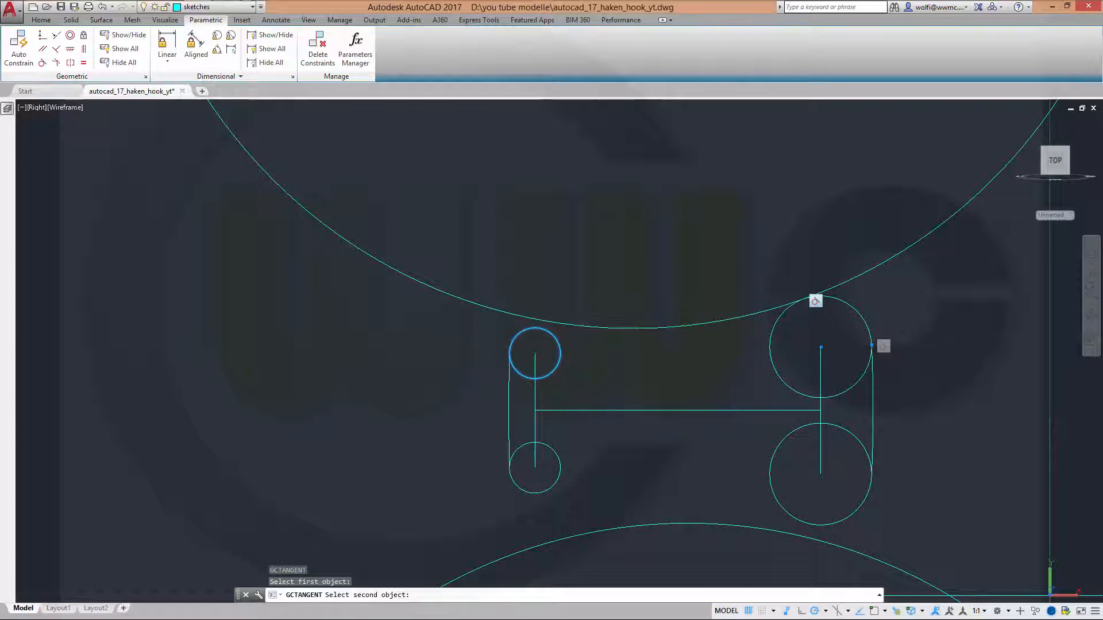
{"action": "key", "text": "Return"}
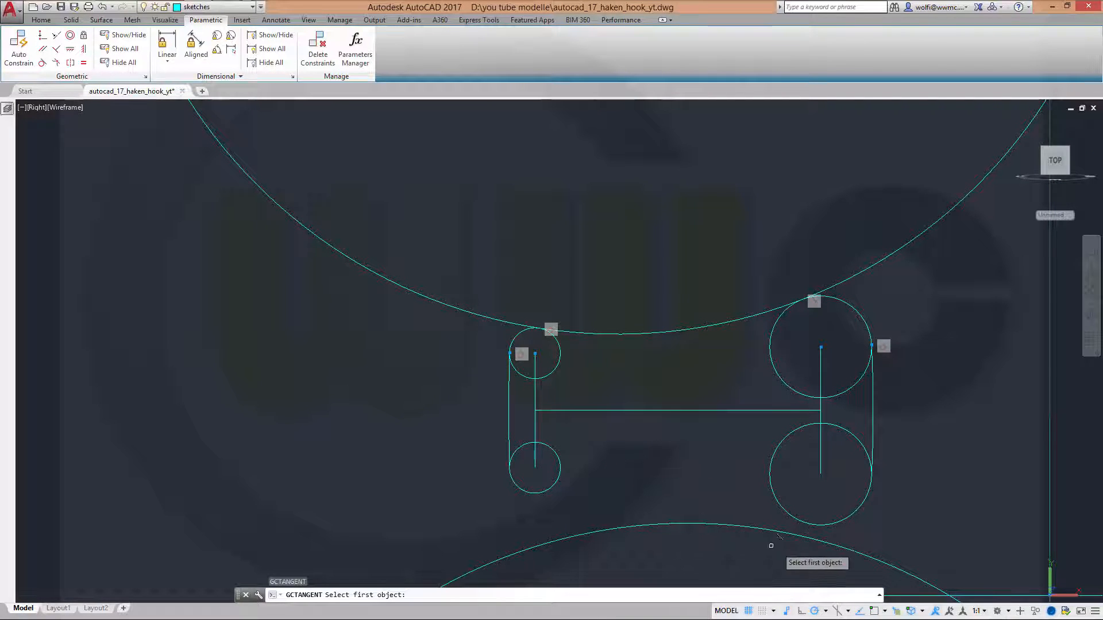
Apply tangent constraints between the lower radius 20 circle and both the lower diameter 4 and lower diameter 2 circles, and hide the constraint markers.
{"action": "left_click", "coordinate": [826, 522]}
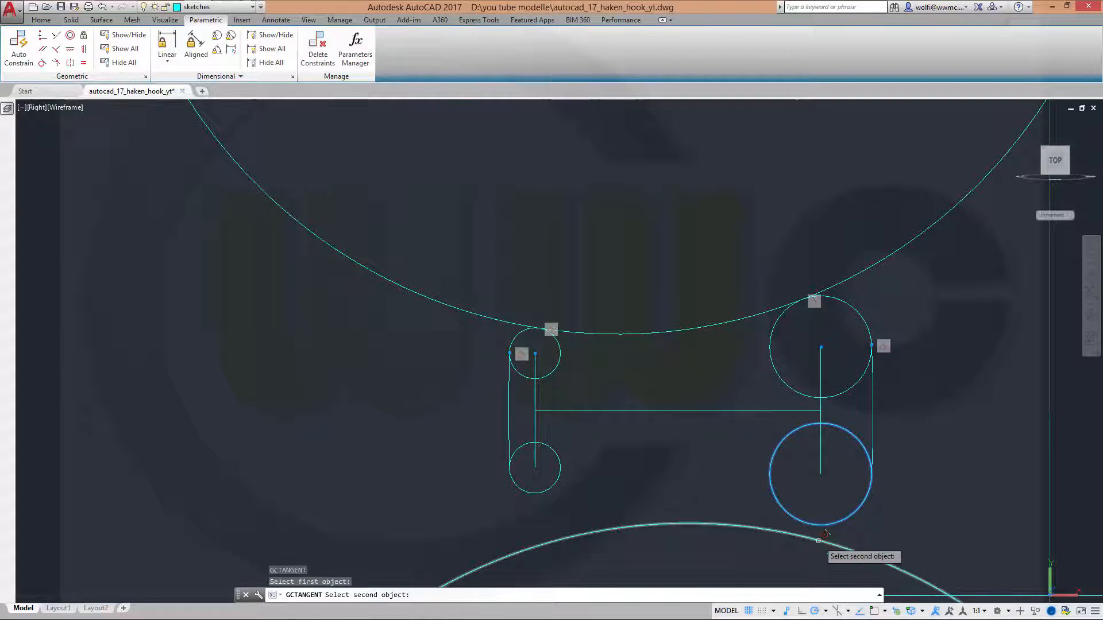
{"action": "left_click", "coordinate": [874, 553]}
{"action": "key", "text": "Return"}
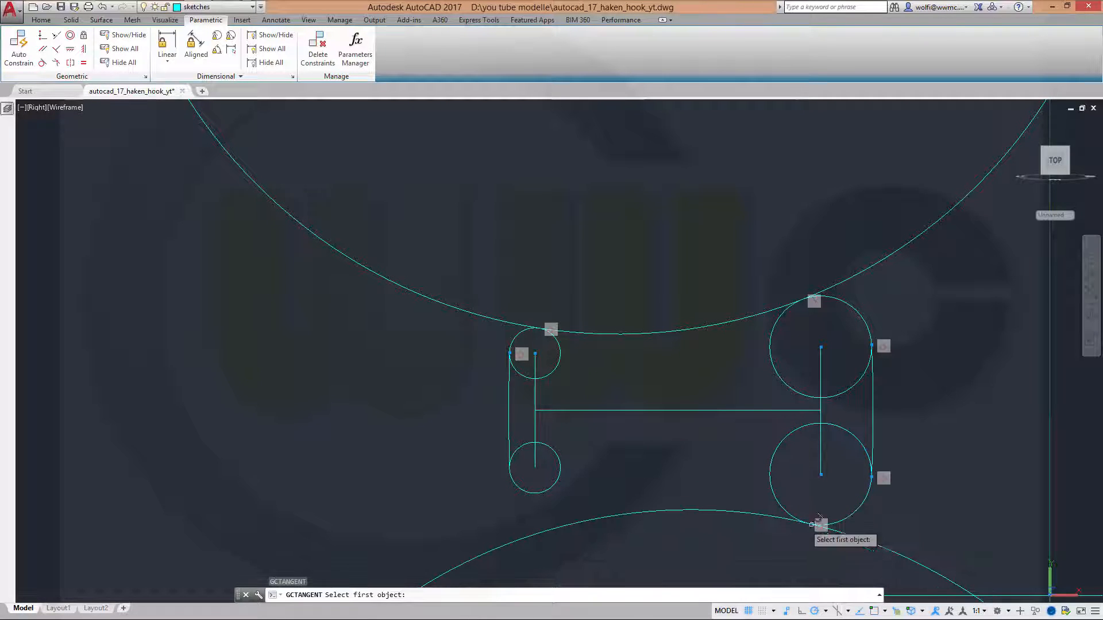
{"action": "left_click", "coordinate": [555, 485]}
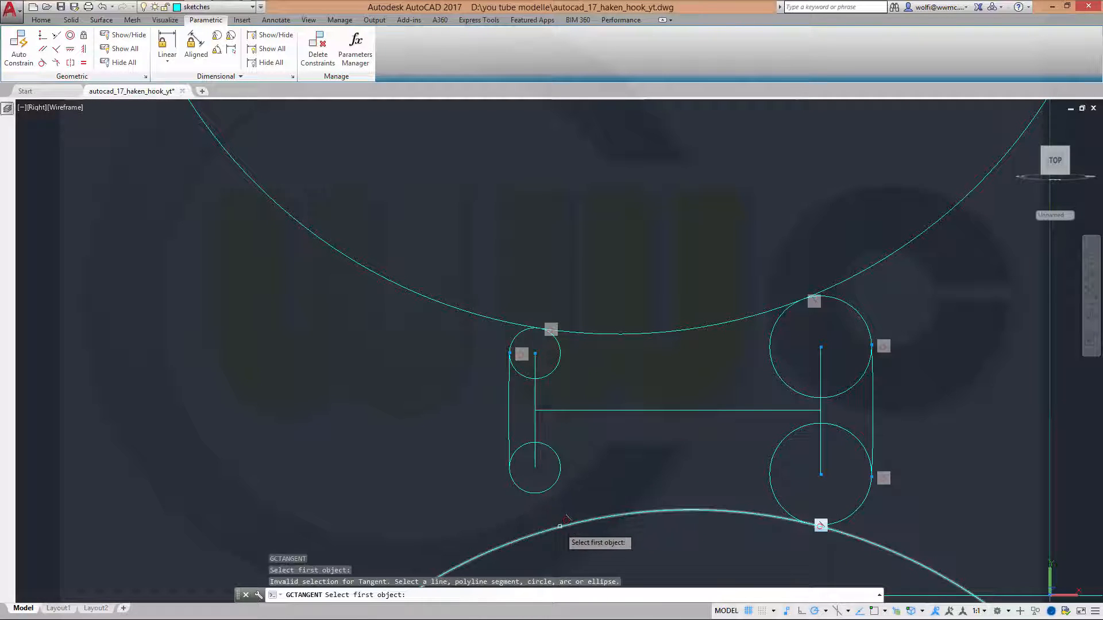
{"action": "left_click", "coordinate": [563, 534]}
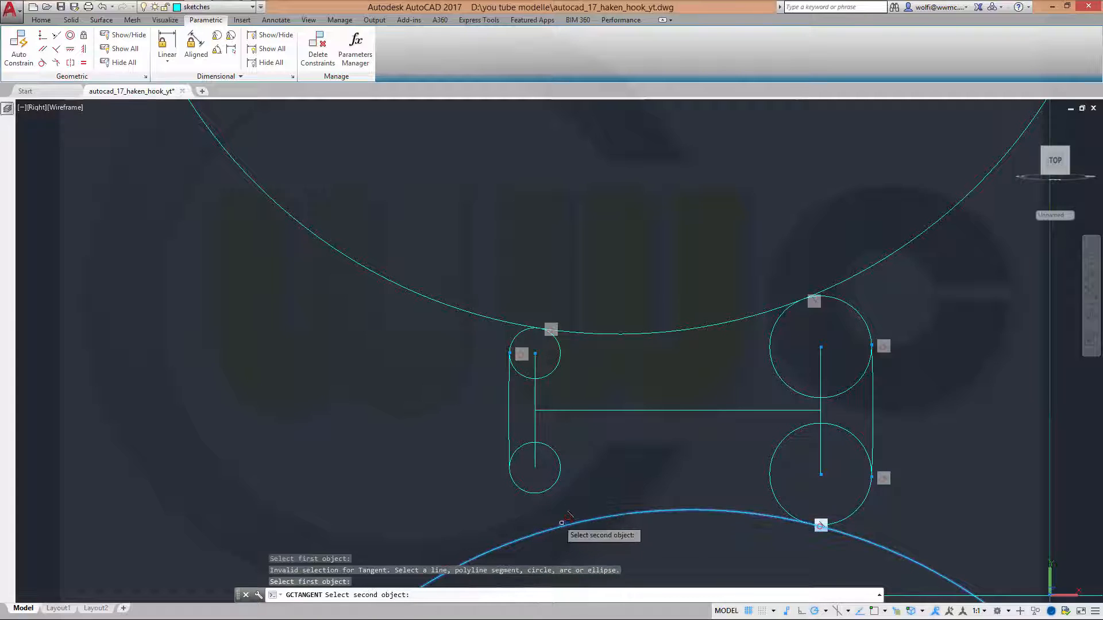
{"action": "left_click", "coordinate": [542, 492]}
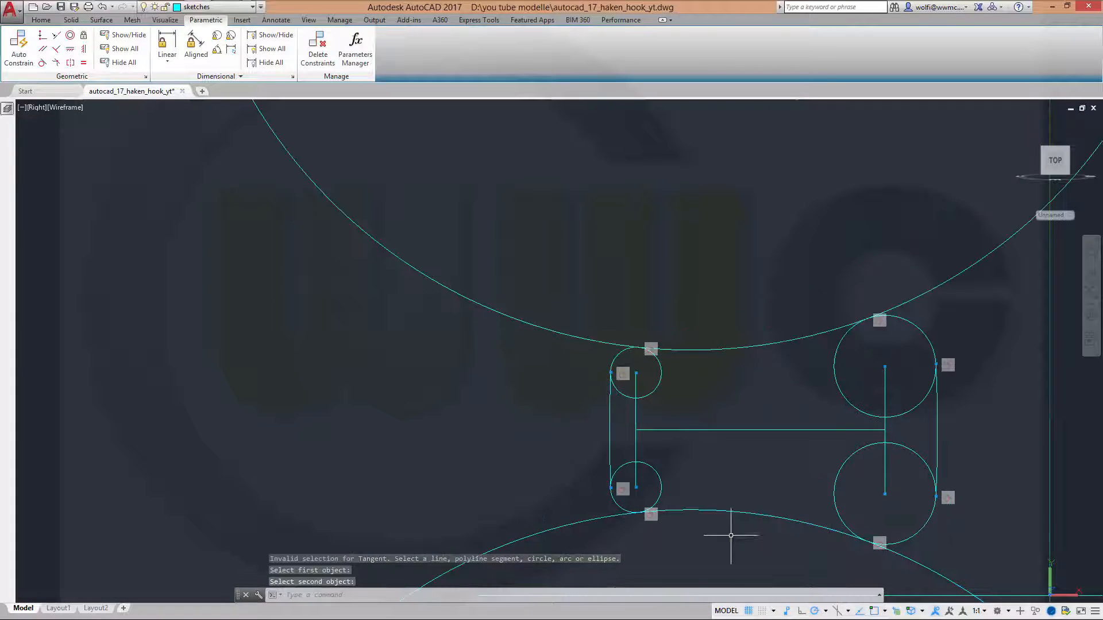
{"action": "scroll", "coordinate": [971, 477], "scroll_direction": "down", "scroll_amount": 5}
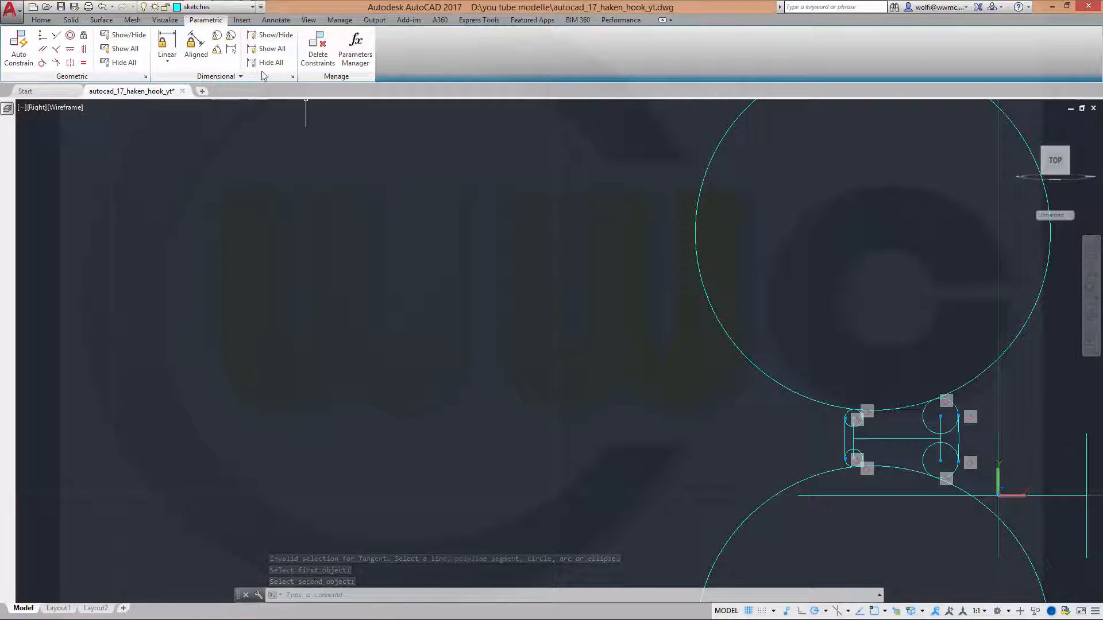
{"action": "key", "text": "Escape"}
{"action": "key", "text": "Escape"}
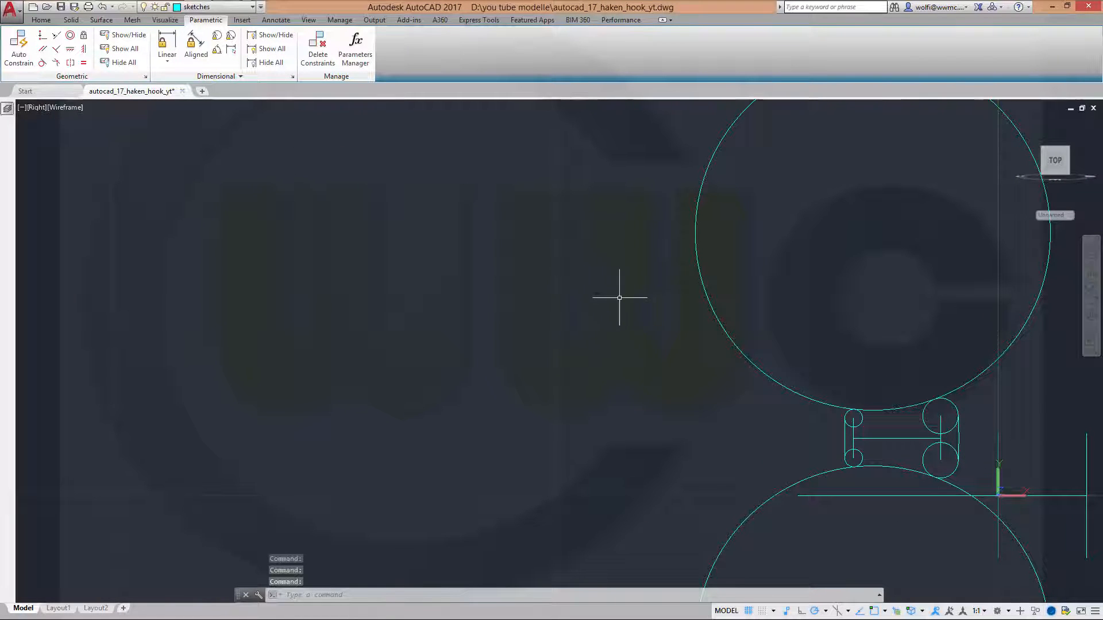
Trim the outer portions of both radius 20 circles, using the profile geometry as cutting edges and keeping only the arcs between the small circles.
{"action": "mouse_move", "coordinate": [660, 306]}
{"action": "middle_mouse_down"}
{"action": "mouse_move", "coordinate": [416, 260]}
{"action": "mouse_move", "coordinate": [332, 182]}
{"action": "mouse_move", "coordinate": [315, 184]}
{"action": "middle_mouse_up"}
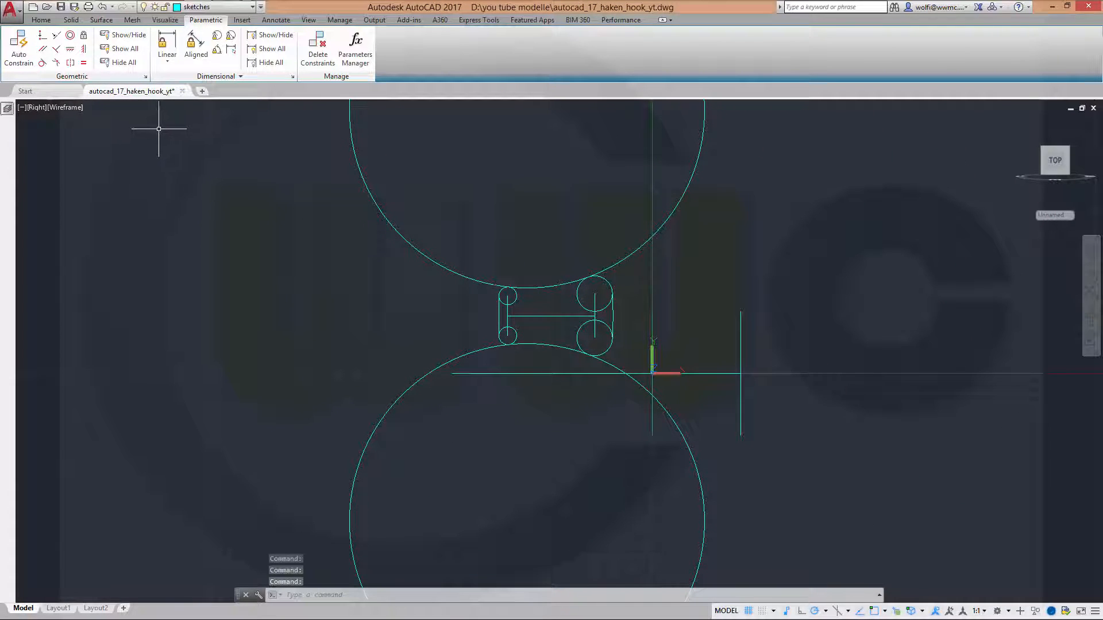
{"action": "left_click", "coordinate": [49, 21]}
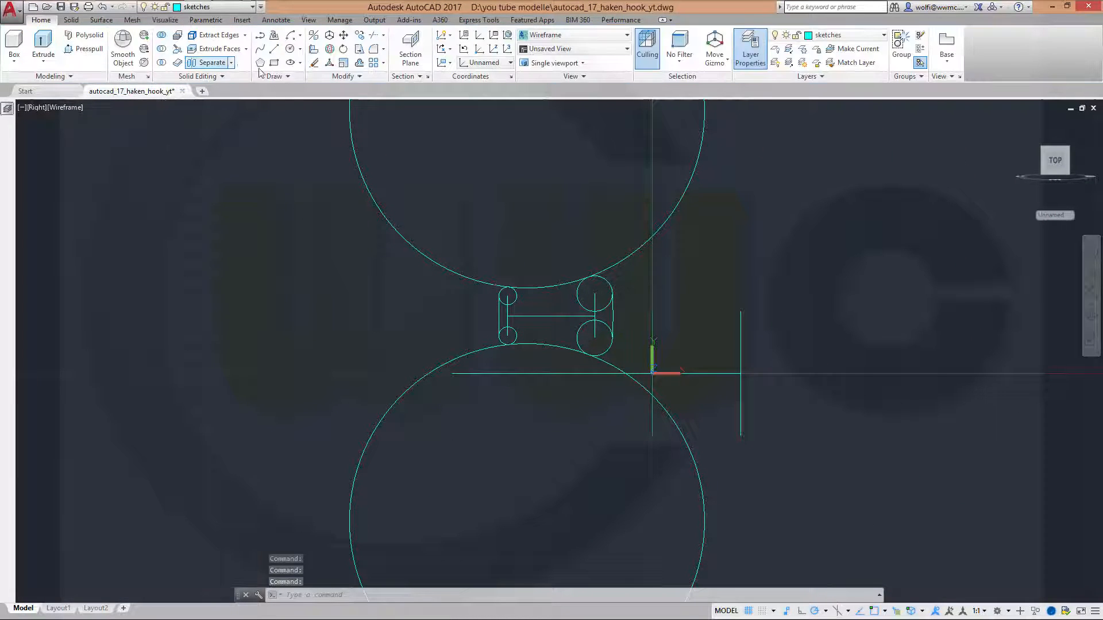
{"action": "left_click", "coordinate": [374, 35]}
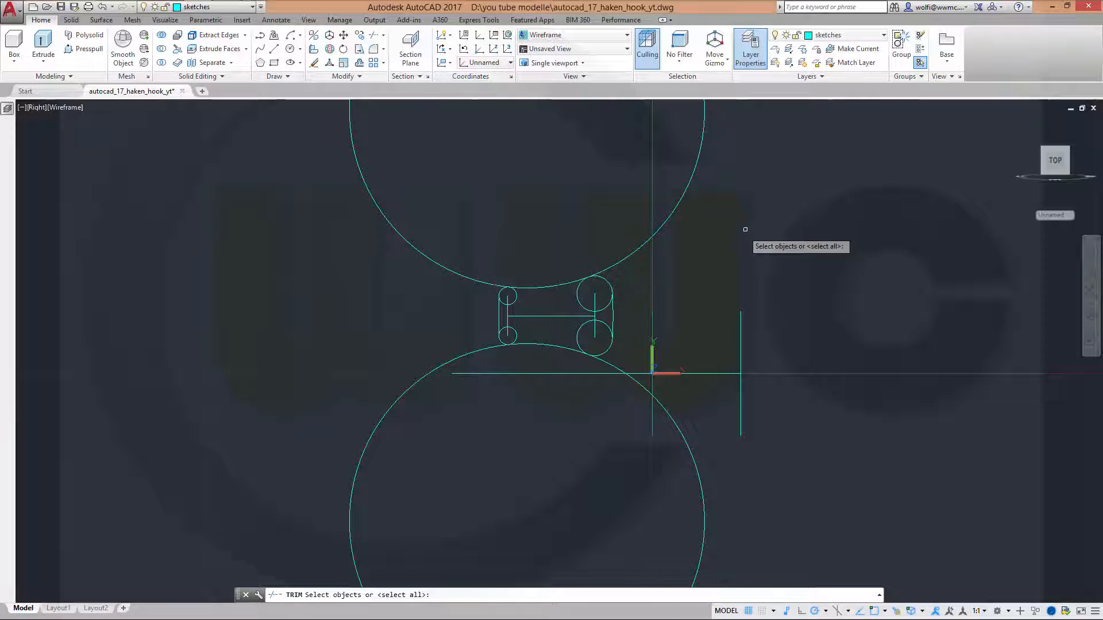
{"action": "left_click", "coordinate": [670, 419]}
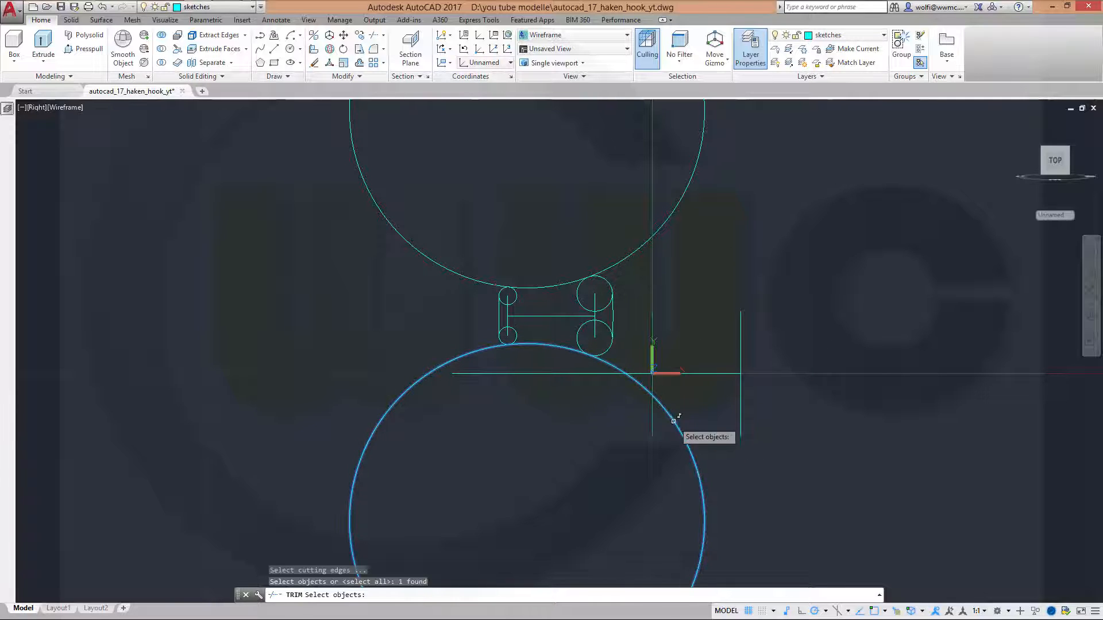
{"action": "left_click", "coordinate": [626, 357]}
{"action": "left_click", "coordinate": [430, 244]}
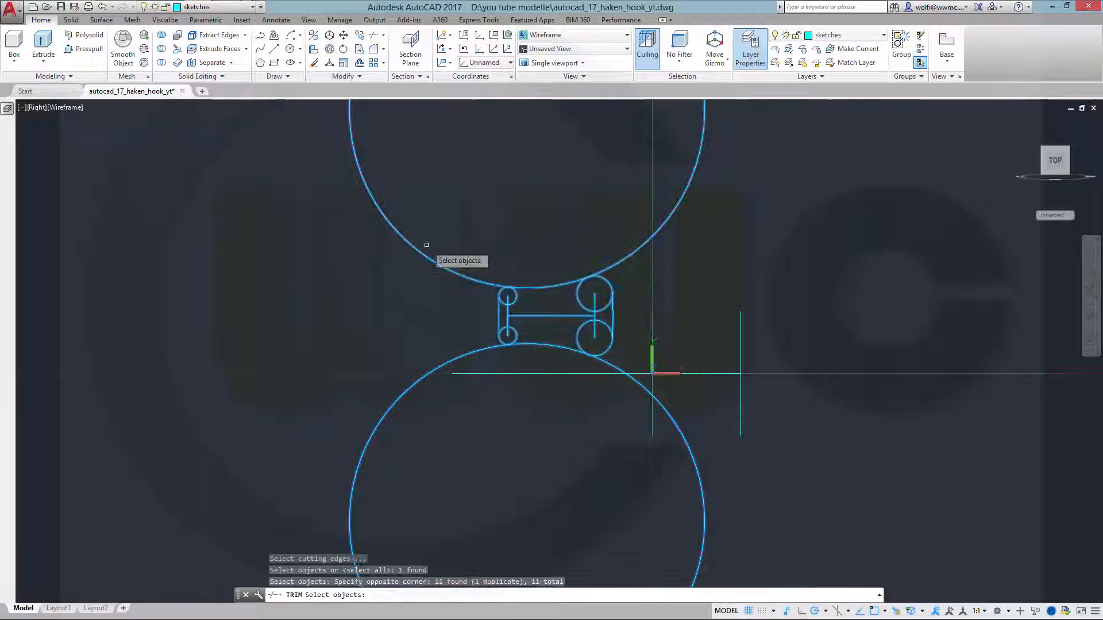
{"action": "key", "text": "Return"}
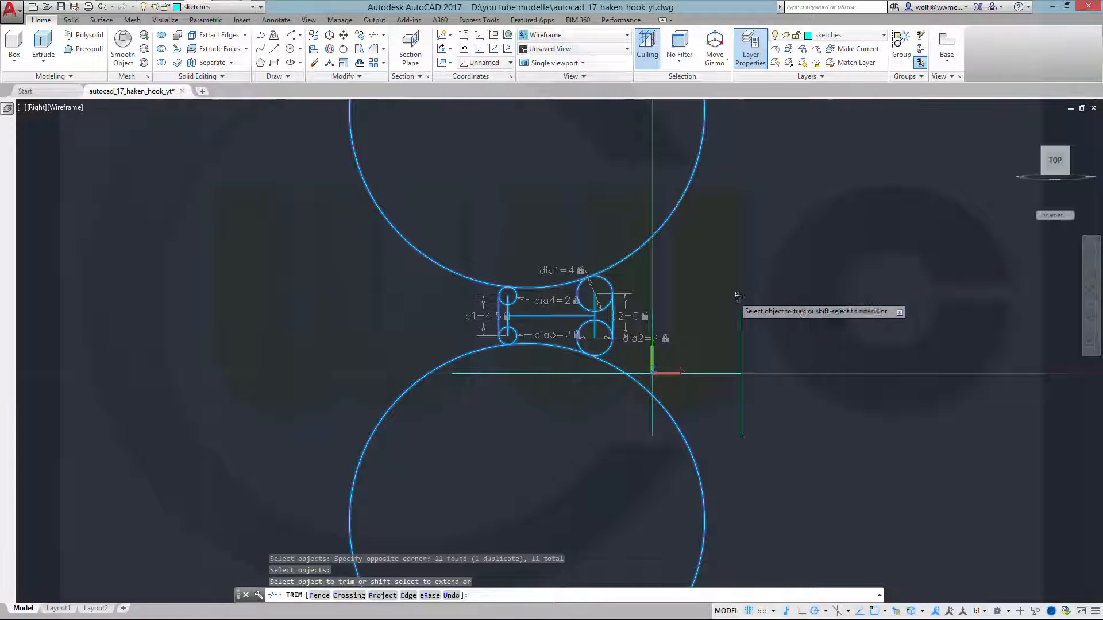
{"action": "left_click", "coordinate": [629, 254]}
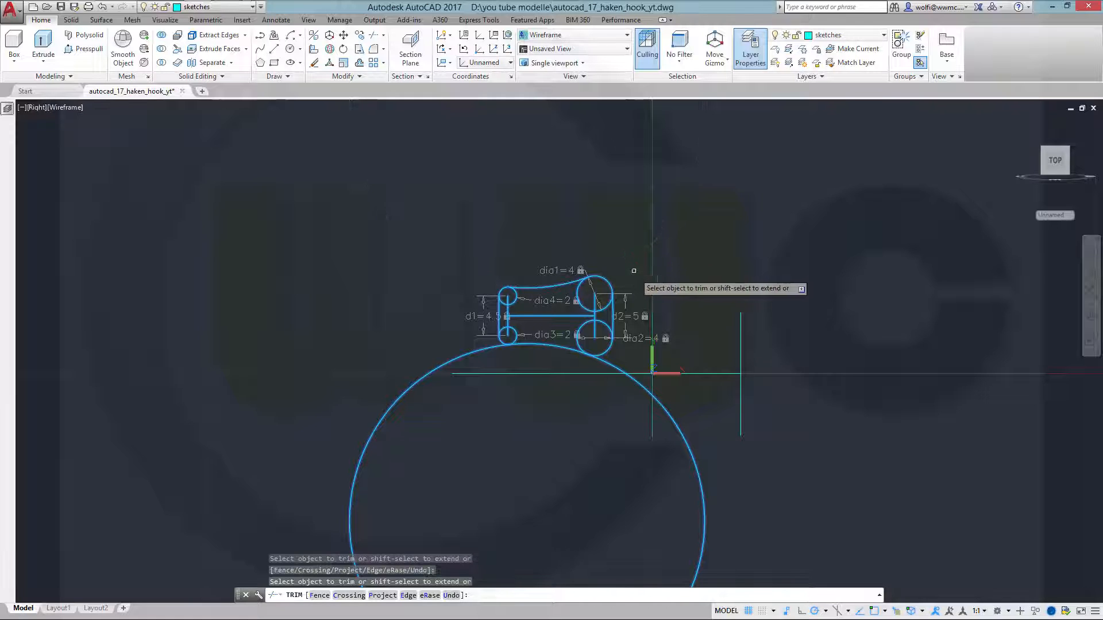
{"action": "left_click", "coordinate": [615, 366]}
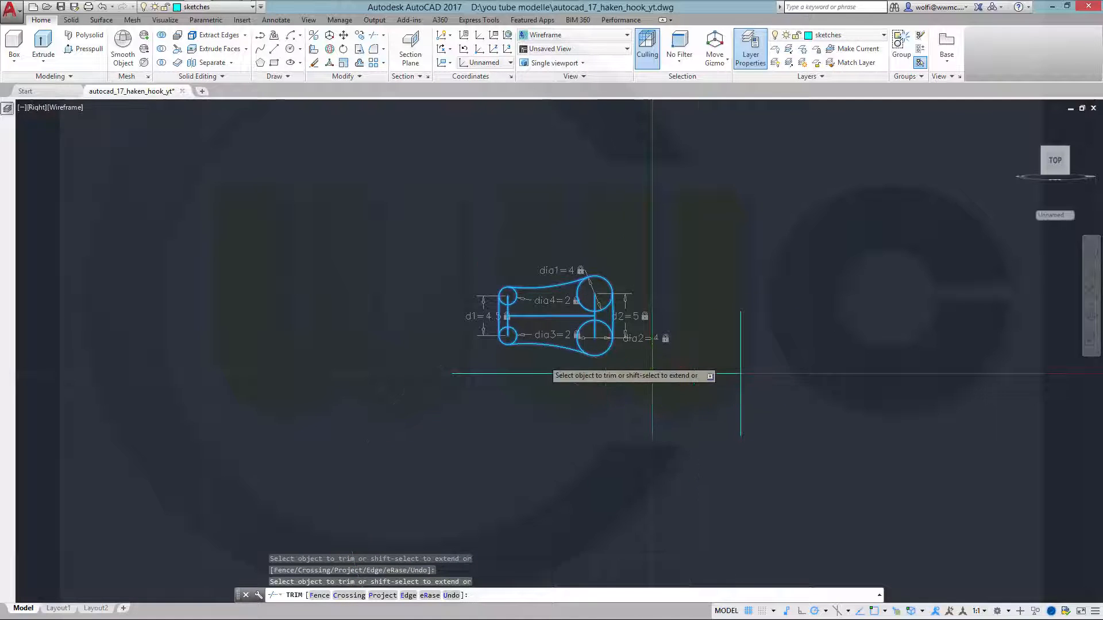
Trim the inner portions of the four small circles so only the rounded corners of the profile outline remain.
{"action": "scroll", "coordinate": [544, 361], "scroll_direction": "up", "scroll_amount": 3}
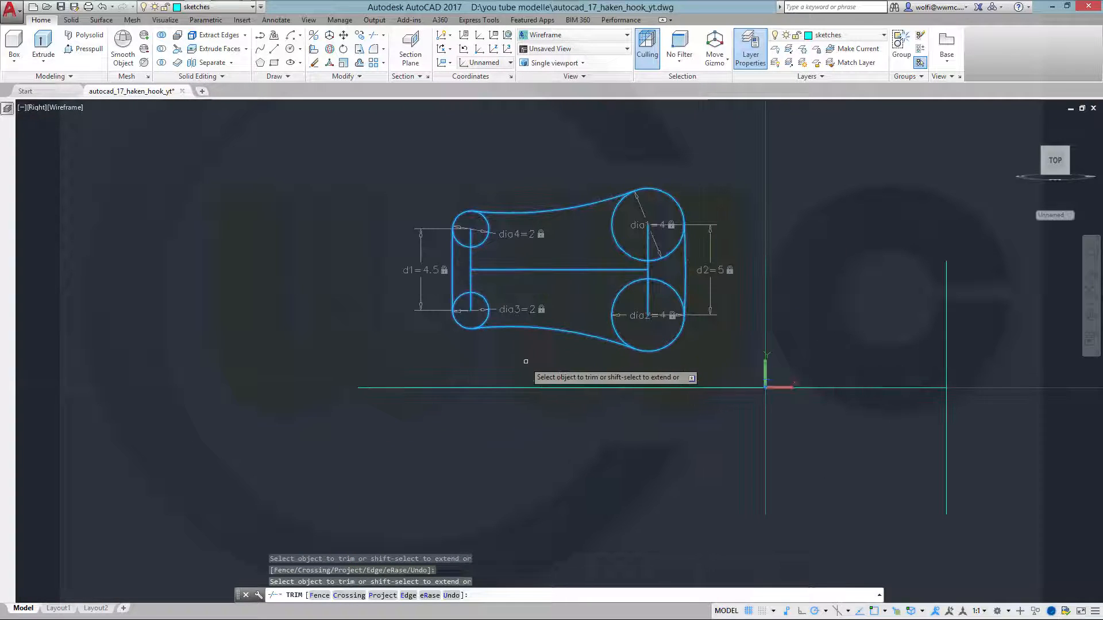
{"action": "left_click", "coordinate": [487, 320]}
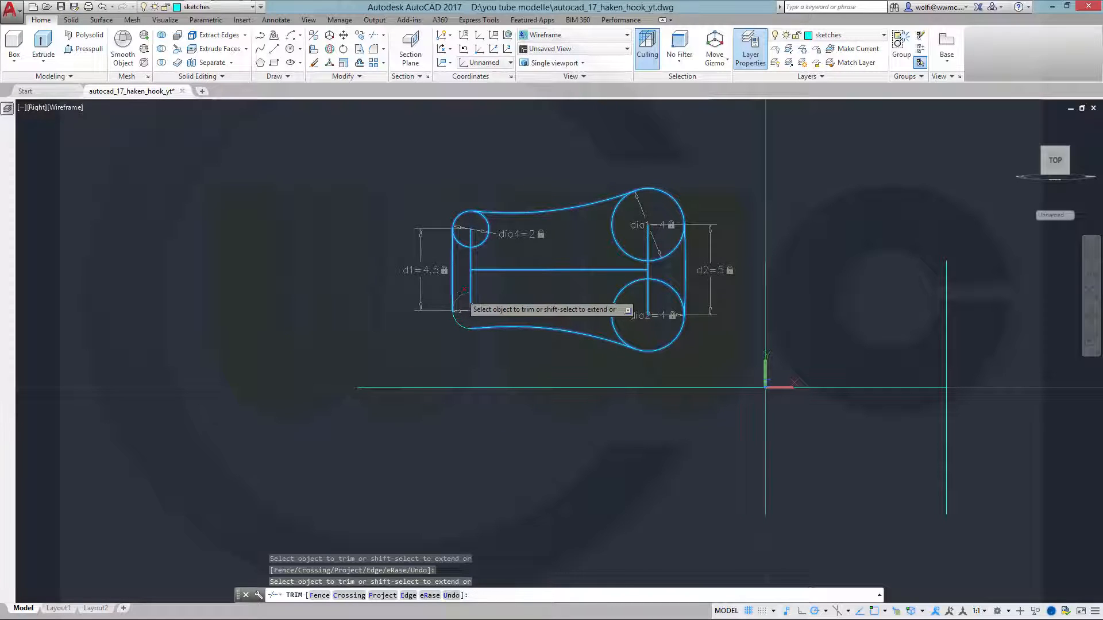
{"action": "left_click", "coordinate": [462, 244]}
{"action": "left_click", "coordinate": [485, 241]}
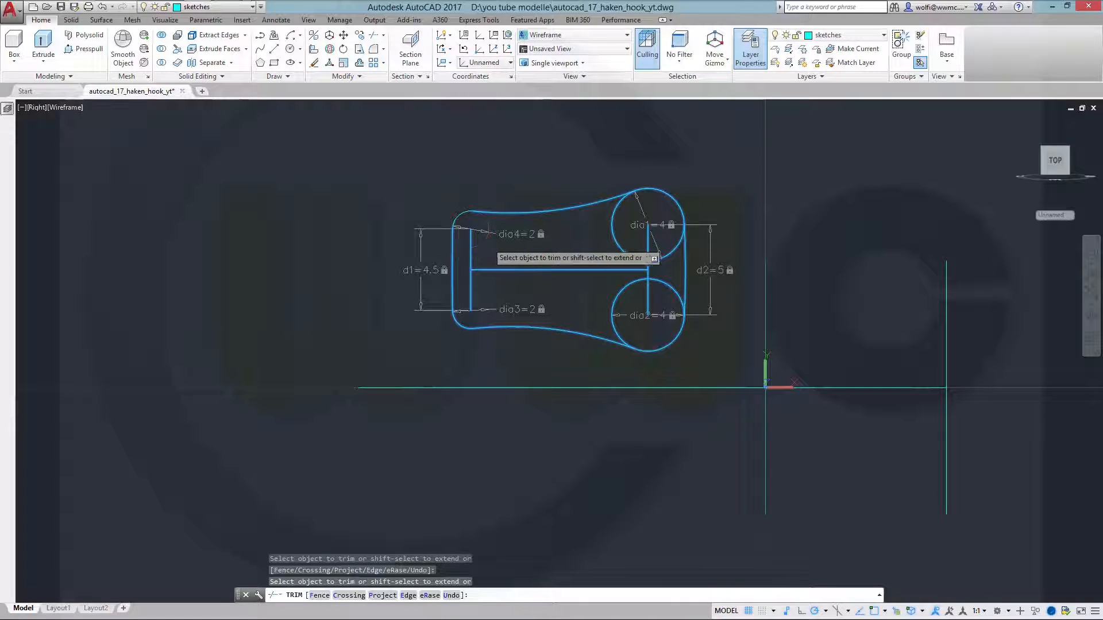
{"action": "left_click", "coordinate": [617, 238]}
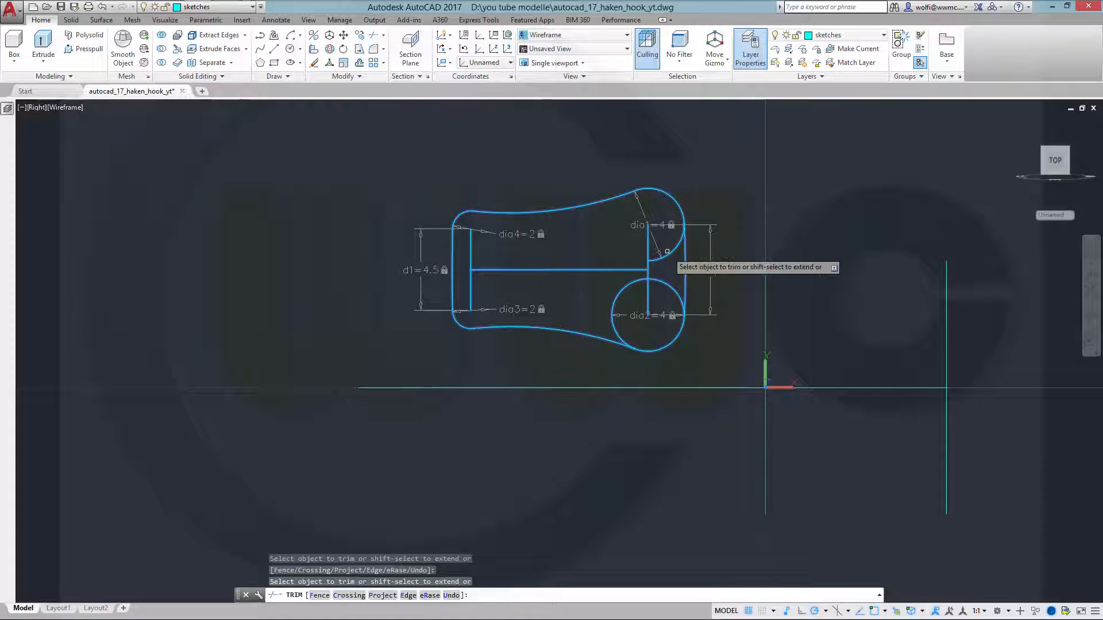
{"action": "left_click", "coordinate": [667, 284]}
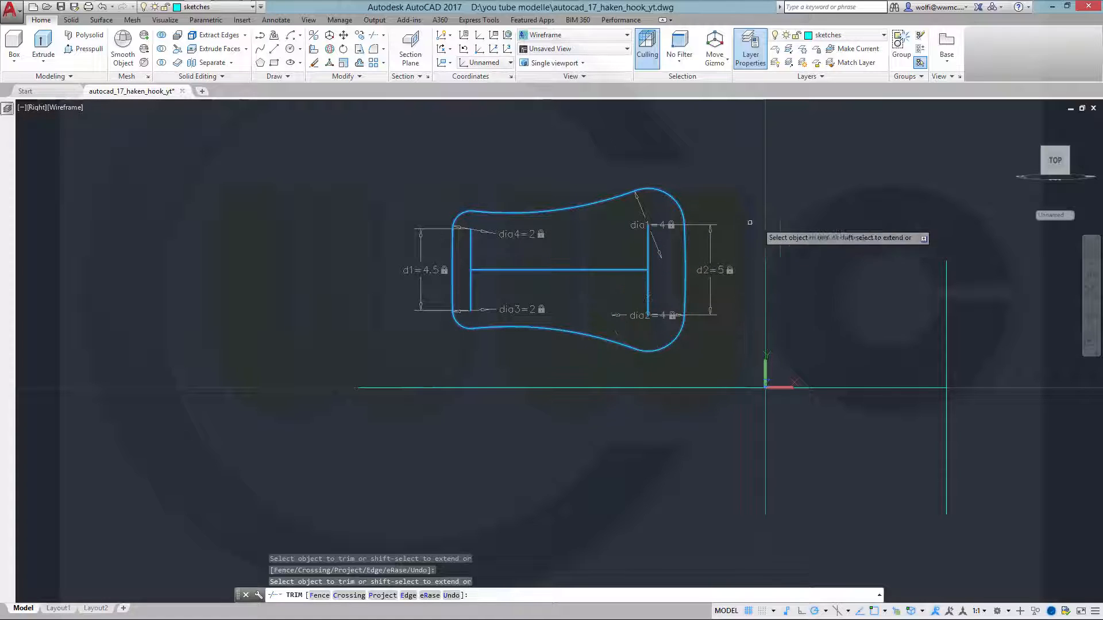
{"action": "right_click", "coordinate": [835, 212]}
{"action": "left_click", "coordinate": [843, 218]}
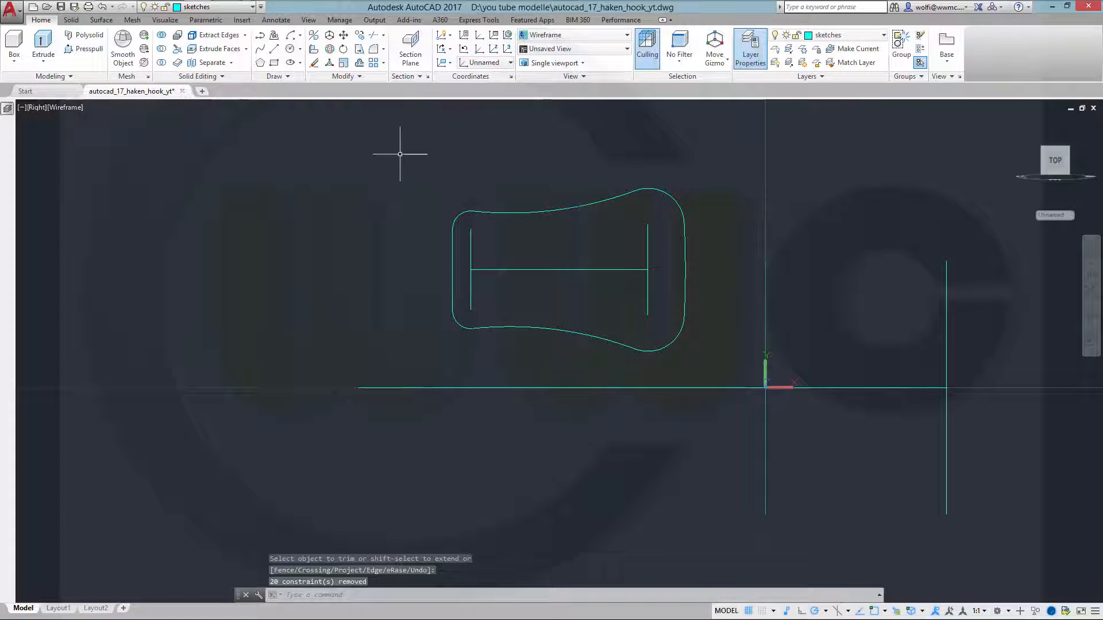
Auto-constrain the entire trimmed profile including its three inner lines, and hide all geometric constraint markers.
{"action": "left_click", "coordinate": [206, 20]}
{"action": "left_click", "coordinate": [19, 46]}
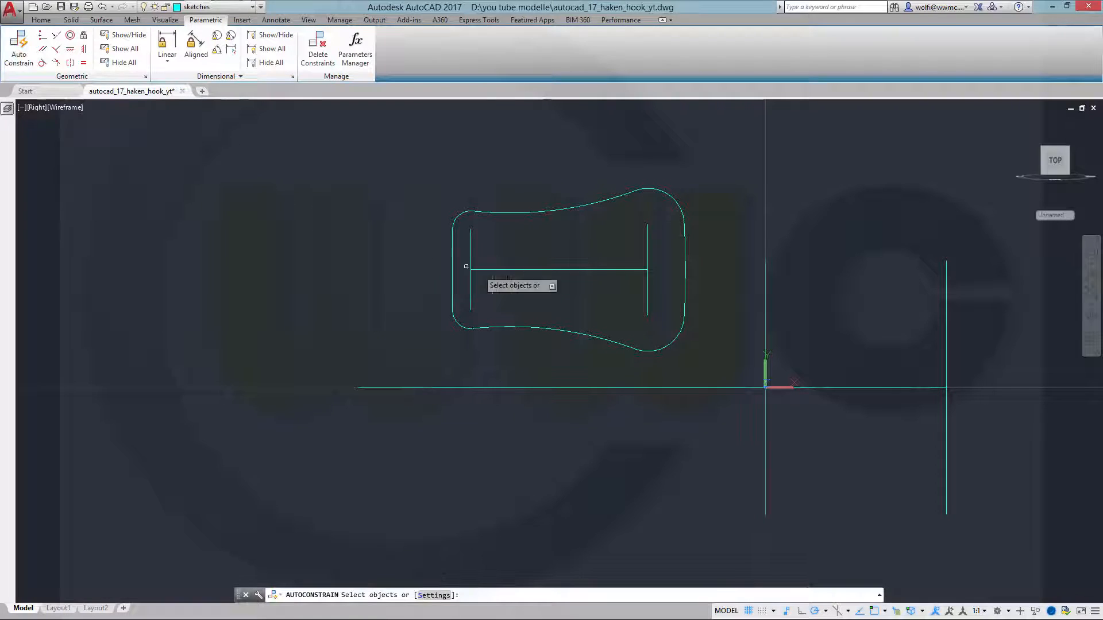
{"action": "left_click", "coordinate": [707, 362]}
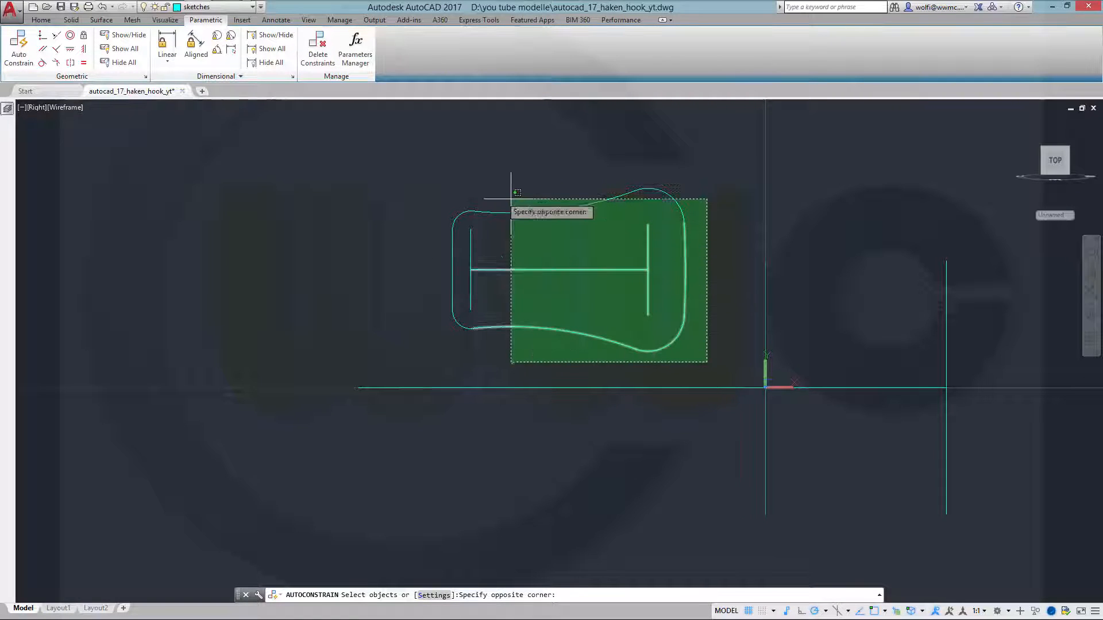
{"action": "left_click", "coordinate": [385, 160]}
{"action": "right_click", "coordinate": [463, 168]}
{"action": "left_click", "coordinate": [486, 170]}
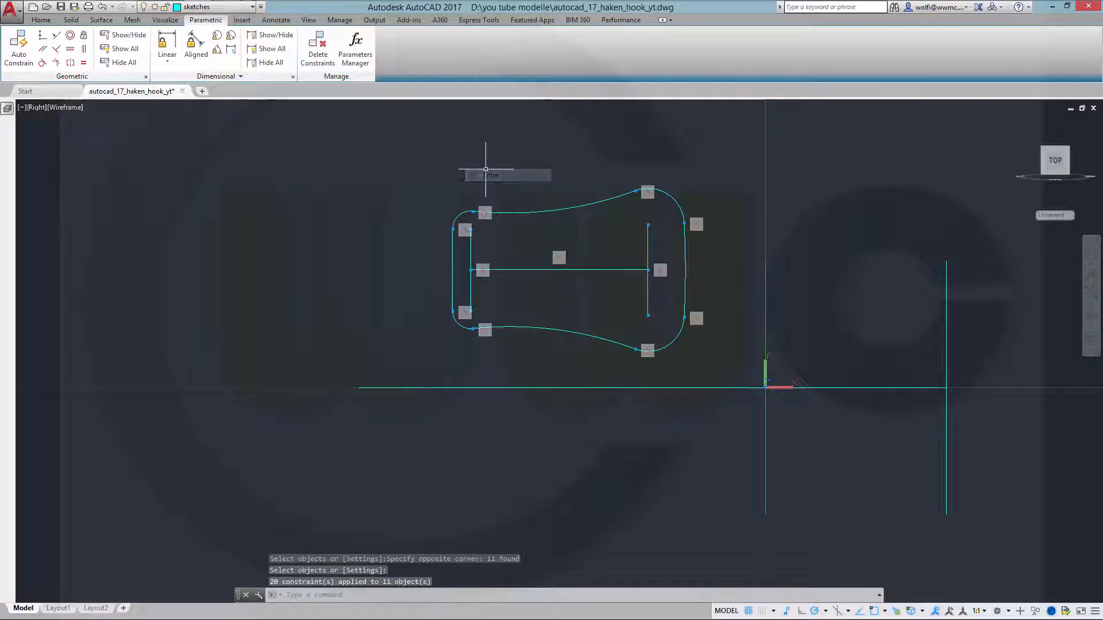
{"action": "left_click", "coordinate": [131, 65]}
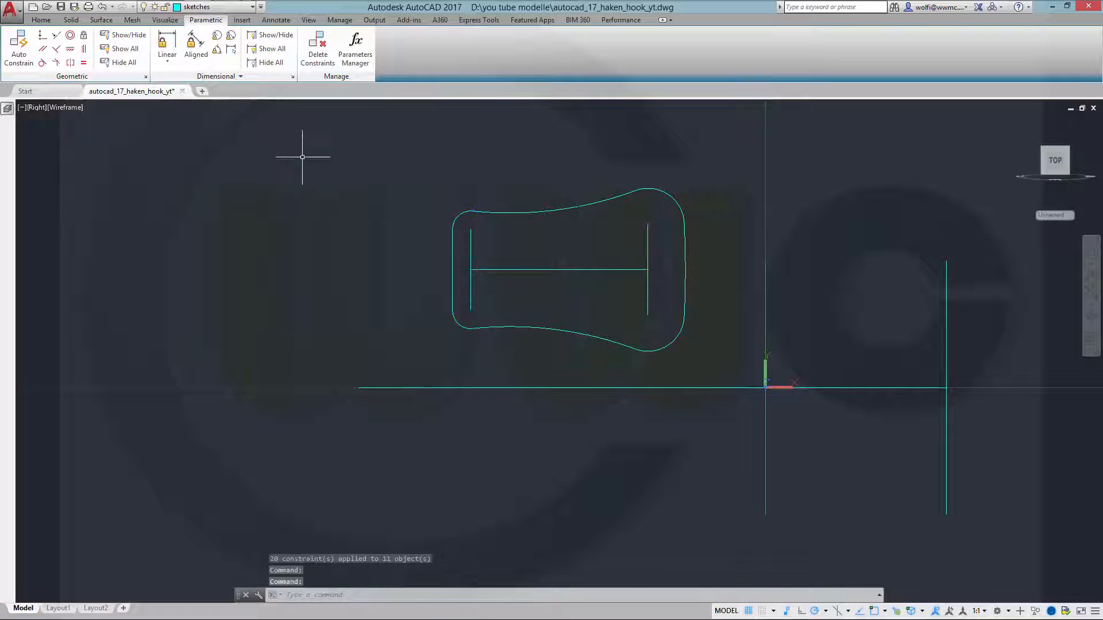
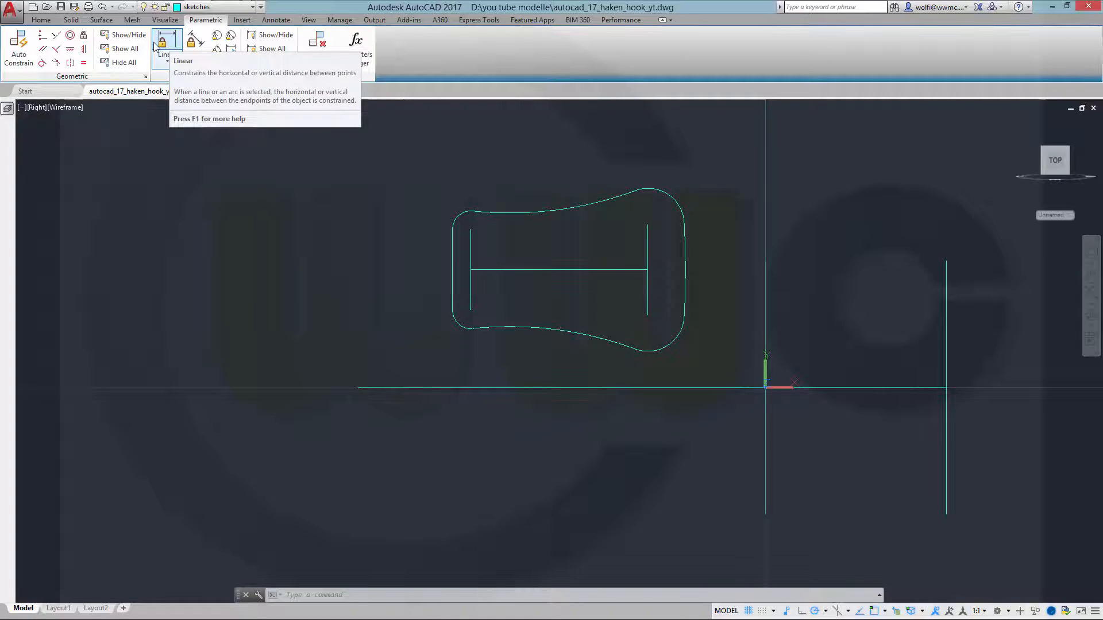
Extend the horizontal center line at both ends to the left and right side edges of the profile.
{"action": "left_click", "coordinate": [43, 21]}
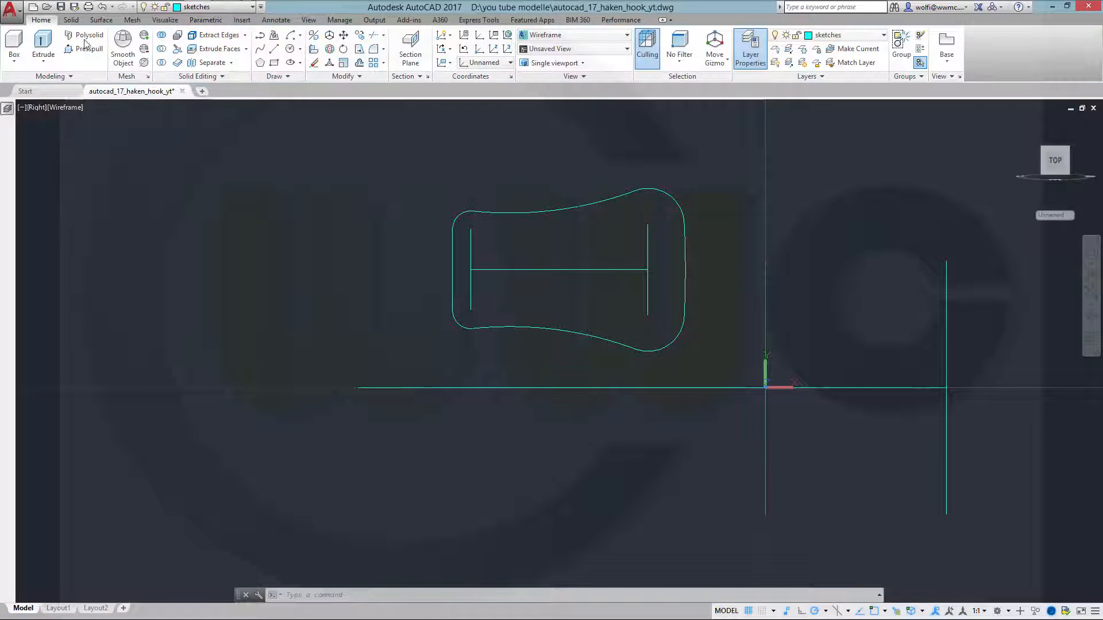
{"action": "left_click", "coordinate": [383, 39]}
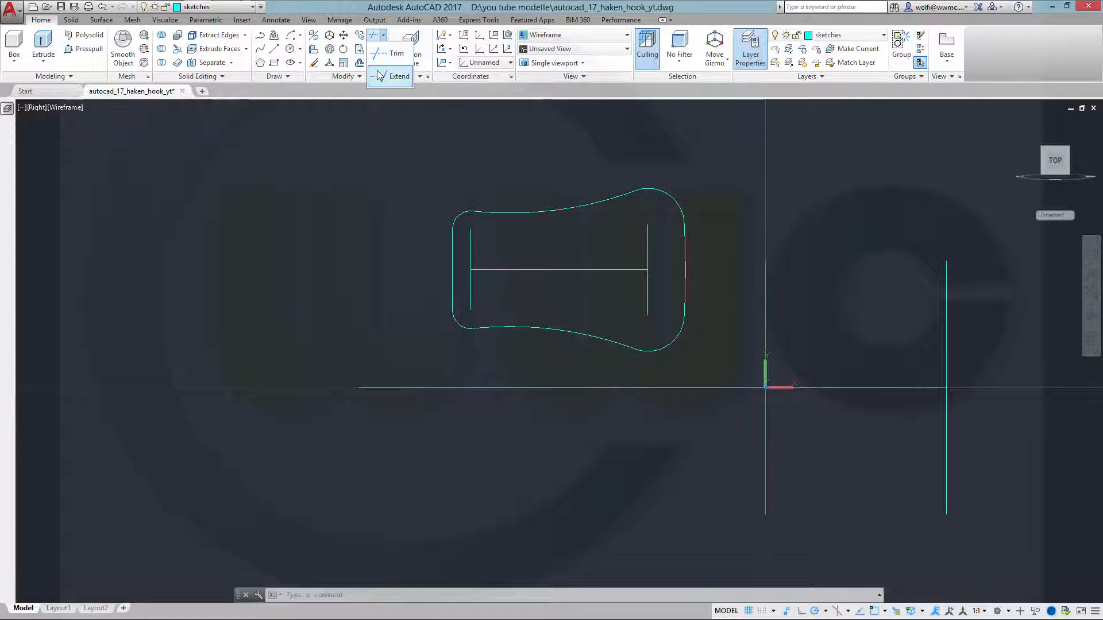
{"action": "left_click", "coordinate": [381, 74]}
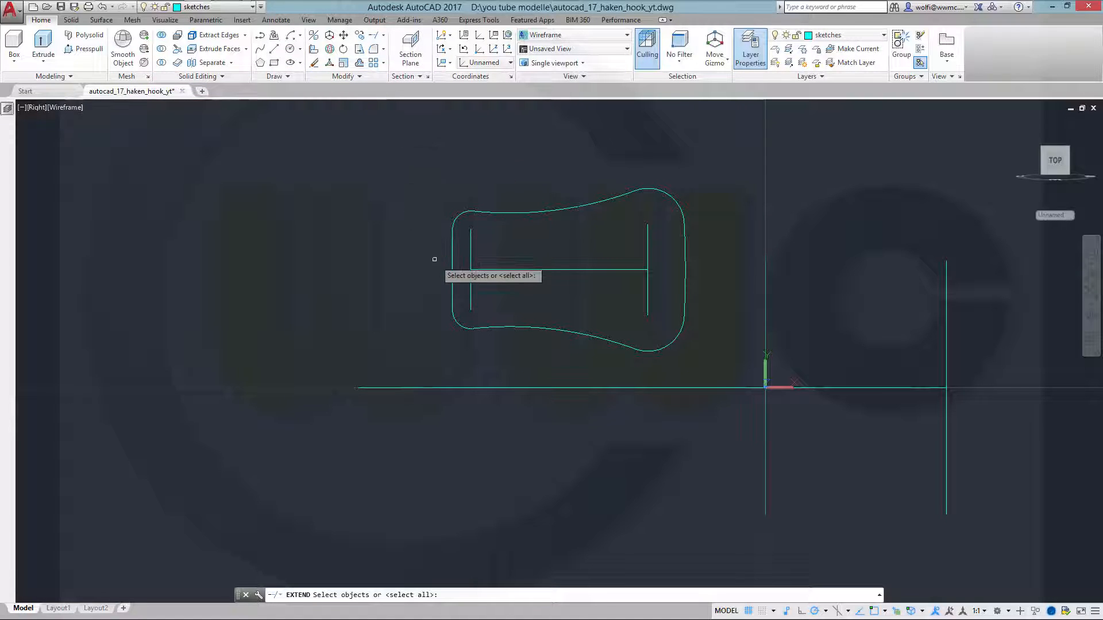
{"action": "left_click", "coordinate": [453, 283]}
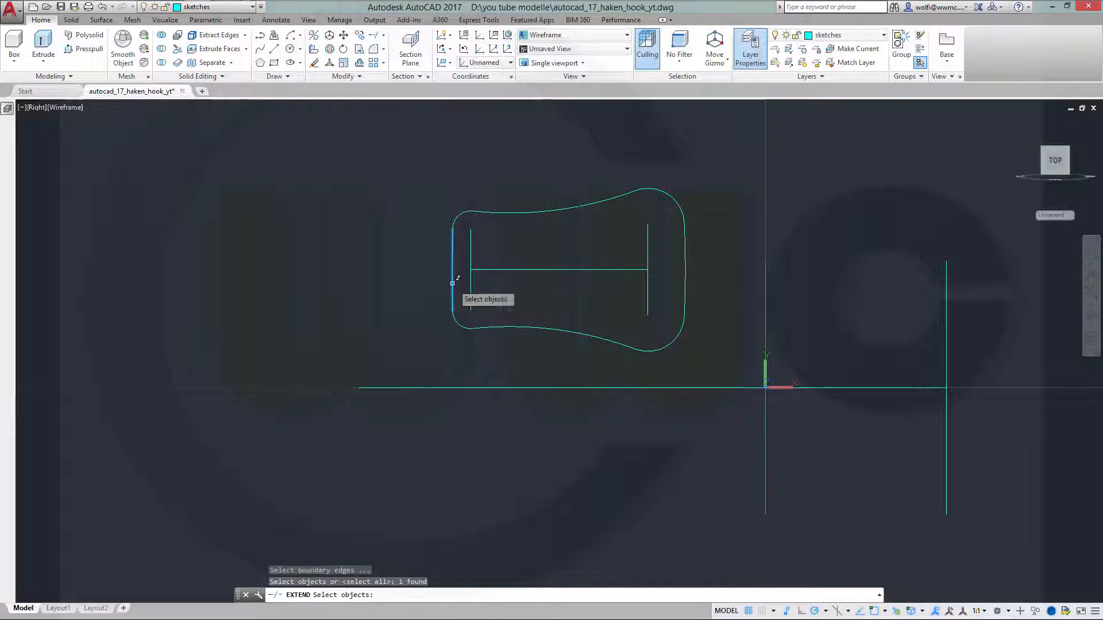
{"action": "left_click", "coordinate": [684, 268]}
{"action": "key", "text": "Return"}
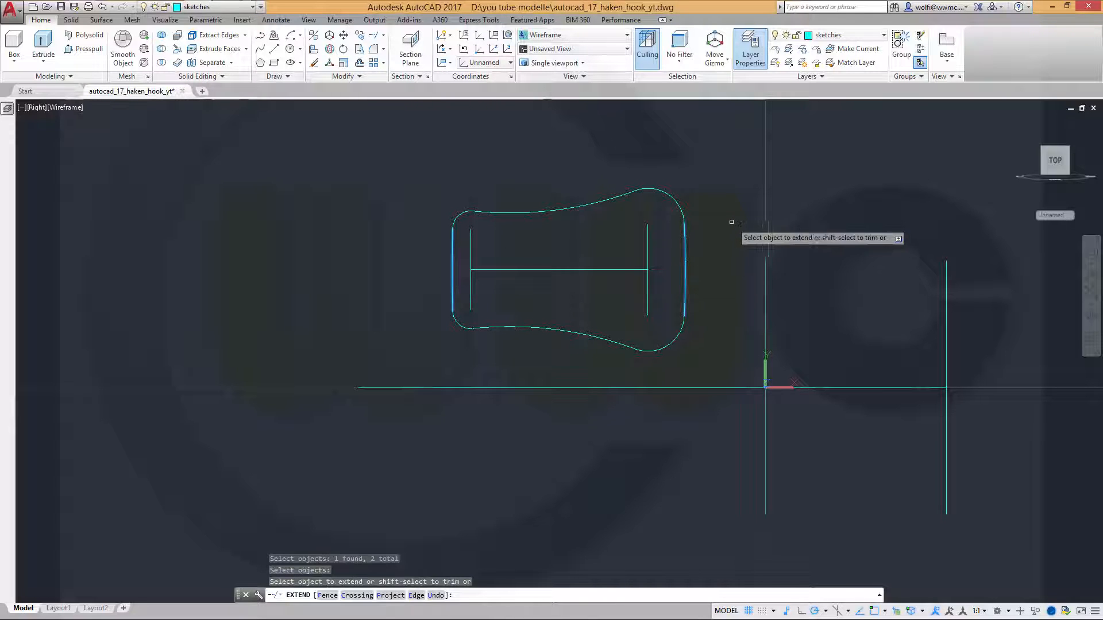
{"action": "left_click", "coordinate": [637, 270]}
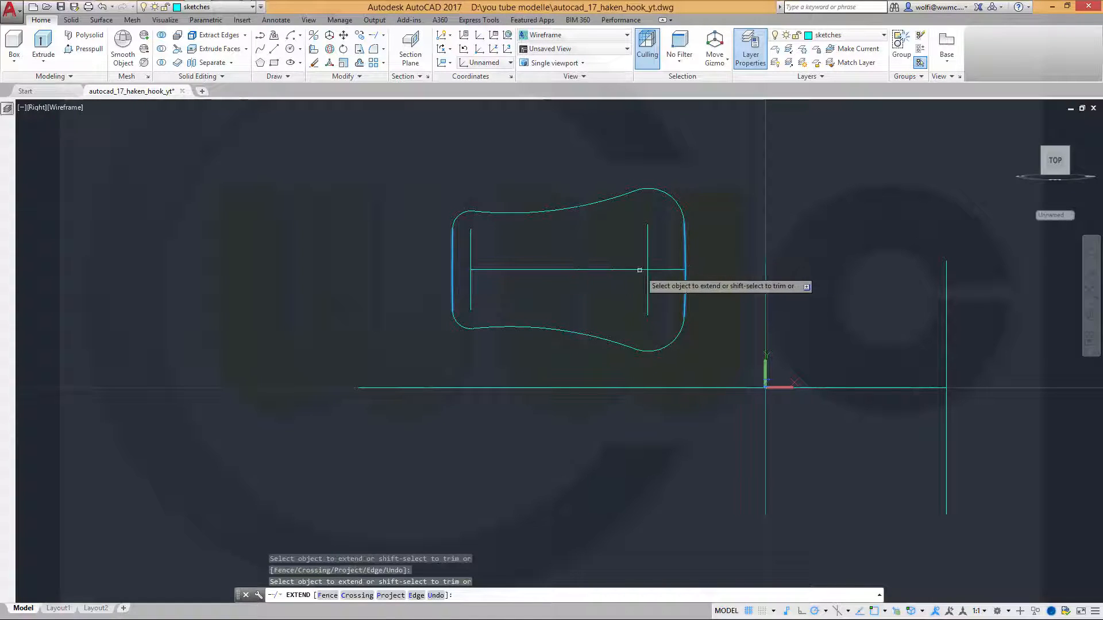
{"action": "left_click", "coordinate": [479, 269]}
{"action": "key", "text": "Escape"}
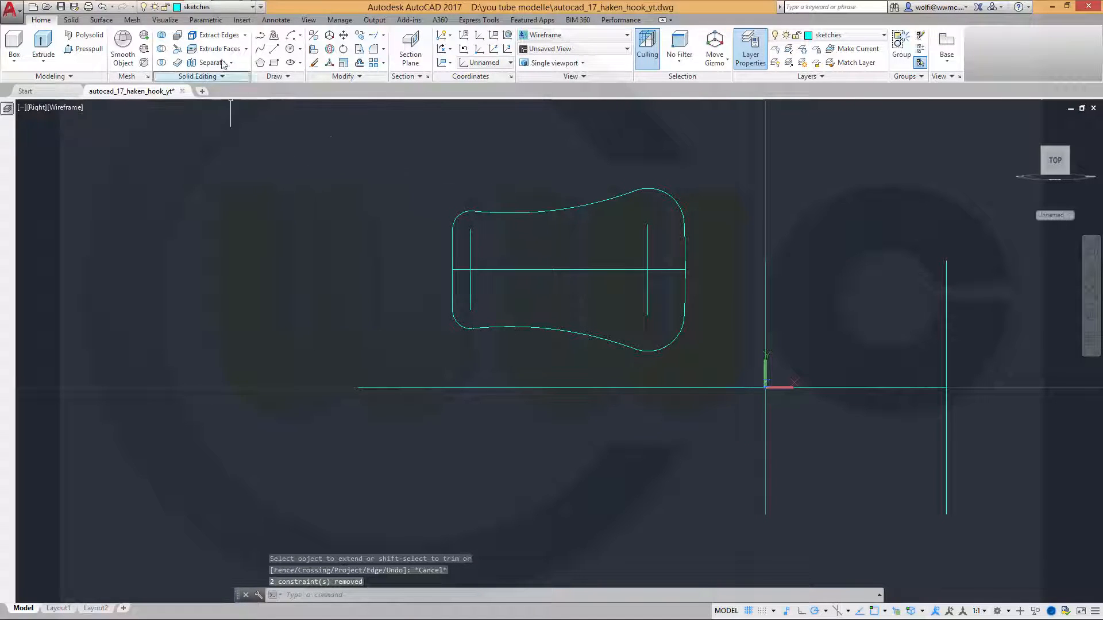
Show all dimensional constraints of the profile sketch.
{"action": "left_click", "coordinate": [204, 20]}
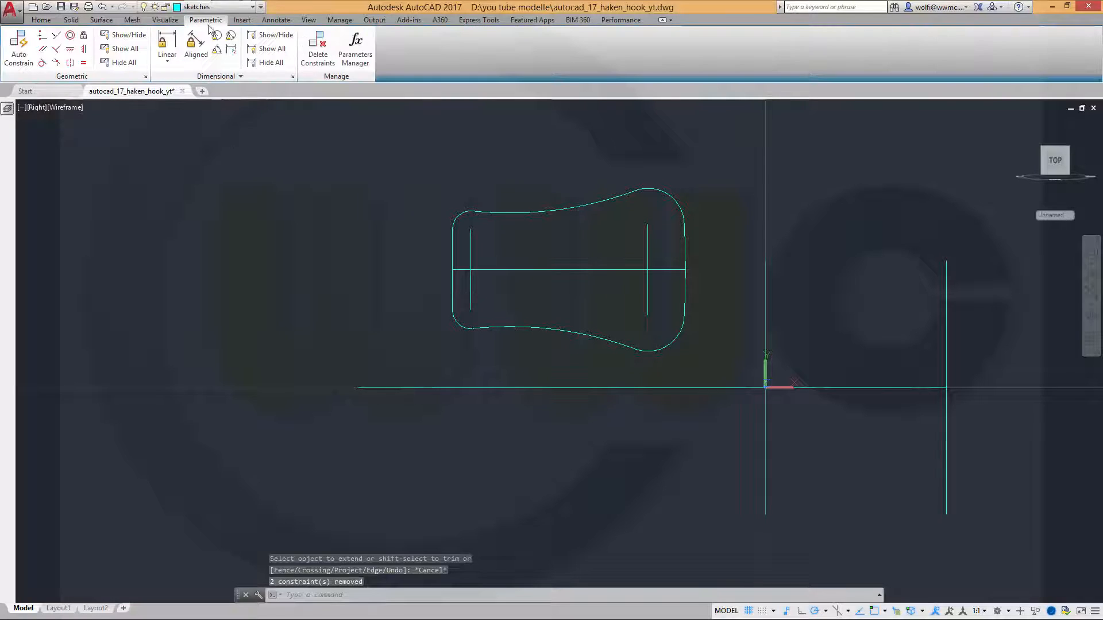
{"action": "left_click", "coordinate": [273, 49]}
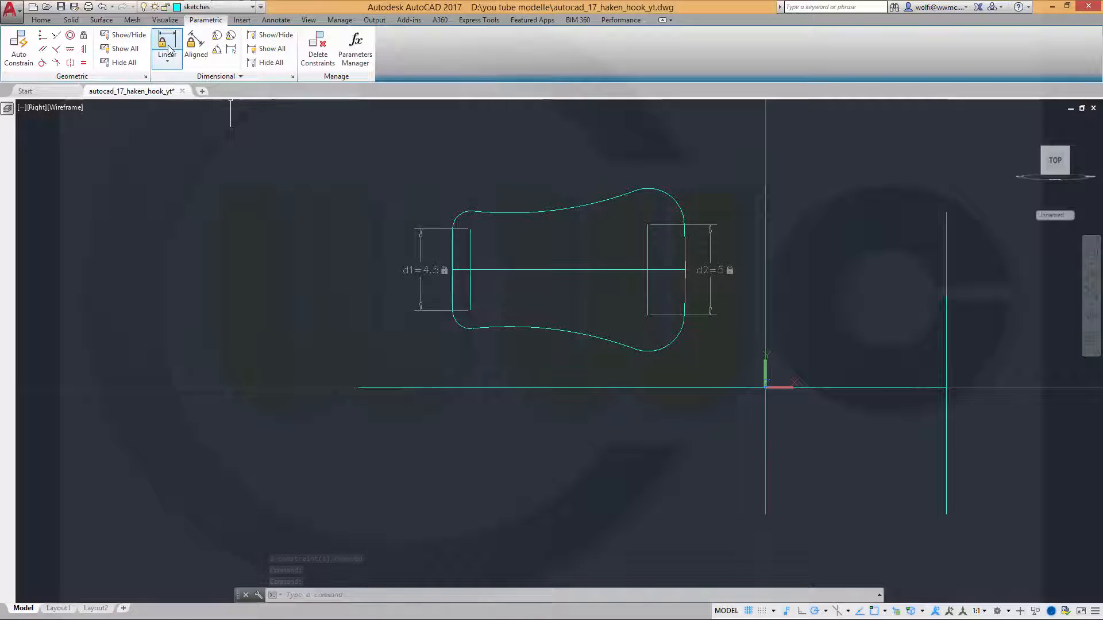
Add radius constraints to the profile's left and right side arcs, accepting the radii they already have.
{"action": "left_click", "coordinate": [216, 35]}
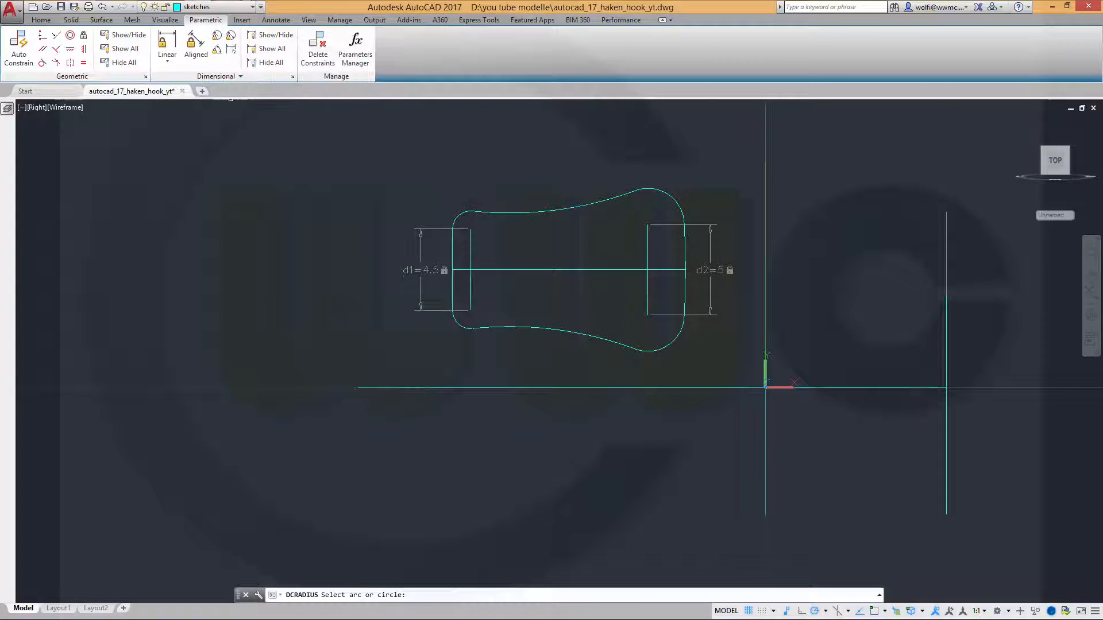
{"action": "left_click", "coordinate": [454, 294]}
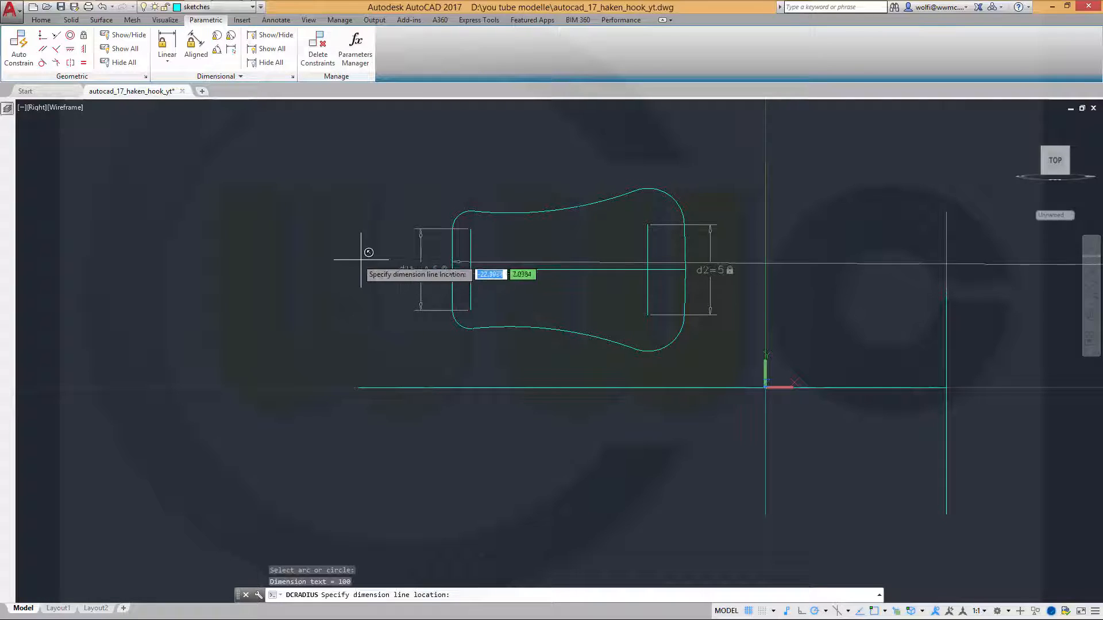
{"action": "left_click", "coordinate": [351, 254]}
{"action": "key", "text": "Return"}
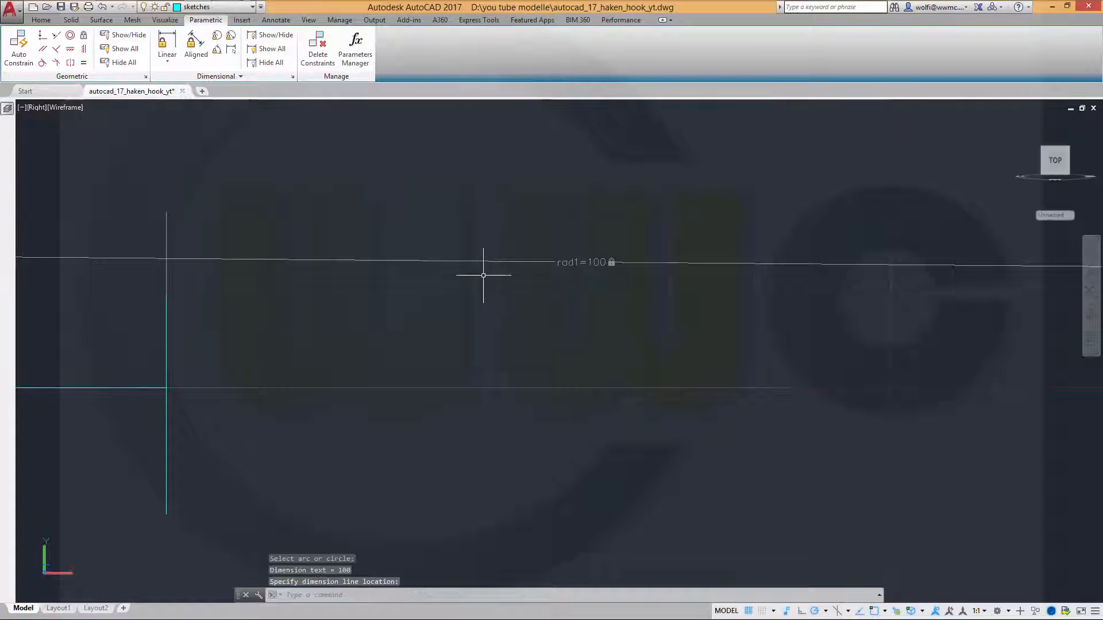
{"action": "key", "text": "Return"}
{"action": "scroll", "coordinate": [518, 319], "scroll_direction": "down", "scroll_amount": 5}
{"action": "scroll", "coordinate": [250, 282], "scroll_direction": "up", "scroll_amount": 2}
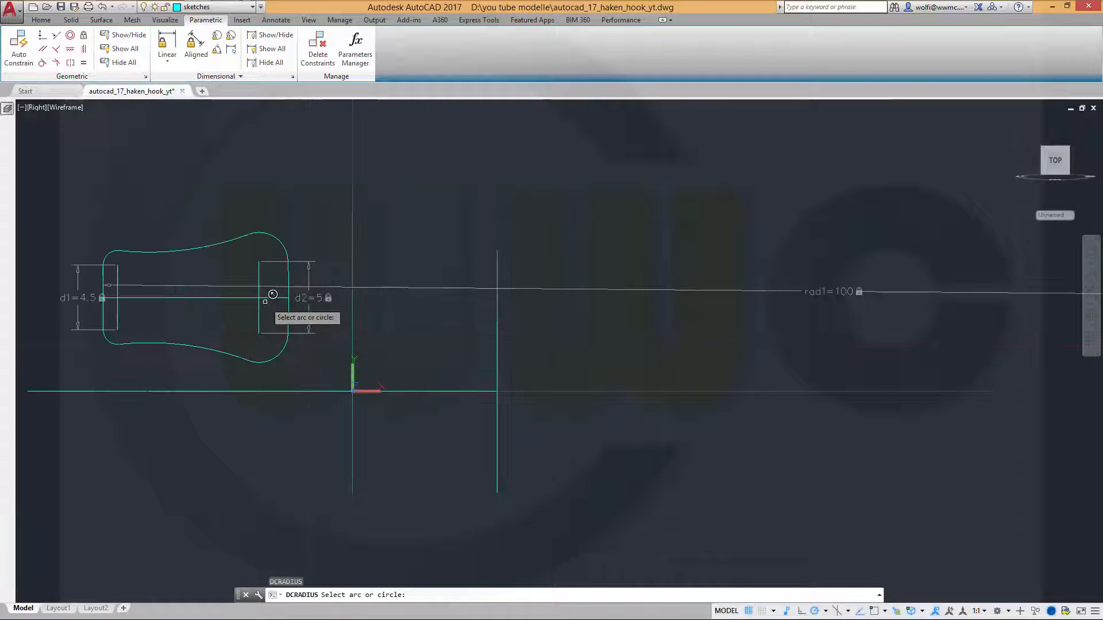
{"action": "left_click", "coordinate": [289, 279]}
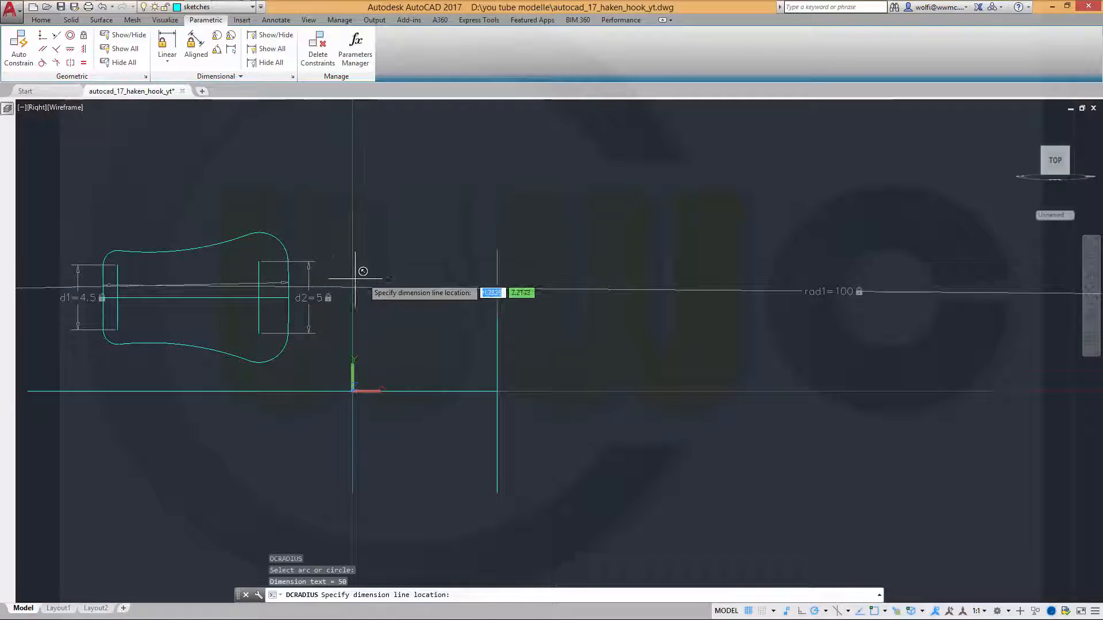
{"action": "left_click", "coordinate": [381, 260]}
{"action": "key", "text": "Return"}
Add radius constraints to the profile's upper and lower concave arcs, accepting their existing radii.
{"action": "key", "text": "Return"}
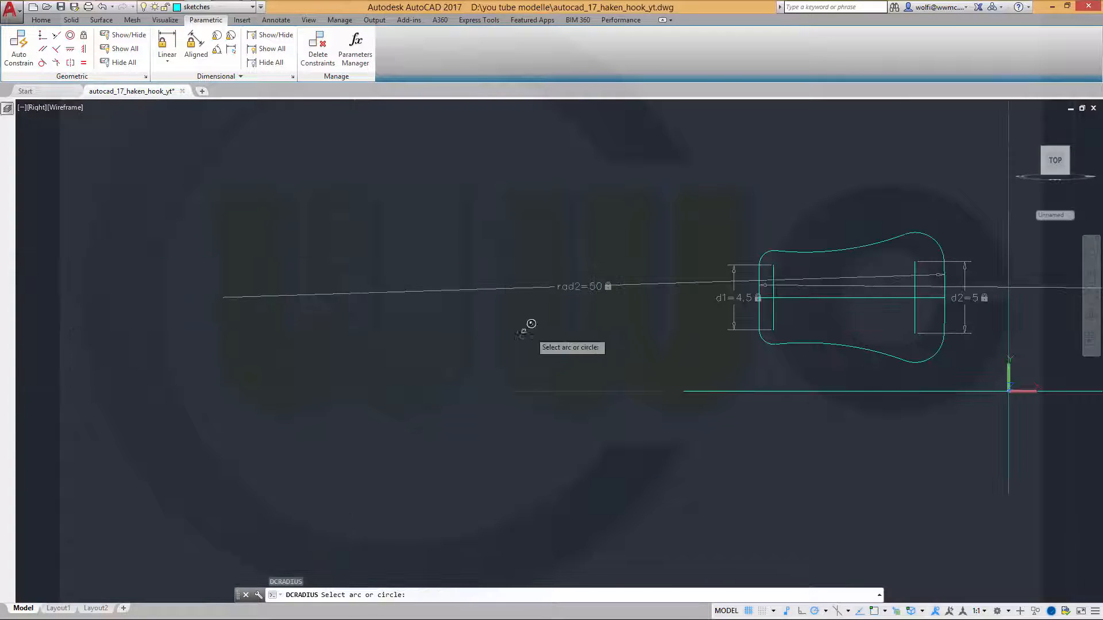
{"action": "left_click", "coordinate": [815, 244]}
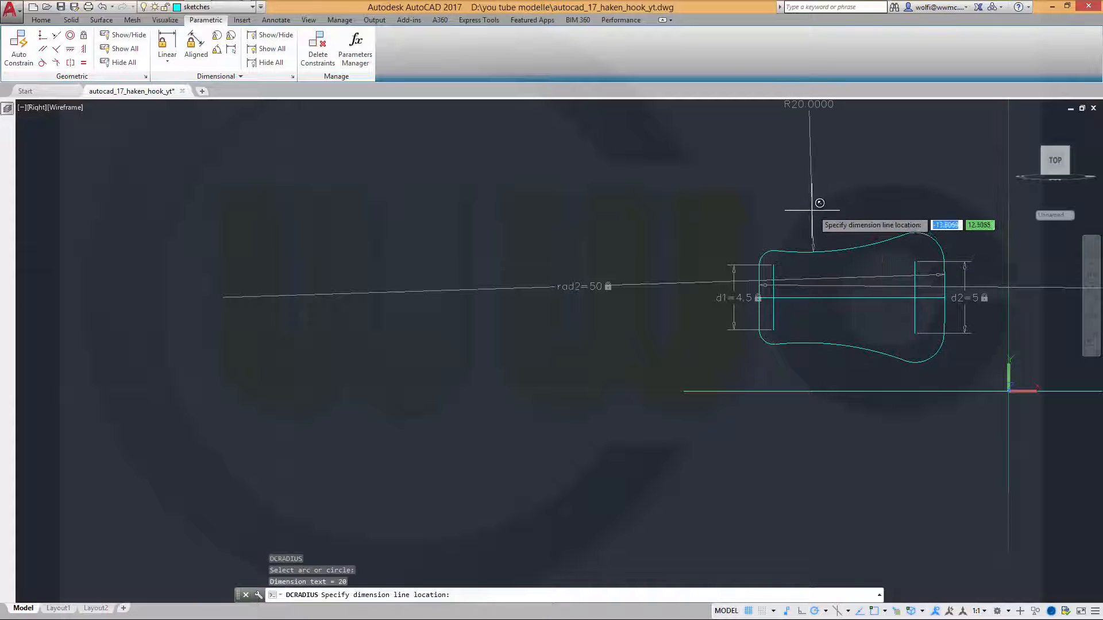
{"action": "left_click", "coordinate": [811, 109]}
{"action": "key", "text": "Return"}
{"action": "key", "text": "Return"}
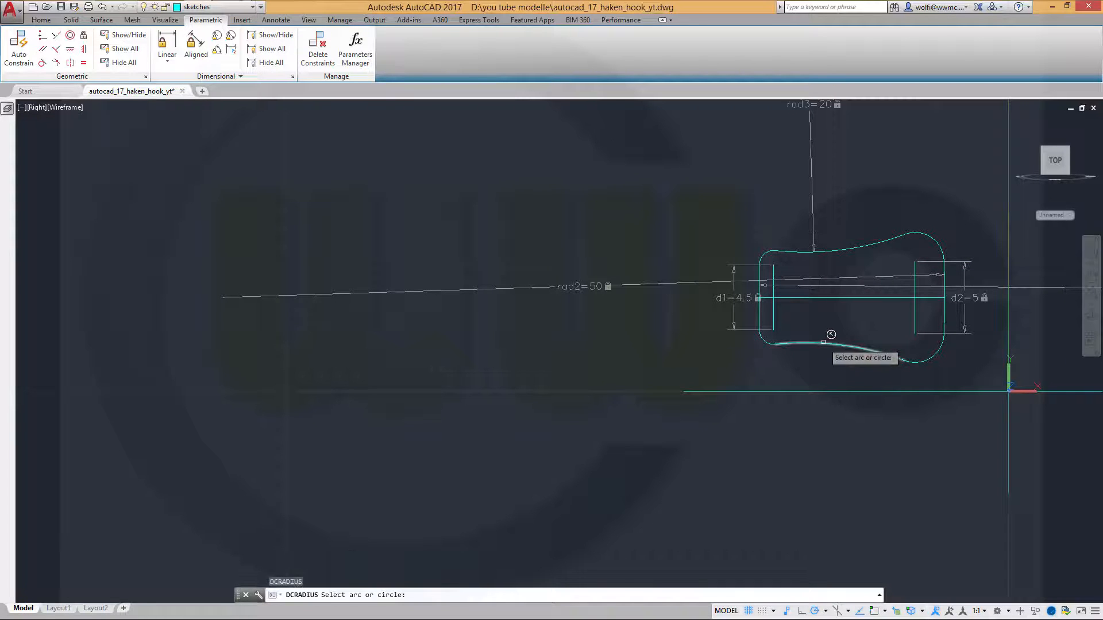
{"action": "left_click", "coordinate": [831, 335]}
{"action": "left_click", "coordinate": [814, 491]}
{"action": "key", "text": "Return"}
Add radius constraints to the two small rounded corners at the profile's left end, accepting their existing radii.
{"action": "key", "text": "Return"}
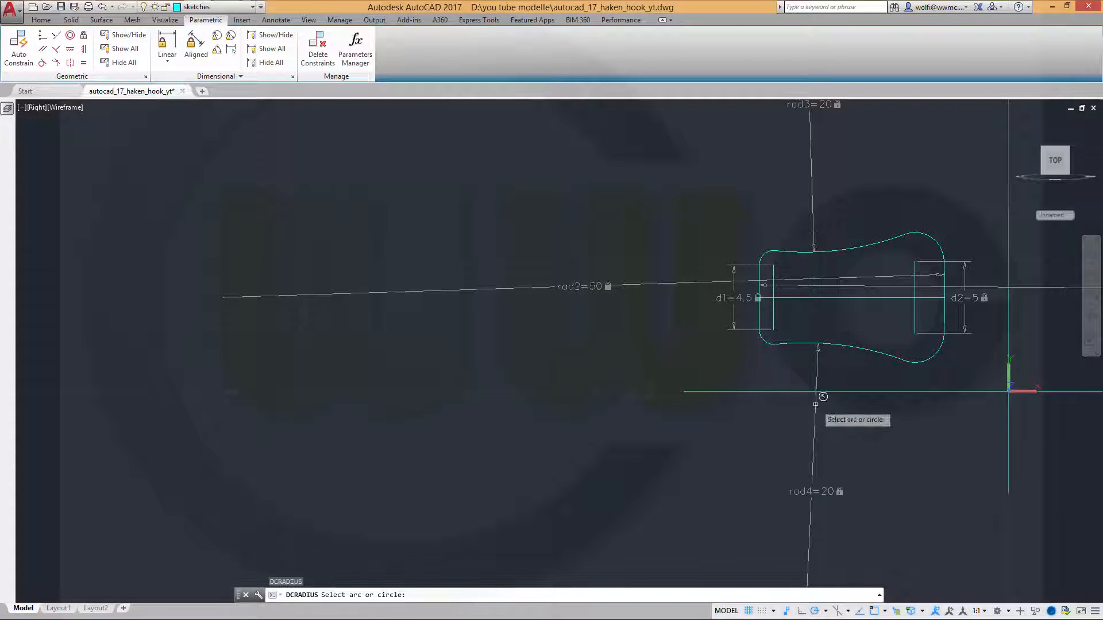
{"action": "left_click", "coordinate": [763, 338]}
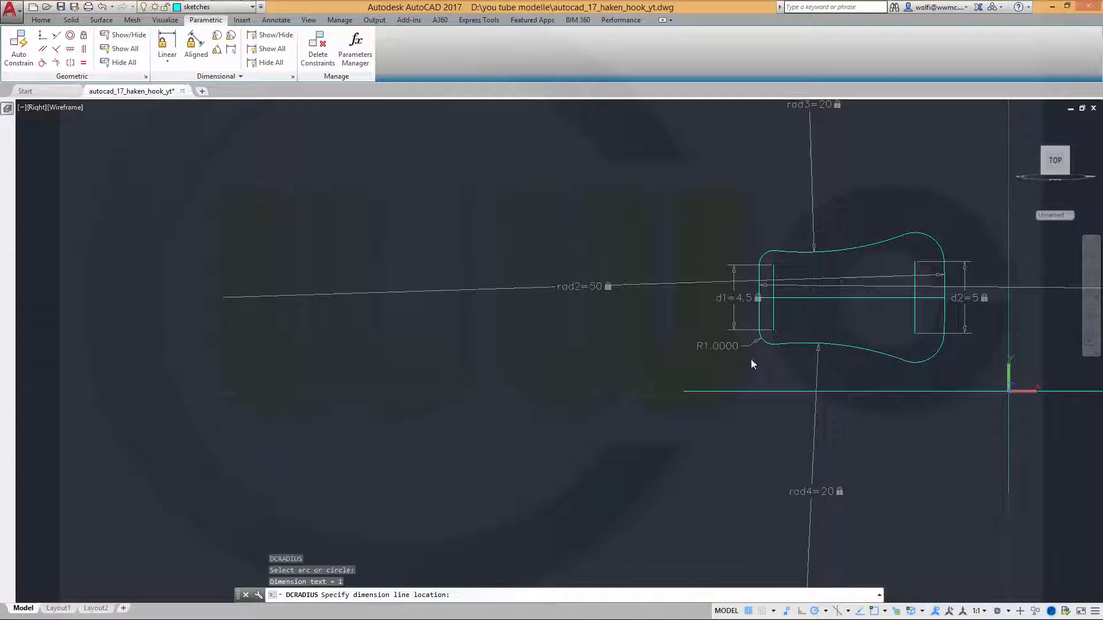
{"action": "left_click", "coordinate": [751, 364]}
{"action": "key", "text": "Return"}
{"action": "key", "text": "Return"}
{"action": "left_click", "coordinate": [762, 255]}
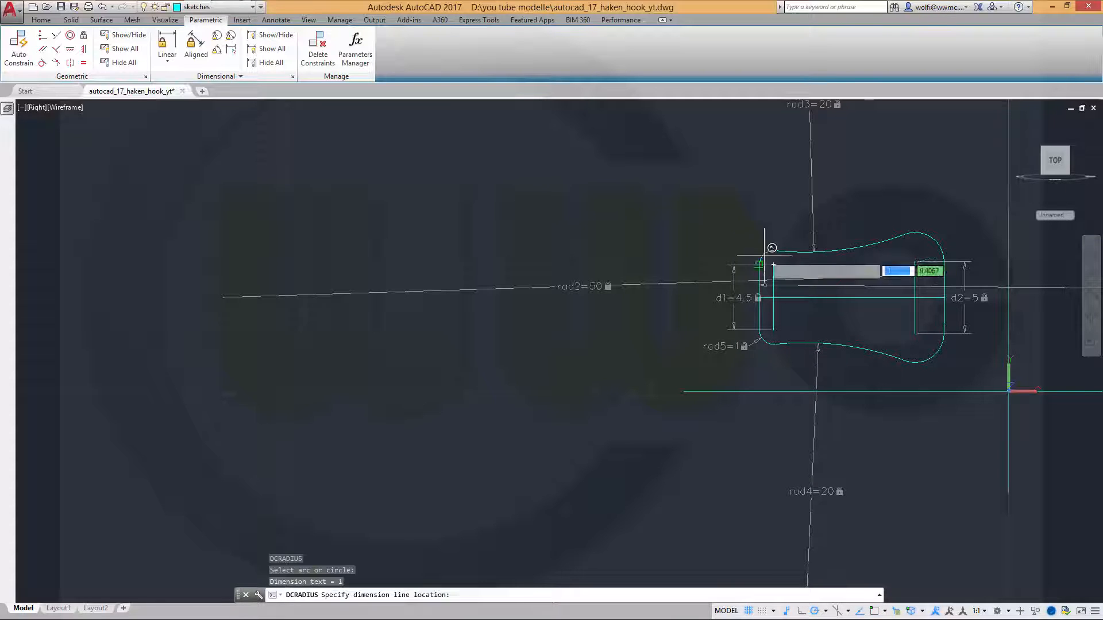
{"action": "left_click", "coordinate": [754, 244]}
{"action": "key", "text": "Return"}
Add radius constraints to the two larger rounded corners at the profile's right end, accepting their existing radii.
{"action": "key", "text": "Return"}
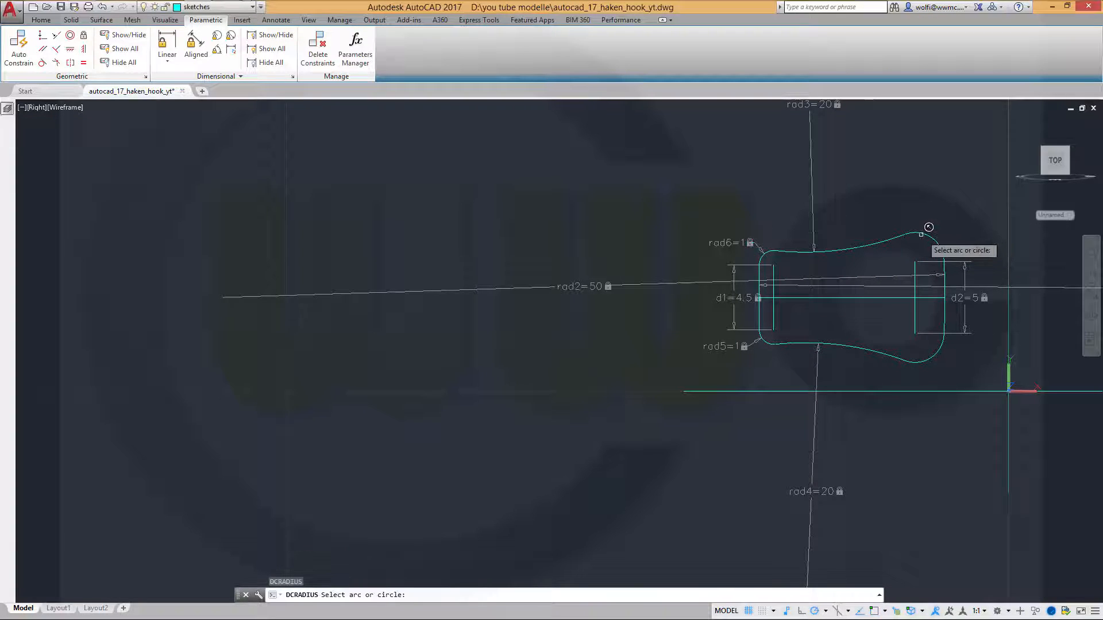
{"action": "left_click", "coordinate": [933, 228]}
{"action": "left_click", "coordinate": [945, 231]}
{"action": "key", "text": "Return"}
{"action": "key", "text": "Return"}
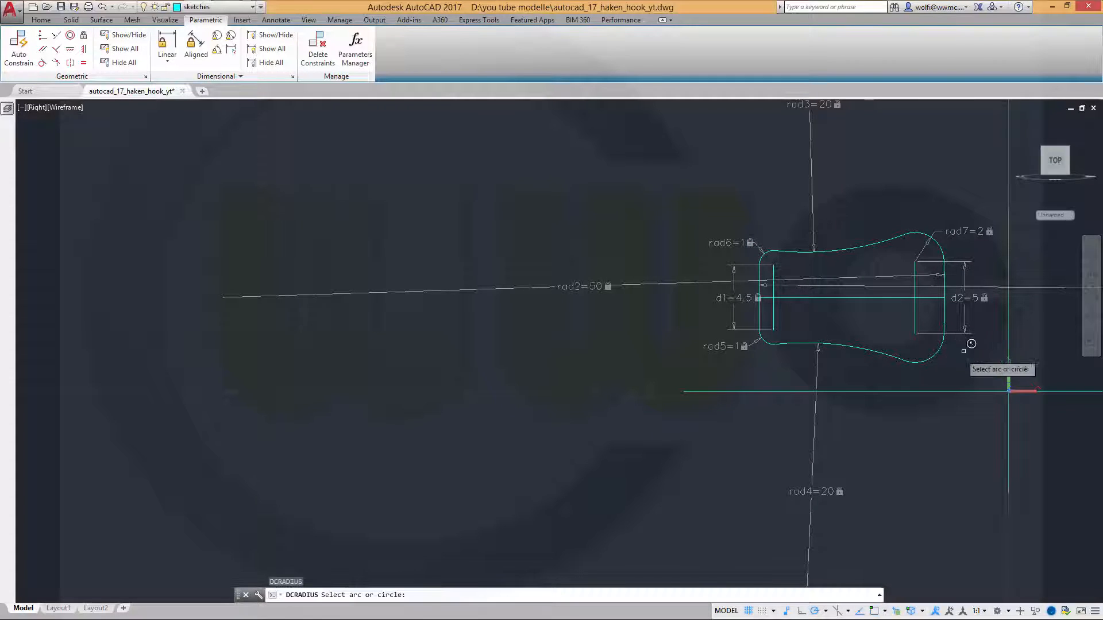
{"action": "left_click", "coordinate": [943, 344]}
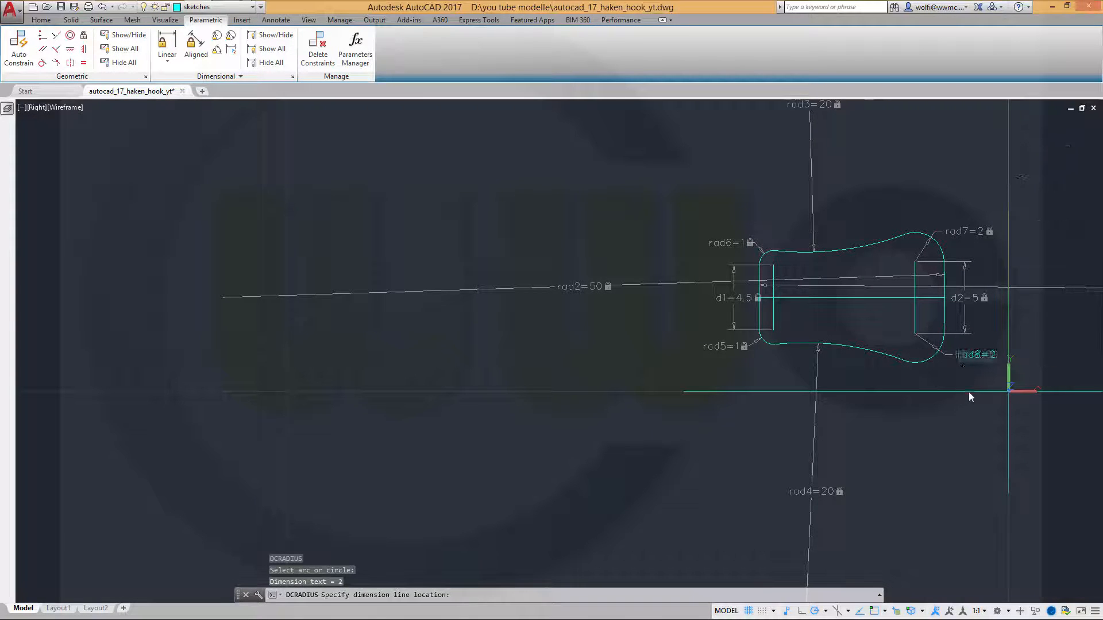
{"action": "key", "text": "Return"}
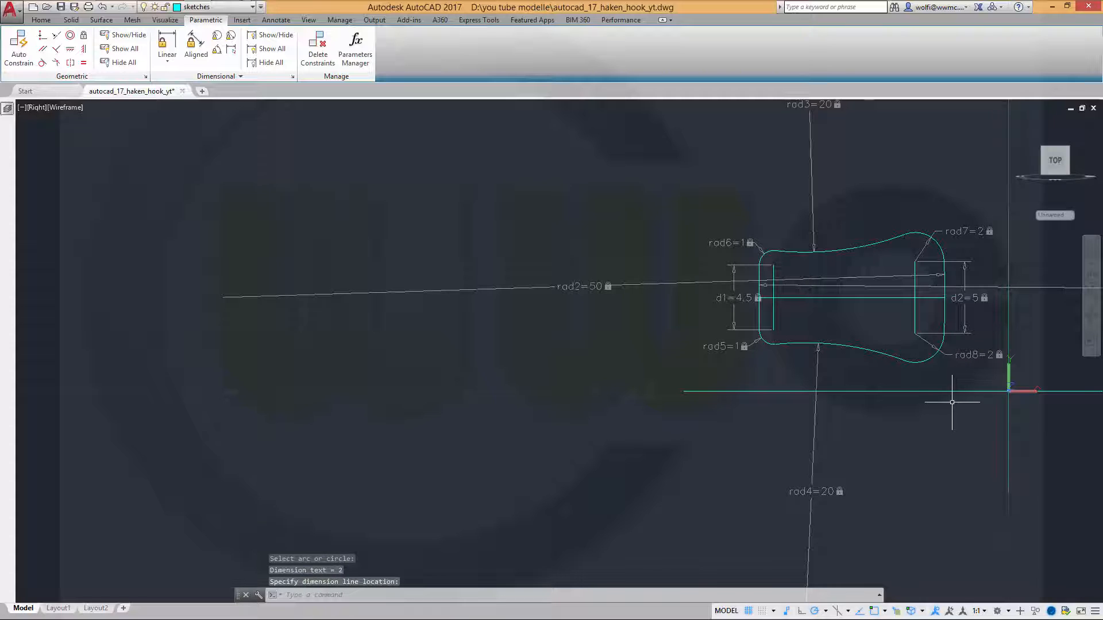
Try to add a linear constraint of 17 between the two ends of the profile's horizontal center line.
{"action": "middle_click_drag", "start_coordinate": [945, 409], "coordinate": [770, 411]}
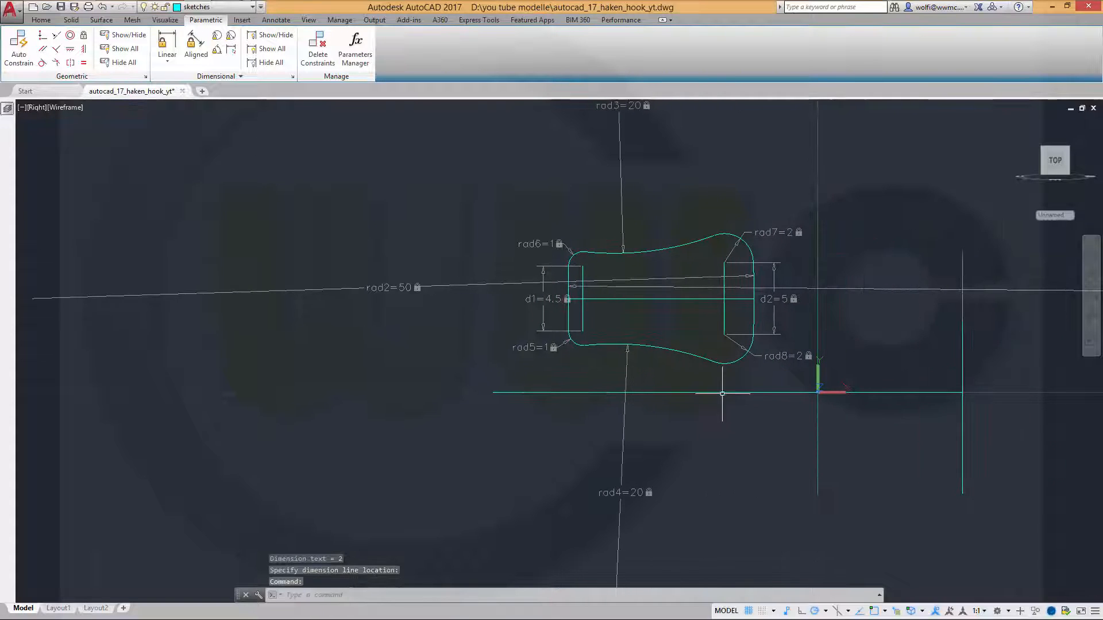
{"action": "scroll", "coordinate": [678, 353], "scroll_direction": "up", "scroll_amount": 2}
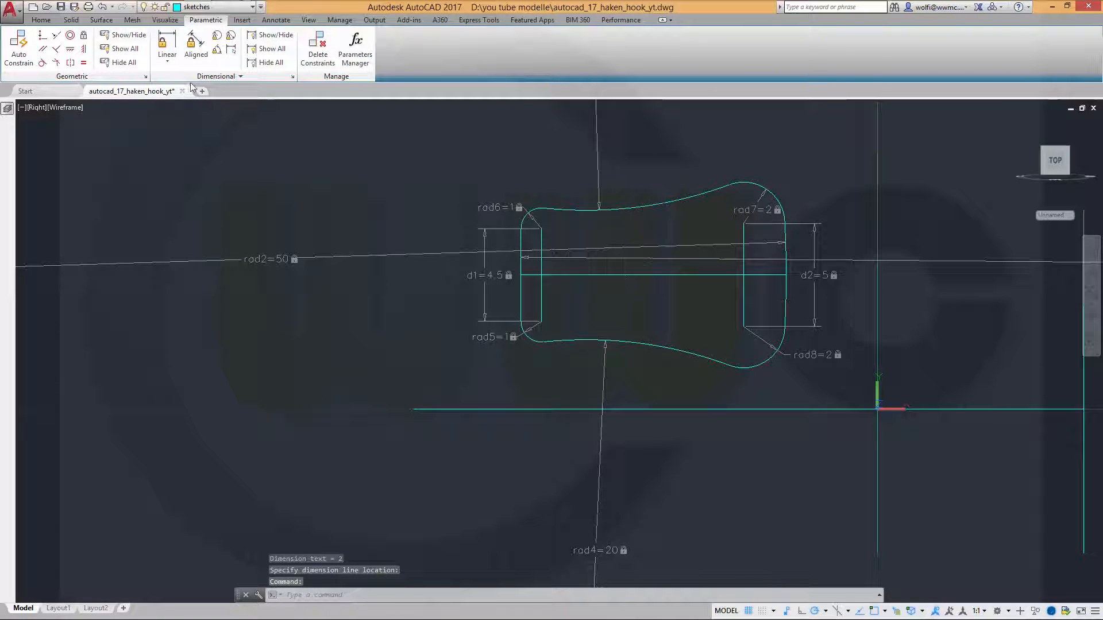
{"action": "left_click", "coordinate": [168, 46]}
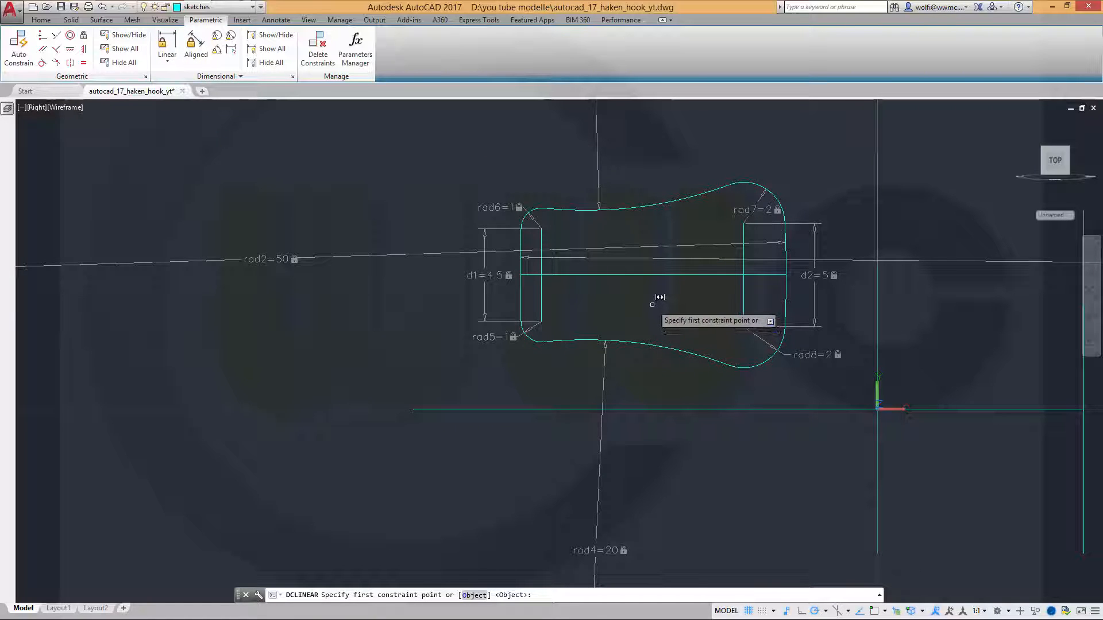
{"action": "left_click", "coordinate": [554, 274]}
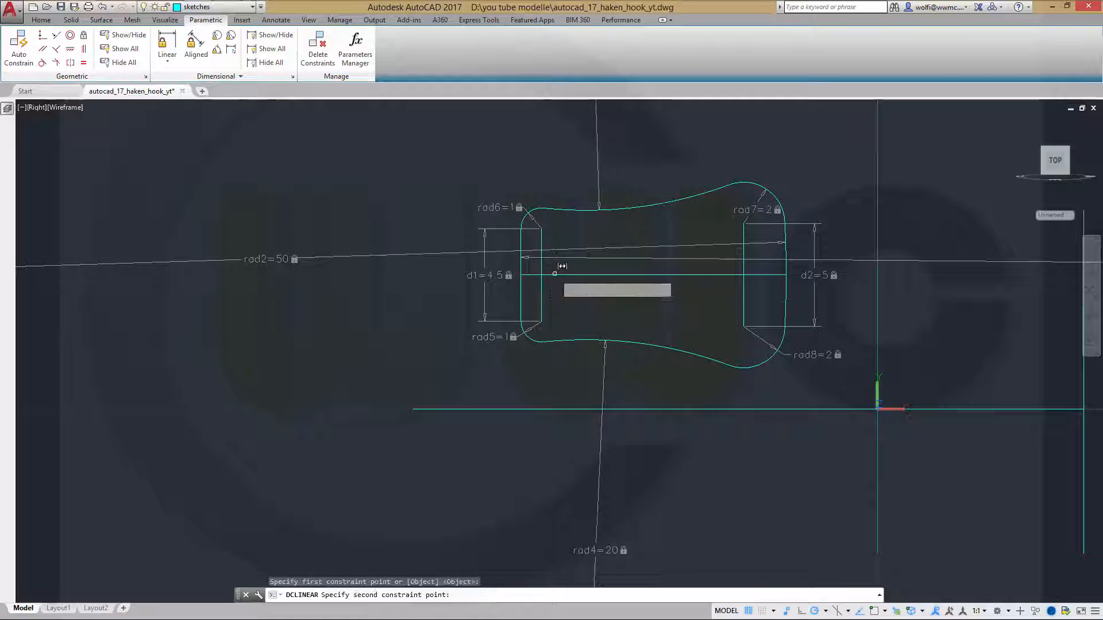
{"action": "left_click", "coordinate": [784, 275]}
{"action": "left_click", "coordinate": [730, 142]}
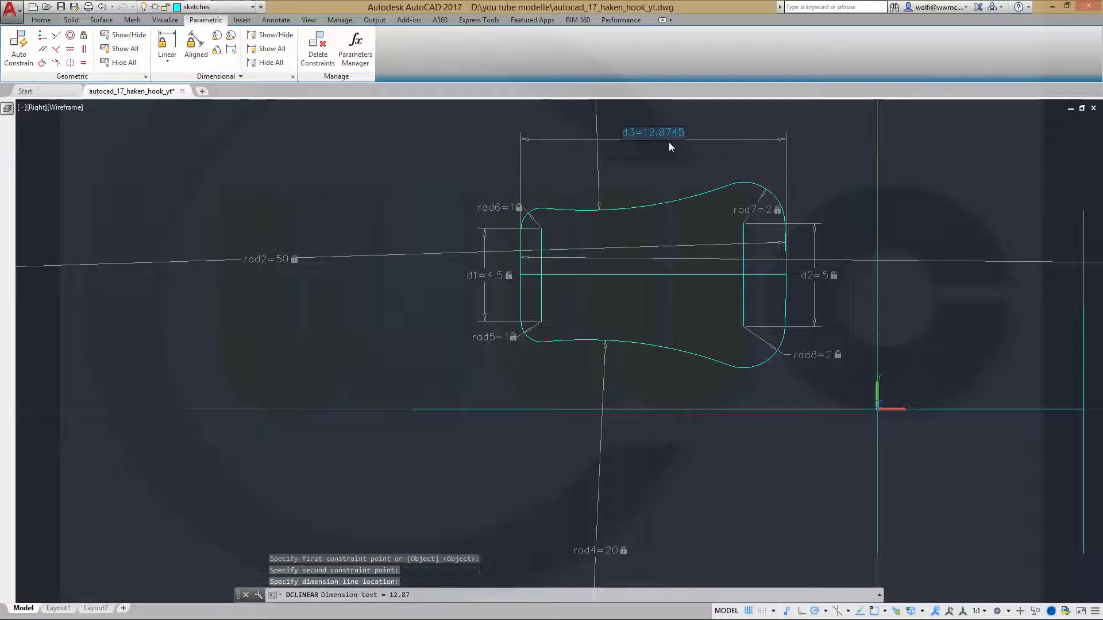
{"action": "type", "text": "17"}
{"action": "key", "text": "Return"}
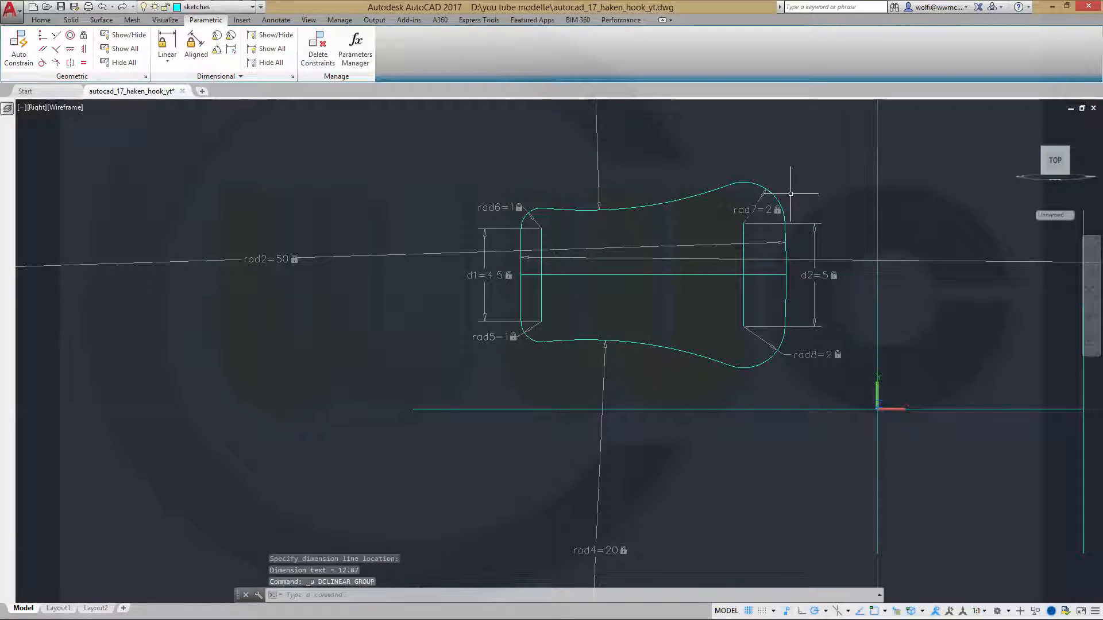
Auto-constrain the whole profile once more, including its inner lines, and hide all geometric constraint markers.
{"action": "left_click", "coordinate": [19, 47]}
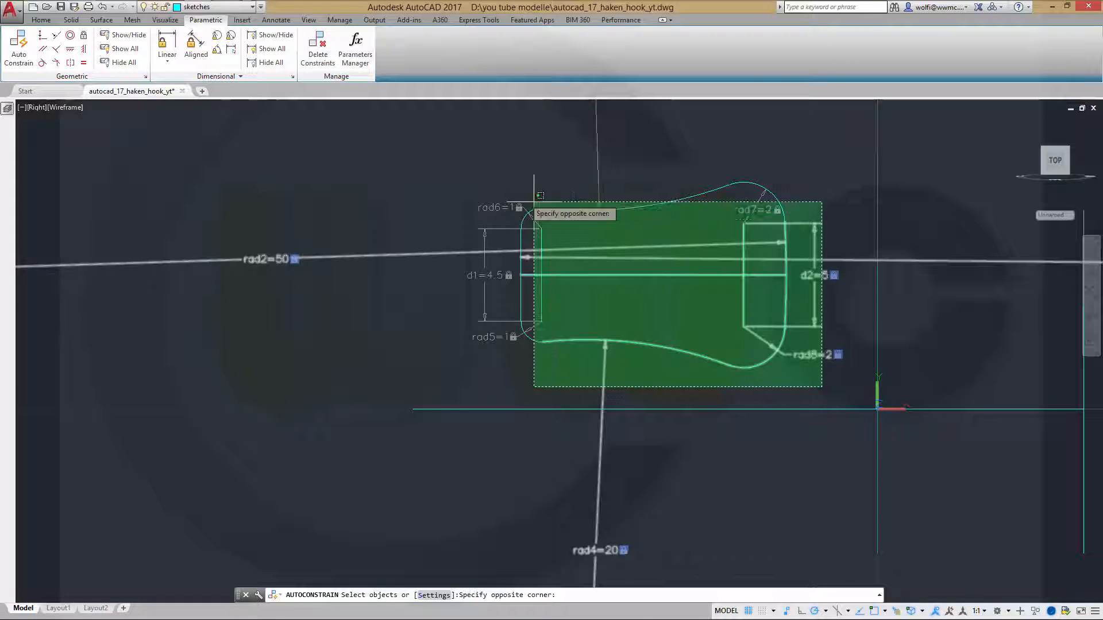
{"action": "left_click", "coordinate": [412, 147]}
{"action": "right_click", "coordinate": [412, 148]}
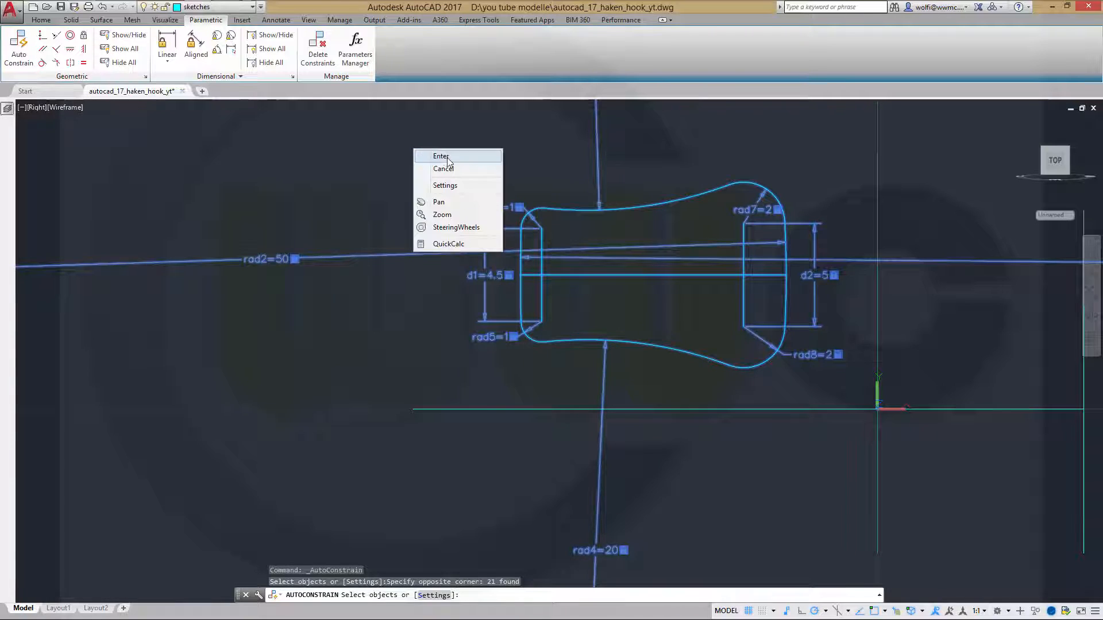
{"action": "left_click", "coordinate": [448, 155]}
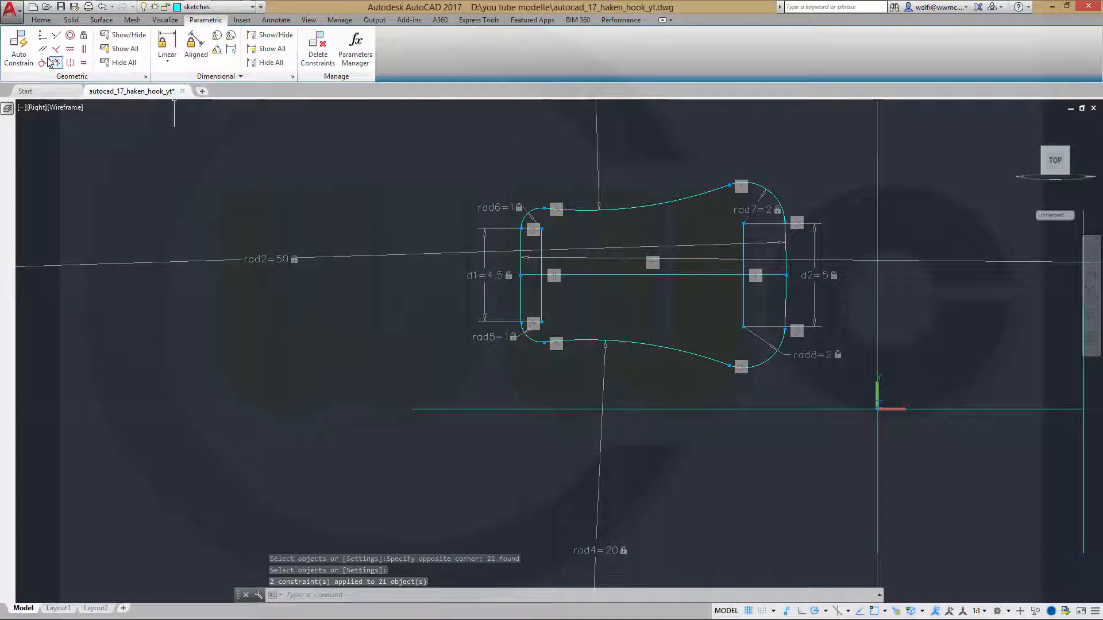
{"action": "left_click", "coordinate": [122, 64]}
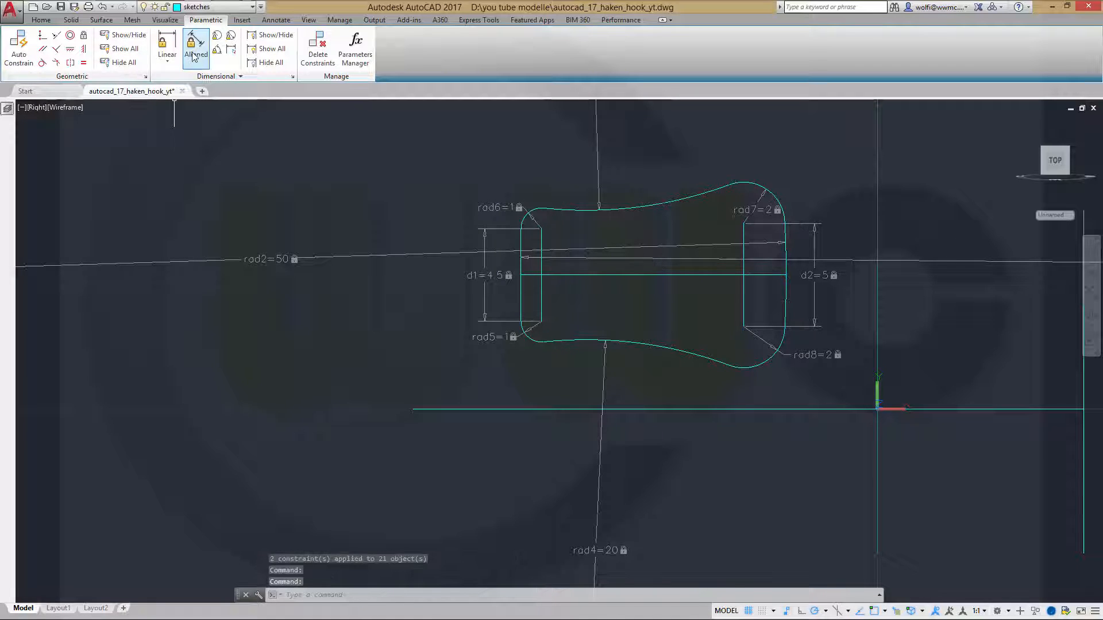
Add a horizontal linear constraint of 14 between the center line's ends, placing the dimension above the profile.
{"action": "left_click", "coordinate": [167, 45]}
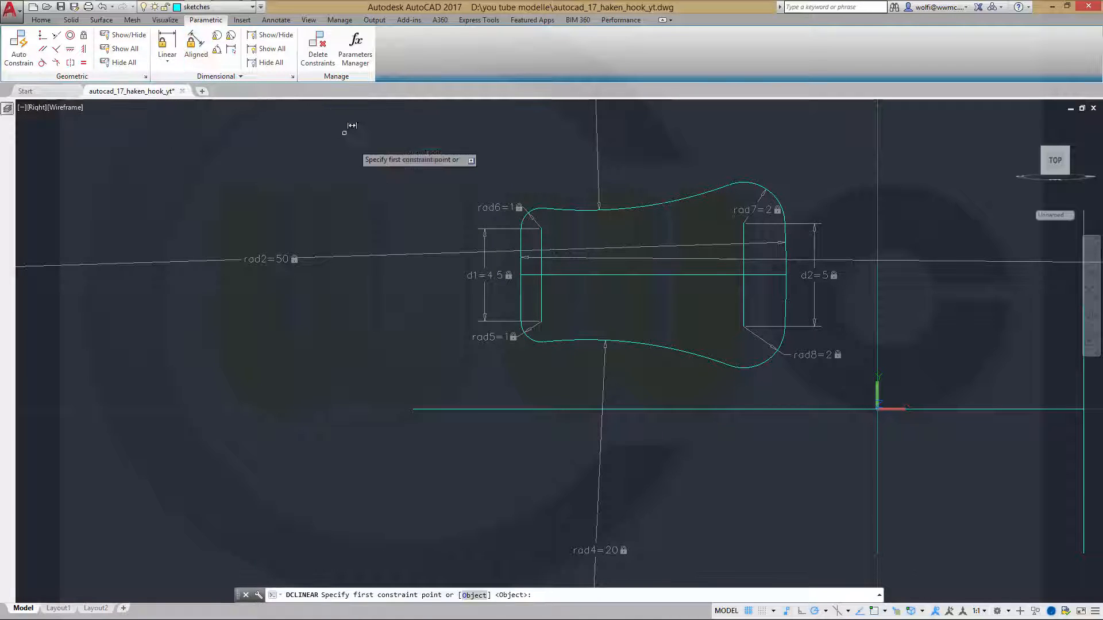
{"action": "left_click", "coordinate": [540, 267]}
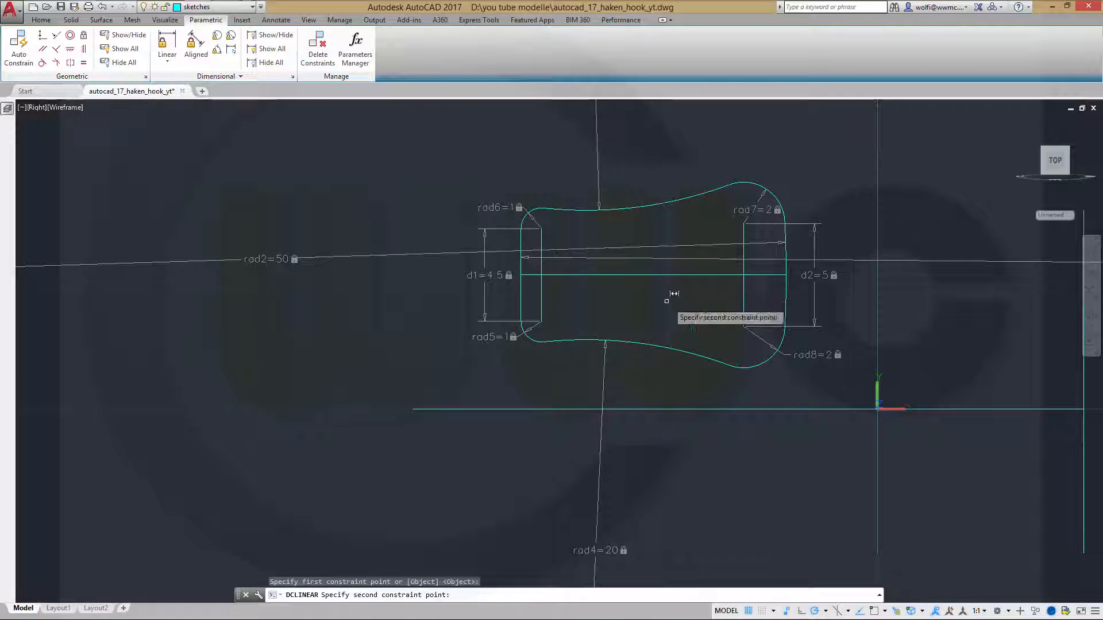
{"action": "left_click", "coordinate": [783, 269]}
{"action": "left_click", "coordinate": [681, 148]}
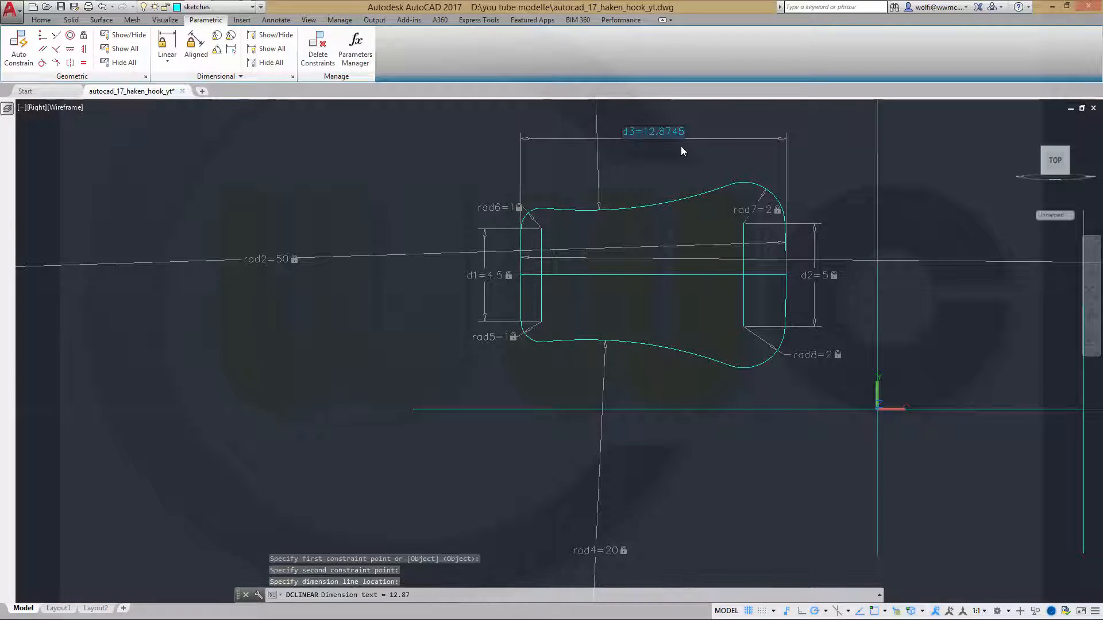
{"action": "type", "text": "14"}
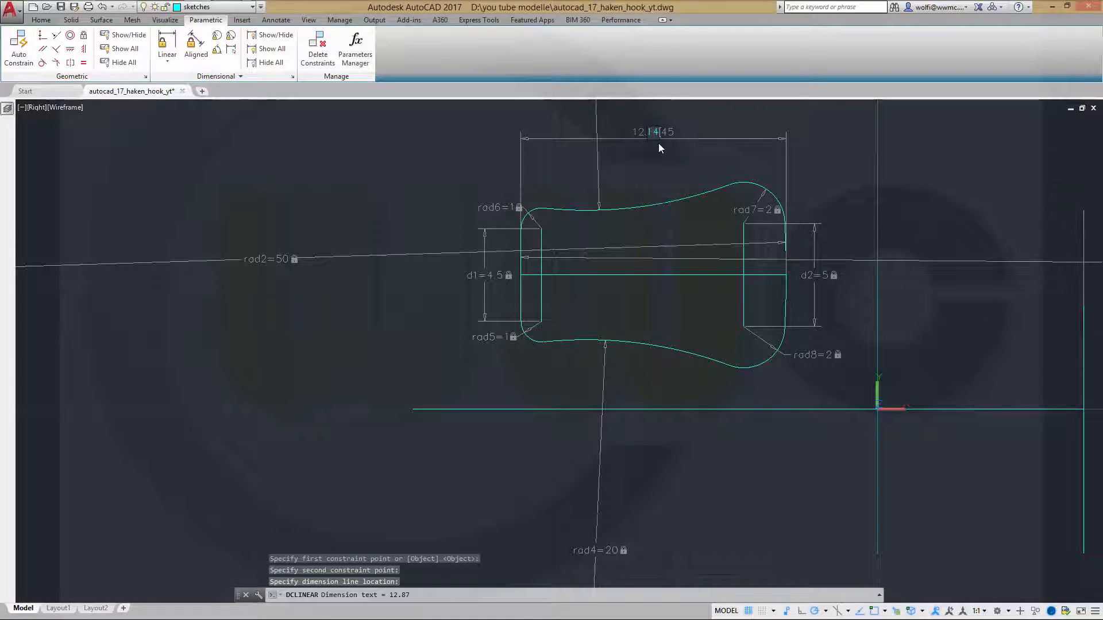
{"action": "key", "text": "Return"}
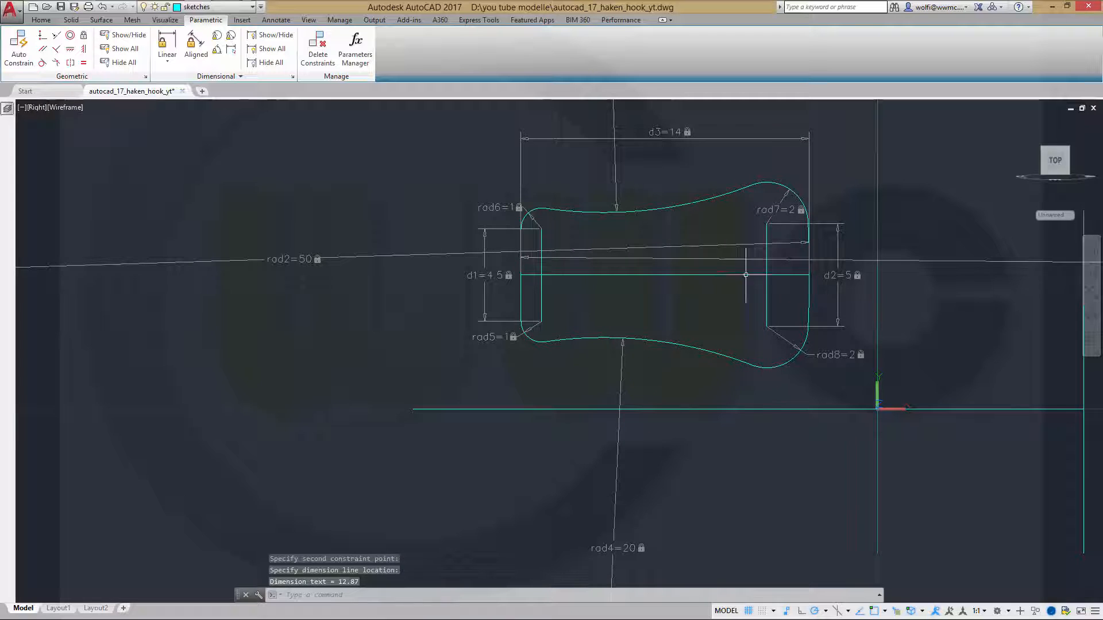
Hide all dimensional constraints of the sketch.
{"action": "scroll", "coordinate": [721, 394], "scroll_direction": "up", "scroll_amount": 2}
{"action": "scroll", "coordinate": [718, 396], "scroll_direction": "down", "scroll_amount": 3}
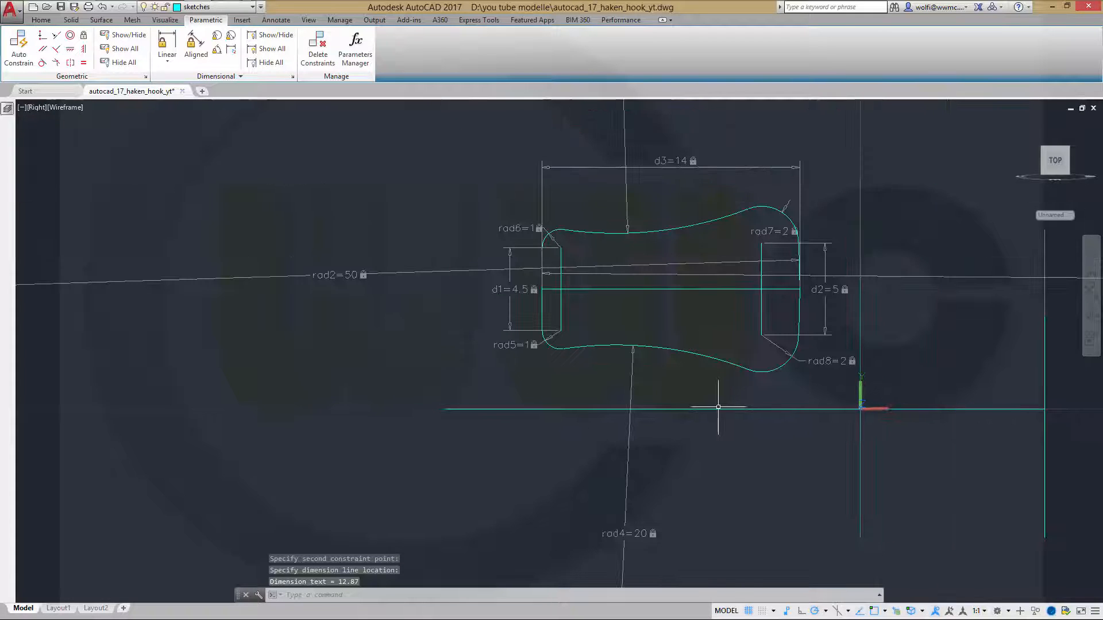
{"action": "mouse_move", "coordinate": [705, 435]}
{"action": "middle_mouse_down", "text": "shift"}
{"action": "mouse_move", "coordinate": [694, 467]}
{"action": "mouse_move", "coordinate": [706, 470]}
{"action": "middle_mouse_up", "text": "shift"}
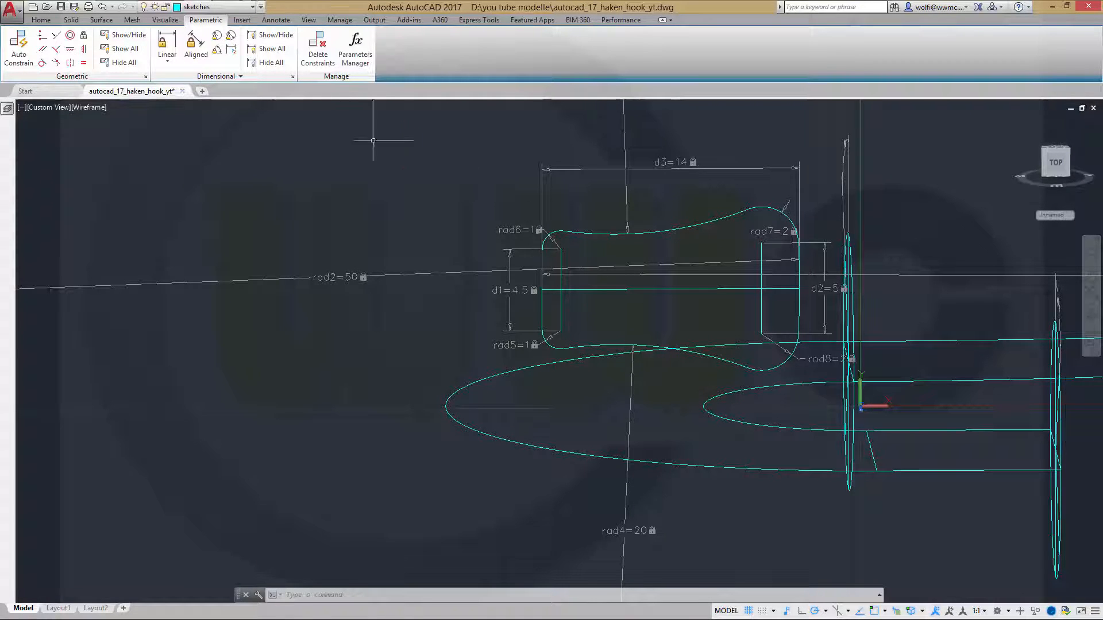
{"action": "left_click", "coordinate": [265, 63]}
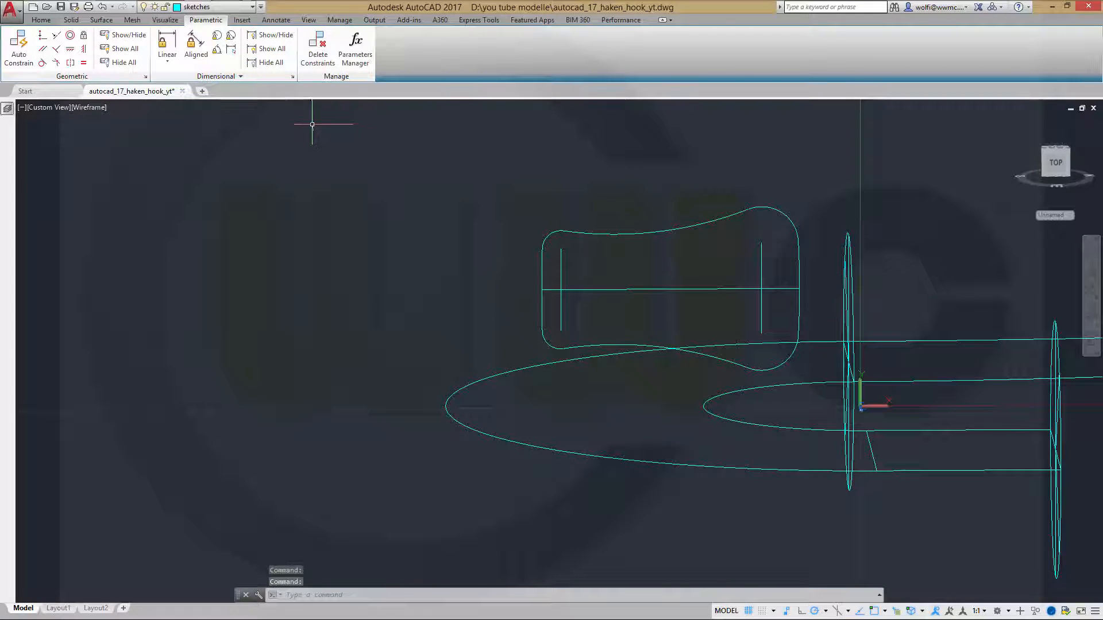
Try to move the whole profile from the right end of its horizontal center line to the apex of the inner hook curve.
{"action": "left_click", "coordinate": [38, 20]}
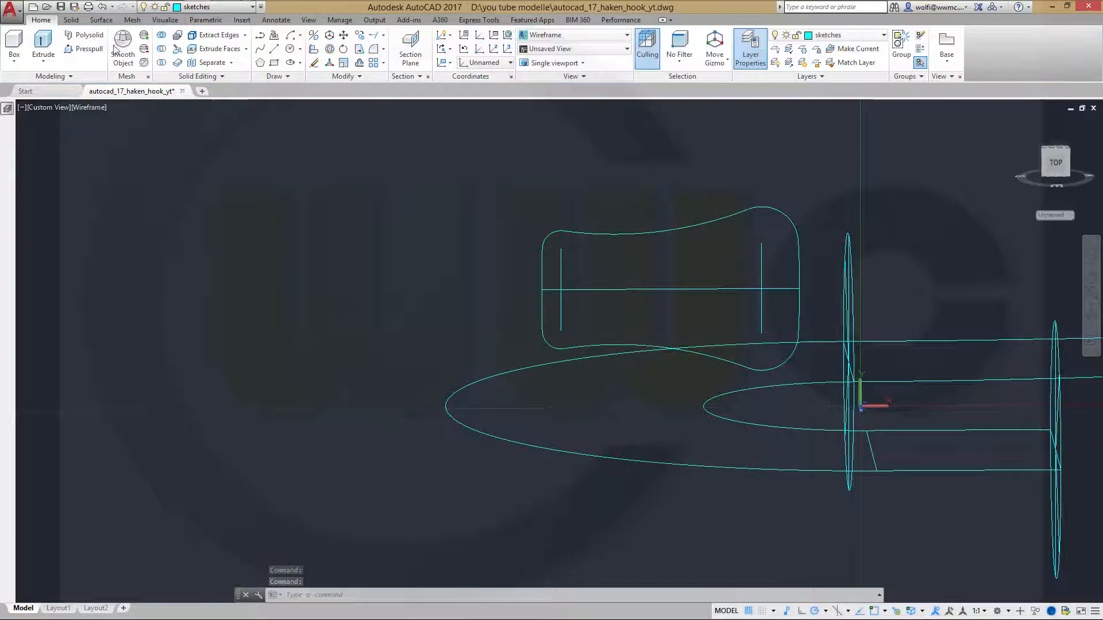
{"action": "left_click", "coordinate": [344, 36]}
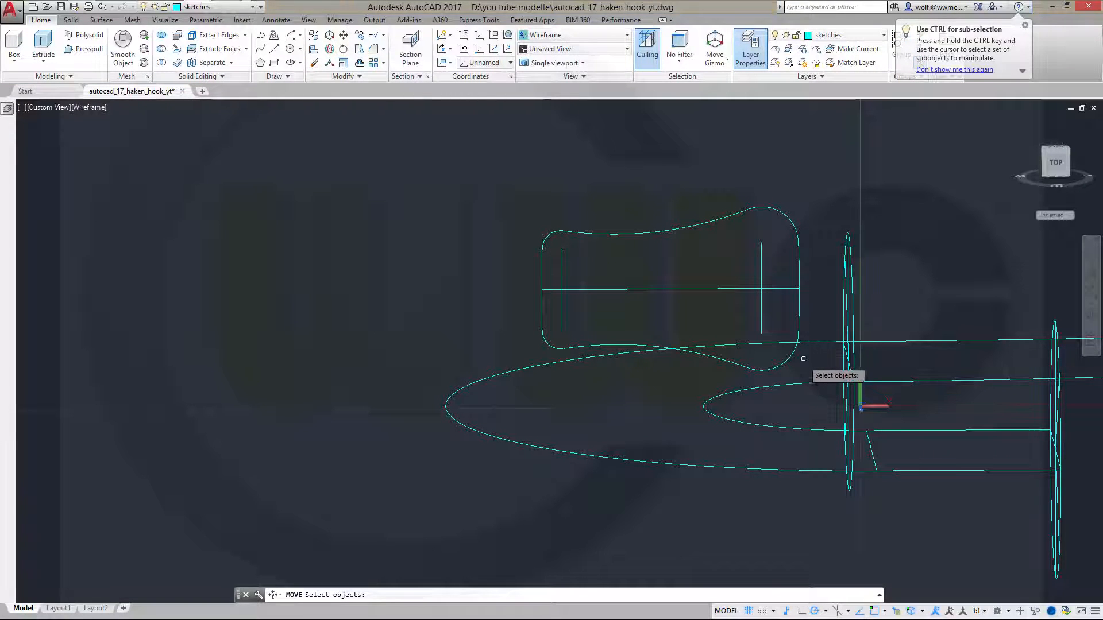
{"action": "middle_click_drag", "start_coordinate": [799, 369], "coordinate": [800, 354], "text": "shift"}
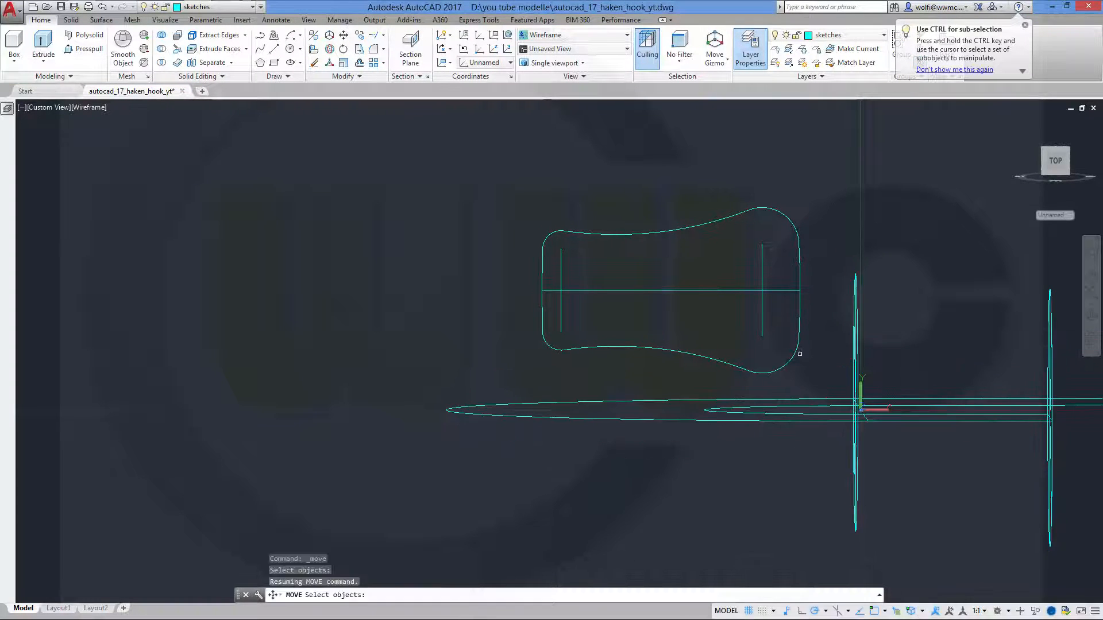
{"action": "left_click", "coordinate": [813, 382]}
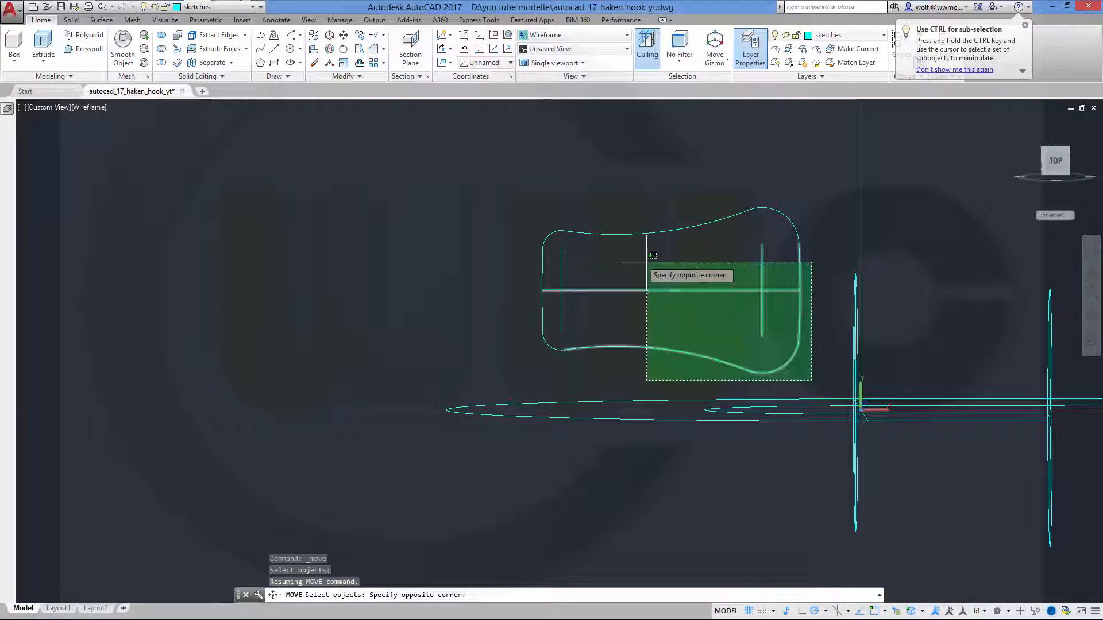
{"action": "left_click", "coordinate": [513, 174]}
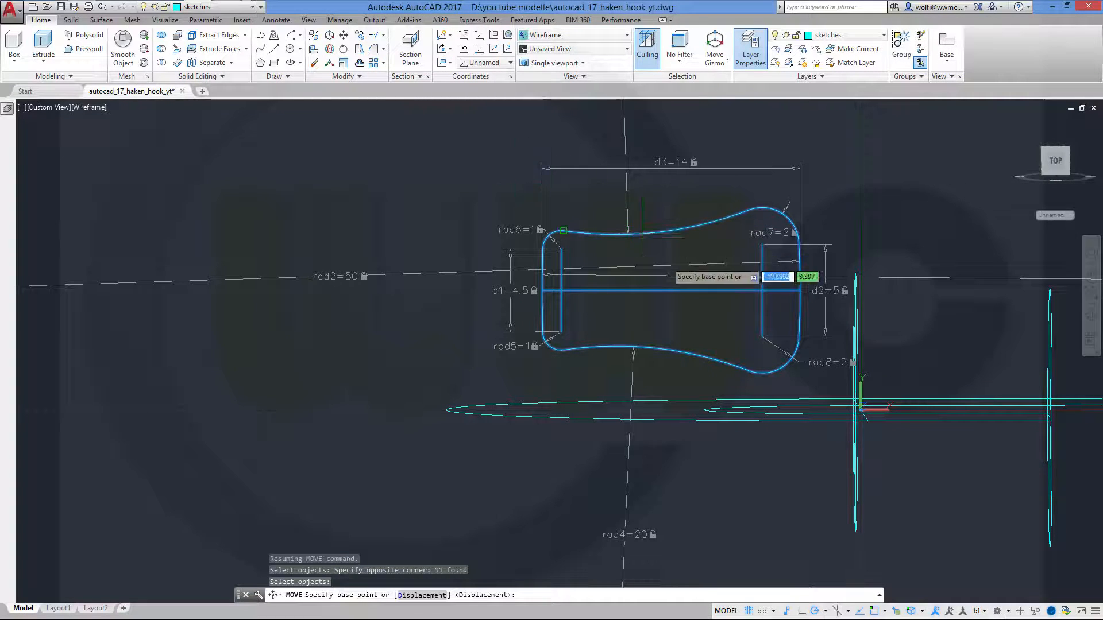
{"action": "scroll", "coordinate": [785, 333], "scroll_direction": "up", "scroll_amount": 2}
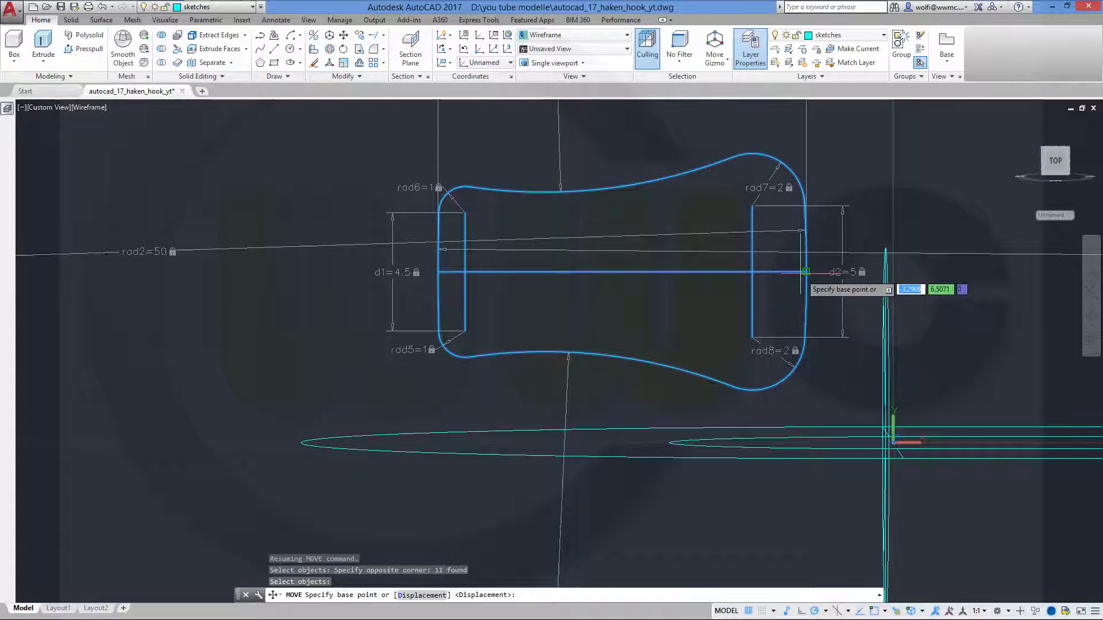
{"action": "left_click", "coordinate": [806, 271]}
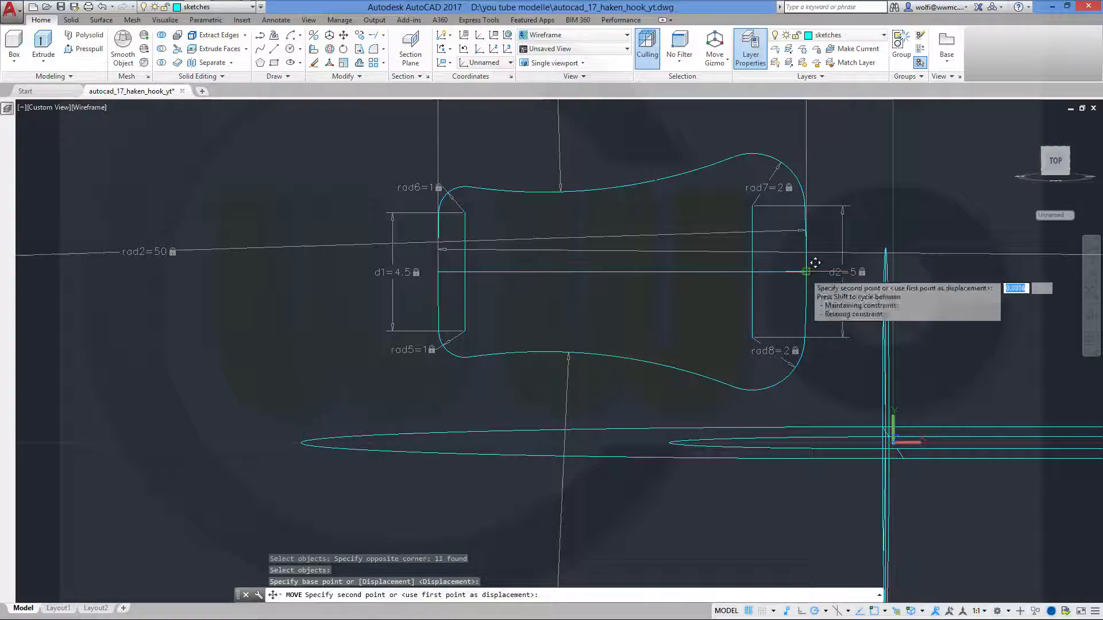
{"action": "middle_click_drag", "start_coordinate": [701, 278], "coordinate": [681, 313], "text": "shift"}
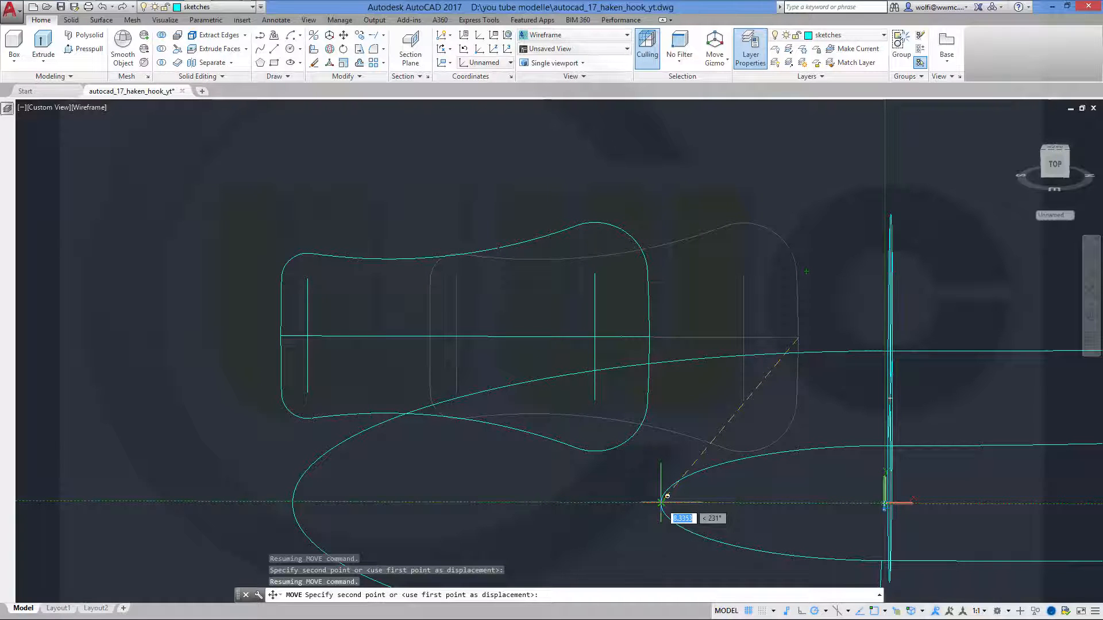
{"action": "left_click", "coordinate": [661, 503]}
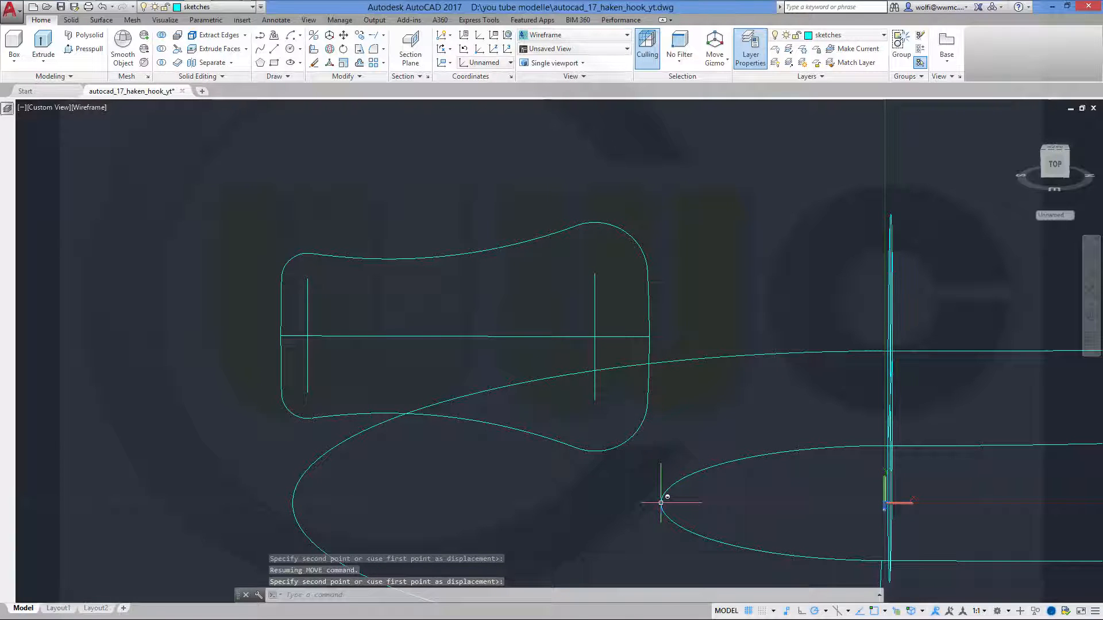
{"action": "middle_click_drag", "start_coordinate": [627, 469], "coordinate": [642, 432], "text": "shift"}
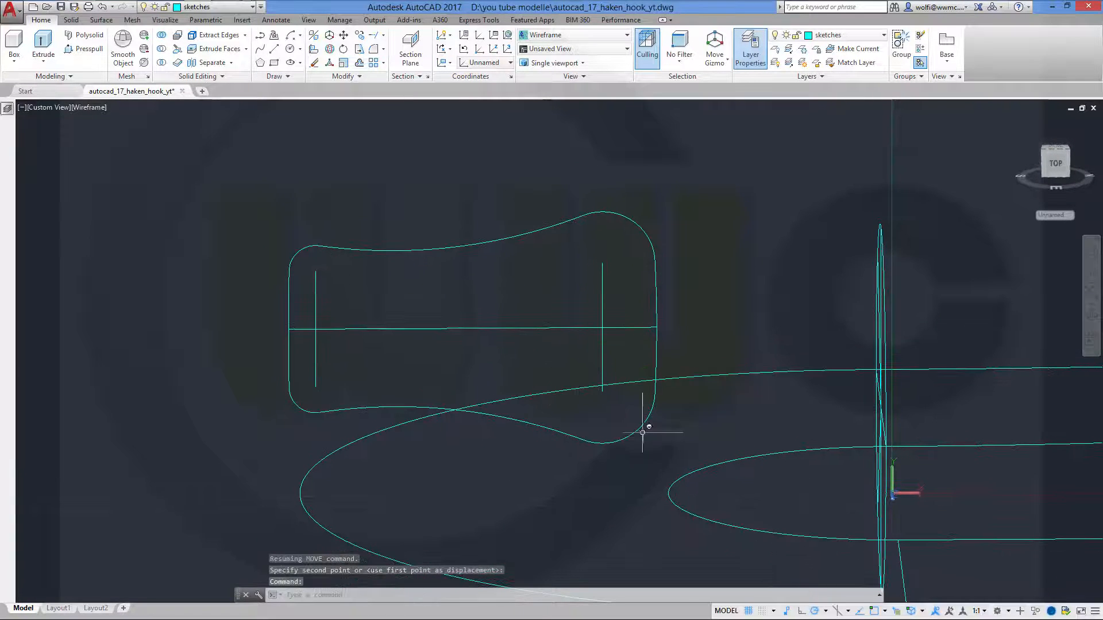
{"action": "left_click", "coordinate": [343, 35]}
{"action": "middle_click_drag", "start_coordinate": [722, 408], "coordinate": [710, 394], "text": "shift"}
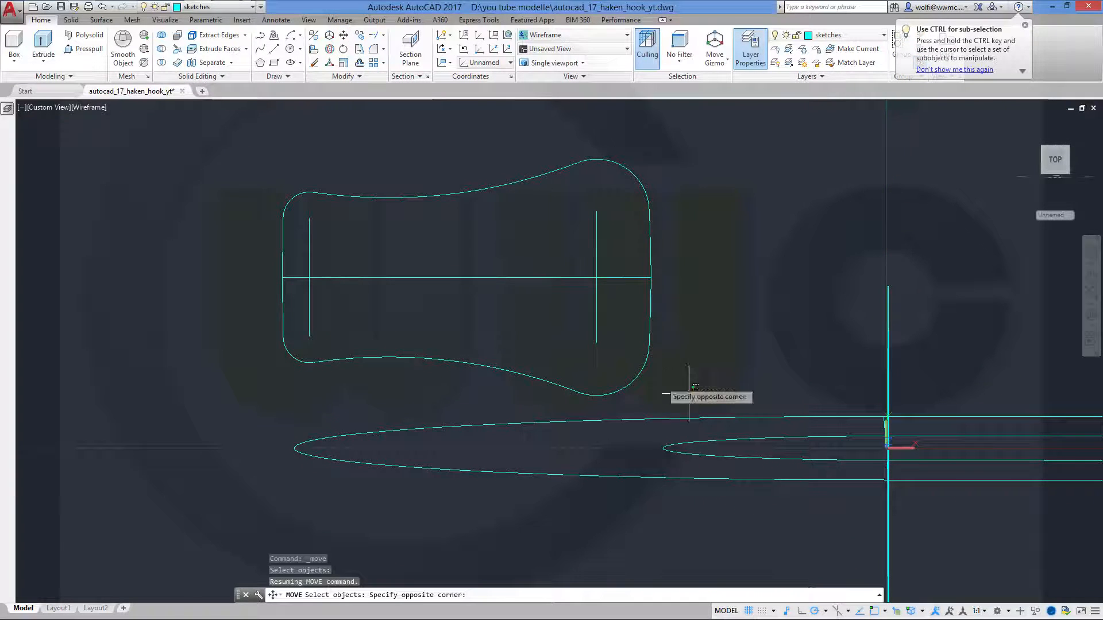
{"action": "left_click", "coordinate": [246, 147]}
{"action": "key", "text": "Return"}
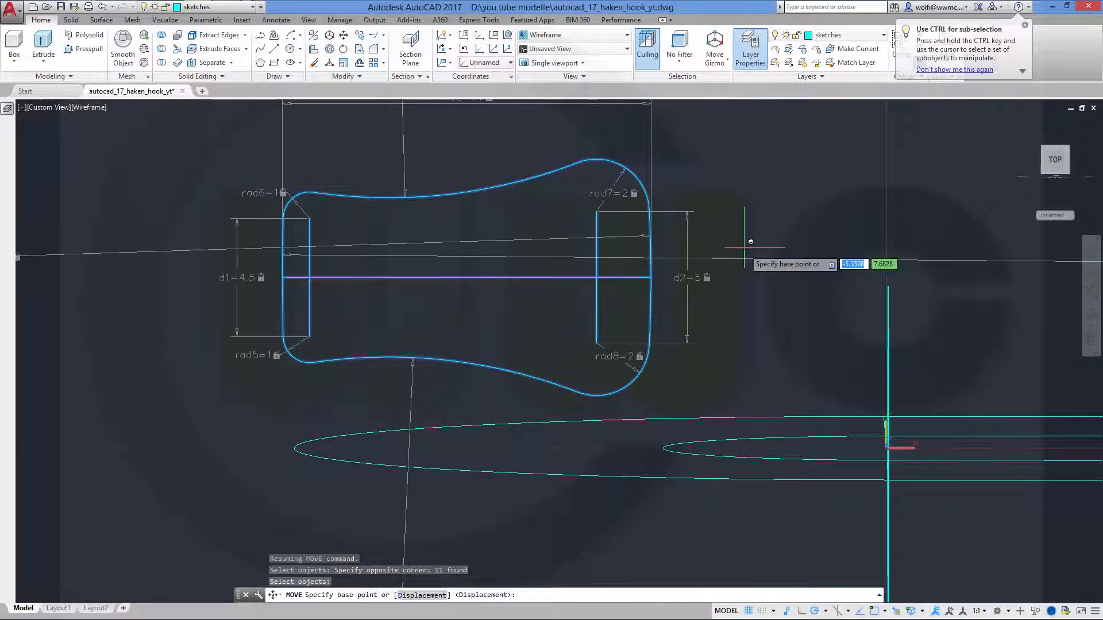
{"action": "left_click", "coordinate": [653, 273]}
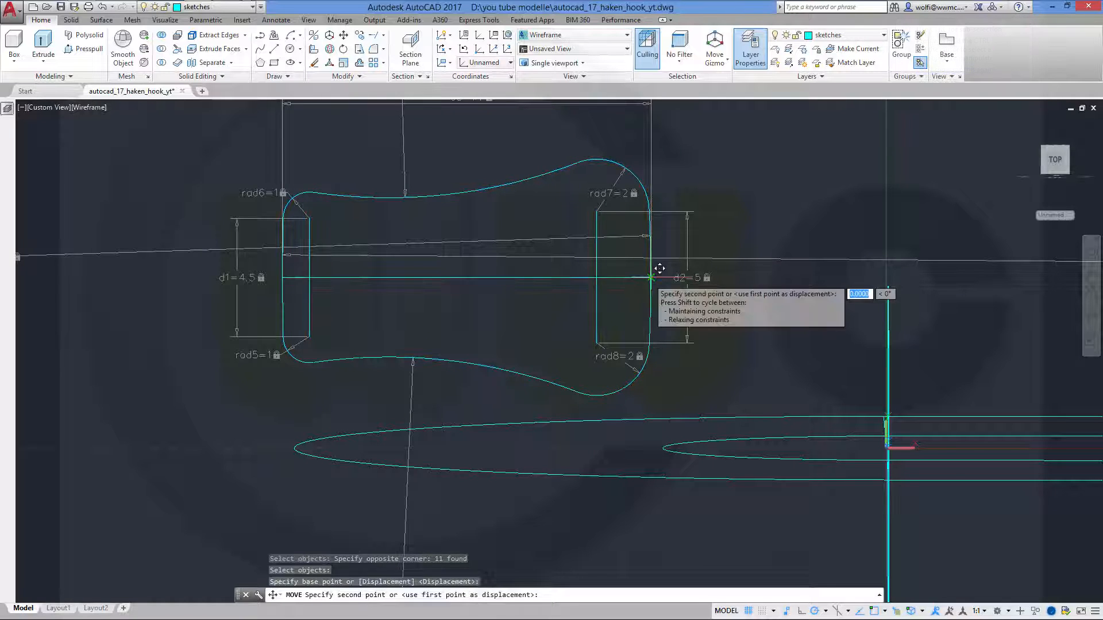
{"action": "key", "text": "F8"}
{"action": "middle_click_drag", "start_coordinate": [631, 399], "coordinate": [630, 448], "text": "shift"}
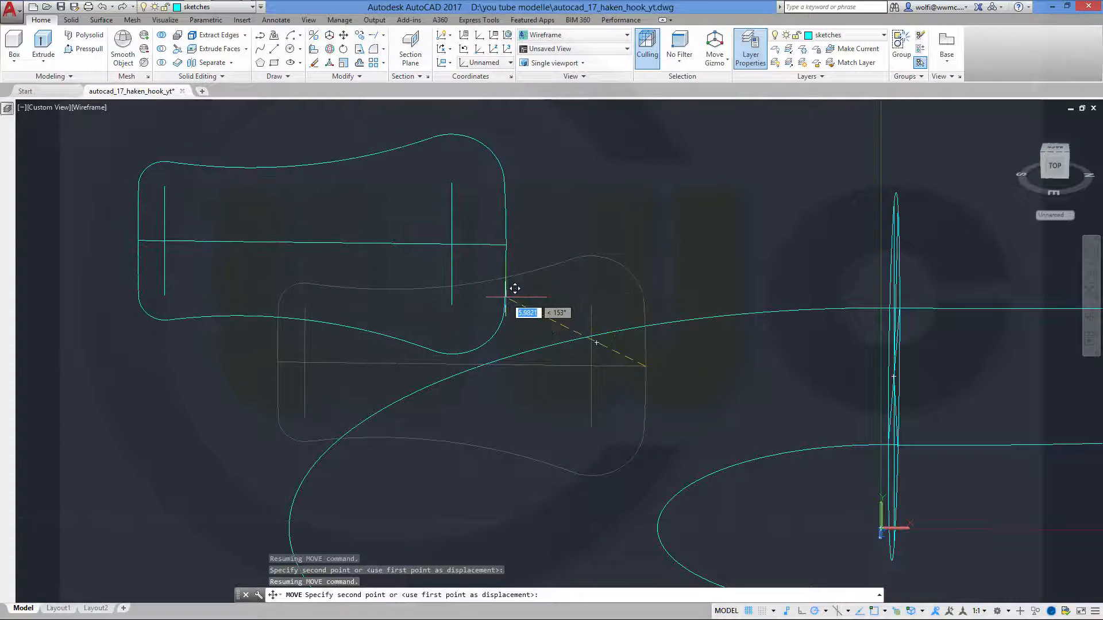
{"action": "key", "text": "Escape"}
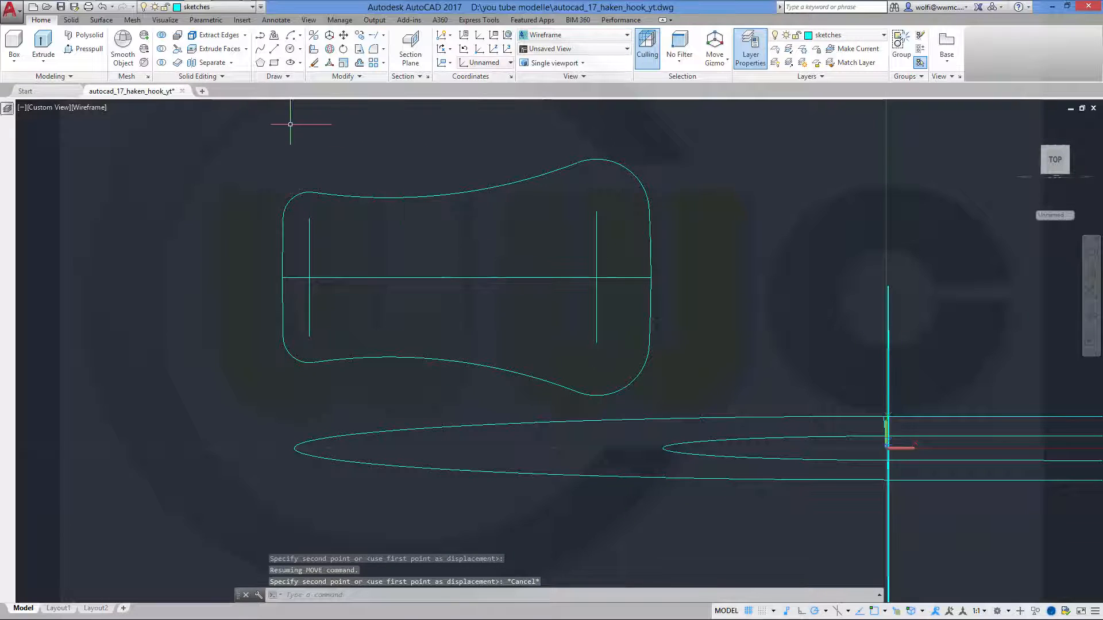
3D Move the whole profile from its center line's right end onto the inner hook curve, aligning it with the bend.
{"action": "left_click", "coordinate": [329, 36]}
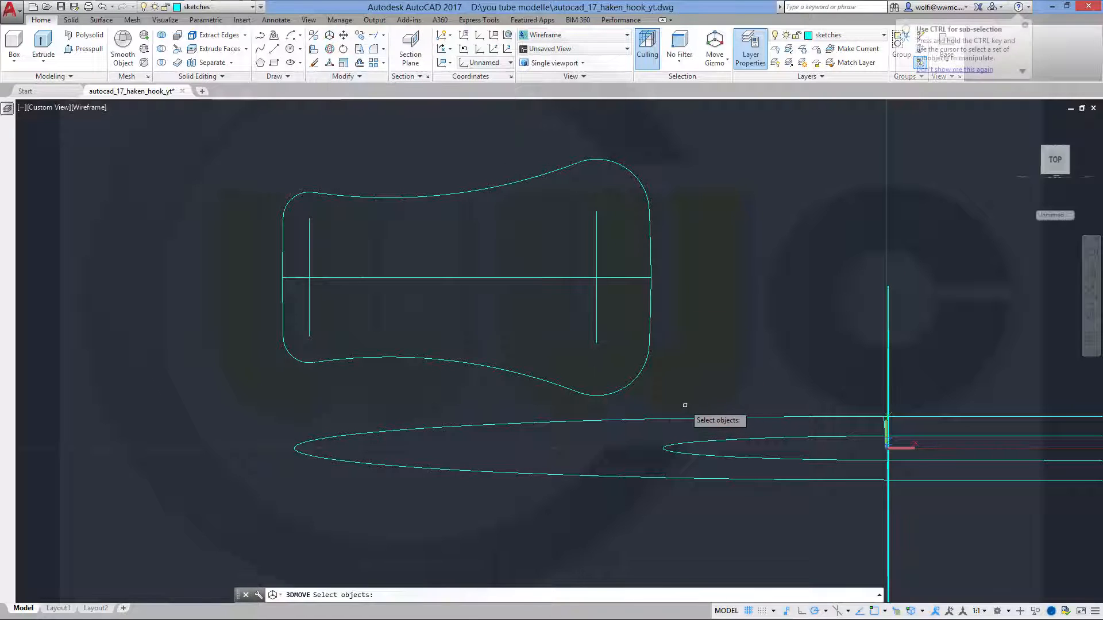
{"action": "left_click", "coordinate": [682, 404]}
{"action": "left_click", "coordinate": [246, 149]}
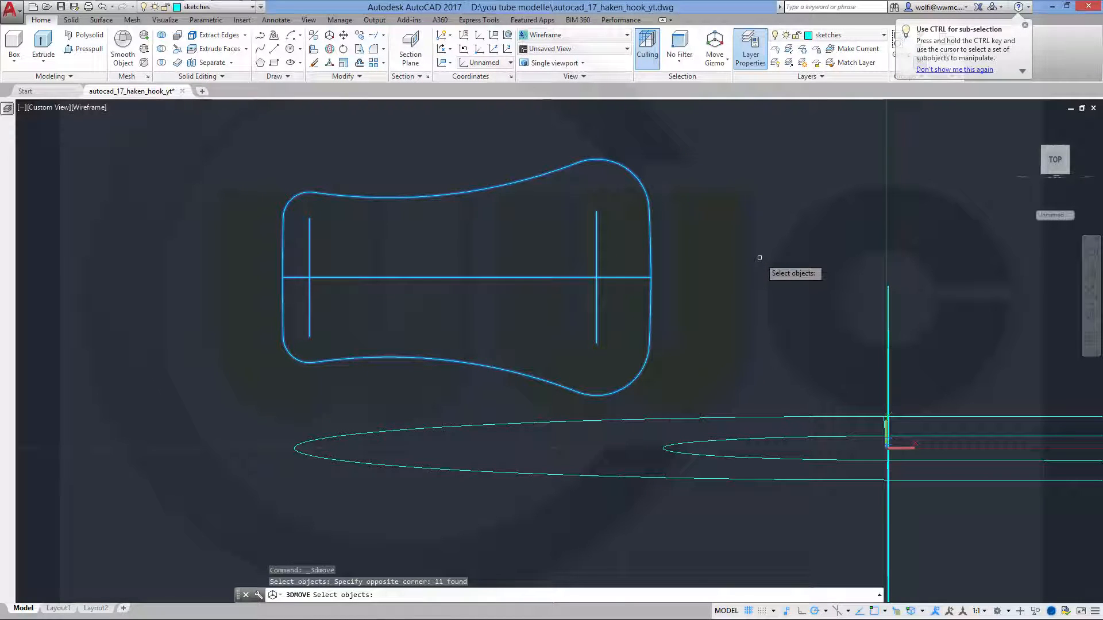
{"action": "key", "text": "Return"}
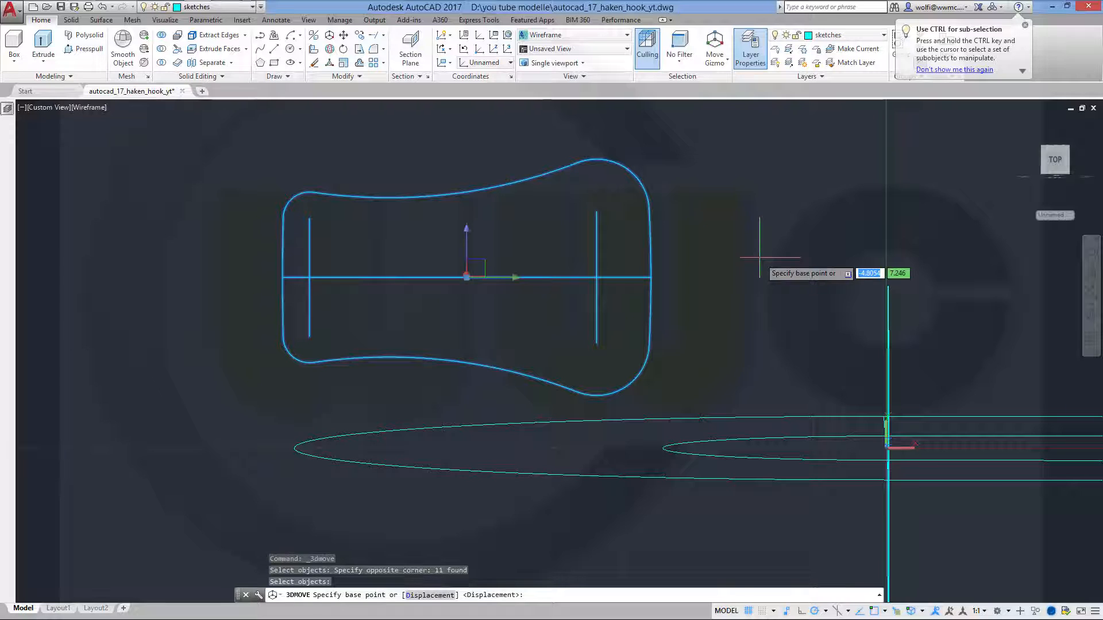
{"action": "left_click", "coordinate": [650, 278]}
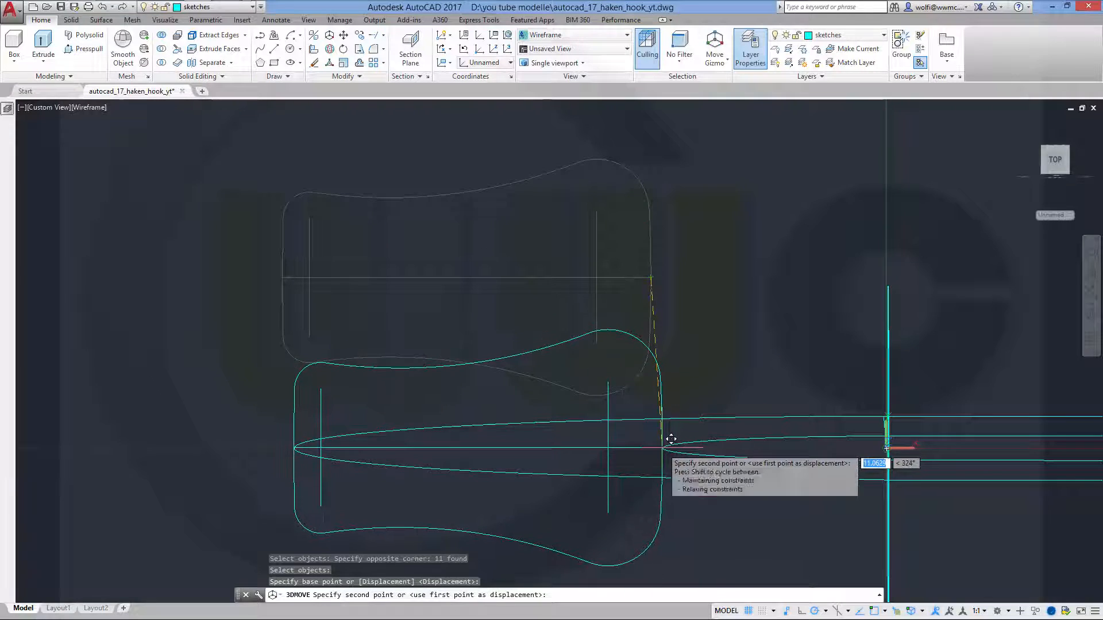
{"action": "scroll", "coordinate": [671, 429], "scroll_direction": "up", "scroll_amount": 2}
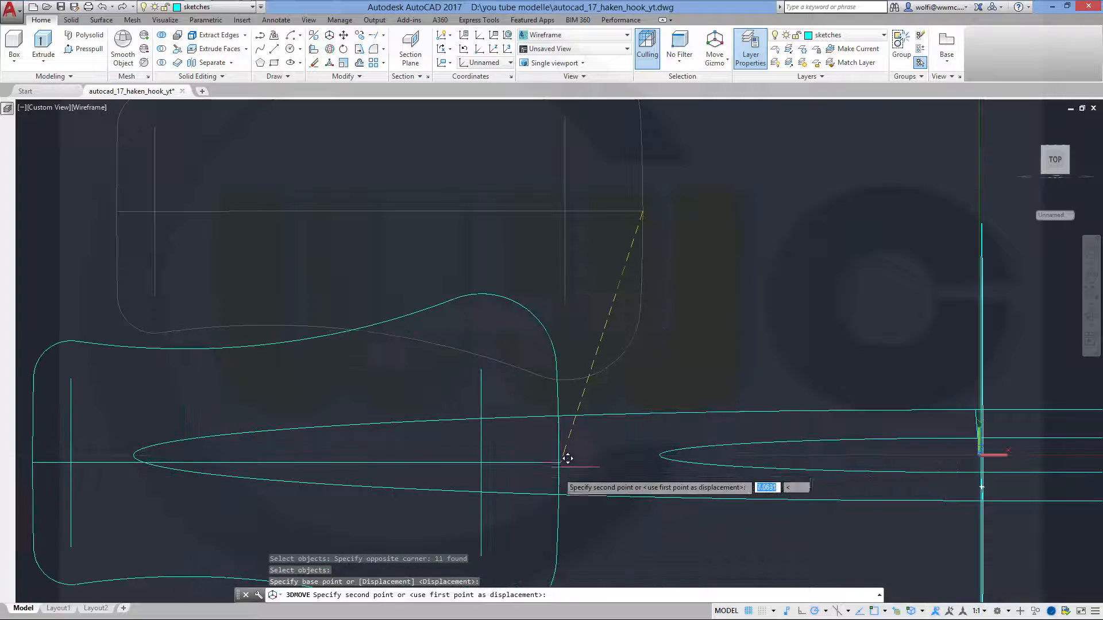
{"action": "middle_click_drag", "start_coordinate": [568, 456], "coordinate": [562, 515], "text": "shift"}
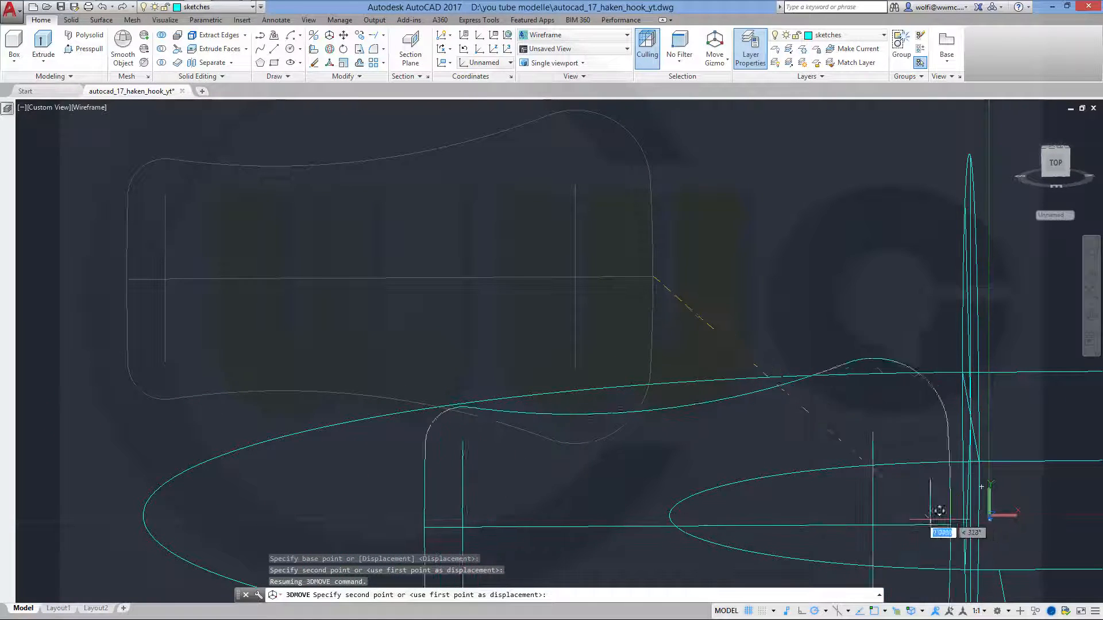
{"action": "middle_click_drag", "start_coordinate": [929, 503], "coordinate": [812, 487], "text": "shift"}
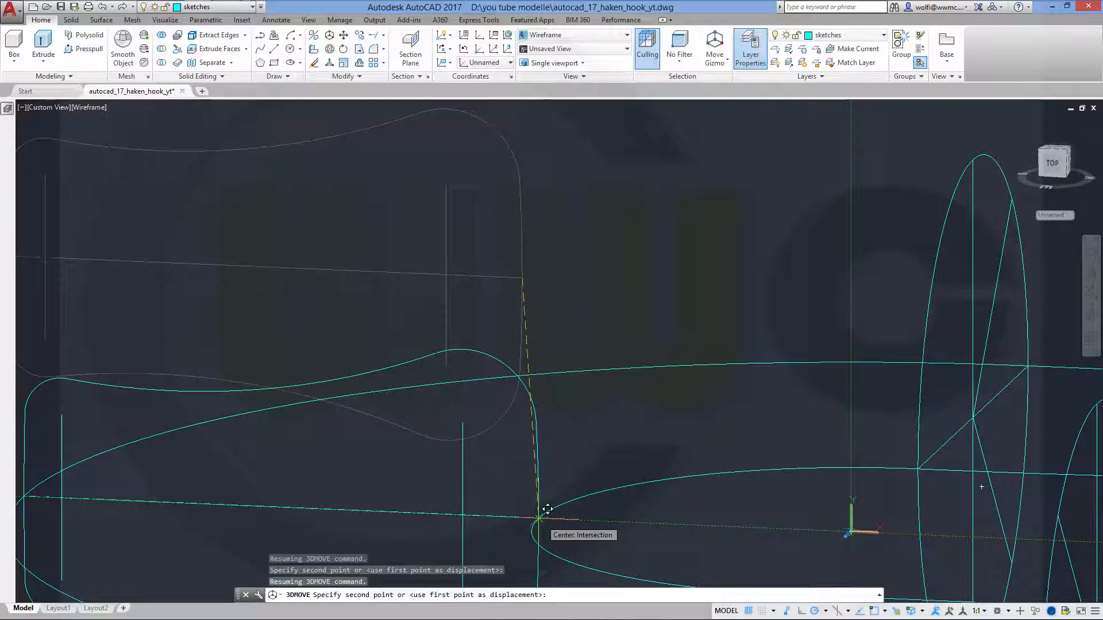
{"action": "left_click", "coordinate": [547, 509]}
Reset the coordinate system from the unnamed UCS to the world coordinate system (WCS).
{"action": "mouse_move", "coordinate": [647, 557]}
{"action": "middle_mouse_down", "text": "shift"}
{"action": "mouse_move", "coordinate": [716, 448]}
{"action": "mouse_move", "coordinate": [707, 580]}
{"action": "mouse_move", "coordinate": [686, 532]}
{"action": "middle_mouse_up", "text": "shift"}
{"action": "scroll", "coordinate": [693, 534], "scroll_direction": "up", "scroll_amount": 1}
{"action": "scroll", "coordinate": [699, 539], "scroll_direction": "down", "scroll_amount": 8}
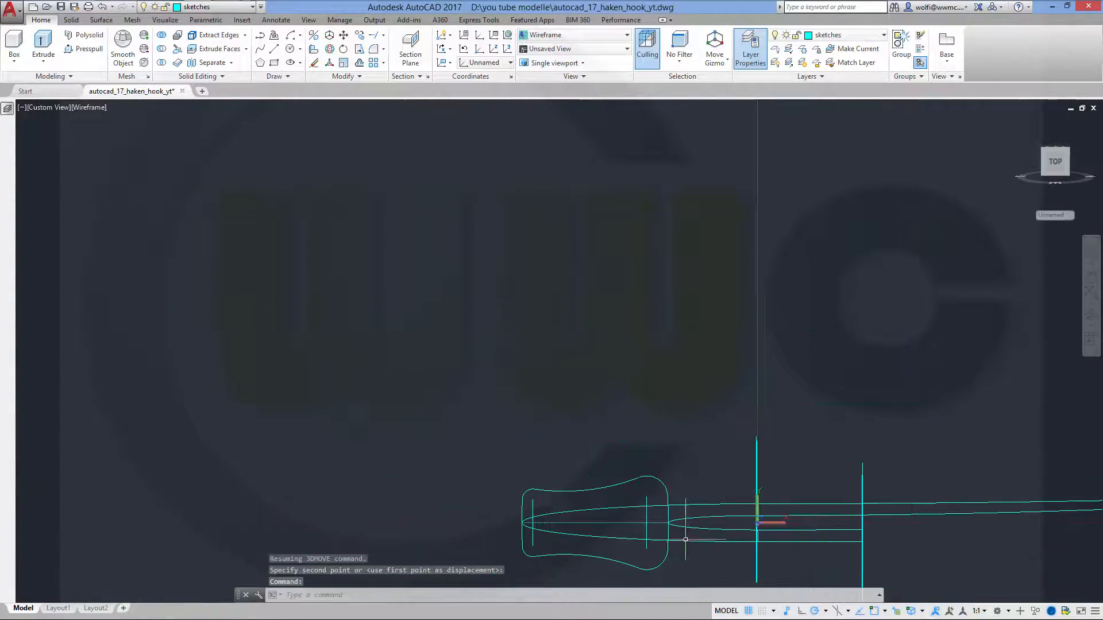
{"action": "mouse_move", "coordinate": [607, 548]}
{"action": "middle_mouse_down", "text": "shift"}
{"action": "mouse_move", "coordinate": [639, 527]}
{"action": "mouse_move", "coordinate": [736, 574]}
{"action": "mouse_move", "coordinate": [741, 551]}
{"action": "mouse_move", "coordinate": [758, 557]}
{"action": "middle_mouse_up", "text": "shift"}
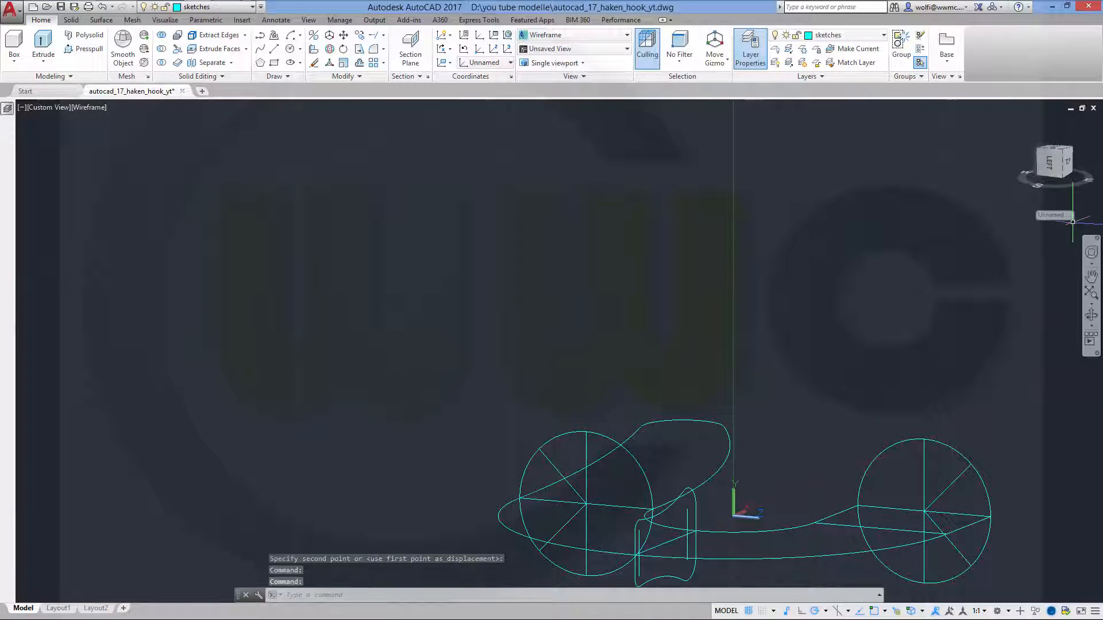
{"action": "left_click", "coordinate": [1067, 215]}
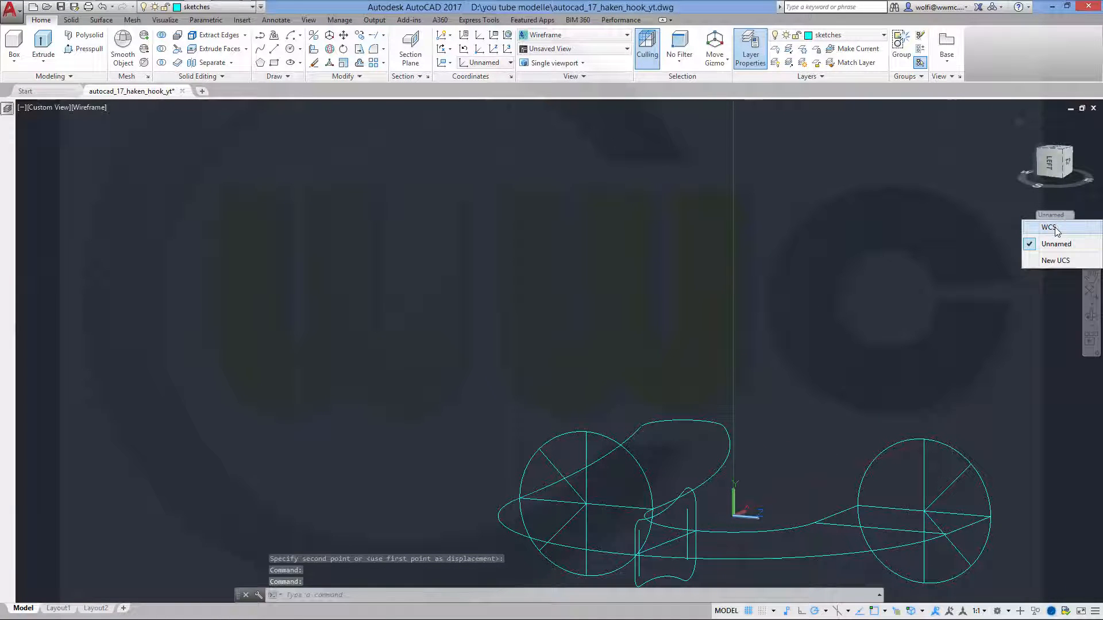
{"action": "left_click", "coordinate": [1054, 227]}
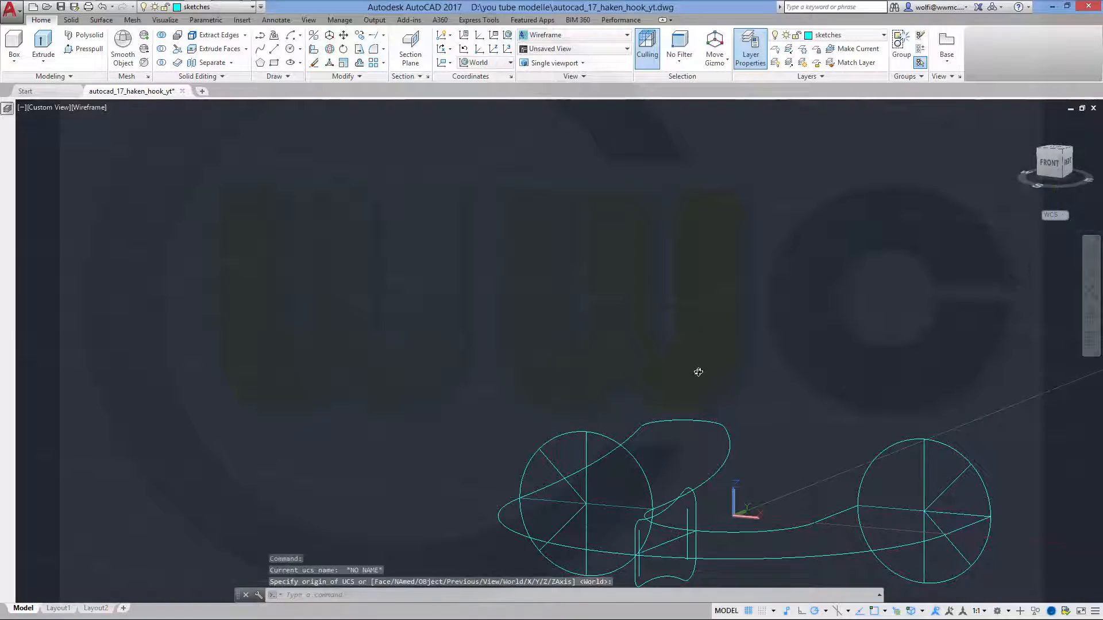
{"action": "middle_click_drag", "start_coordinate": [696, 369], "coordinate": [553, 411], "text": "shift"}
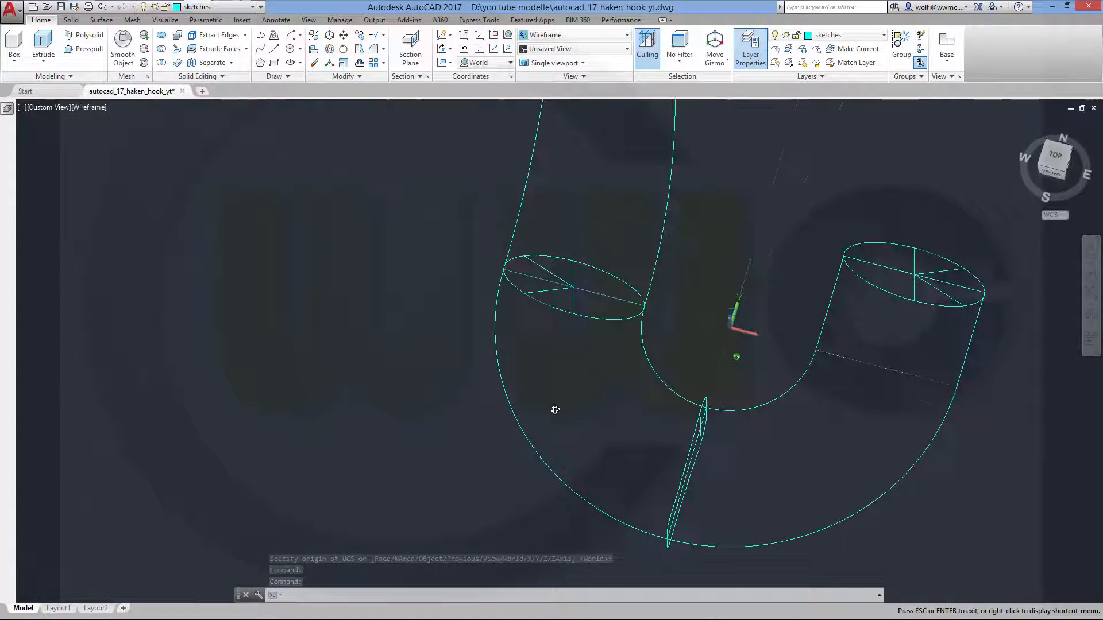
Make the curves layer the current layer.
{"action": "left_click", "coordinate": [251, 7]}
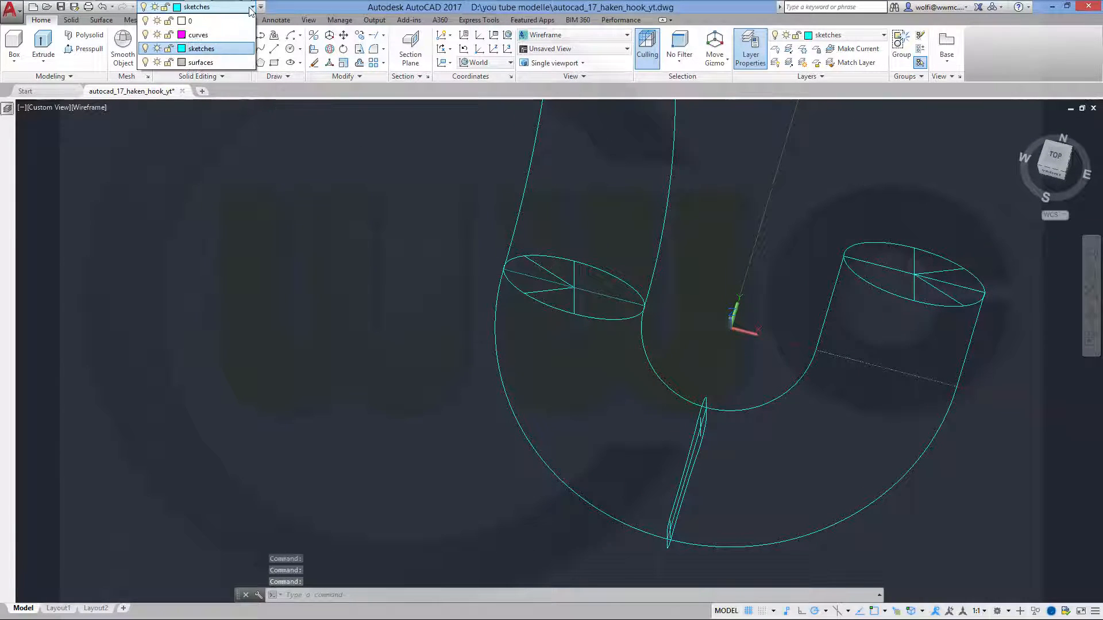
{"action": "left_click", "coordinate": [219, 35]}
{"action": "mouse_move", "coordinate": [278, 218]}
{"action": "middle_mouse_down", "text": "shift"}
{"action": "mouse_move", "coordinate": [278, 276]}
{"action": "mouse_move", "coordinate": [320, 250]}
{"action": "mouse_move", "coordinate": [287, 212]}
{"action": "middle_mouse_up", "text": "shift"}
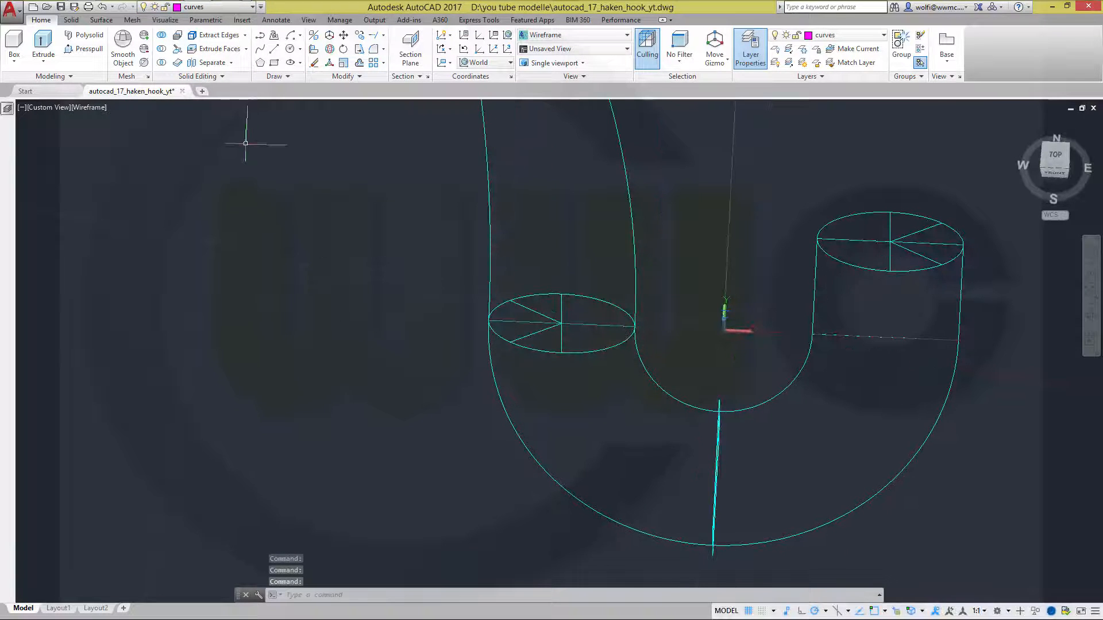
Draw a fit-point spline from the shank circle's upper quadrant through the bend profile's upper endpoint to the tip circle's upper quadrant.
{"action": "left_click", "coordinate": [259, 51]}
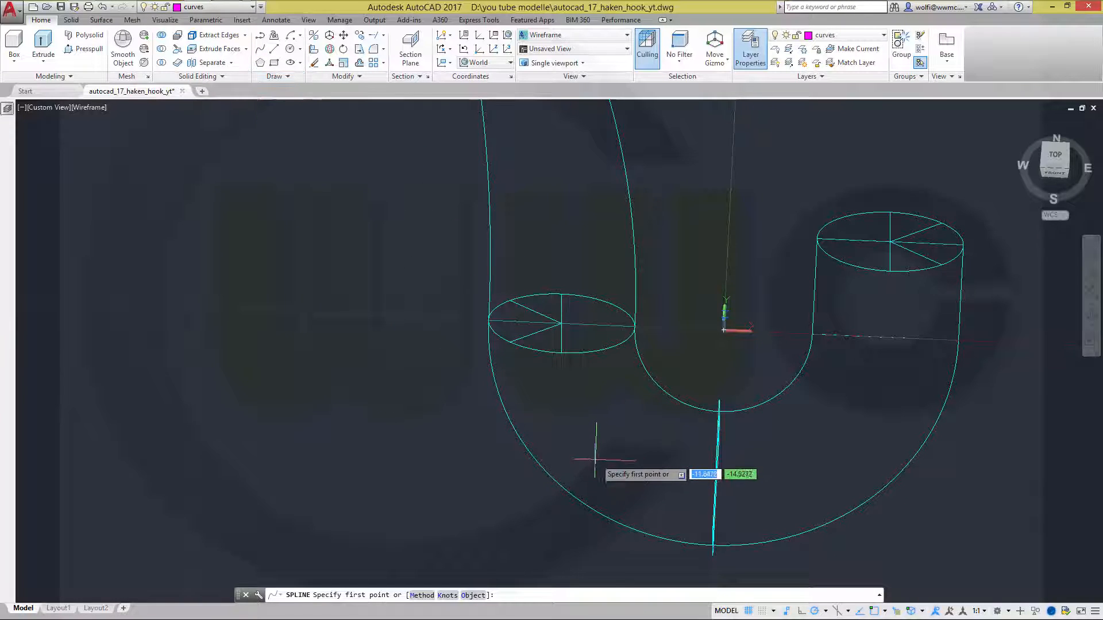
{"action": "middle_click_drag", "start_coordinate": [598, 454], "coordinate": [549, 424], "text": "shift"}
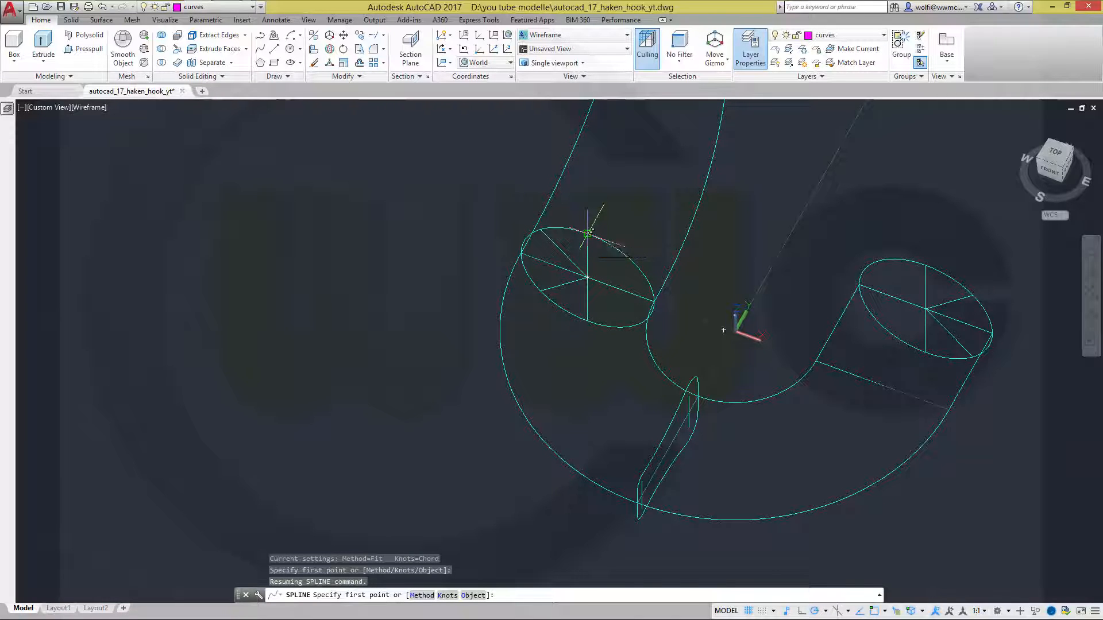
{"action": "left_click", "coordinate": [587, 232]}
{"action": "scroll", "coordinate": [692, 382], "scroll_direction": "up", "scroll_amount": 3}
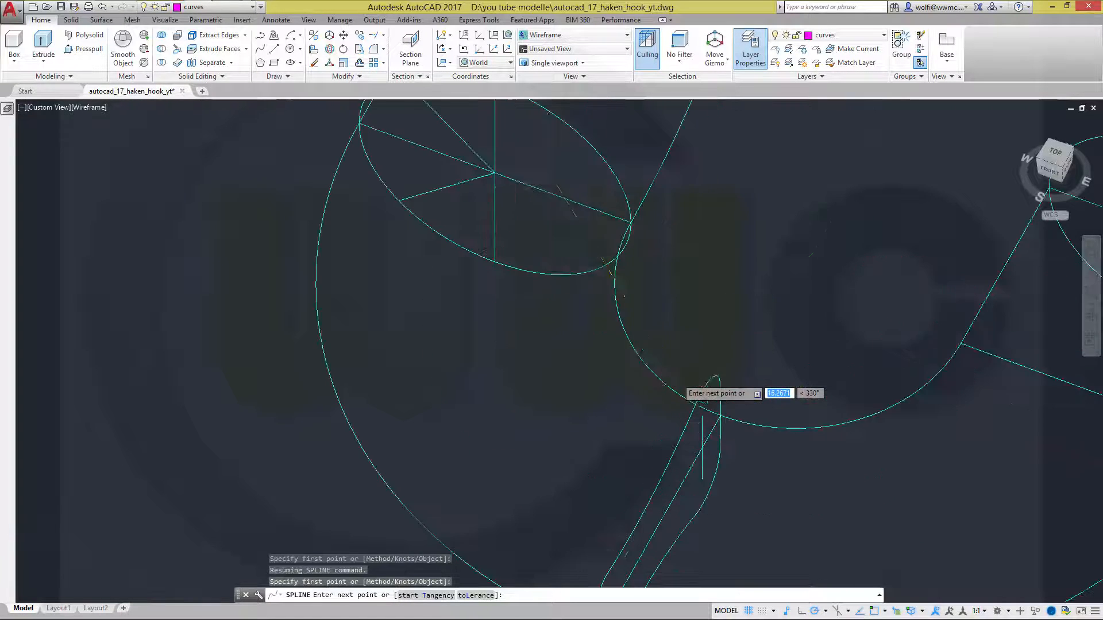
{"action": "scroll", "coordinate": [699, 397], "scroll_direction": "up", "scroll_amount": 2}
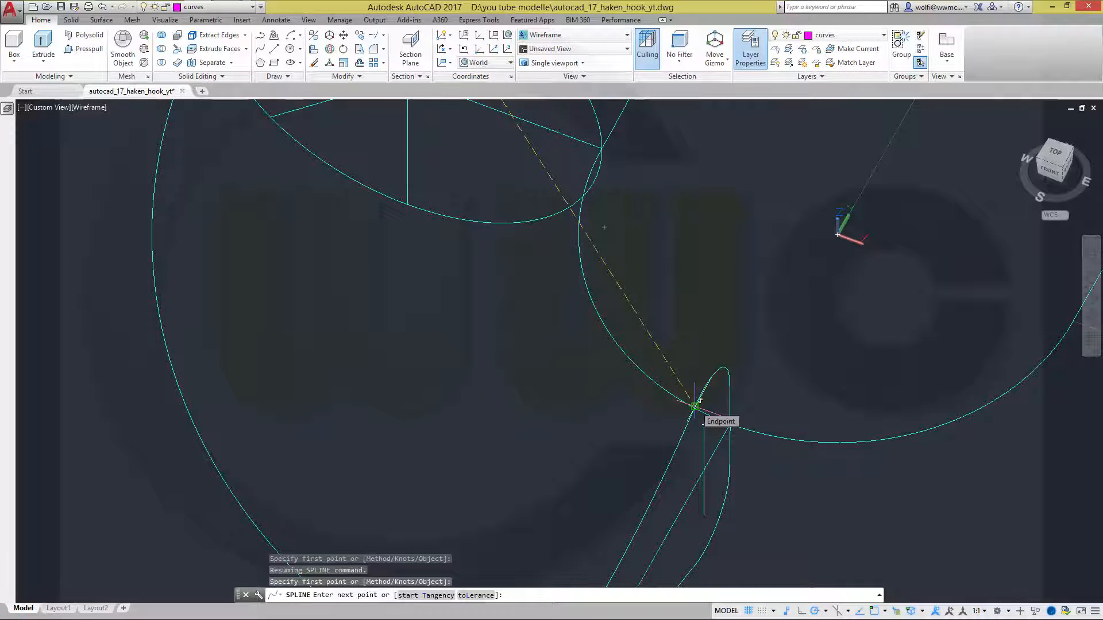
{"action": "left_click", "coordinate": [696, 406]}
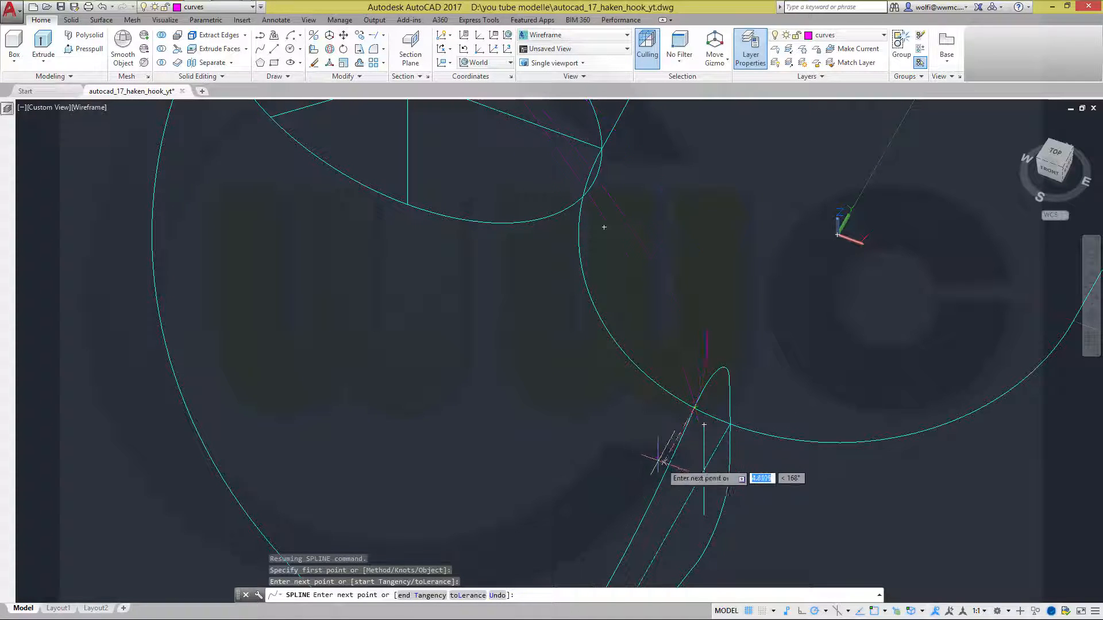
{"action": "mouse_move", "coordinate": [804, 491]}
{"action": "middle_mouse_down"}
{"action": "mouse_move", "coordinate": [725, 504]}
{"action": "mouse_move", "coordinate": [379, 511]}
{"action": "mouse_move", "coordinate": [349, 608]}
{"action": "middle_mouse_up"}
{"action": "middle_click_drag", "start_coordinate": [514, 407], "coordinate": [549, 256], "text": "shift"}
{"action": "scroll", "coordinate": [548, 425], "scroll_direction": "down", "scroll_amount": 2}
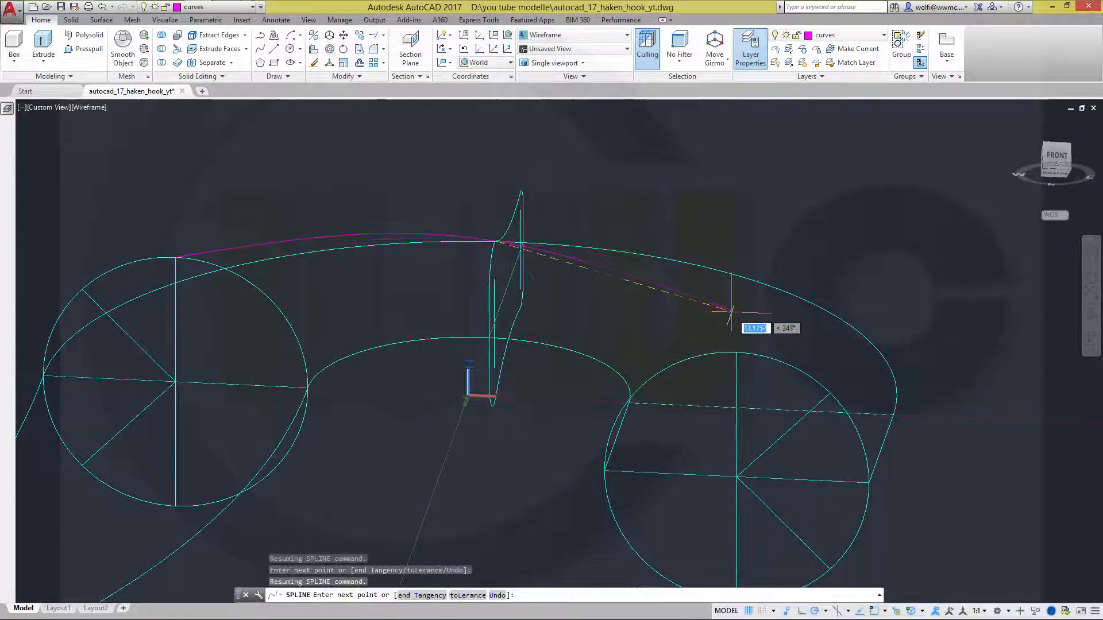
{"action": "left_click", "coordinate": [736, 352]}
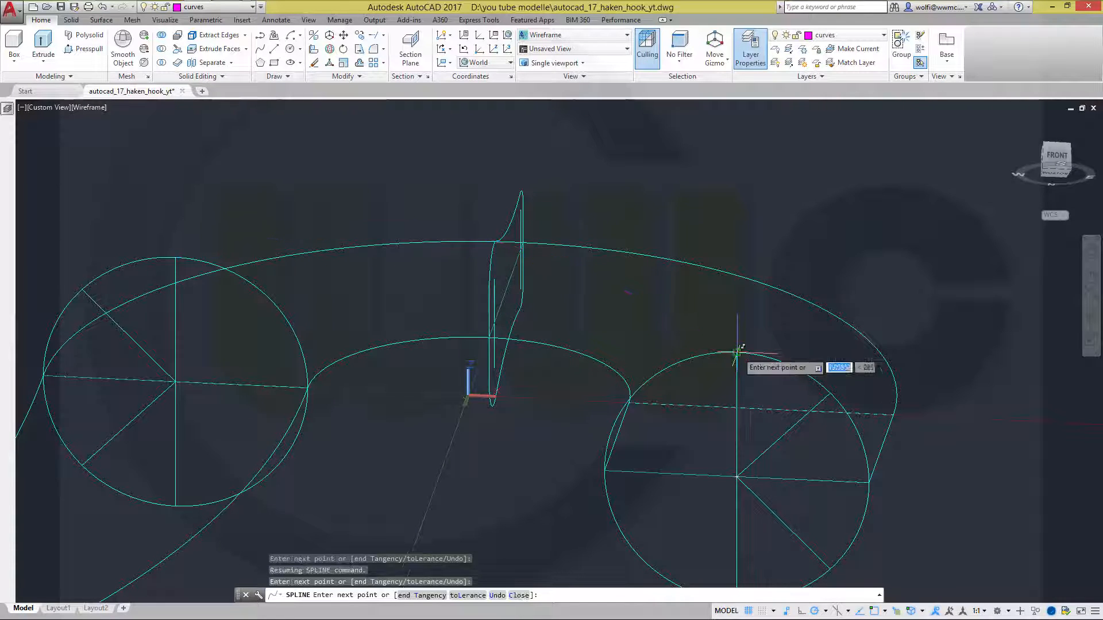
{"action": "right_click", "coordinate": [739, 352]}
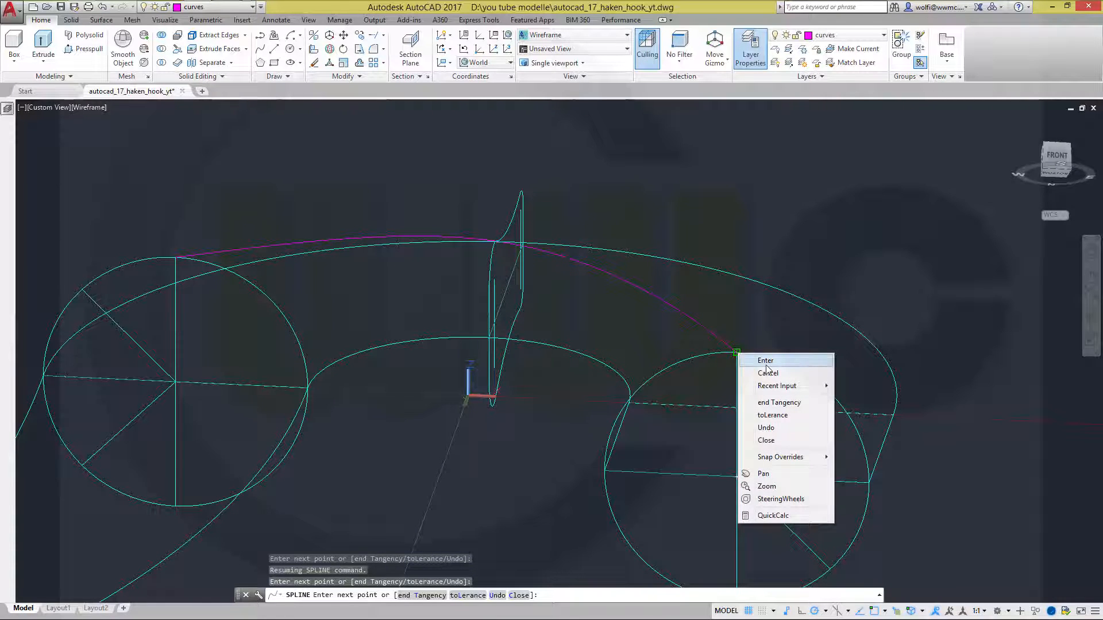
{"action": "left_click", "coordinate": [767, 362]}
Try setting the new spline's tangent direction at its tip-circle end along +Z.
{"action": "middle_click_drag", "start_coordinate": [499, 370], "coordinate": [491, 437], "text": "shift"}
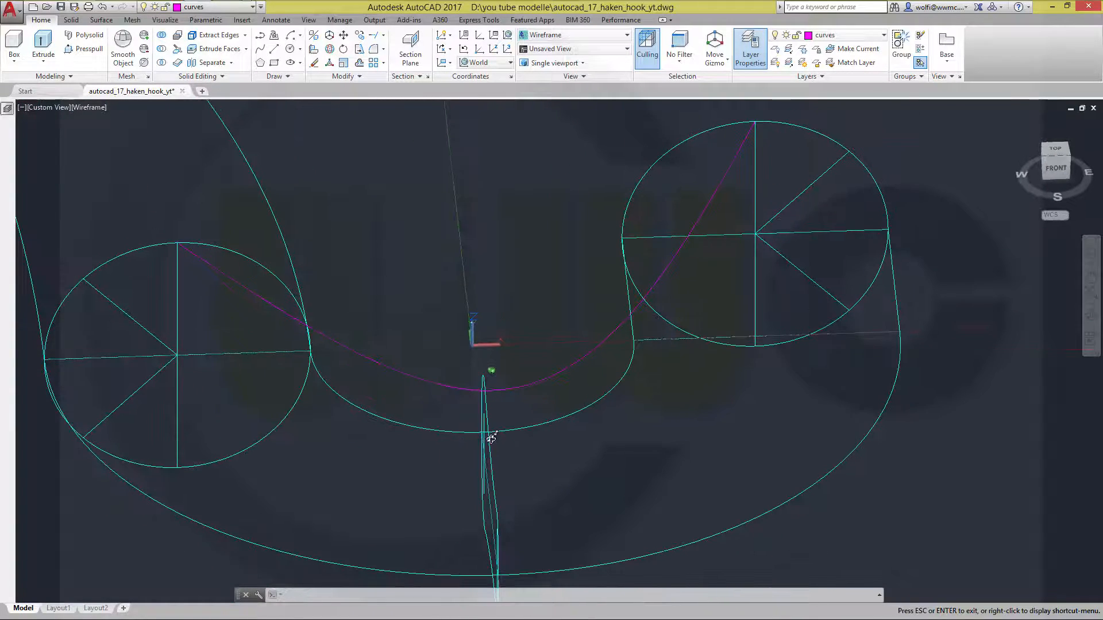
{"action": "left_click", "coordinate": [728, 165]}
{"action": "middle_click_drag", "start_coordinate": [681, 214], "coordinate": [600, 364]}
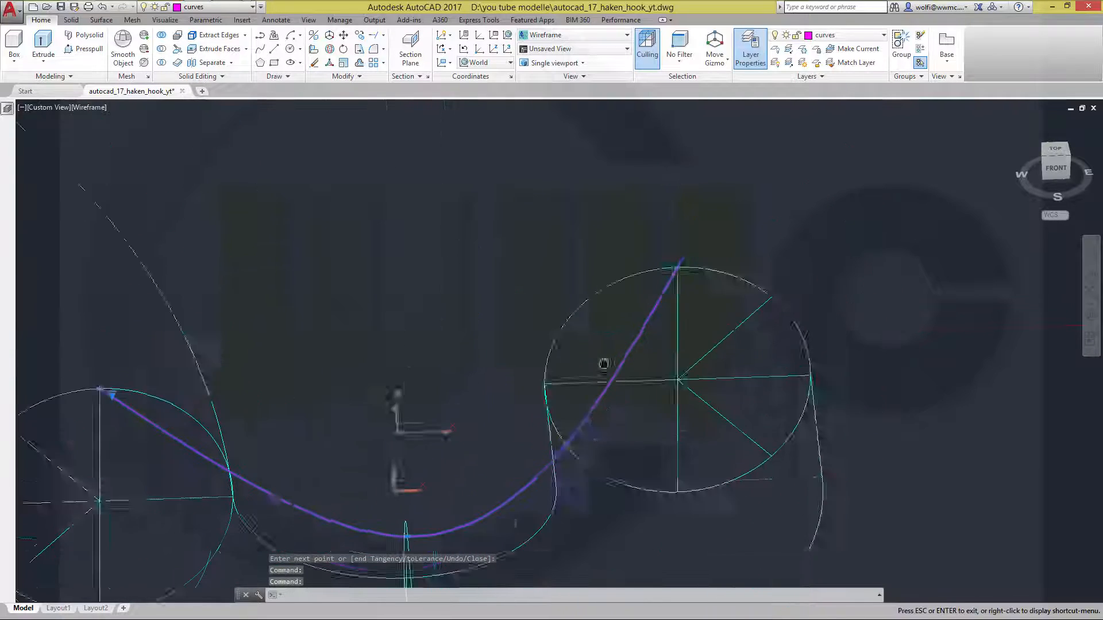
{"action": "mouse_move", "coordinate": [656, 301]}
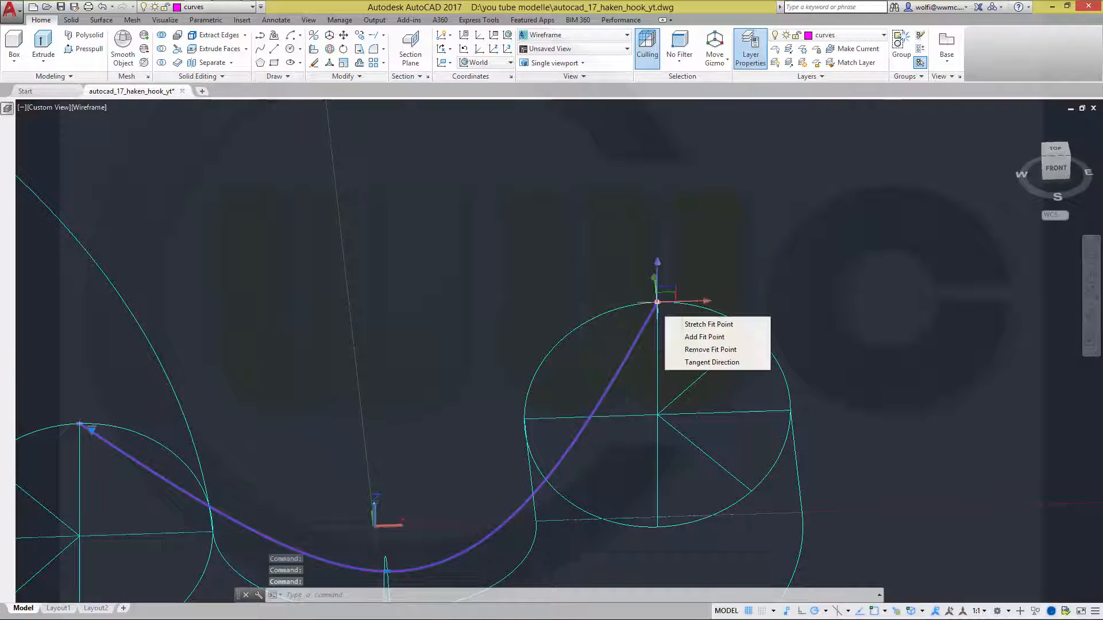
{"action": "left_click", "coordinate": [705, 362]}
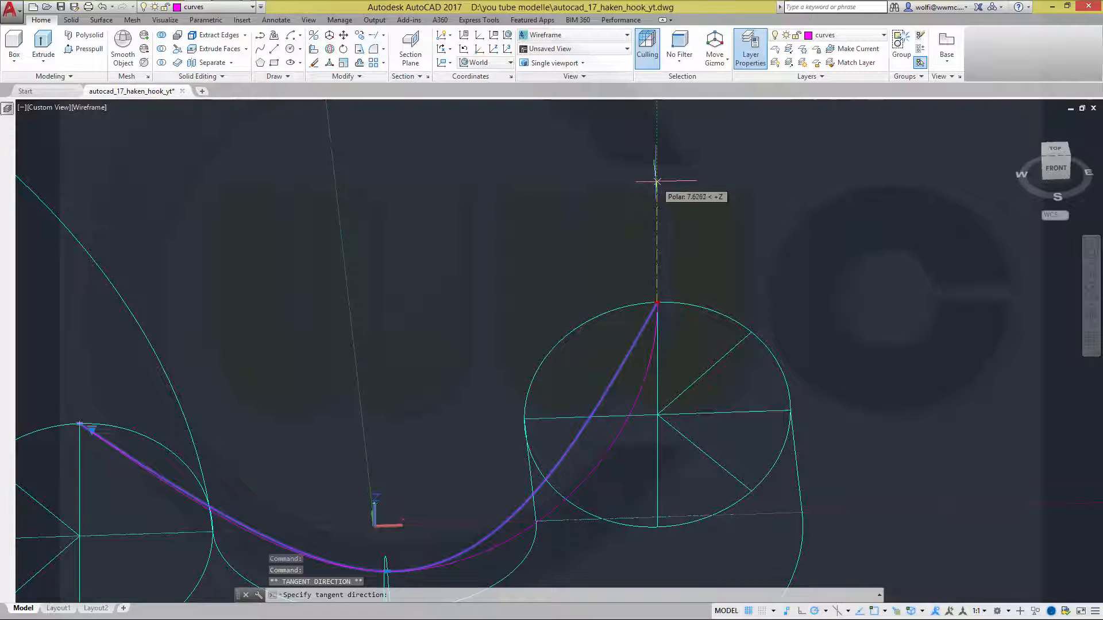
{"action": "left_click", "coordinate": [666, 196]}
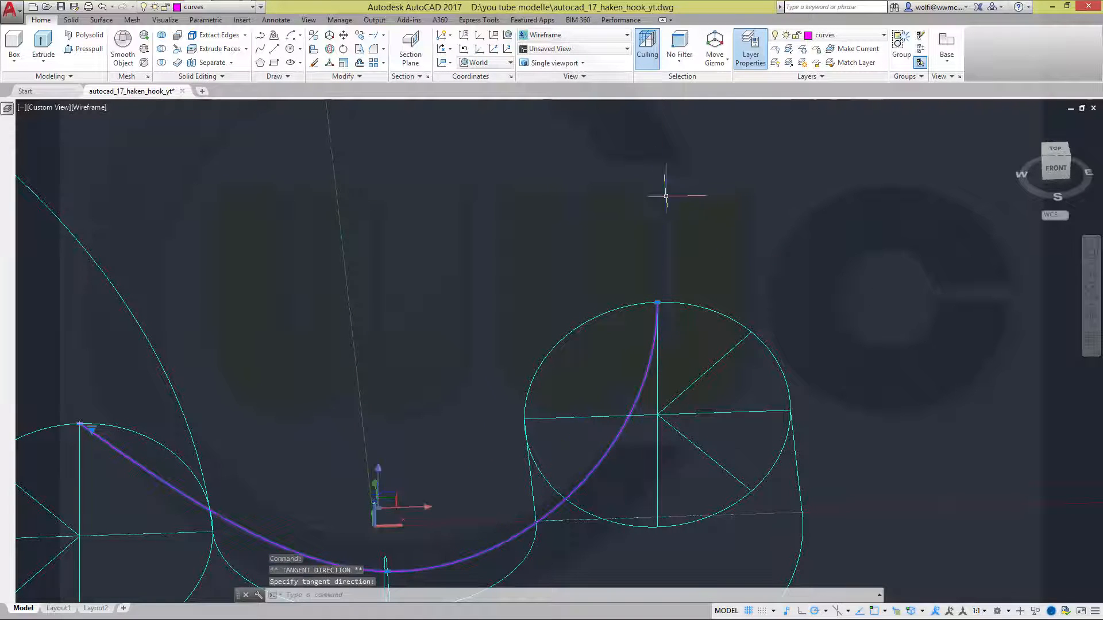
Try setting the same spline's tangent direction at its shank-circle end along +Z.
{"action": "middle_click_drag", "start_coordinate": [523, 343], "coordinate": [843, 274]}
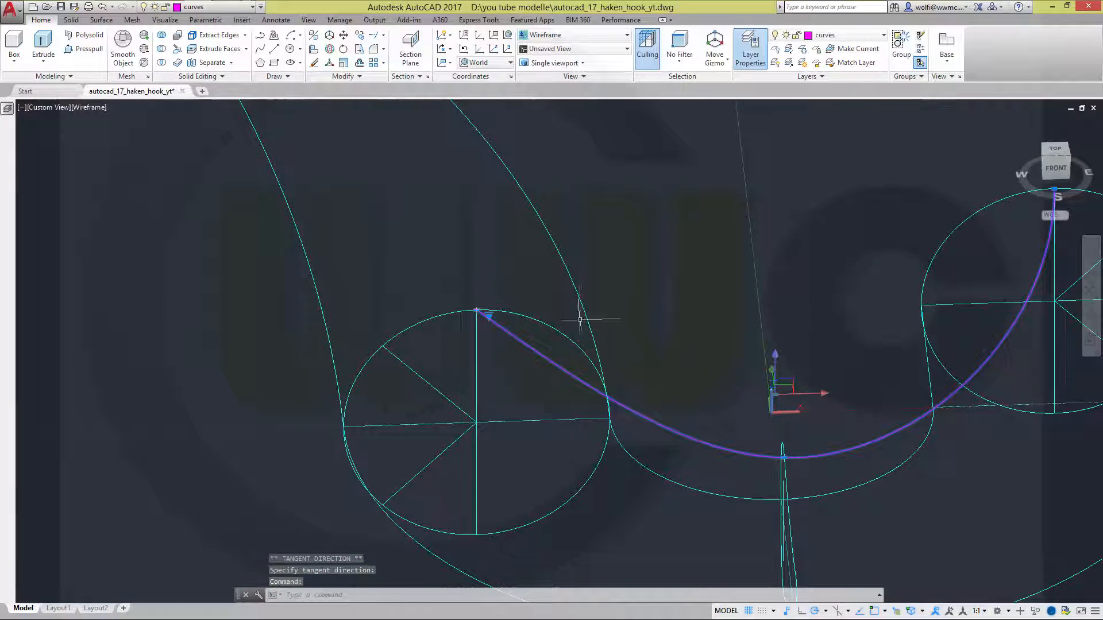
{"action": "scroll", "coordinate": [450, 320], "scroll_direction": "up", "scroll_amount": 5}
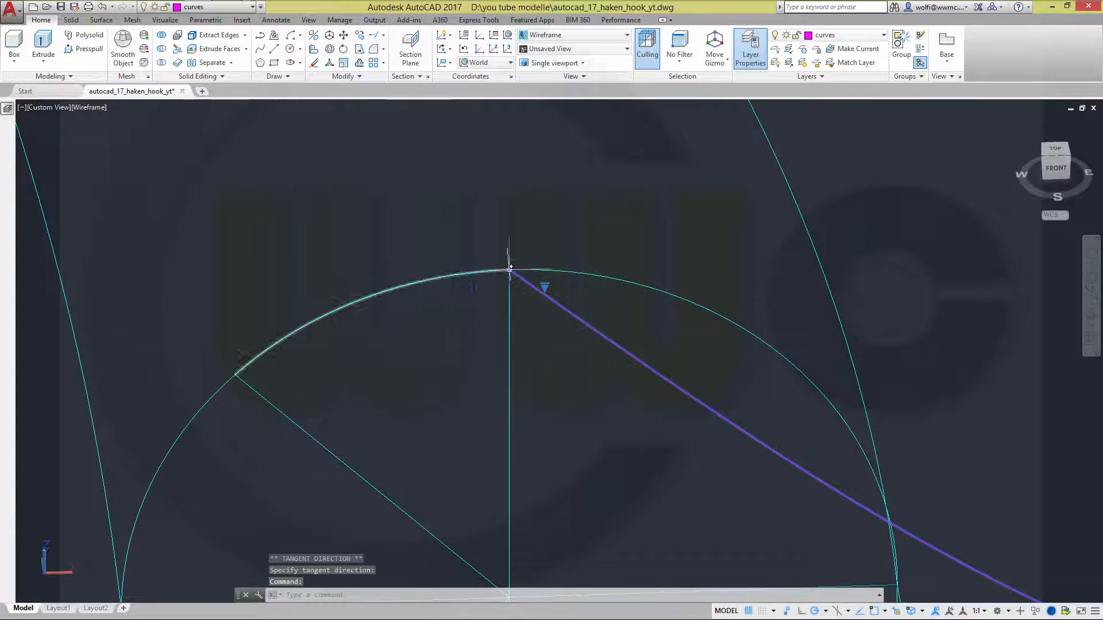
{"action": "mouse_move", "coordinate": [510, 268]}
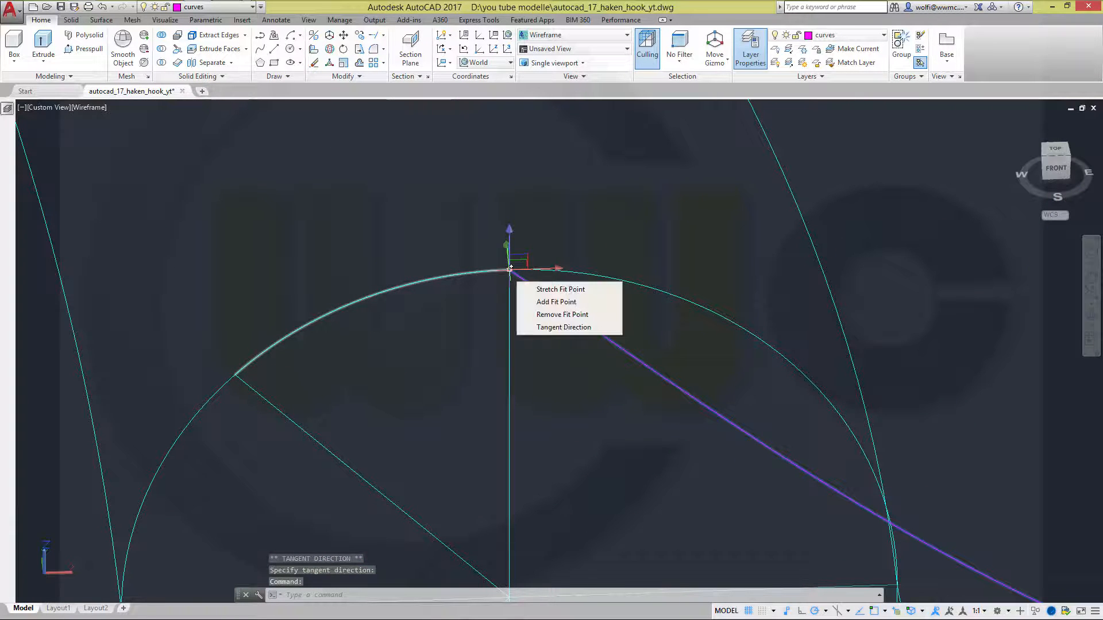
{"action": "left_click", "coordinate": [564, 328]}
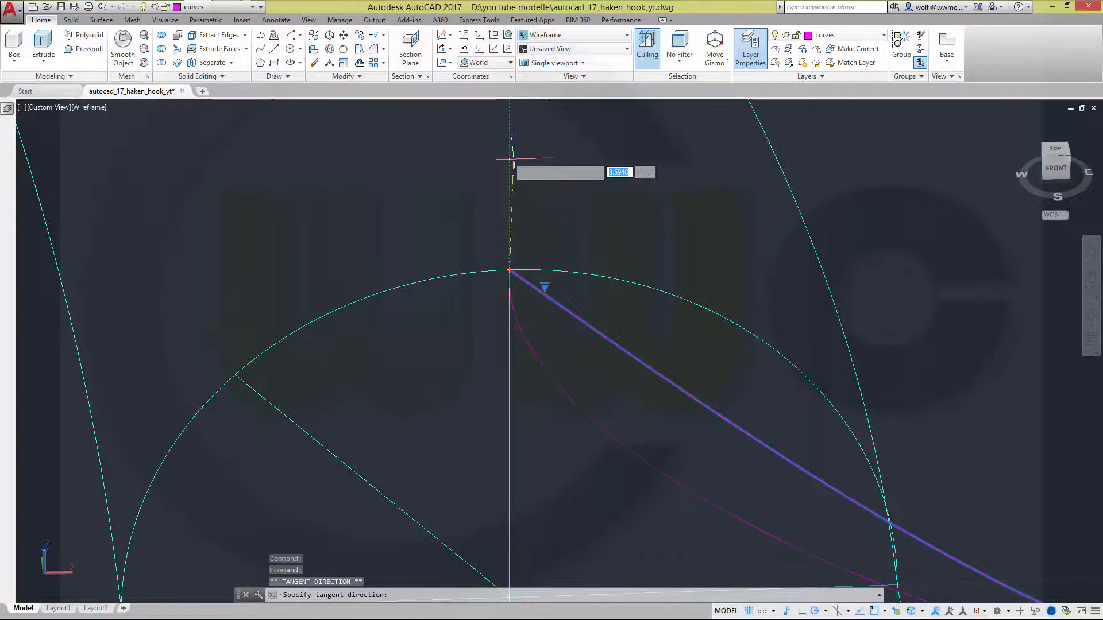
{"action": "left_click", "coordinate": [509, 152]}
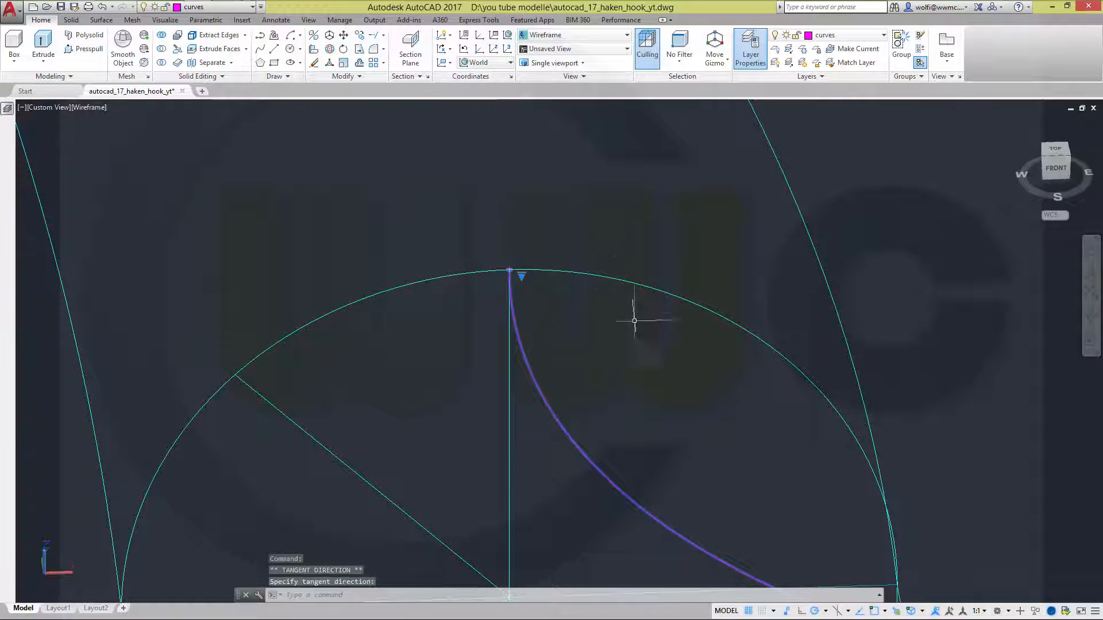
Set the spline's tangent direction at its shank-circle end to 90°, along the Y axis and perpendicular to the circle.
{"action": "scroll", "coordinate": [635, 320], "scroll_direction": "up", "scroll_amount": 2}
{"action": "scroll", "coordinate": [639, 328], "scroll_direction": "down", "scroll_amount": 6}
{"action": "middle_click_drag", "start_coordinate": [767, 377], "coordinate": [772, 321], "text": "shift"}
{"action": "mouse_move", "coordinate": [705, 324]}
{"action": "middle_mouse_down", "text": "shift"}
{"action": "mouse_move", "coordinate": [689, 340]}
{"action": "mouse_move", "coordinate": [716, 321]}
{"action": "middle_mouse_up", "text": "shift"}
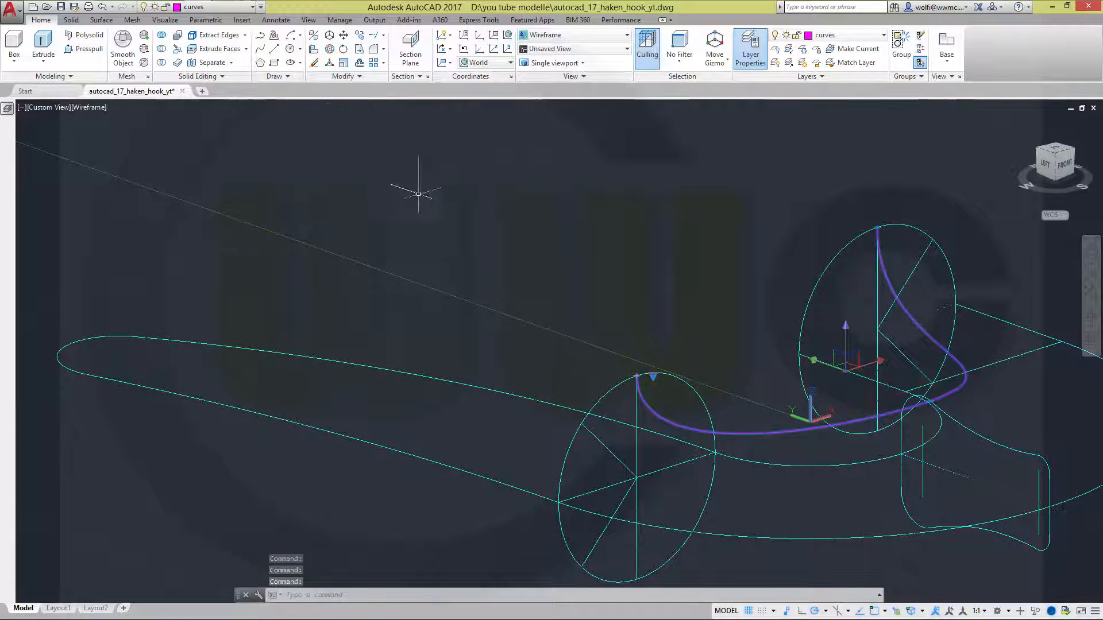
{"action": "middle_click_drag", "start_coordinate": [418, 193], "coordinate": [464, 433], "text": "shift"}
{"action": "middle_click_drag", "start_coordinate": [624, 393], "coordinate": [576, 426], "text": "shift"}
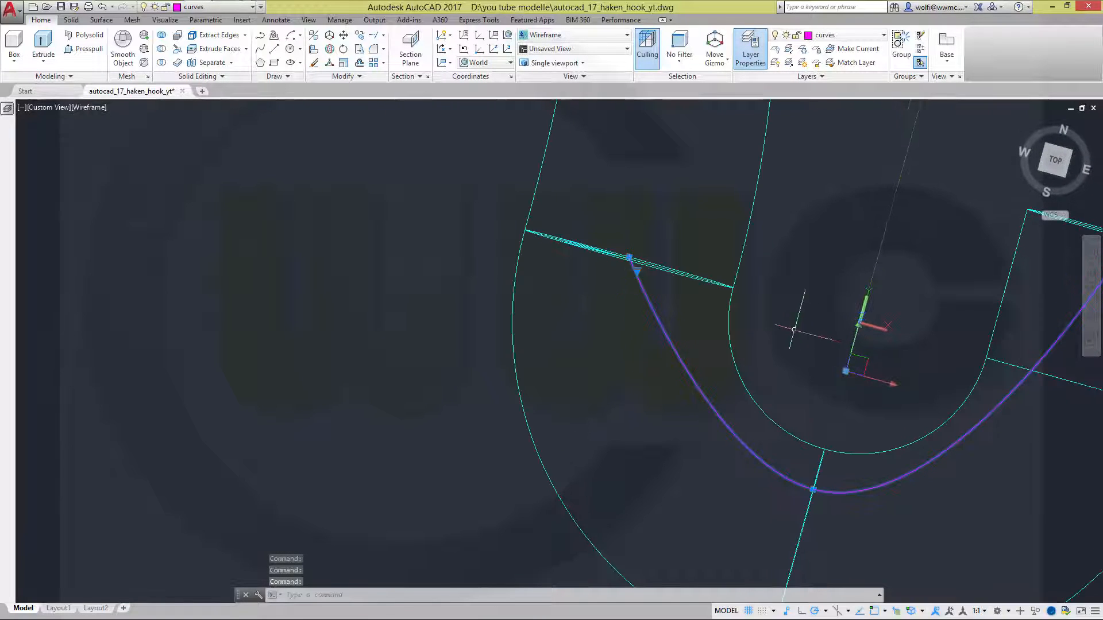
{"action": "middle_click_drag", "start_coordinate": [755, 326], "coordinate": [747, 354], "text": "shift"}
{"action": "middle_click_drag", "start_coordinate": [858, 338], "coordinate": [667, 389]}
{"action": "middle_click_drag", "start_coordinate": [503, 370], "coordinate": [464, 317], "text": "shift"}
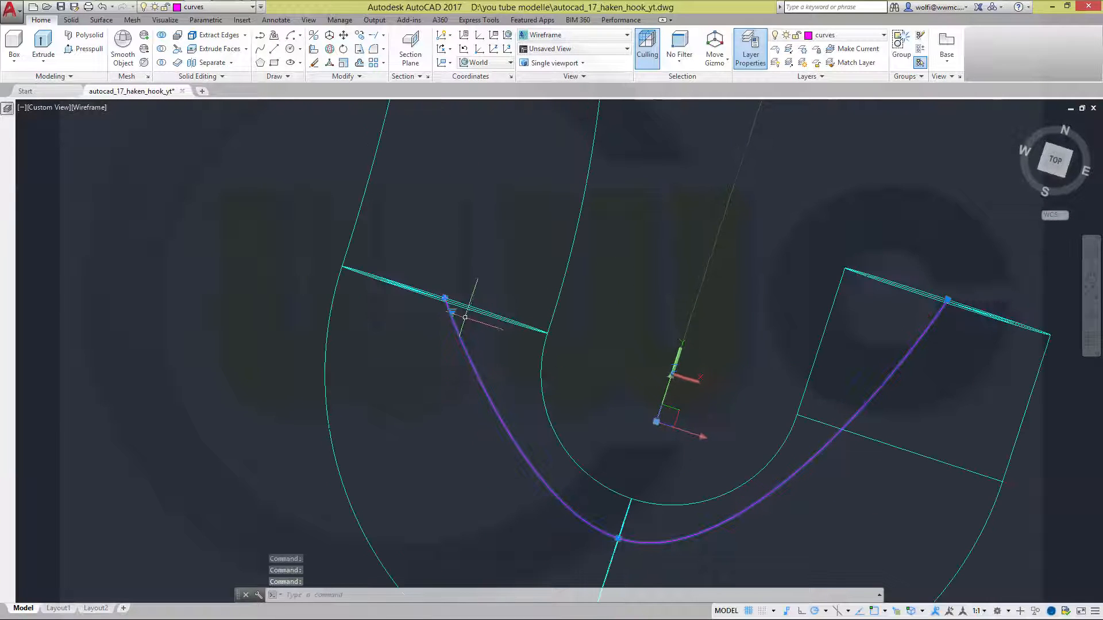
{"action": "mouse_move", "coordinate": [450, 292]}
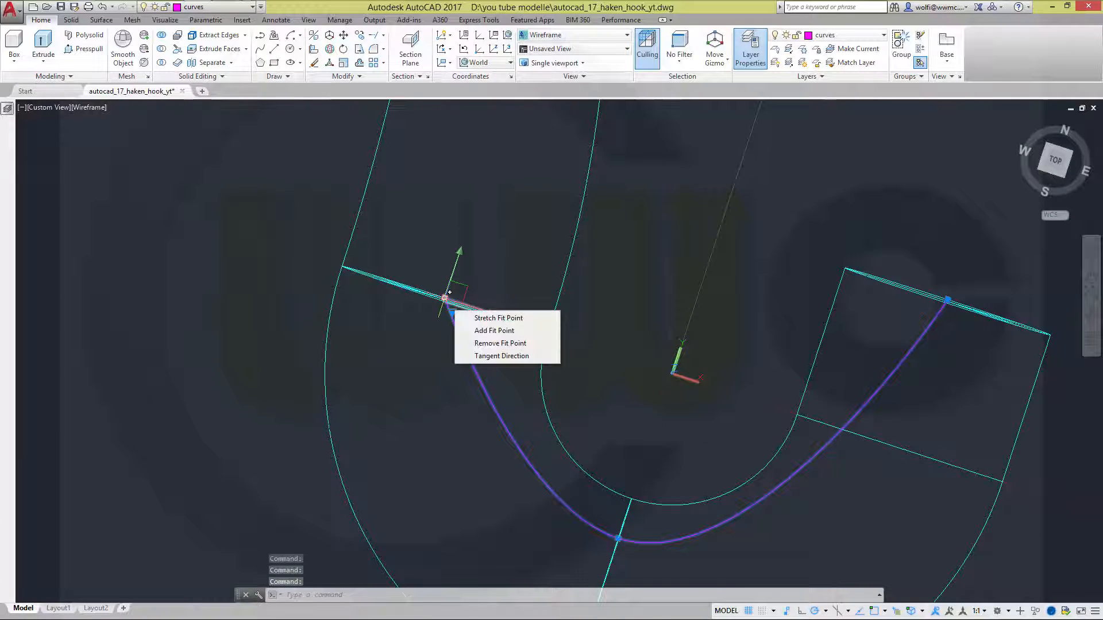
{"action": "left_click", "coordinate": [494, 356]}
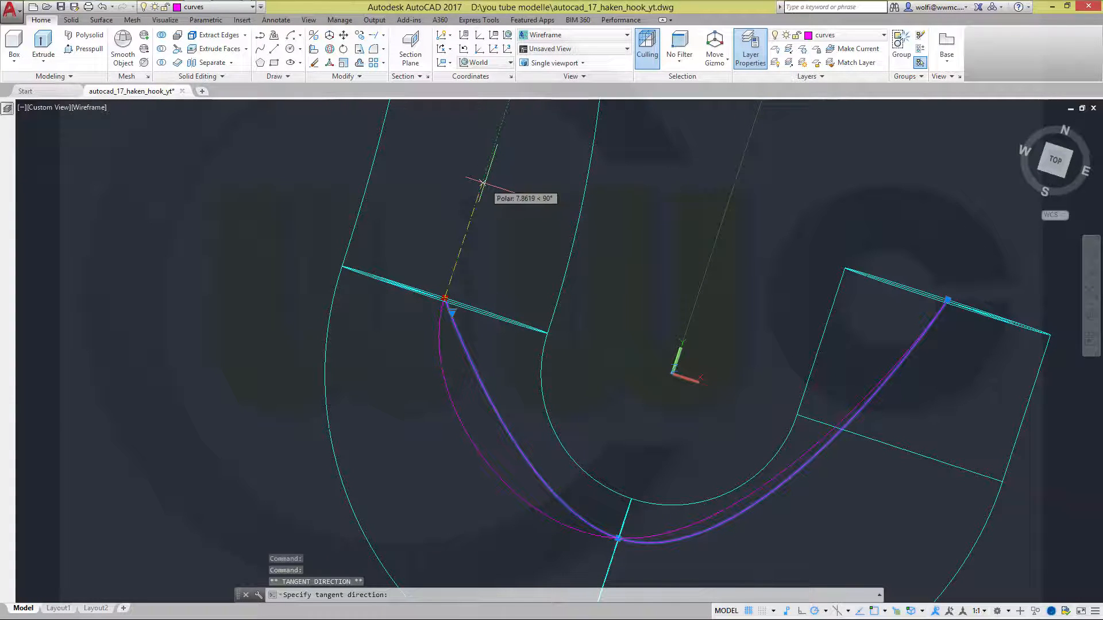
{"action": "left_click", "coordinate": [483, 184]}
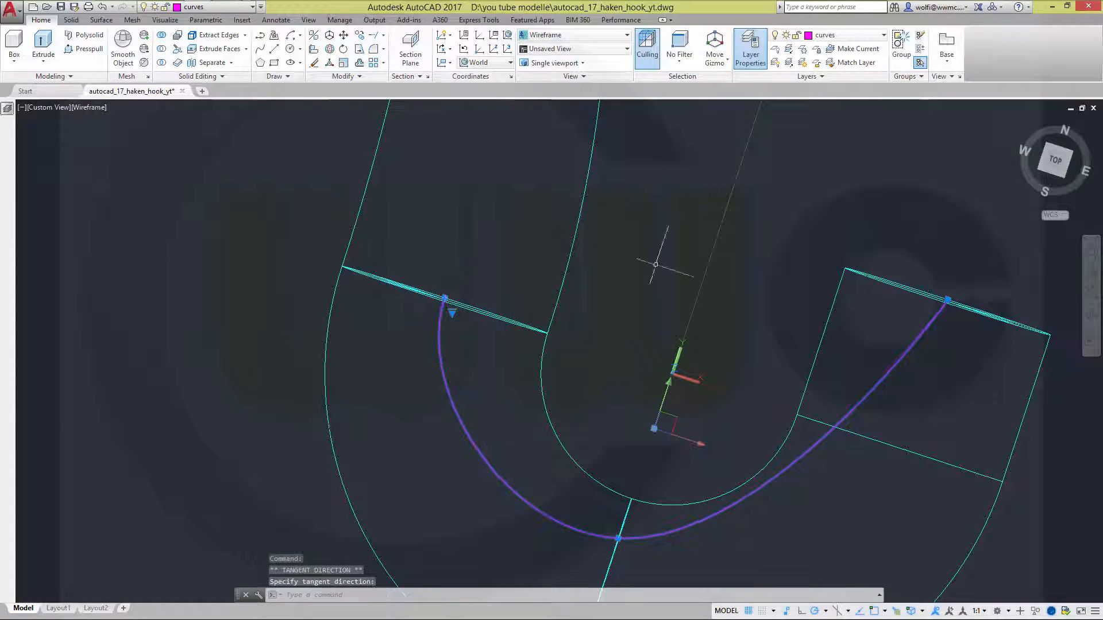
Set the spline's tangent direction at its tip-circle end along the Y axis, perpendicular to the circle.
{"action": "left_click_drag", "start_coordinate": [782, 401], "coordinate": [785, 404]}
{"action": "middle_click_drag", "start_coordinate": [785, 404], "coordinate": [787, 400], "text": "shift"}
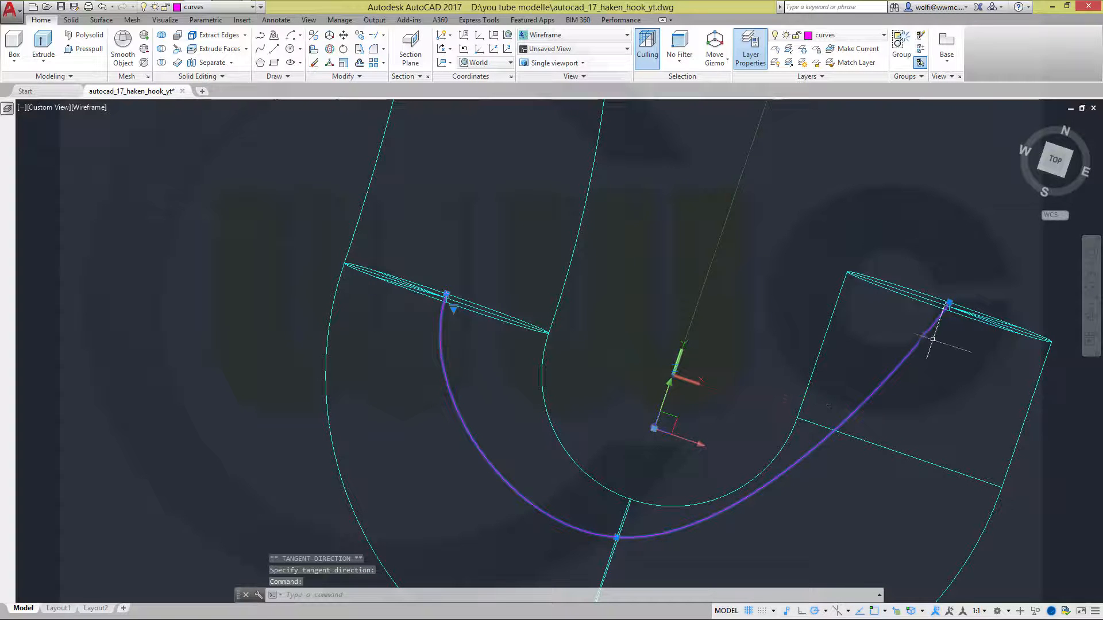
{"action": "mouse_move", "coordinate": [953, 297]}
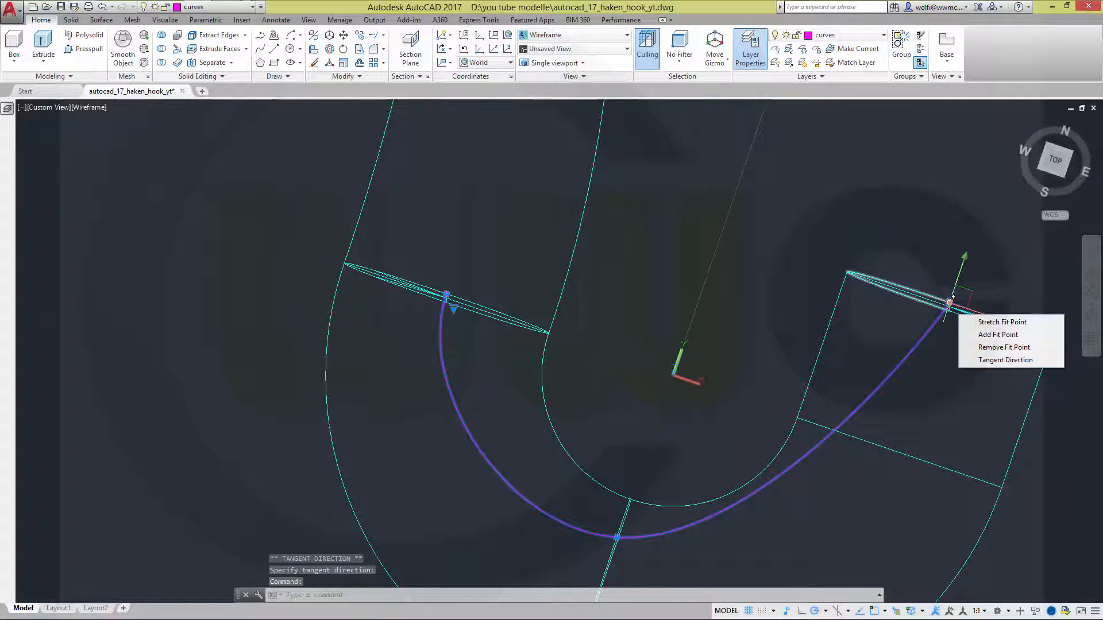
{"action": "left_click", "coordinate": [982, 360]}
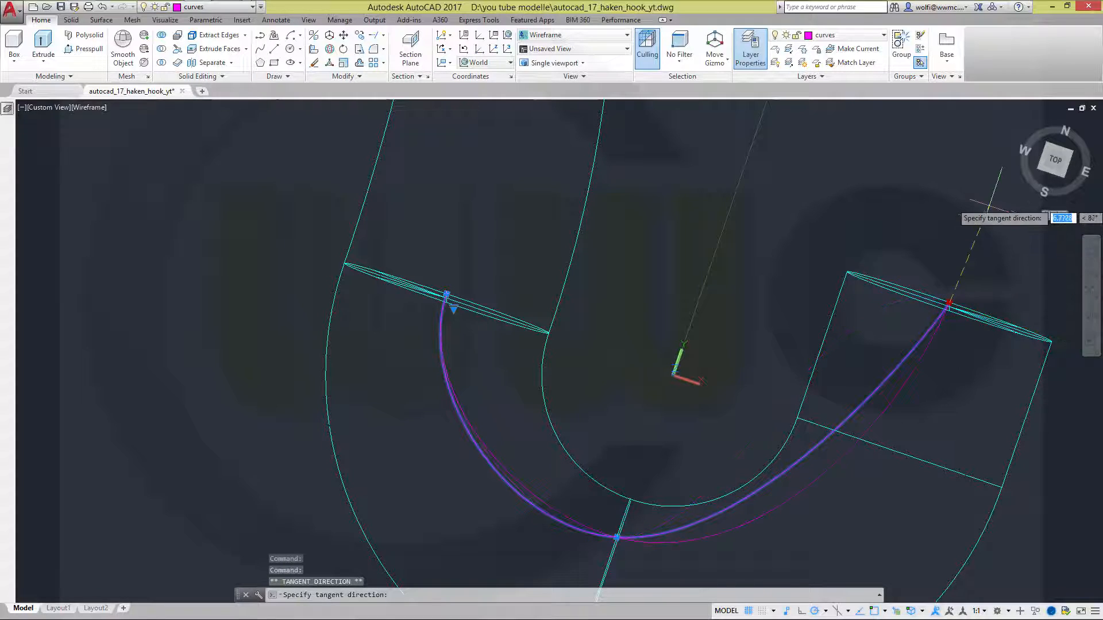
{"action": "left_click", "coordinate": [992, 172]}
Inspect the adjusted guide spline's course and its end tangents at the tip and shank circles from several viewing angles.
{"action": "middle_click_drag", "start_coordinate": [604, 401], "coordinate": [623, 378], "text": "shift"}
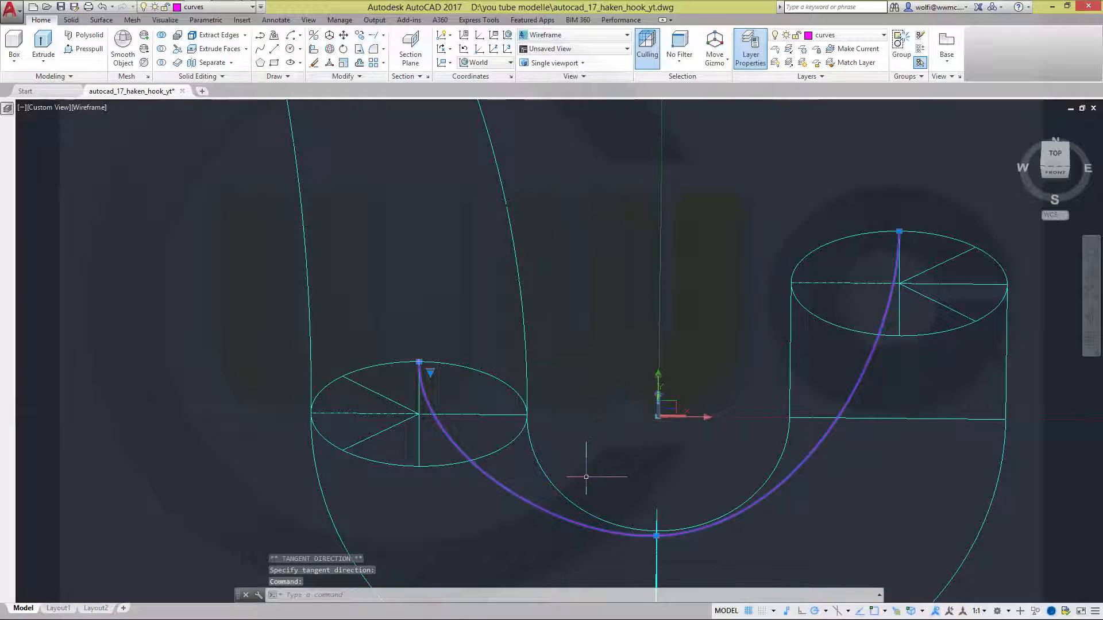
{"action": "middle_click_drag", "start_coordinate": [606, 431], "coordinate": [880, 190], "text": "shift"}
{"action": "middle_click_drag", "start_coordinate": [584, 303], "coordinate": [684, 399], "text": "shift"}
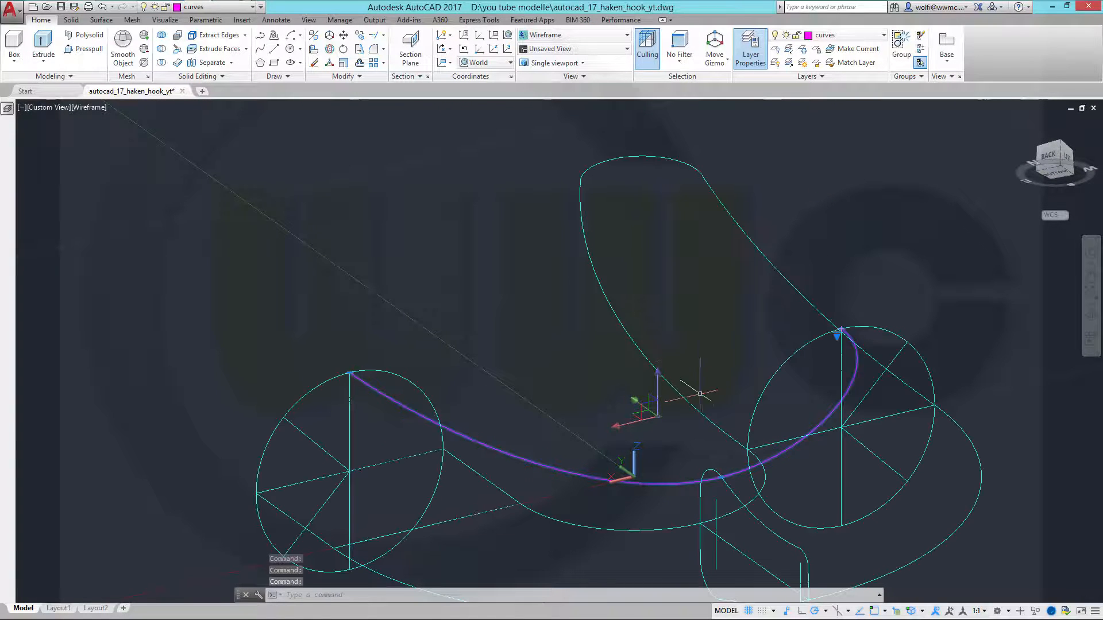
{"action": "middle_click_drag", "start_coordinate": [574, 394], "coordinate": [604, 396], "text": "shift"}
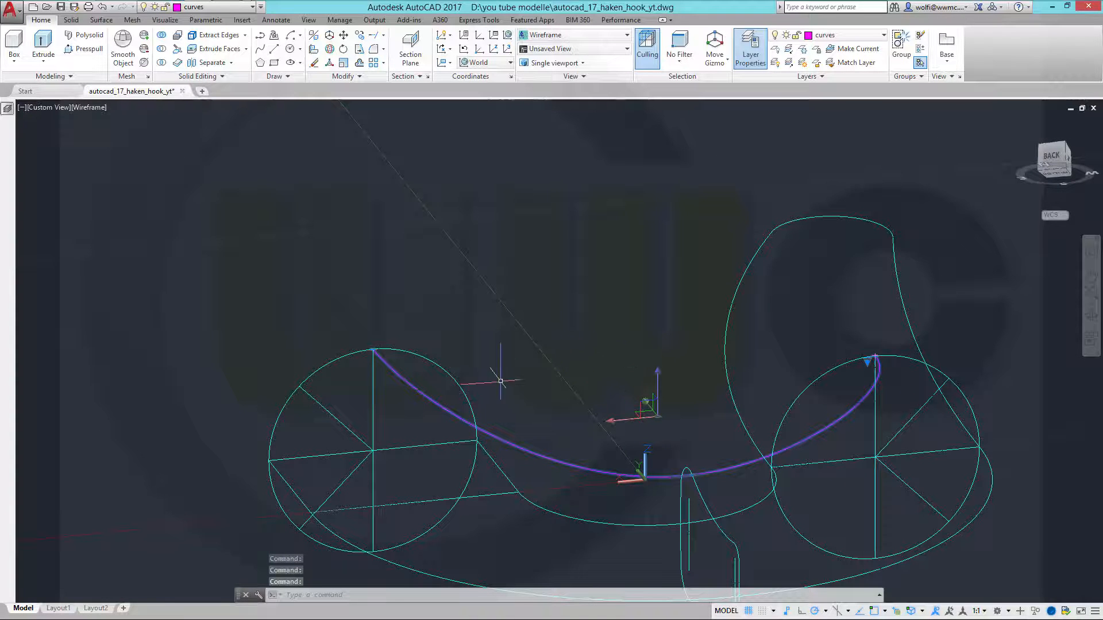
{"action": "middle_click_drag", "start_coordinate": [500, 380], "coordinate": [560, 280], "text": "shift"}
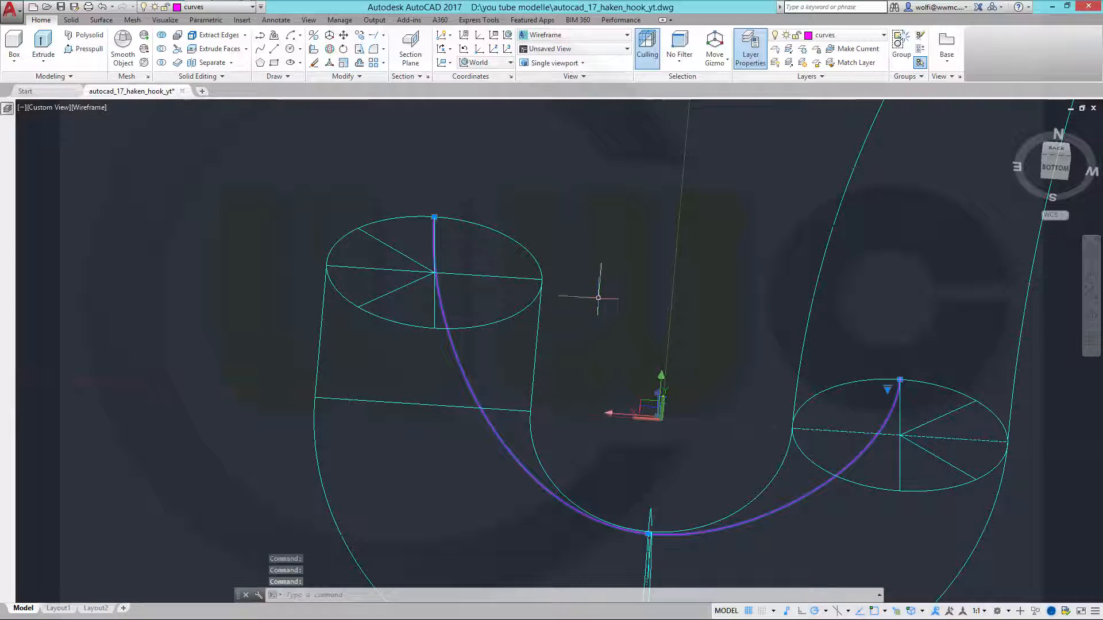
{"action": "middle_click_drag", "start_coordinate": [584, 347], "coordinate": [553, 348], "text": "shift"}
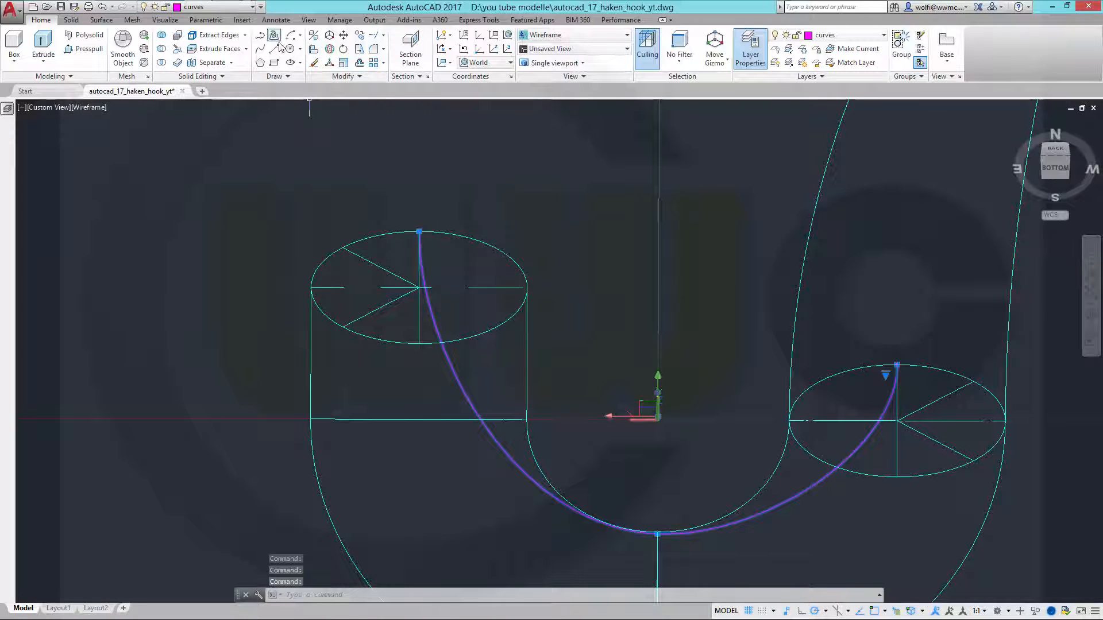
Draw a fit-point spline from the tip circle's lower radius endpoint through the bend profile's lower intersection to the shank circle's lower radius endpoint.
{"action": "left_click", "coordinate": [259, 50]}
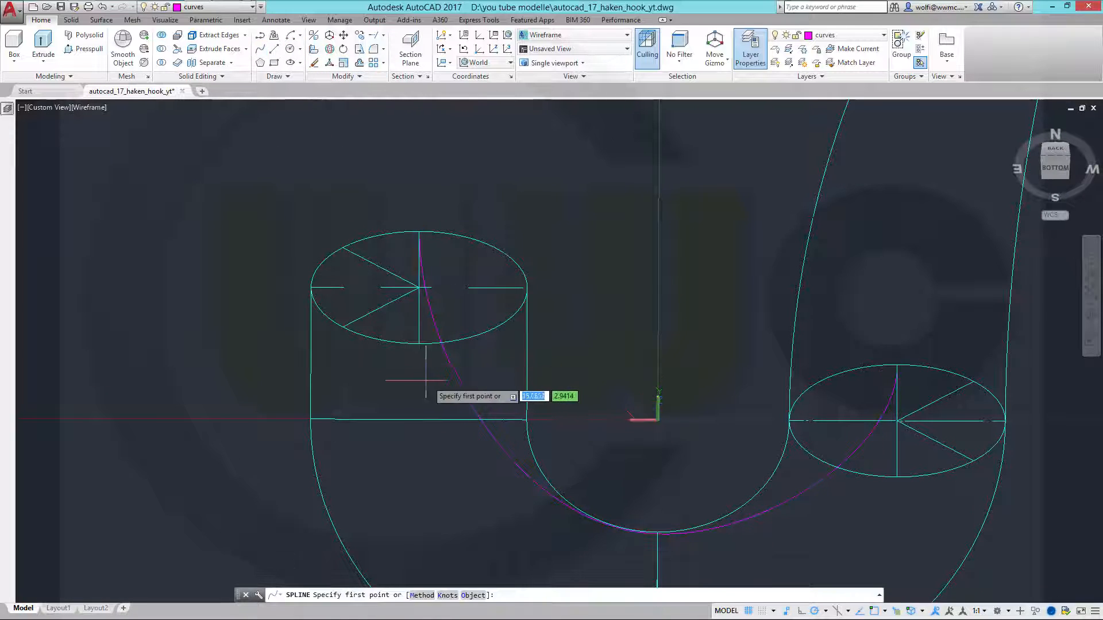
{"action": "left_click", "coordinate": [419, 343]}
{"action": "middle_click_drag", "start_coordinate": [520, 511], "coordinate": [509, 322]}
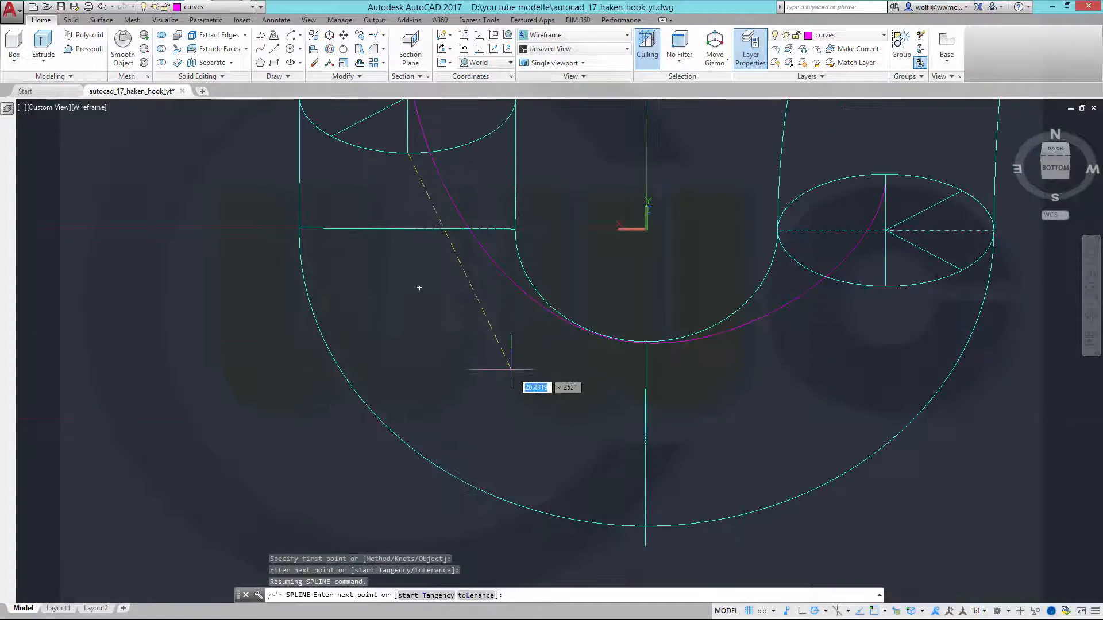
{"action": "middle_click_drag", "start_coordinate": [467, 370], "coordinate": [477, 434], "text": "shift"}
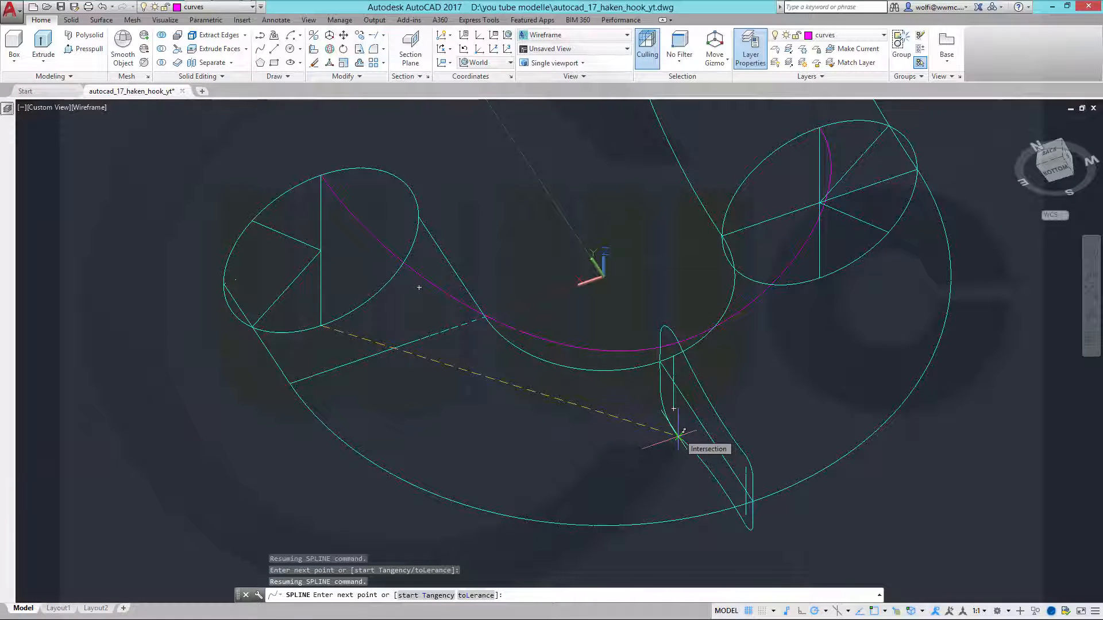
{"action": "scroll", "coordinate": [678, 437], "scroll_direction": "up", "scroll_amount": 4}
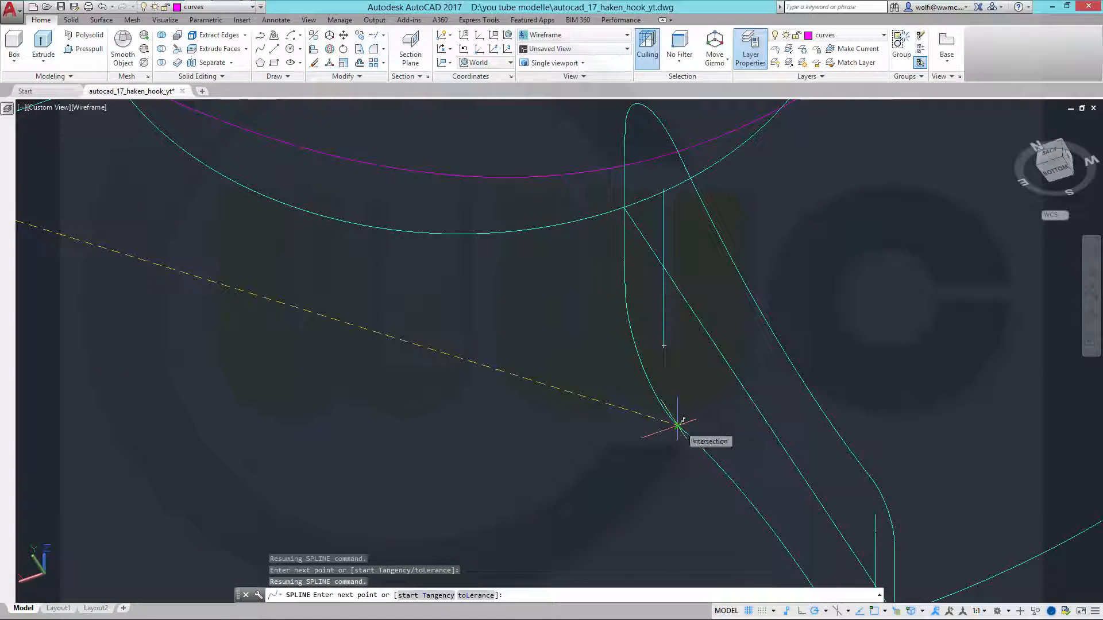
{"action": "scroll", "coordinate": [678, 424], "scroll_direction": "up", "scroll_amount": 2}
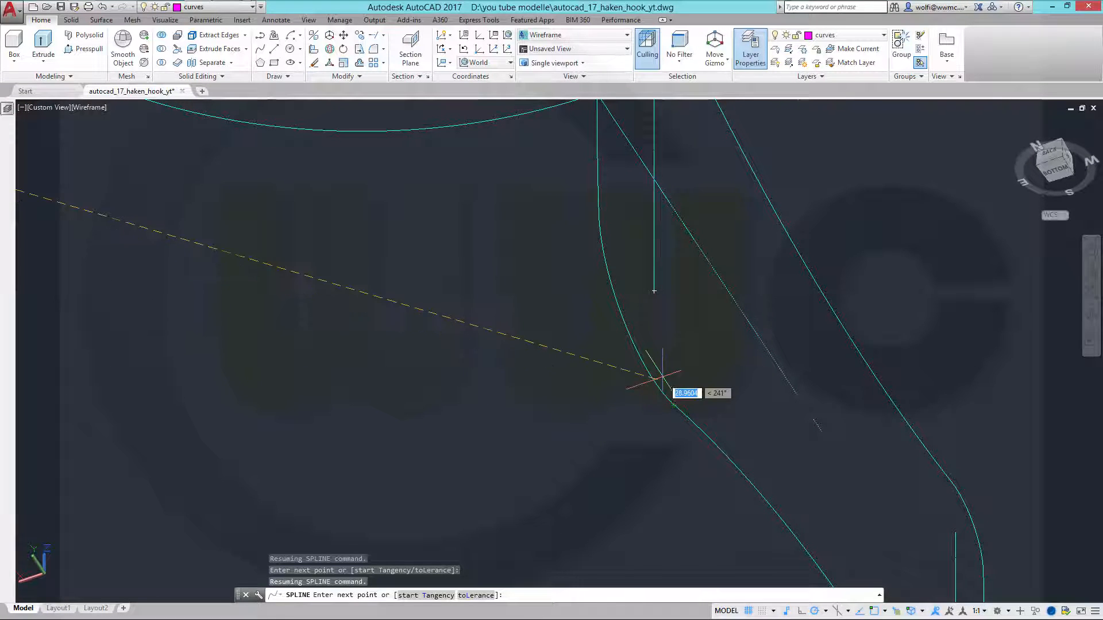
{"action": "scroll", "coordinate": [669, 408], "scroll_direction": "up", "scroll_amount": 2}
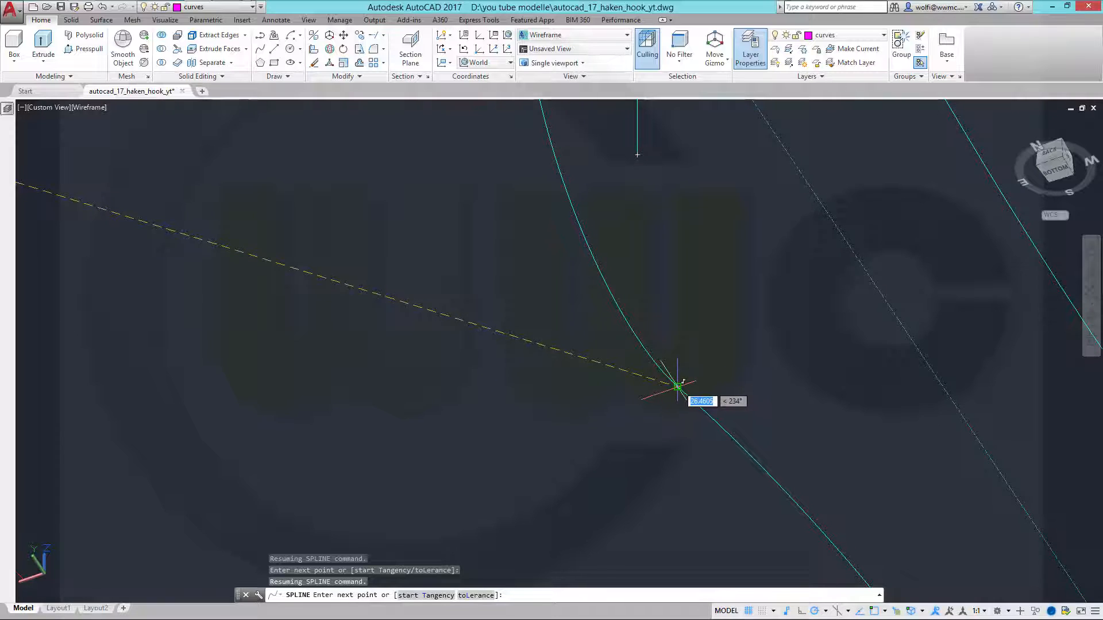
{"action": "left_click", "coordinate": [677, 386]}
{"action": "scroll", "coordinate": [678, 386], "scroll_direction": "down", "scroll_amount": 5}
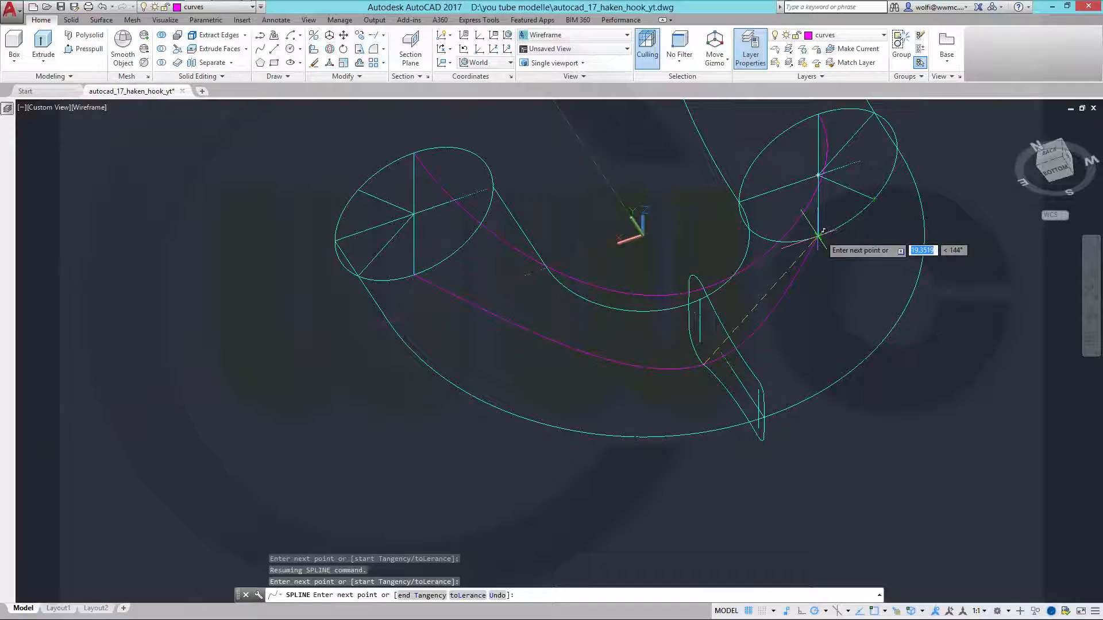
{"action": "scroll", "coordinate": [817, 236], "scroll_direction": "up", "scroll_amount": 2}
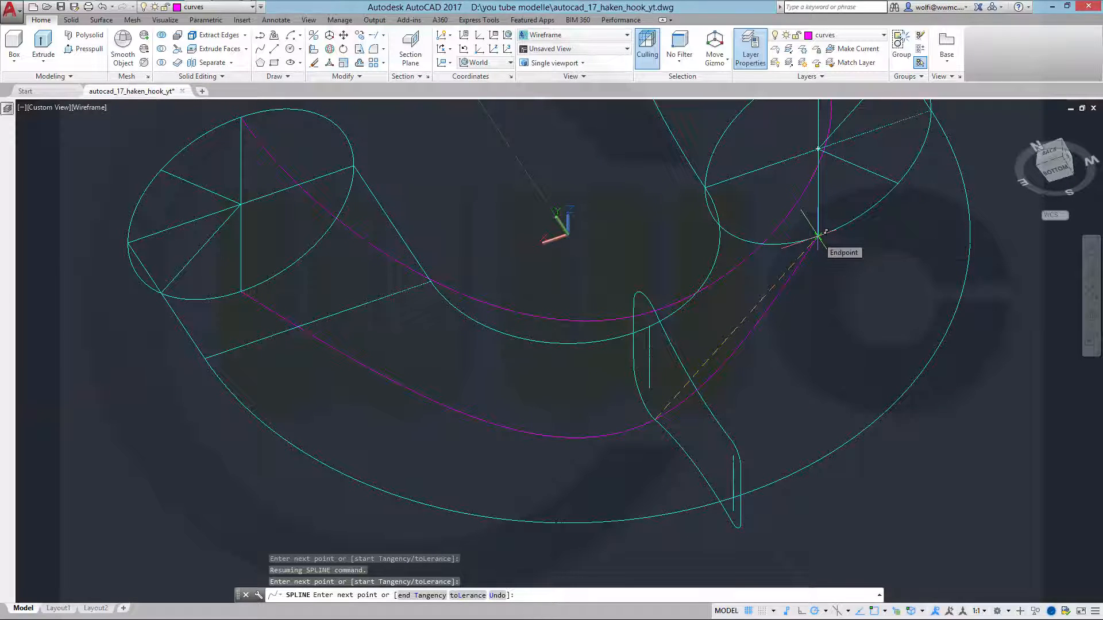
{"action": "left_click", "coordinate": [817, 236]}
{"action": "right_click", "coordinate": [823, 241]}
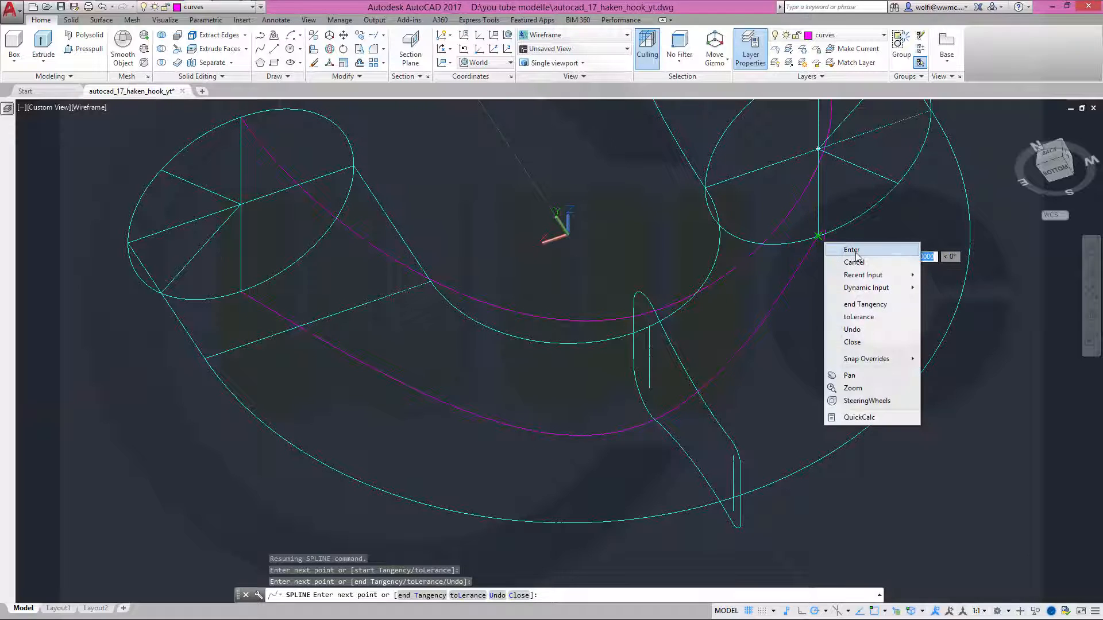
{"action": "left_click", "coordinate": [859, 251]}
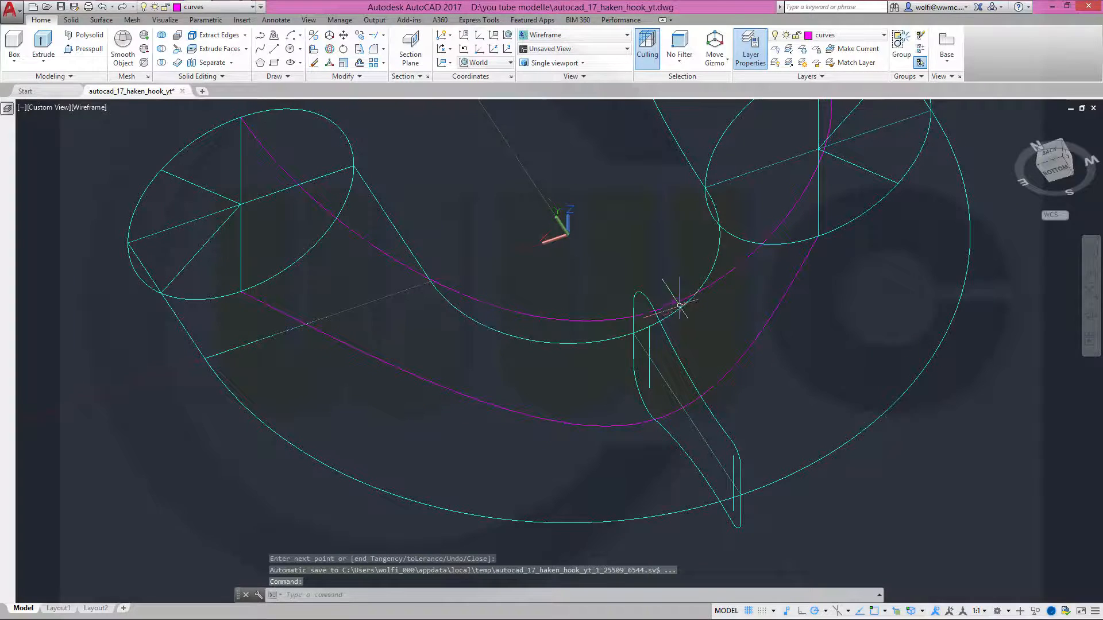
Select the new lower guide spline for adjusting its tangent direction at the tip-circle end.
{"action": "middle_click_drag", "start_coordinate": [680, 306], "coordinate": [678, 242], "text": "shift"}
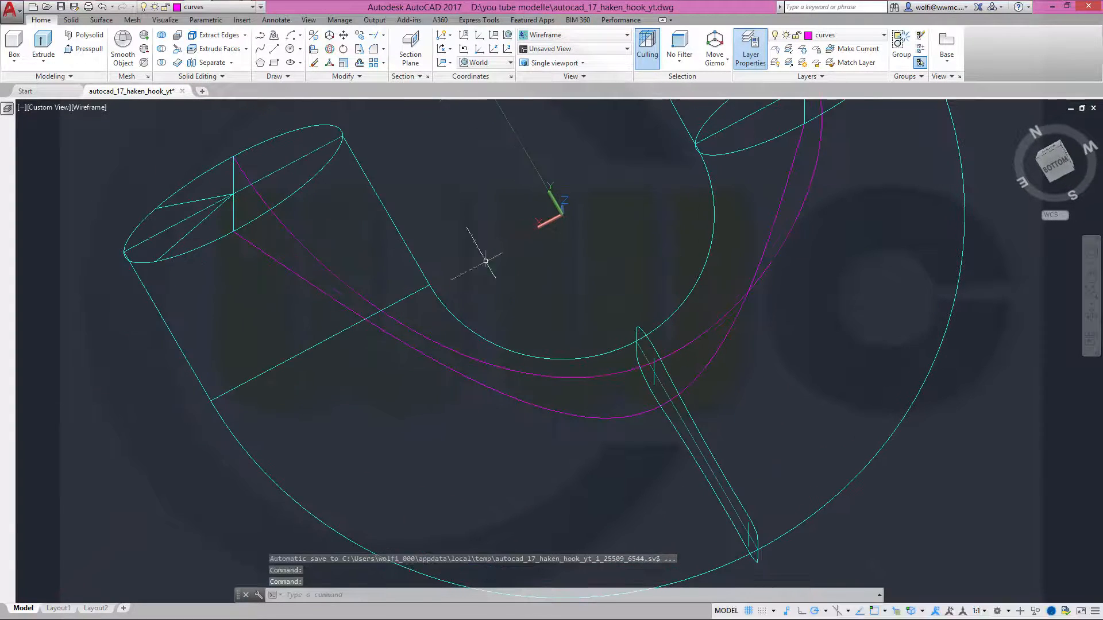
{"action": "left_click", "coordinate": [246, 240]}
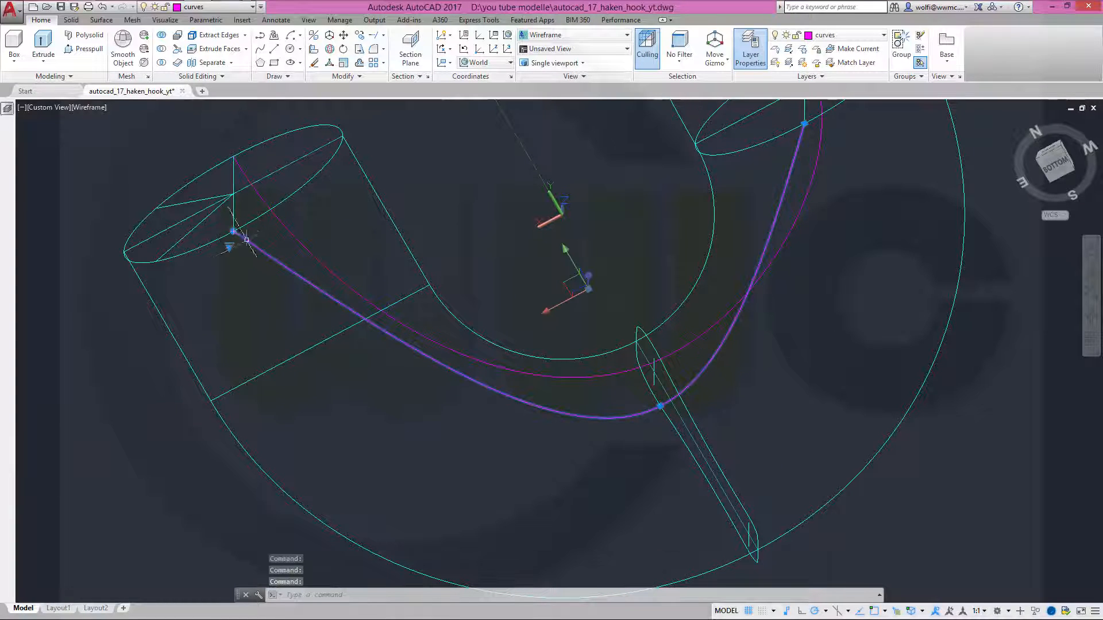
Set the tangent direction at the tip-side start point of the selected lower guide spline parallel to the Y axis.
{"action": "left_click", "coordinate": [233, 231]}
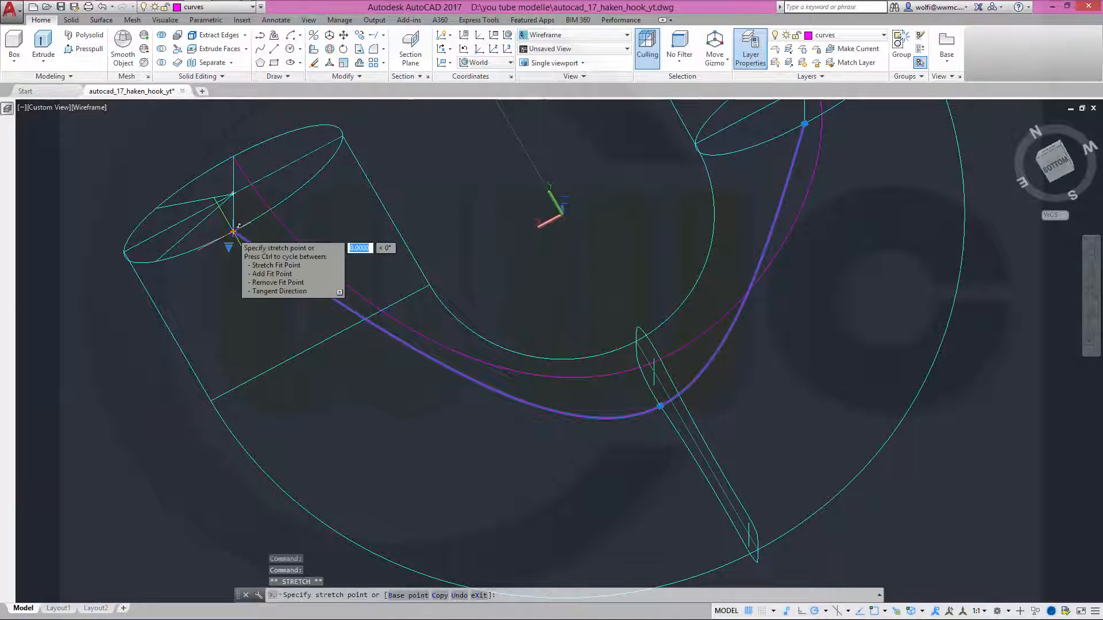
{"action": "right_click", "coordinate": [234, 233]}
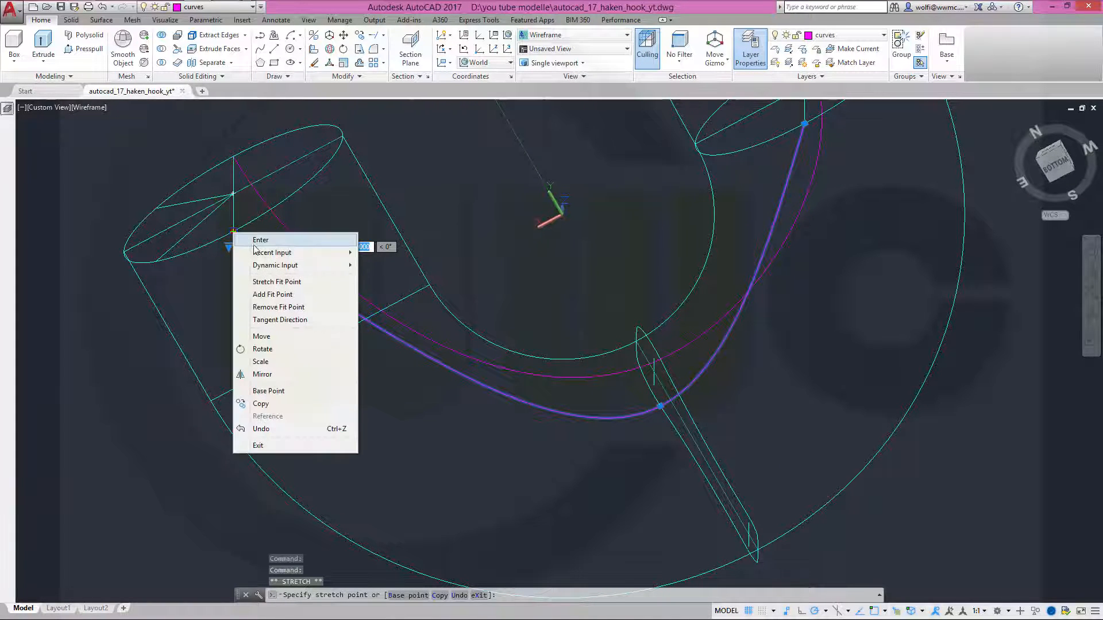
{"action": "left_click", "coordinate": [281, 320]}
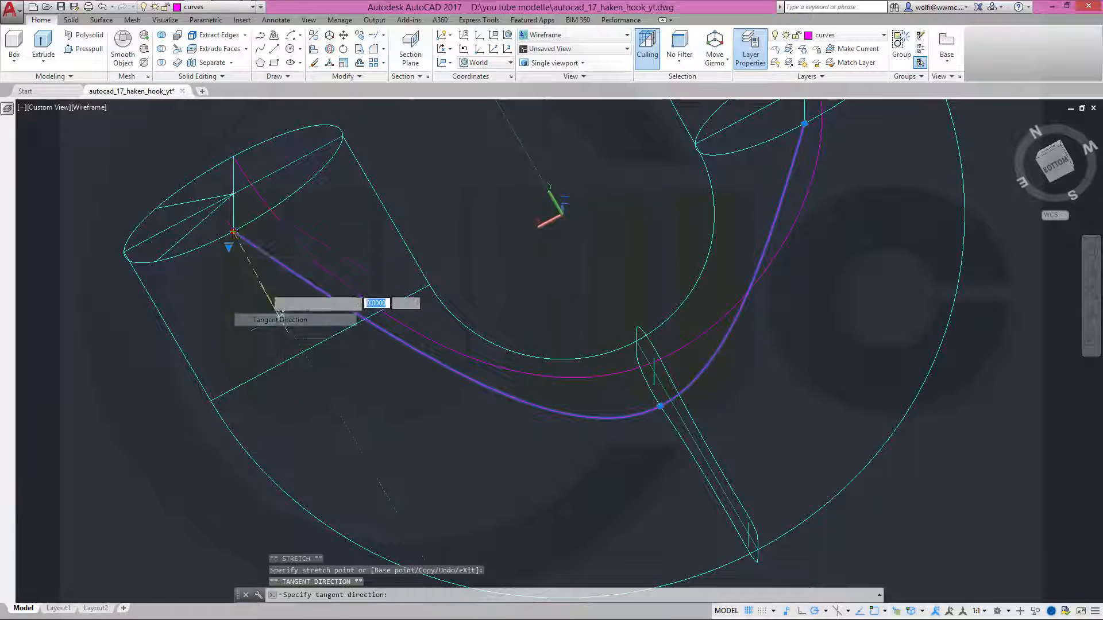
{"action": "left_click", "coordinate": [187, 150]}
Set the tangent direction at the selected lower spline's shank-side end point parallel to the Y axis.
{"action": "middle_click_drag", "start_coordinate": [530, 262], "coordinate": [446, 458]}
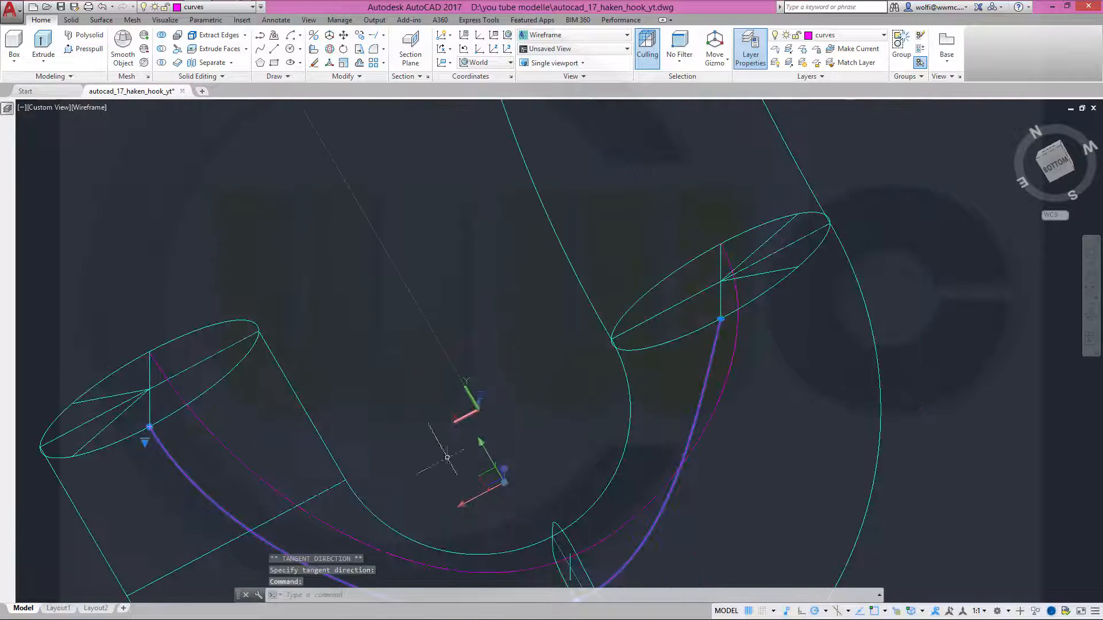
{"action": "mouse_move", "coordinate": [725, 314]}
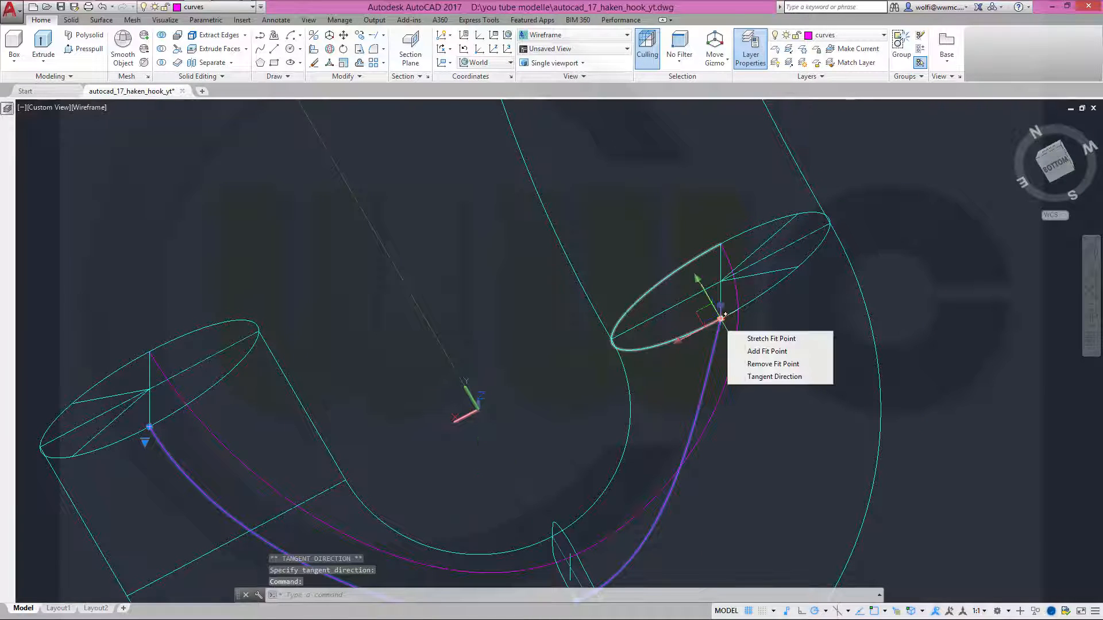
{"action": "left_click", "coordinate": [765, 377]}
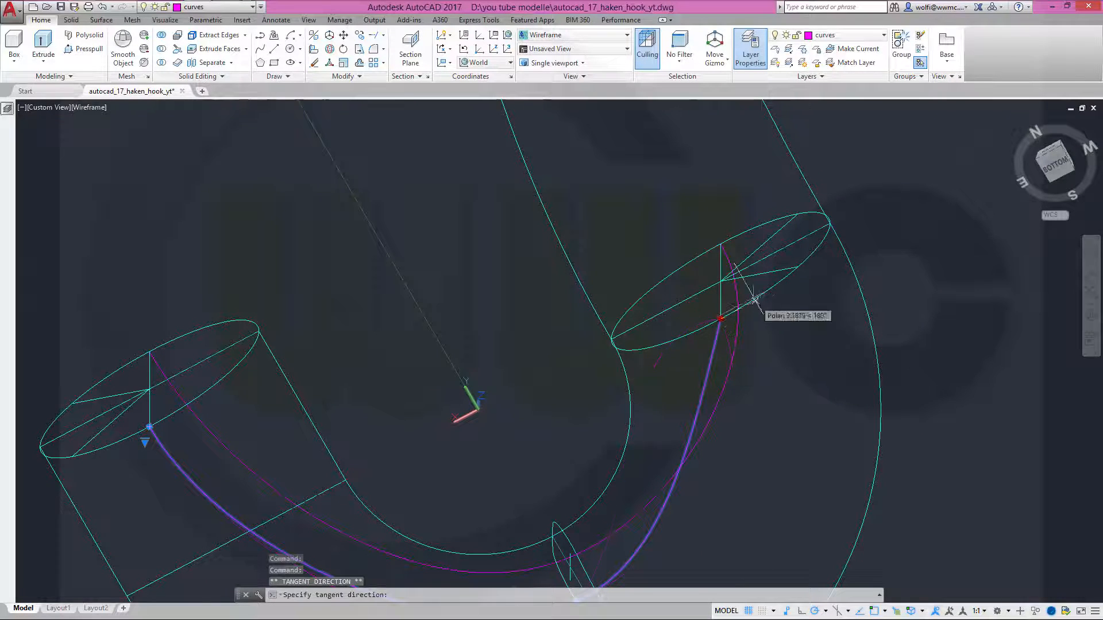
{"action": "left_click", "coordinate": [658, 209]}
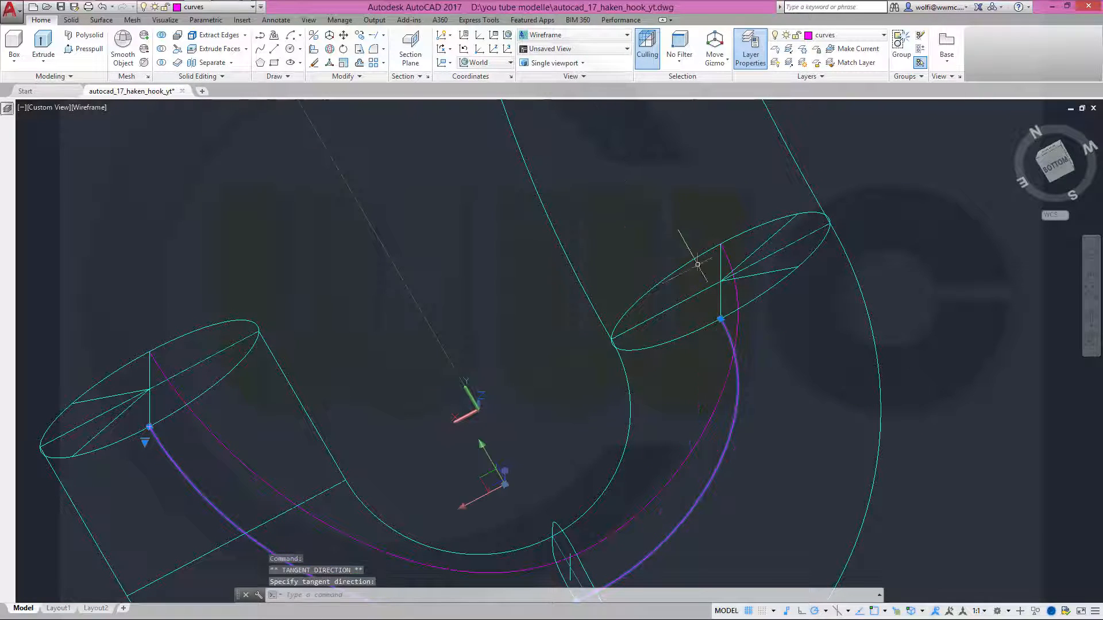
Draw a three-point outer spline from the tip section's lower angled line end, through the middle section's outer lower edge, to the shank section's matching angled line end.
{"action": "middle_click_drag", "start_coordinate": [570, 402], "coordinate": [635, 399], "text": "shift"}
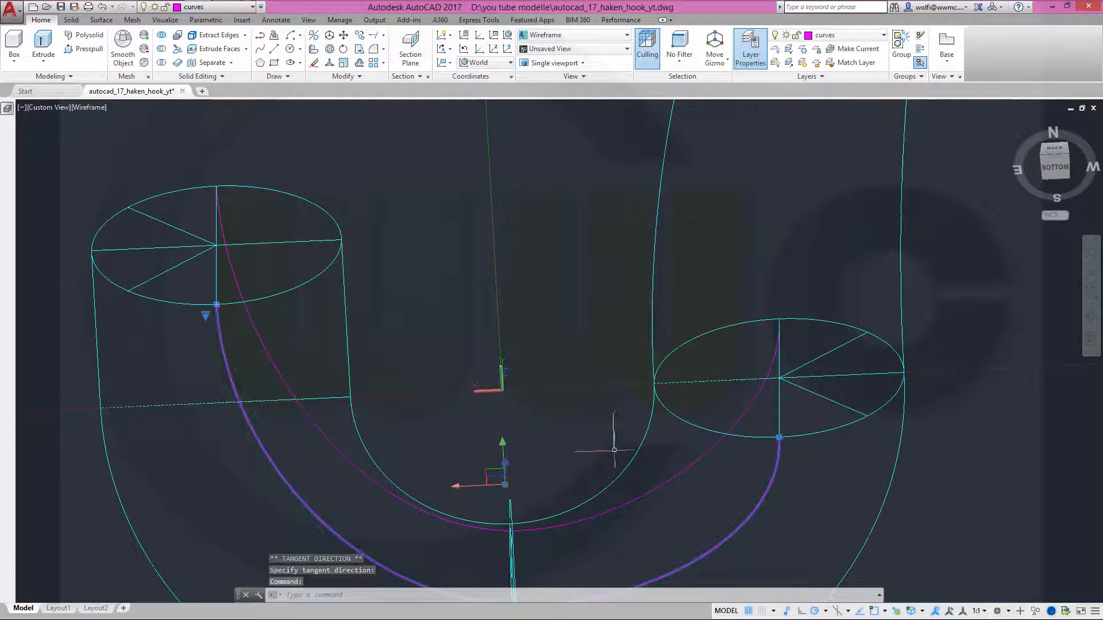
{"action": "middle_click_drag", "start_coordinate": [516, 418], "coordinate": [486, 314], "text": "shift"}
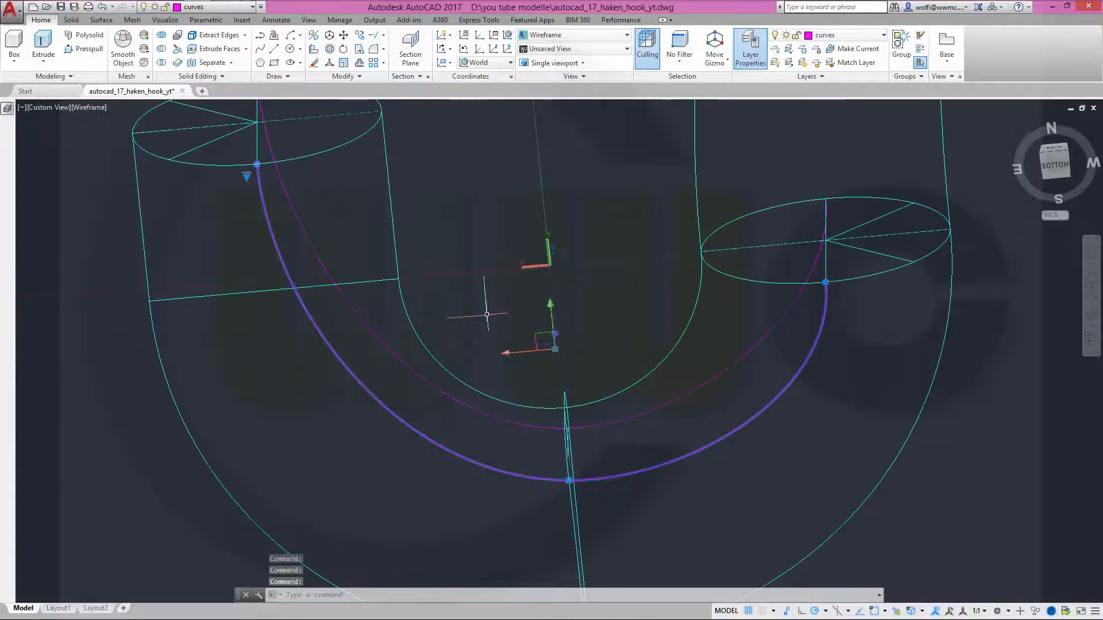
{"action": "left_click", "coordinate": [259, 50]}
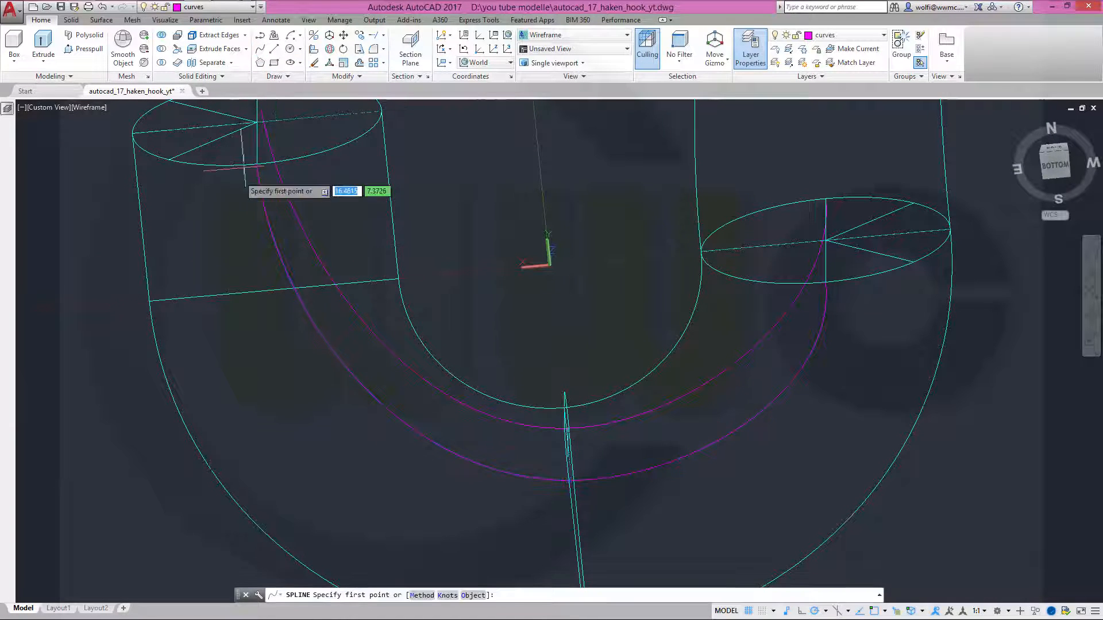
{"action": "left_click", "coordinate": [168, 159]}
{"action": "middle_click_drag", "start_coordinate": [362, 472], "coordinate": [318, 486], "text": "shift"}
{"action": "middle_click_drag", "start_coordinate": [527, 531], "coordinate": [417, 261]}
{"action": "scroll", "coordinate": [549, 370], "scroll_direction": "up", "scroll_amount": 3}
{"action": "scroll", "coordinate": [594, 381], "scroll_direction": "up", "scroll_amount": 3}
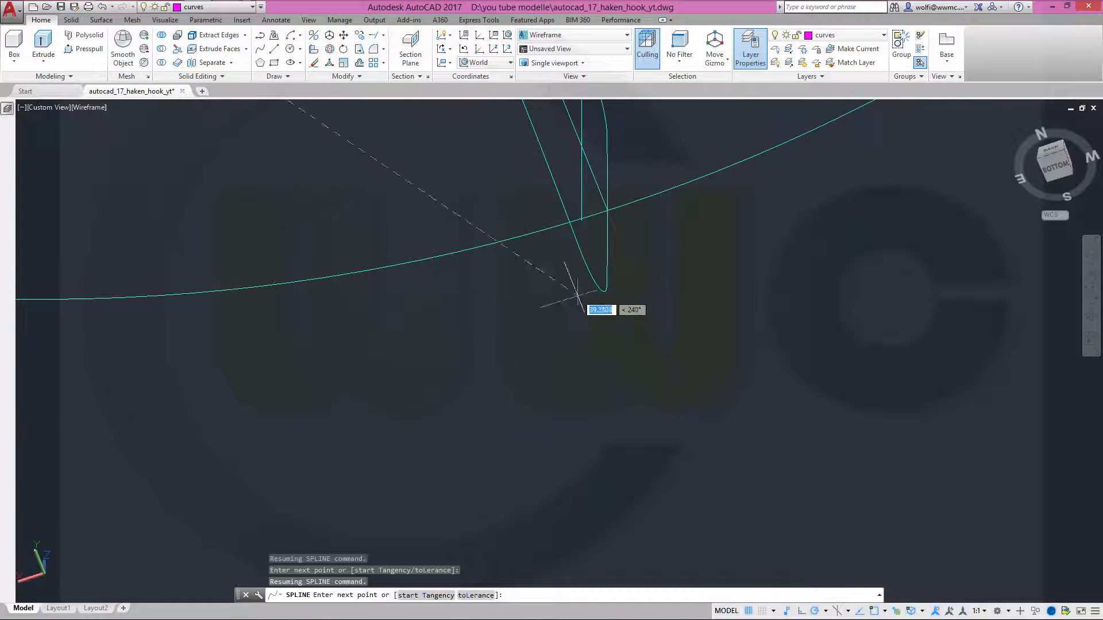
{"action": "left_click", "coordinate": [577, 245]}
{"action": "middle_click_drag", "start_coordinate": [580, 238], "coordinate": [669, 359]}
{"action": "scroll", "coordinate": [667, 361], "scroll_direction": "down", "scroll_amount": 5}
{"action": "middle_click_drag", "start_coordinate": [678, 287], "coordinate": [480, 615]}
{"action": "scroll", "coordinate": [649, 422], "scroll_direction": "up", "scroll_amount": 2}
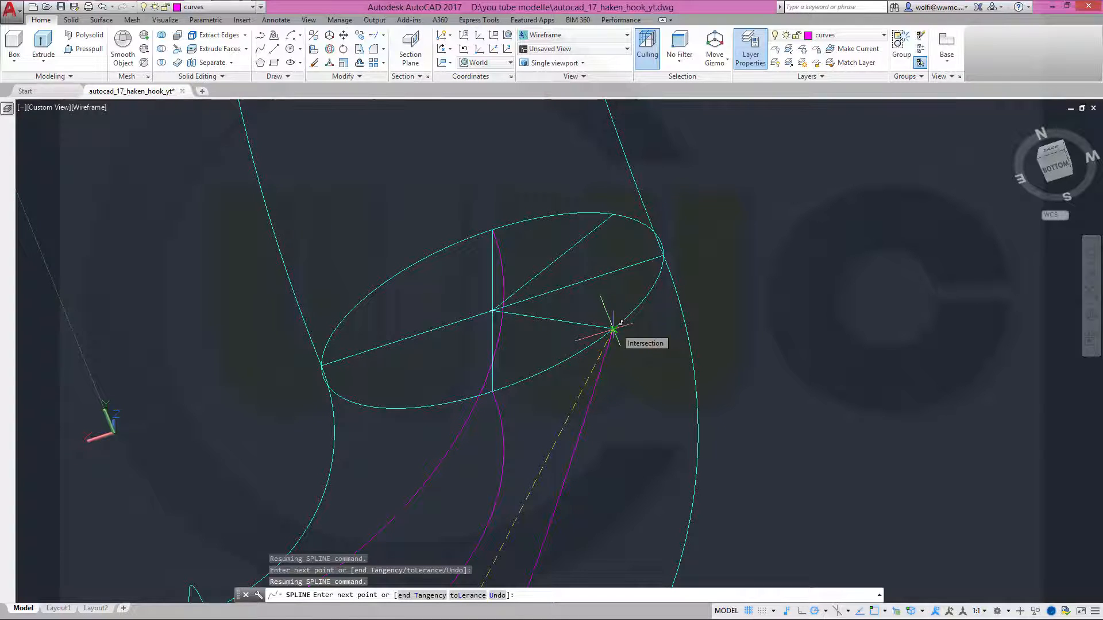
{"action": "scroll", "coordinate": [614, 356], "scroll_direction": "up", "scroll_amount": 2}
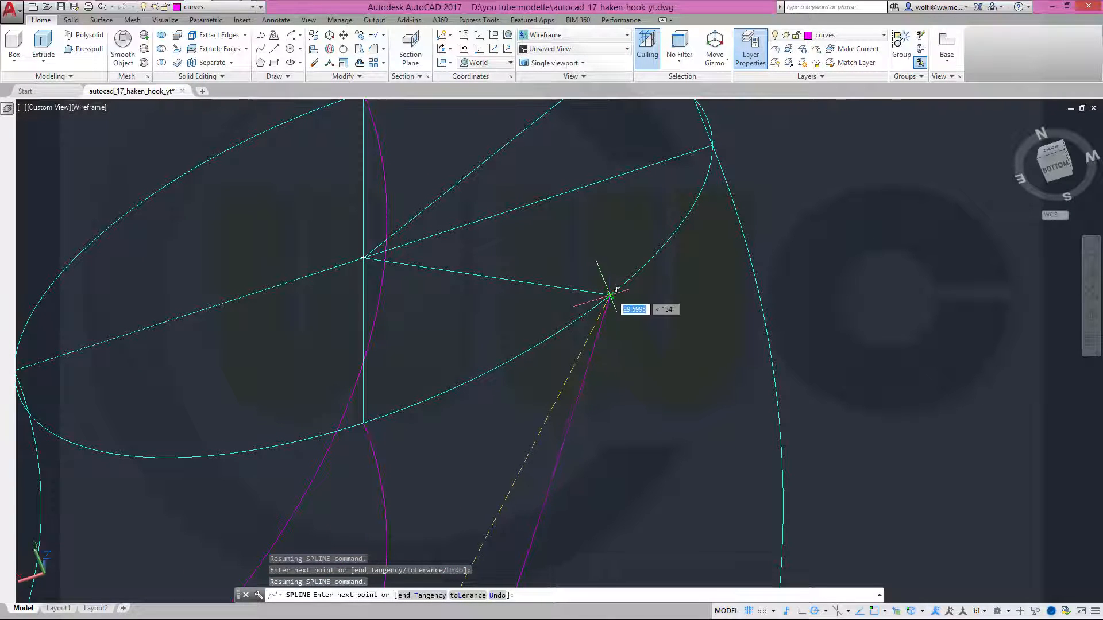
{"action": "scroll", "coordinate": [603, 294], "scroll_direction": "up", "scroll_amount": 1}
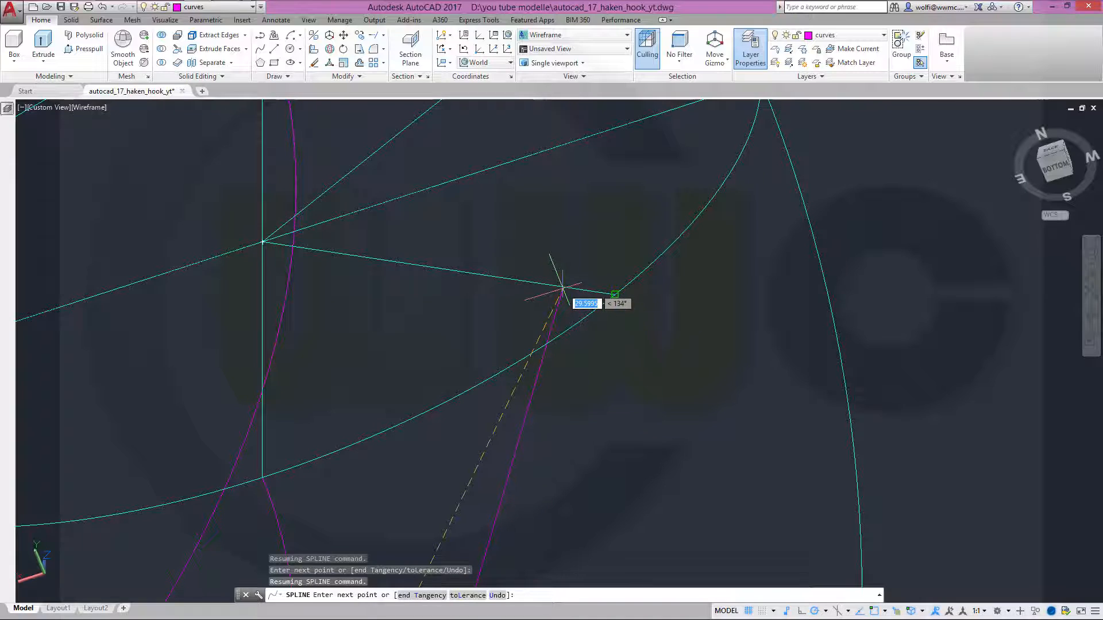
{"action": "left_click", "coordinate": [614, 294]}
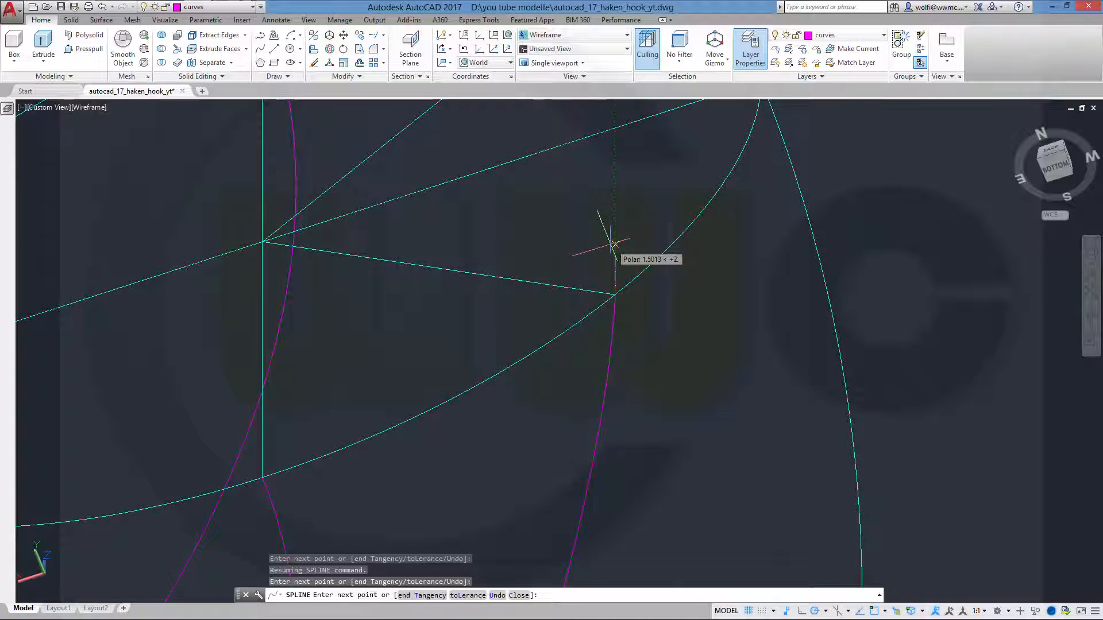
{"action": "right_click", "coordinate": [617, 216]}
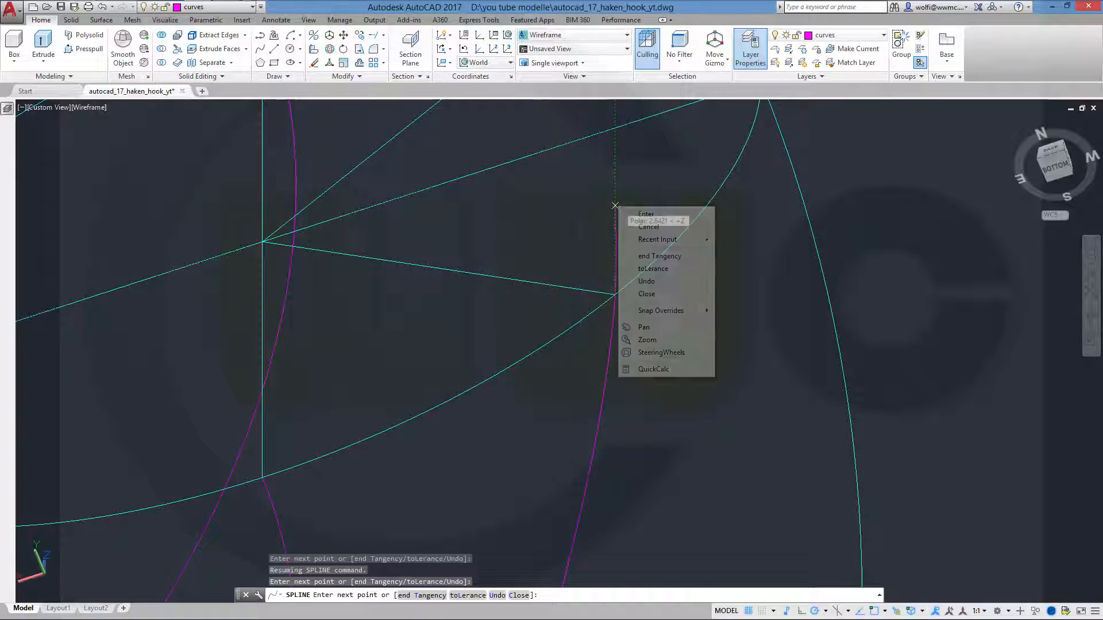
{"action": "left_click", "coordinate": [645, 214]}
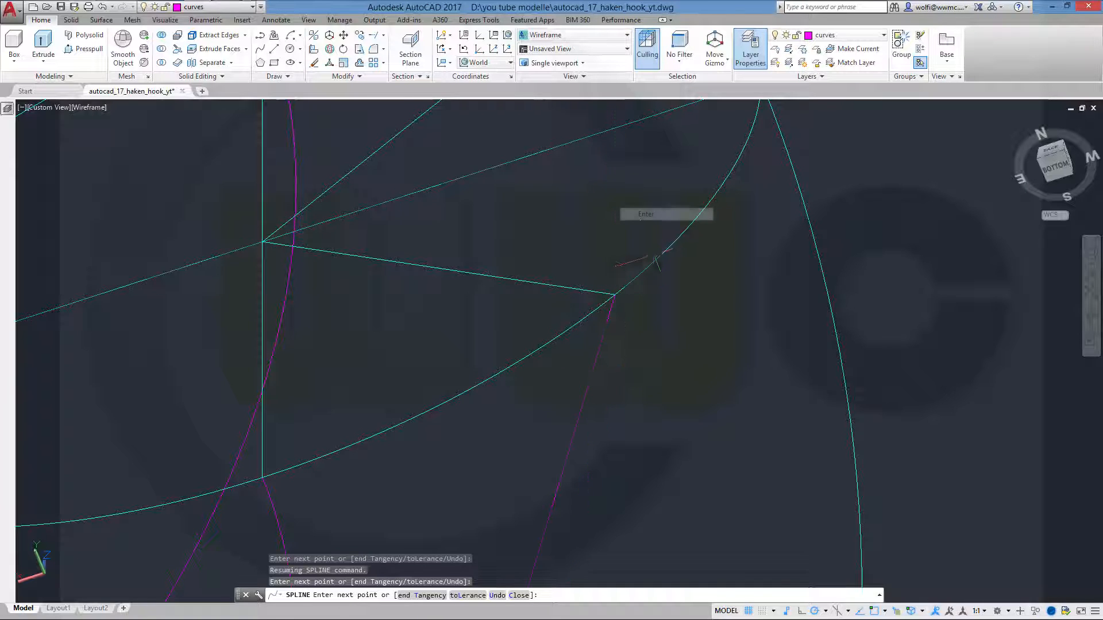
Select the new outer spline and set its tangent direction at the shank section end point along the Y axis at 90°.
{"action": "left_click", "coordinate": [615, 295]}
{"action": "mouse_move", "coordinate": [615, 295]}
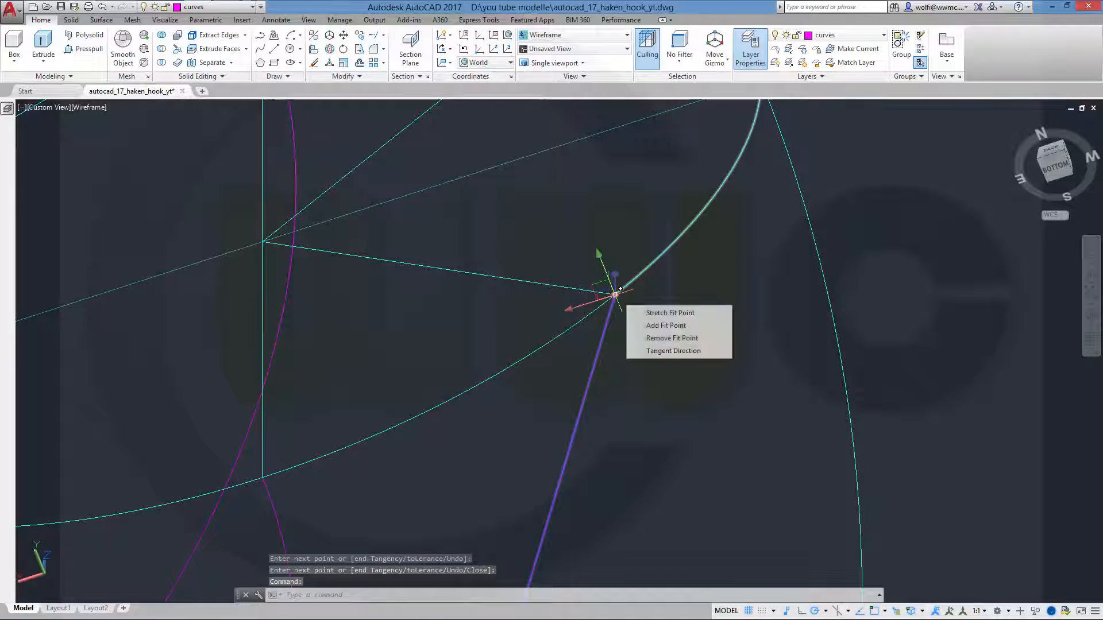
{"action": "left_click", "coordinate": [655, 351]}
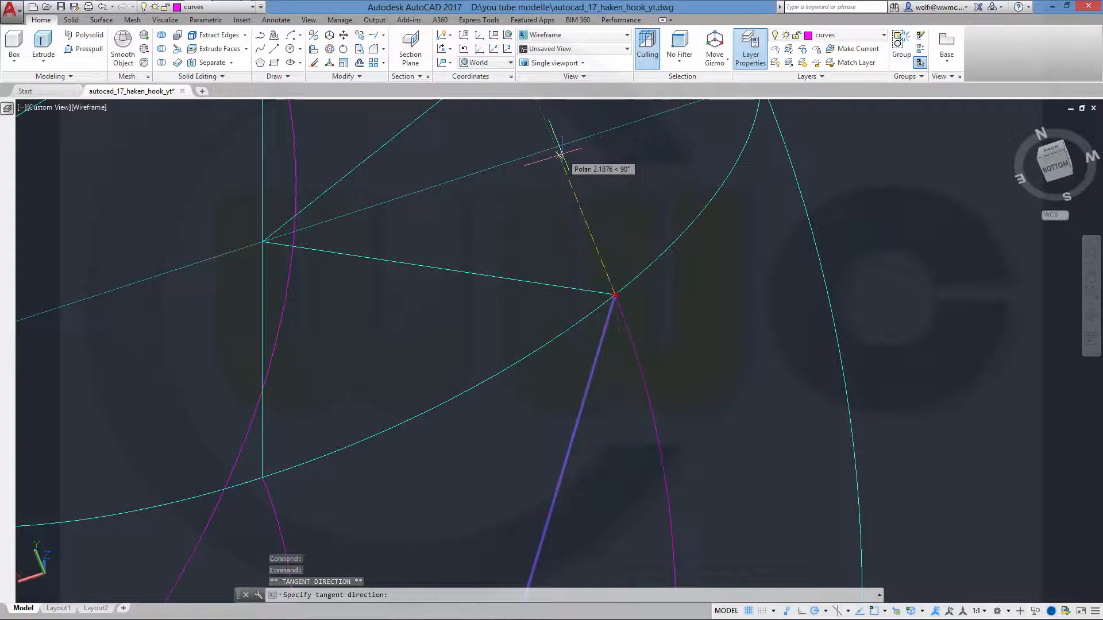
{"action": "middle_click_drag", "start_coordinate": [591, 166], "coordinate": [590, 128], "text": "shift"}
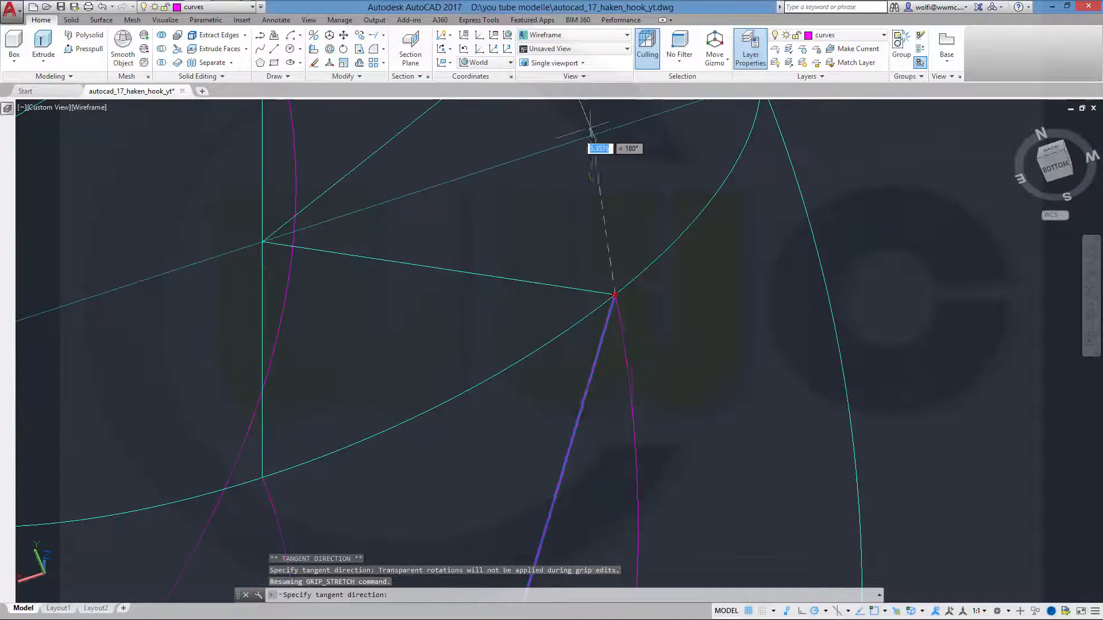
{"action": "left_click", "coordinate": [549, 136]}
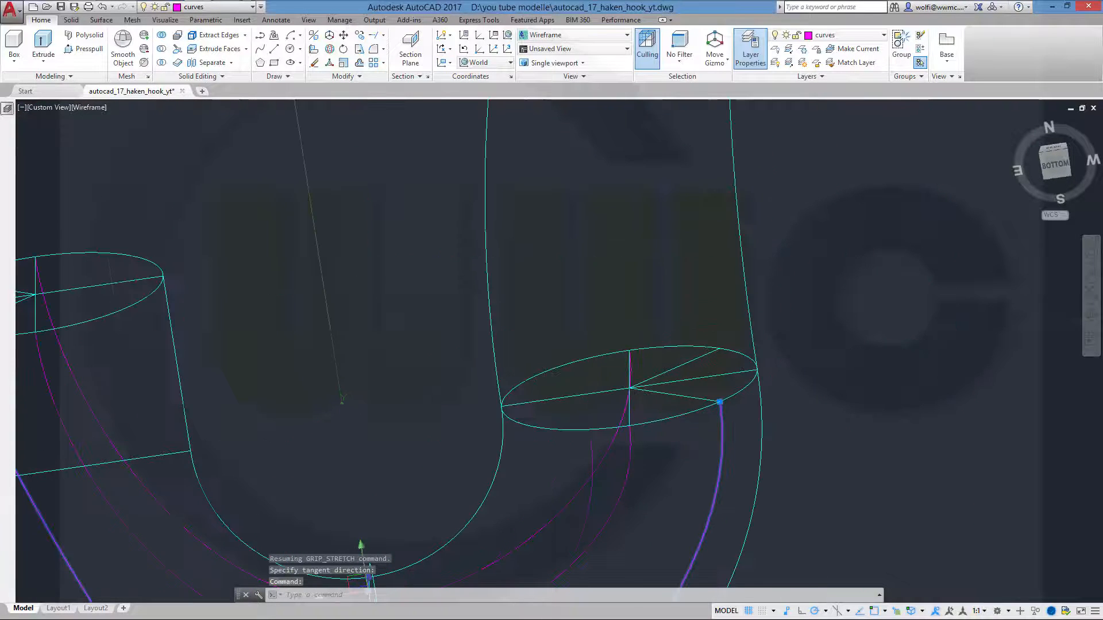
Set the outer spline's tangent direction at the tip section start point parallel to the Y axis.
{"action": "middle_click_drag", "start_coordinate": [365, 426], "coordinate": [727, 285]}
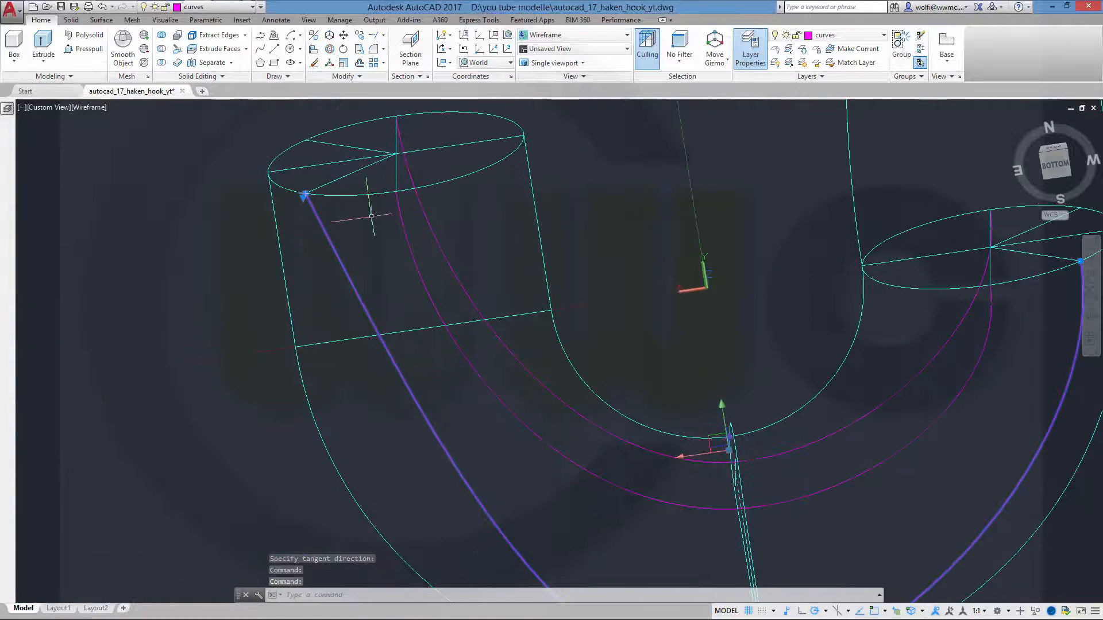
{"action": "mouse_move", "coordinate": [306, 192]}
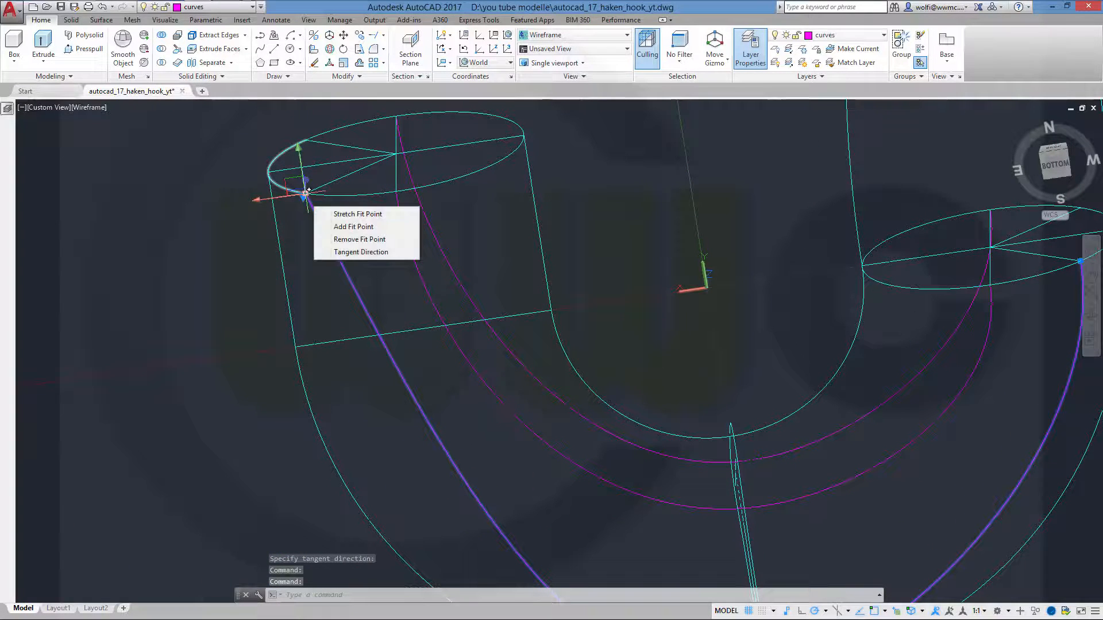
{"action": "left_click", "coordinate": [347, 253]}
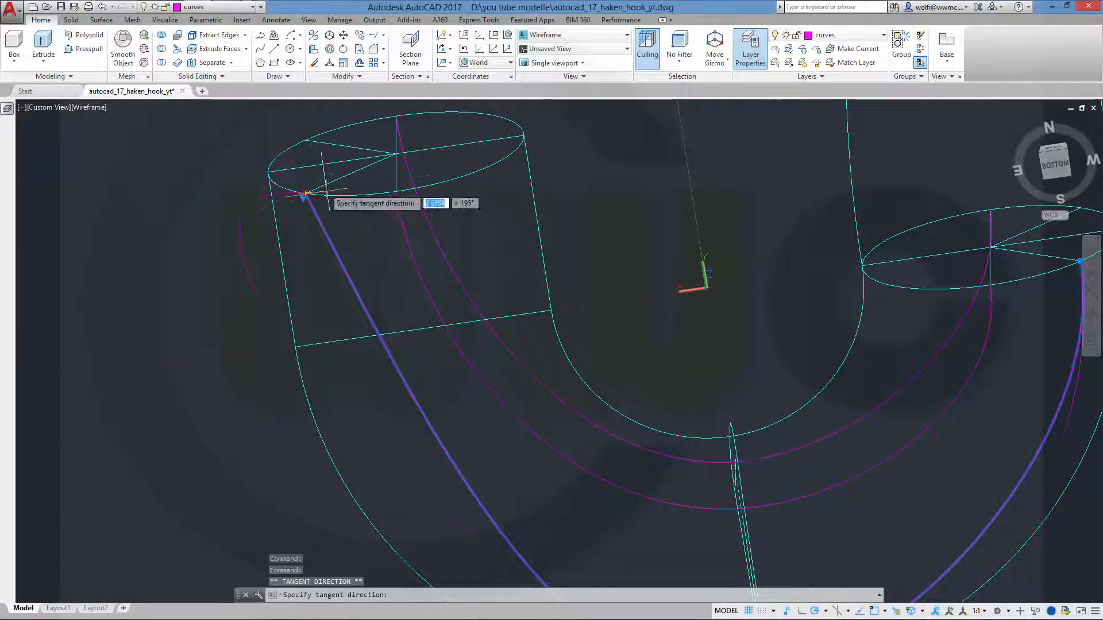
{"action": "left_click", "coordinate": [298, 151]}
Examine how the outer spline runs relative to the hook's outline, cross-sections and other guide curves from several viewing directions.
{"action": "scroll", "coordinate": [428, 311], "scroll_direction": "up", "scroll_amount": 4}
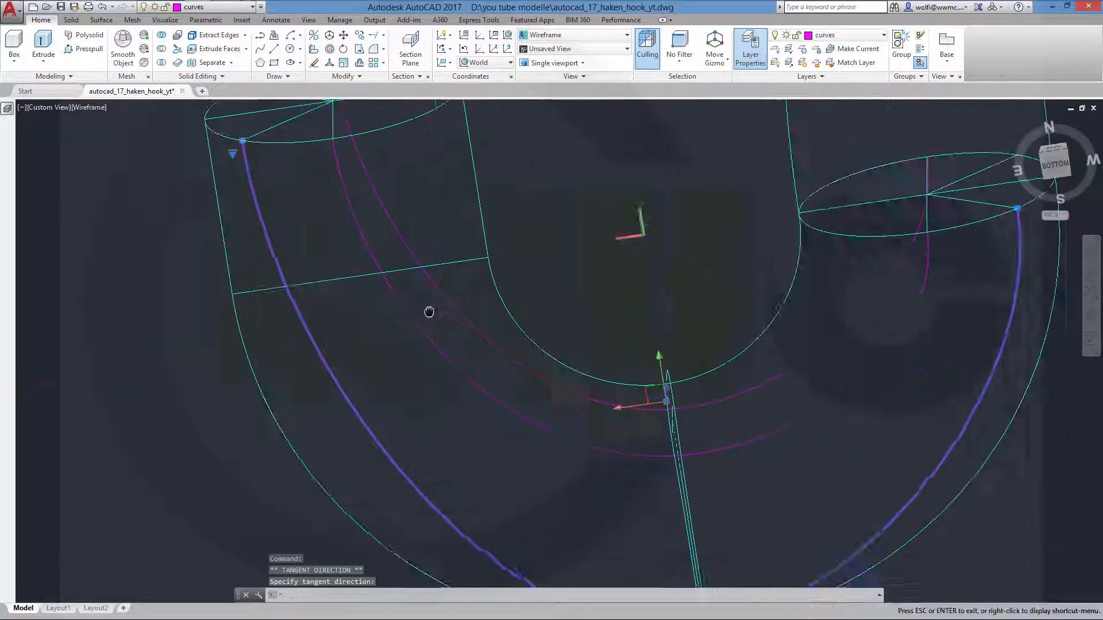
{"action": "scroll", "coordinate": [554, 378], "scroll_direction": "down", "scroll_amount": 5}
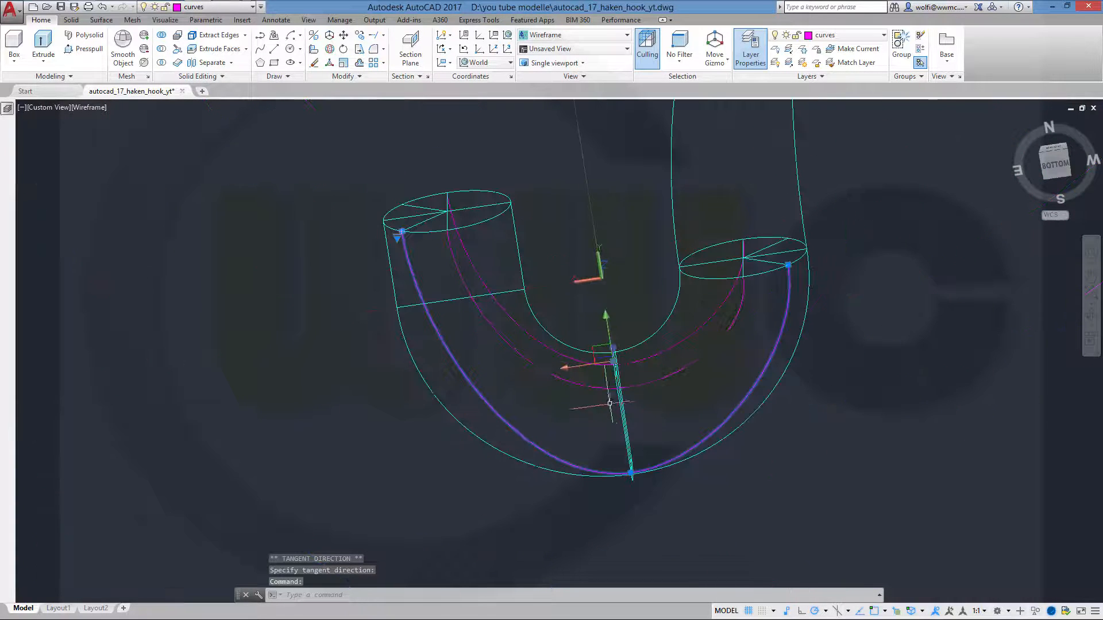
{"action": "middle_click_drag", "start_coordinate": [580, 379], "coordinate": [499, 435], "text": "shift"}
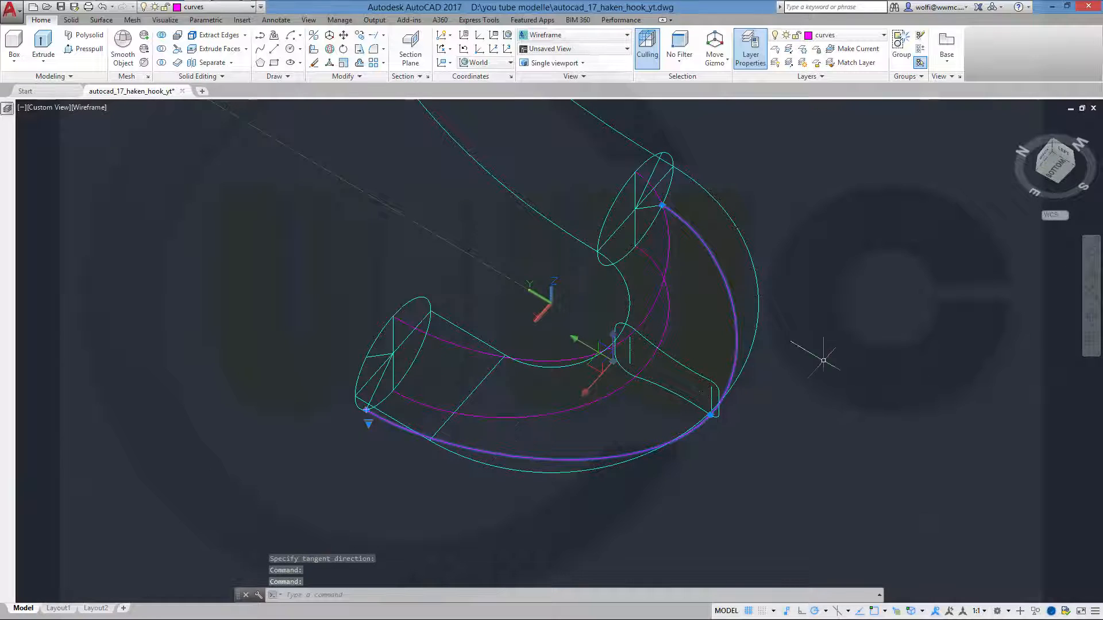
{"action": "middle_click_drag", "start_coordinate": [824, 361], "coordinate": [705, 423], "text": "shift"}
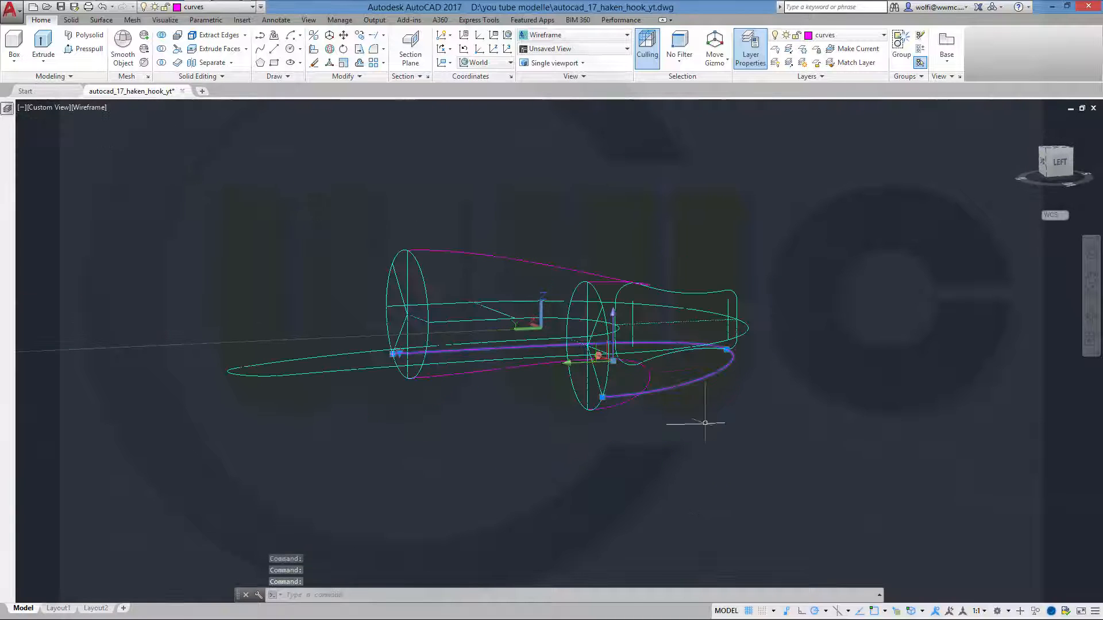
{"action": "middle_click_drag", "start_coordinate": [716, 276], "coordinate": [395, 380], "text": "shift"}
{"action": "middle_click_drag", "start_coordinate": [652, 374], "coordinate": [648, 456], "text": "shift"}
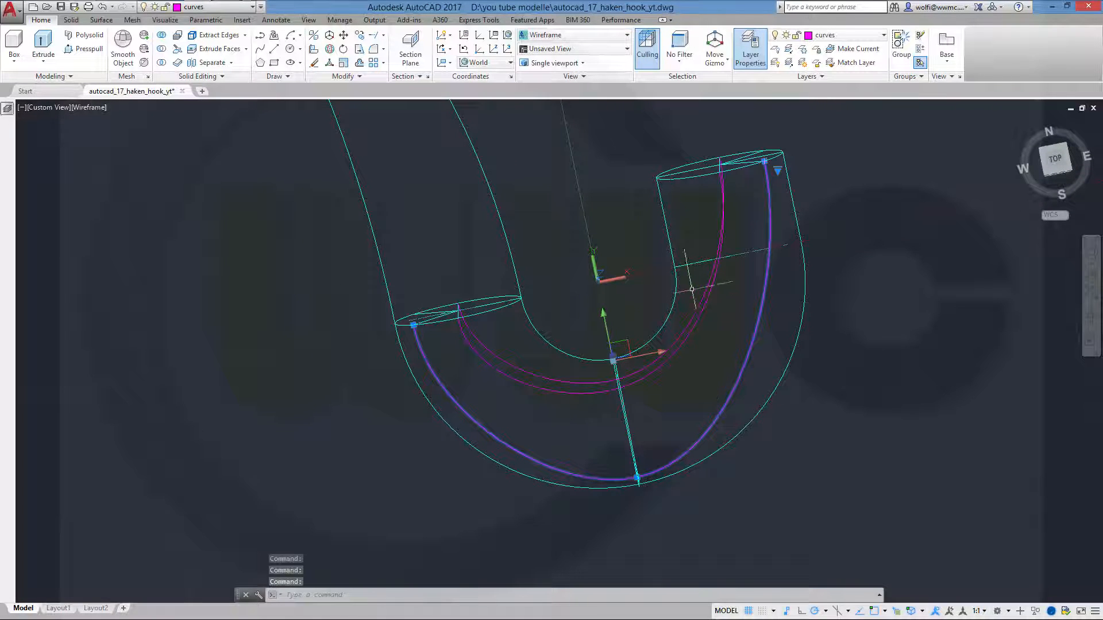
{"action": "middle_click_drag", "start_coordinate": [692, 289], "coordinate": [654, 336], "text": "shift"}
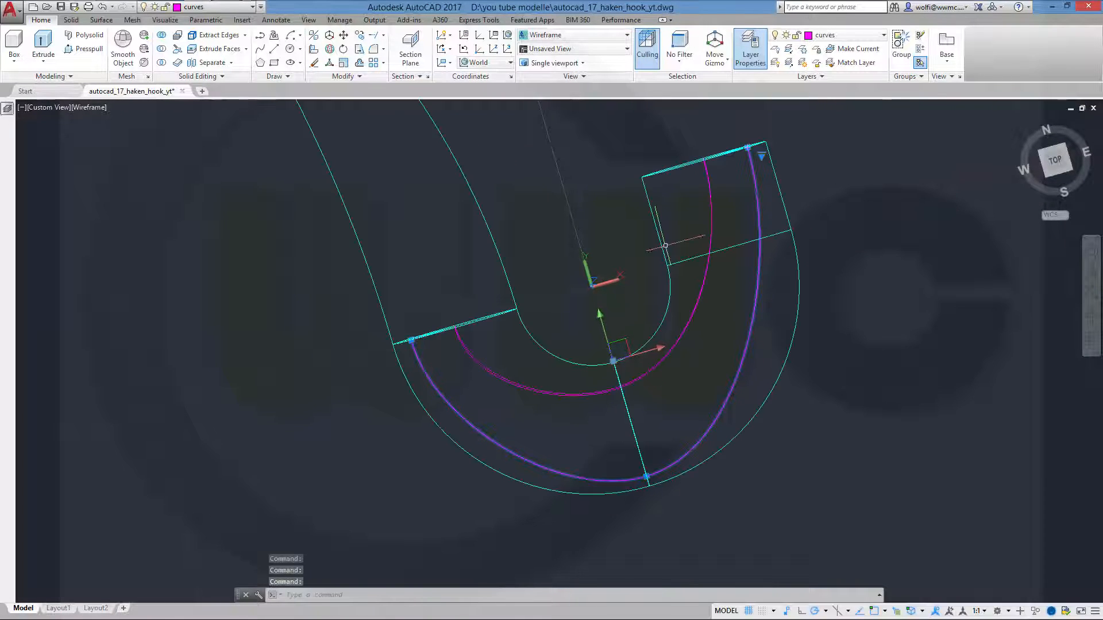
{"action": "middle_click_drag", "start_coordinate": [653, 263], "coordinate": [644, 326], "text": "shift"}
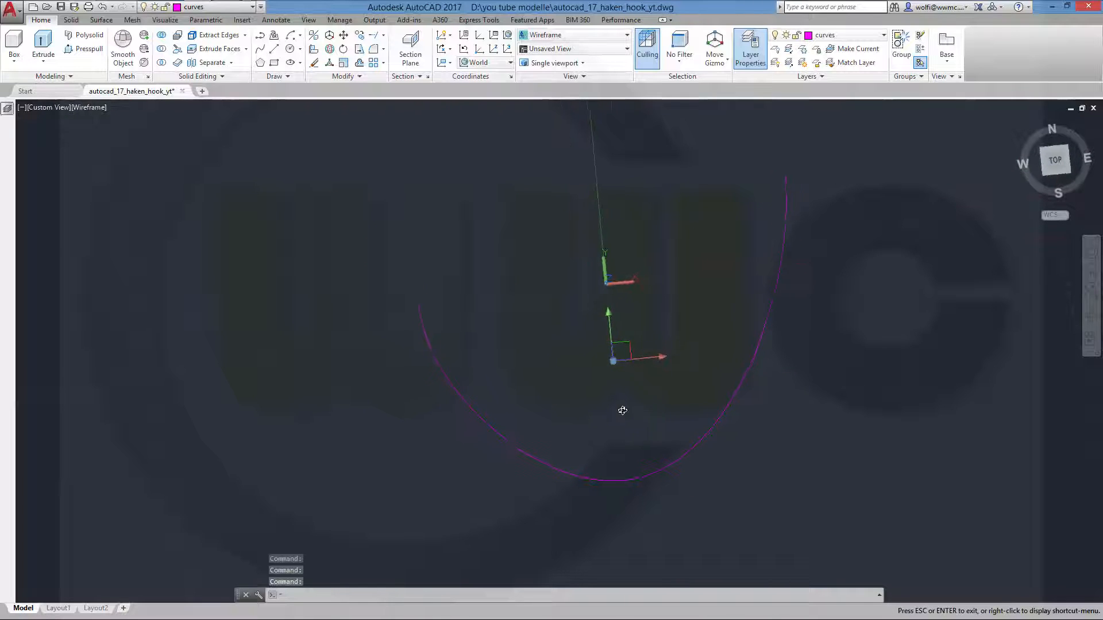
{"action": "middle_click_drag", "start_coordinate": [622, 410], "coordinate": [432, 230], "text": "shift"}
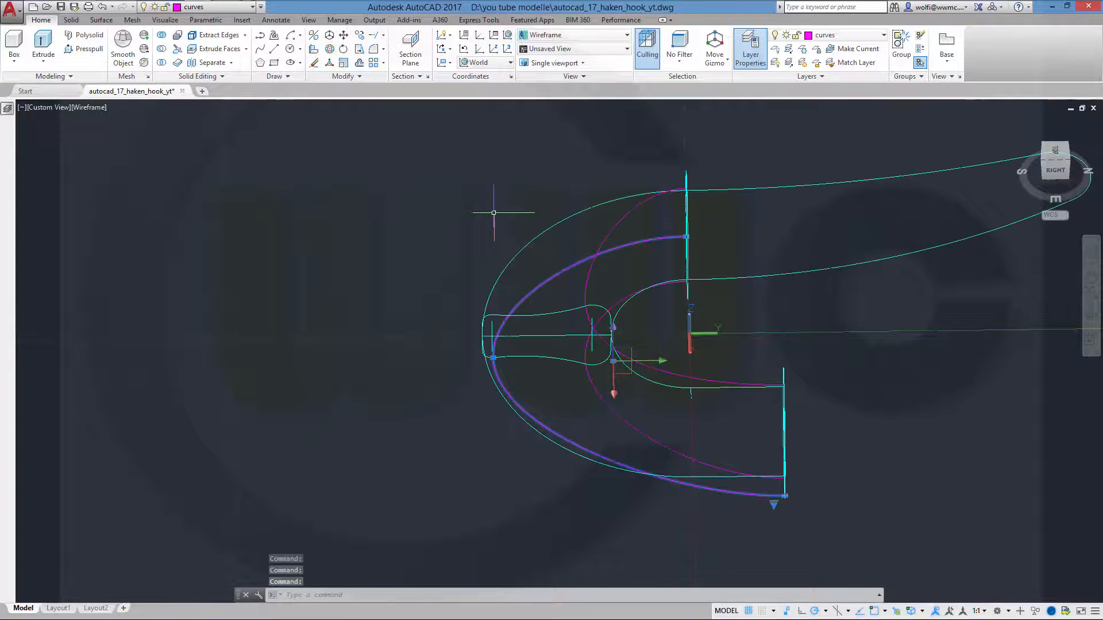
{"action": "mouse_move", "coordinate": [583, 264]}
{"action": "middle_mouse_down", "text": "shift"}
{"action": "mouse_move", "coordinate": [512, 261]}
{"action": "mouse_move", "coordinate": [569, 249]}
{"action": "middle_mouse_up", "text": "shift"}
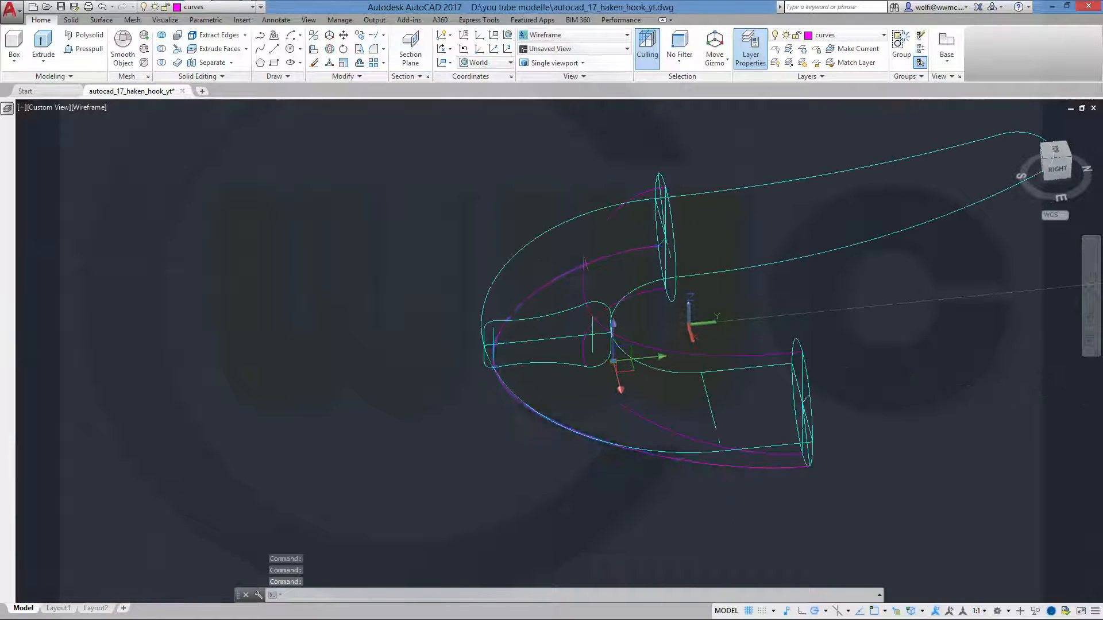
{"action": "middle_click_drag", "start_coordinate": [729, 232], "coordinate": [698, 226], "text": "shift"}
{"action": "middle_click_drag", "start_coordinate": [639, 201], "coordinate": [591, 207], "text": "shift"}
{"action": "middle_click_drag", "start_coordinate": [670, 187], "coordinate": [693, 180], "text": "shift"}
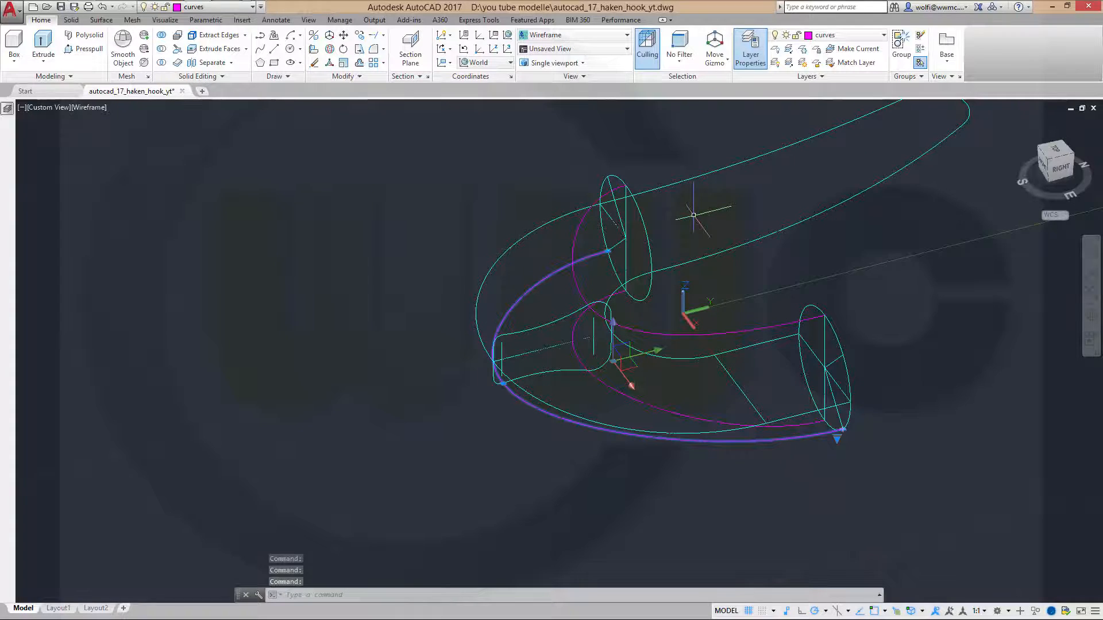
{"action": "scroll", "coordinate": [693, 215], "scroll_direction": "up", "scroll_amount": 2}
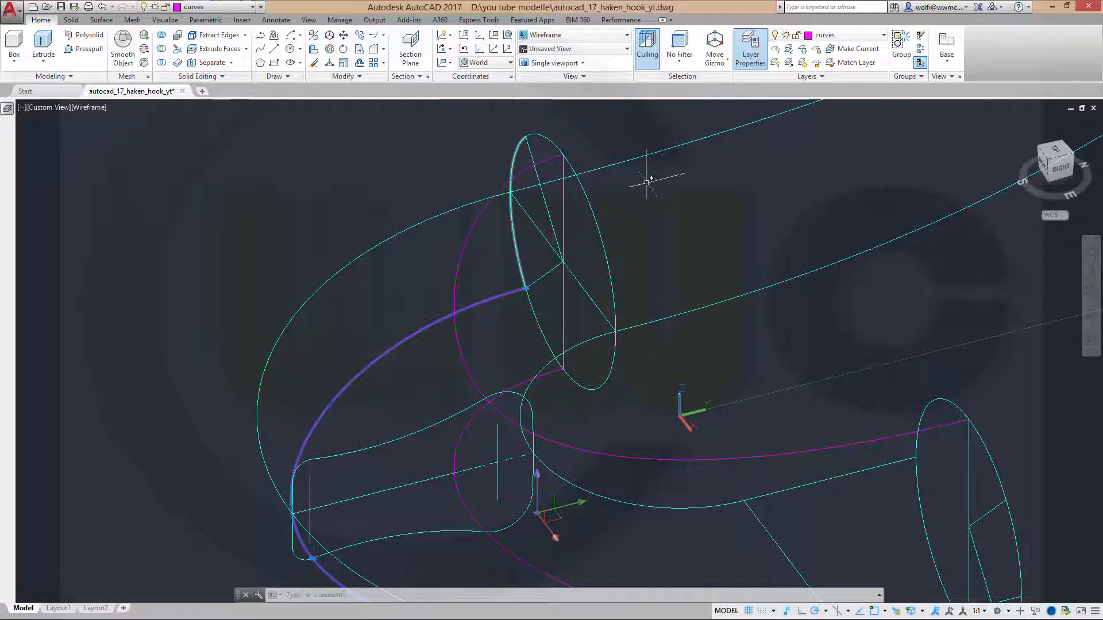
Draw a three-point outer spline from the tip section's upper angled line end, through the middle section's outer upper edge, to the shank section's matching line end.
{"action": "middle_click_drag", "start_coordinate": [387, 178], "coordinate": [475, 359], "text": "shift"}
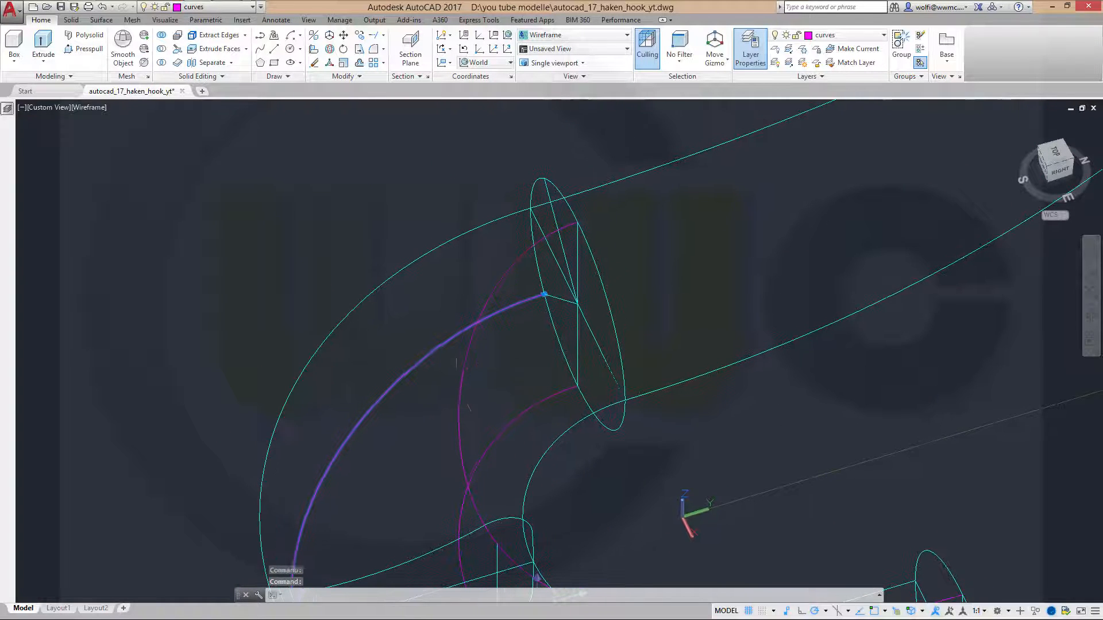
{"action": "left_click", "coordinate": [262, 51]}
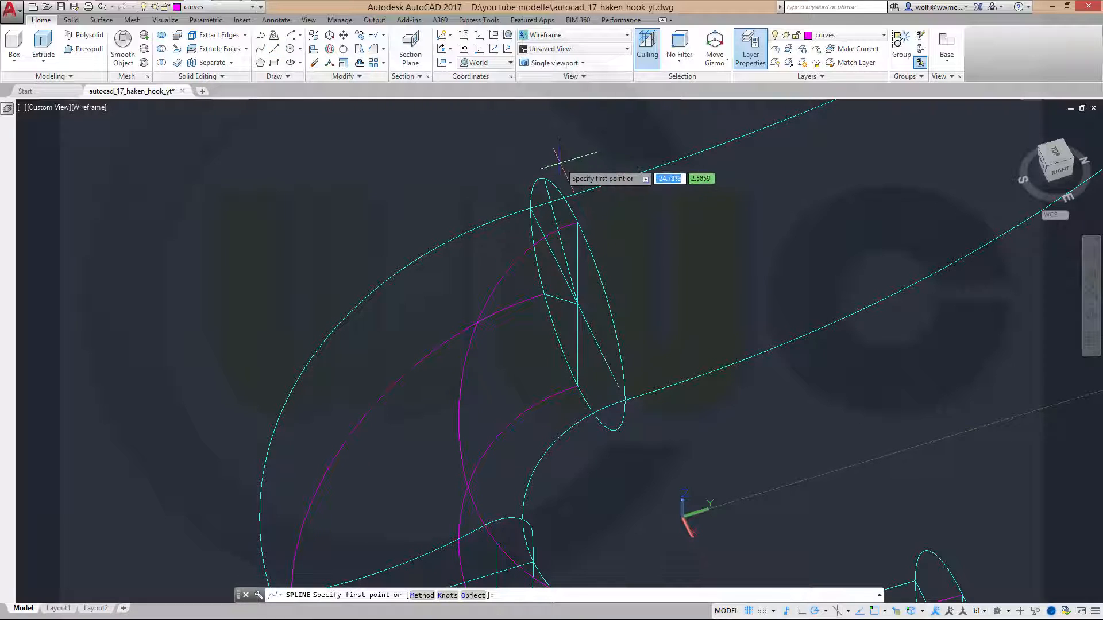
{"action": "scroll", "coordinate": [702, 285], "scroll_direction": "up", "scroll_amount": 2}
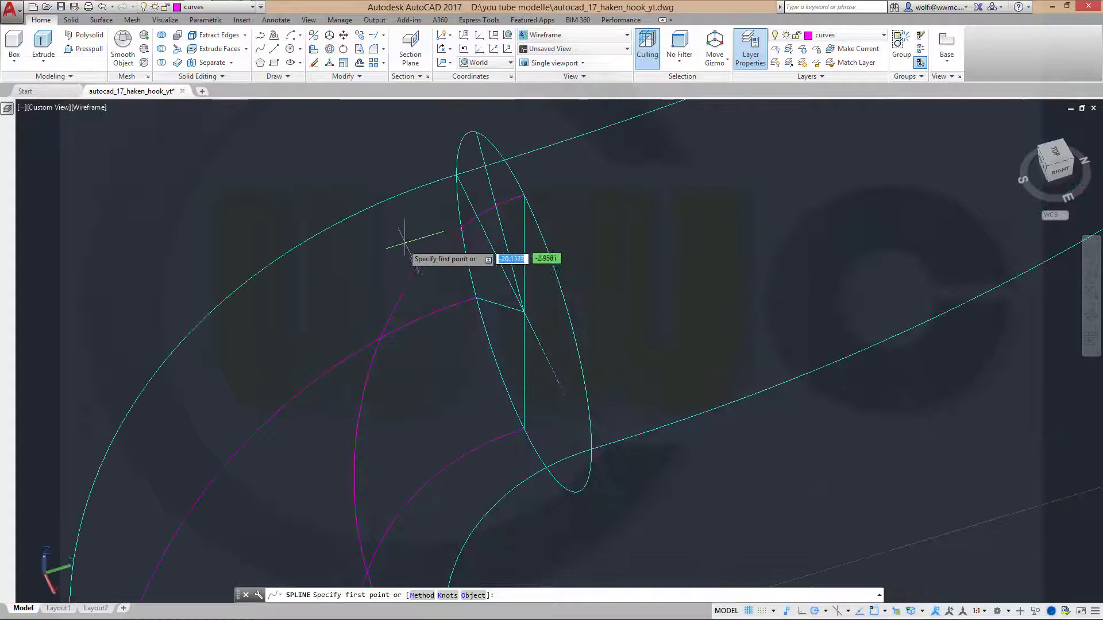
{"action": "key", "text": "F8"}
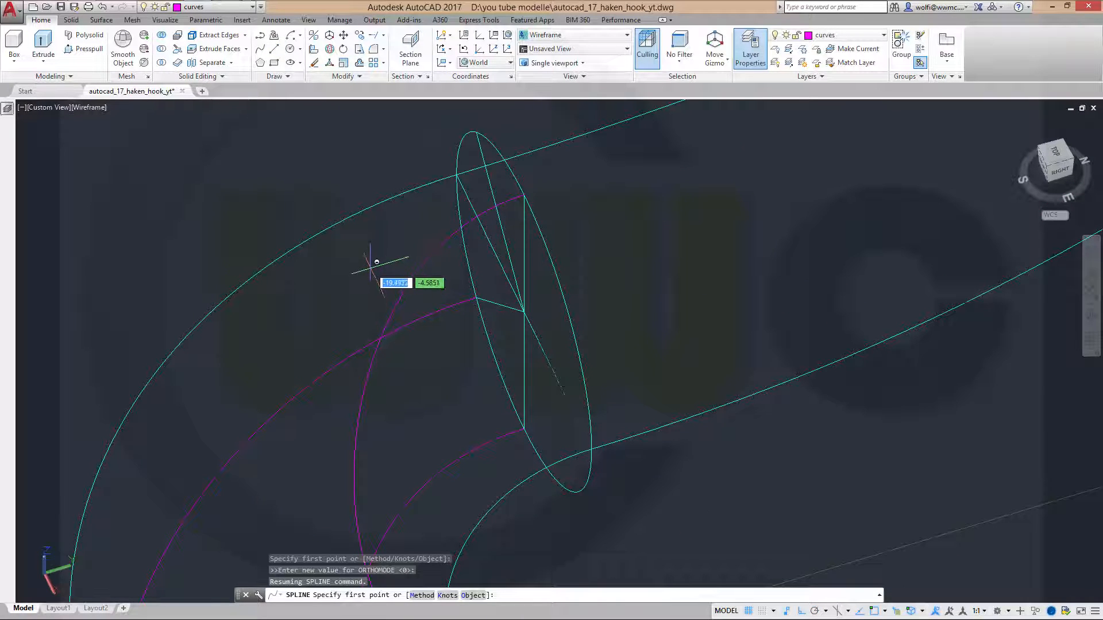
{"action": "left_click", "coordinate": [476, 132]}
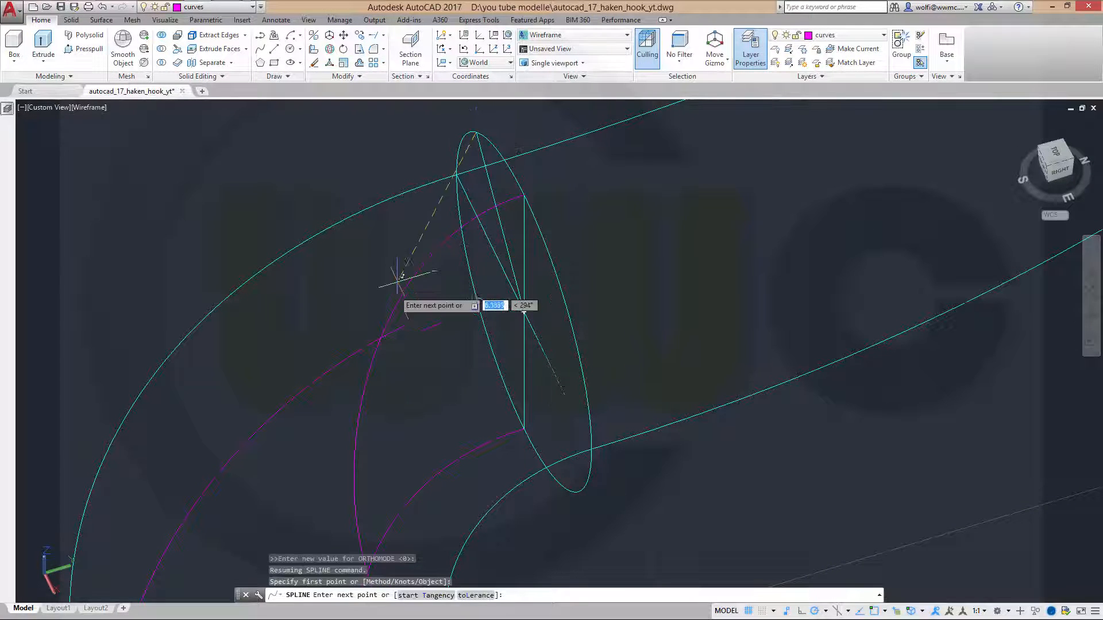
{"action": "mouse_move", "coordinate": [297, 480]}
{"action": "middle_mouse_down"}
{"action": "mouse_move", "coordinate": [406, 123]}
{"action": "mouse_move", "coordinate": [456, 56]}
{"action": "mouse_move", "coordinate": [454, 68]}
{"action": "middle_mouse_up"}
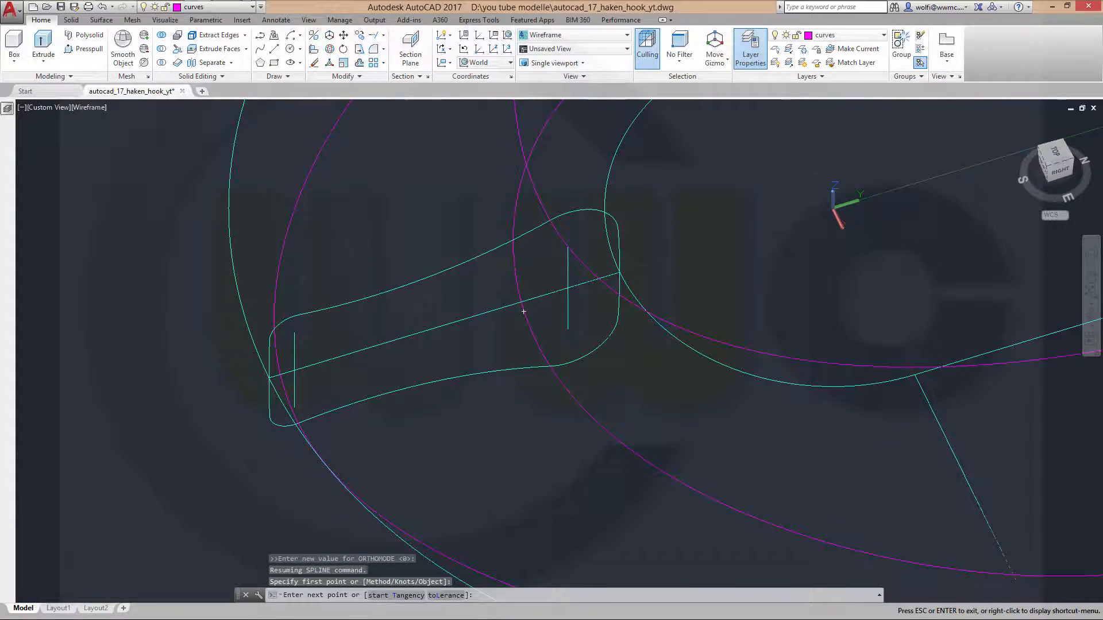
{"action": "mouse_move", "coordinate": [523, 311]}
{"action": "middle_mouse_down"}
{"action": "mouse_move", "coordinate": [520, 332]}
{"action": "mouse_move", "coordinate": [521, 312]}
{"action": "middle_mouse_up"}
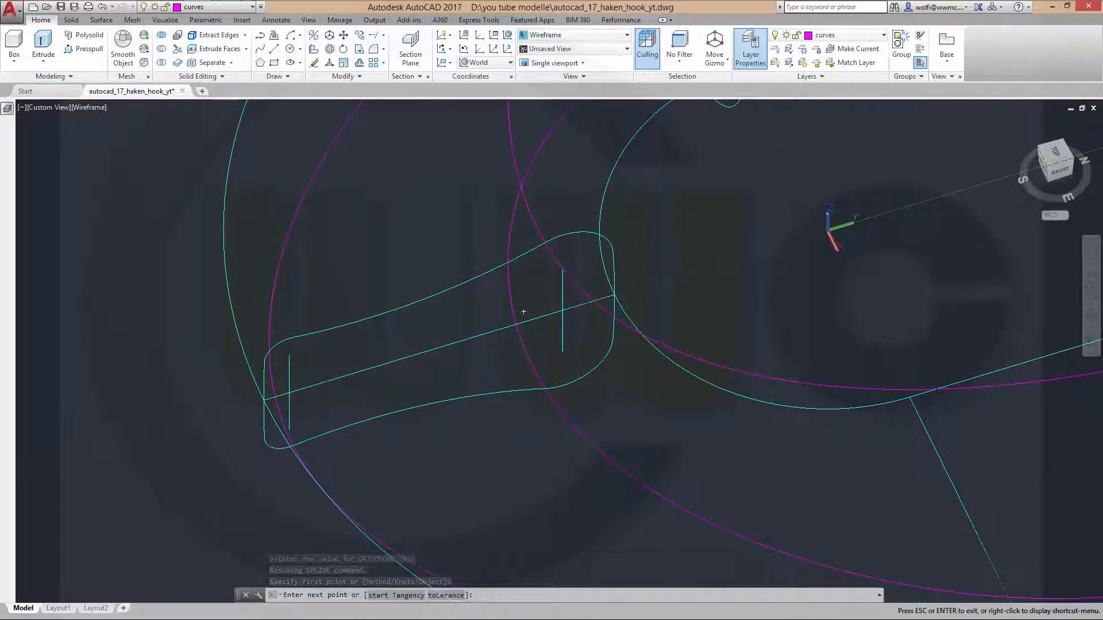
{"action": "middle_click_drag", "start_coordinate": [459, 93], "coordinate": [459, 99]}
{"action": "middle_click_drag", "start_coordinate": [437, 245], "coordinate": [404, 188], "text": "shift"}
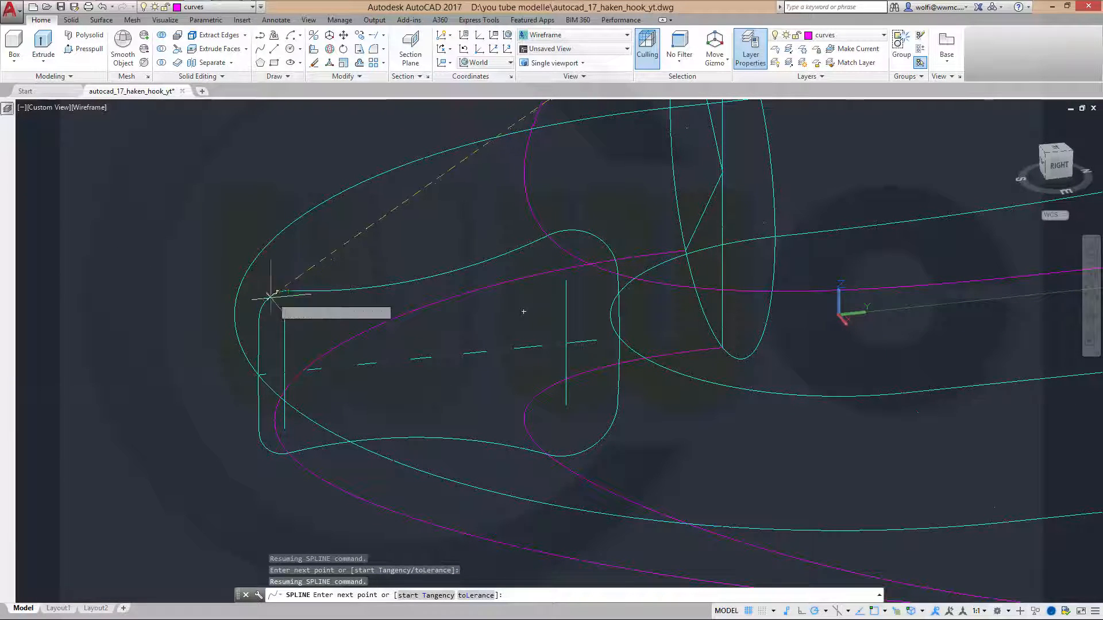
{"action": "scroll", "coordinate": [287, 291], "scroll_direction": "up", "scroll_amount": 2}
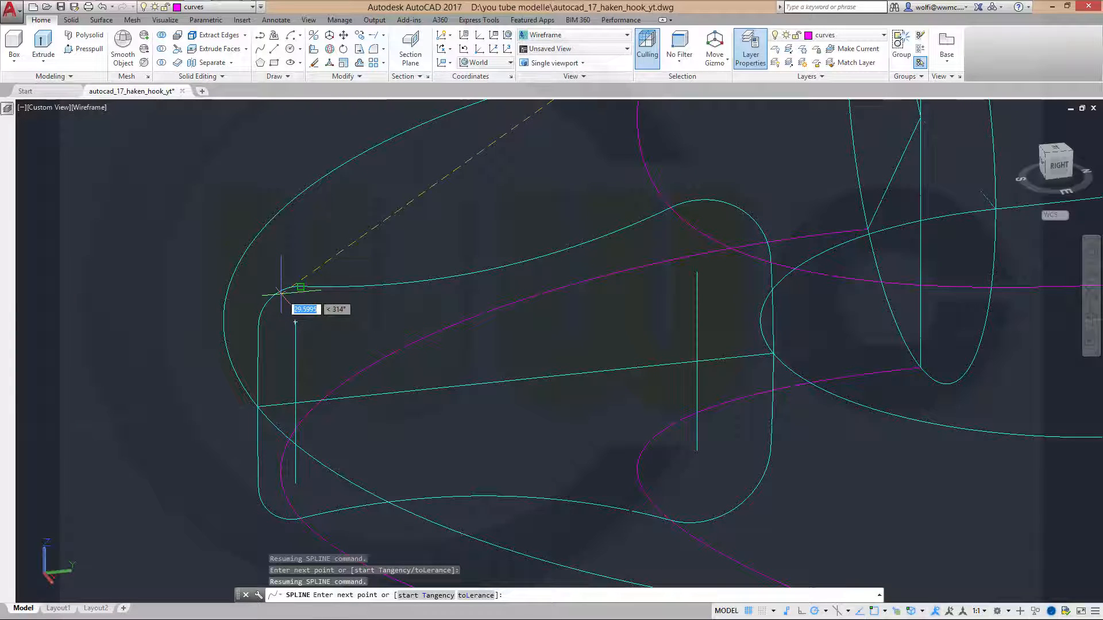
{"action": "left_click", "coordinate": [283, 288]}
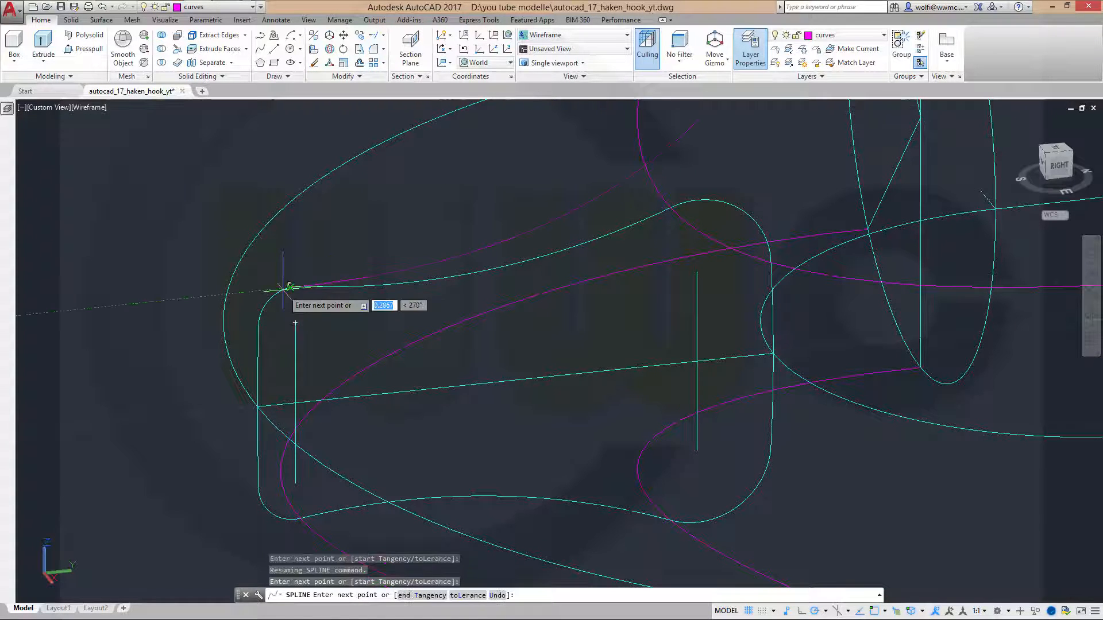
{"action": "scroll", "coordinate": [459, 485], "scroll_direction": "down", "scroll_amount": 4}
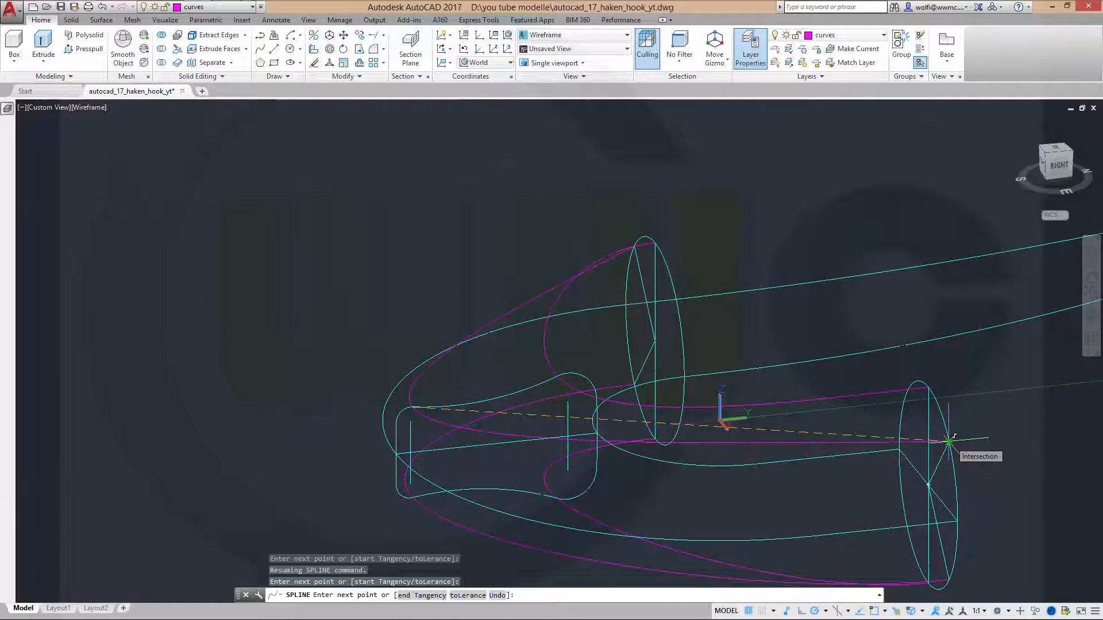
{"action": "scroll", "coordinate": [949, 440], "scroll_direction": "up", "scroll_amount": 2}
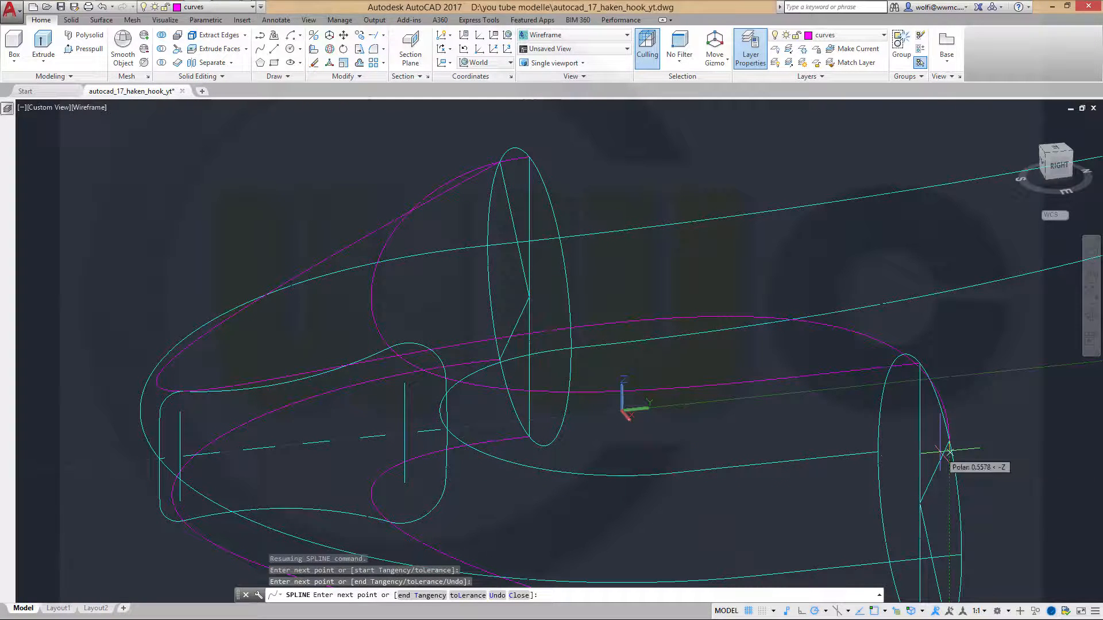
{"action": "right_click", "coordinate": [1017, 433]}
{"action": "left_click", "coordinate": [1032, 442]}
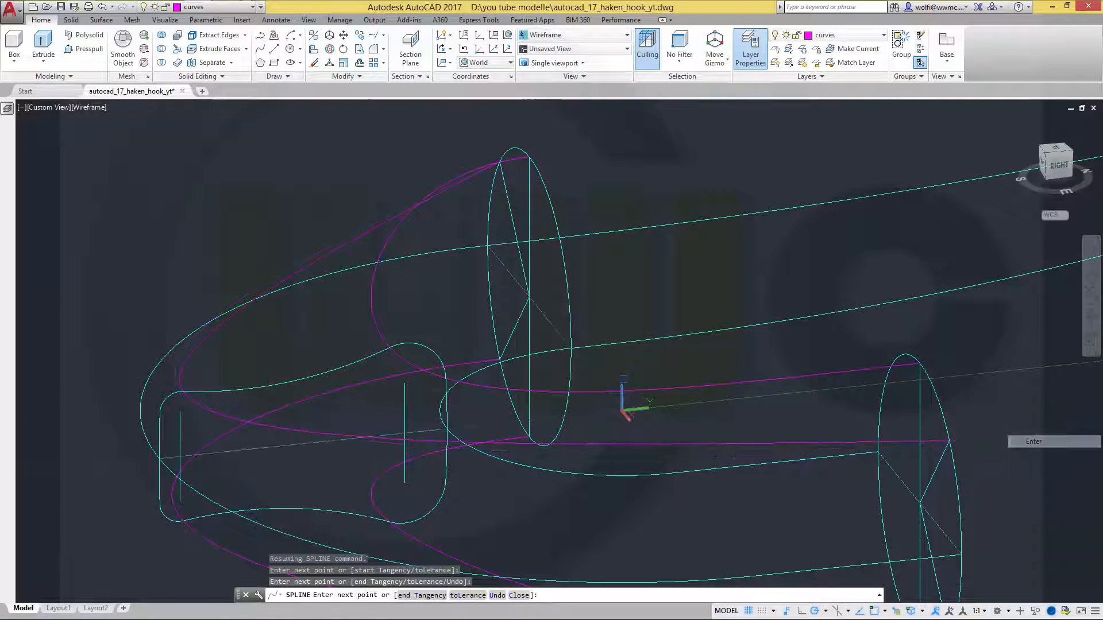
Select the new upper outer spline and set its tangent direction at the shank section end point parallel to the Y axis.
{"action": "left_click", "coordinate": [934, 441]}
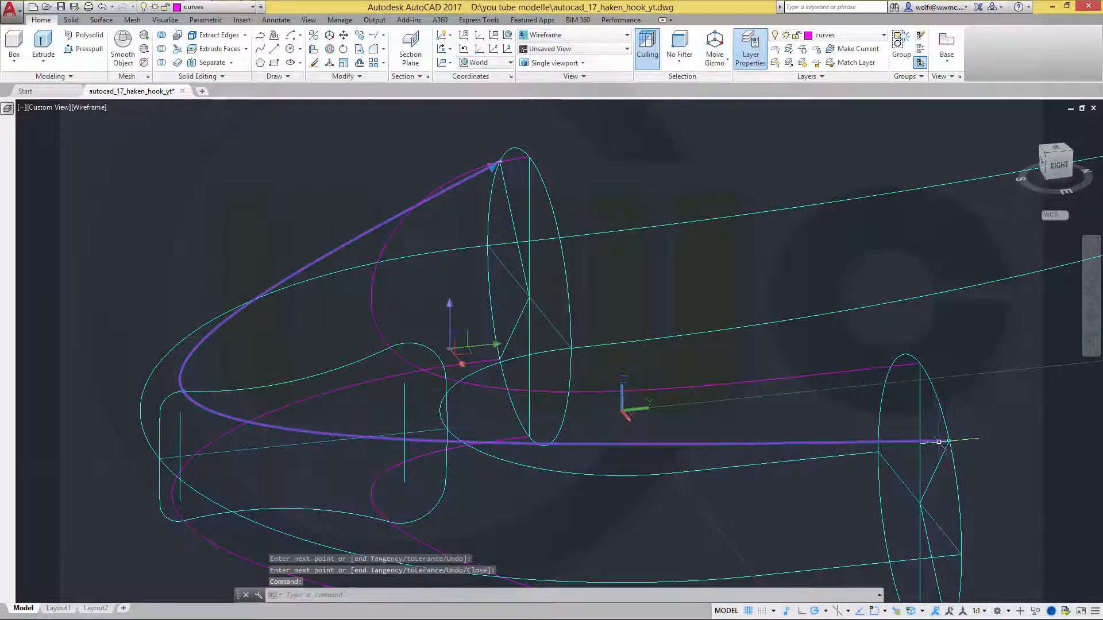
{"action": "mouse_move", "coordinate": [951, 440]}
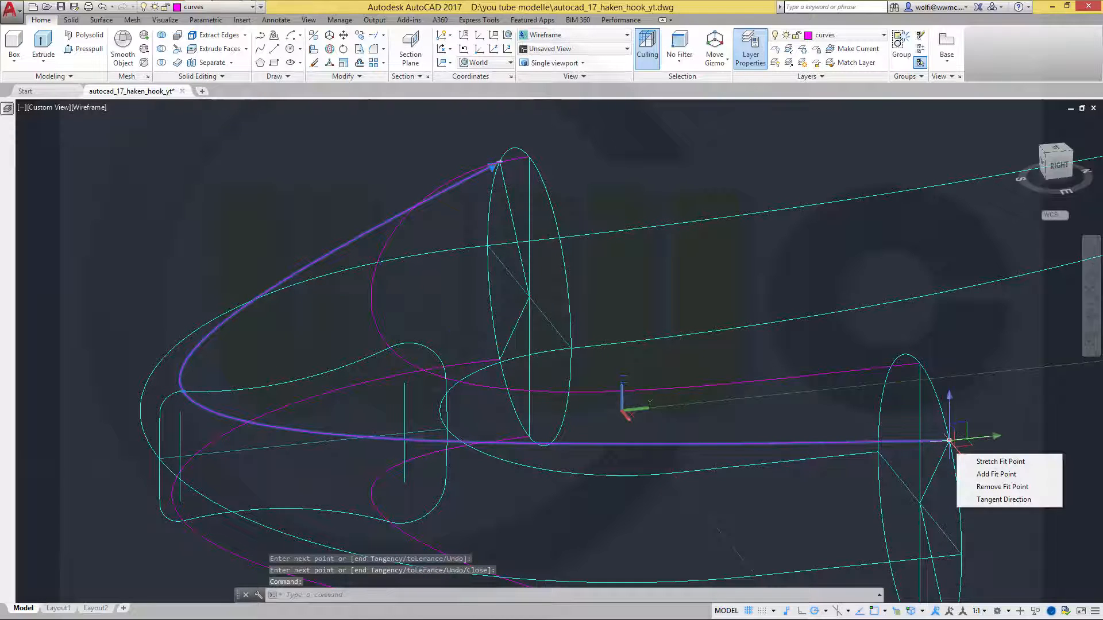
{"action": "left_click", "coordinate": [984, 500]}
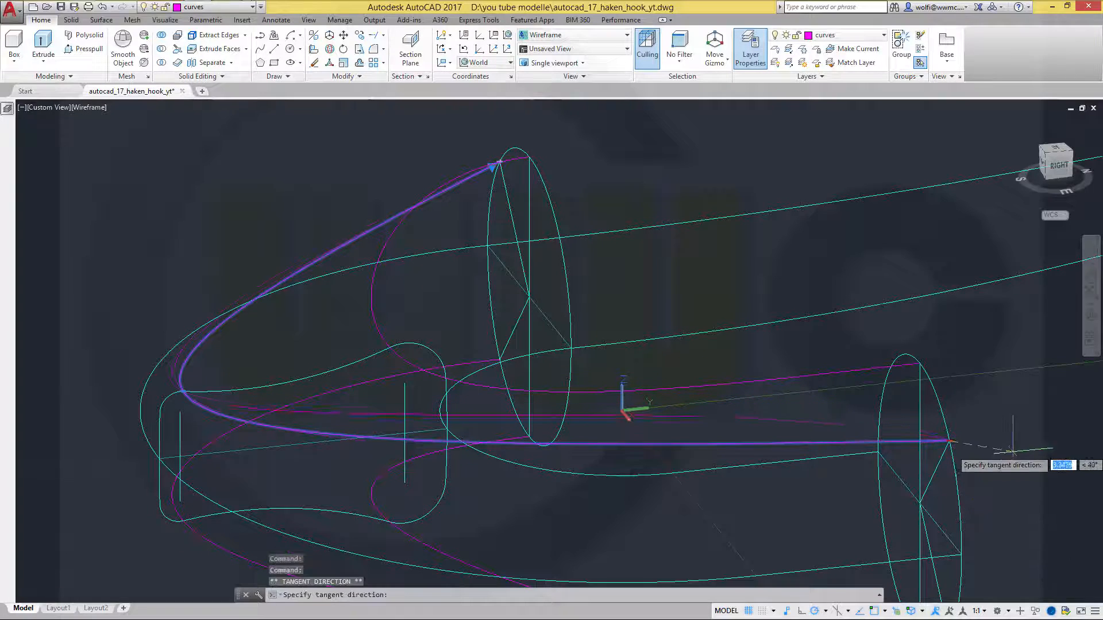
{"action": "left_click", "coordinate": [1044, 431]}
Set the upper outer spline's tangent direction at the tip section start point parallel to the Y axis.
{"action": "middle_click_drag", "start_coordinate": [692, 282], "coordinate": [774, 419]}
{"action": "middle_click_drag", "start_coordinate": [573, 352], "coordinate": [577, 410], "text": "shift"}
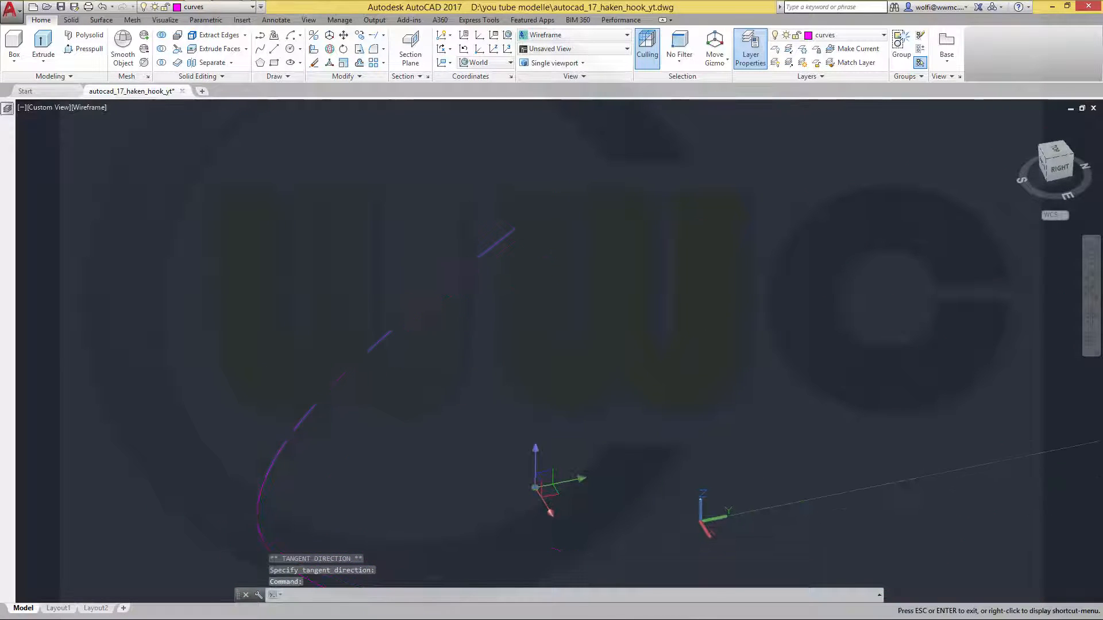
{"action": "mouse_move", "coordinate": [556, 197]}
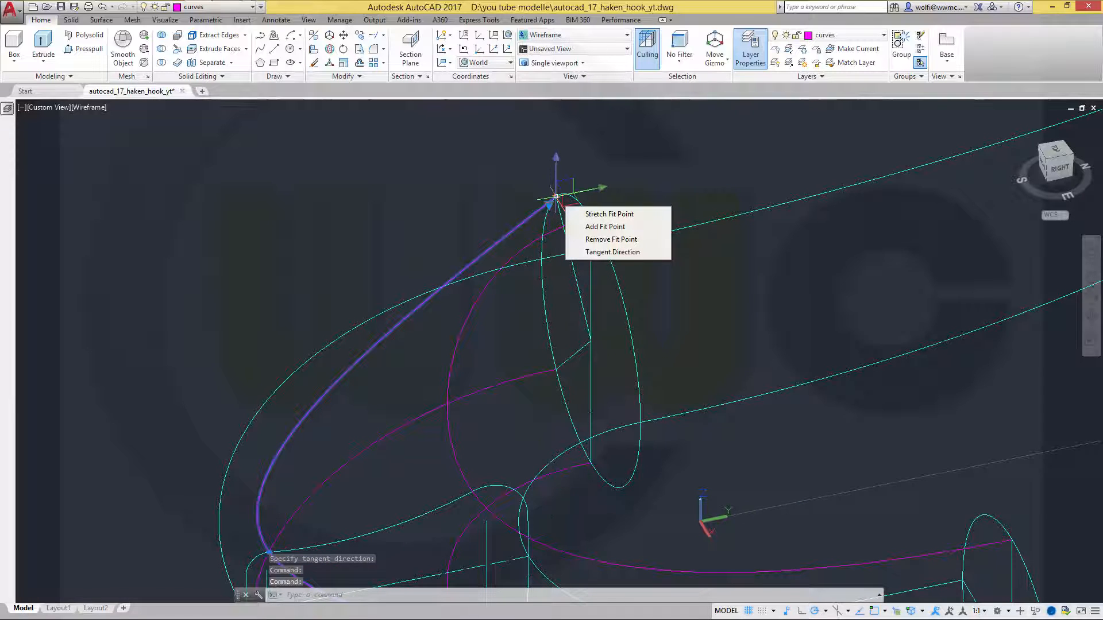
{"action": "left_click", "coordinate": [622, 253]}
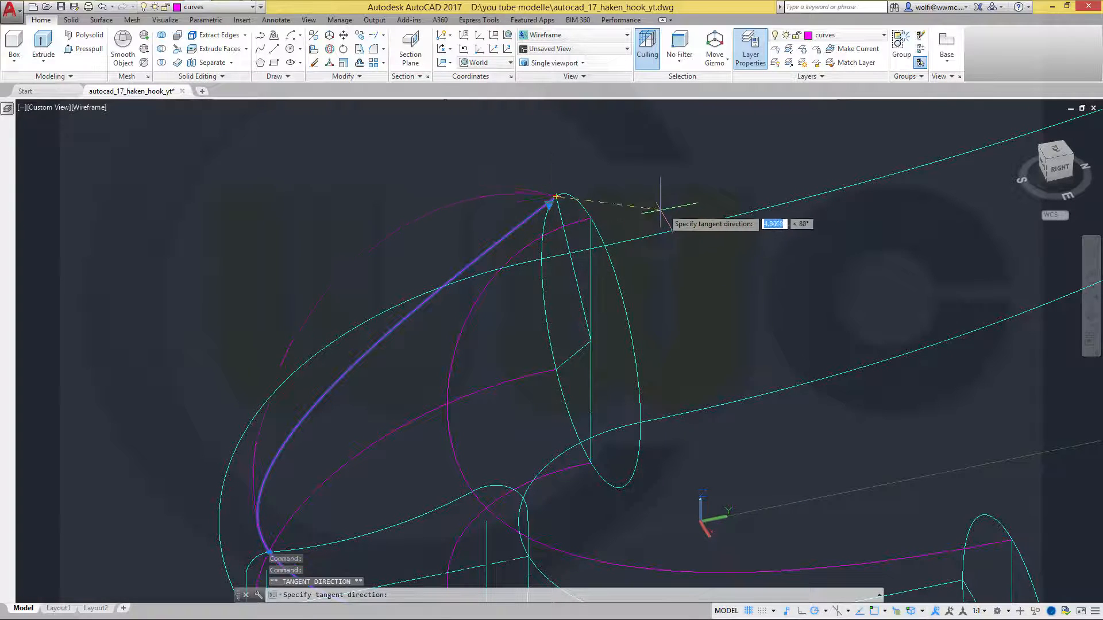
{"action": "left_click", "coordinate": [678, 170]}
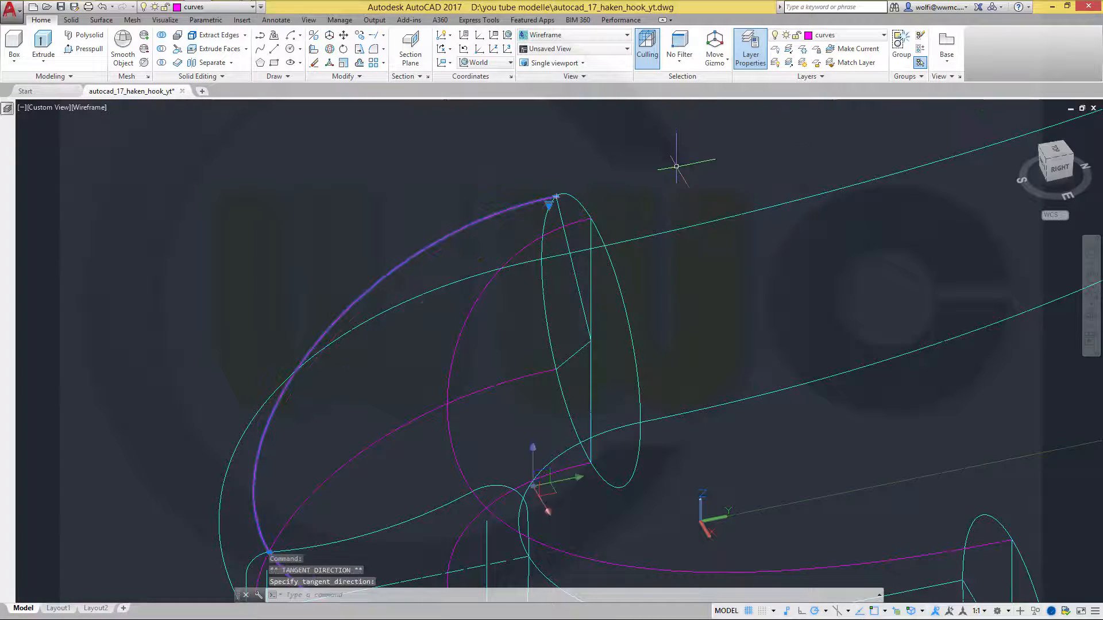
Examine the guide splines against the hook outline and cross-sections from below and from several other viewing directions.
{"action": "middle_click_drag", "start_coordinate": [632, 335], "coordinate": [485, 156], "text": "shift"}
{"action": "scroll", "coordinate": [550, 457], "scroll_direction": "down", "scroll_amount": 5}
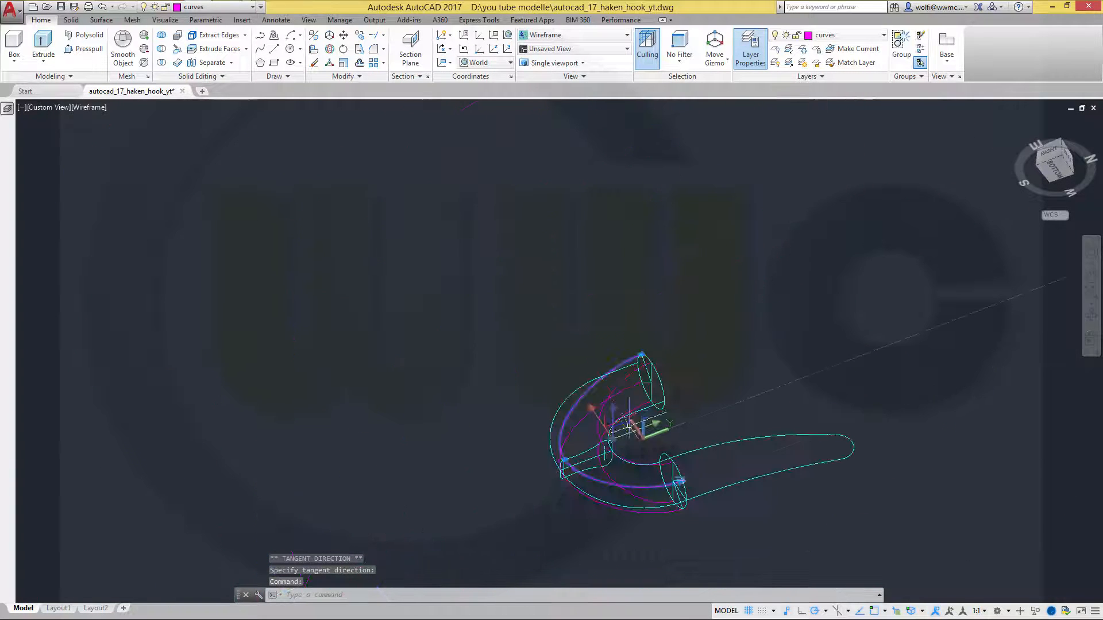
{"action": "middle_click_drag", "start_coordinate": [550, 457], "coordinate": [485, 344]}
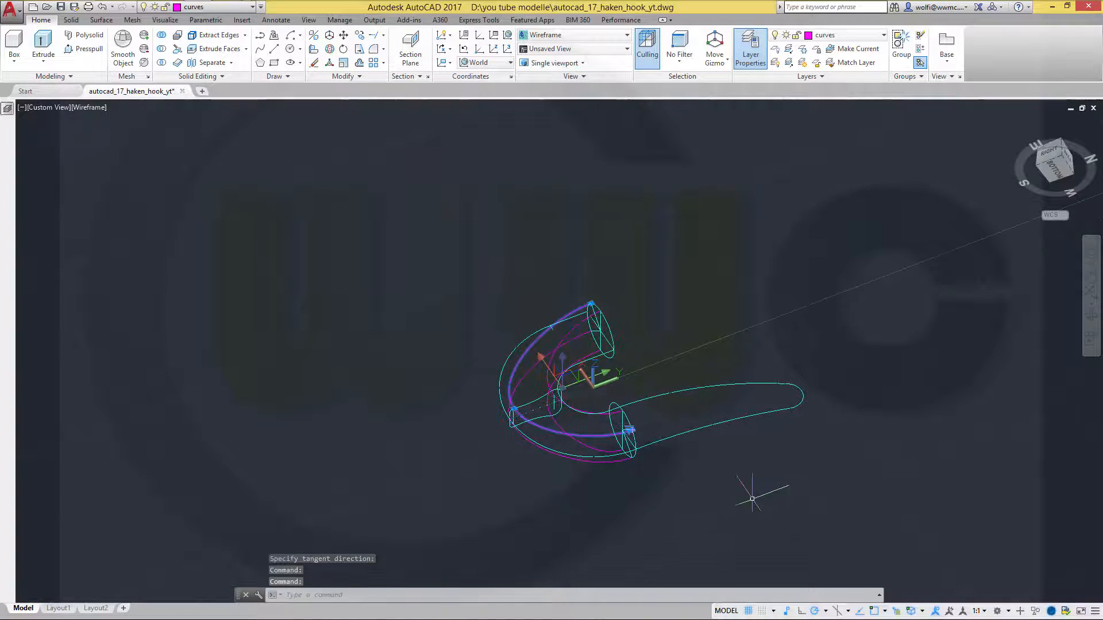
{"action": "middle_click_drag", "start_coordinate": [751, 475], "coordinate": [634, 419], "text": "shift"}
{"action": "middle_click_drag", "start_coordinate": [497, 259], "coordinate": [476, 284], "text": "shift"}
{"action": "scroll", "coordinate": [578, 320], "scroll_direction": "up", "scroll_amount": 2}
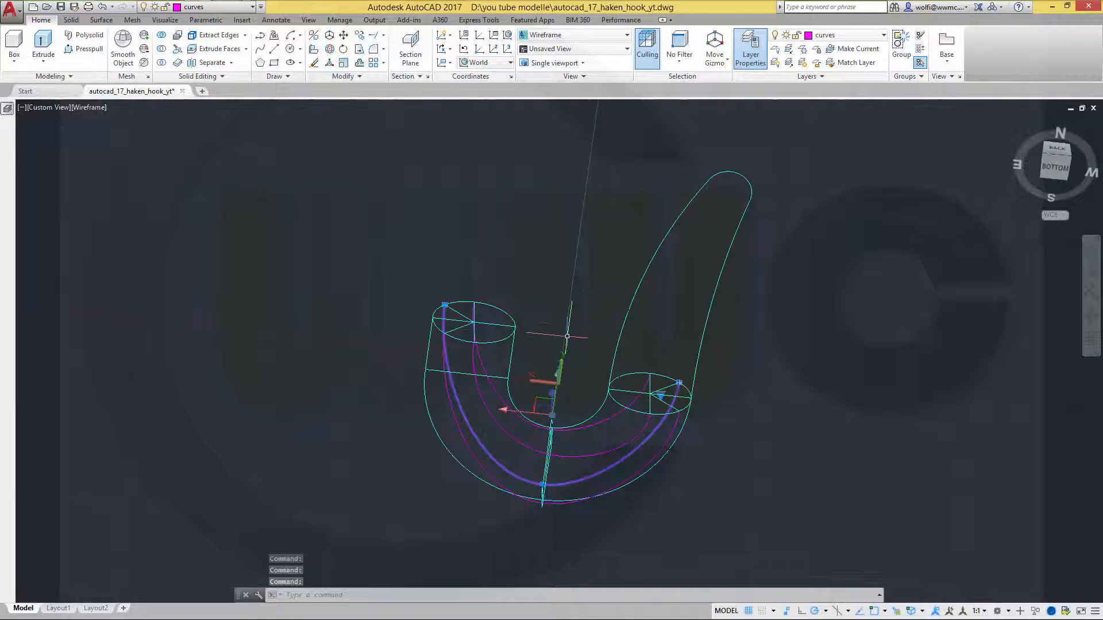
{"action": "scroll", "coordinate": [584, 345], "scroll_direction": "up", "scroll_amount": 1}
{"action": "middle_click_drag", "start_coordinate": [583, 345], "coordinate": [588, 271]}
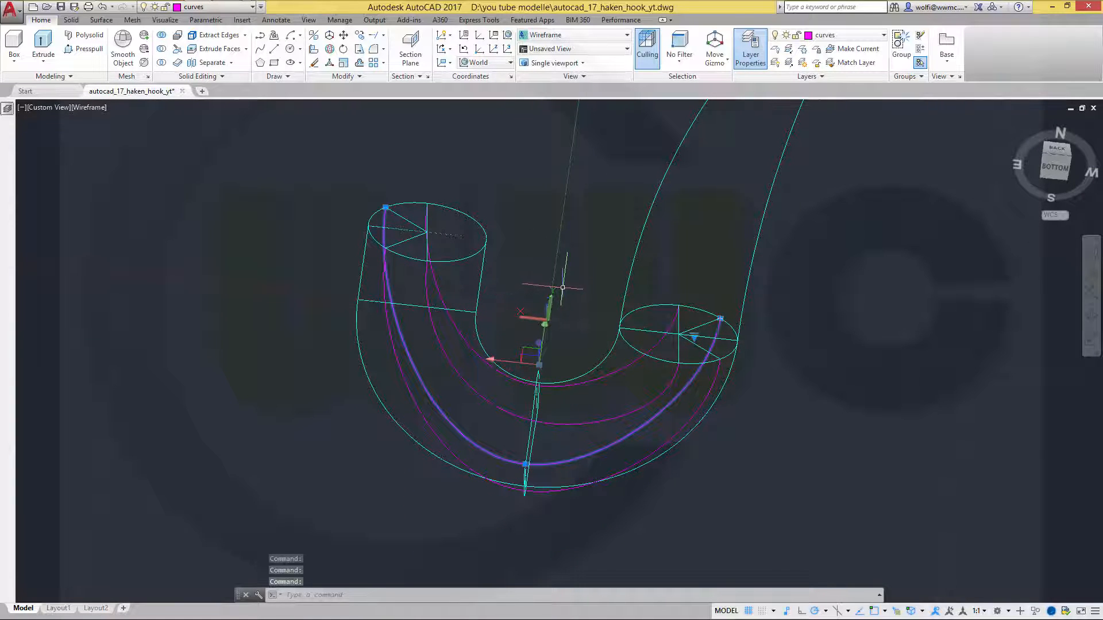
{"action": "middle_click_drag", "start_coordinate": [561, 276], "coordinate": [609, 269], "text": "shift"}
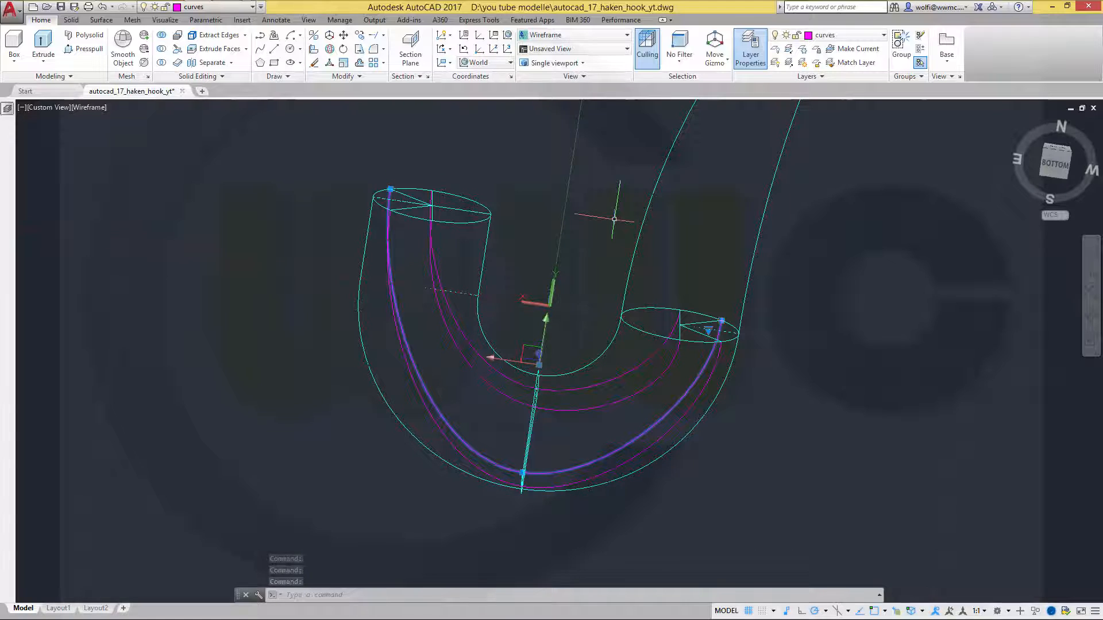
{"action": "type", "text": "pe"}
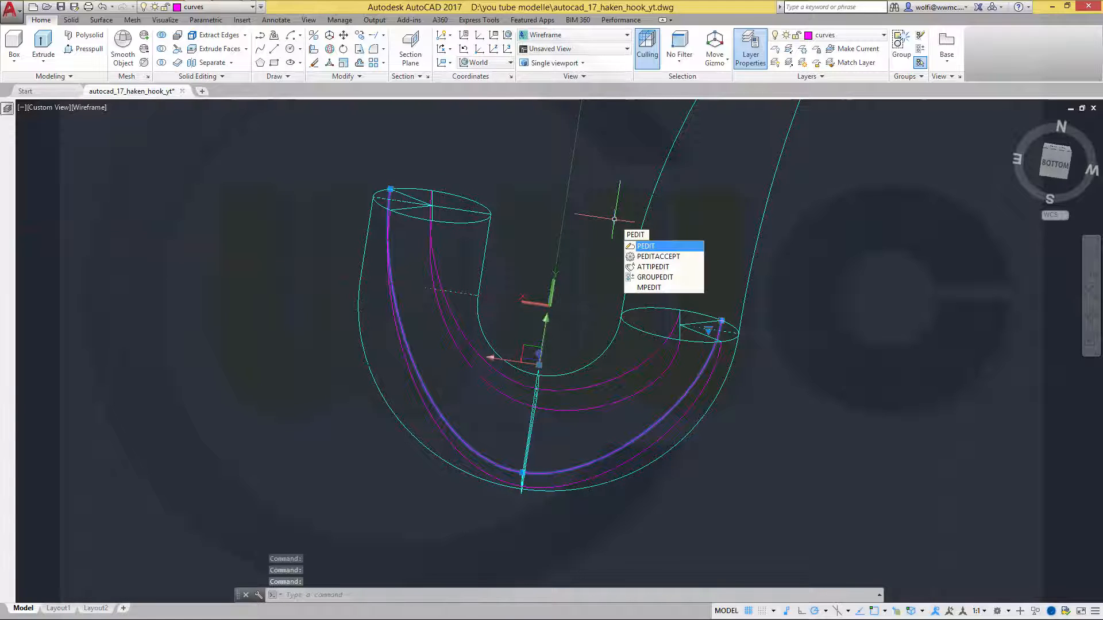
{"action": "key", "text": "Return"}
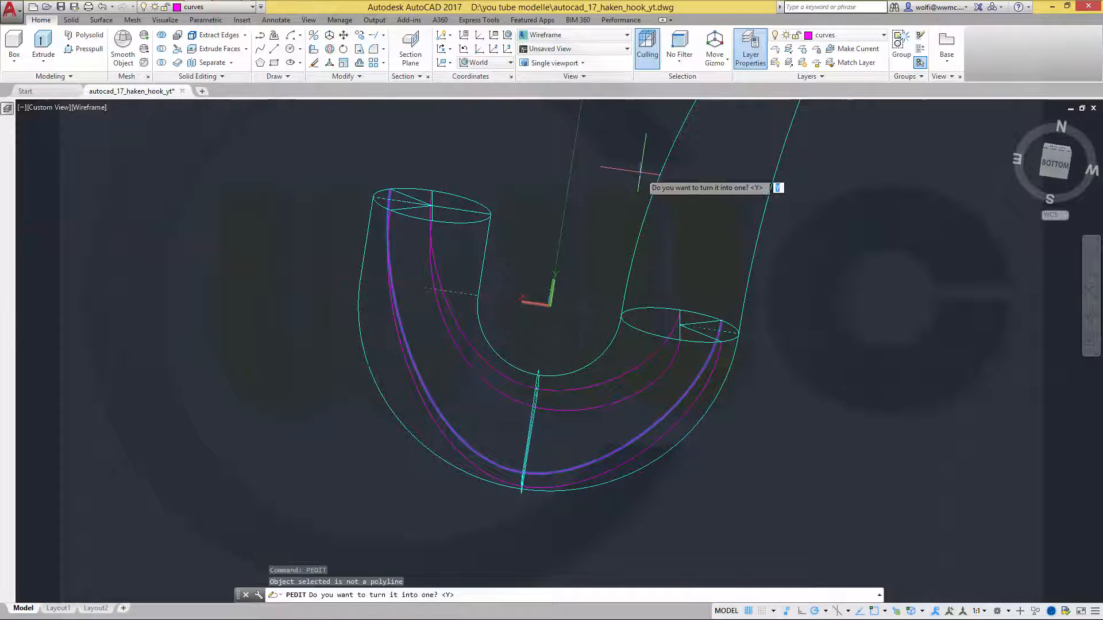
{"action": "key", "text": "Return"}
{"action": "key", "text": "Escape"}
{"action": "key", "text": "Escape"}
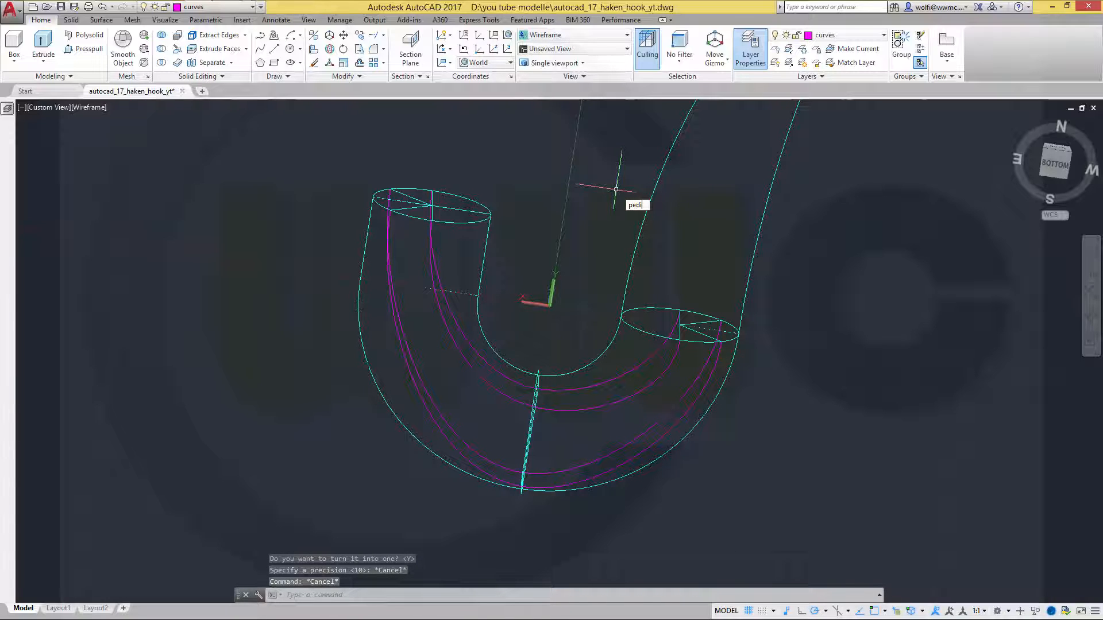
Convert the straight line on the inner side of the hook tip and the adjoining inner arc to polylines and join them with fuzz distance 0.
{"action": "key", "text": "Return"}
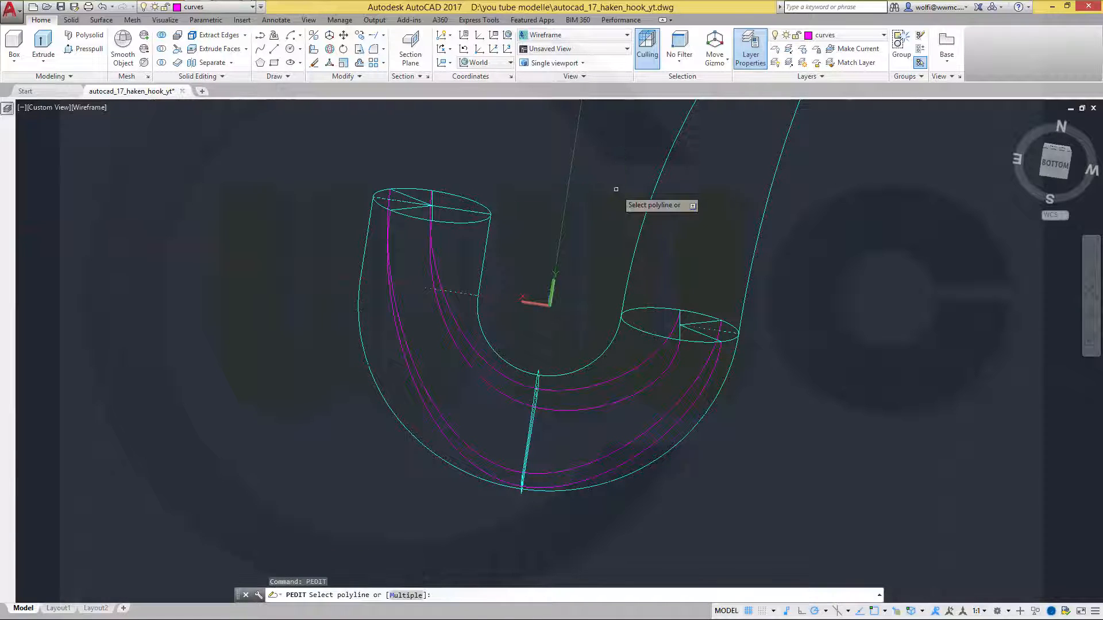
{"action": "right_click", "coordinate": [617, 191]}
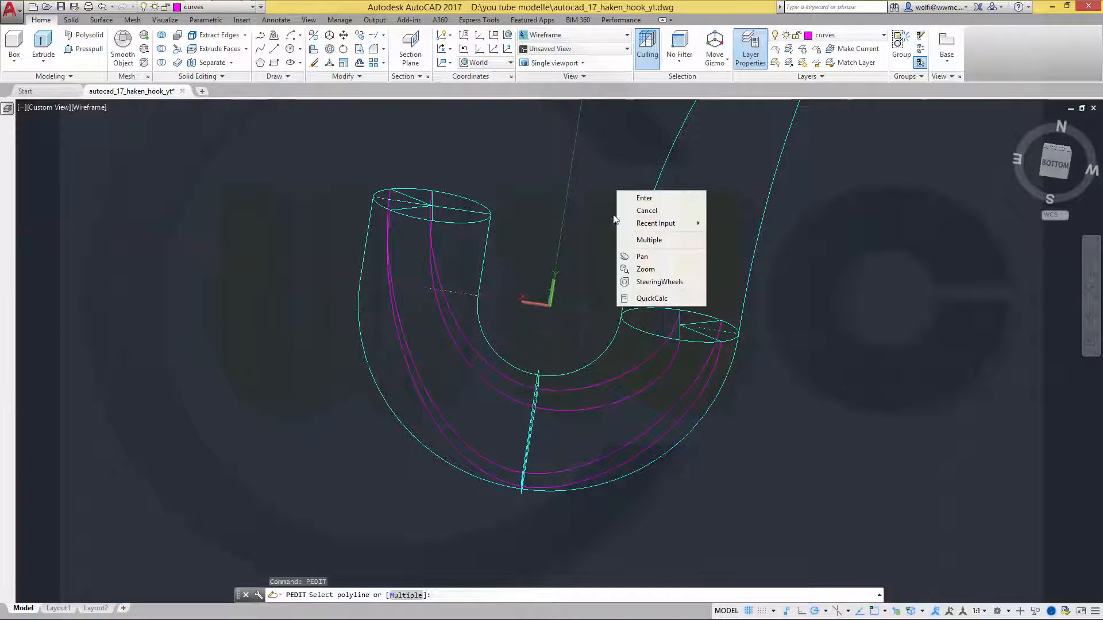
{"action": "left_click", "coordinate": [644, 241]}
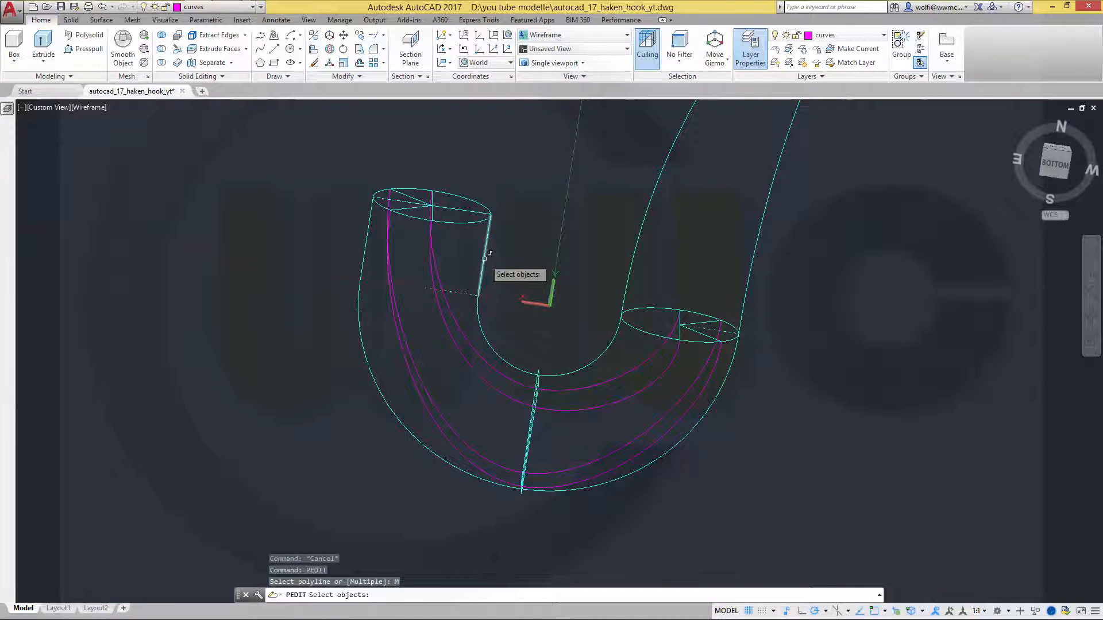
{"action": "left_click", "coordinate": [478, 295]}
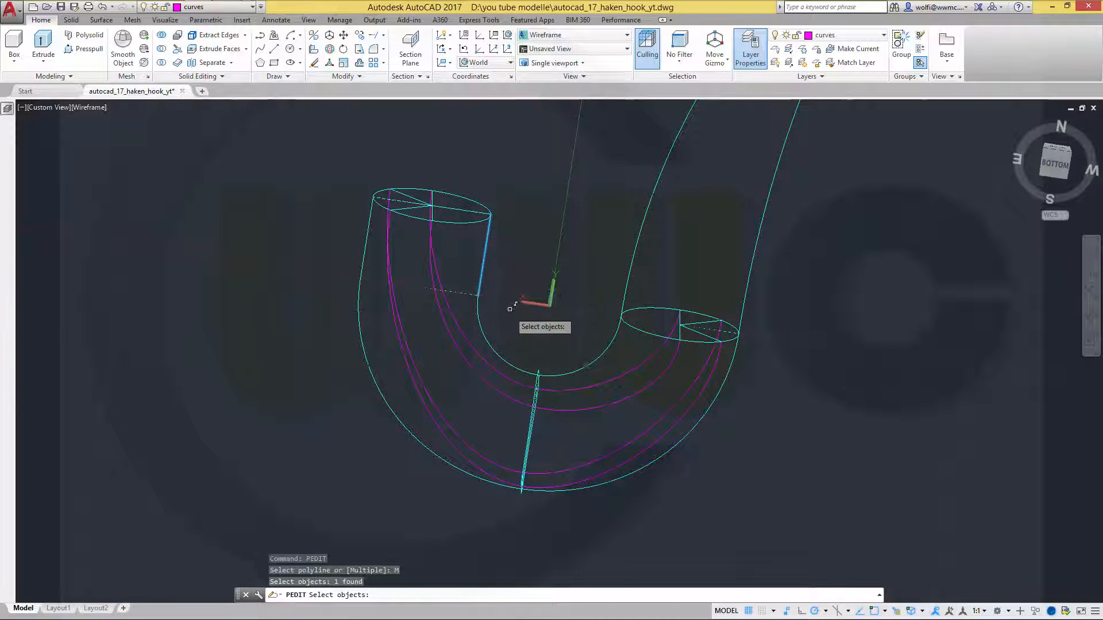
{"action": "left_click", "coordinate": [485, 347]}
{"action": "key", "text": "Return"}
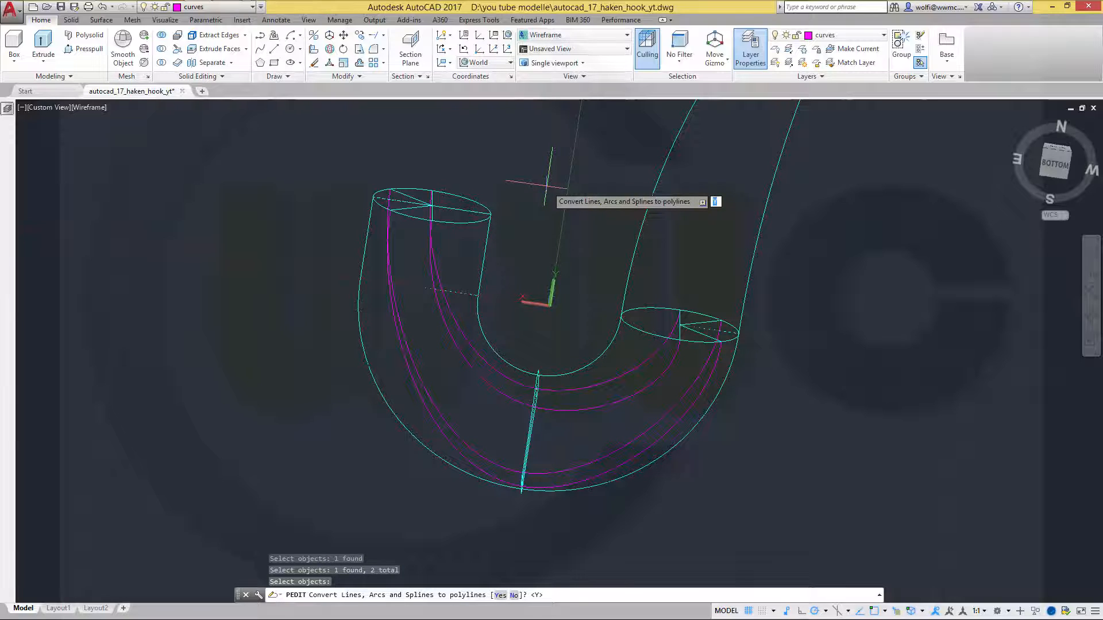
{"action": "key", "text": "Return"}
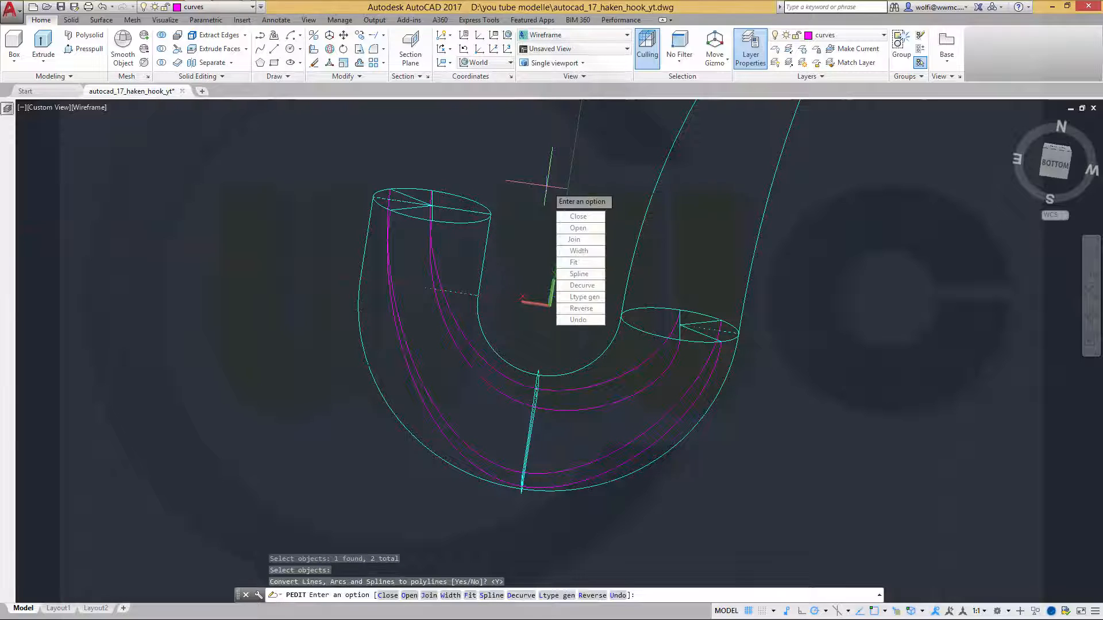
{"action": "left_click", "coordinate": [573, 239]}
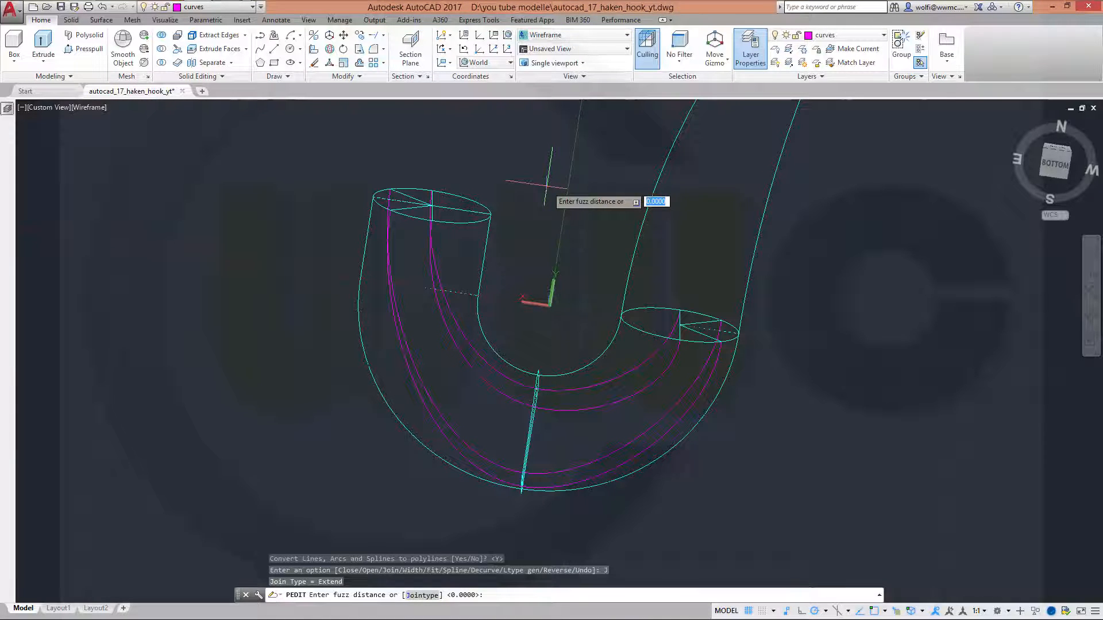
{"action": "key", "text": "Return"}
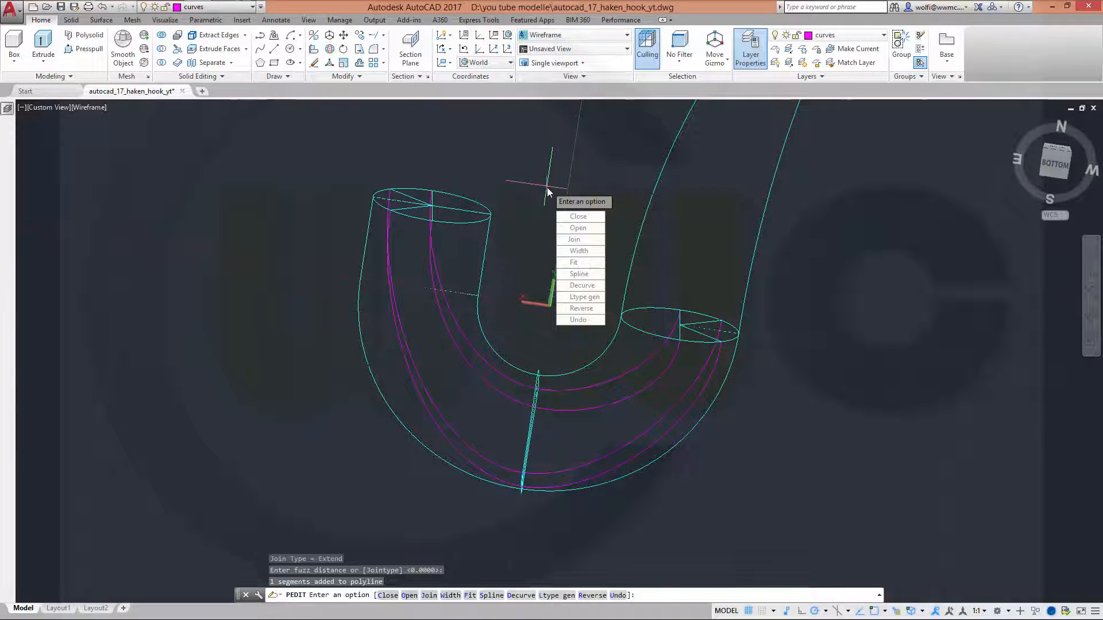
{"action": "key", "text": "Return"}
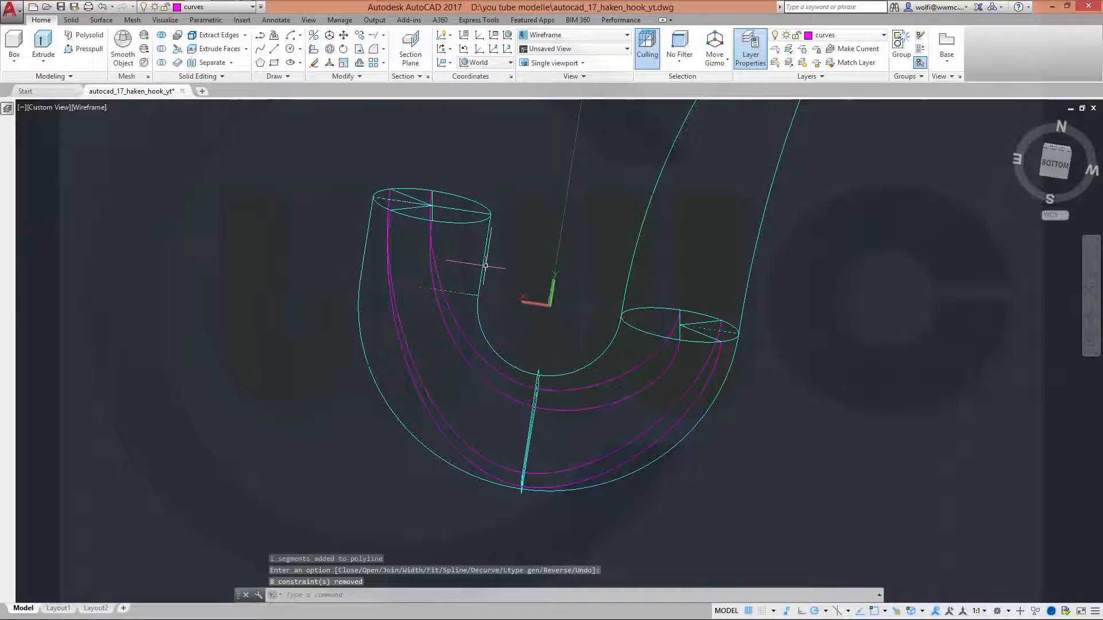
{"action": "mouse_move", "coordinate": [483, 269]}
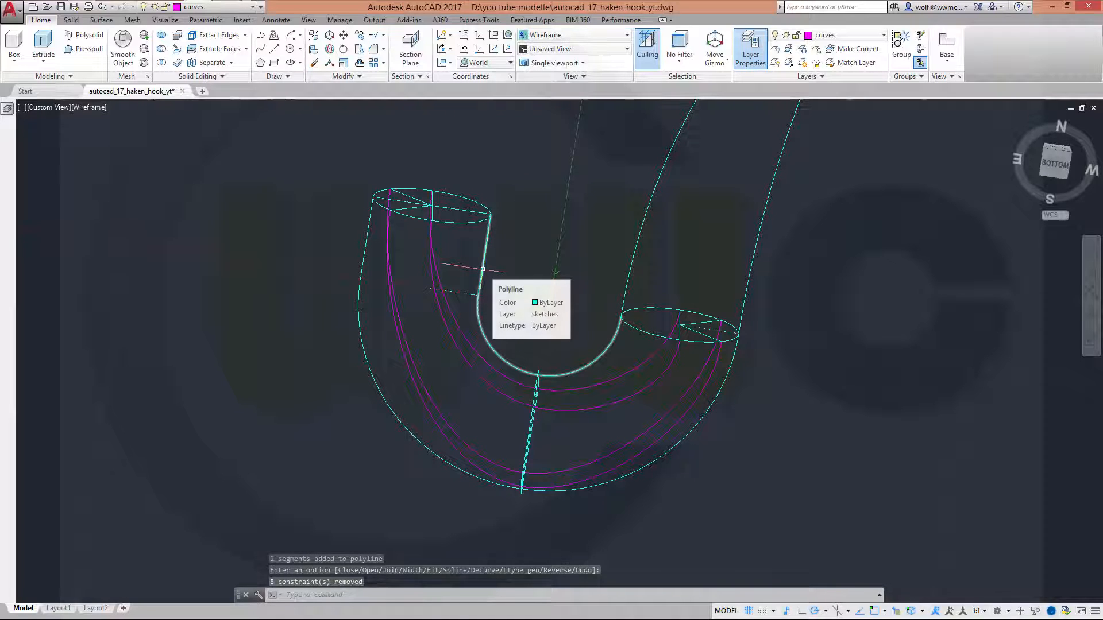
Convert the tip's outer straight line and the large outer arc to polylines and join them into one with fuzz distance 0.
{"action": "type", "text": "pe"}
{"action": "key", "text": "Return"}
{"action": "right_click", "coordinate": [523, 232]}
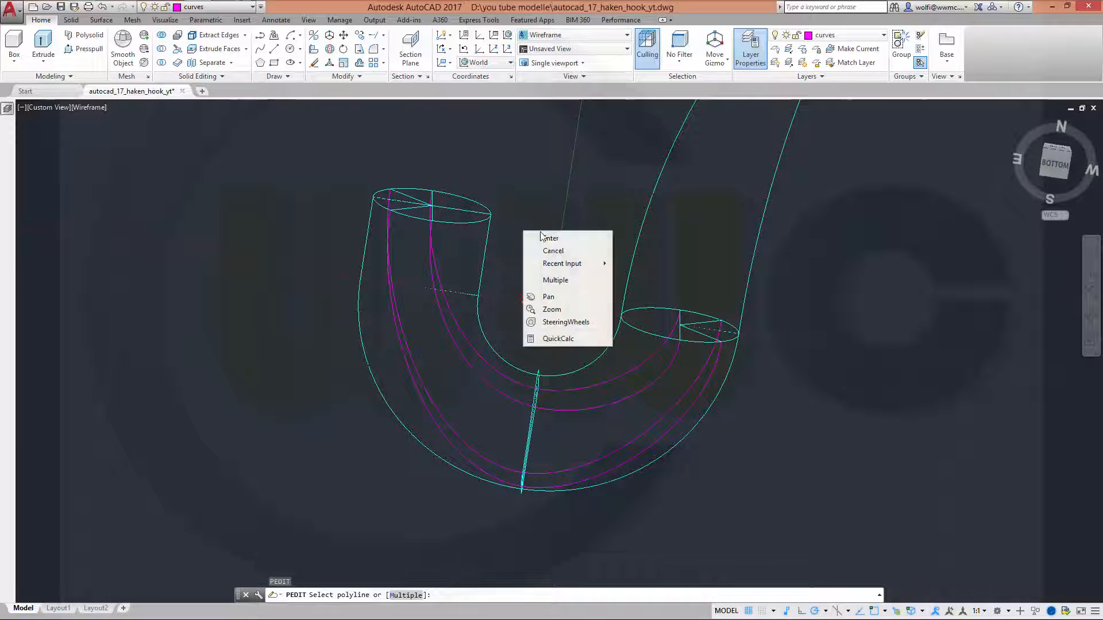
{"action": "left_click", "coordinate": [562, 281]}
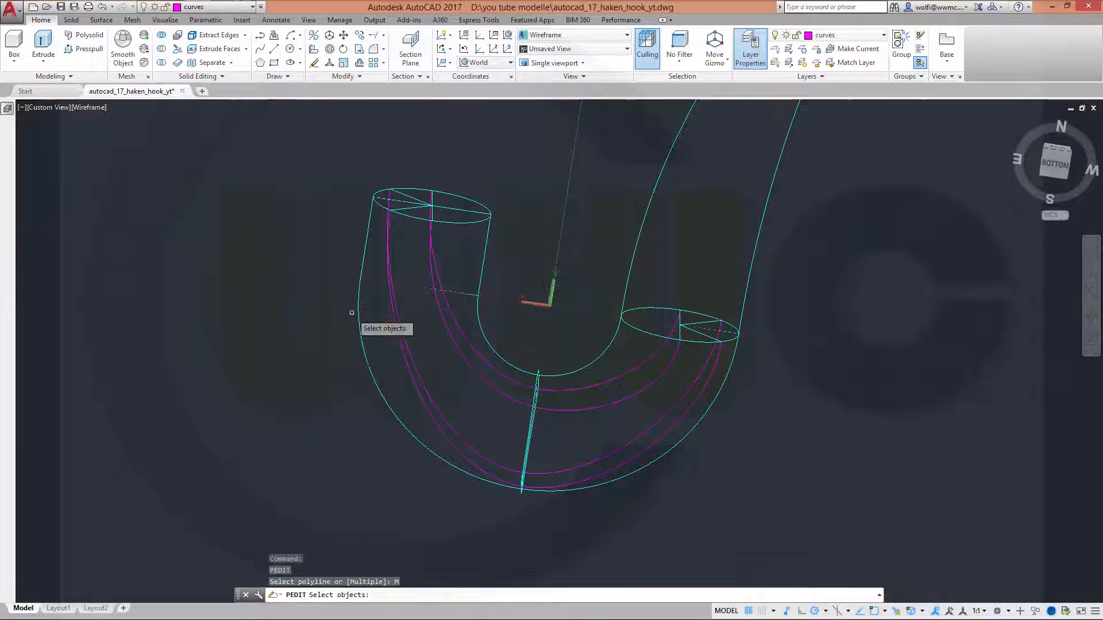
{"action": "left_click", "coordinate": [364, 259]}
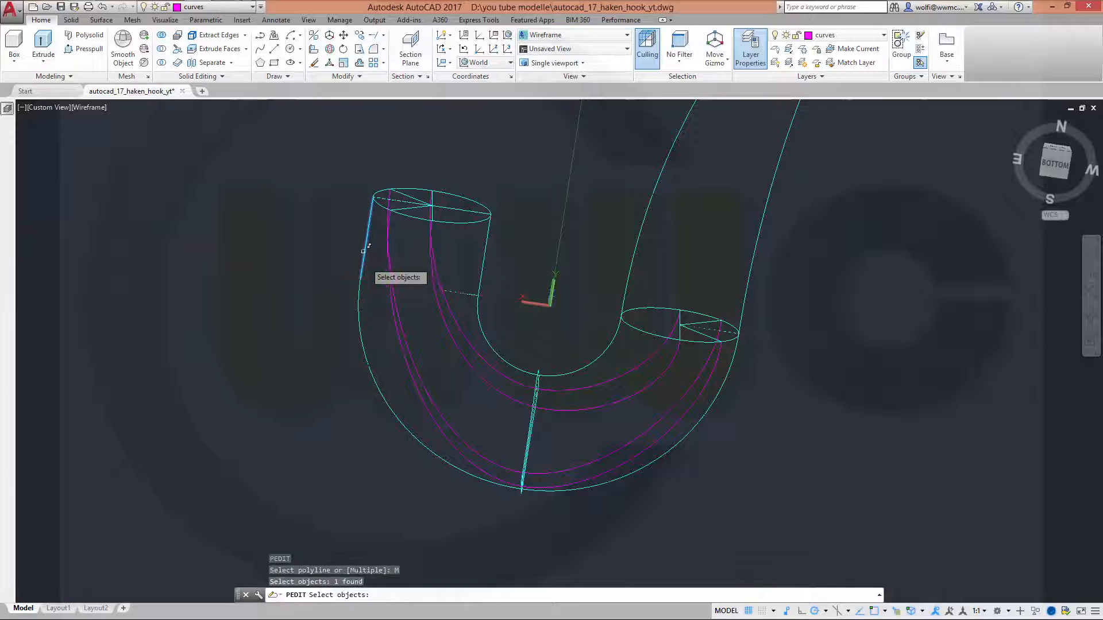
{"action": "left_click", "coordinate": [356, 315]}
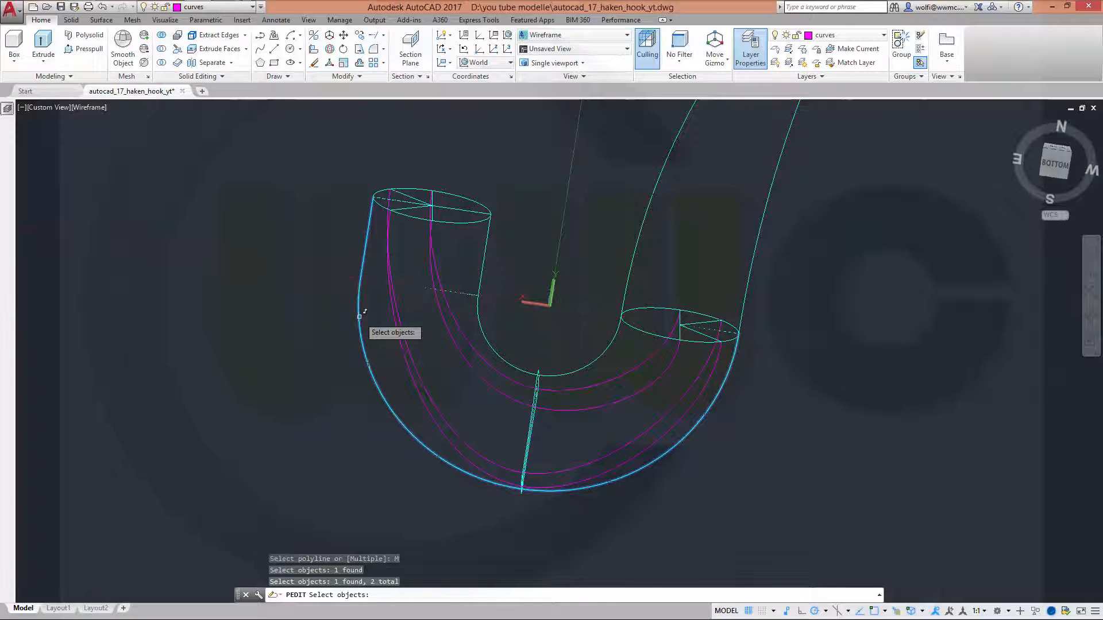
{"action": "key", "text": "Return"}
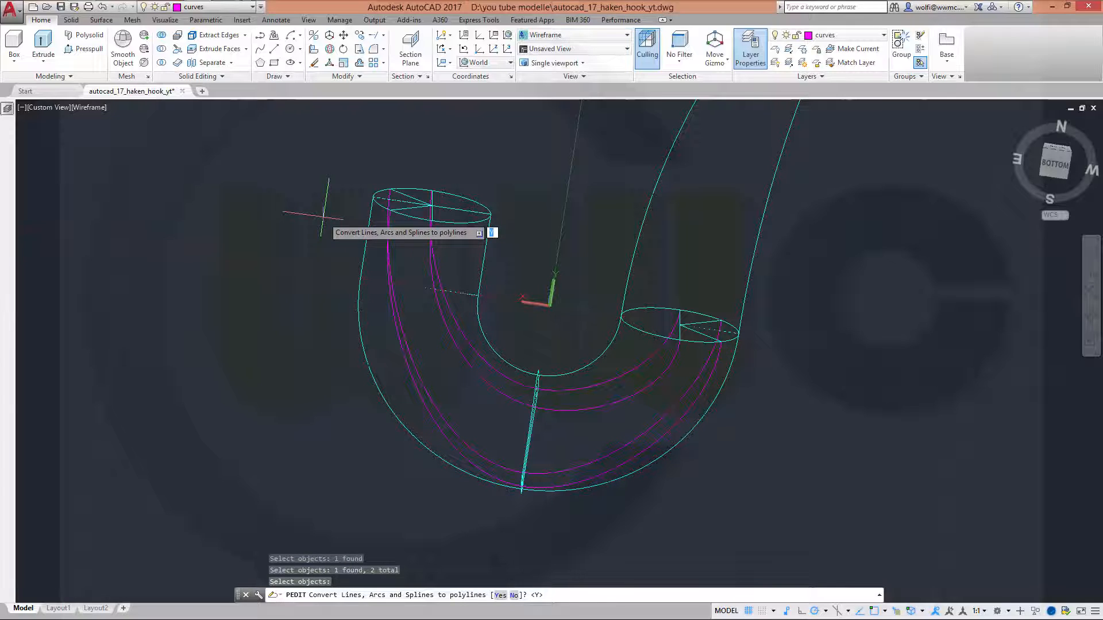
{"action": "key", "text": "Return"}
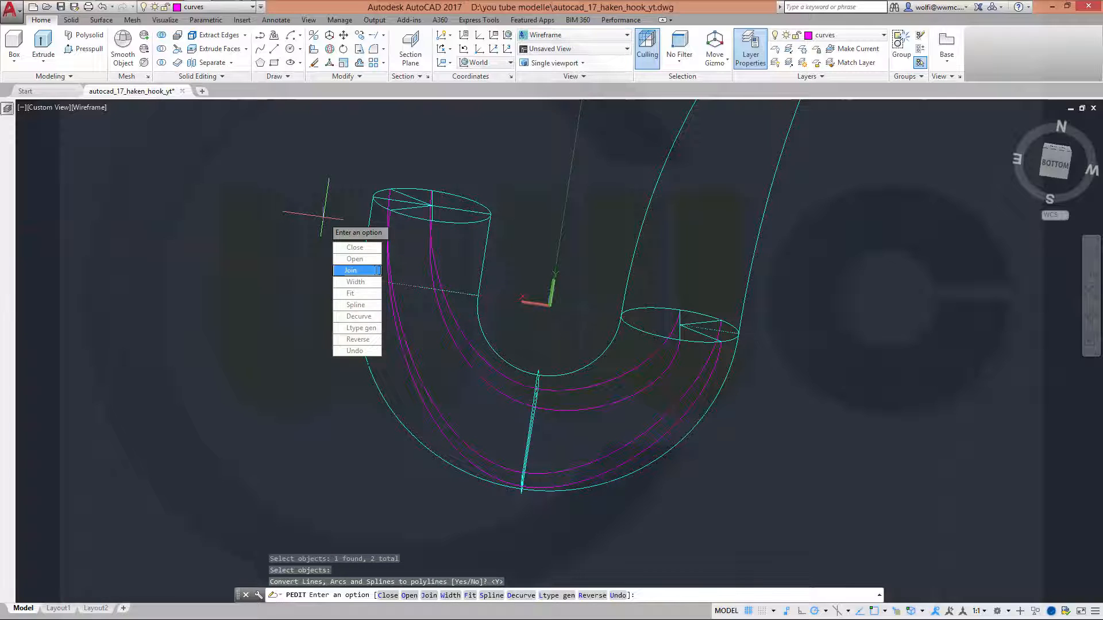
{"action": "left_click", "coordinate": [378, 270]}
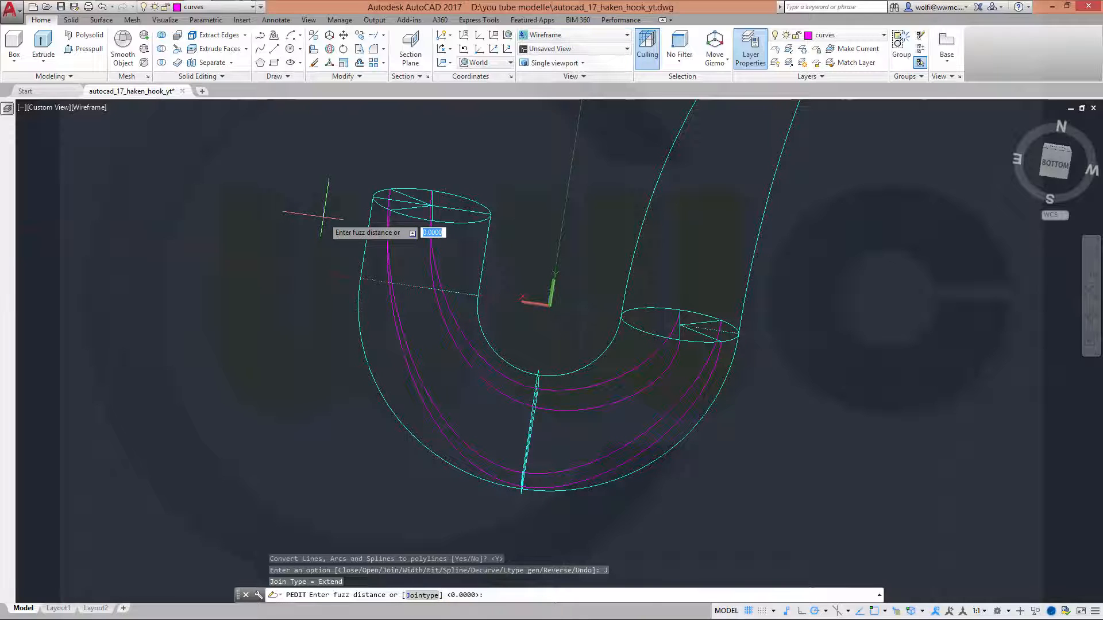
{"action": "key", "text": "Return"}
{"action": "key", "text": "Return"}
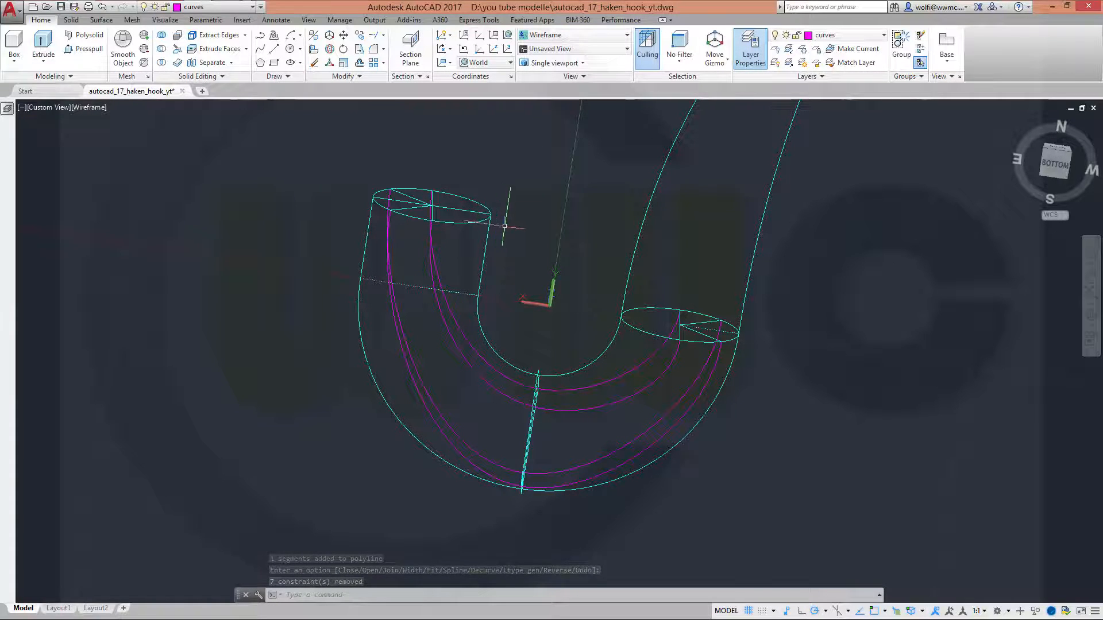
Make the surfaces layer current.
{"action": "mouse_move", "coordinate": [508, 247]}
{"action": "middle_mouse_down", "text": "shift"}
{"action": "mouse_move", "coordinate": [485, 374]}
{"action": "mouse_move", "coordinate": [505, 207]}
{"action": "mouse_move", "coordinate": [500, 266]}
{"action": "mouse_move", "coordinate": [498, 232]}
{"action": "middle_mouse_up", "text": "shift"}
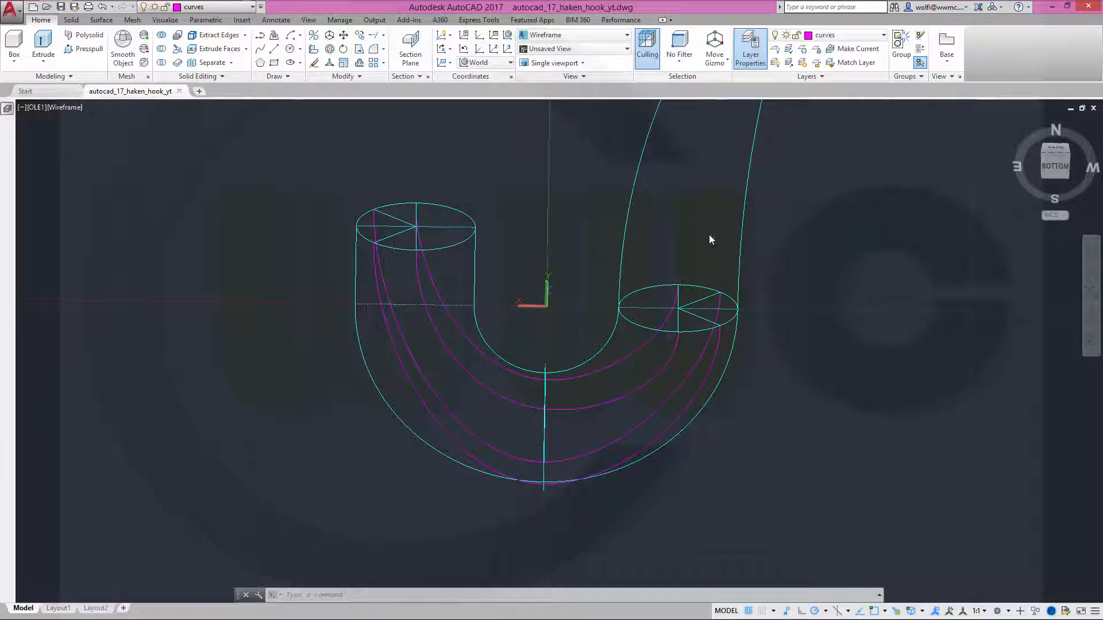
{"action": "left_click", "coordinate": [251, 7]}
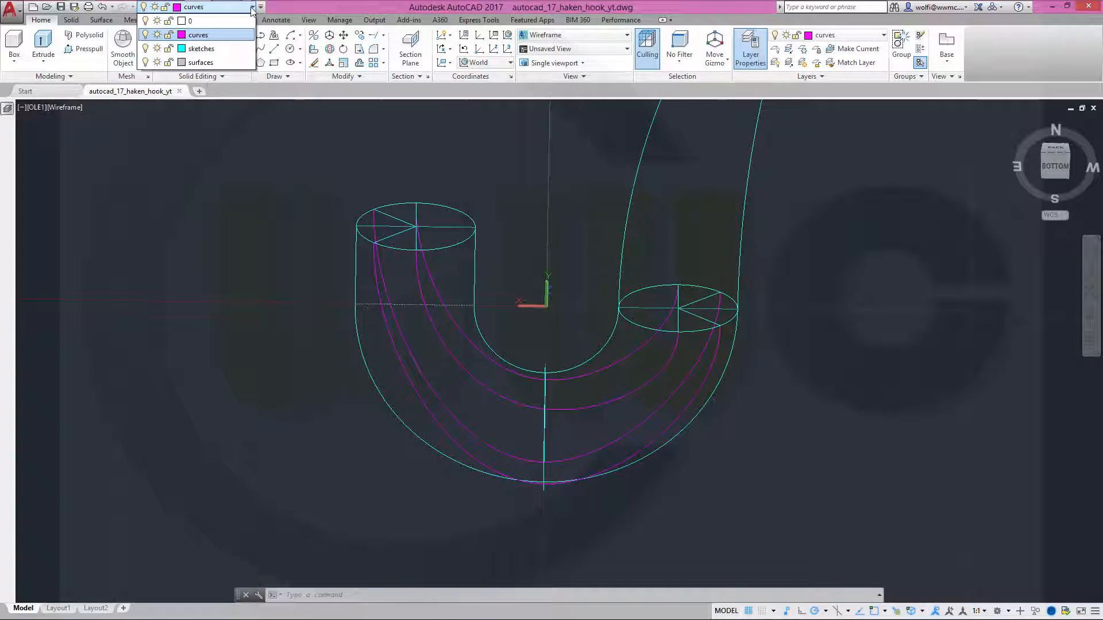
{"action": "left_click", "coordinate": [201, 63]}
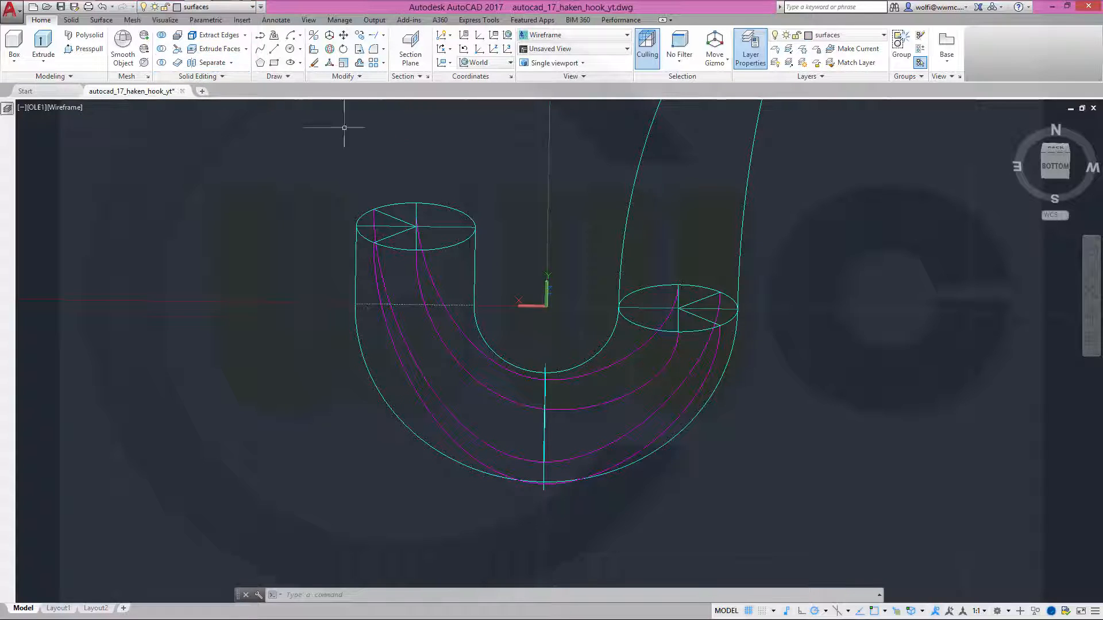
{"action": "left_click", "coordinate": [102, 21]}
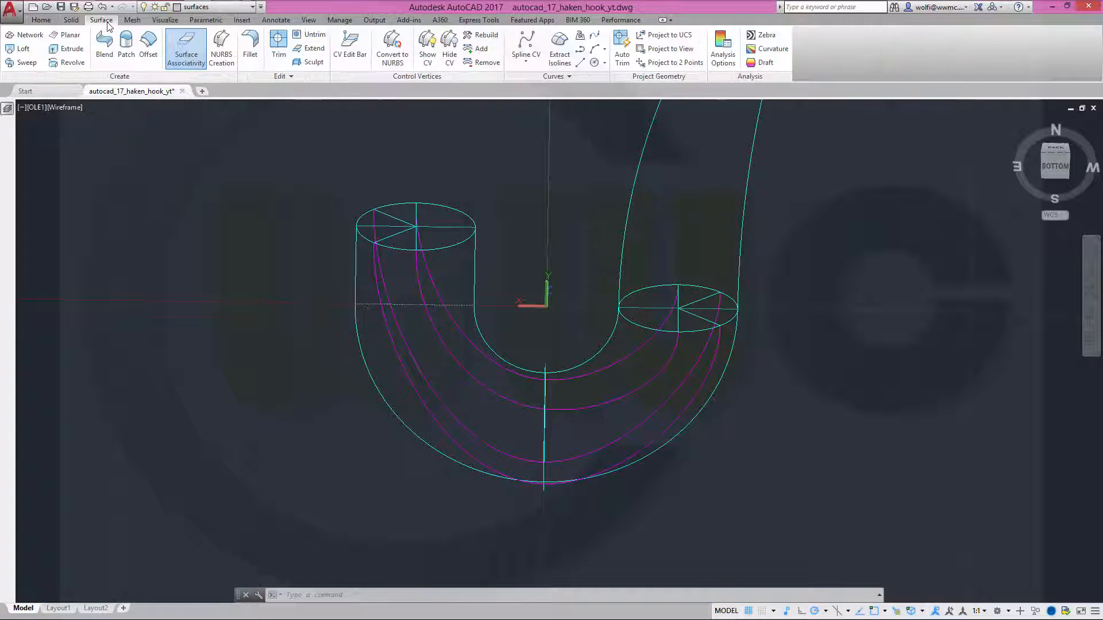
{"action": "left_click", "coordinate": [28, 52]}
{"action": "scroll", "coordinate": [526, 180], "scroll_direction": "up", "scroll_amount": 2}
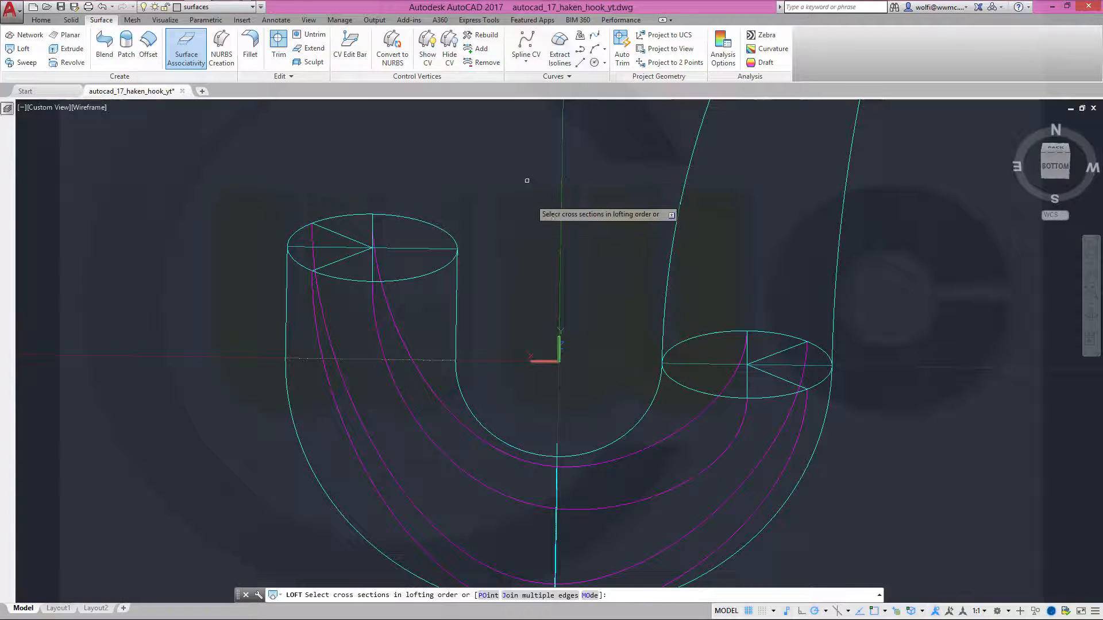
{"action": "left_click", "coordinate": [425, 275]}
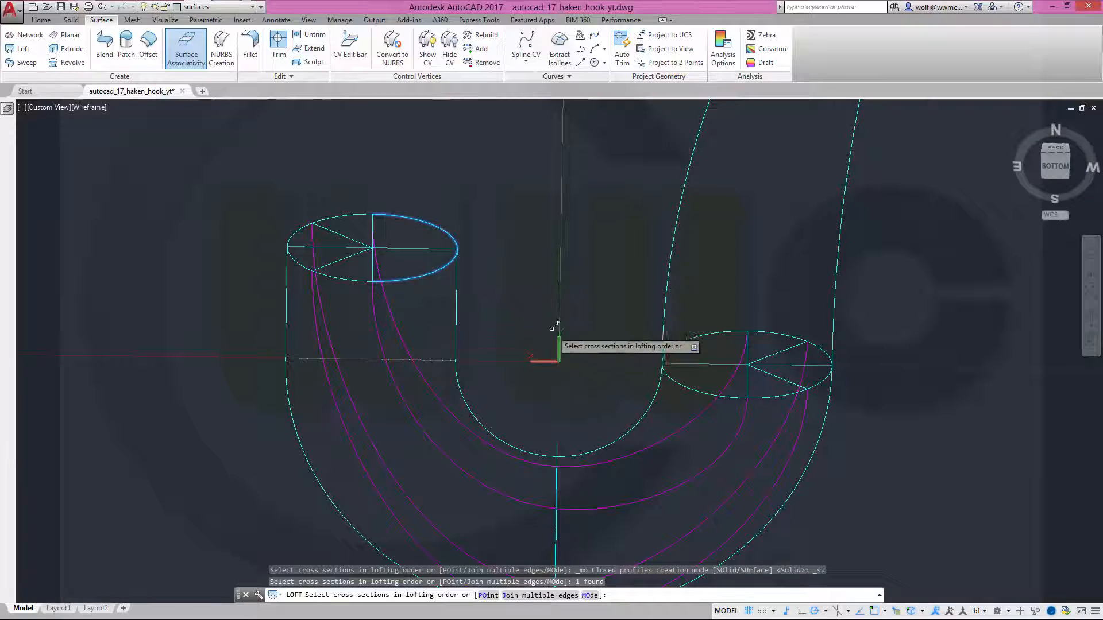
{"action": "middle_click_drag", "start_coordinate": [633, 350], "coordinate": [649, 386], "text": "shift"}
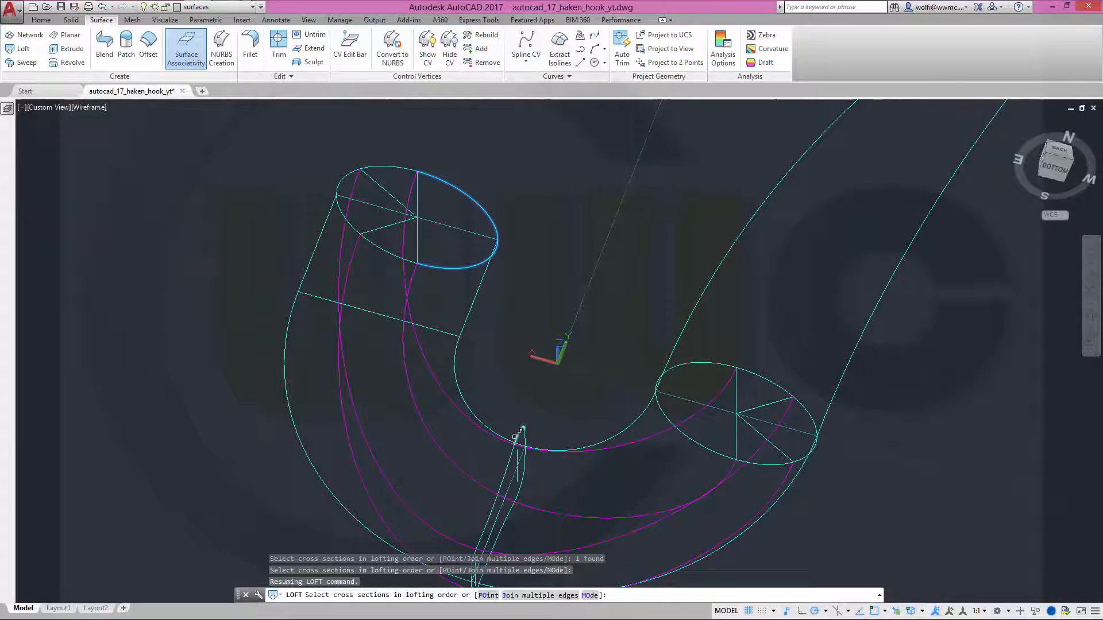
{"action": "right_click", "coordinate": [585, 391]}
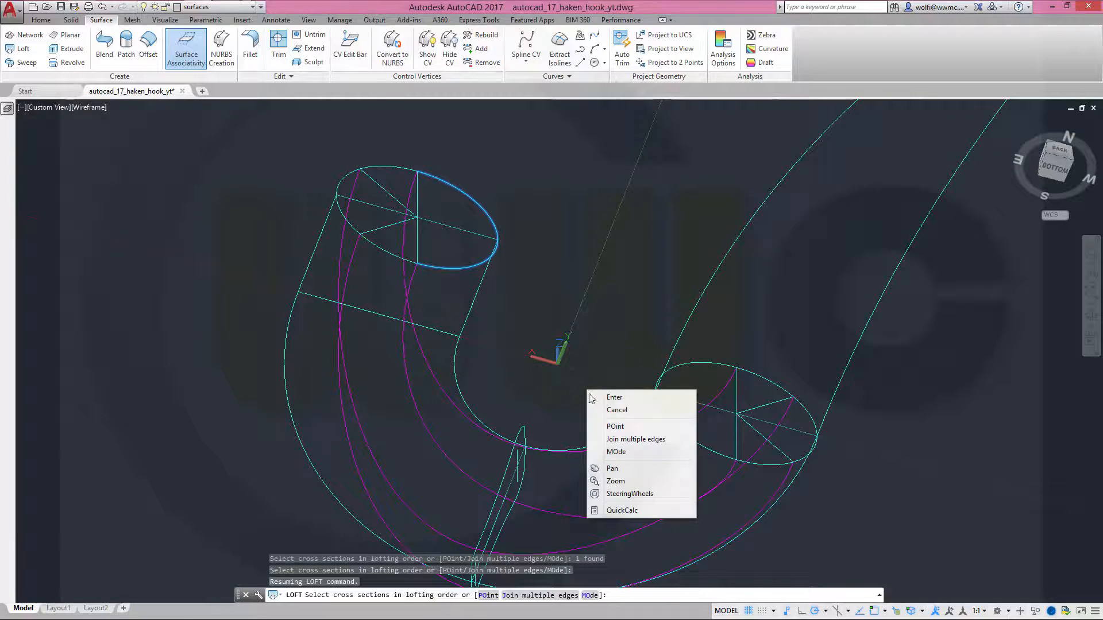
{"action": "left_click", "coordinate": [624, 440]}
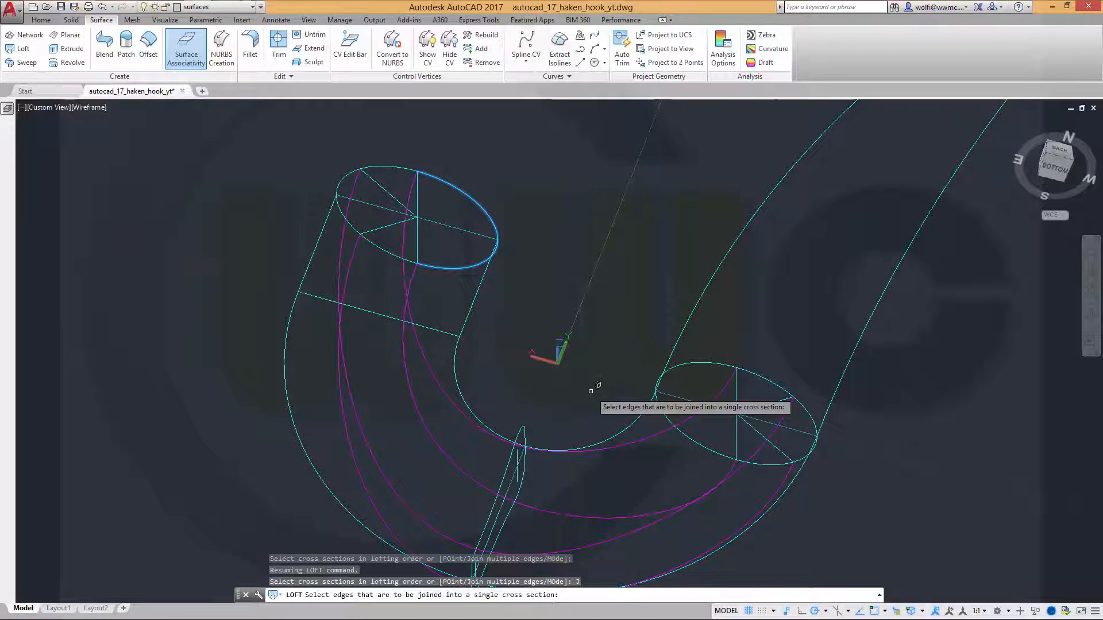
{"action": "key", "text": "Escape"}
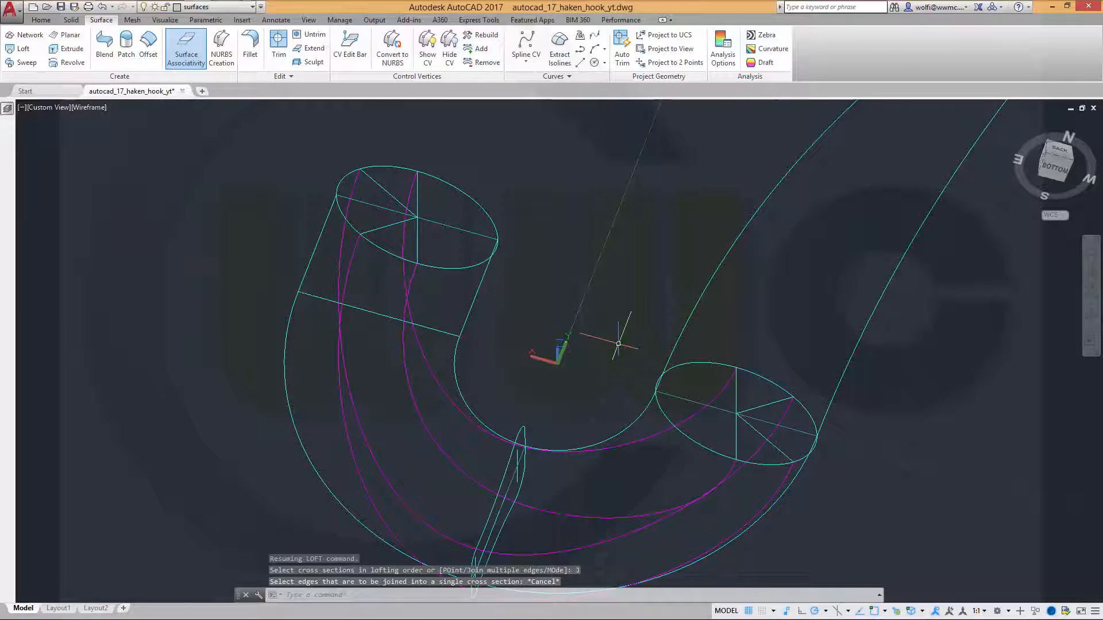
Convert the three curves at the inner end of the middle cross-section to polylines and join them with fuzz distance 0.
{"action": "type", "text": "pedit"}
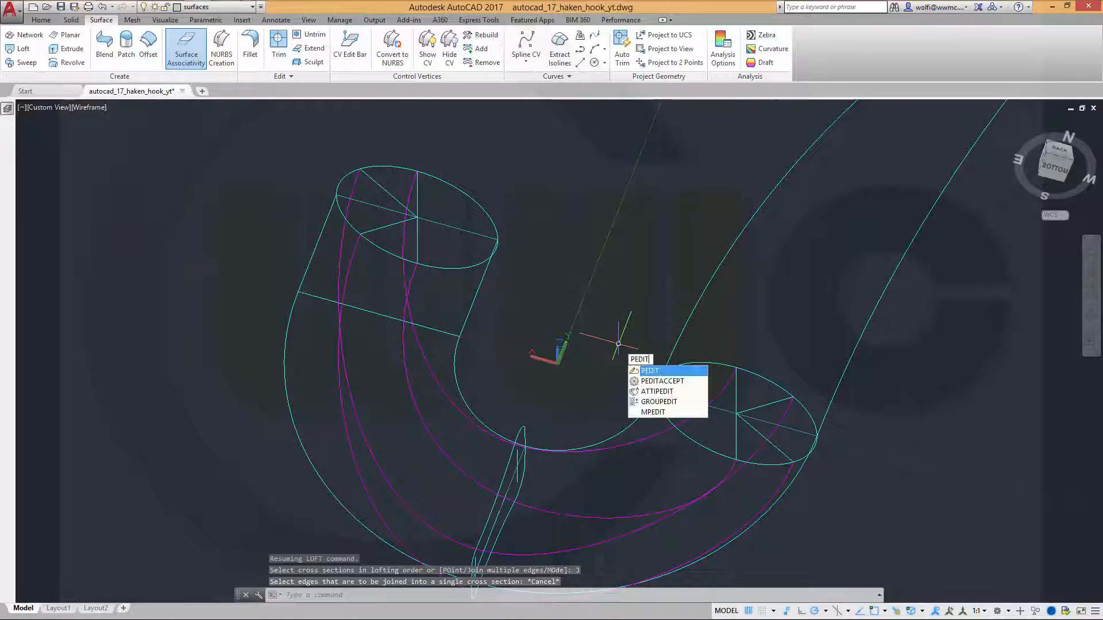
{"action": "key", "text": "Return"}
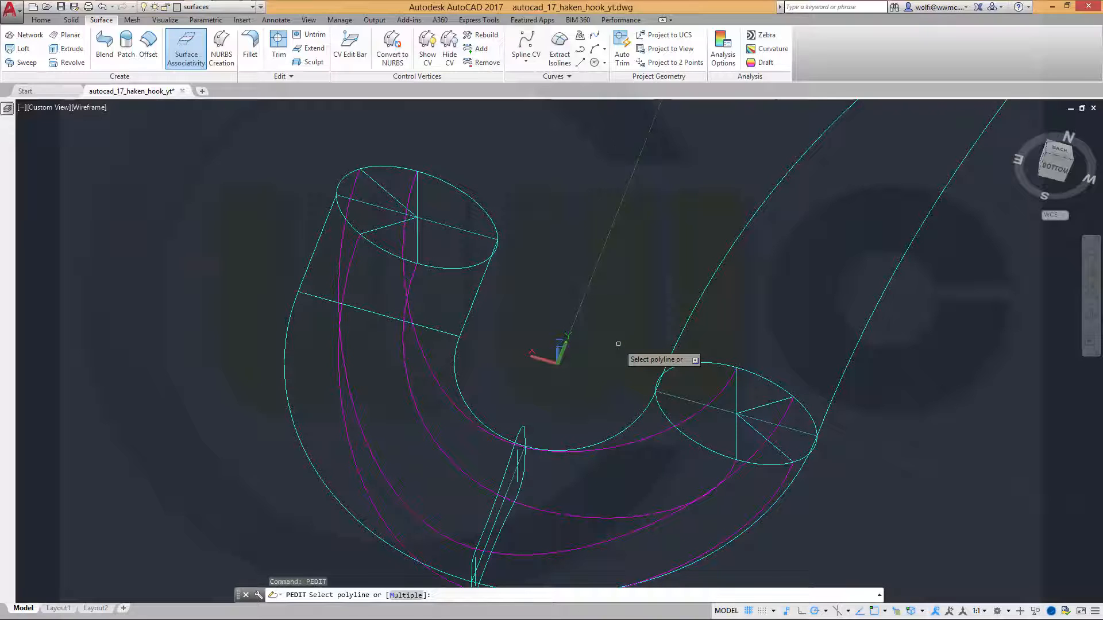
{"action": "right_click", "coordinate": [618, 344]}
{"action": "left_click", "coordinate": [665, 395]}
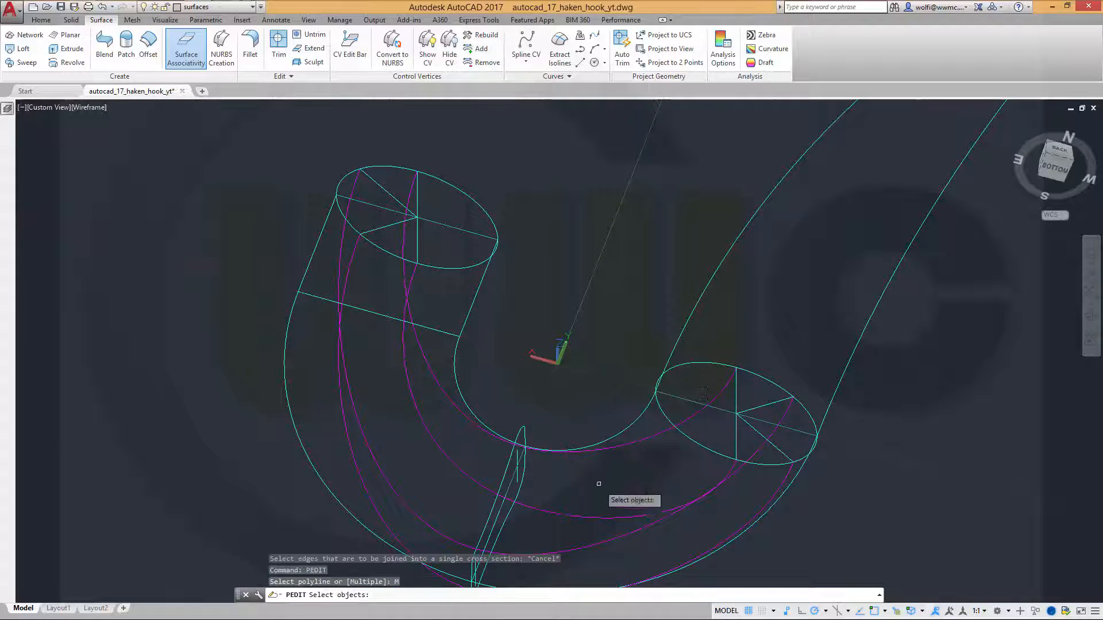
{"action": "left_click", "coordinate": [521, 488]}
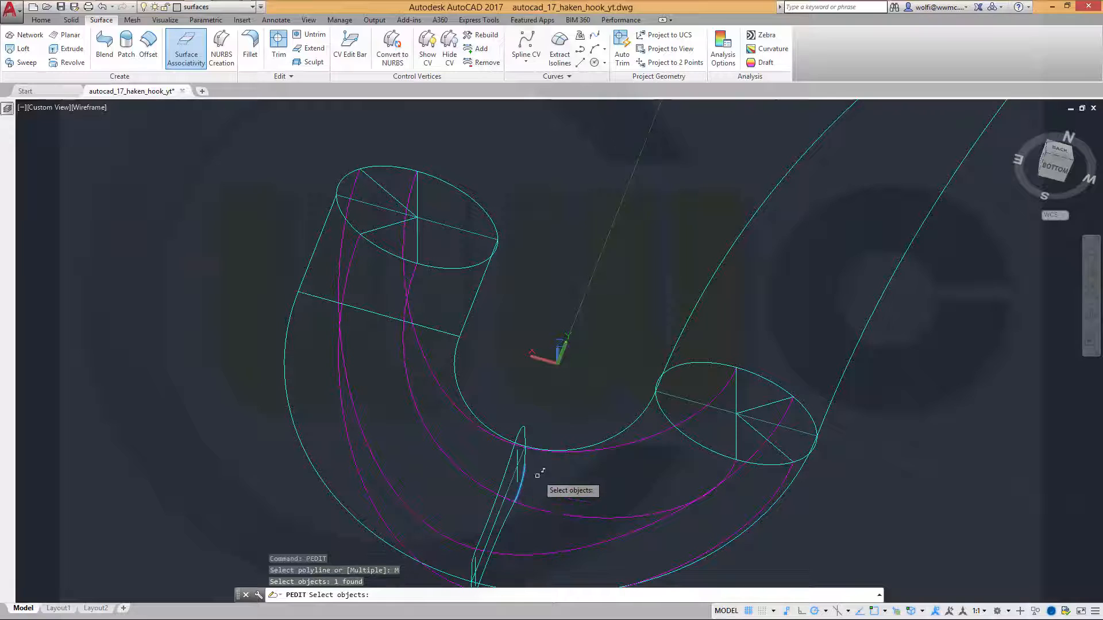
{"action": "left_click", "coordinate": [524, 453]}
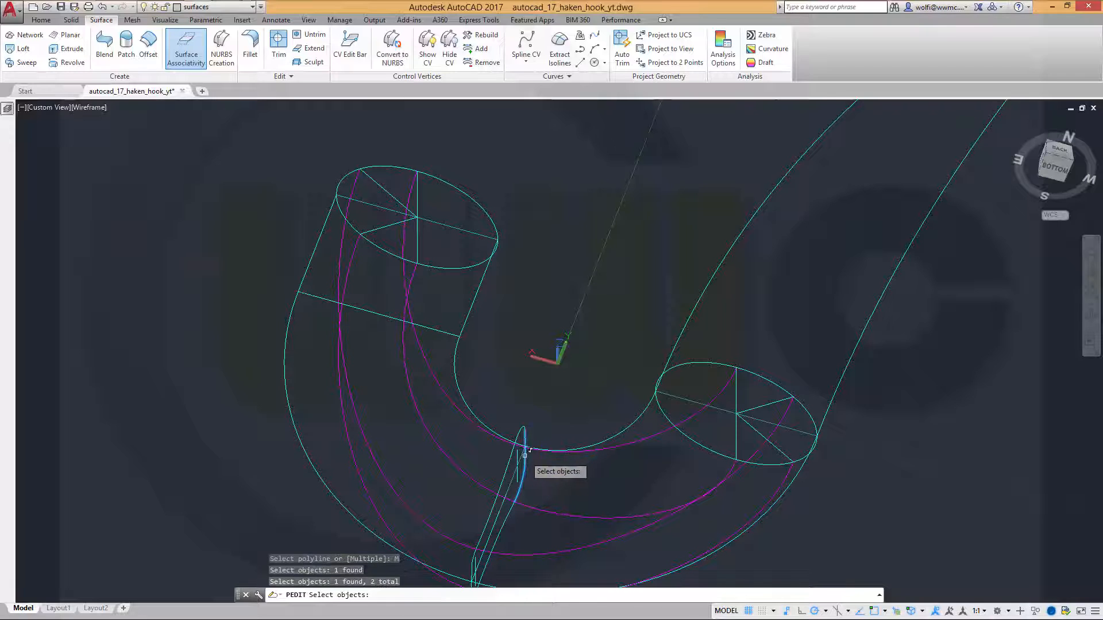
{"action": "left_click", "coordinate": [520, 428]}
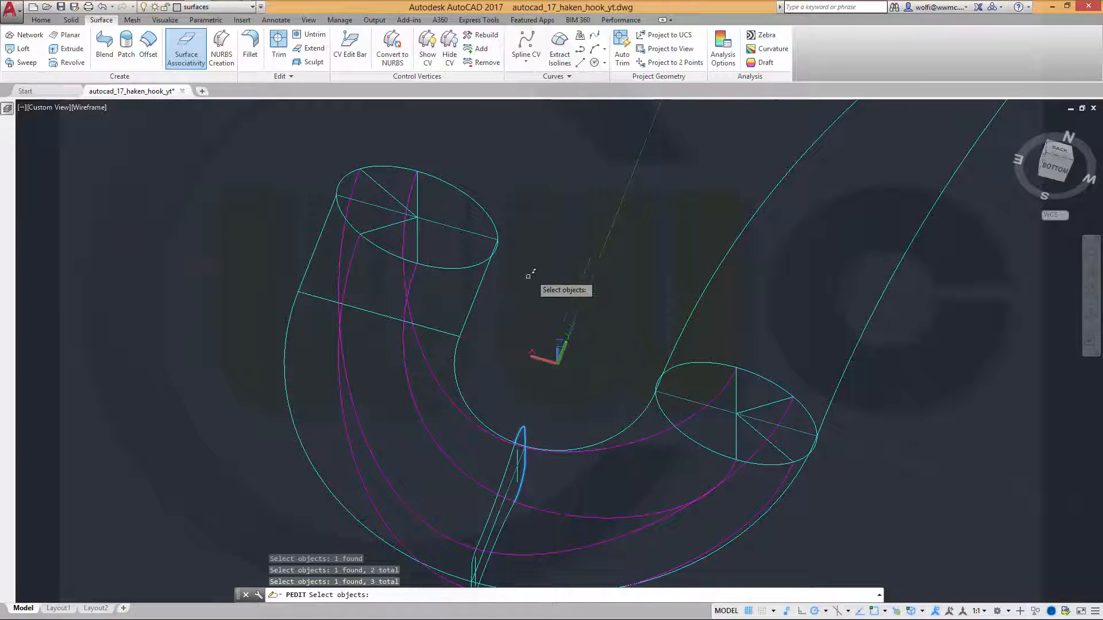
{"action": "key", "text": "Return"}
{"action": "key", "text": "Return"}
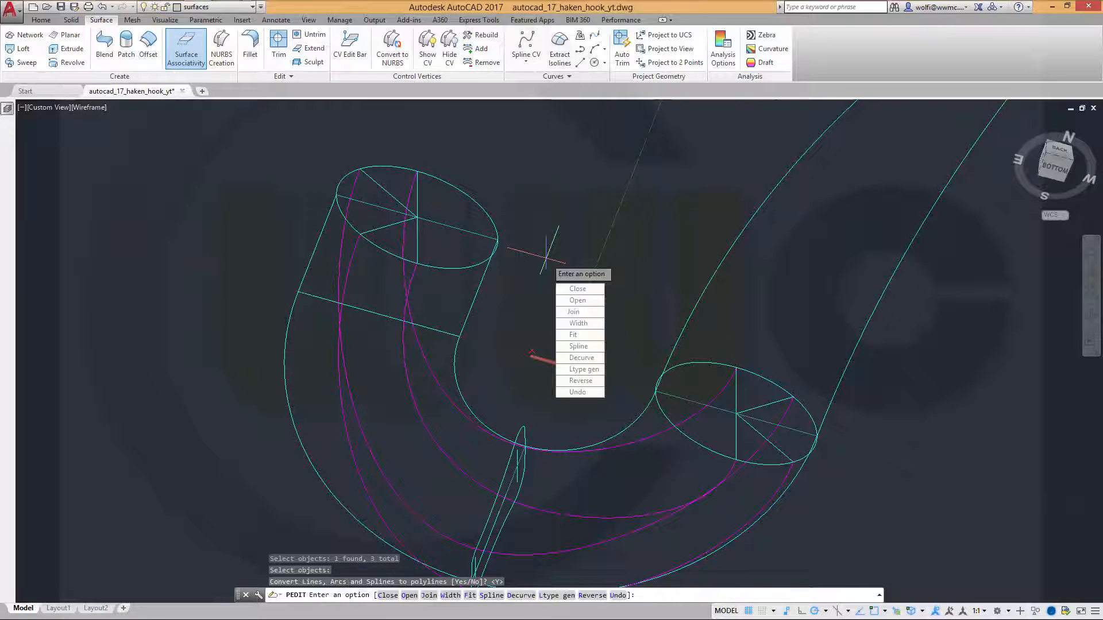
{"action": "left_click", "coordinate": [590, 312]}
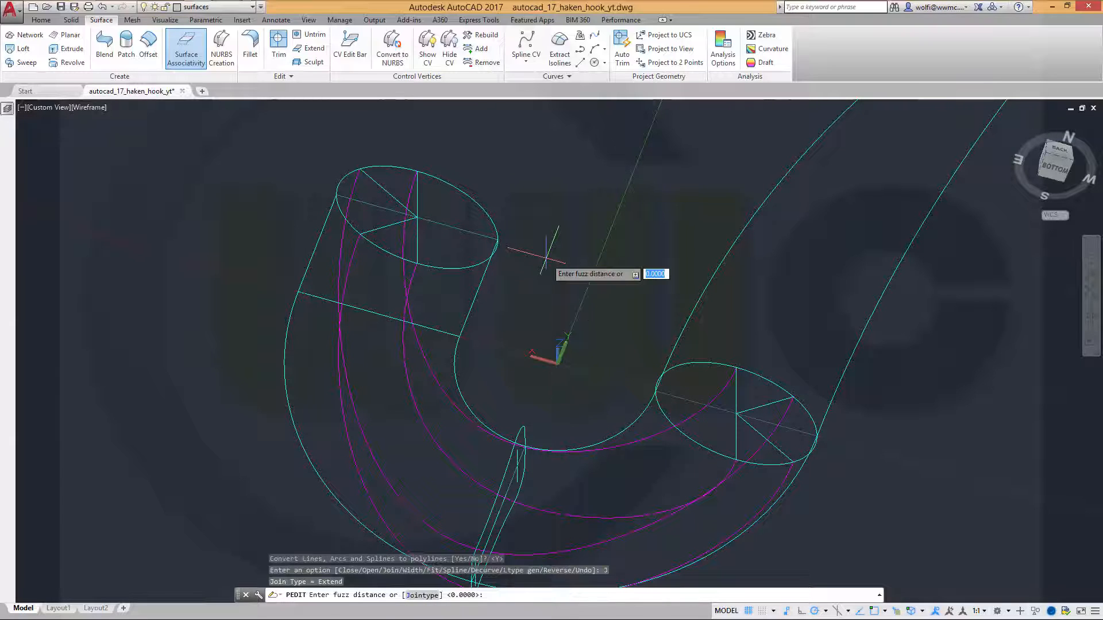
{"action": "key", "text": "Return"}
{"action": "key", "text": "Return"}
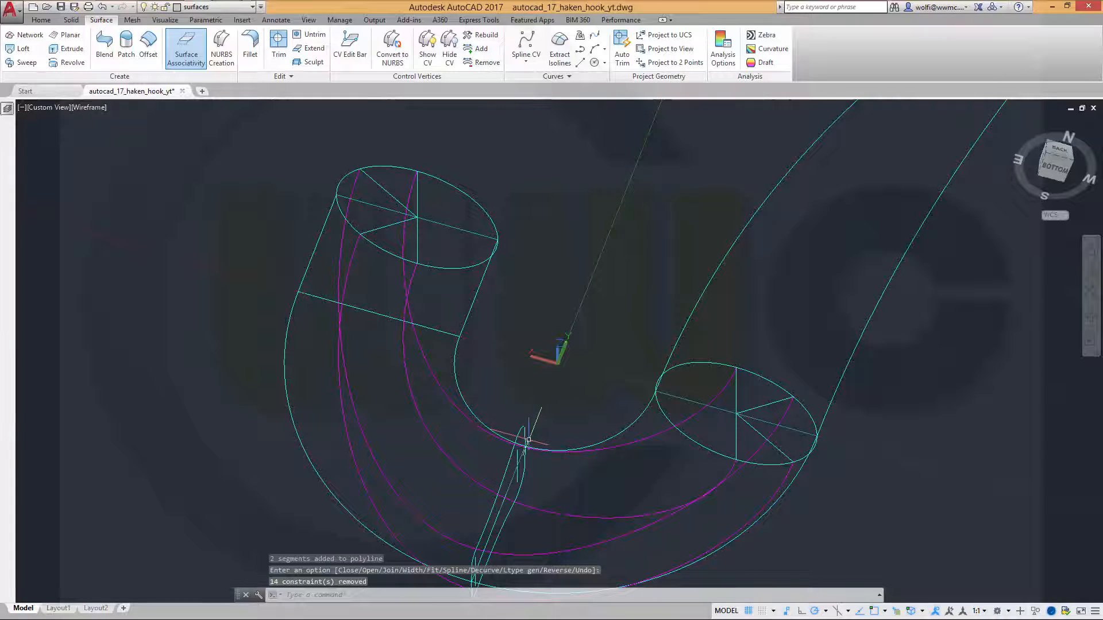
Convert the three curves at the outer end of the middle cross-section to polylines and join them into one with fuzz distance 0.
{"action": "middle_click_drag", "start_coordinate": [611, 470], "coordinate": [682, 352]}
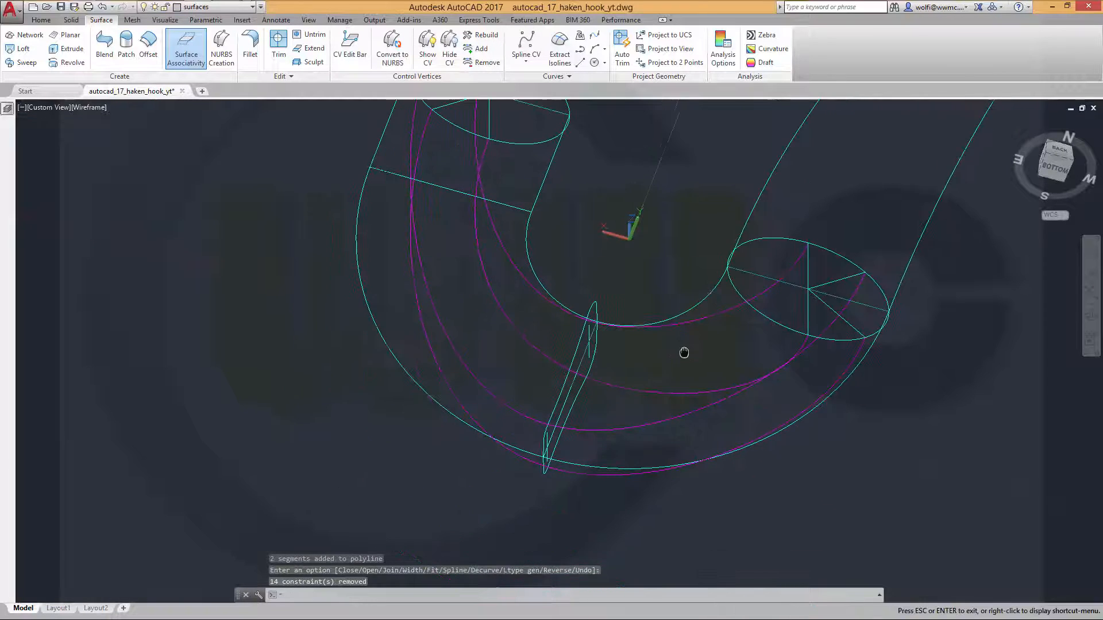
{"action": "mouse_move", "coordinate": [614, 448]}
{"action": "middle_mouse_down", "text": "shift"}
{"action": "mouse_move", "coordinate": [608, 456]}
{"action": "mouse_move", "coordinate": [626, 439]}
{"action": "mouse_move", "coordinate": [613, 446]}
{"action": "mouse_move", "coordinate": [621, 464]}
{"action": "middle_mouse_up", "text": "shift"}
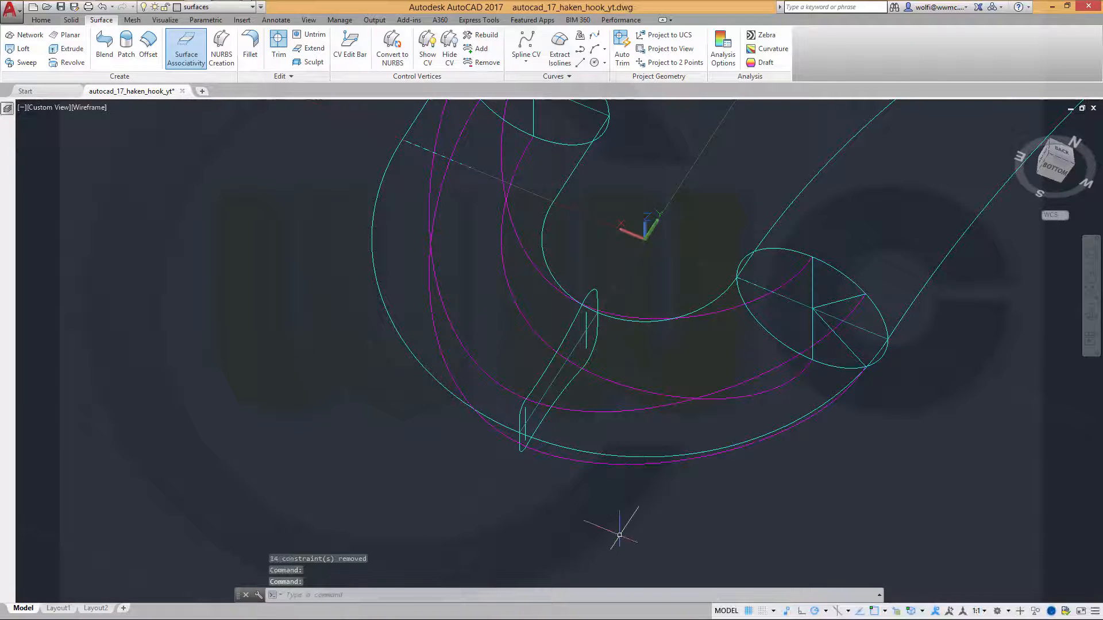
{"action": "key", "text": "Return"}
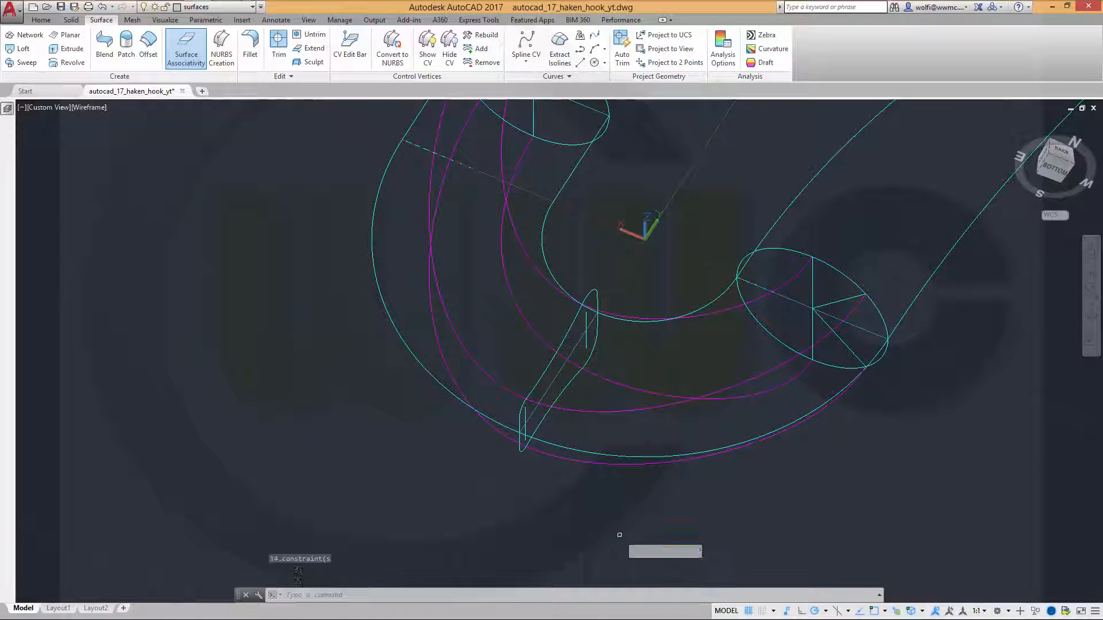
{"action": "right_click", "coordinate": [619, 534]}
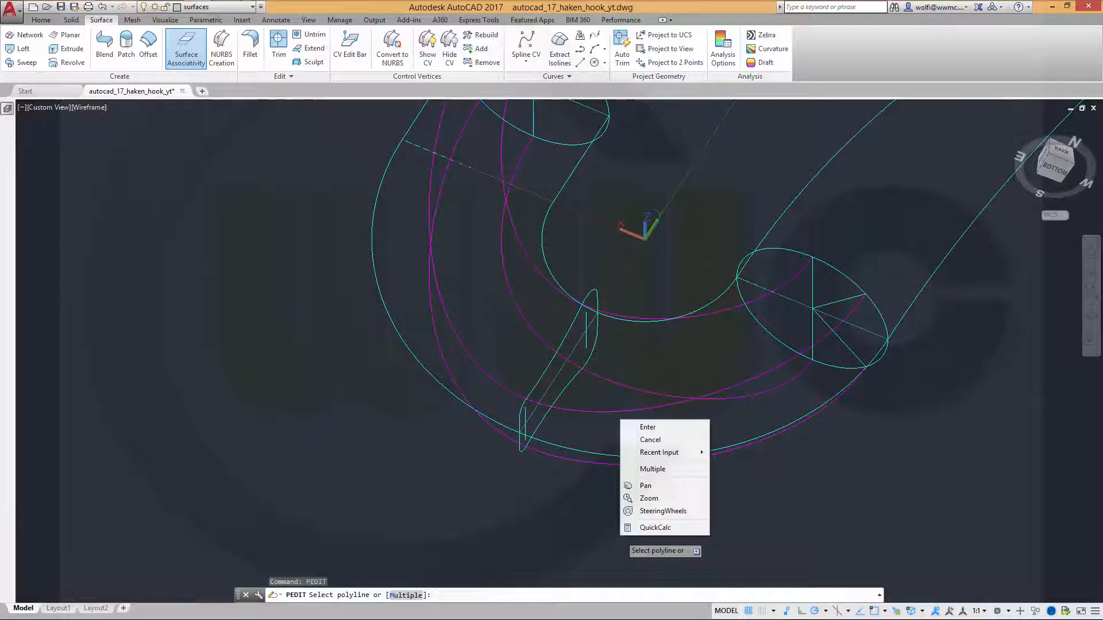
{"action": "left_click", "coordinate": [653, 470]}
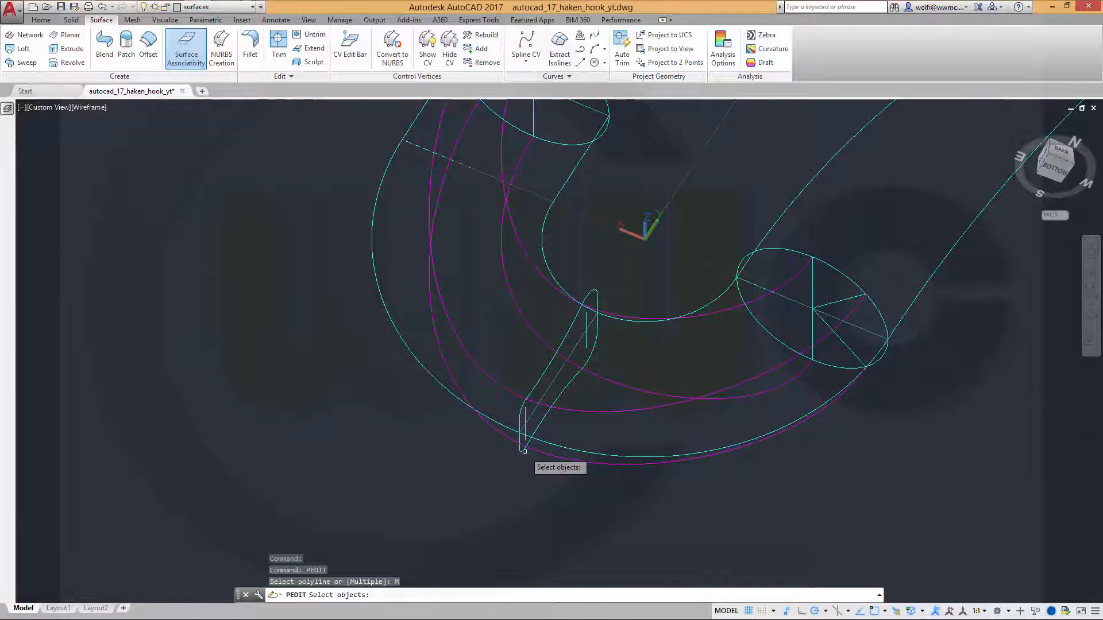
{"action": "scroll", "coordinate": [521, 451], "scroll_direction": "up", "scroll_amount": 3}
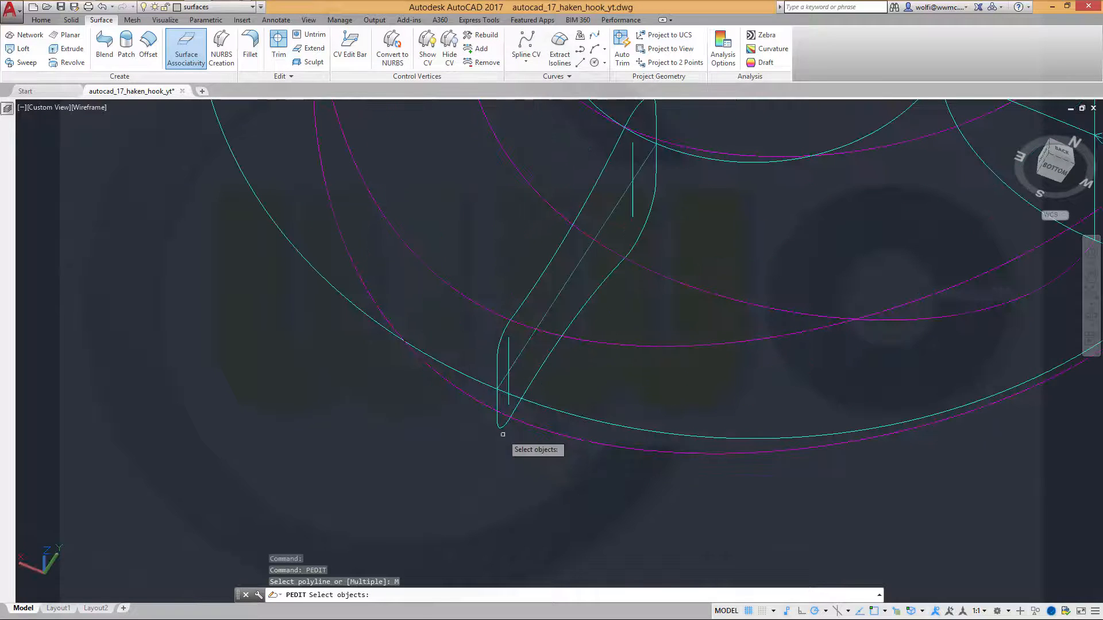
{"action": "left_click", "coordinate": [501, 426]}
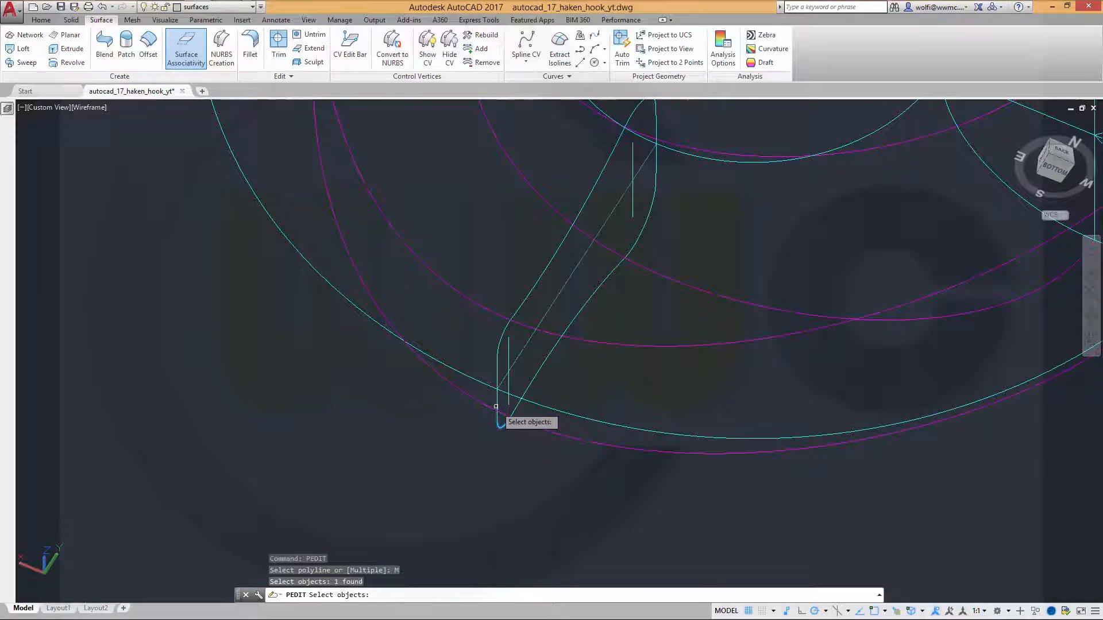
{"action": "left_click", "coordinate": [498, 411]}
{"action": "left_click", "coordinate": [509, 348]}
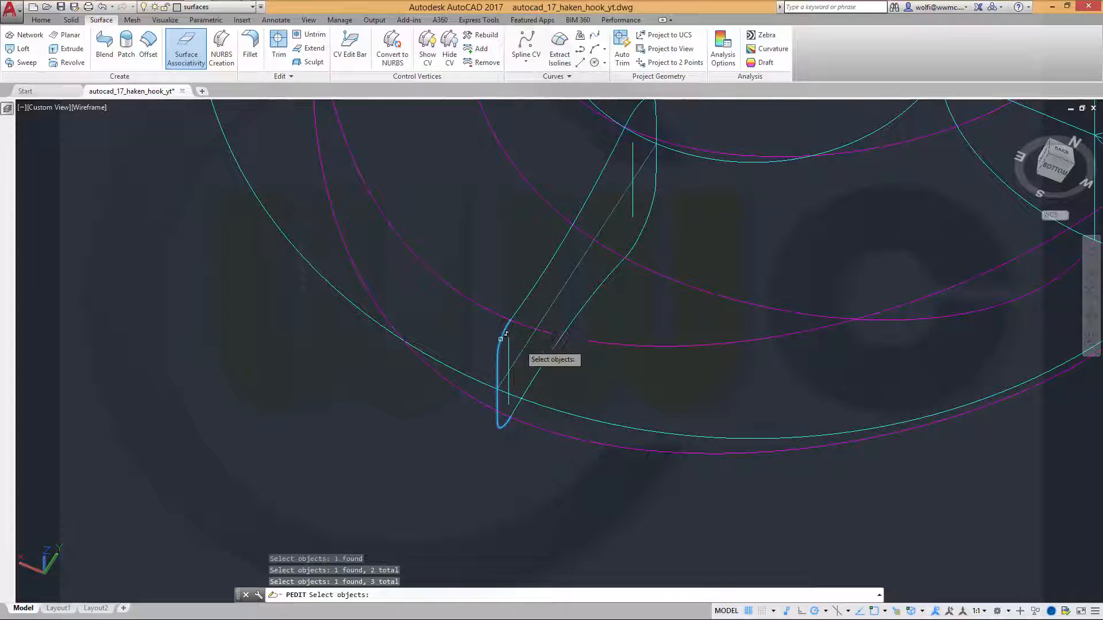
{"action": "key", "text": "Return"}
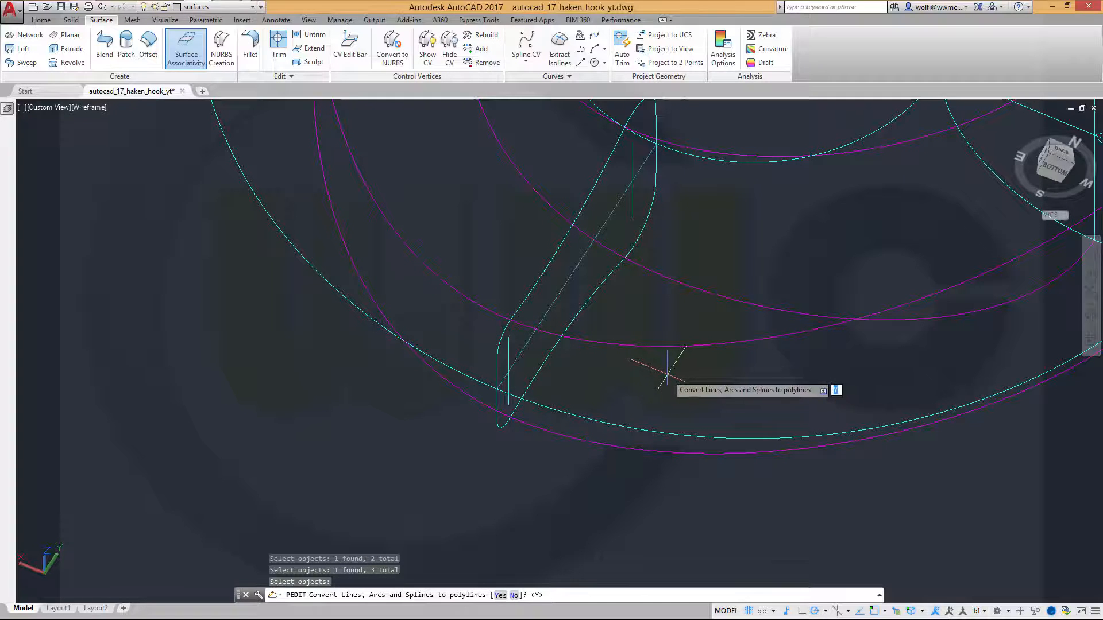
{"action": "key", "text": "Return"}
{"action": "key", "text": "Down"}
{"action": "key", "text": "Down"}
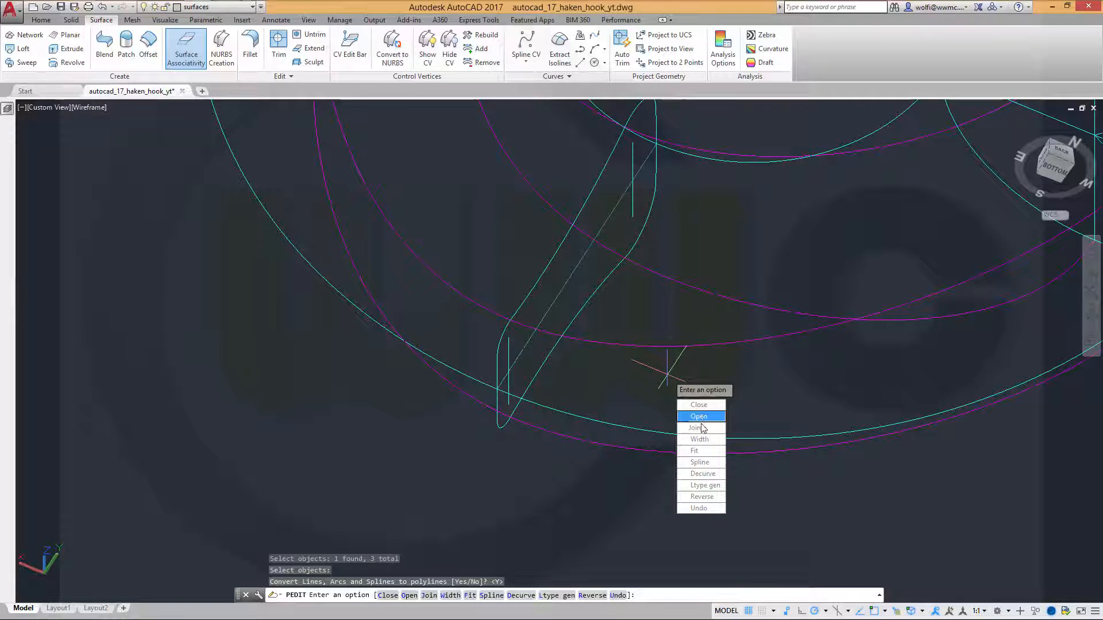
{"action": "key", "text": "Down"}
{"action": "key", "text": "Return"}
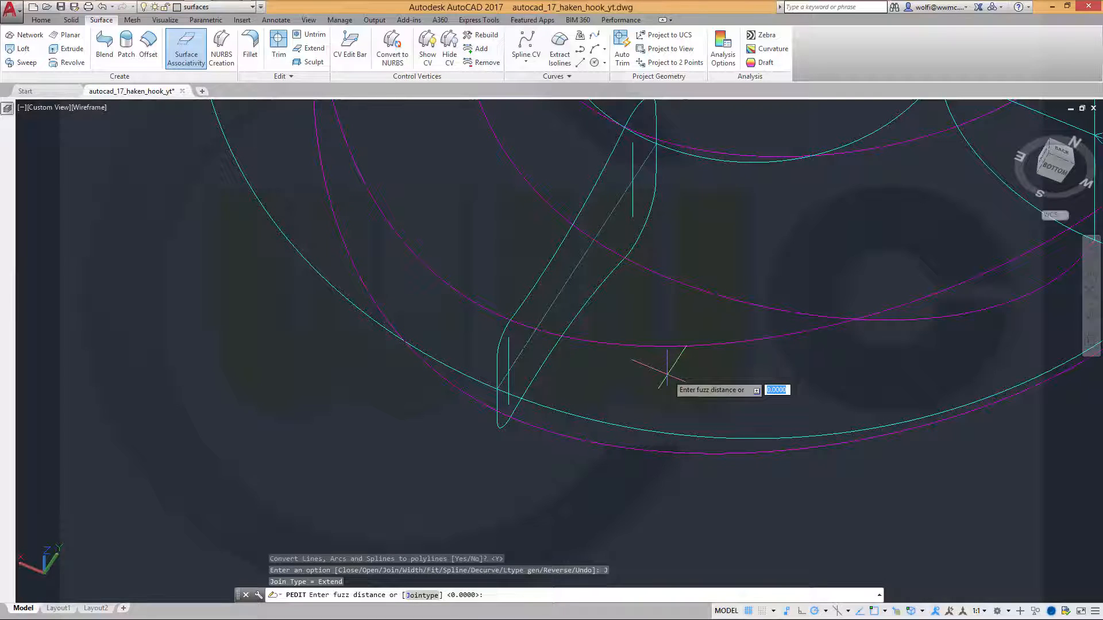
{"action": "key", "text": "Return"}
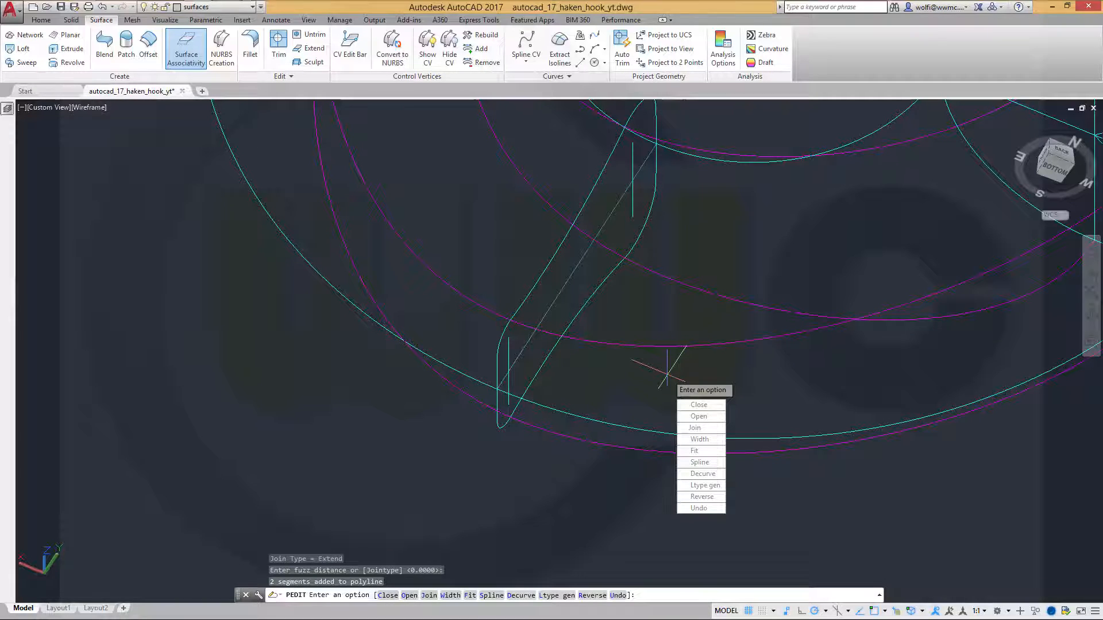
{"action": "key", "text": "Return"}
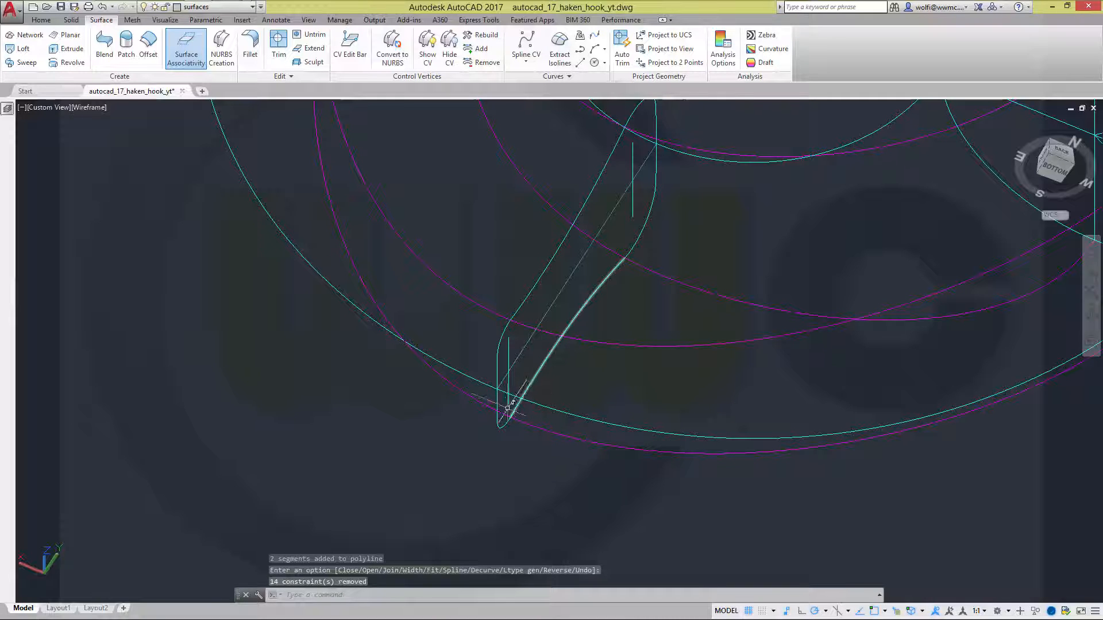
Start a loft through the inner curves of the tip, middle and shank cross-sections, in that order.
{"action": "middle_click_drag", "start_coordinate": [435, 277], "coordinate": [439, 342], "text": "shift"}
{"action": "left_click_drag", "start_coordinate": [523, 271], "coordinate": [493, 217], "text": "shift"}
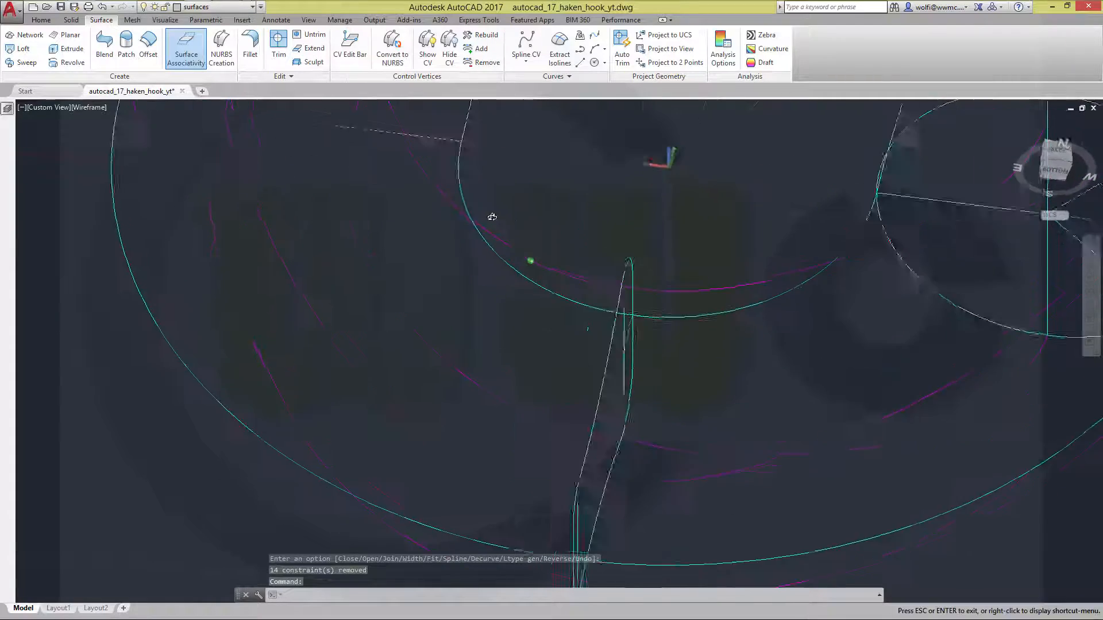
{"action": "middle_click_drag", "start_coordinate": [492, 216], "coordinate": [485, 205], "text": "shift"}
{"action": "scroll", "coordinate": [496, 195], "scroll_direction": "up", "scroll_amount": 3}
{"action": "scroll", "coordinate": [534, 204], "scroll_direction": "down", "scroll_amount": 6}
{"action": "scroll", "coordinate": [562, 201], "scroll_direction": "down", "scroll_amount": 3}
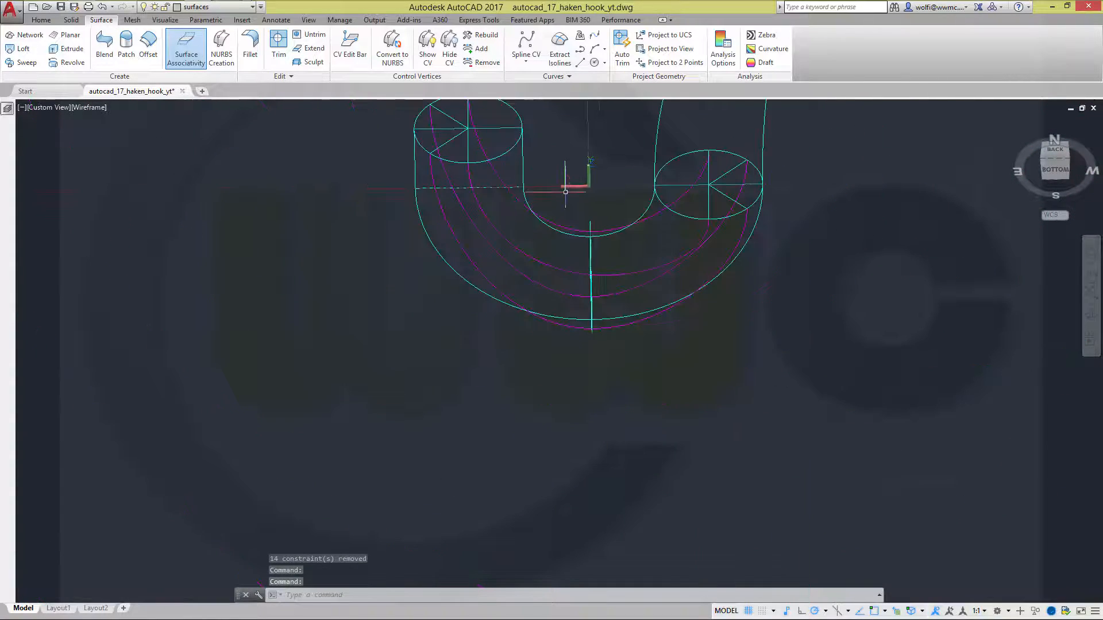
{"action": "mouse_move", "coordinate": [561, 198]}
{"action": "middle_mouse_down"}
{"action": "mouse_move", "coordinate": [516, 352]}
{"action": "mouse_move", "coordinate": [488, 275]}
{"action": "middle_mouse_up"}
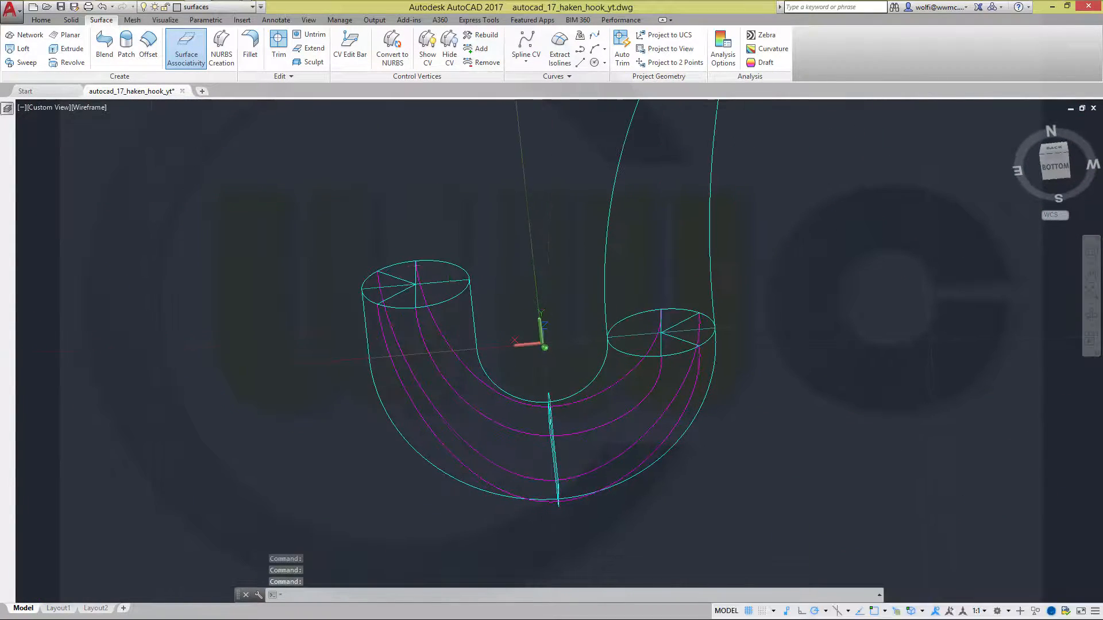
{"action": "left_click", "coordinate": [23, 51]}
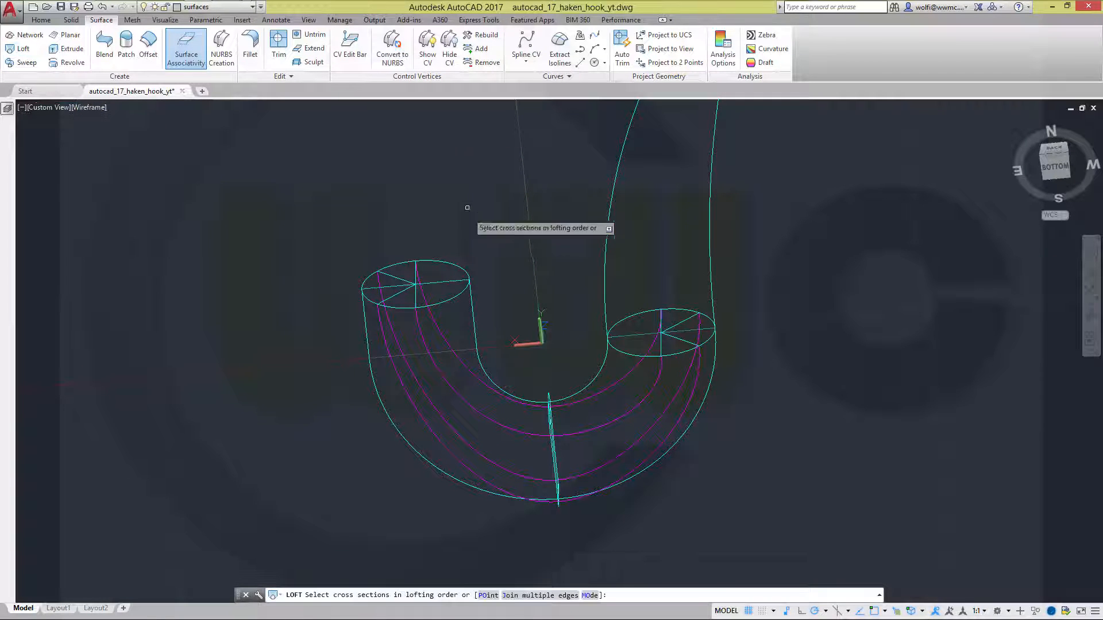
{"action": "left_click", "coordinate": [460, 295]}
{"action": "middle_click_drag", "start_coordinate": [525, 309], "coordinate": [533, 423], "text": "shift"}
{"action": "left_click", "coordinate": [519, 428]}
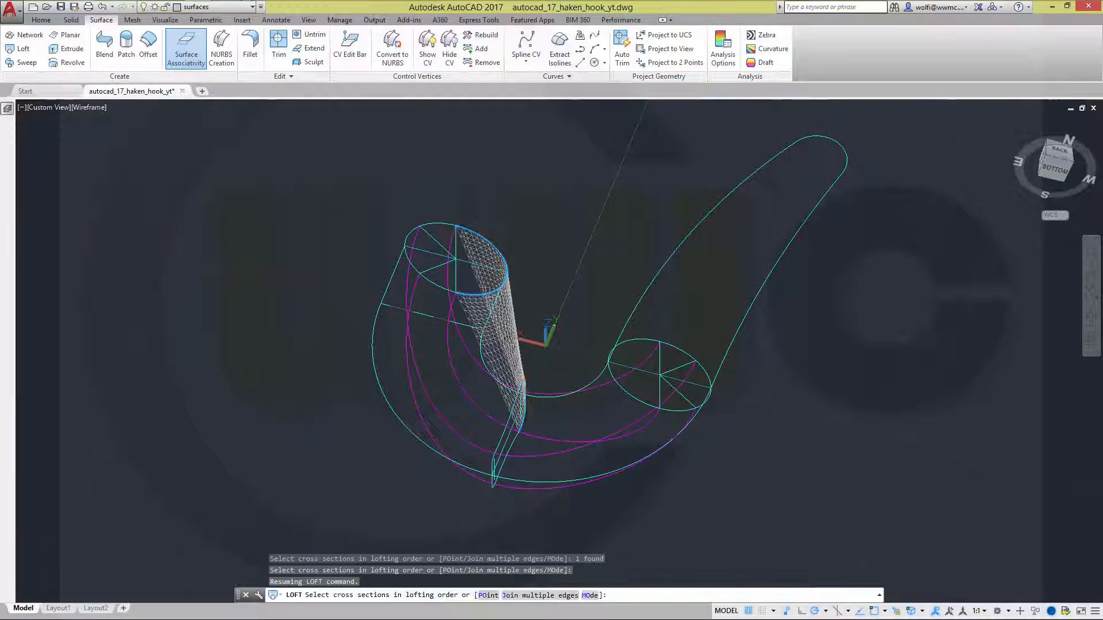
{"action": "left_click", "coordinate": [623, 387]}
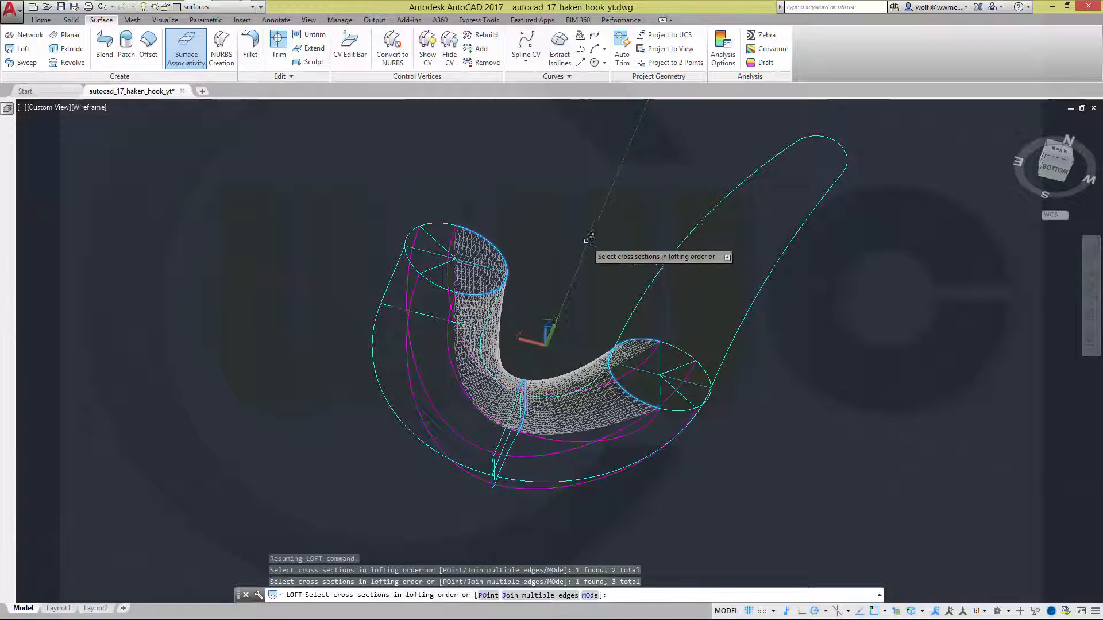
{"action": "right_click", "coordinate": [543, 186]}
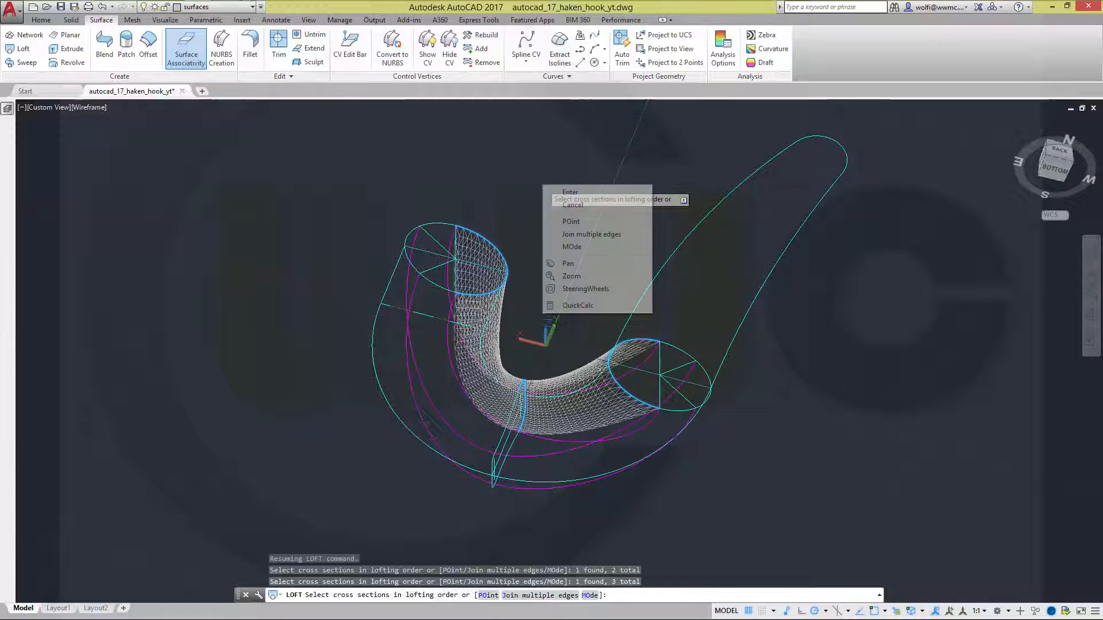
{"action": "left_click", "coordinate": [568, 193]}
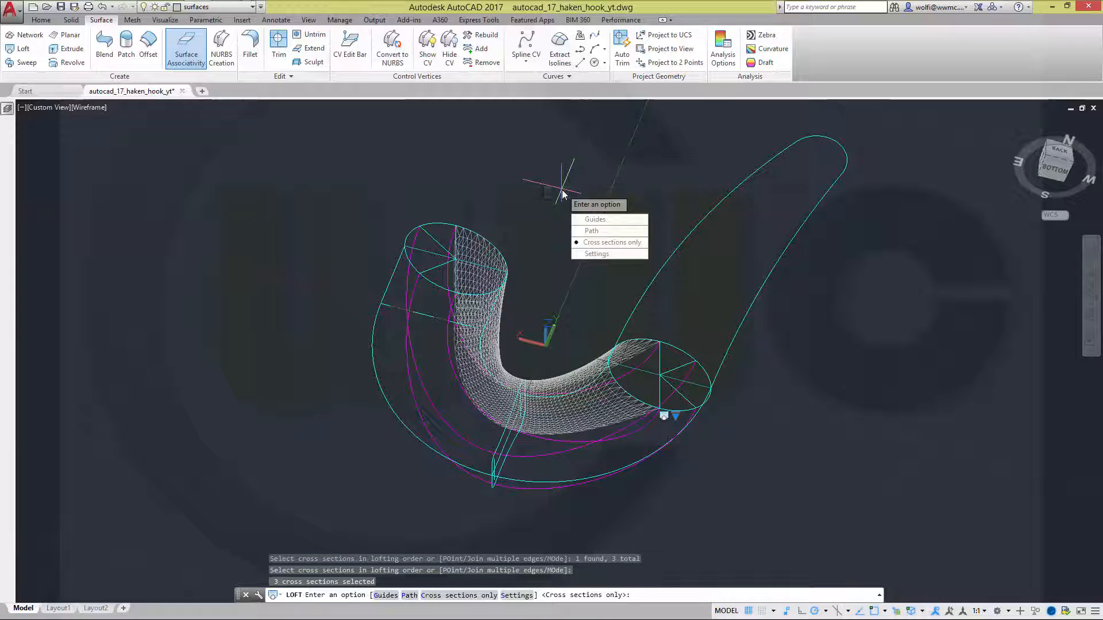
Guide the loft along the inner outline polyline and the inner spline on each side of it, and create the surface.
{"action": "left_click", "coordinate": [589, 221]}
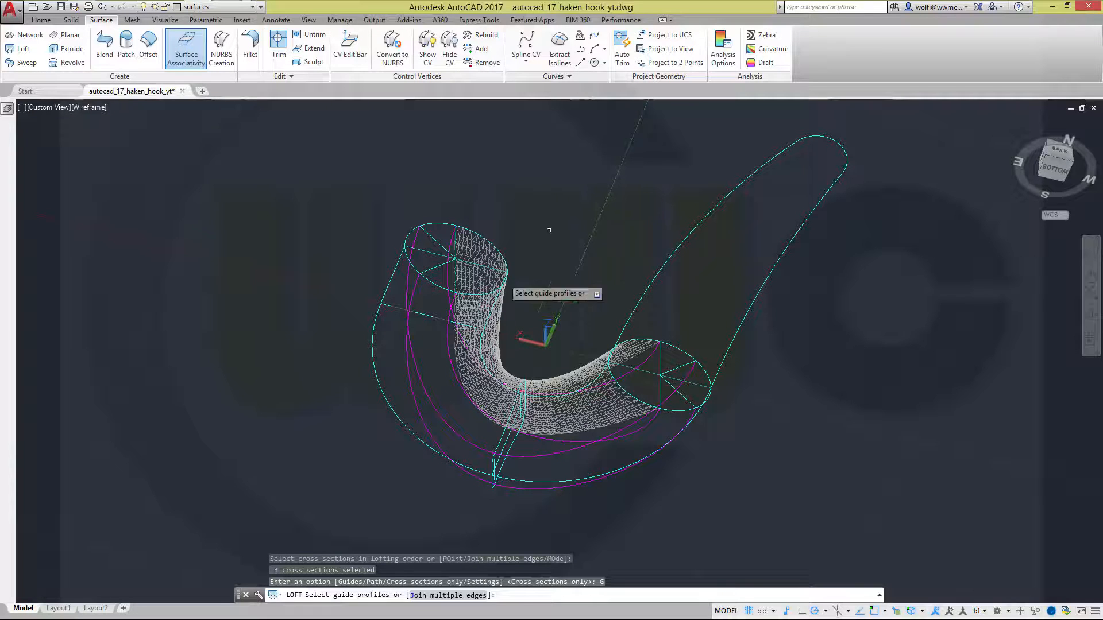
{"action": "left_click", "coordinate": [447, 342]}
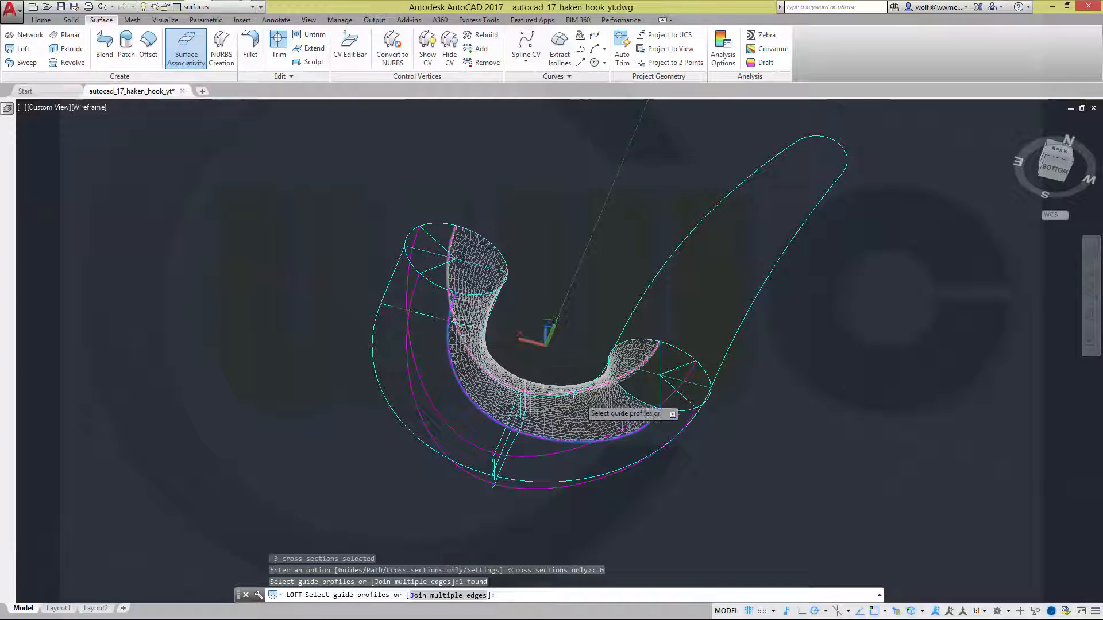
{"action": "left_click", "coordinate": [590, 383]}
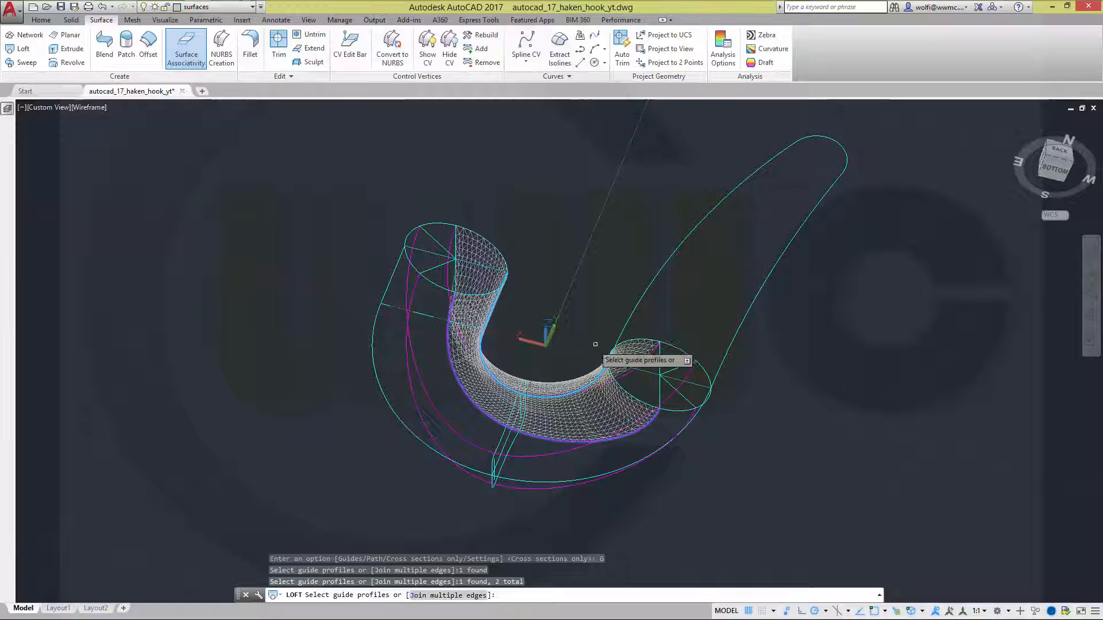
{"action": "left_click", "coordinate": [446, 278]}
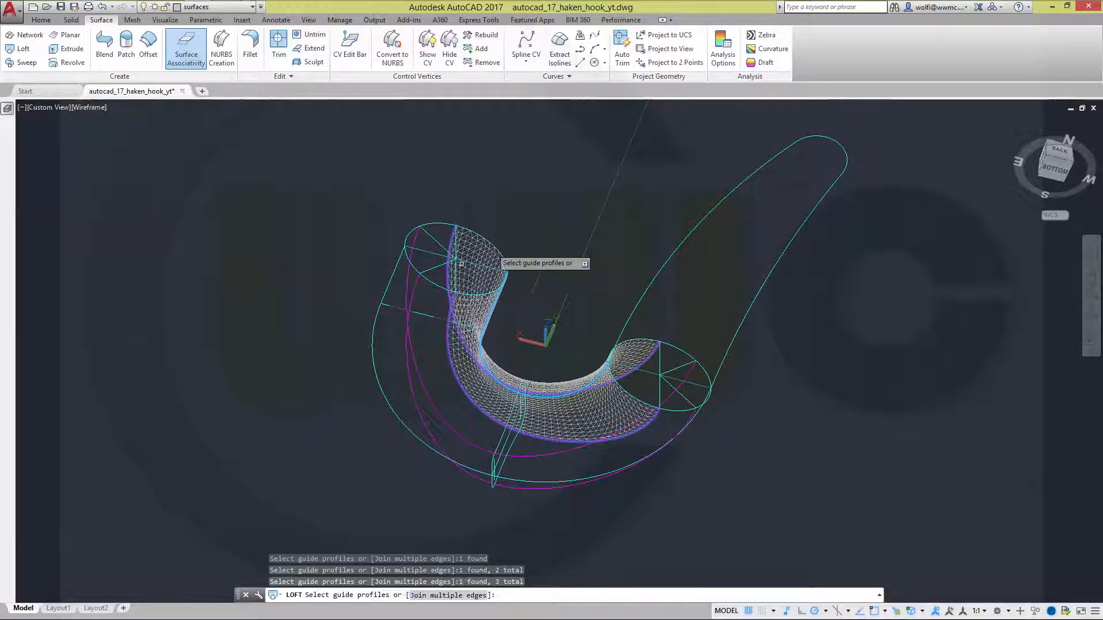
{"action": "right_click", "coordinate": [547, 216]}
{"action": "left_click", "coordinate": [560, 222]}
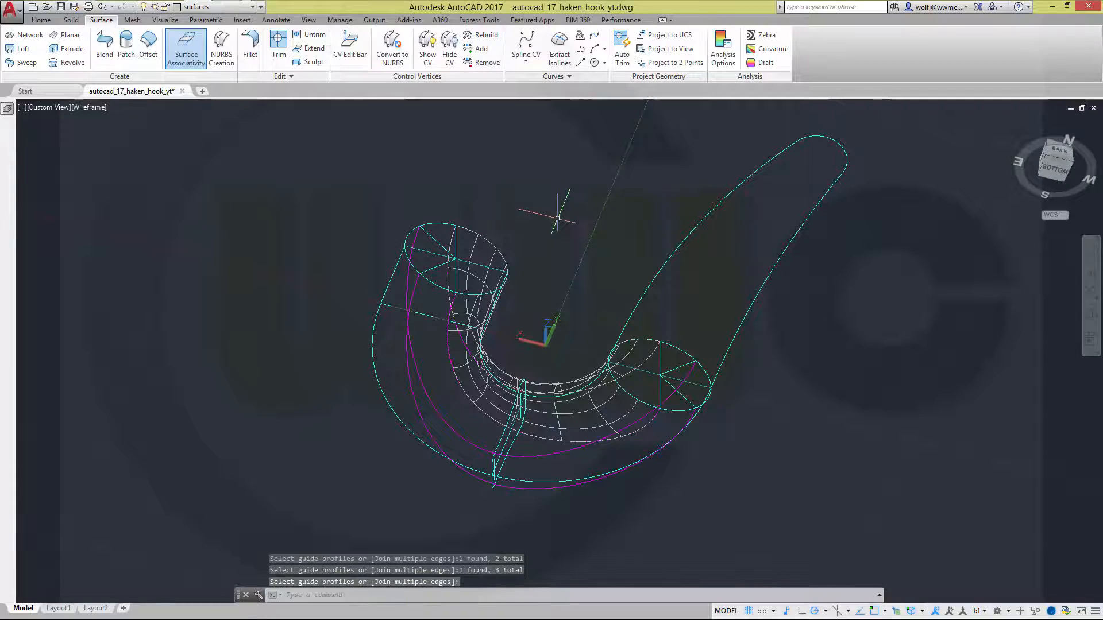
Set the viewport's visual style to Realistic to shade the lofted inner surface of the hook.
{"action": "middle_click_drag", "start_coordinate": [584, 328], "coordinate": [366, 237], "text": "shift"}
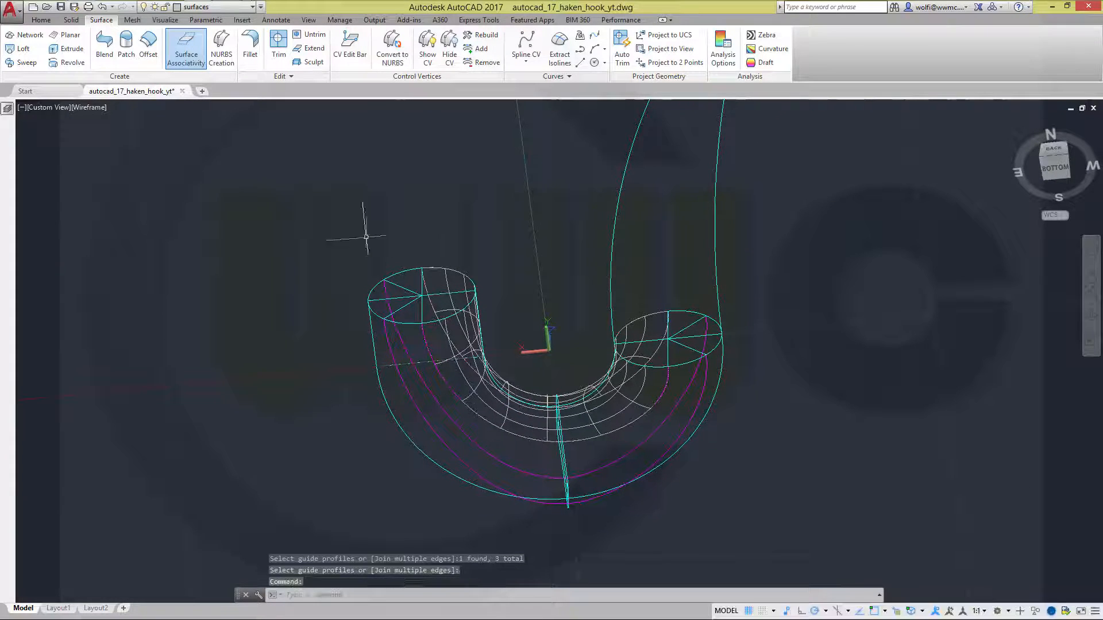
{"action": "left_click", "coordinate": [93, 109]}
{"action": "left_click", "coordinate": [133, 175]}
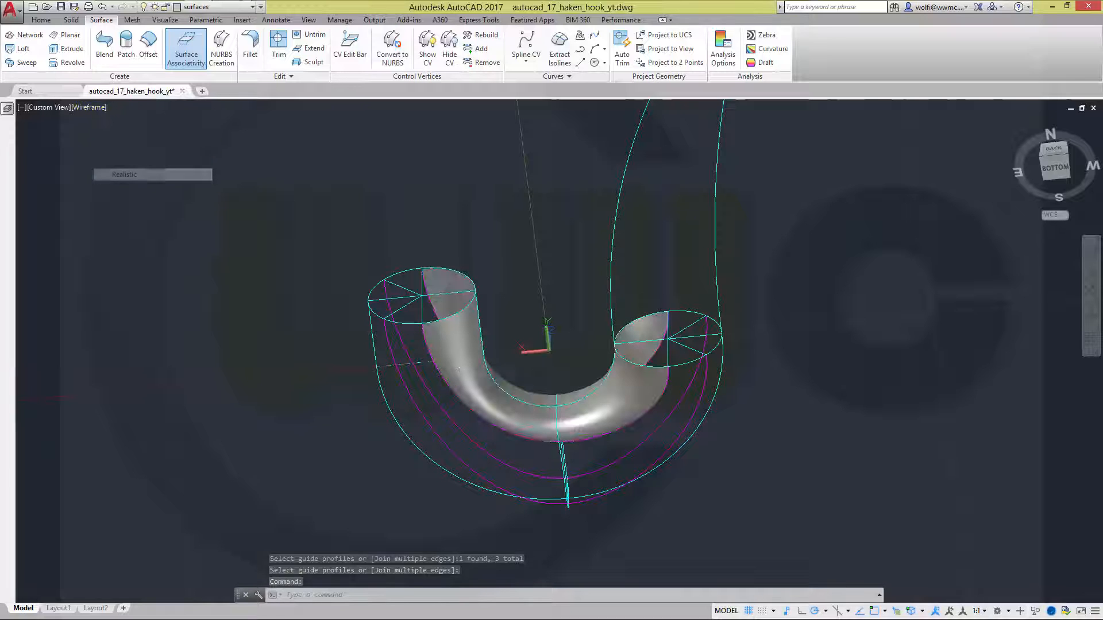
{"action": "mouse_move", "coordinate": [357, 283]}
{"action": "middle_mouse_down", "text": "shift"}
{"action": "mouse_move", "coordinate": [362, 237]}
{"action": "mouse_move", "coordinate": [364, 295]}
{"action": "mouse_move", "coordinate": [342, 266]}
{"action": "mouse_move", "coordinate": [346, 279]}
{"action": "middle_mouse_up", "text": "shift"}
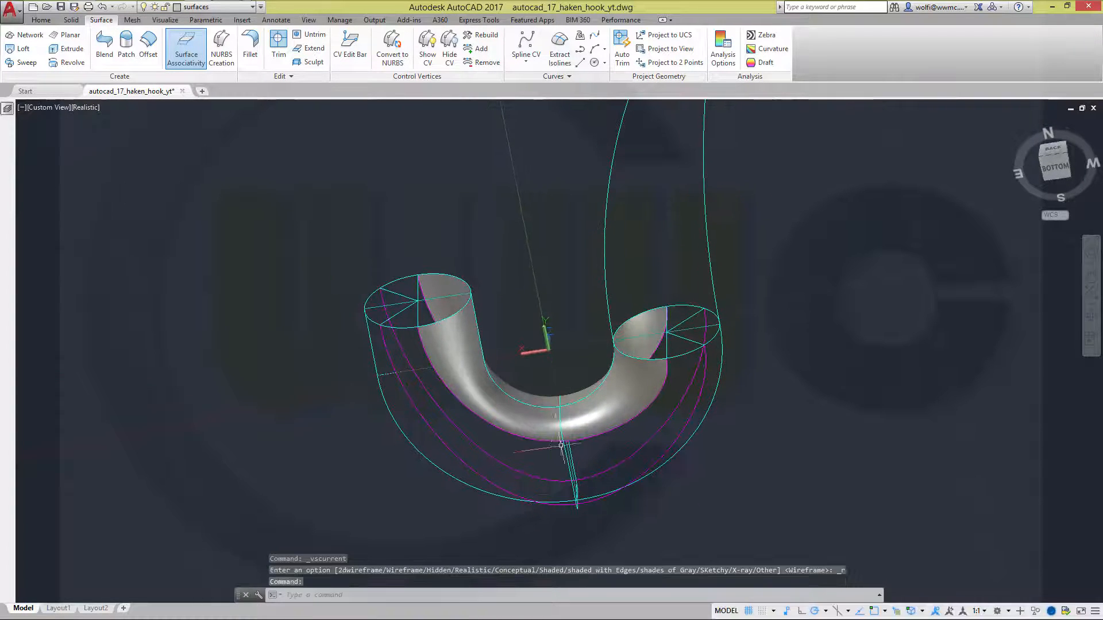
Set the inner loft surface to be normal to its start and end sections.
{"action": "left_click", "coordinate": [592, 413]}
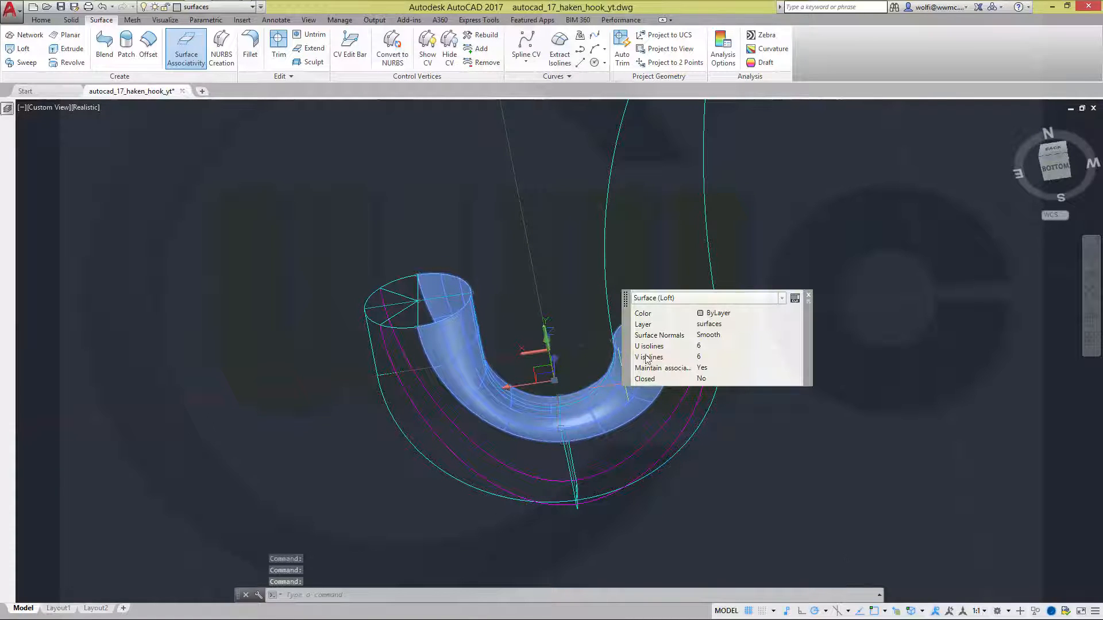
{"action": "left_click", "coordinate": [809, 297]}
{"action": "scroll", "coordinate": [660, 288], "scroll_direction": "up", "scroll_amount": 4}
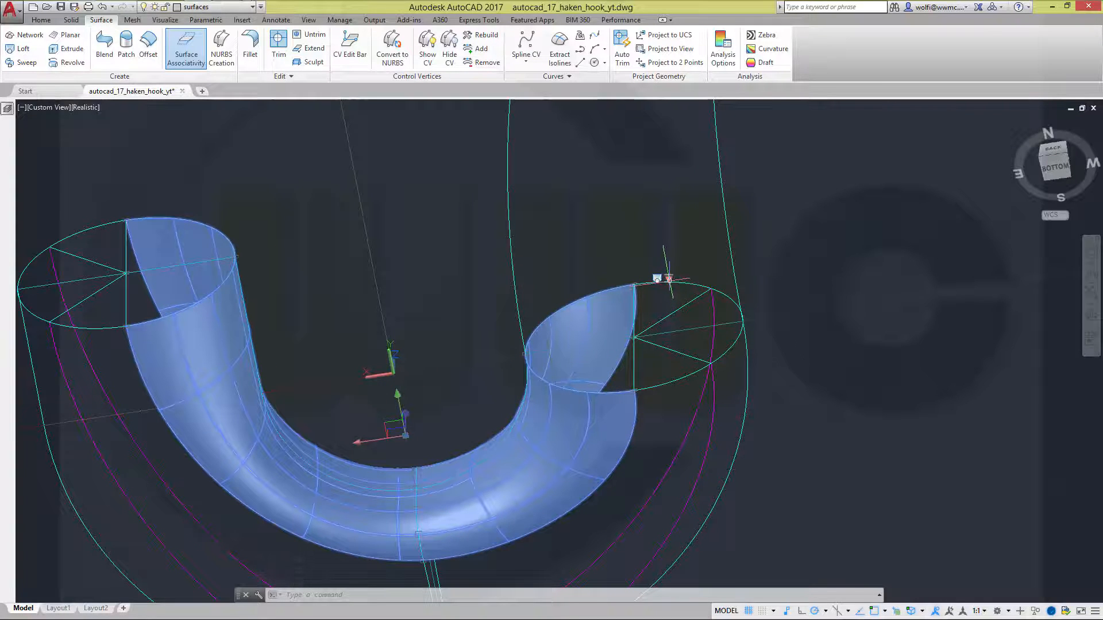
{"action": "left_click", "coordinate": [668, 278]}
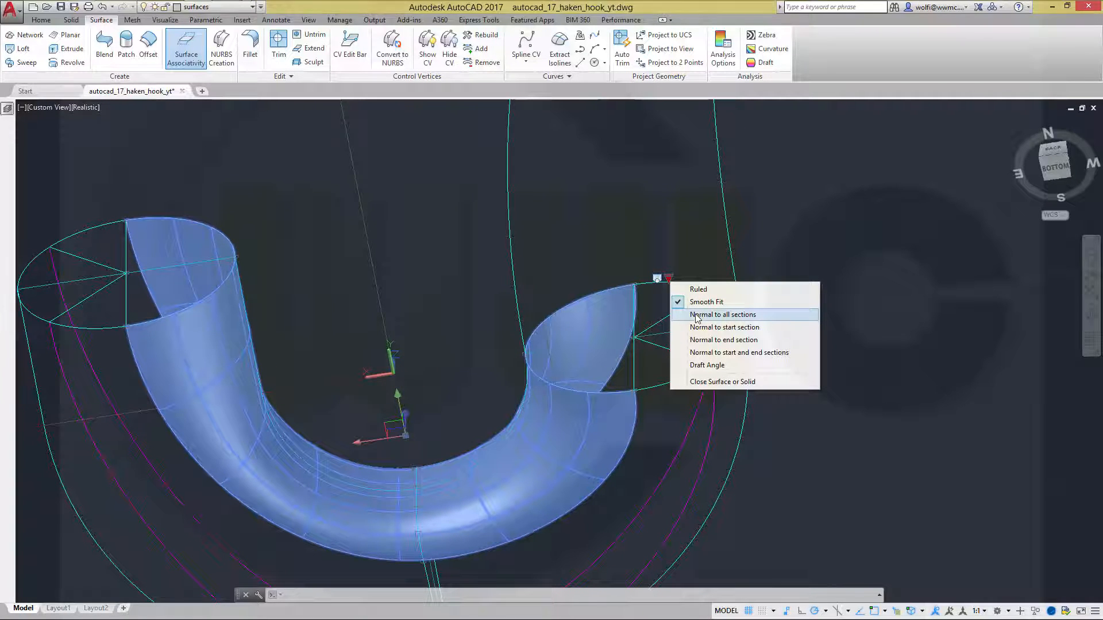
{"action": "left_click", "coordinate": [712, 354]}
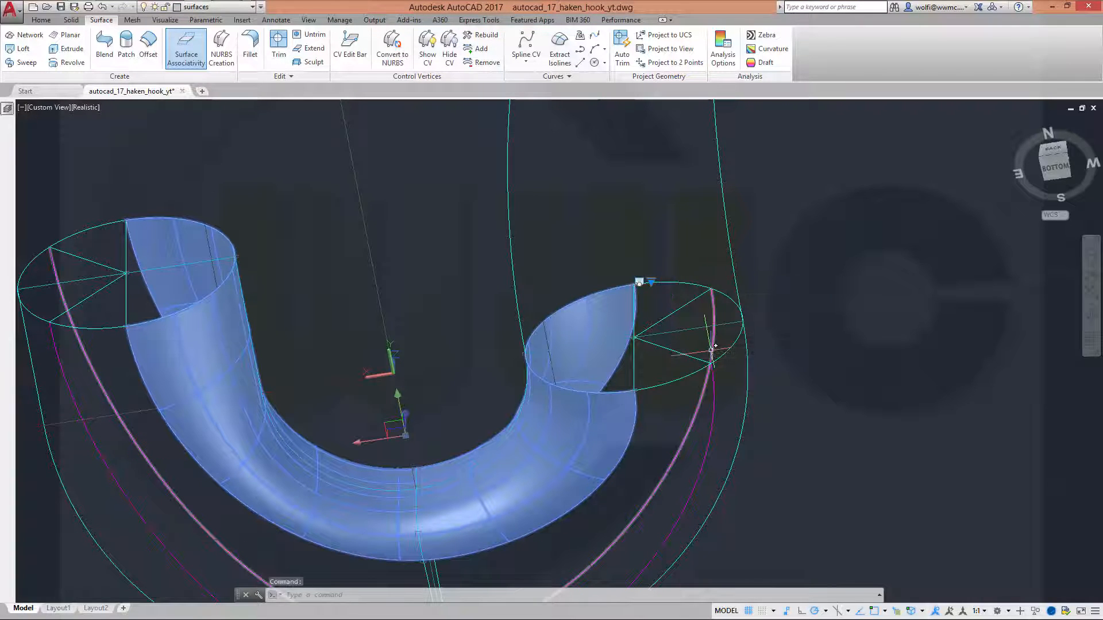
{"action": "middle_click_drag", "start_coordinate": [505, 276], "coordinate": [635, 224]}
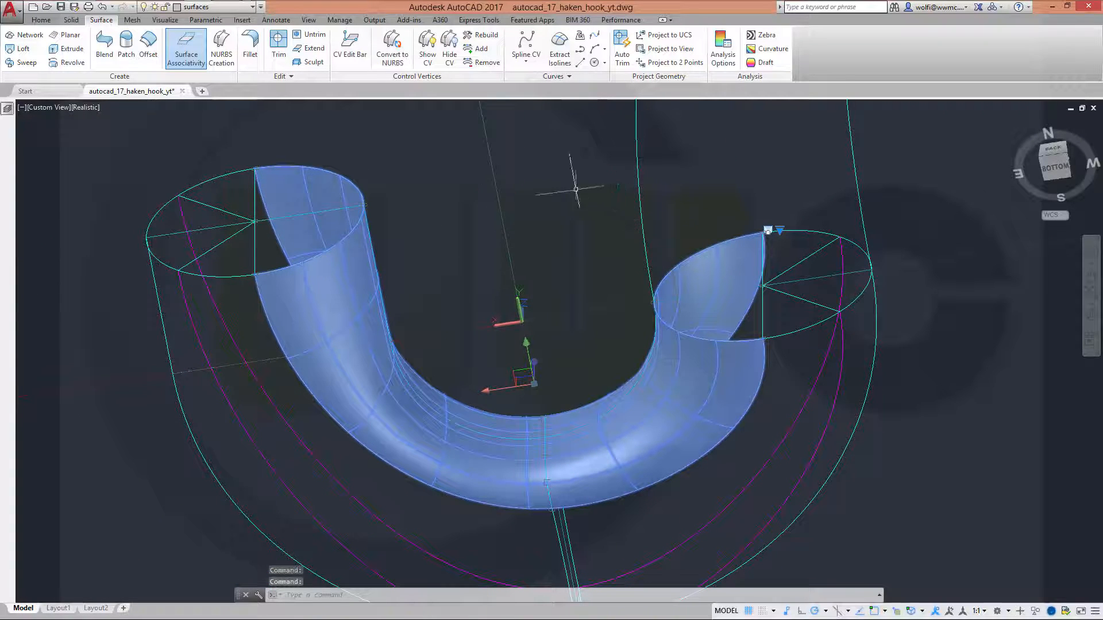
{"action": "key", "text": "Escape"}
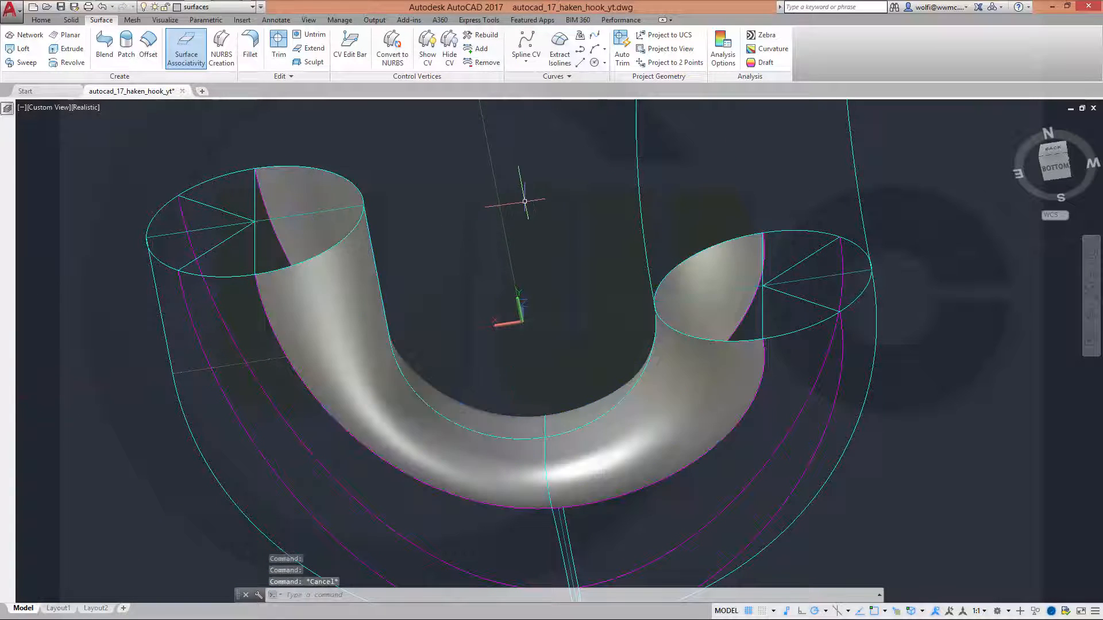
Start a loft through the outer curves of the tip, middle and shank cross-sections, in that order.
{"action": "middle_click_drag", "start_coordinate": [537, 333], "coordinate": [555, 260]}
{"action": "middle_click_drag", "start_coordinate": [394, 425], "coordinate": [386, 412], "text": "shift"}
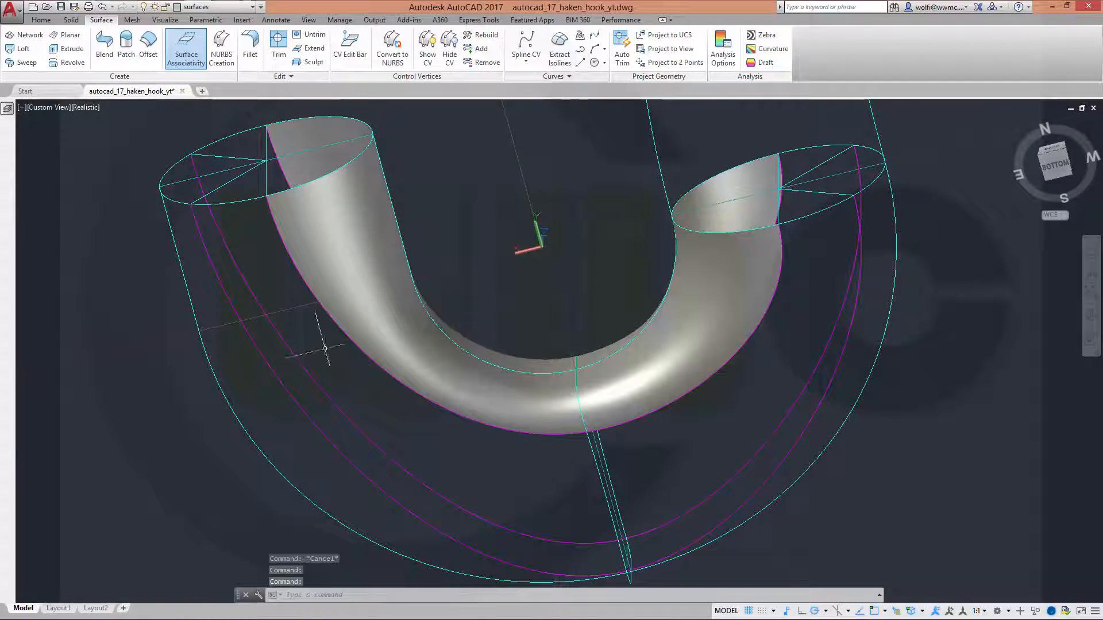
{"action": "left_click", "coordinate": [23, 53]}
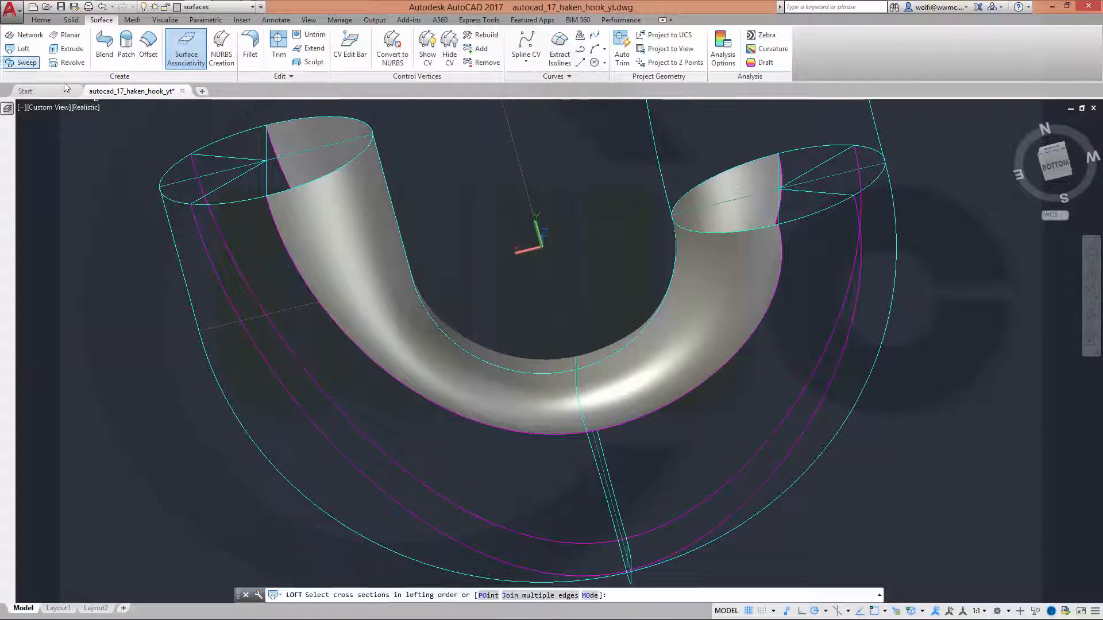
{"action": "left_click", "coordinate": [176, 201]}
{"action": "middle_click_drag", "start_coordinate": [517, 536], "coordinate": [414, 424]}
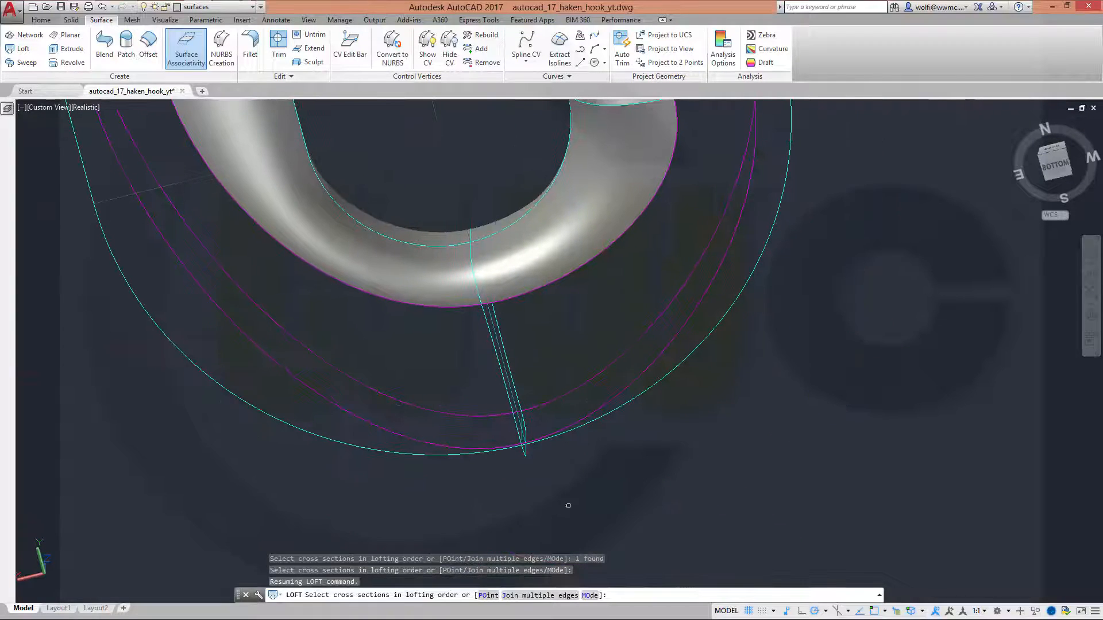
{"action": "left_click", "coordinate": [524, 455]}
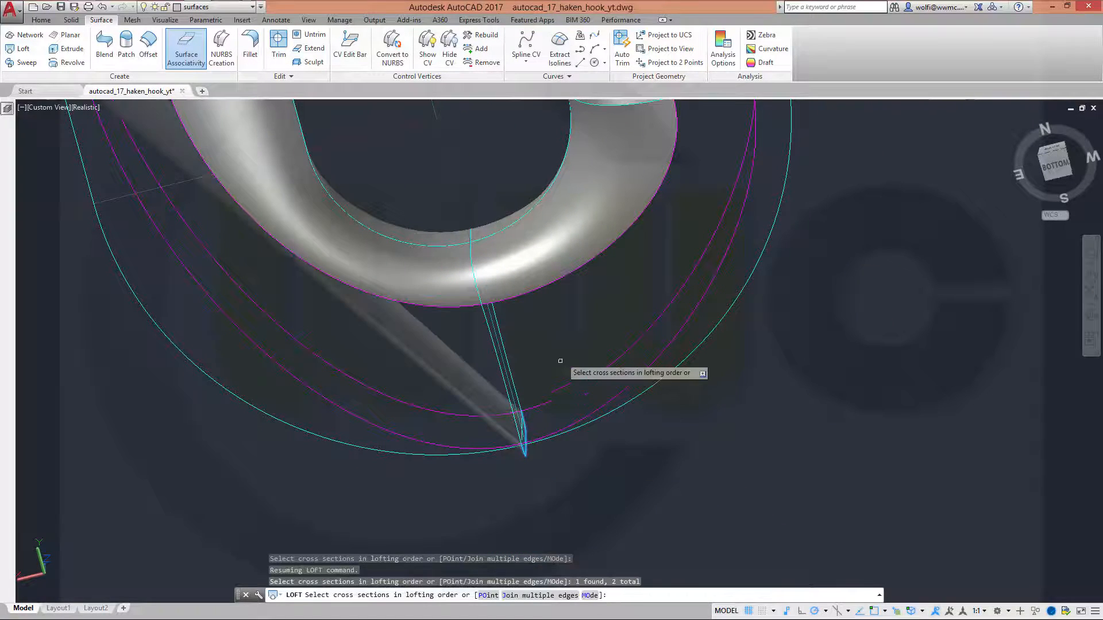
{"action": "scroll", "coordinate": [546, 502], "scroll_direction": "down", "scroll_amount": 3}
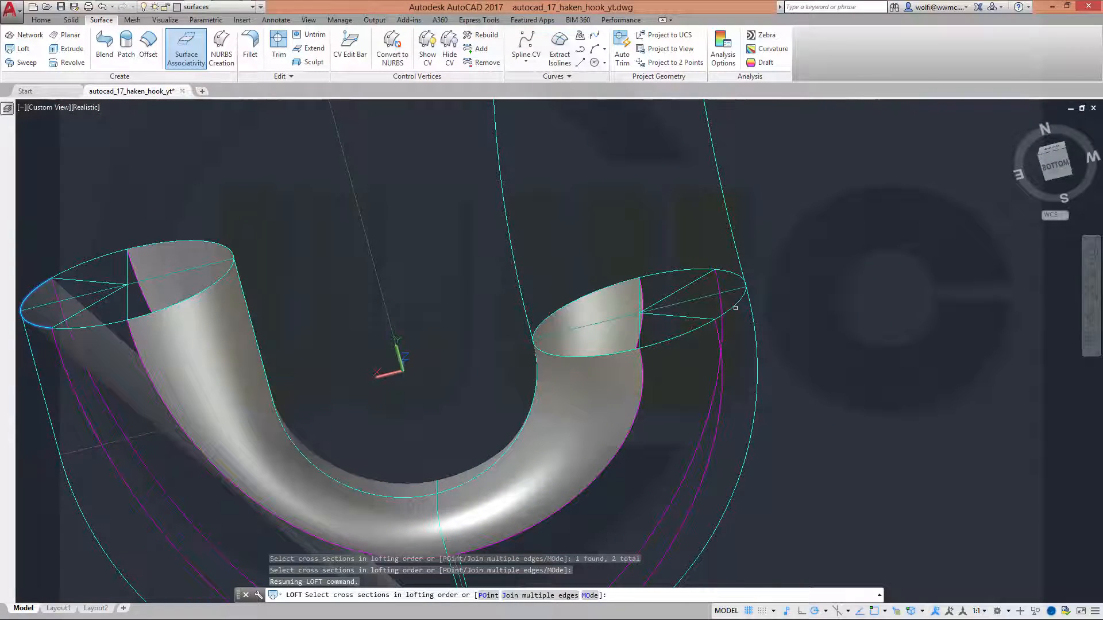
{"action": "left_click", "coordinate": [737, 302]}
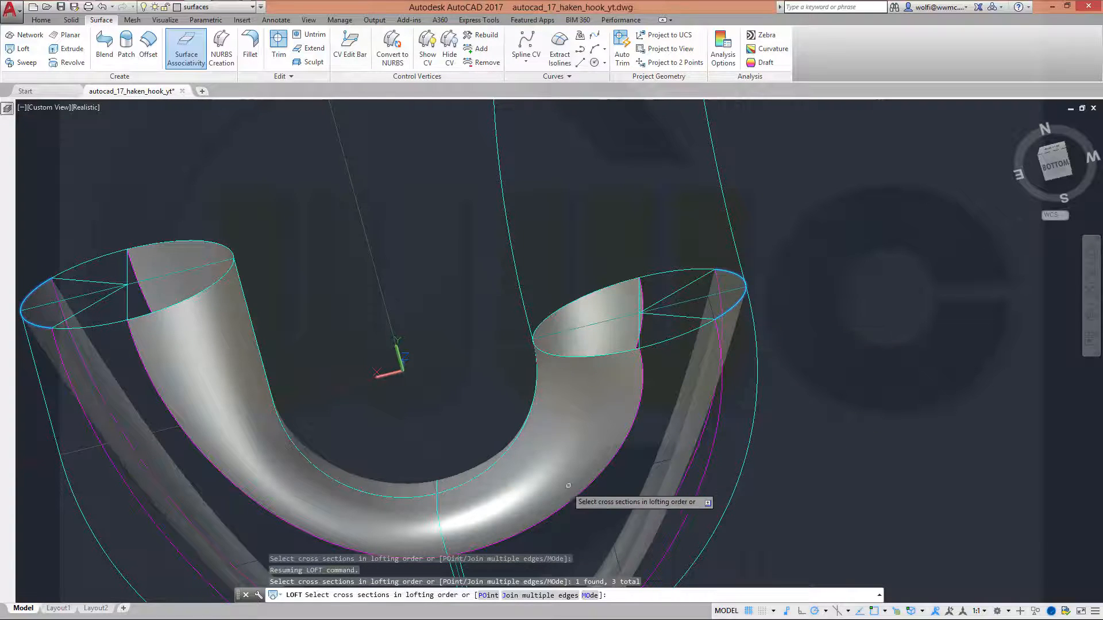
{"action": "middle_click_drag", "start_coordinate": [574, 498], "coordinate": [603, 295]}
{"action": "right_click", "coordinate": [500, 200]}
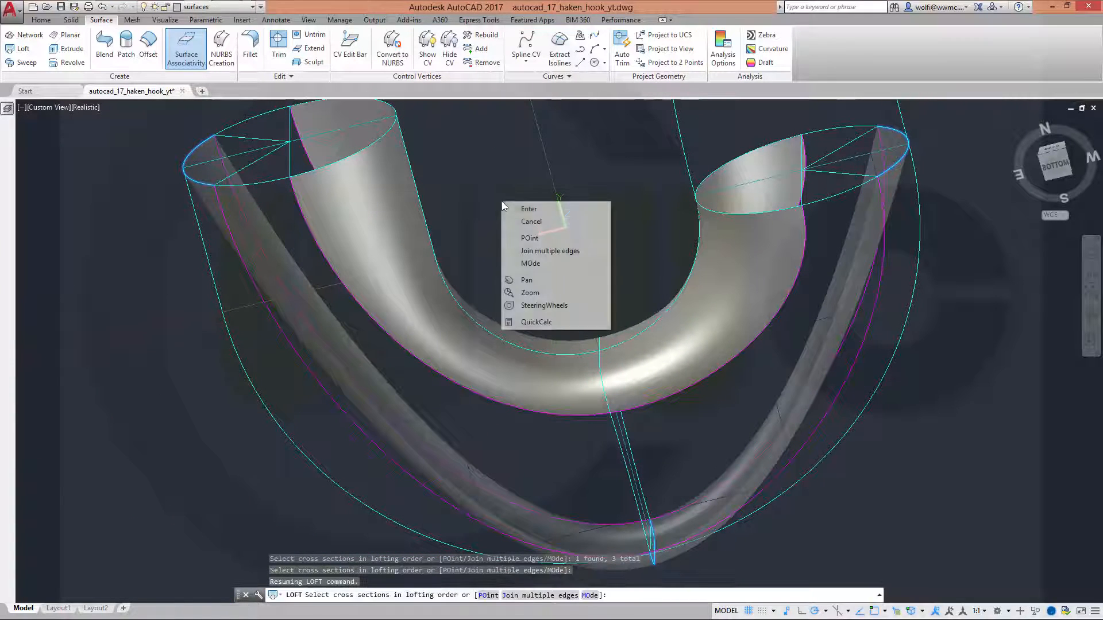
{"action": "left_click", "coordinate": [526, 210]}
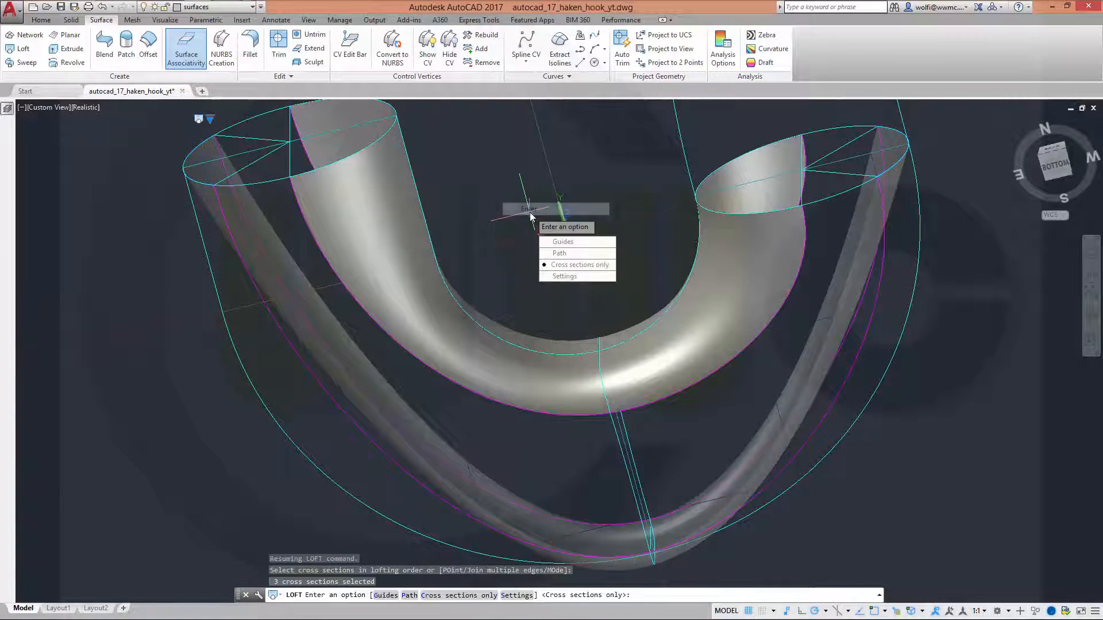
Guide the loft along the outer outline polyline and the outer spline on each side of it, and create the surface.
{"action": "left_click", "coordinate": [574, 242]}
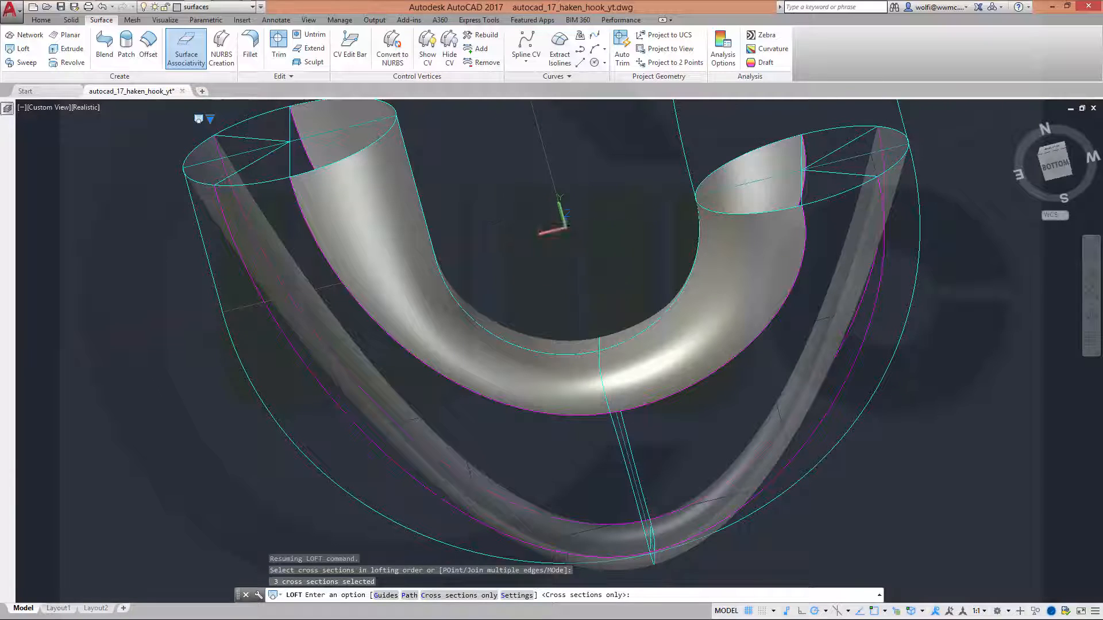
{"action": "left_click", "coordinate": [313, 375]}
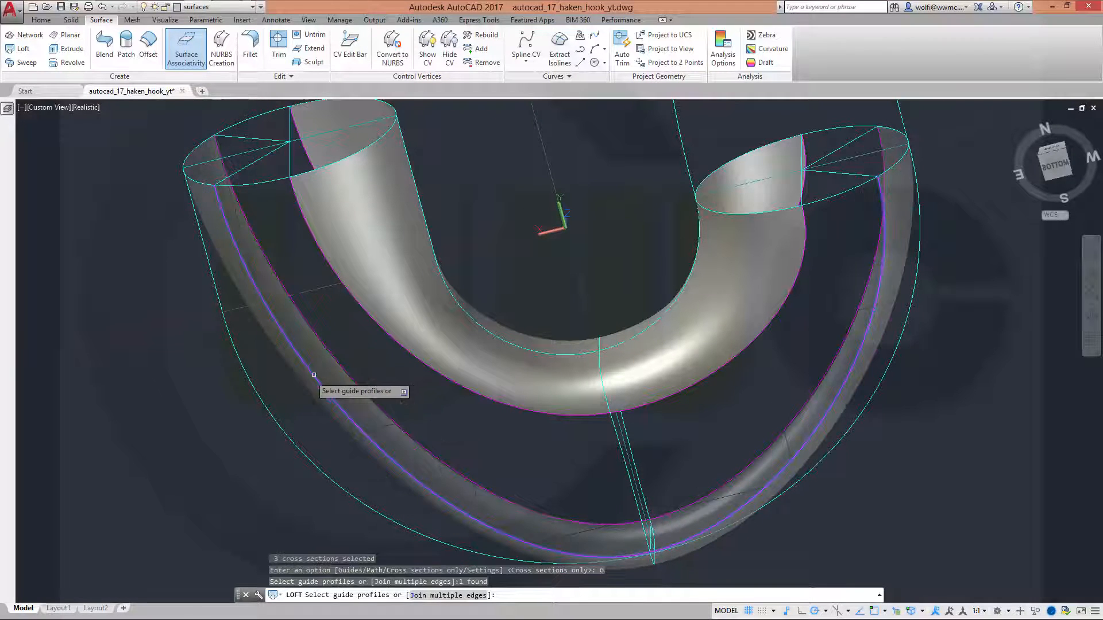
{"action": "left_click", "coordinate": [259, 398]}
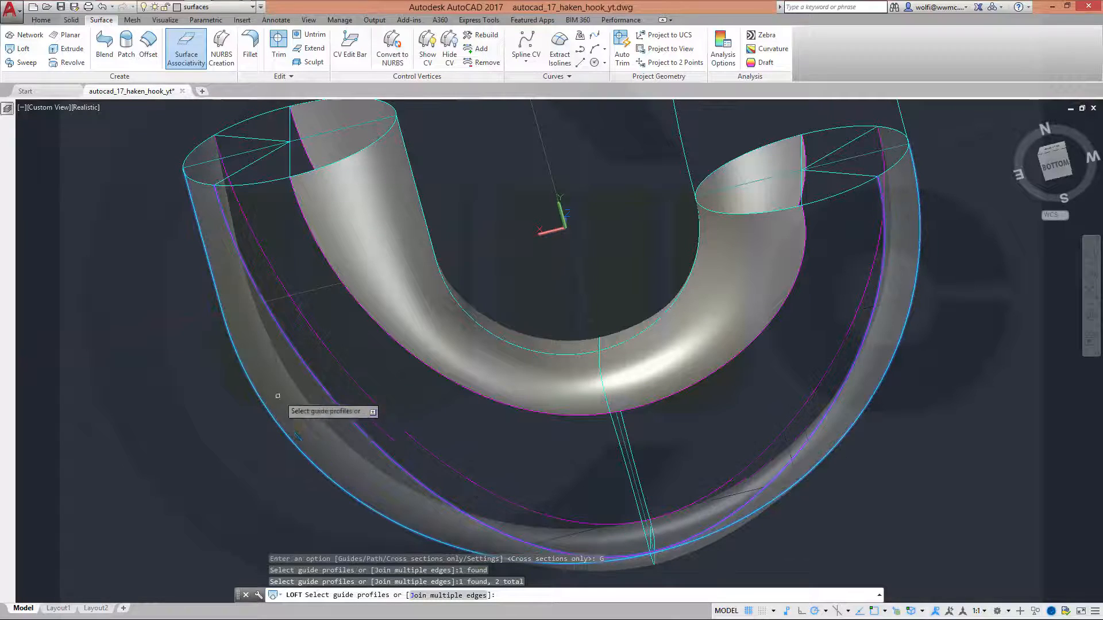
{"action": "left_click", "coordinate": [359, 388]}
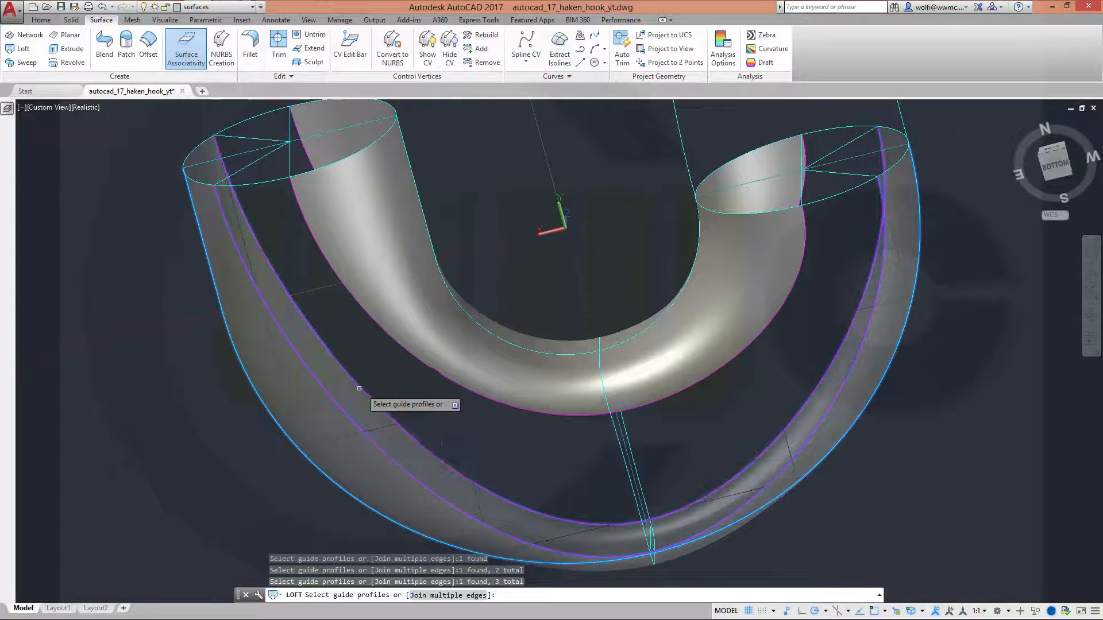
{"action": "right_click", "coordinate": [506, 434]}
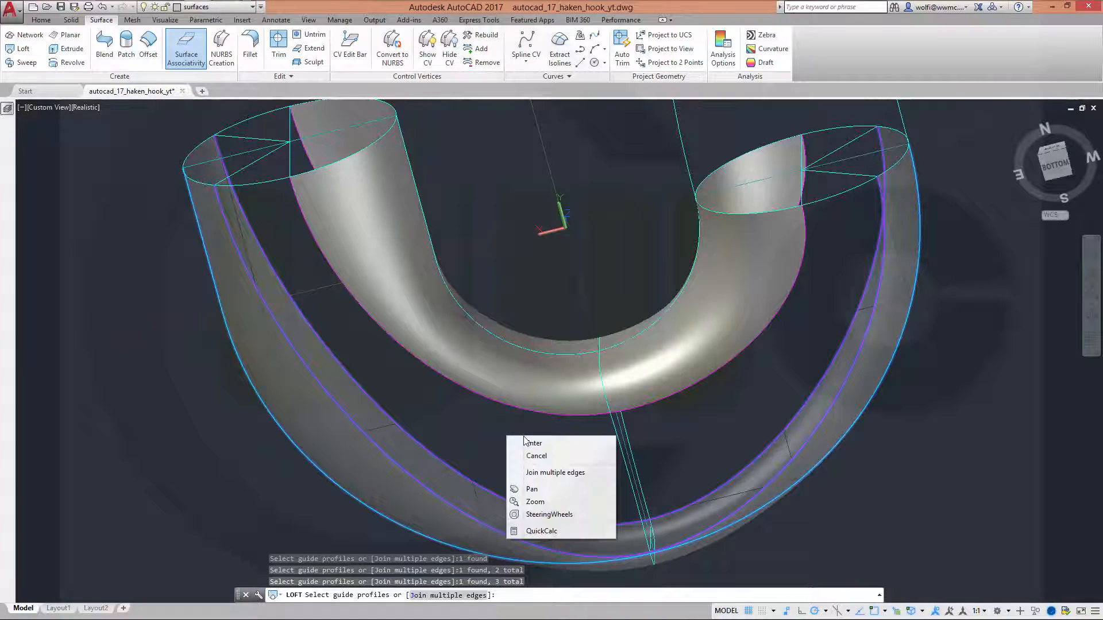
{"action": "left_click", "coordinate": [528, 442]}
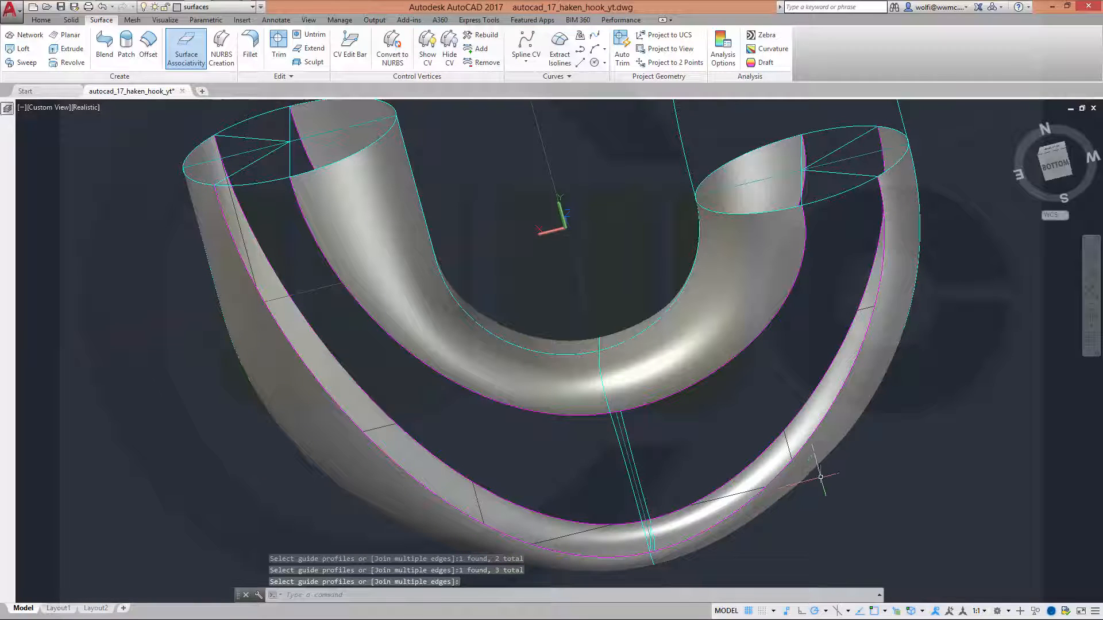
Set the outer loft surface to be normal to its start and end sections.
{"action": "left_click", "coordinate": [822, 460]}
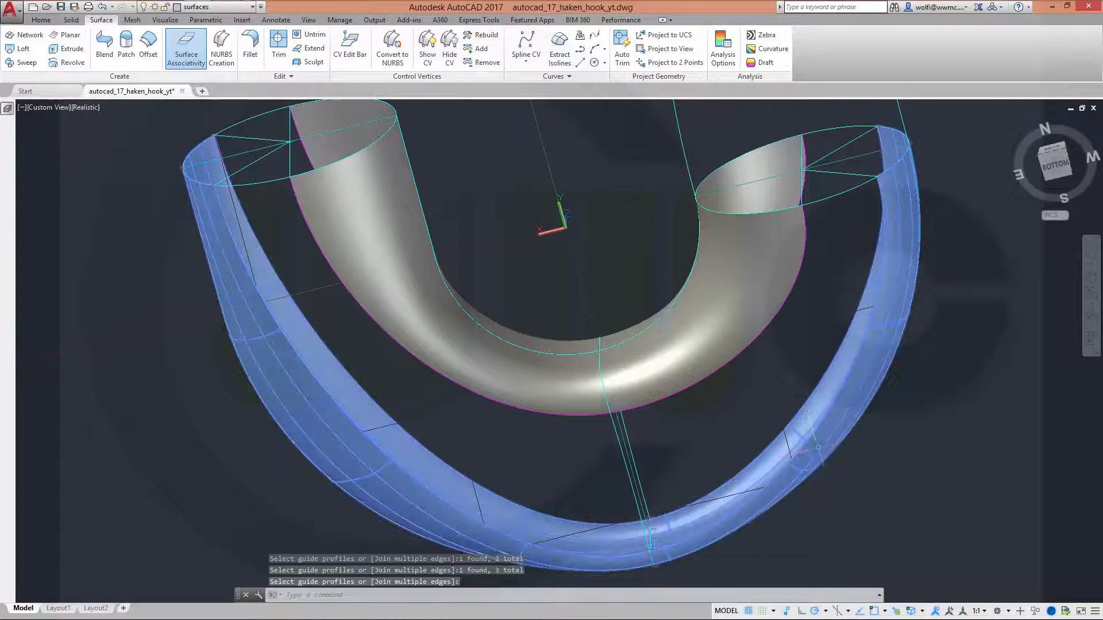
{"action": "left_click", "coordinate": [166, 168]}
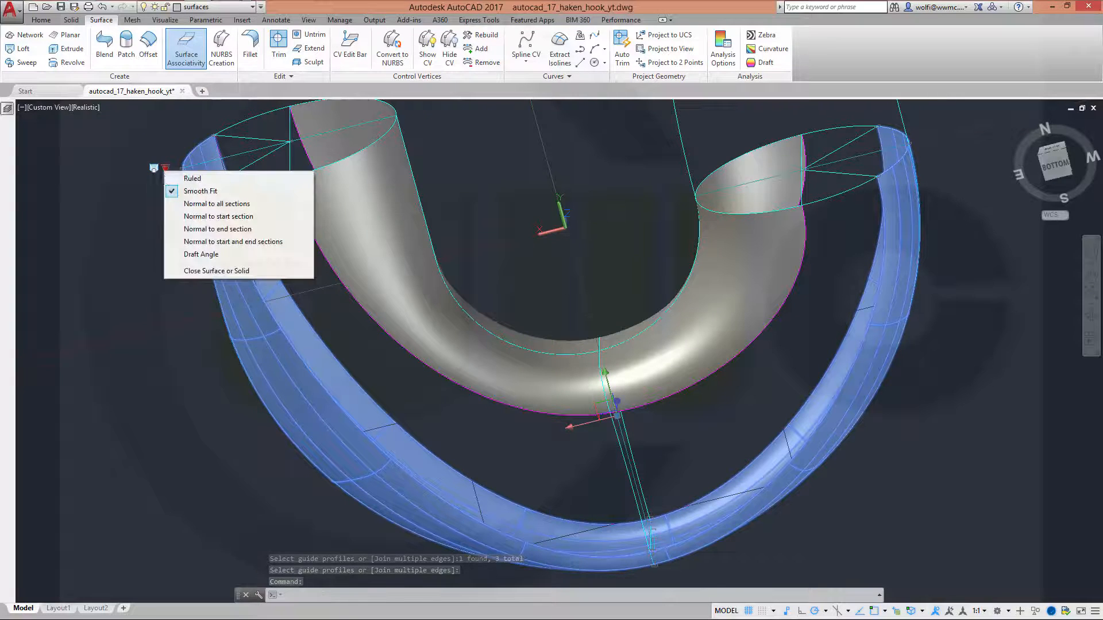
{"action": "left_click", "coordinate": [228, 242]}
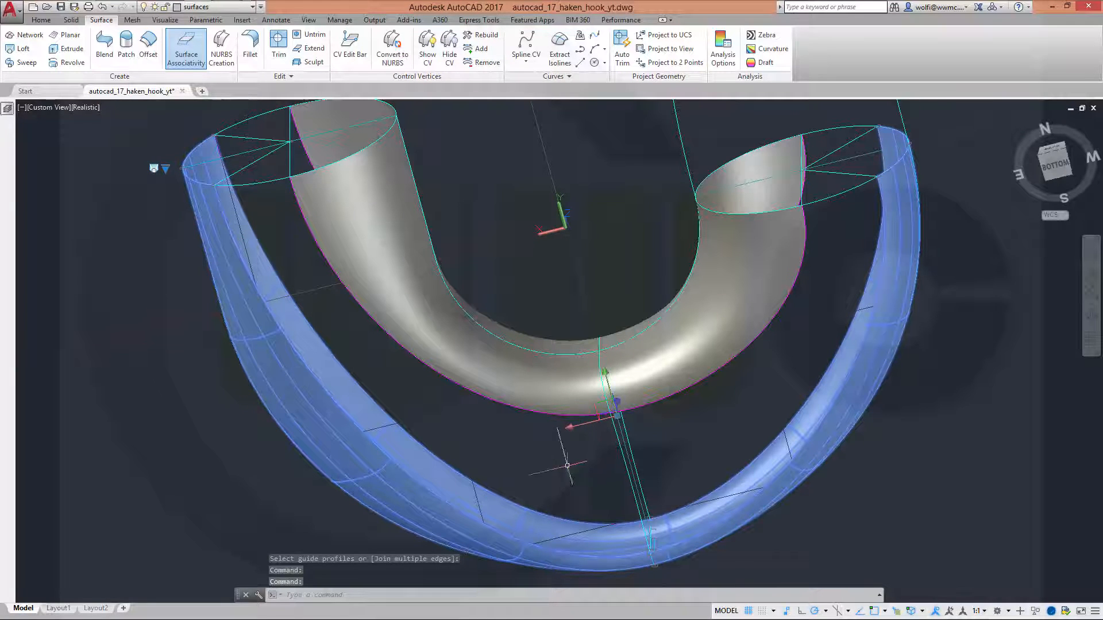
{"action": "key", "text": "Escape"}
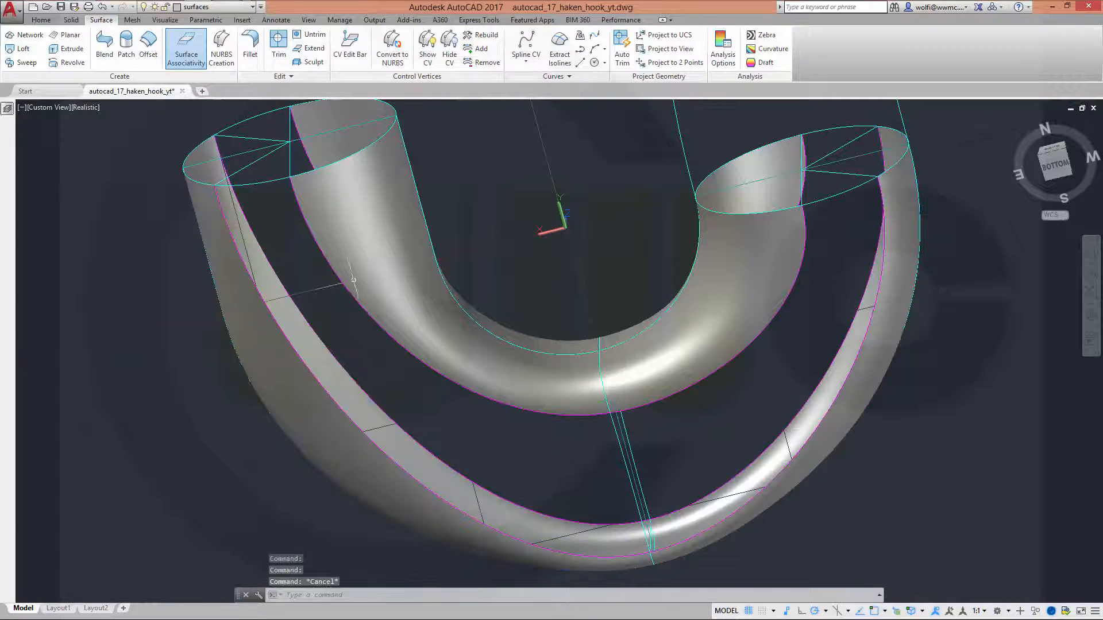
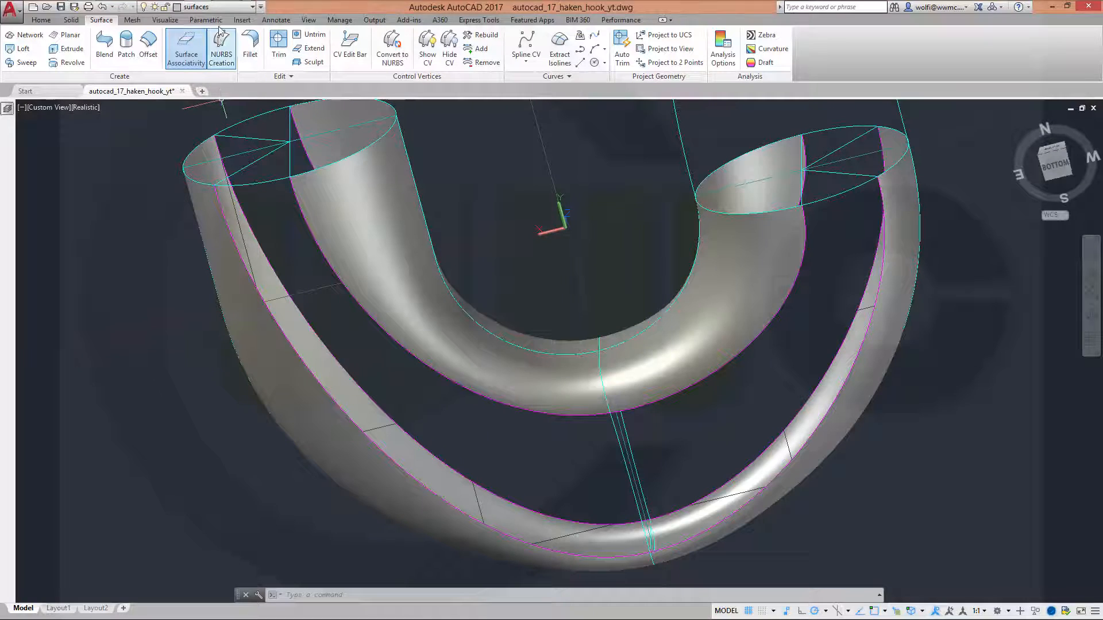
Turn off the curves layer to hide the guide splines.
{"action": "left_click", "coordinate": [253, 8]}
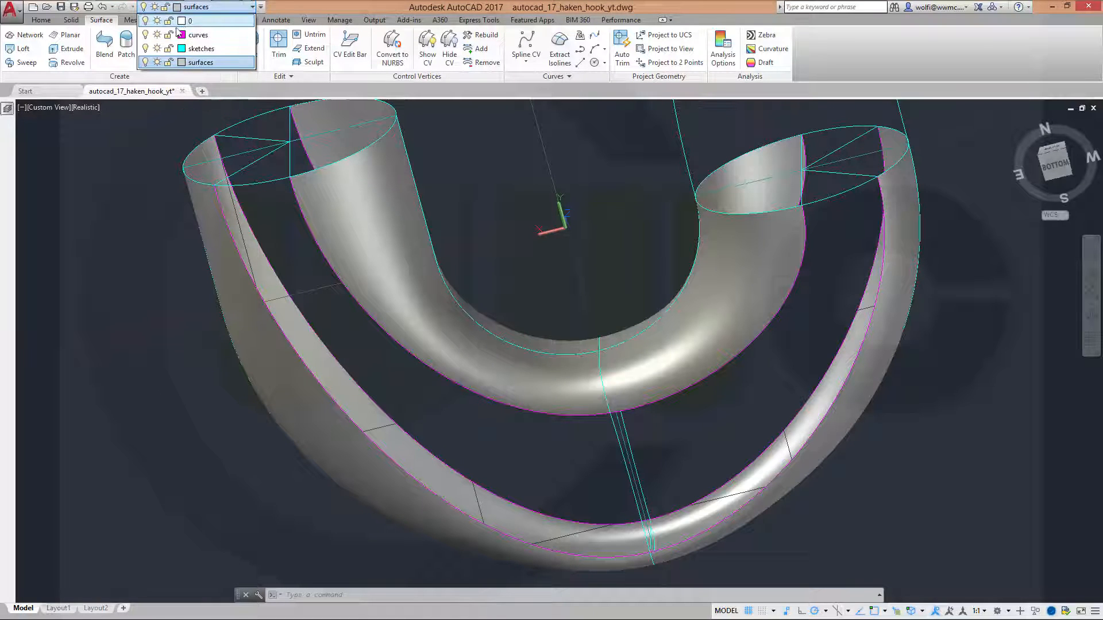
{"action": "left_click", "coordinate": [145, 35]}
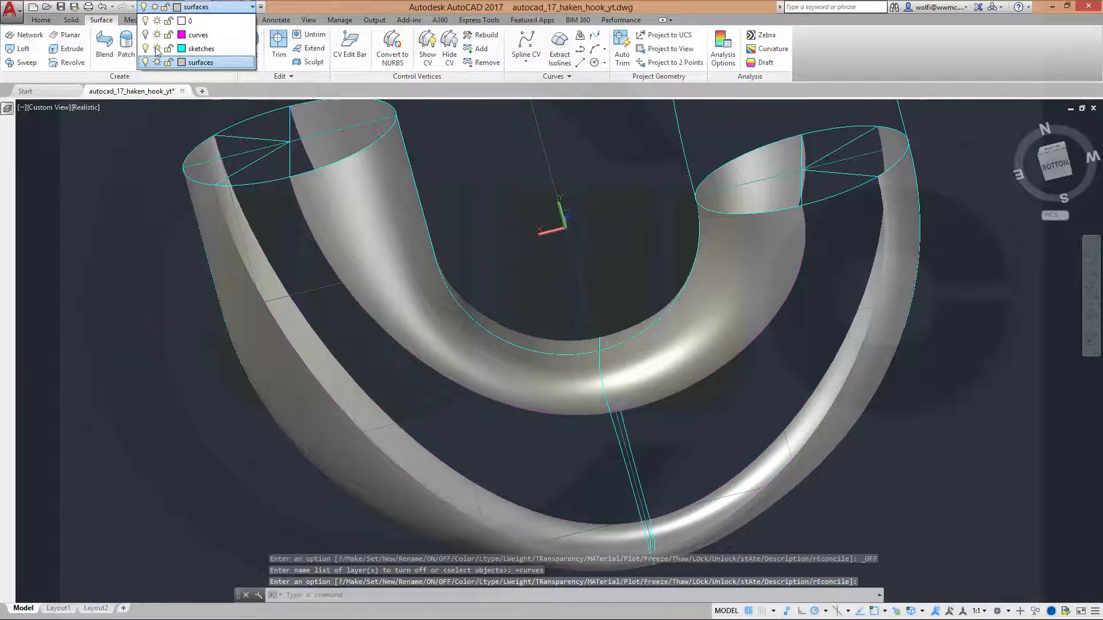
{"action": "left_click", "coordinate": [466, 164]}
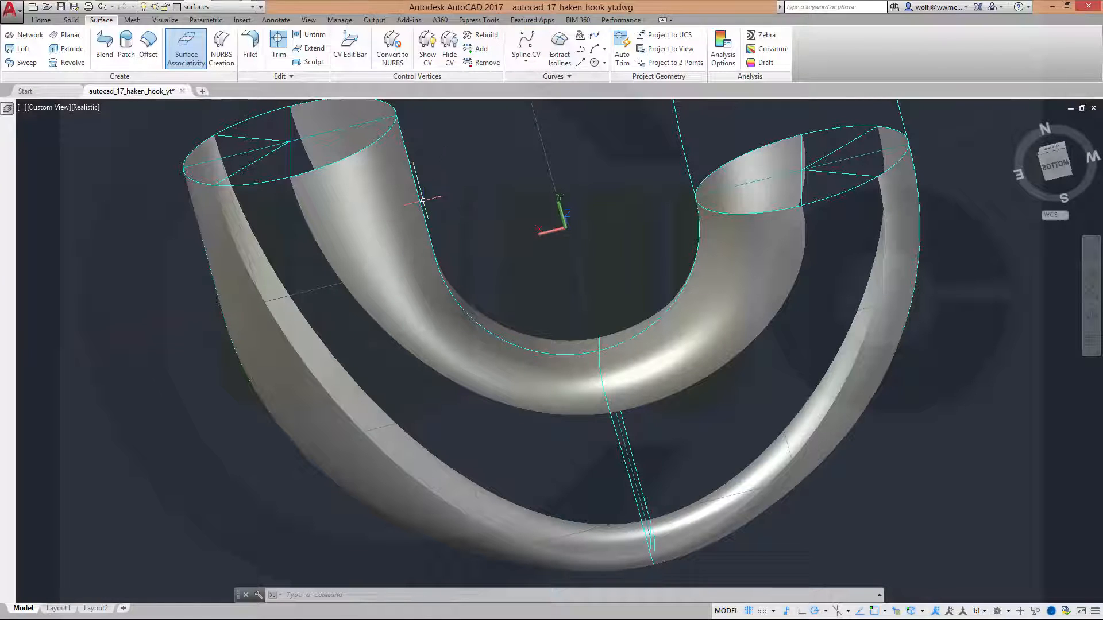
Start a loft using the open edge of the inner hook surface, via the join-edges option, as the first cross-section.
{"action": "left_click", "coordinate": [29, 51]}
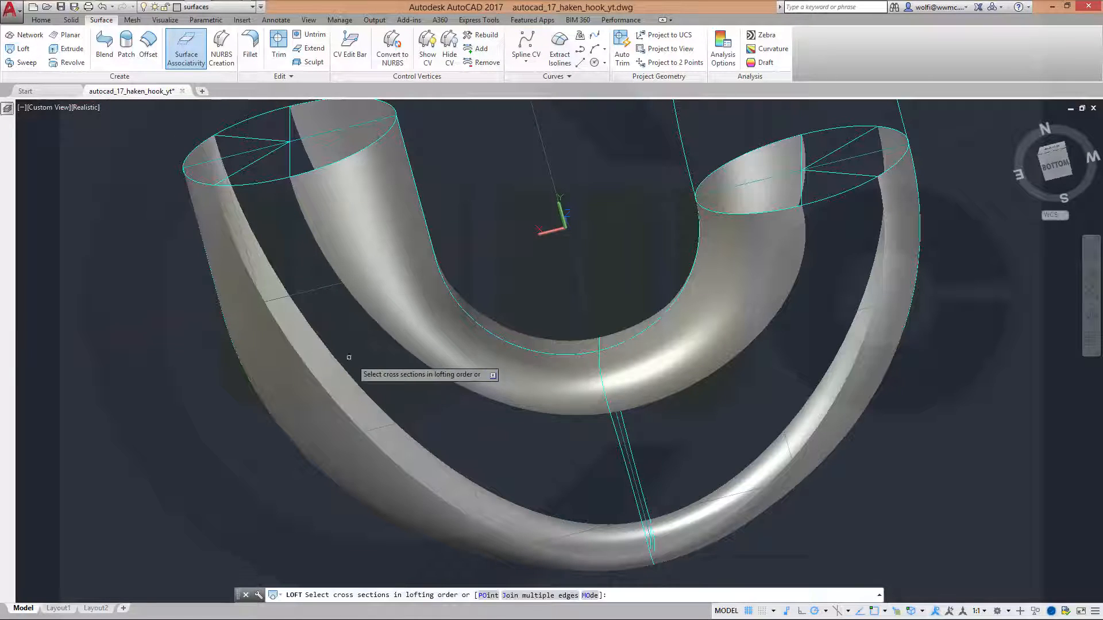
{"action": "scroll", "coordinate": [441, 426], "scroll_direction": "up", "scroll_amount": 2}
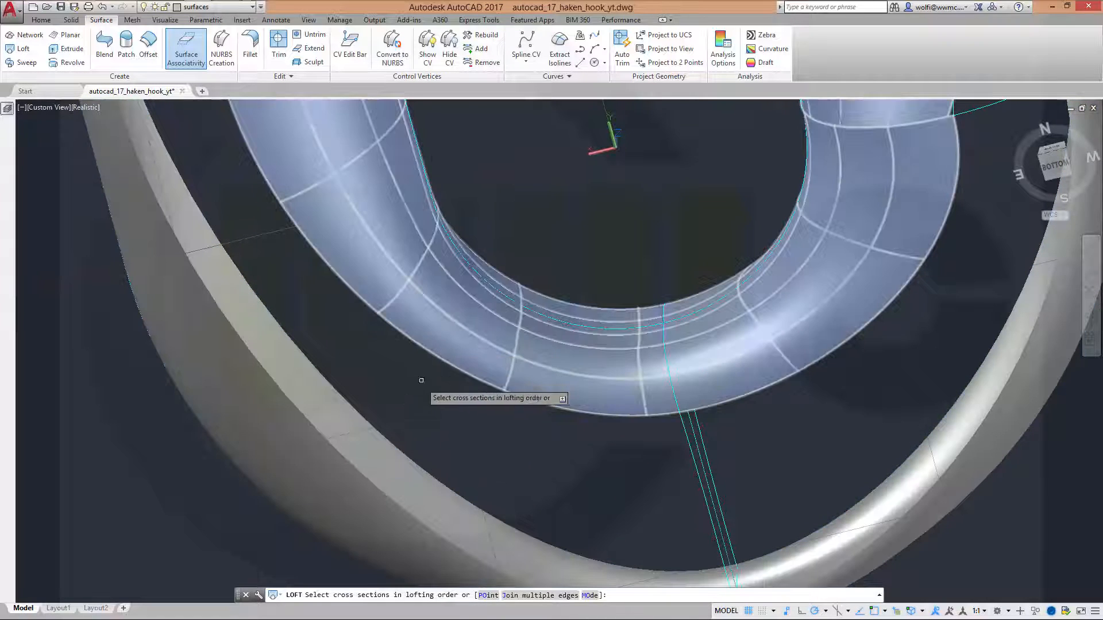
{"action": "right_click", "coordinate": [432, 407]}
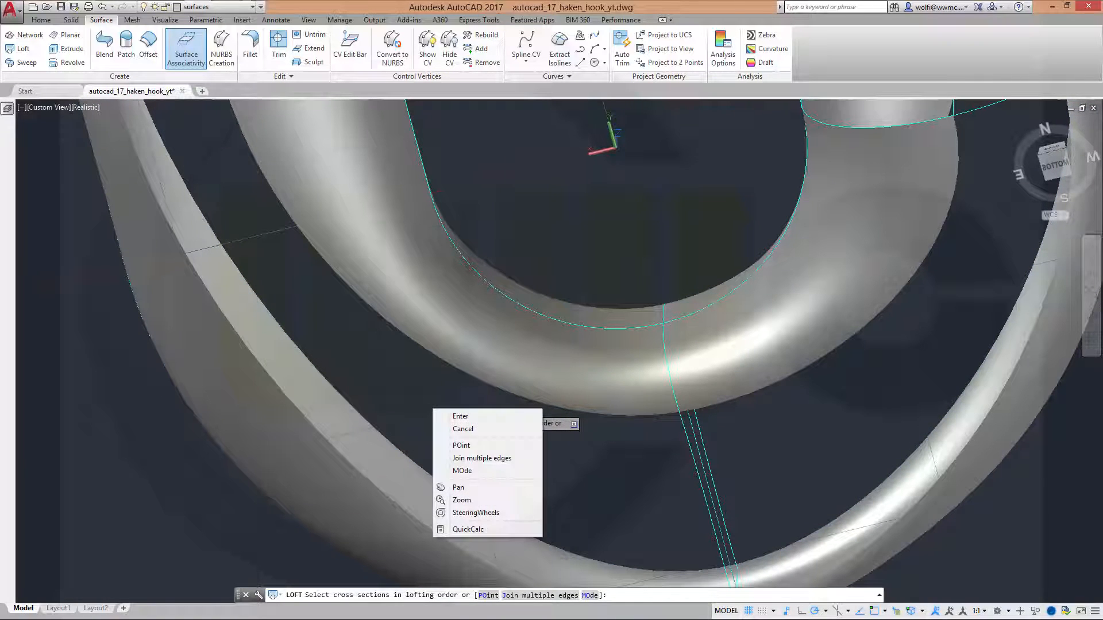
{"action": "left_click", "coordinate": [460, 459]}
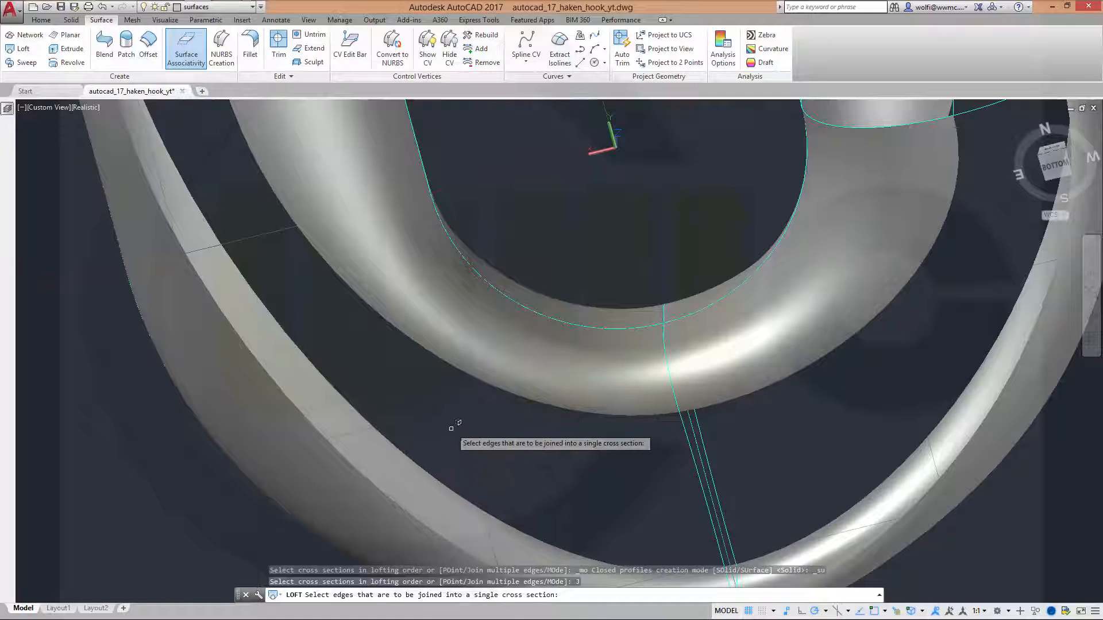
{"action": "left_click", "coordinate": [448, 362]}
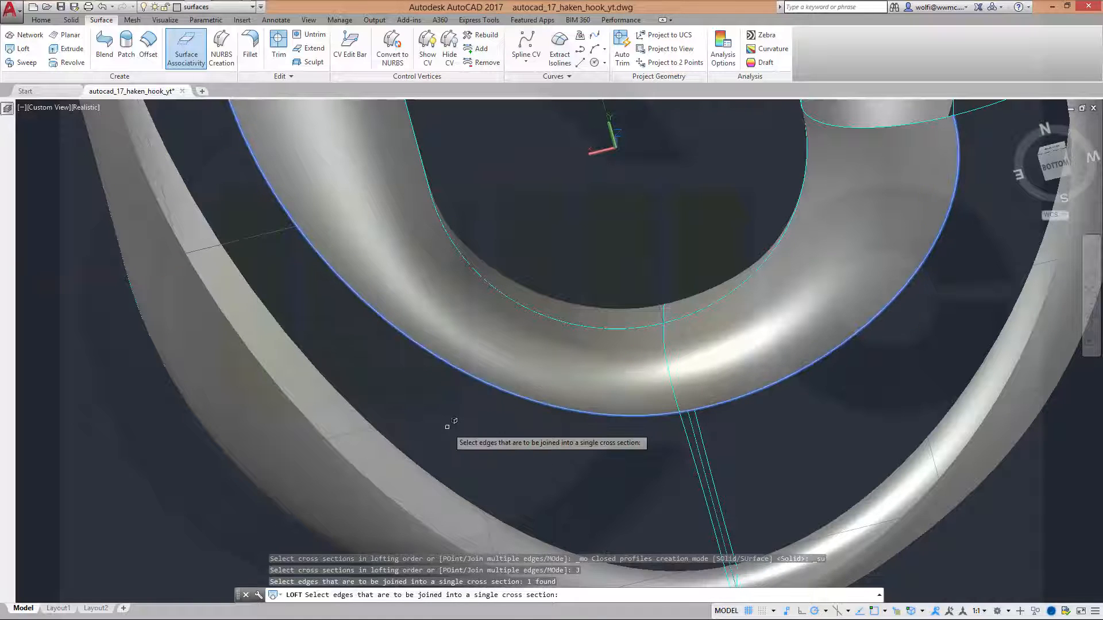
{"action": "key", "text": "Return"}
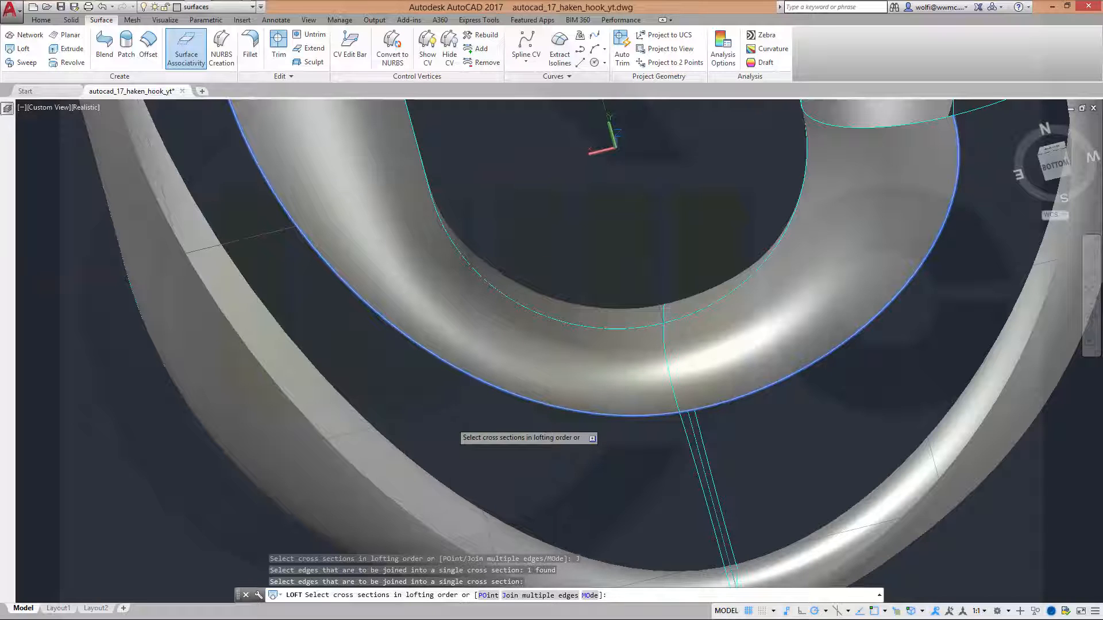
Add the facing edge of the outer hook surface as the second joined-edge cross-section and finish the cross-section selection.
{"action": "right_click", "coordinate": [452, 425]}
{"action": "left_click", "coordinate": [479, 473]}
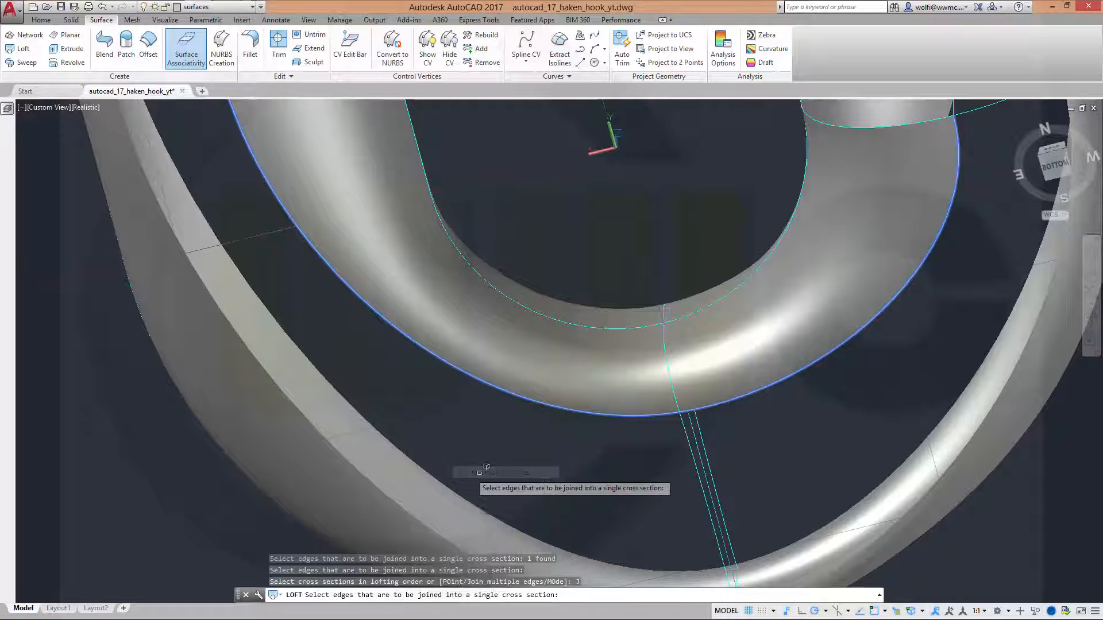
{"action": "left_click", "coordinate": [378, 486]}
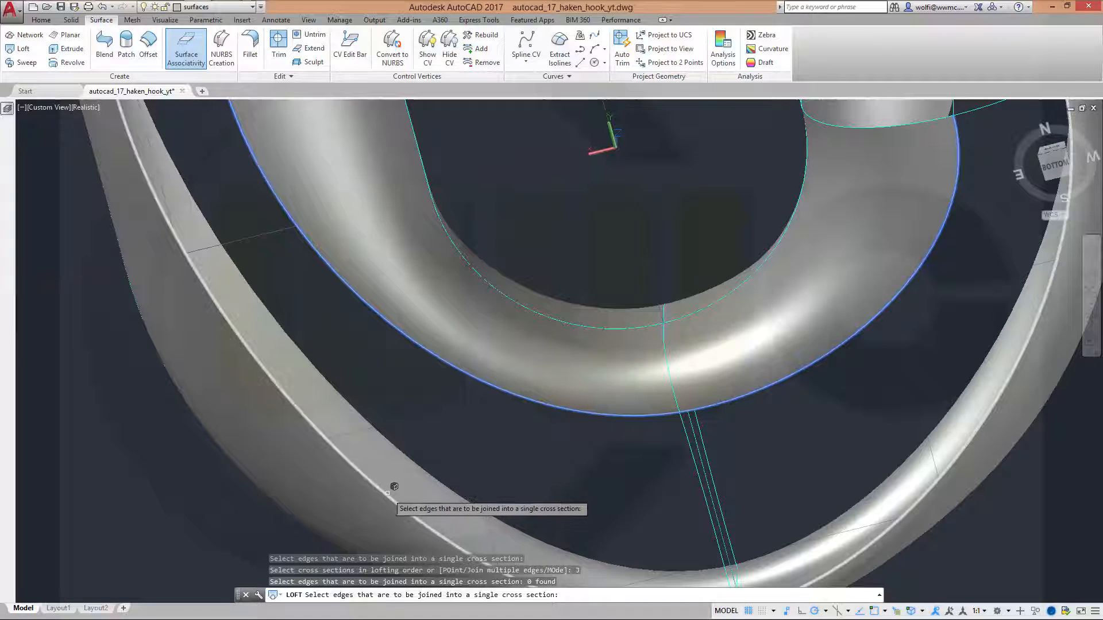
{"action": "left_click", "coordinate": [388, 494]}
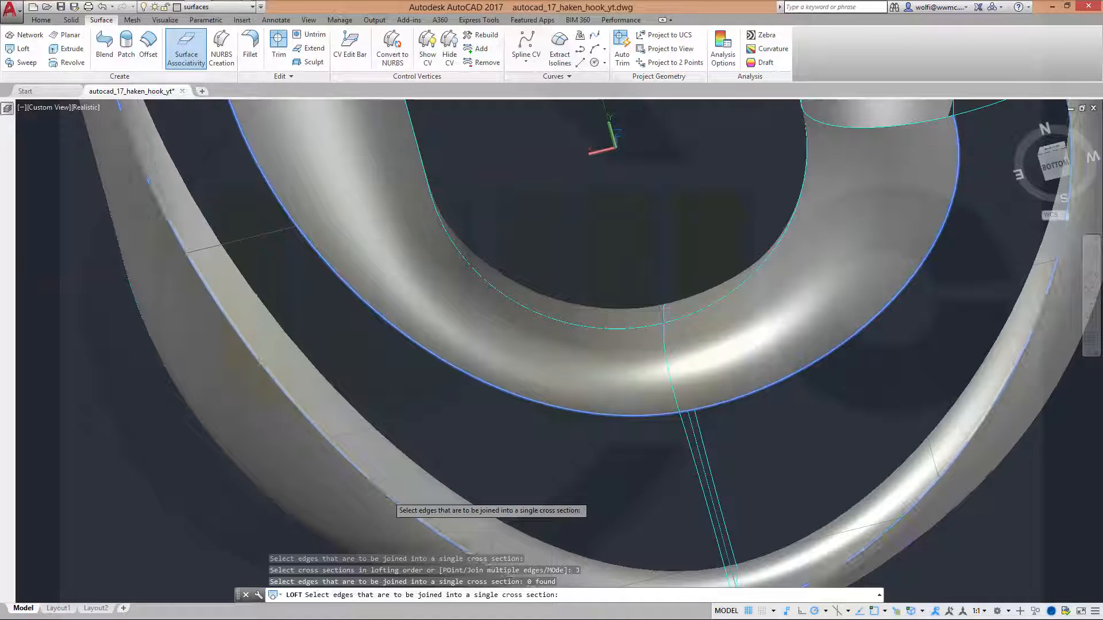
{"action": "key", "text": "Return"}
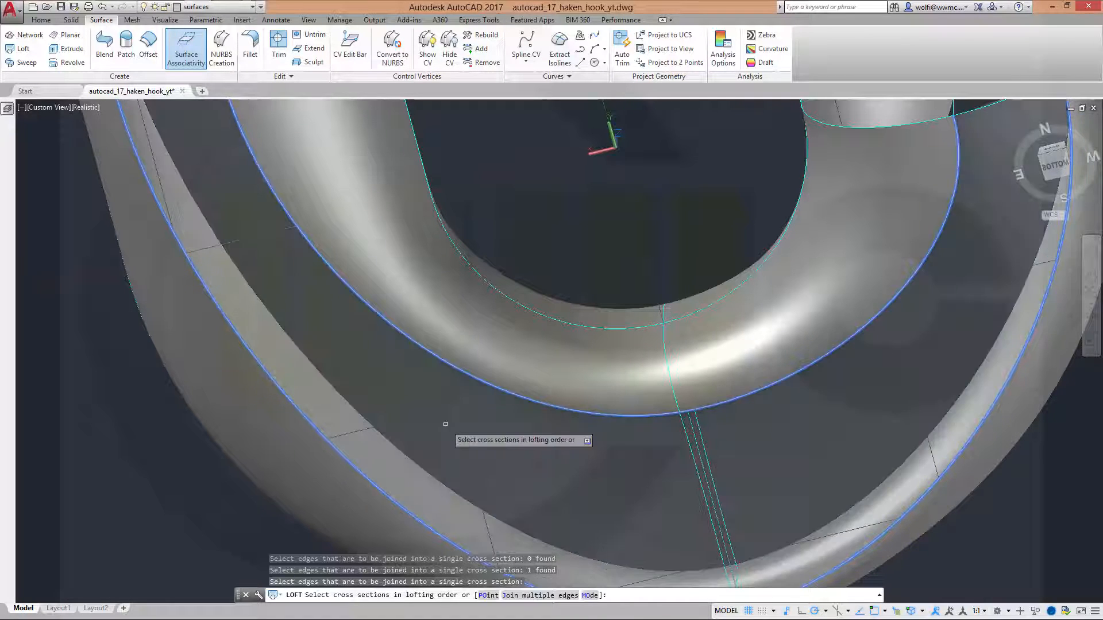
{"action": "scroll", "coordinate": [709, 382], "scroll_direction": "up", "scroll_amount": 2}
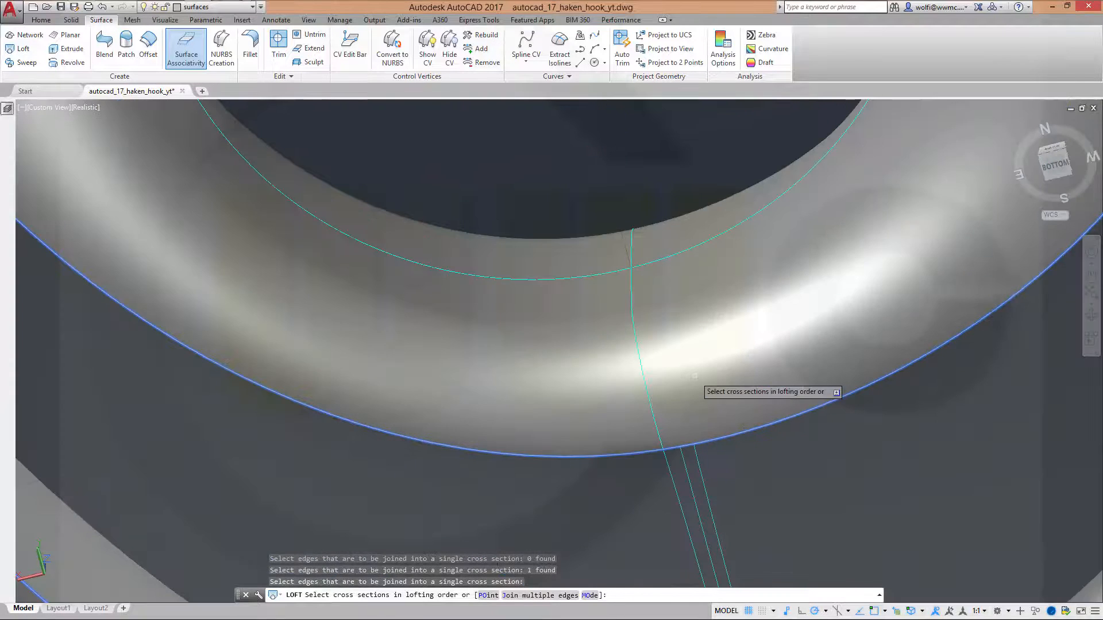
{"action": "scroll", "coordinate": [703, 382], "scroll_direction": "down", "scroll_amount": 5}
{"action": "right_click", "coordinate": [587, 215]}
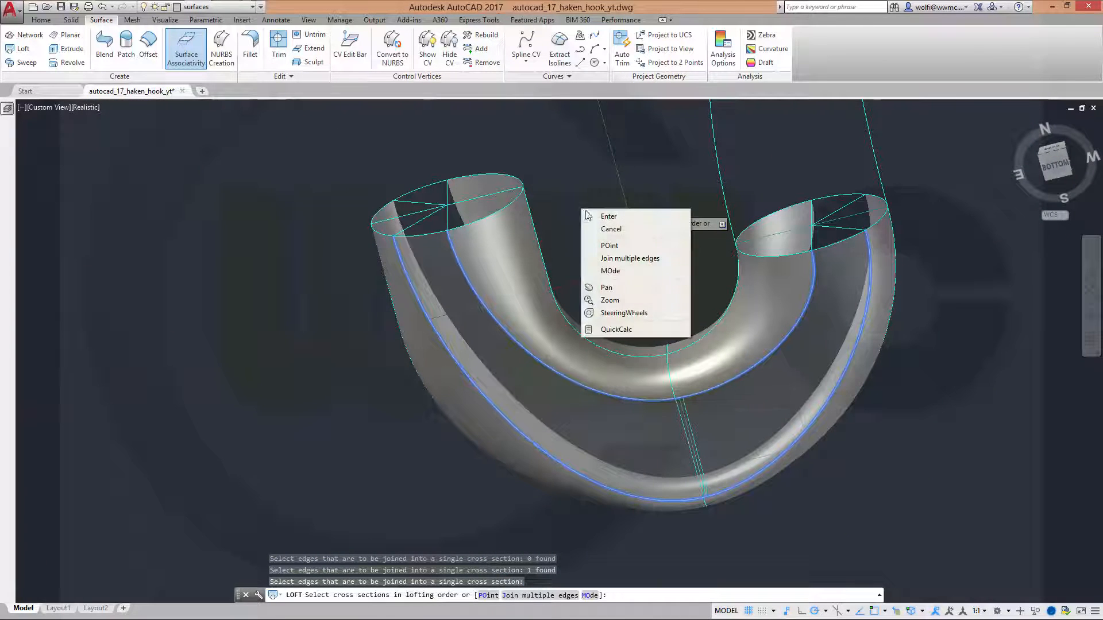
{"action": "left_click", "coordinate": [608, 222]}
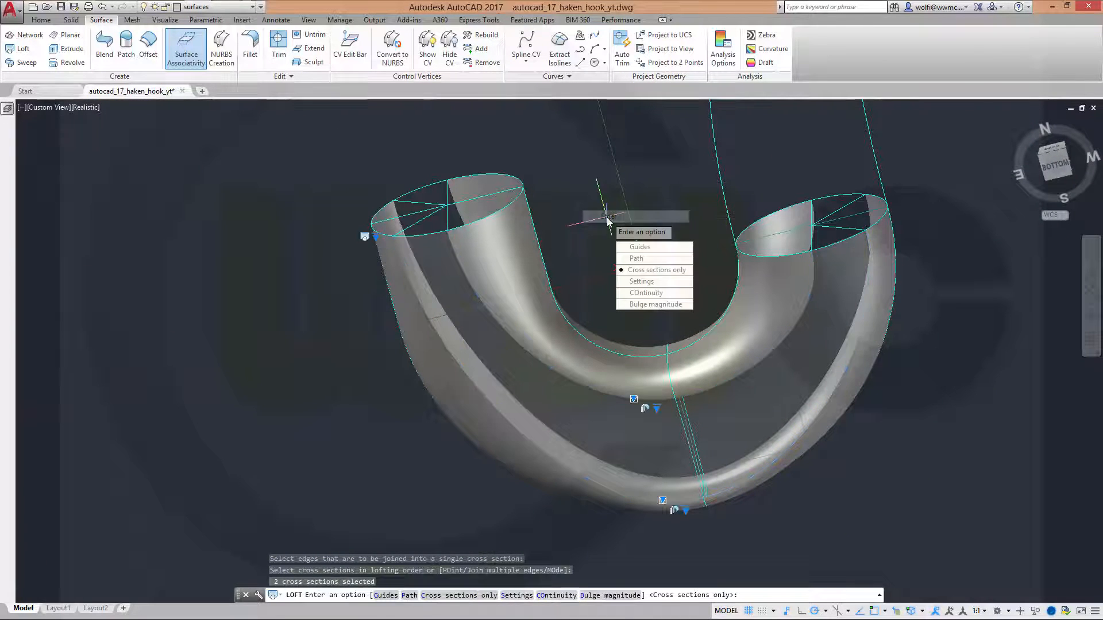
Guide the loft along the side arcs of the tip, middle and shank cross-sections, and create the side surface.
{"action": "left_click", "coordinate": [638, 247]}
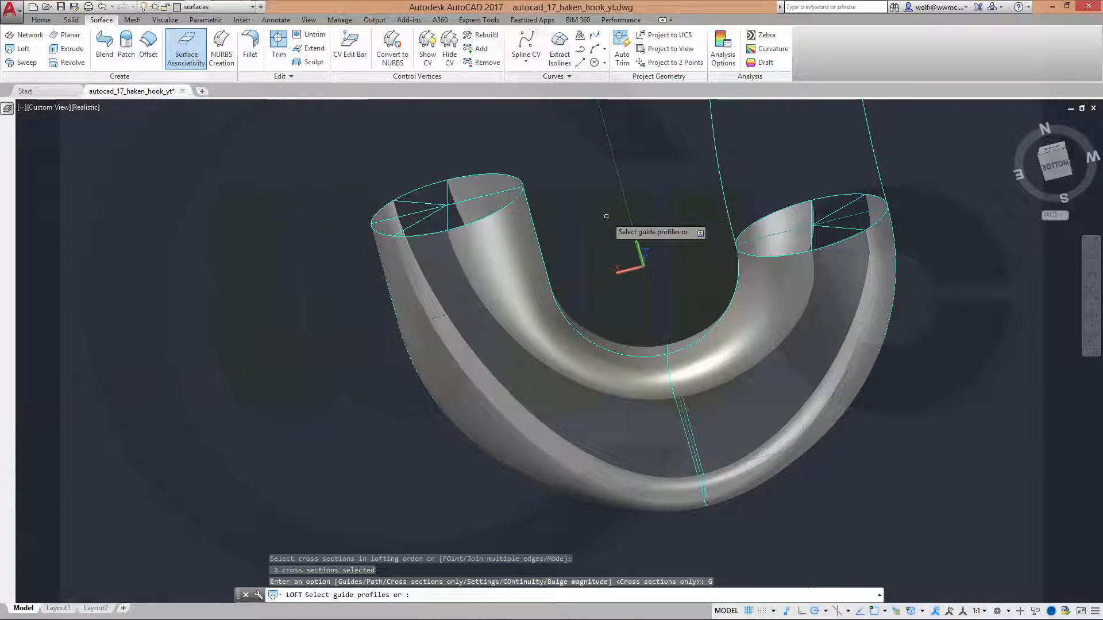
{"action": "left_click", "coordinate": [426, 235]}
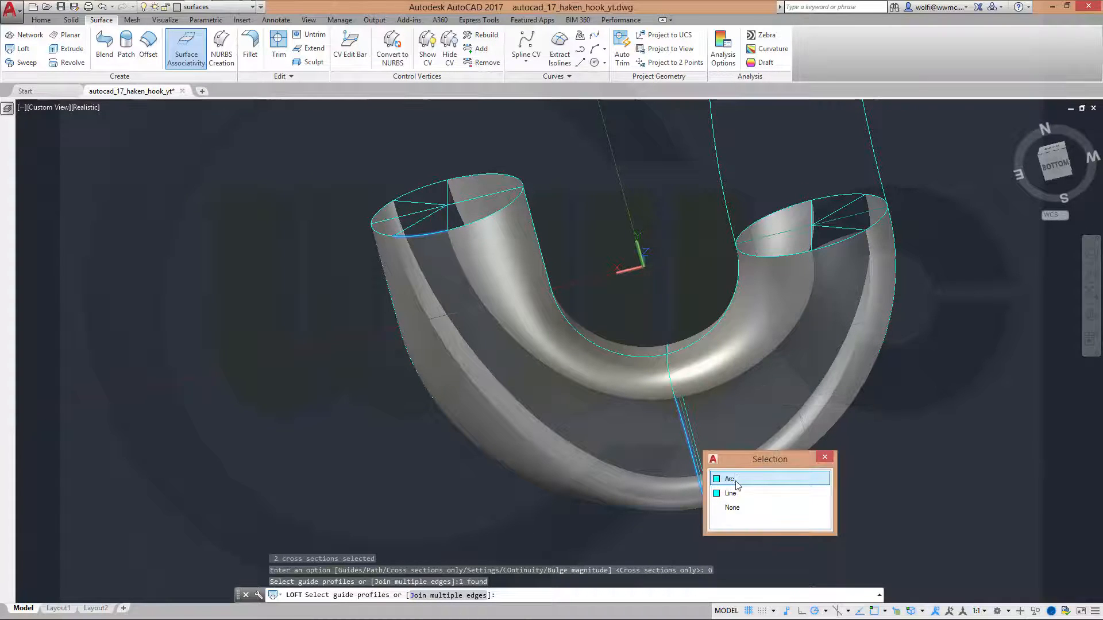
{"action": "left_click", "coordinate": [735, 482]}
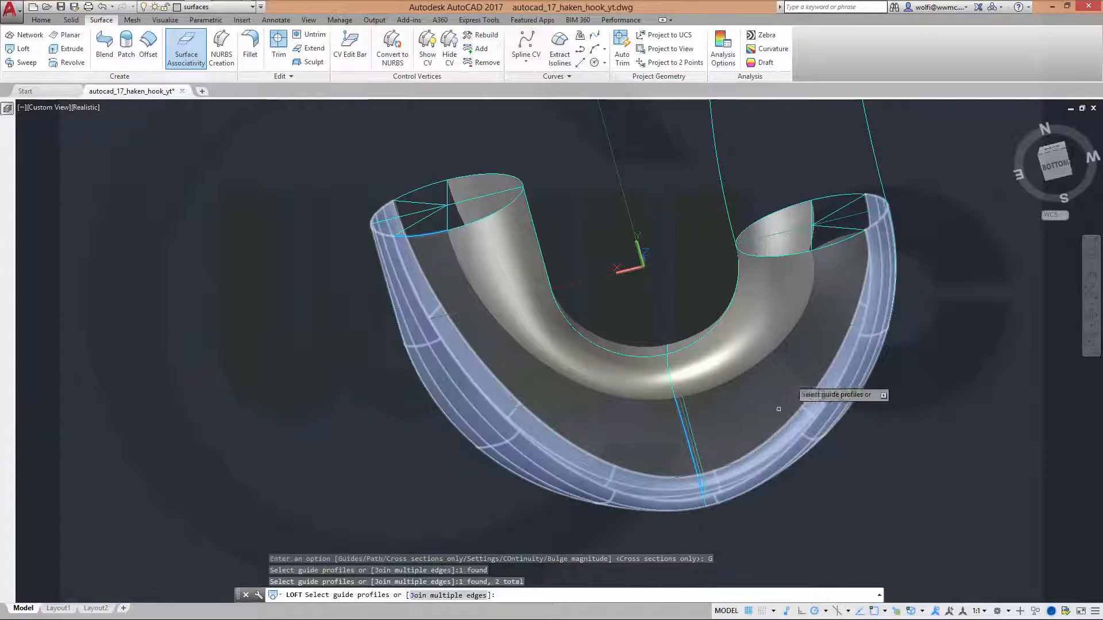
{"action": "left_click", "coordinate": [831, 246]}
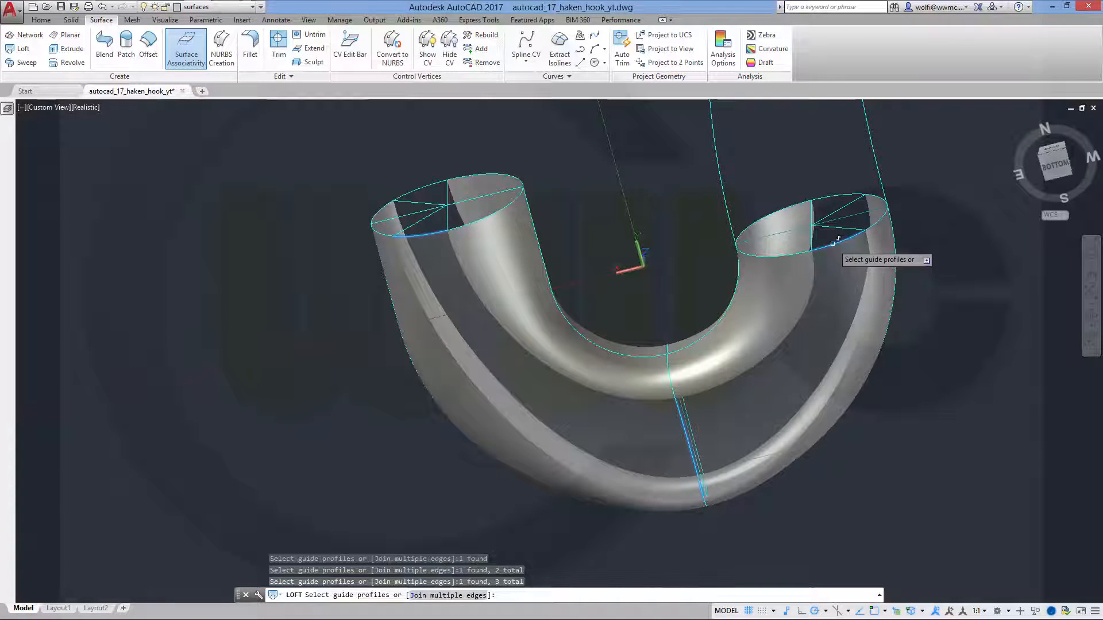
{"action": "right_click", "coordinate": [963, 320]}
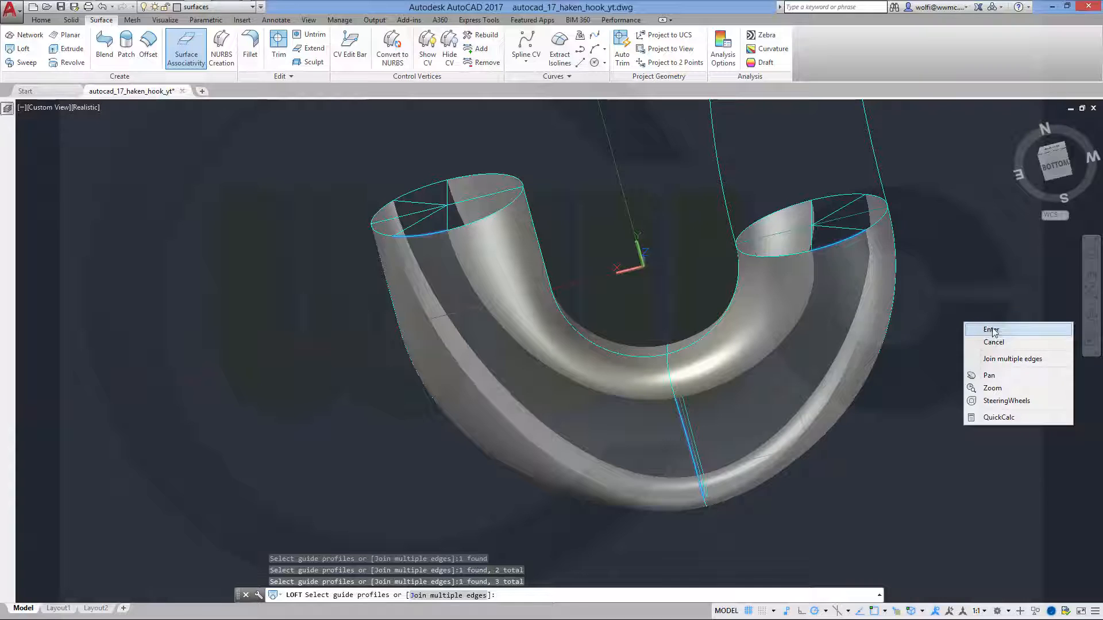
{"action": "left_click", "coordinate": [991, 330]}
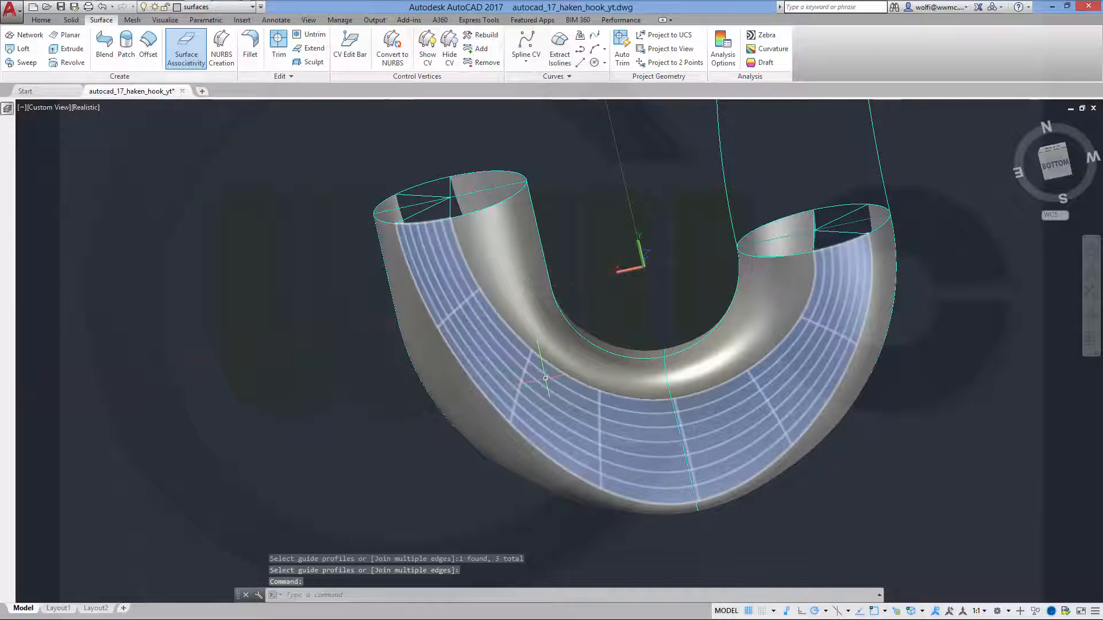
Change the continuity of the new side surface along its edges with the inner and outer surfaces.
{"action": "left_click", "coordinate": [545, 378]}
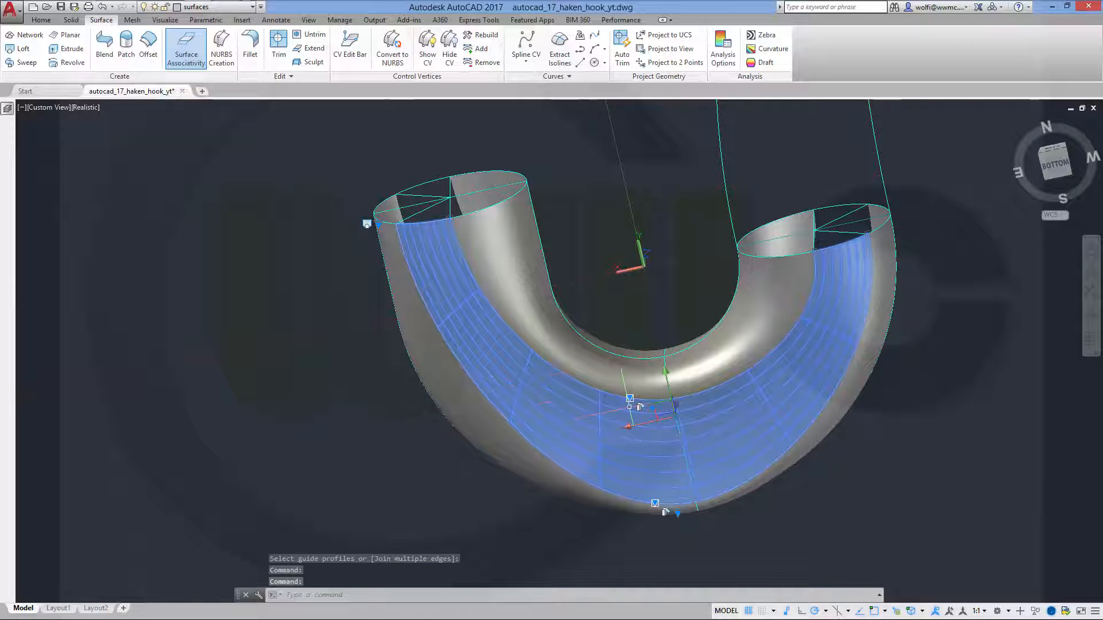
{"action": "scroll", "coordinate": [630, 442], "scroll_direction": "up", "scroll_amount": 2}
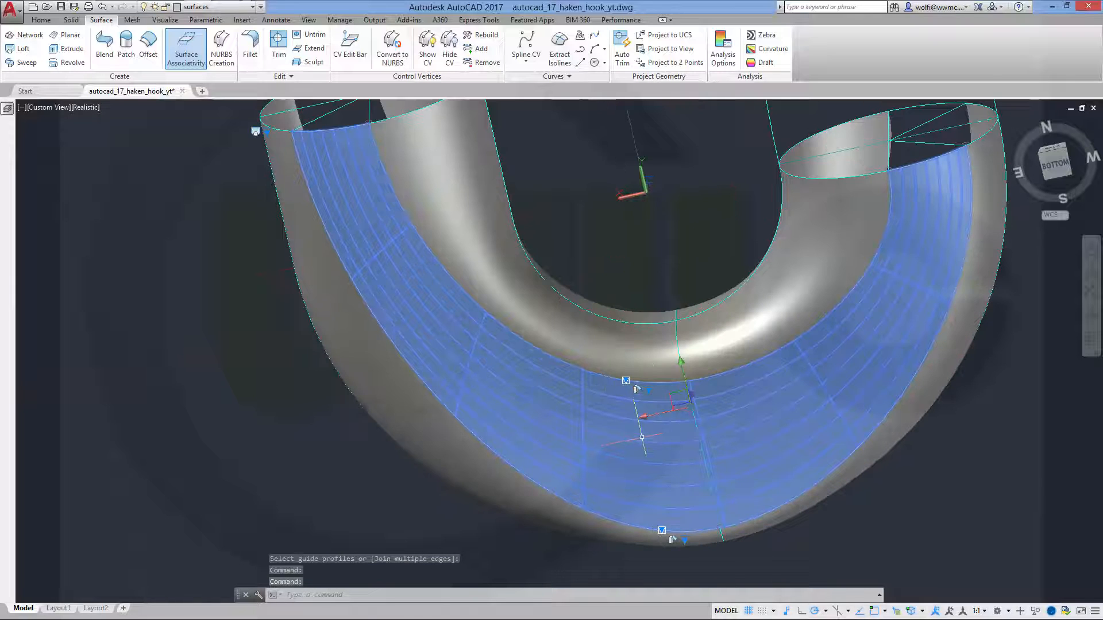
{"action": "left_click", "coordinate": [649, 390]}
{"action": "left_click", "coordinate": [669, 410]}
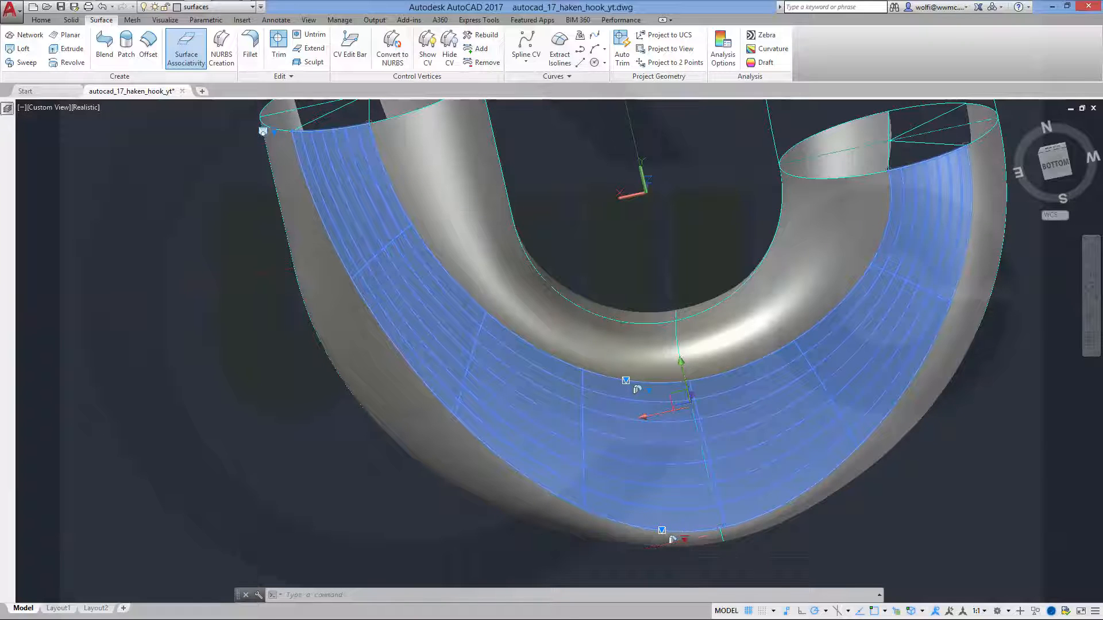
{"action": "mouse_move", "coordinate": [683, 538]}
{"action": "left_click", "coordinate": [718, 563]}
Set the side loft surface to be normal to its start and end sections, then deselect it.
{"action": "scroll", "coordinate": [684, 413], "scroll_direction": "up", "scroll_amount": 2}
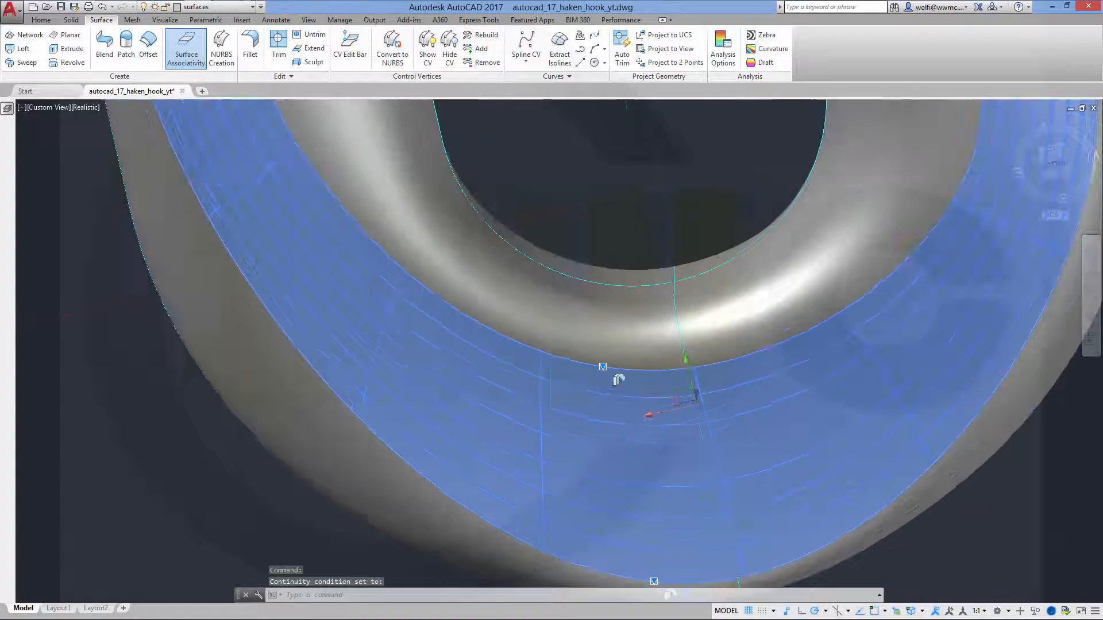
{"action": "scroll", "coordinate": [617, 379], "scroll_direction": "down", "scroll_amount": 5}
{"action": "scroll", "coordinate": [761, 471], "scroll_direction": "up", "scroll_amount": 4}
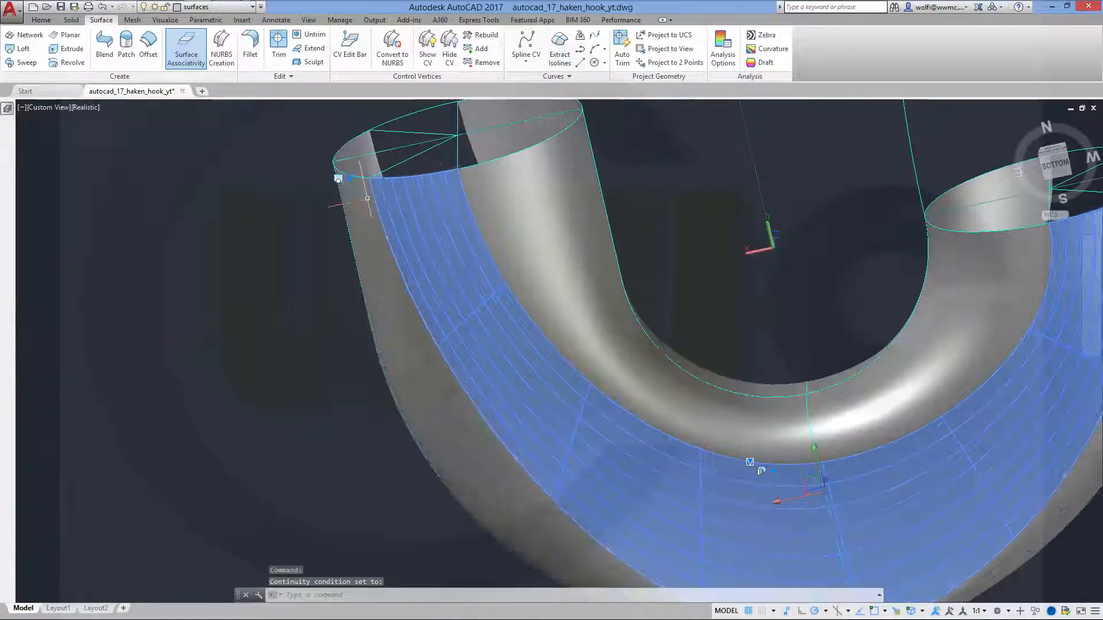
{"action": "left_click", "coordinate": [350, 178]}
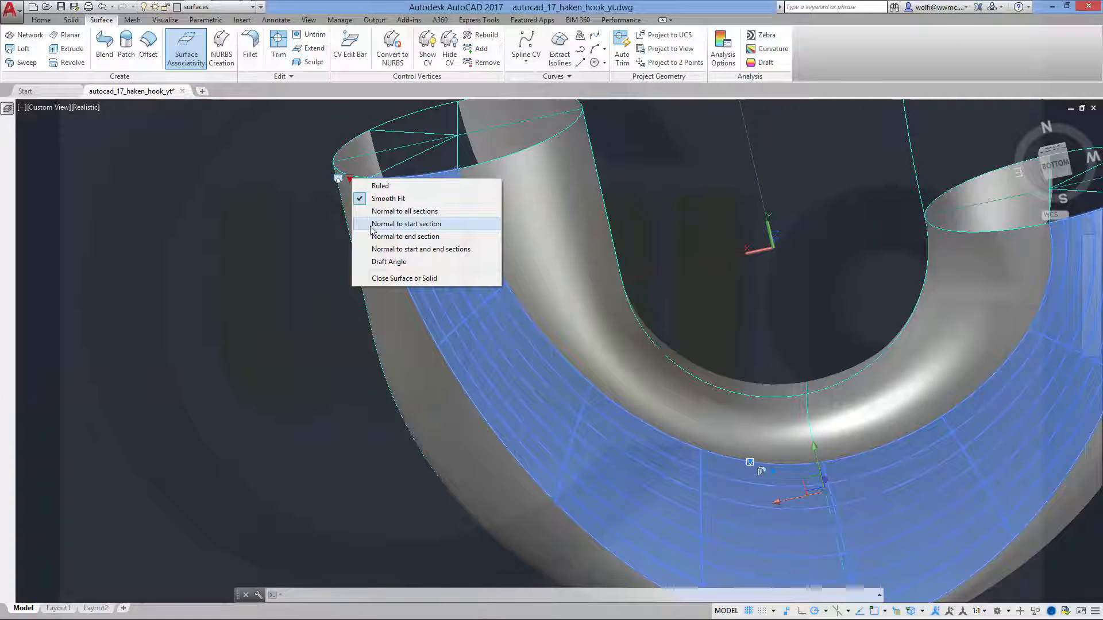
{"action": "left_click", "coordinate": [401, 249]}
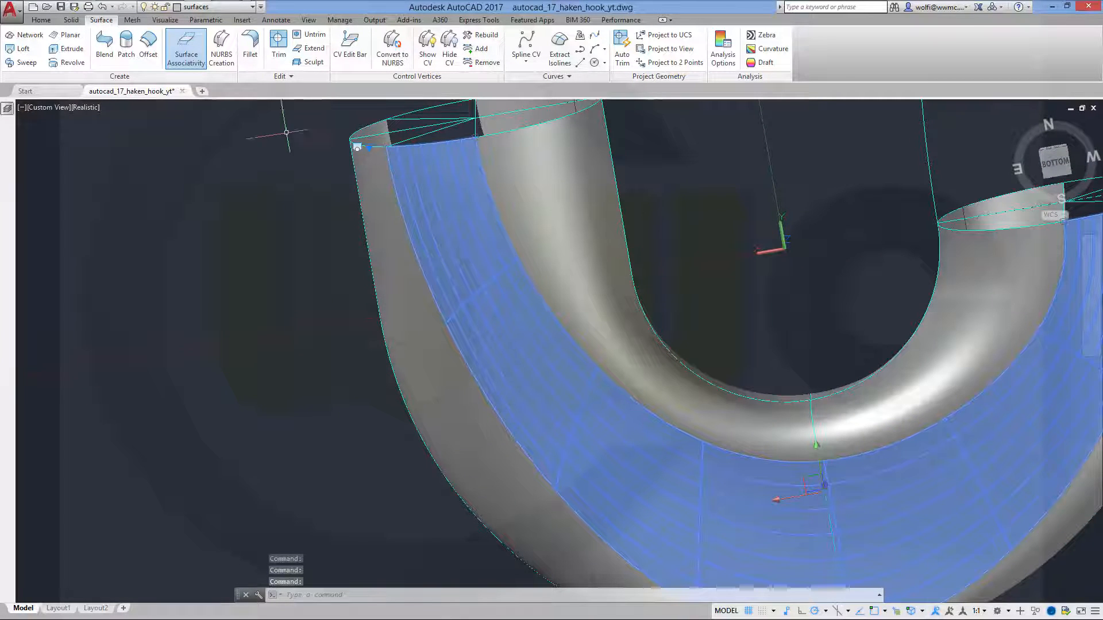
{"action": "key", "text": "Escape"}
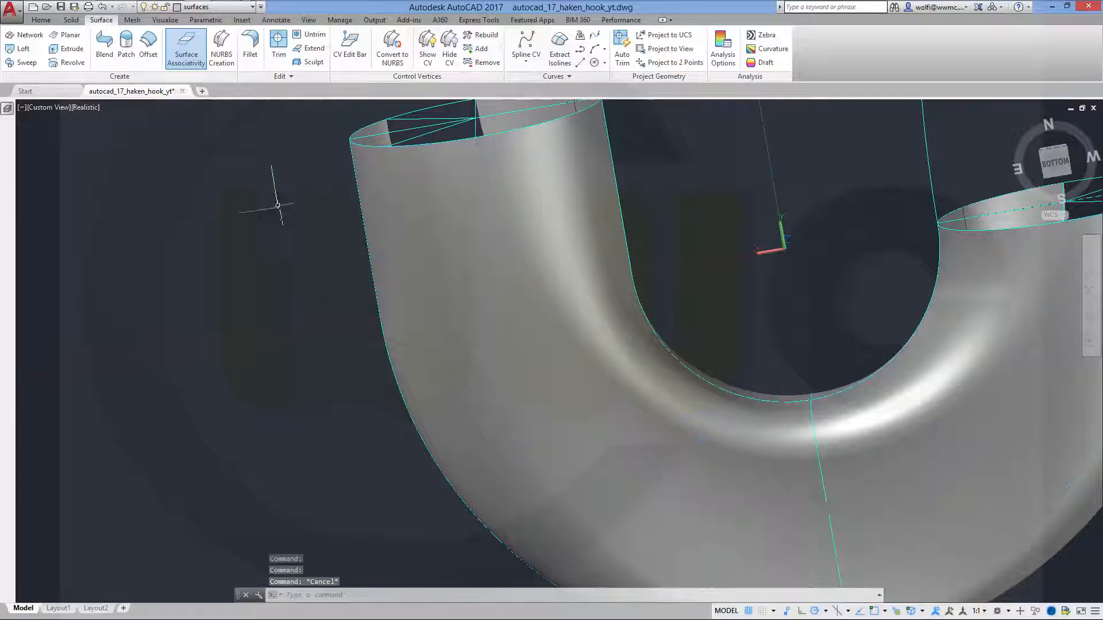
Start a loft on the hook's opposite open side with the inner surface's edge joined as the first cross-section.
{"action": "middle_click_drag", "start_coordinate": [664, 334], "coordinate": [504, 446], "text": "shift"}
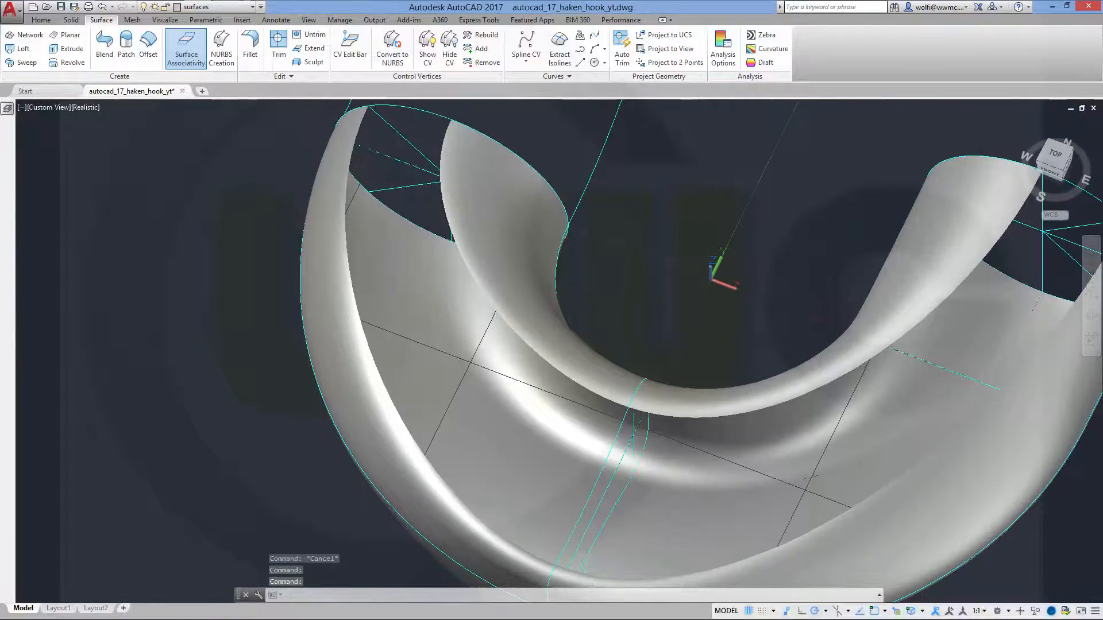
{"action": "left_click", "coordinate": [22, 50]}
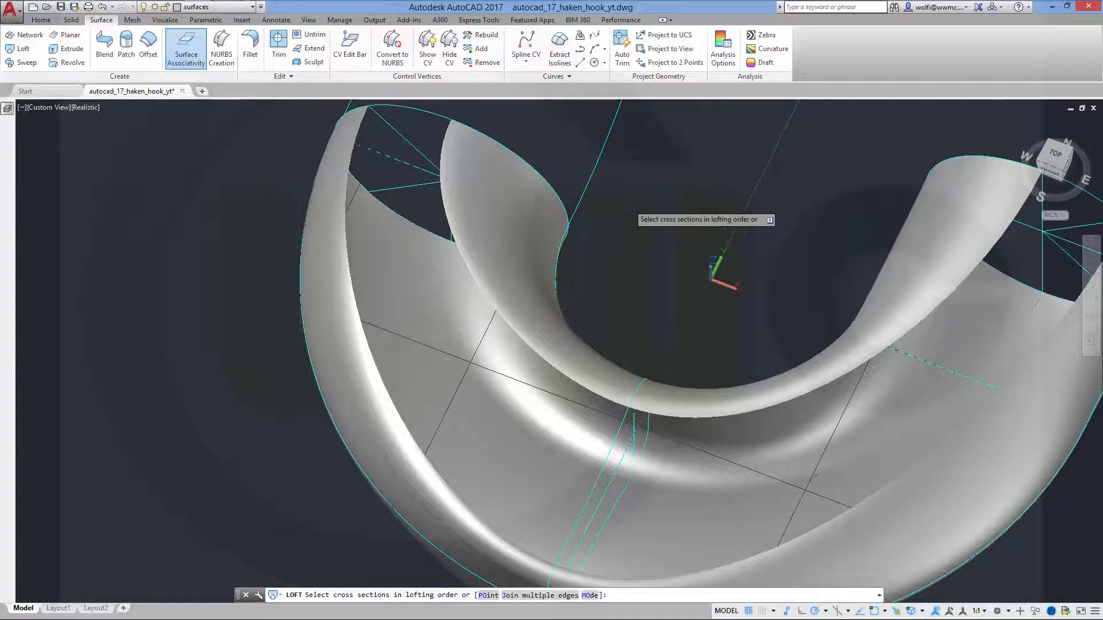
{"action": "right_click", "coordinate": [627, 205]}
{"action": "left_click", "coordinate": [661, 255]}
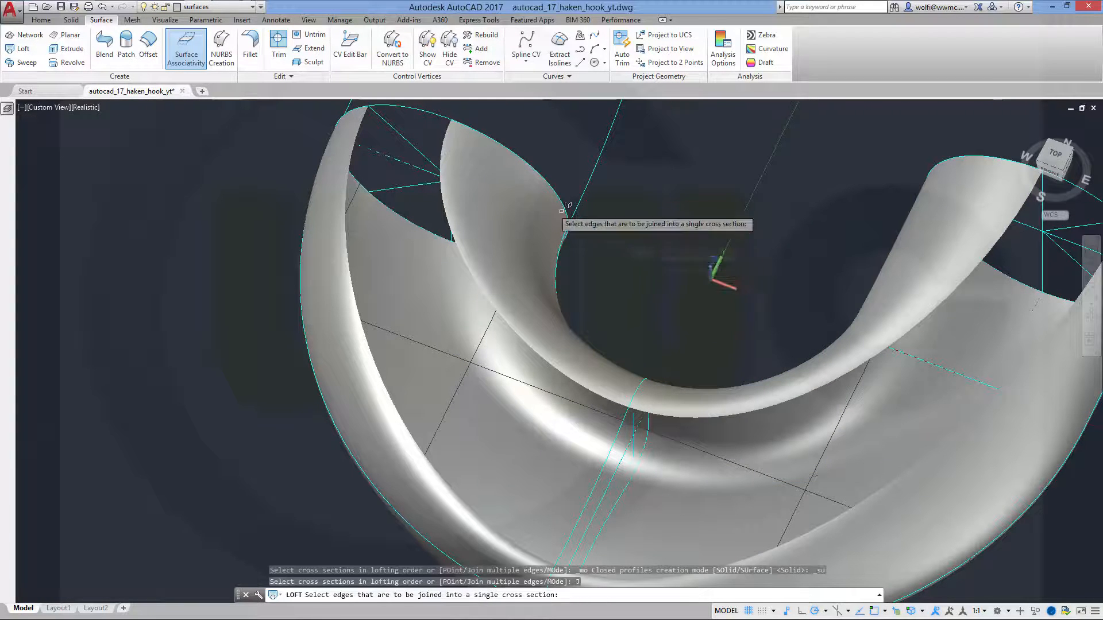
{"action": "left_click", "coordinate": [452, 208]}
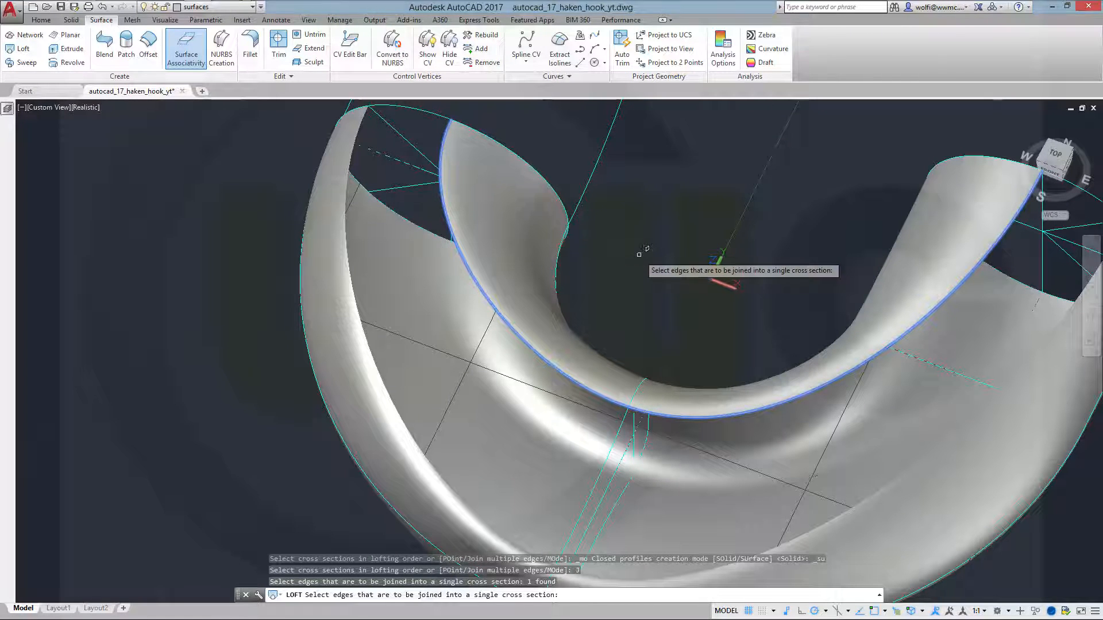
{"action": "key", "text": "Return"}
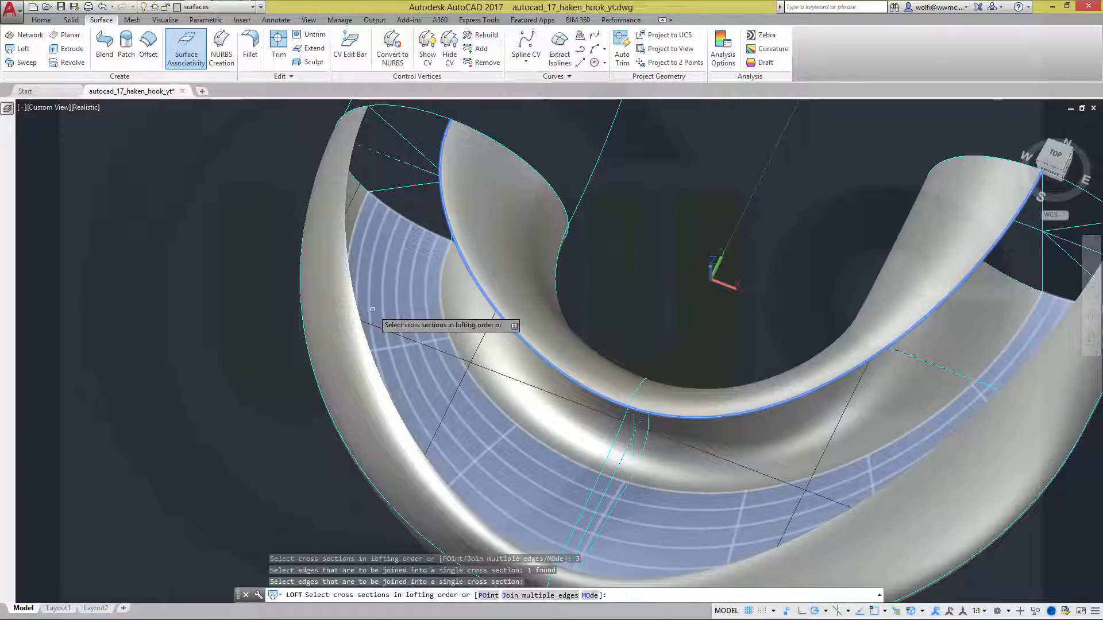
Join the outer surface's open edge into the loft's second cross-section and finish selecting the cross-sections.
{"action": "right_click", "coordinate": [627, 286]}
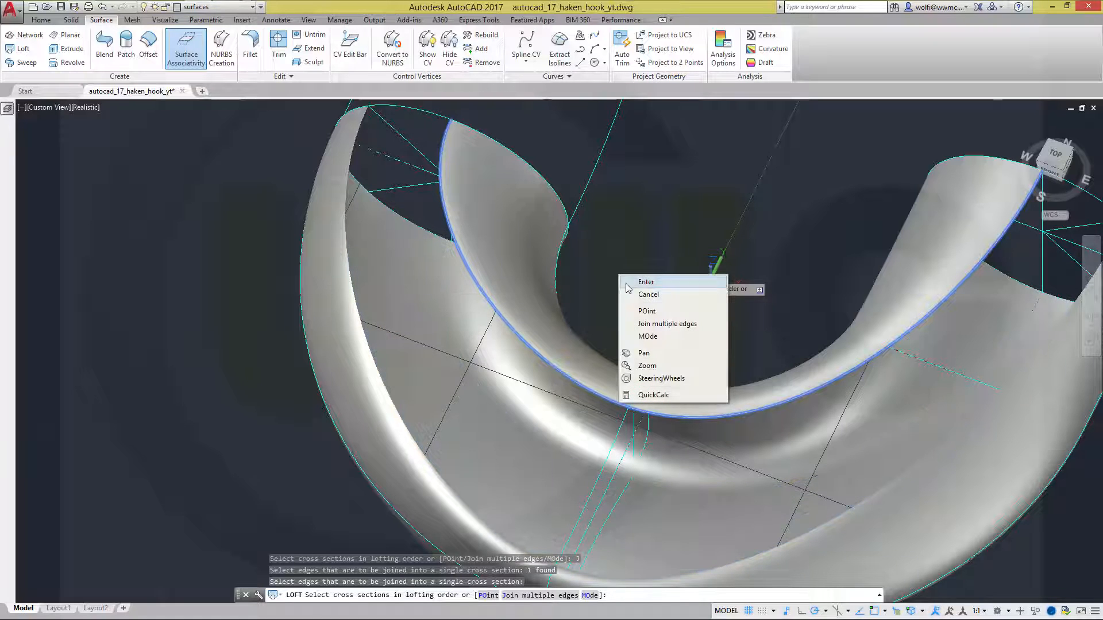
{"action": "left_click", "coordinate": [652, 325]}
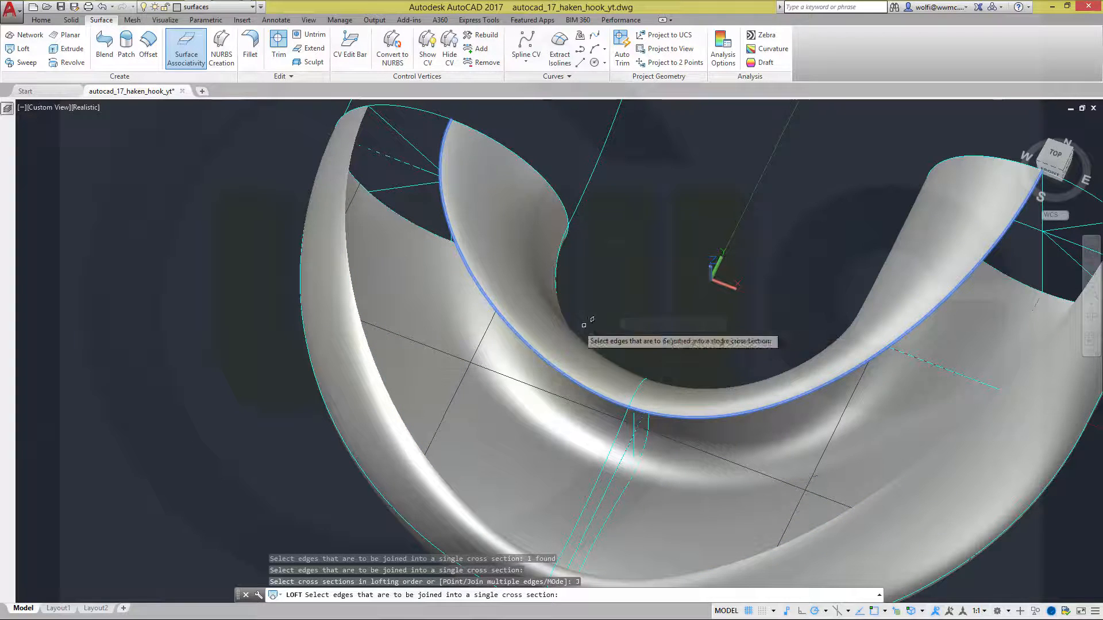
{"action": "left_click", "coordinate": [374, 362]}
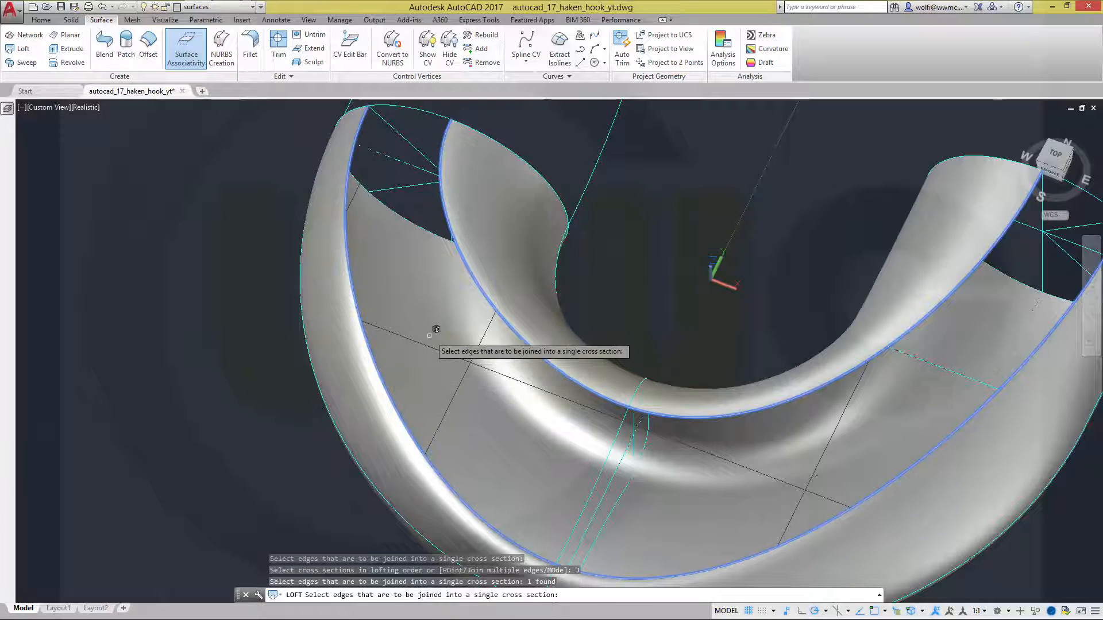
{"action": "key", "text": "Return"}
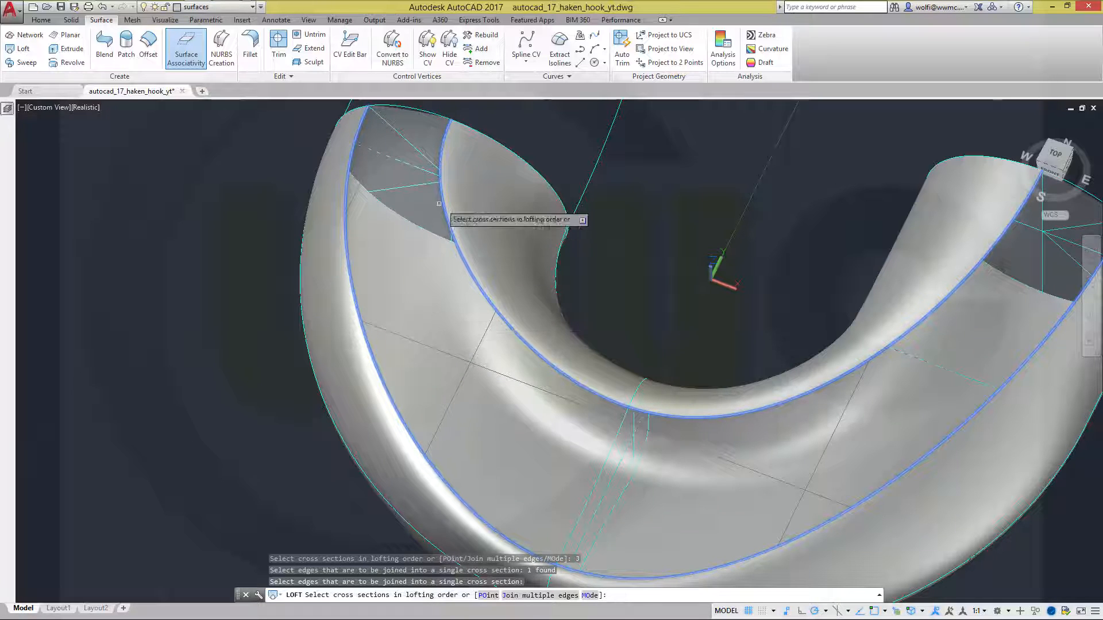
{"action": "right_click", "coordinate": [628, 190]}
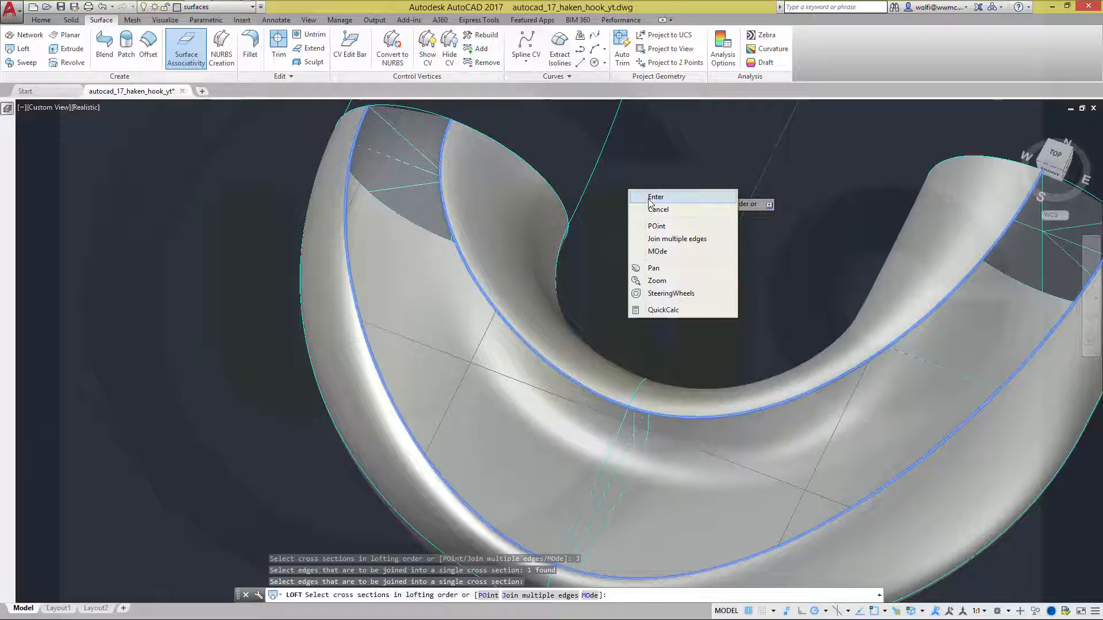
{"action": "left_click", "coordinate": [650, 198]}
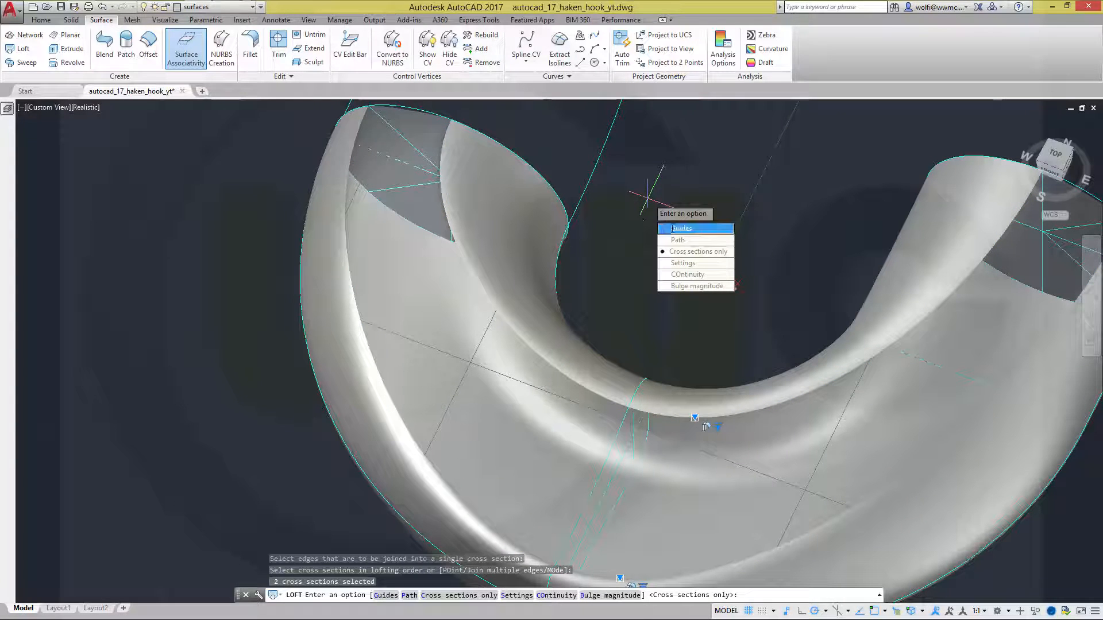
Use the side arcs of the tip, middle and shank cross-sections as loft guides and create the second side surface.
{"action": "left_click", "coordinate": [681, 228]}
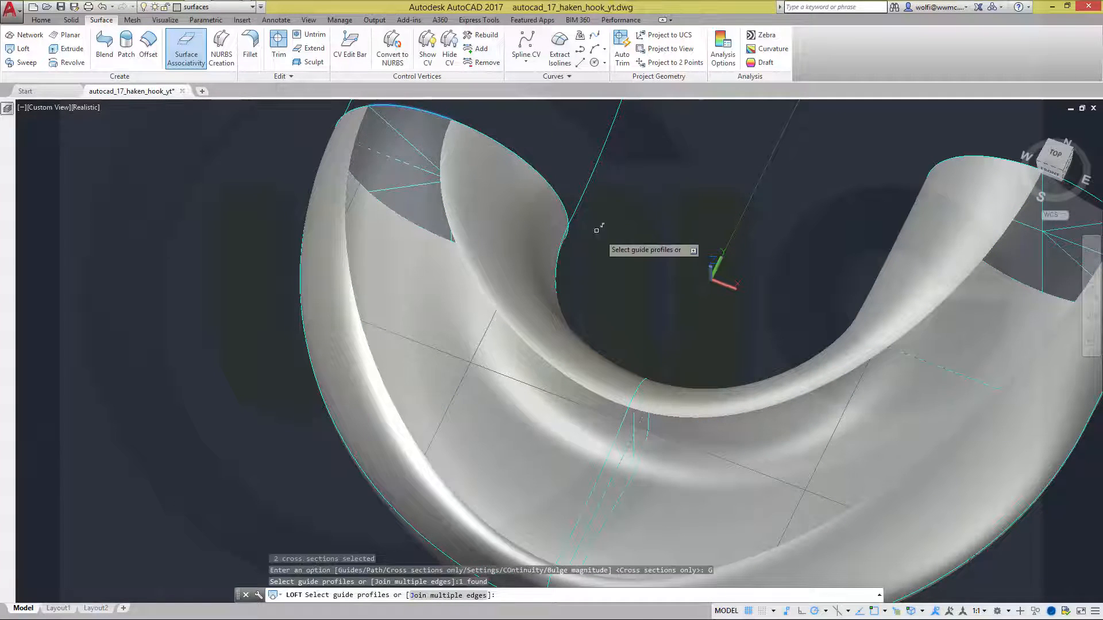
{"action": "left_click", "coordinate": [609, 461]}
{"action": "left_click", "coordinate": [609, 462]}
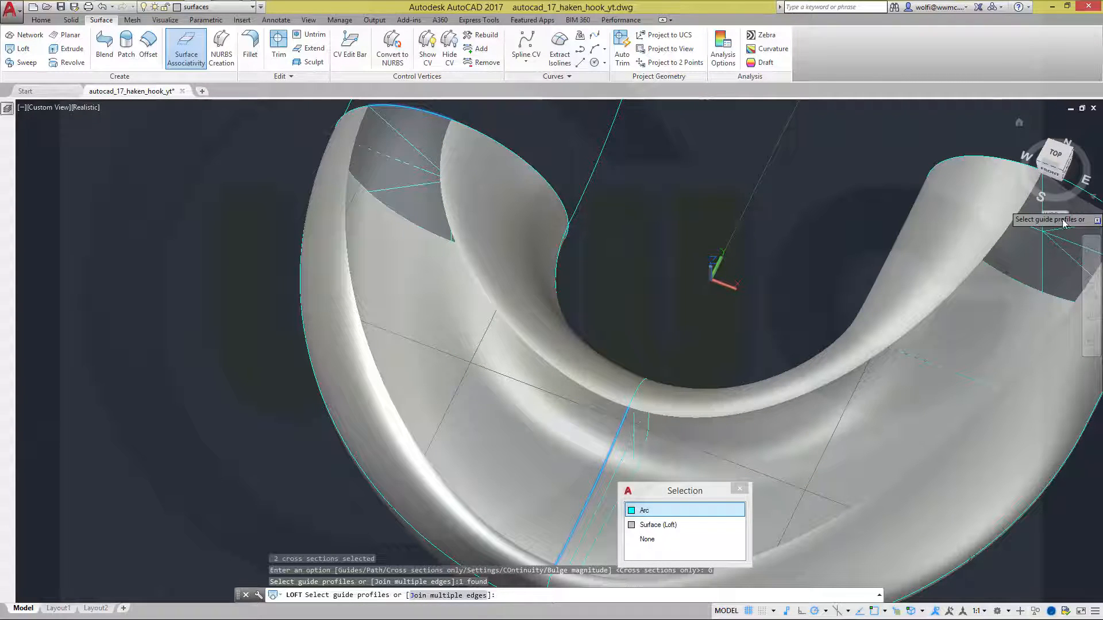
{"action": "middle_click_drag", "start_coordinate": [832, 221], "coordinate": [679, 247]}
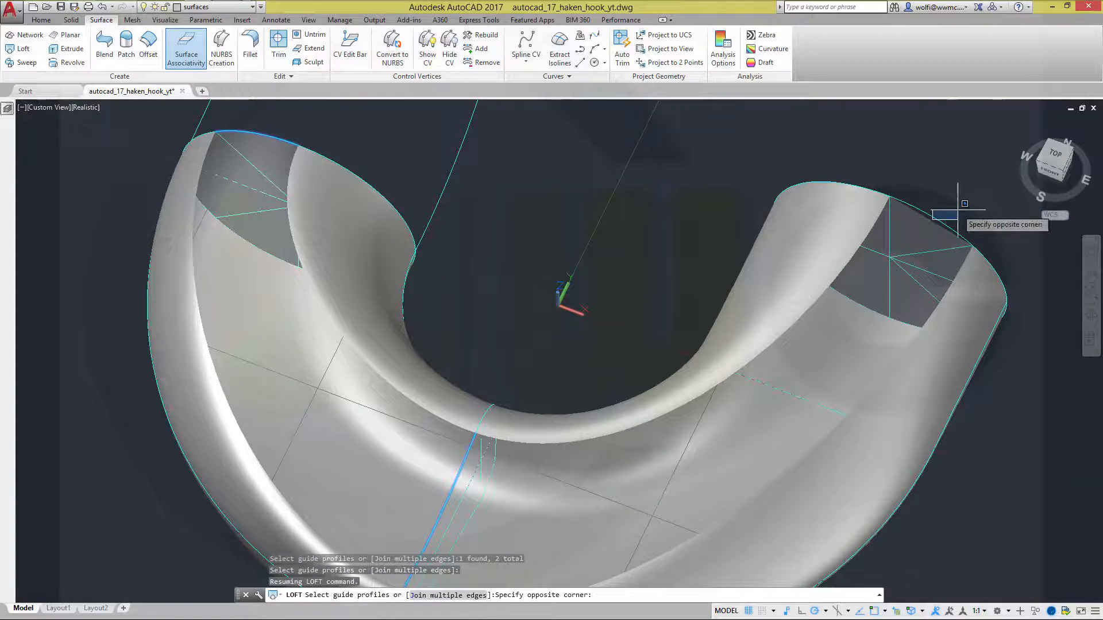
{"action": "left_click", "coordinate": [949, 222]}
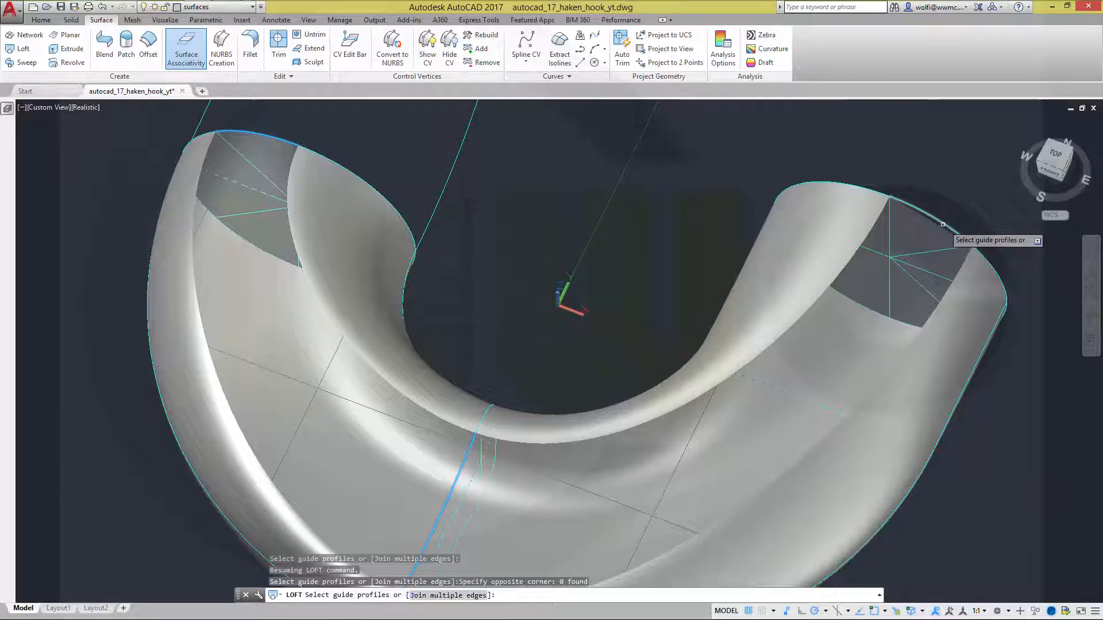
{"action": "left_click", "coordinate": [943, 224]}
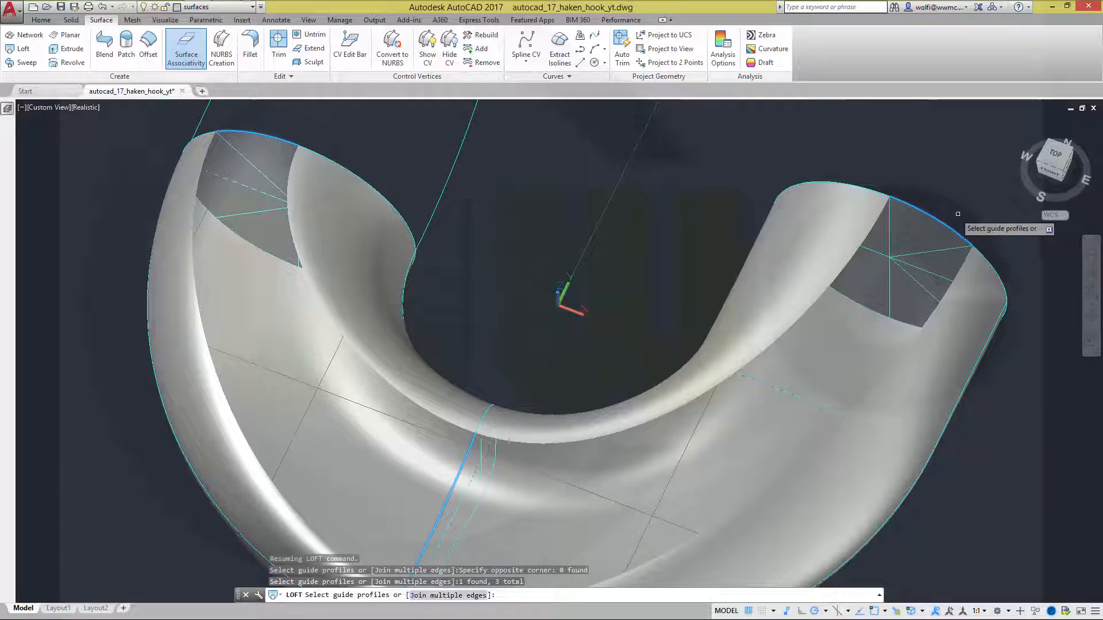
{"action": "right_click", "coordinate": [657, 217]}
{"action": "left_click", "coordinate": [689, 222]}
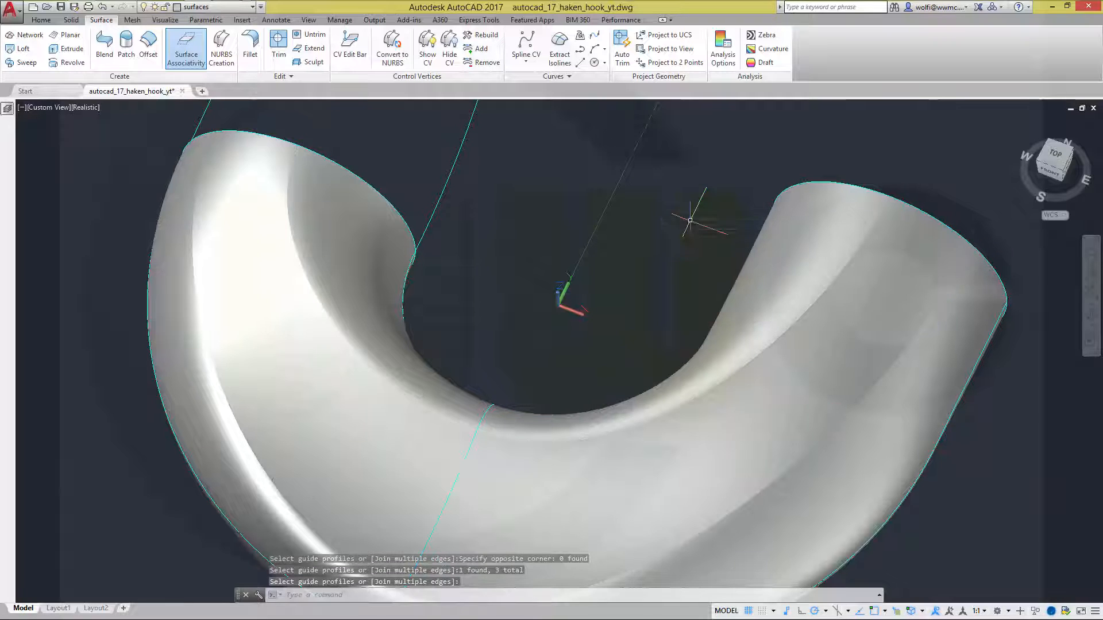
Set the second side surface's continuity to Tangent (G1) along its edges with the inner and outer surfaces.
{"action": "middle_click_drag", "start_coordinate": [605, 315], "coordinate": [630, 293]}
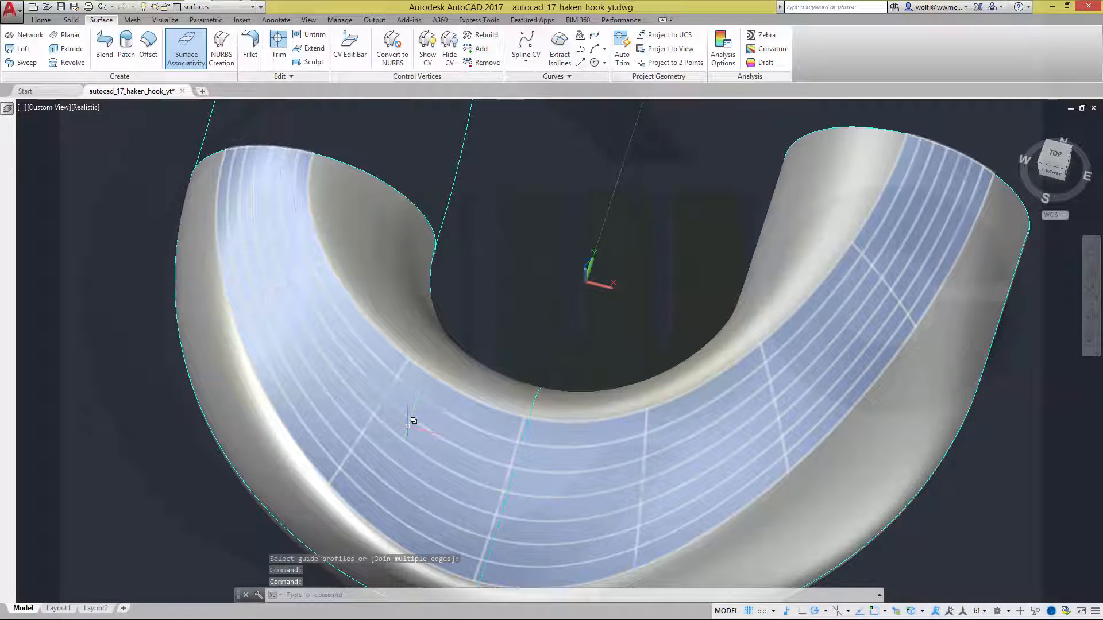
{"action": "left_click", "coordinate": [413, 421]}
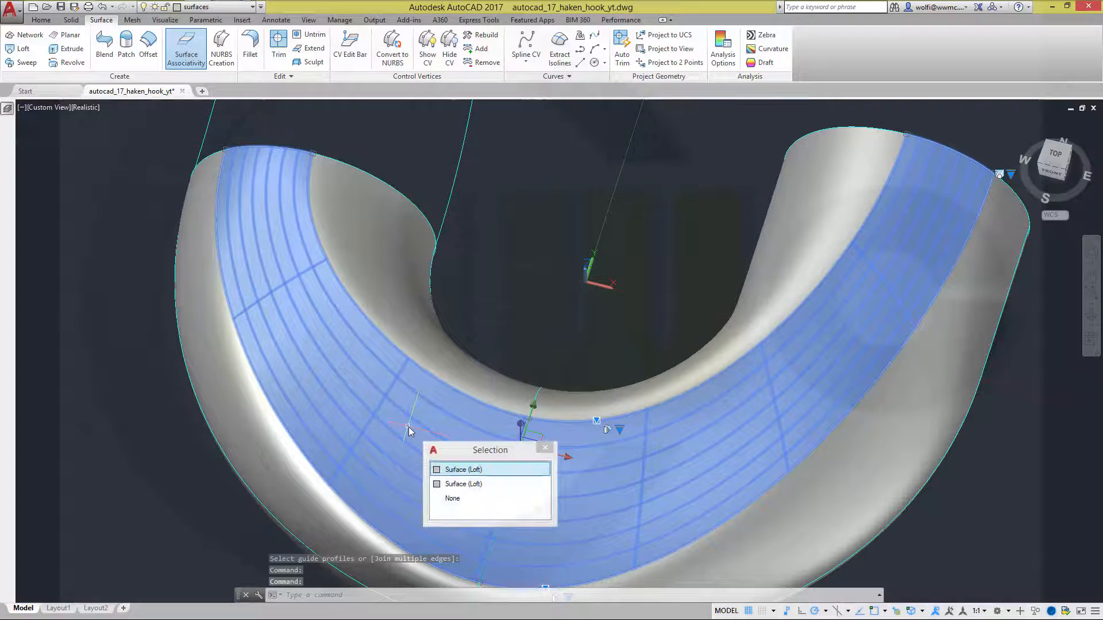
{"action": "left_click", "coordinate": [476, 470]}
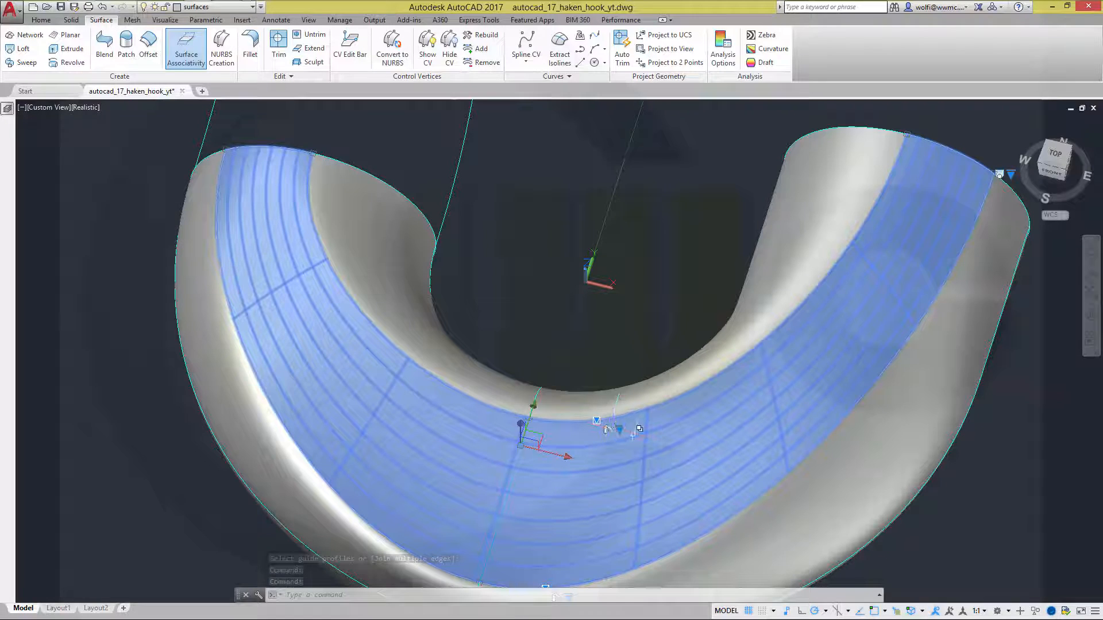
{"action": "mouse_move", "coordinate": [619, 430]}
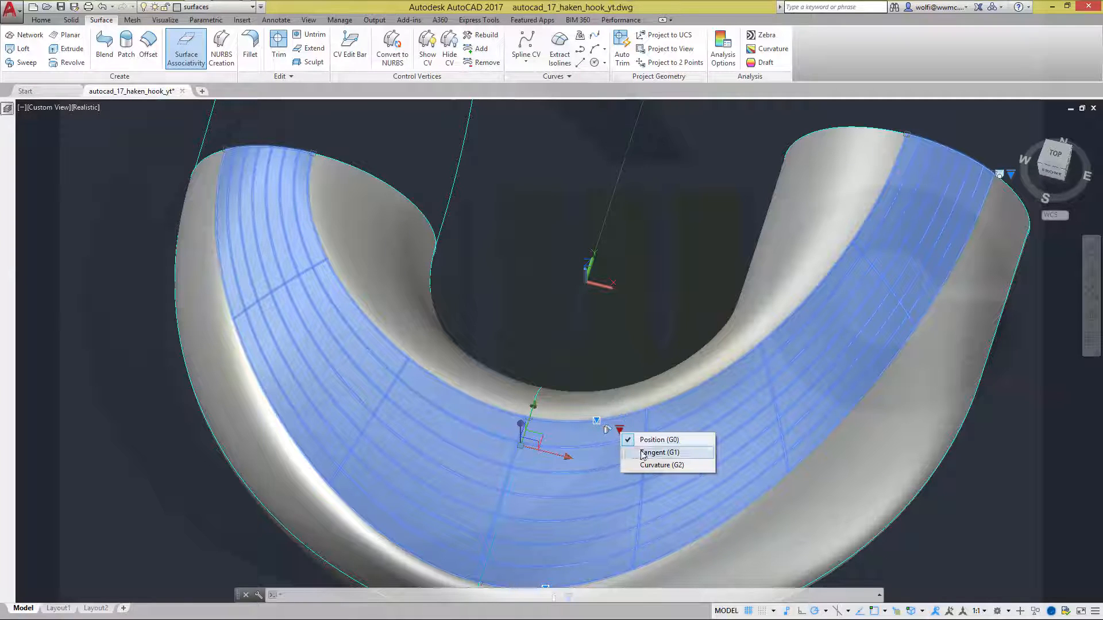
{"action": "left_click", "coordinate": [638, 454]}
{"action": "middle_click_drag", "start_coordinate": [607, 517], "coordinate": [625, 421]}
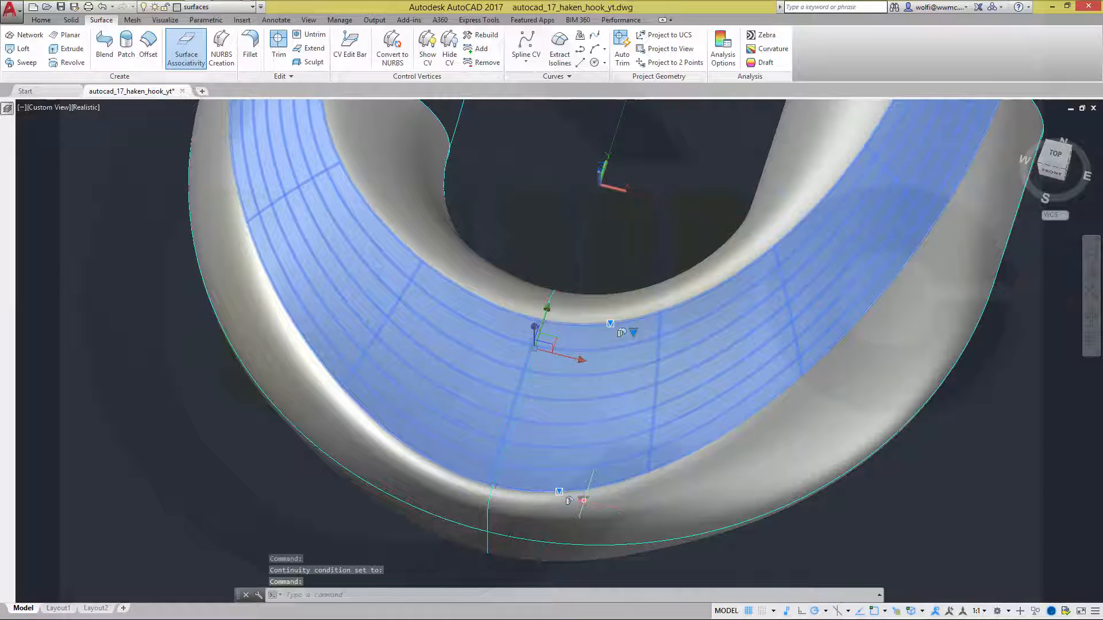
{"action": "mouse_move", "coordinate": [584, 500]}
{"action": "left_click", "coordinate": [613, 520]}
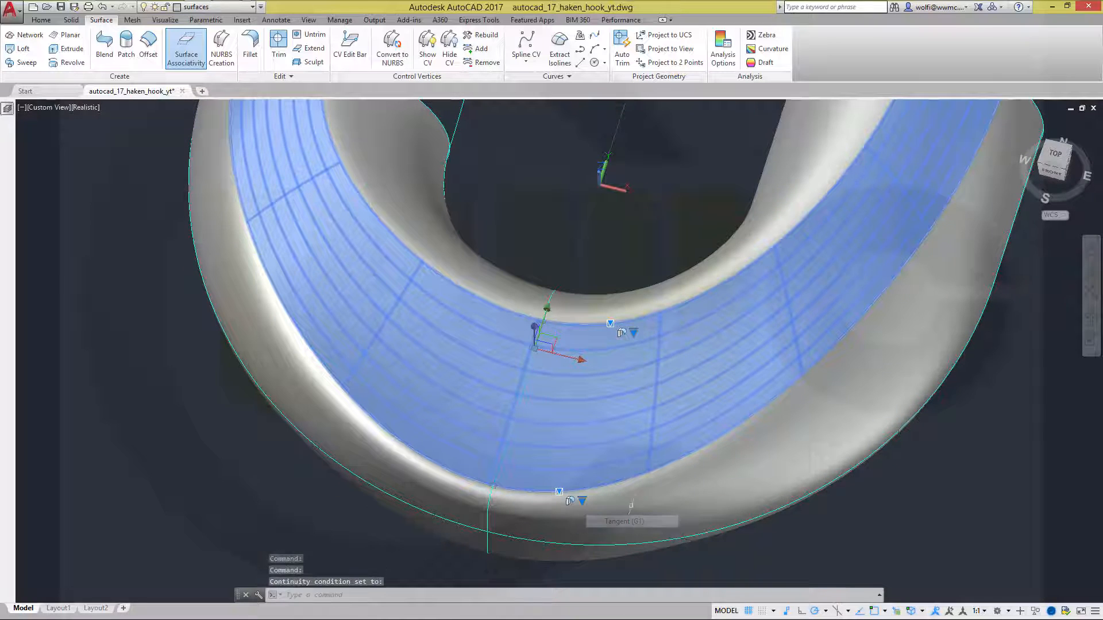
Set the second side surface to be normal to its start and end sections, then deselect it.
{"action": "middle_click_drag", "start_coordinate": [728, 264], "coordinate": [697, 420]}
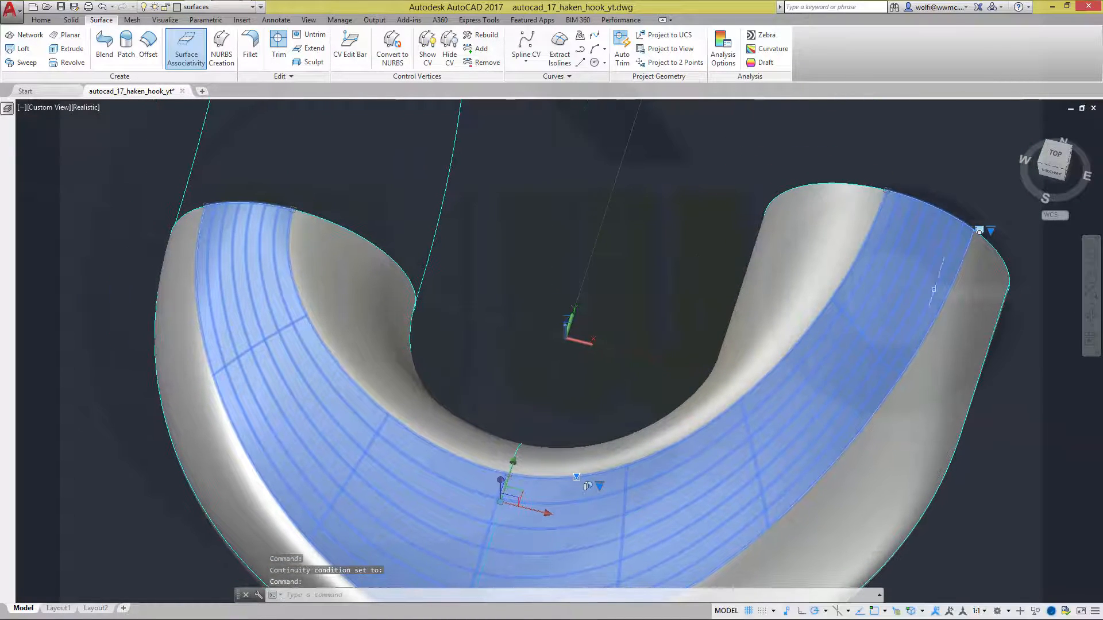
{"action": "left_click", "coordinate": [990, 230]}
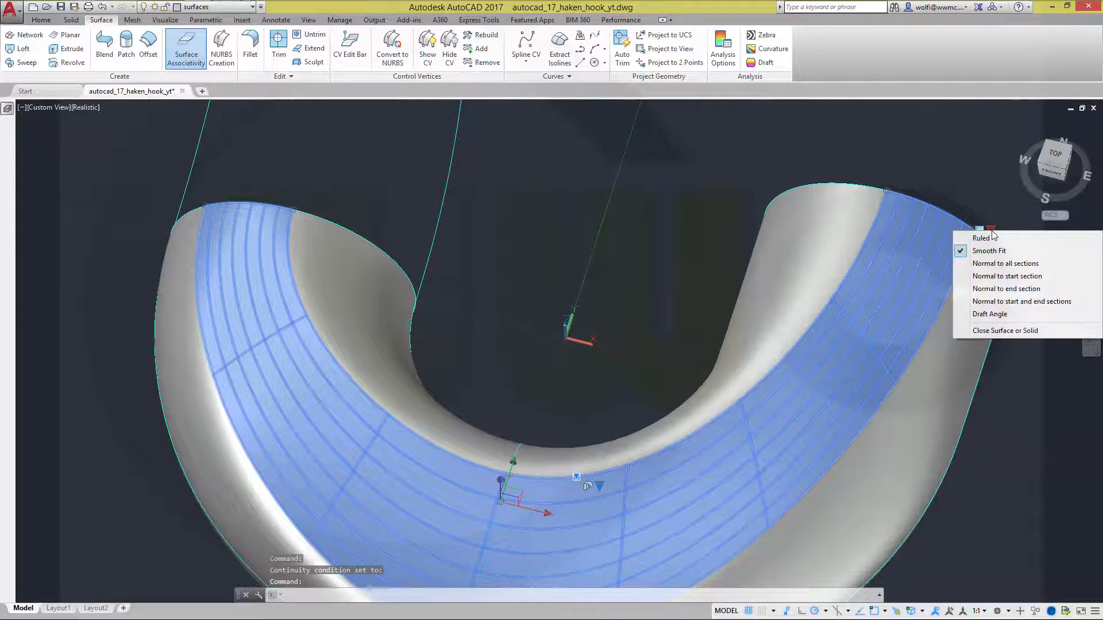
{"action": "left_click", "coordinate": [989, 301]}
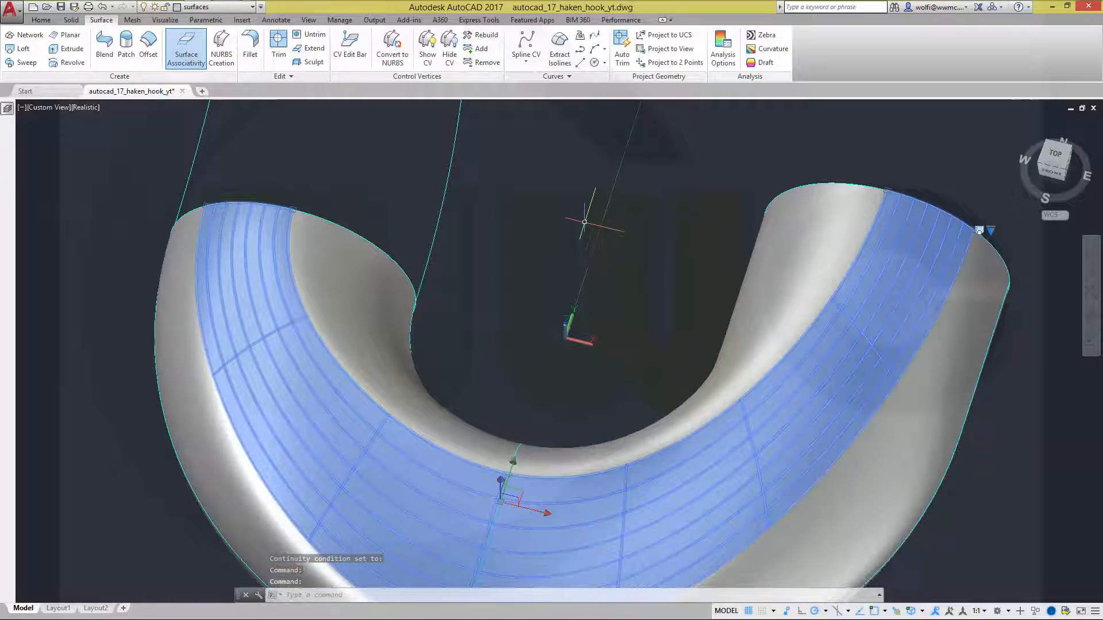
{"action": "left_click", "coordinate": [583, 219]}
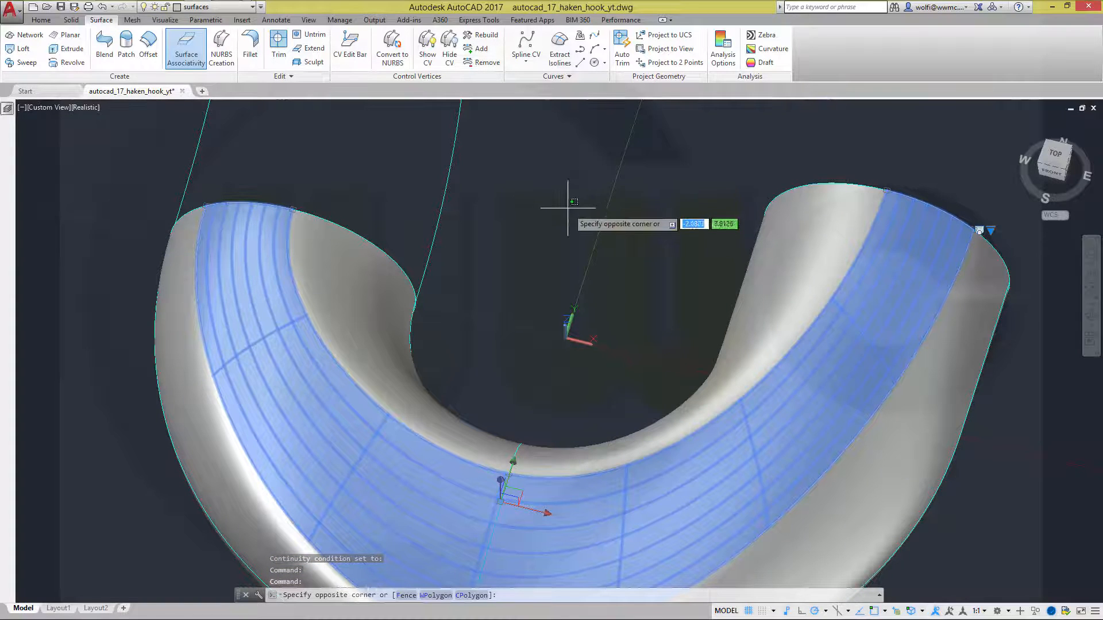
{"action": "key", "text": "Escape"}
{"action": "key", "text": "Escape"}
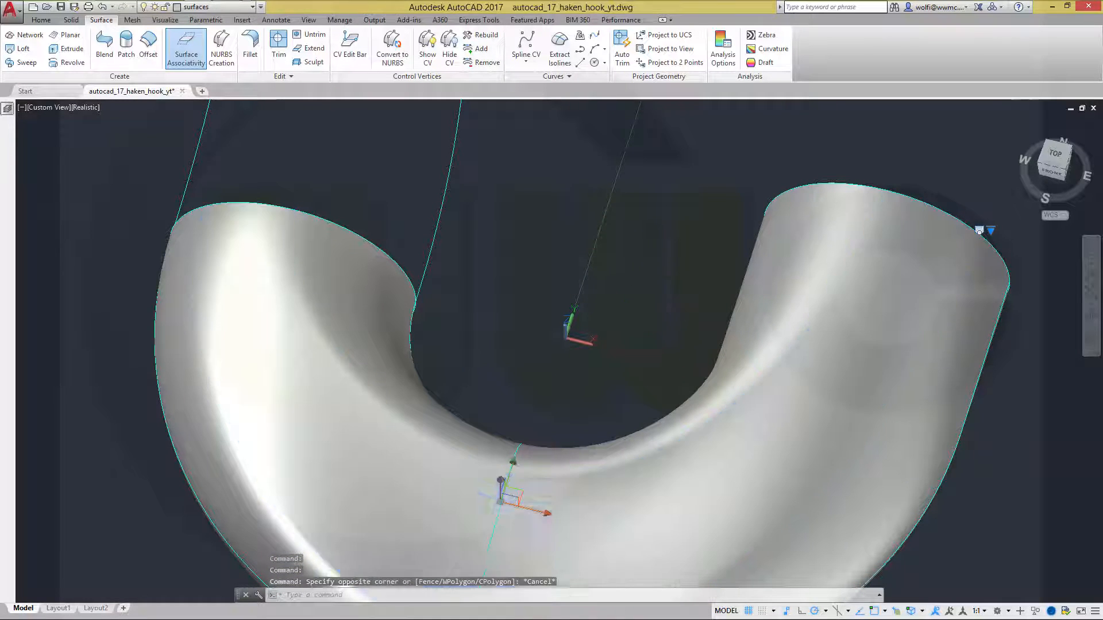
Start a solid union and select the inner surface, the facing side surface and the outer surface.
{"action": "middle_click_drag", "start_coordinate": [536, 322], "coordinate": [552, 438], "text": "shift"}
{"action": "key", "text": "Escape"}
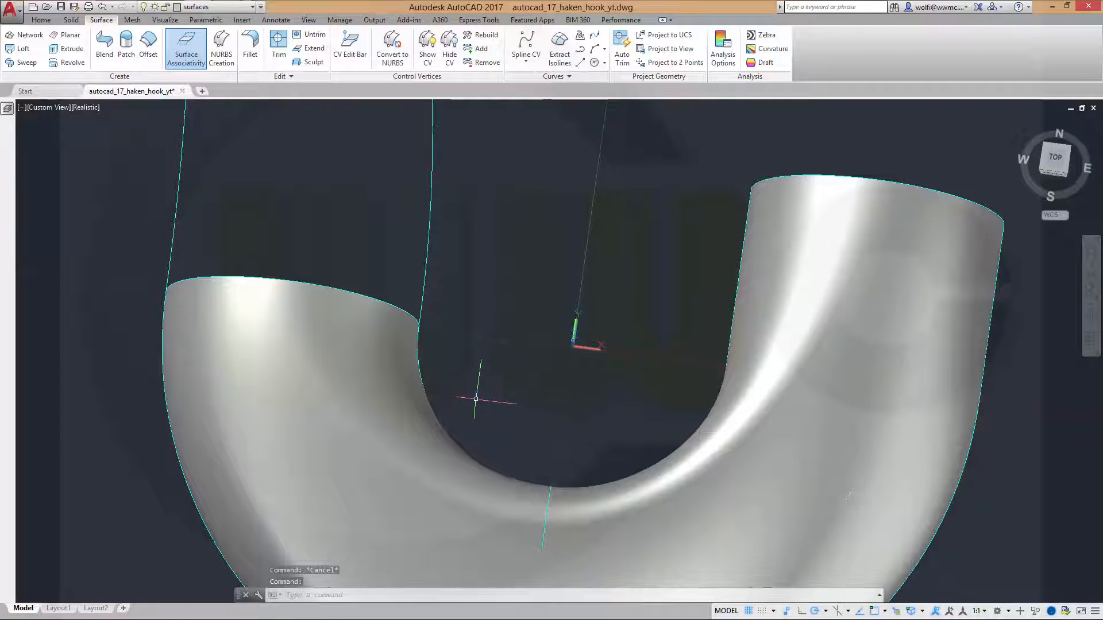
{"action": "middle_click_drag", "start_coordinate": [475, 398], "coordinate": [450, 386], "text": "shift"}
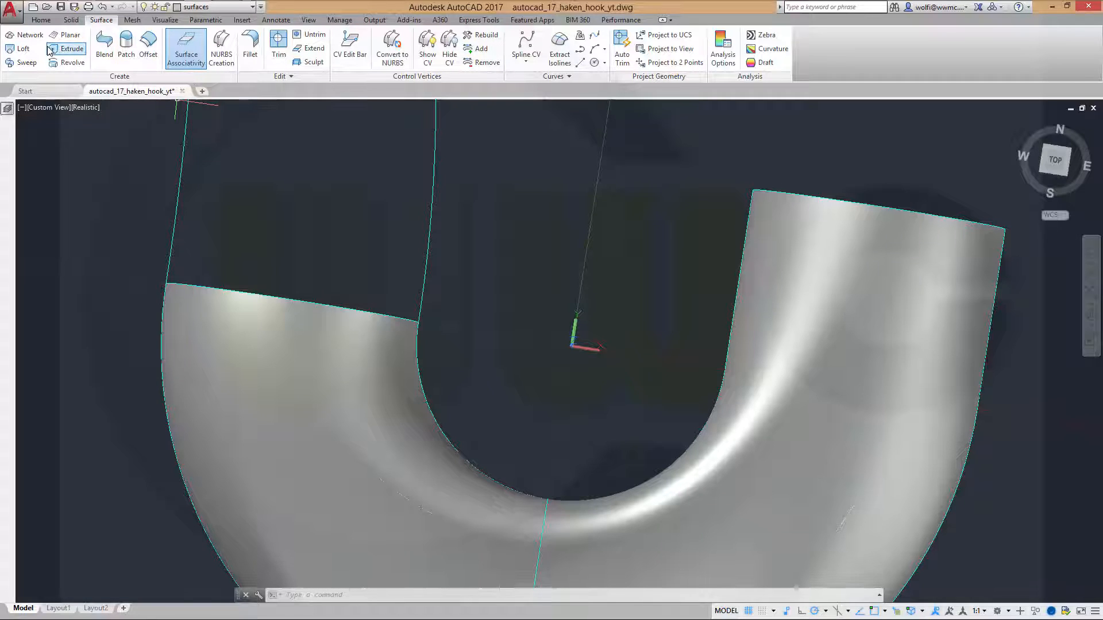
{"action": "left_click", "coordinate": [72, 21]}
{"action": "left_click", "coordinate": [222, 54]}
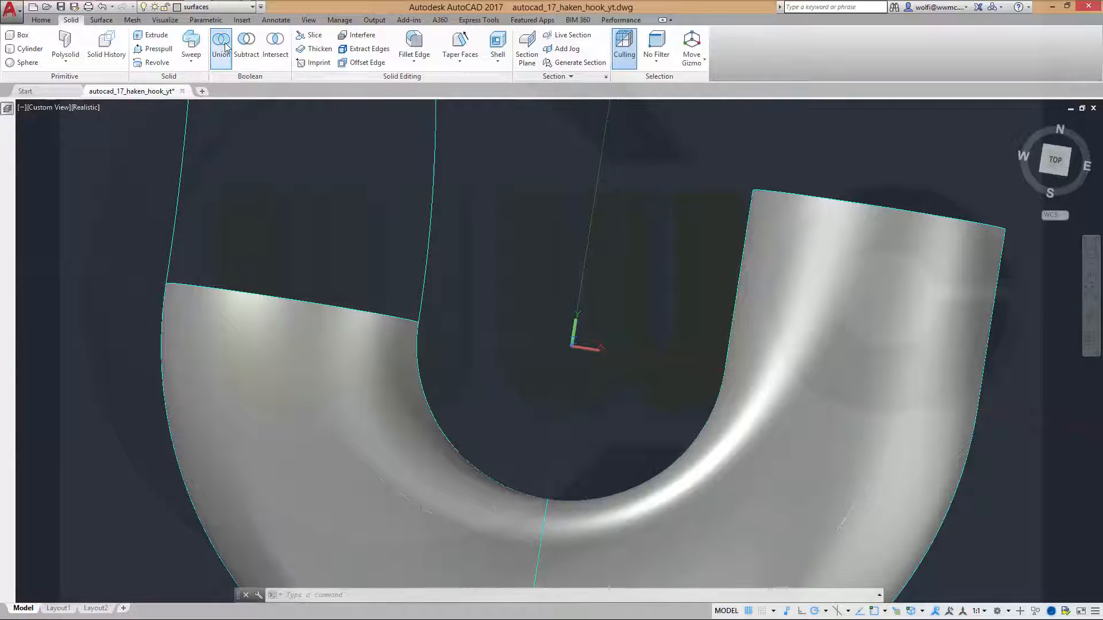
{"action": "middle_click_drag", "start_coordinate": [492, 389], "coordinate": [445, 323], "text": "shift"}
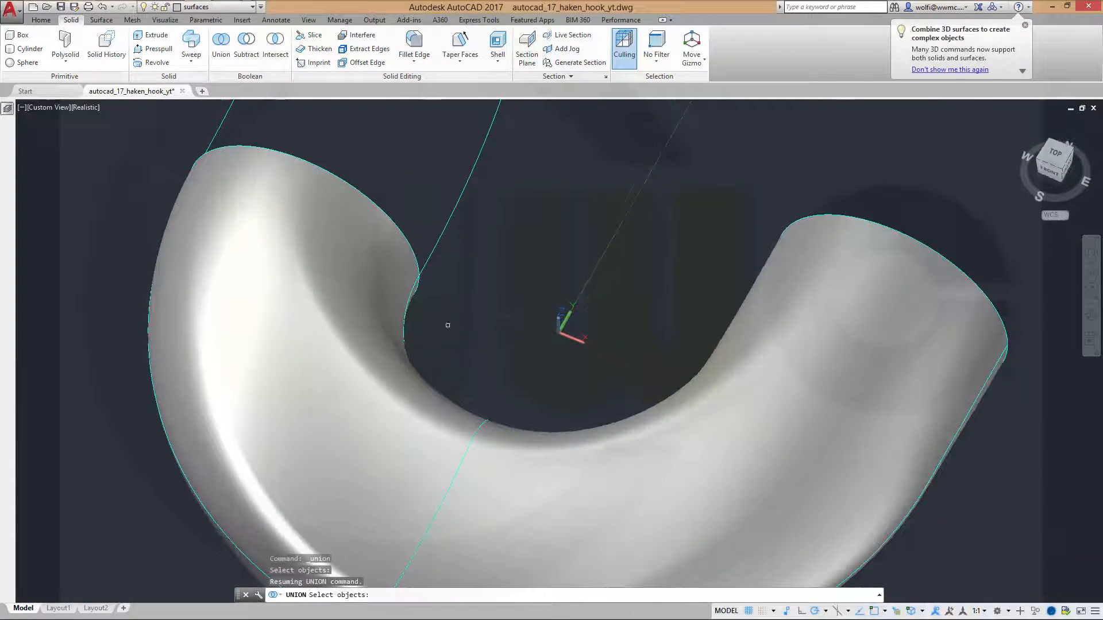
{"action": "left_click", "coordinate": [371, 253]}
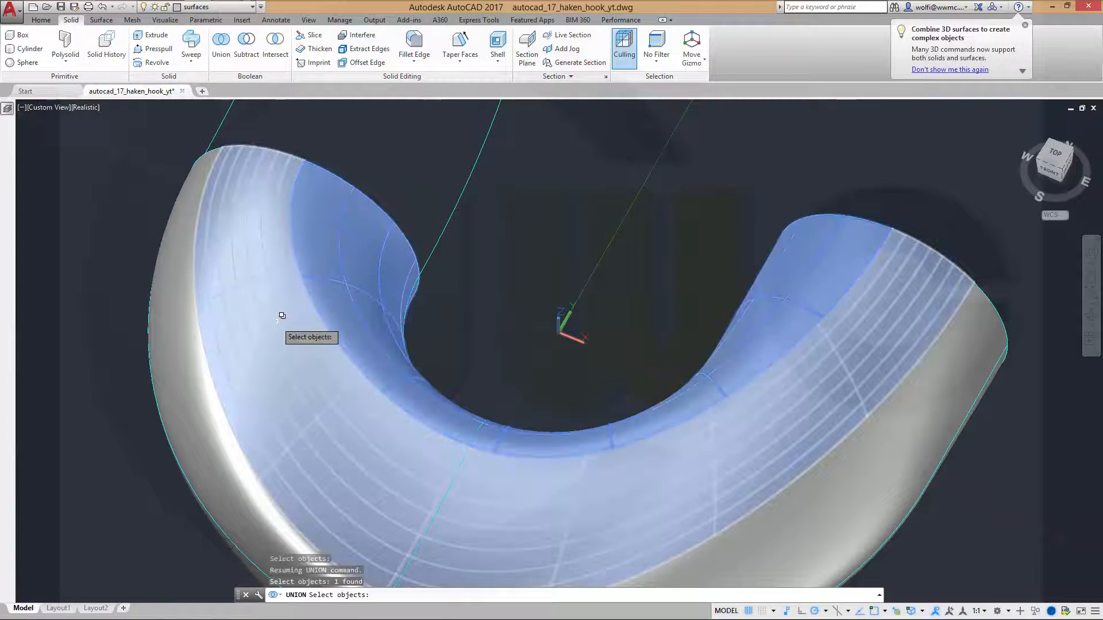
{"action": "left_click", "coordinate": [198, 344]}
{"action": "left_click", "coordinate": [318, 364]}
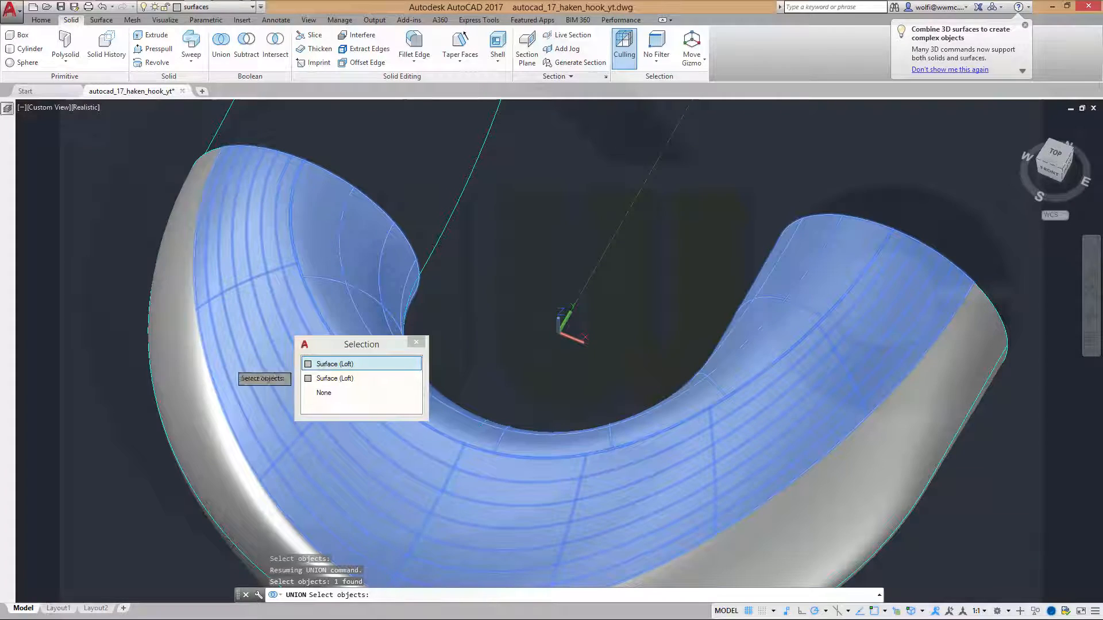
{"action": "left_click", "coordinate": [172, 380]}
Add the opposite side surface to the union and continue the operation despite the loss of associativity.
{"action": "middle_click_drag", "start_coordinate": [524, 393], "coordinate": [670, 287], "text": "shift"}
{"action": "left_click", "coordinate": [665, 292]}
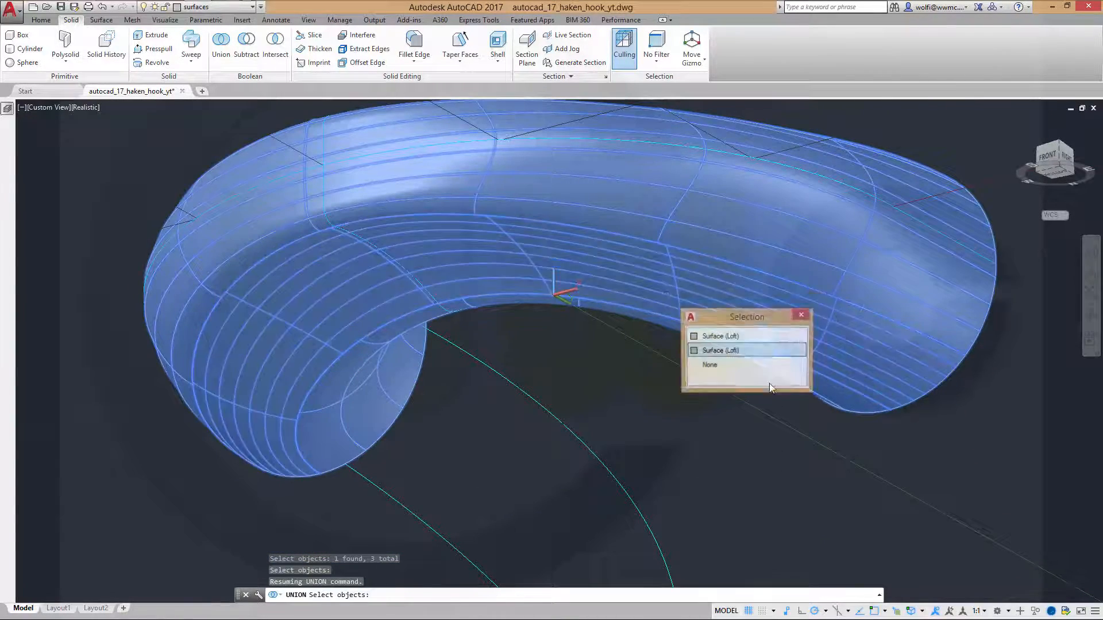
{"action": "double_click", "coordinate": [732, 337]}
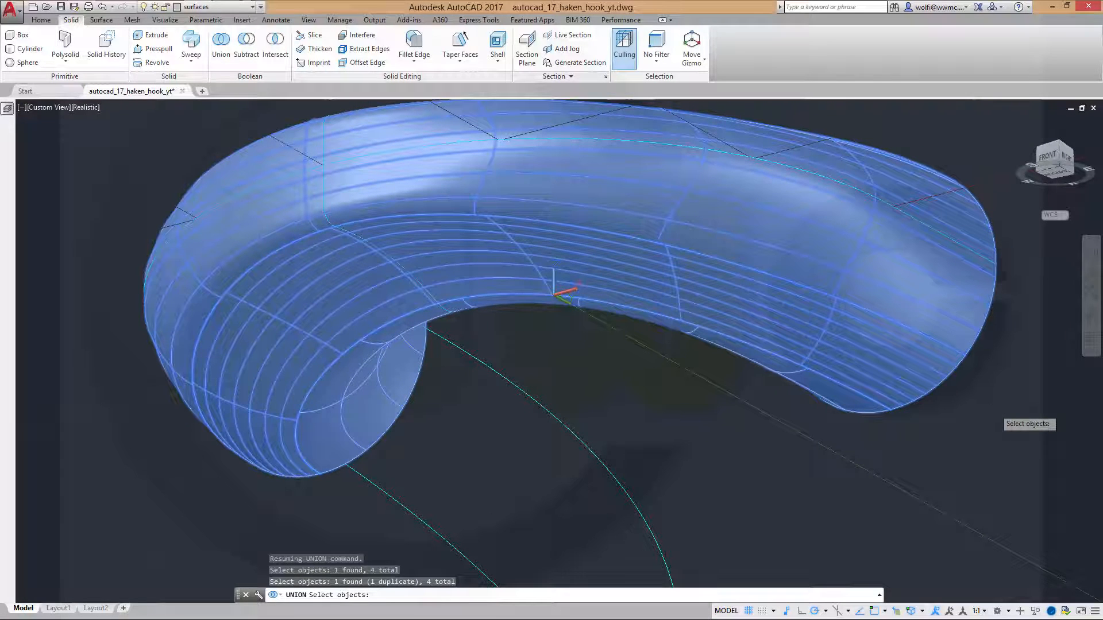
{"action": "key", "text": "Return"}
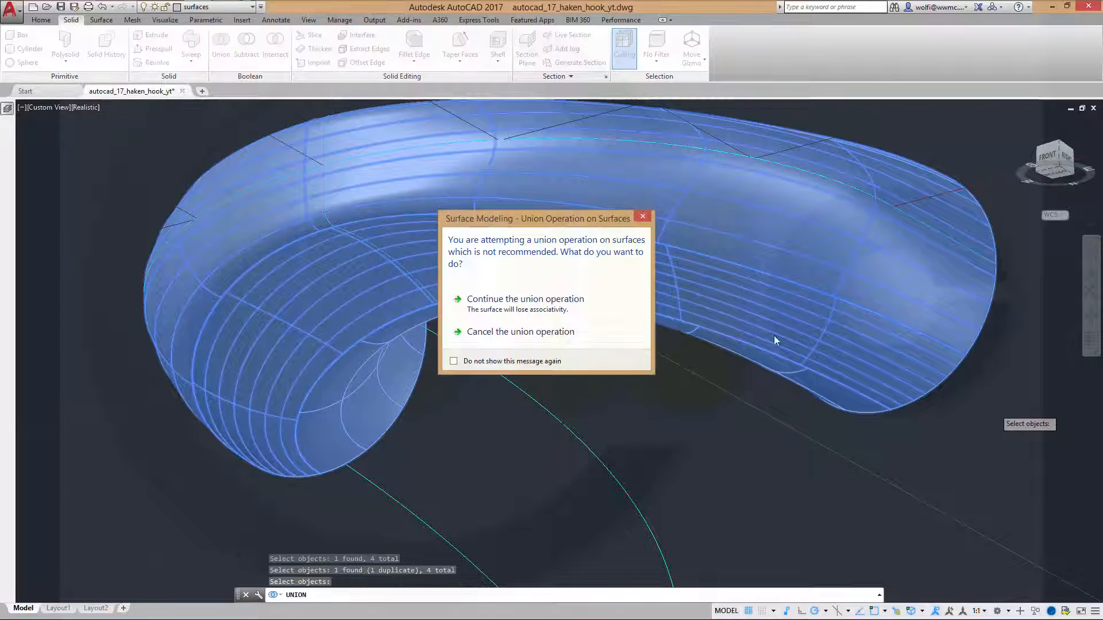
{"action": "left_click", "coordinate": [541, 301]}
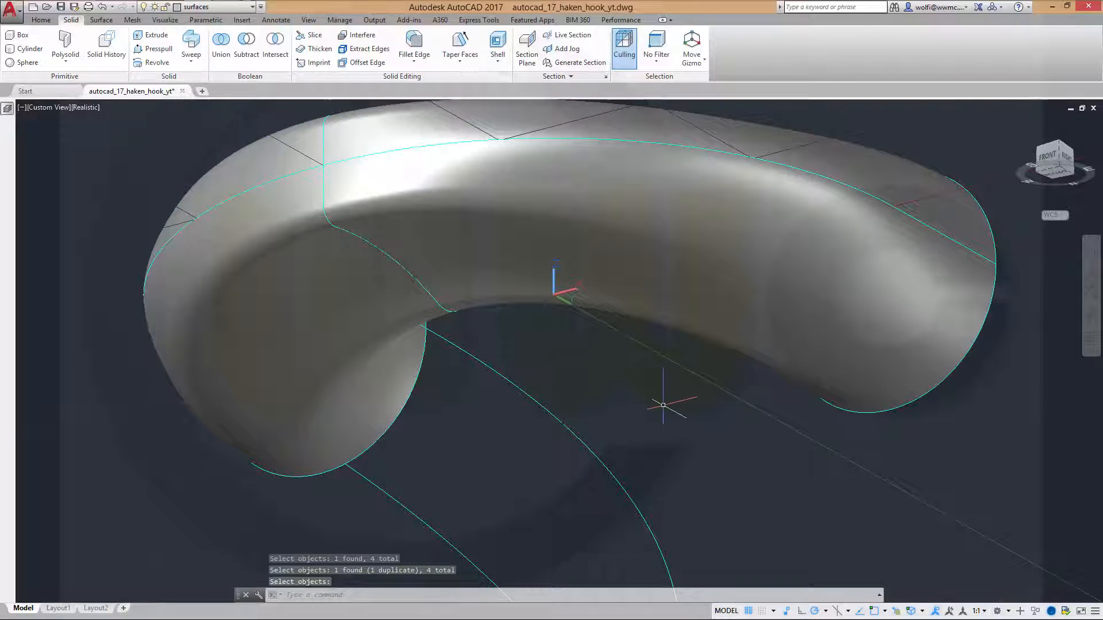
{"action": "middle_click_drag", "start_coordinate": [615, 363], "coordinate": [640, 608], "text": "shift"}
{"action": "key", "text": "Escape"}
{"action": "scroll", "coordinate": [586, 432], "scroll_direction": "up", "scroll_amount": 6}
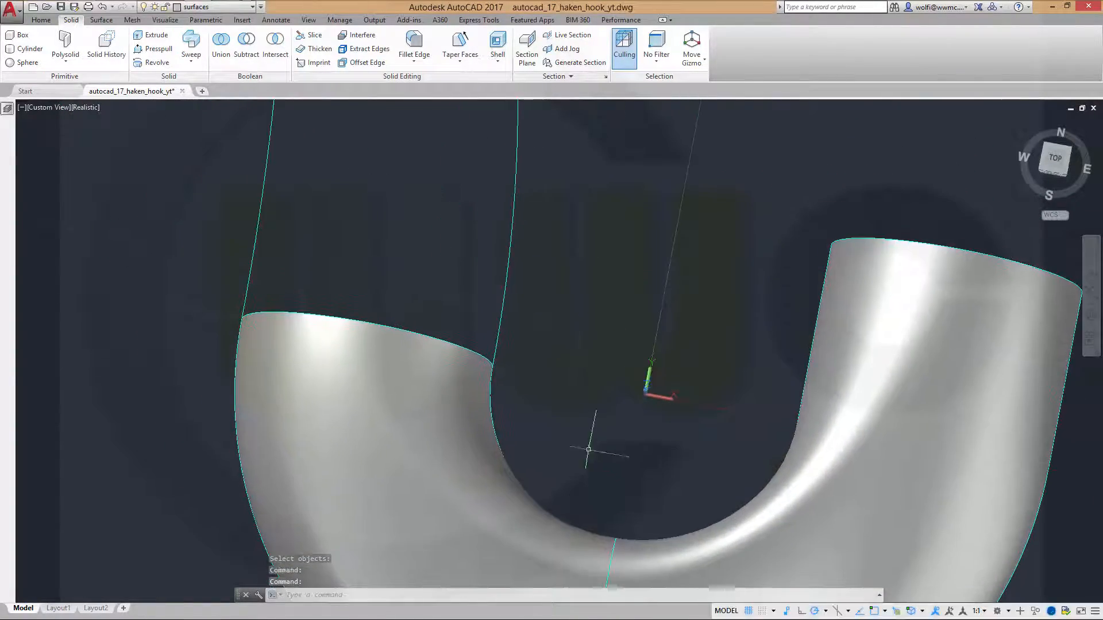
{"action": "scroll", "coordinate": [587, 431], "scroll_direction": "down", "scroll_amount": 5}
{"action": "scroll", "coordinate": [478, 357], "scroll_direction": "down", "scroll_amount": 4}
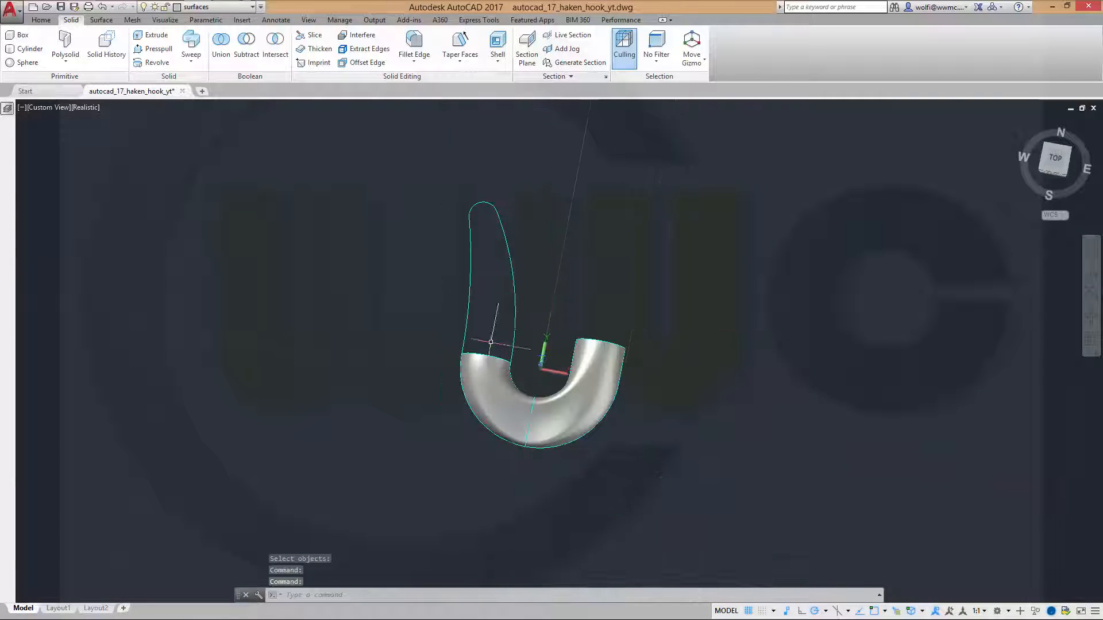
Make the sketches layer current for drawing at the hook's tip outline.
{"action": "middle_click_drag", "start_coordinate": [491, 339], "coordinate": [488, 413]}
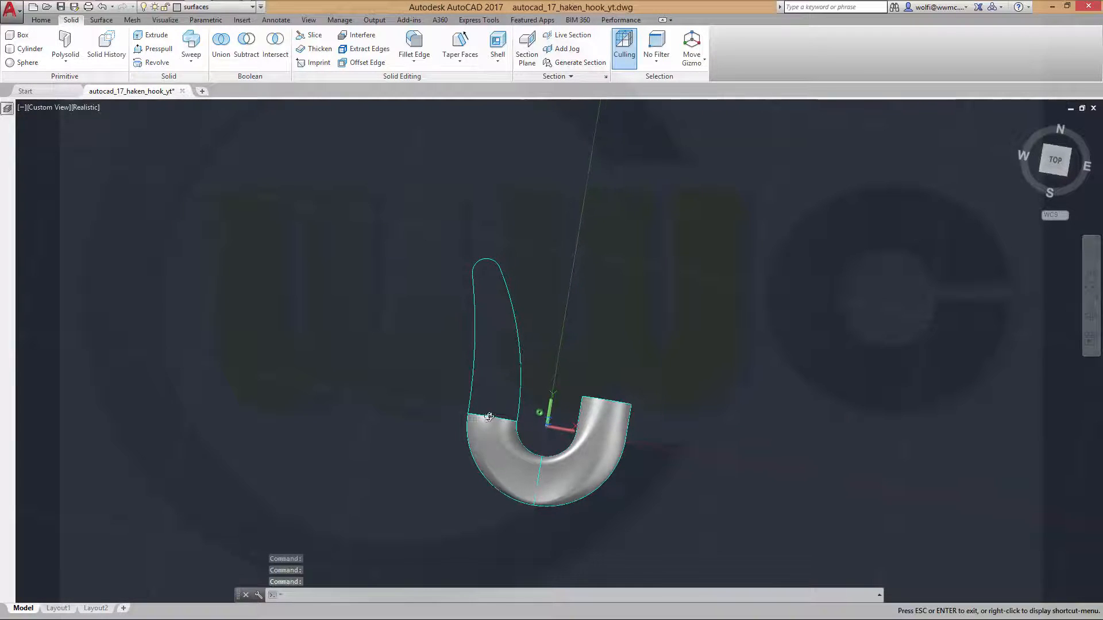
{"action": "scroll", "coordinate": [499, 366], "scroll_direction": "up", "scroll_amount": 3}
{"action": "scroll", "coordinate": [499, 367], "scroll_direction": "up", "scroll_amount": 2}
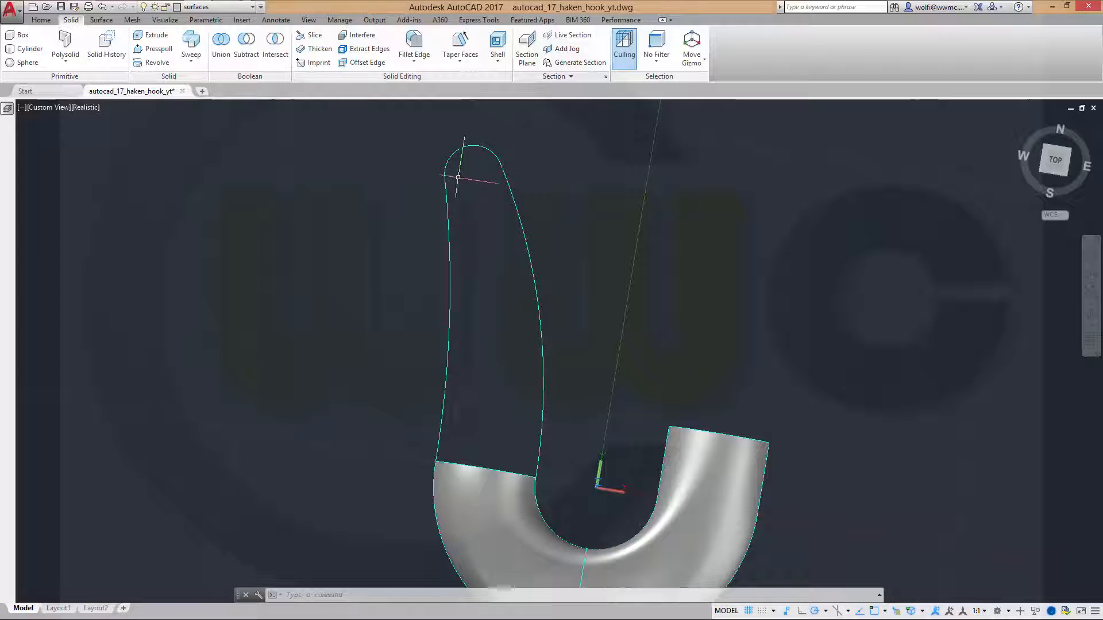
{"action": "middle_click_drag", "start_coordinate": [454, 281], "coordinate": [464, 319]}
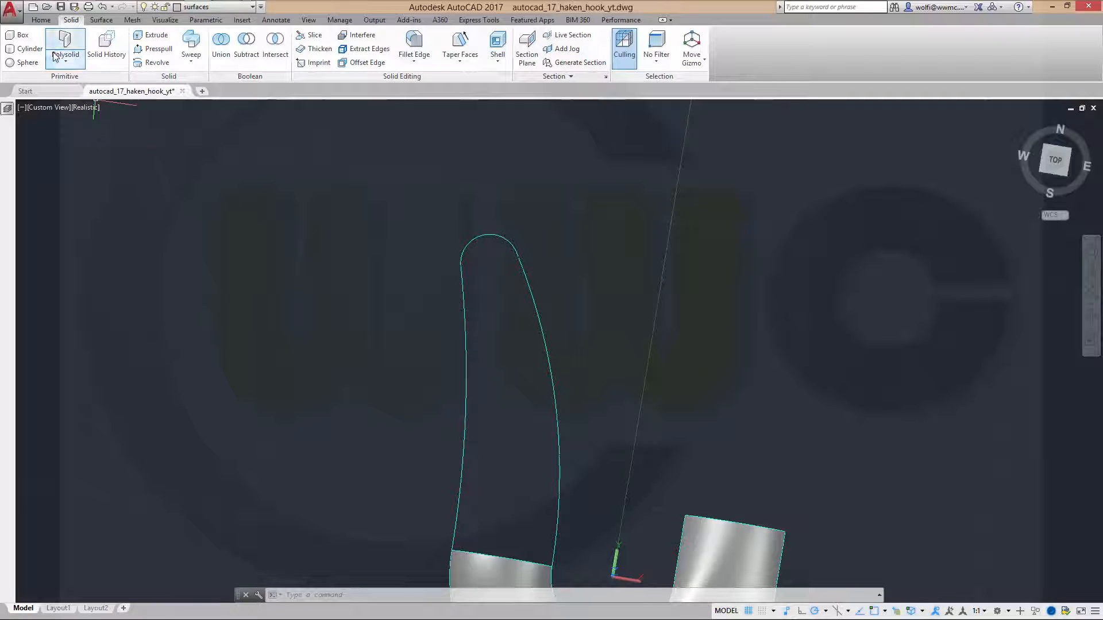
{"action": "left_click", "coordinate": [251, 7]}
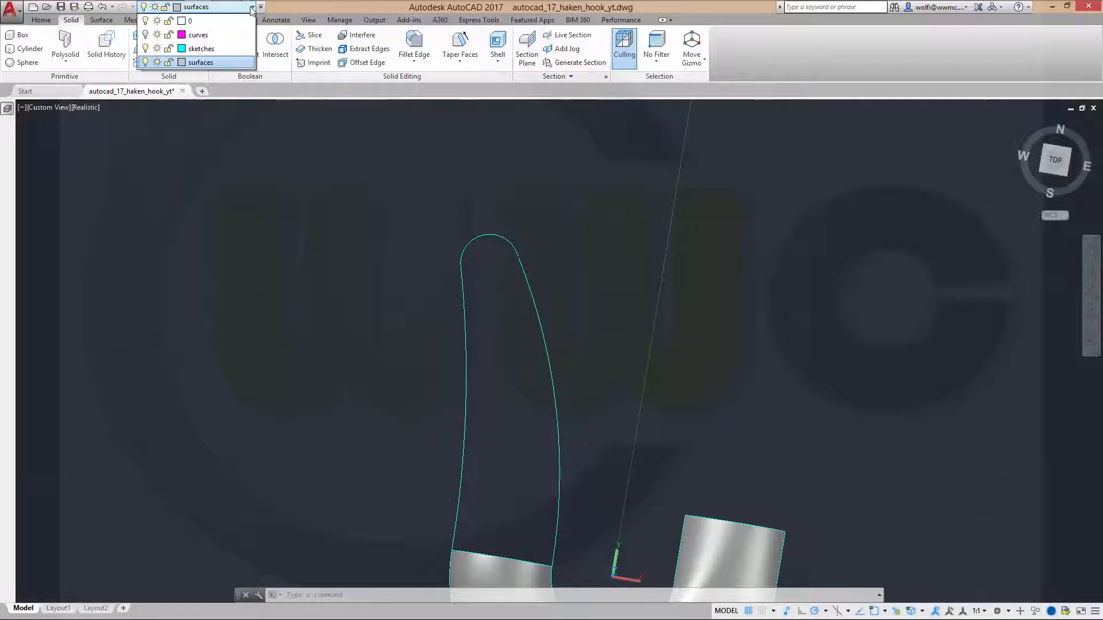
{"action": "left_click", "coordinate": [202, 49]}
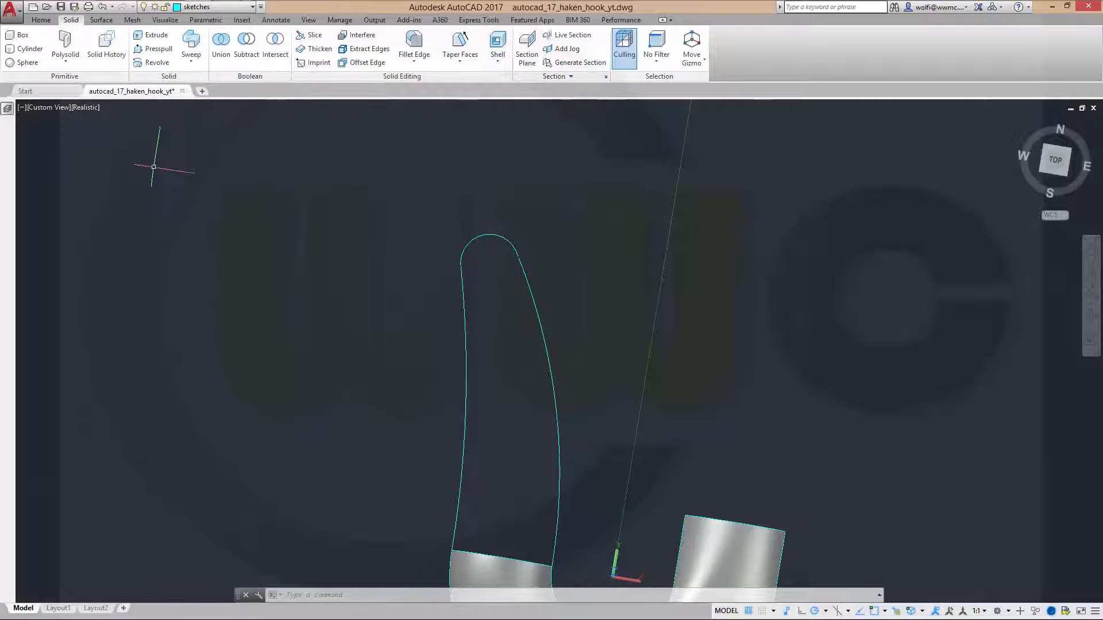
Draw a line across the hook tip, joining the two endpoints of the rounded tip arc.
{"action": "type", "text": "l"}
{"action": "key", "text": "Return"}
{"action": "scroll", "coordinate": [459, 275], "scroll_direction": "up", "scroll_amount": 5}
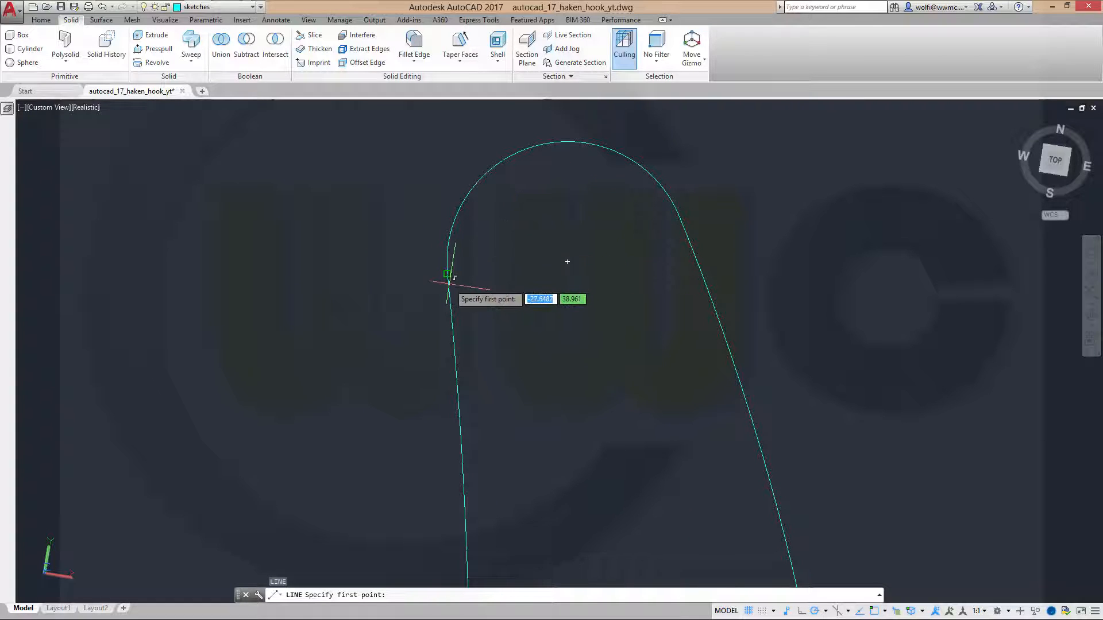
{"action": "left_click", "coordinate": [447, 274]}
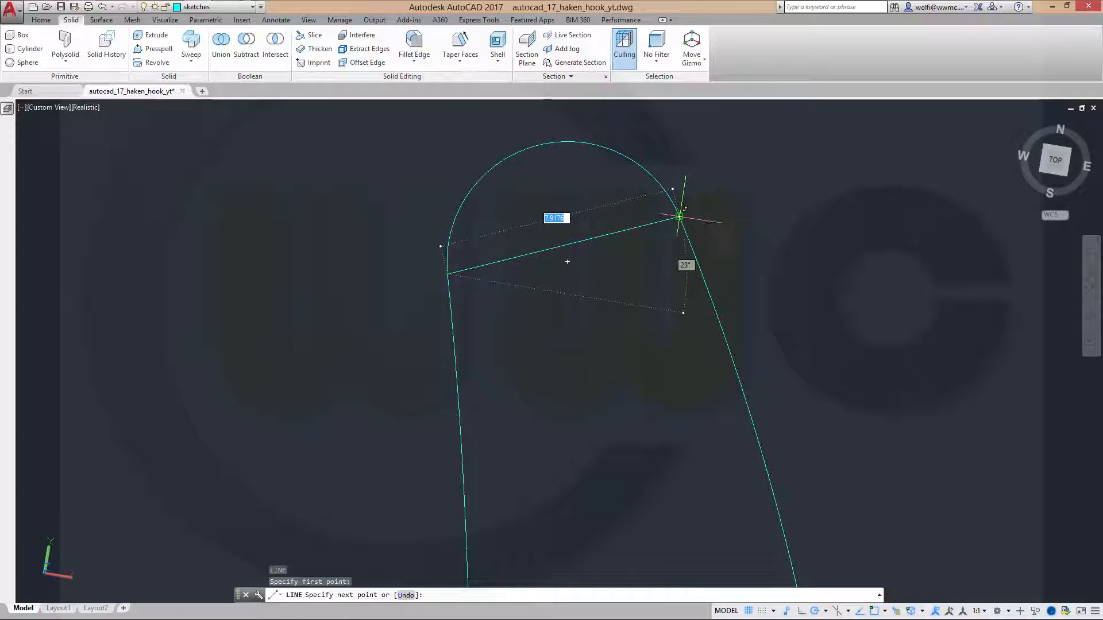
{"action": "left_click", "coordinate": [679, 216]}
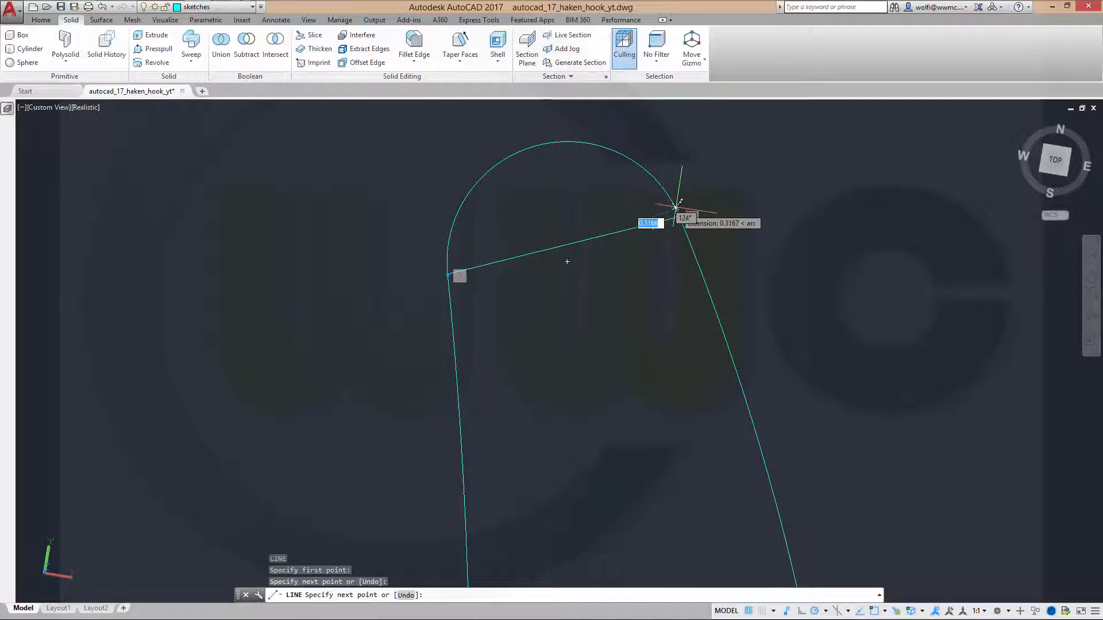
{"action": "key", "text": "Escape"}
{"action": "scroll", "coordinate": [719, 362], "scroll_direction": "up", "scroll_amount": 2}
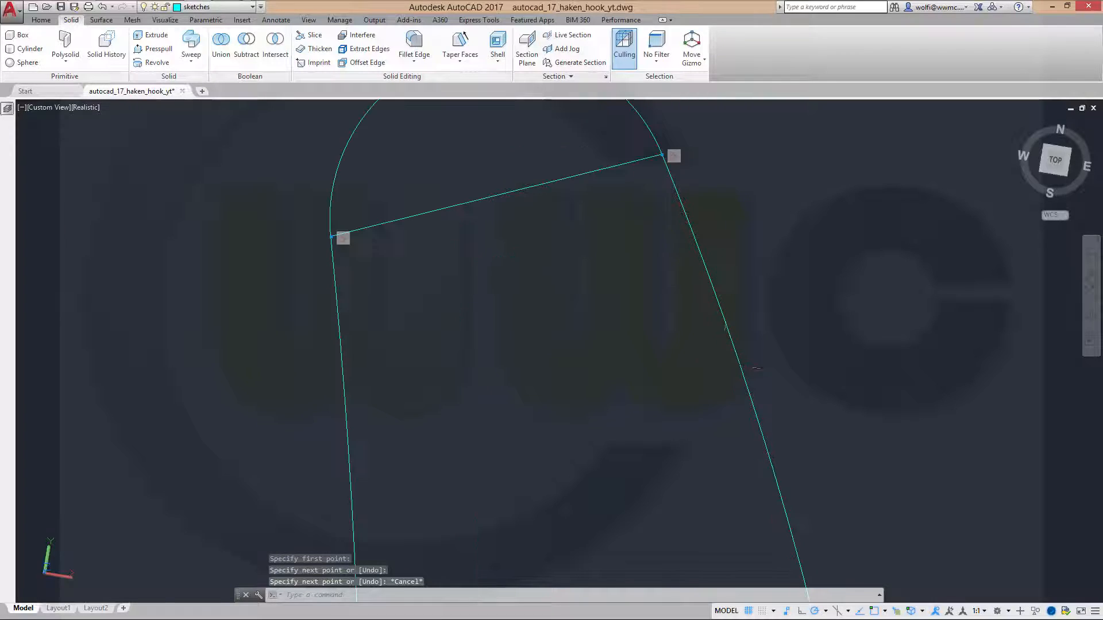
{"action": "scroll", "coordinate": [718, 362], "scroll_direction": "down", "scroll_amount": 4}
{"action": "scroll", "coordinate": [665, 295], "scroll_direction": "up", "scroll_amount": 2}
{"action": "scroll", "coordinate": [666, 344], "scroll_direction": "down", "scroll_amount": 4}
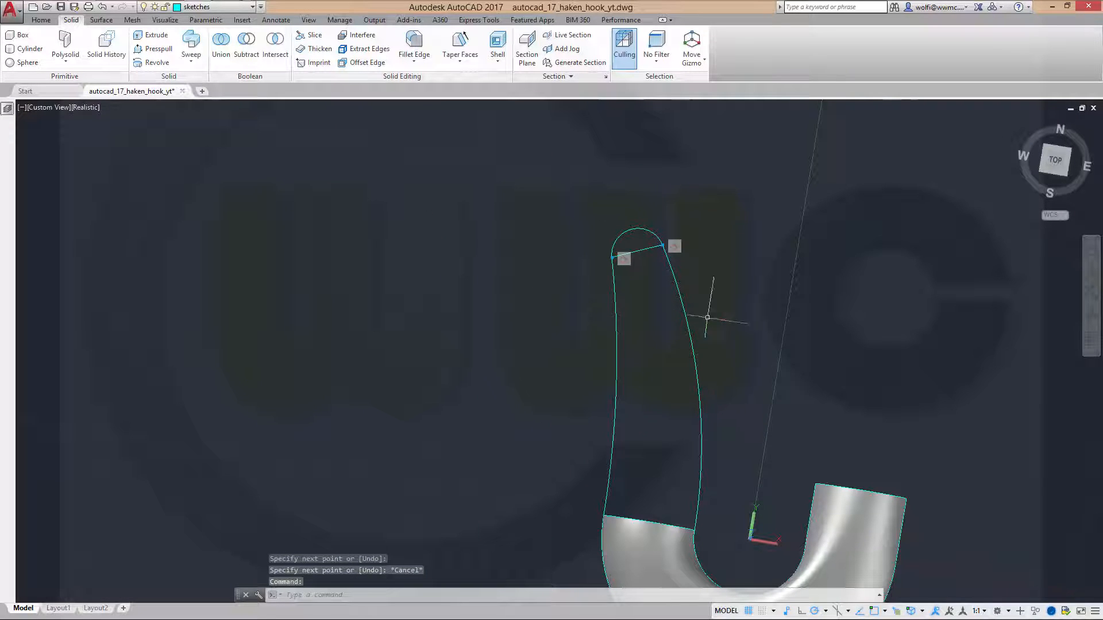
Move the UCS origin to the endpoint of the tip line on the hook's outer curve.
{"action": "left_click", "coordinate": [765, 541]}
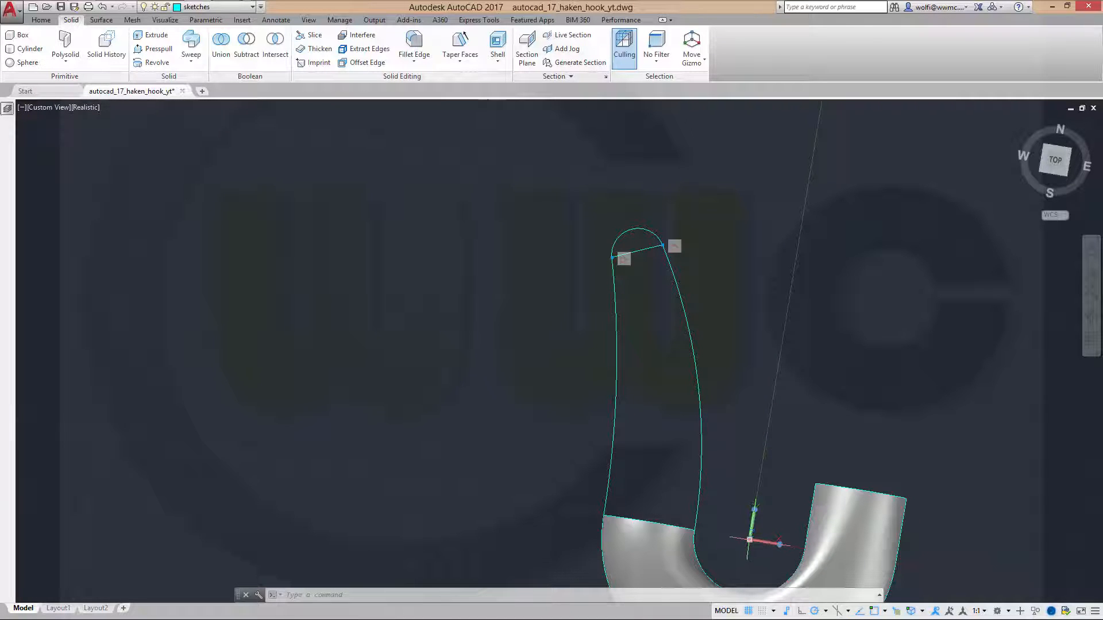
{"action": "left_click", "coordinate": [749, 541]}
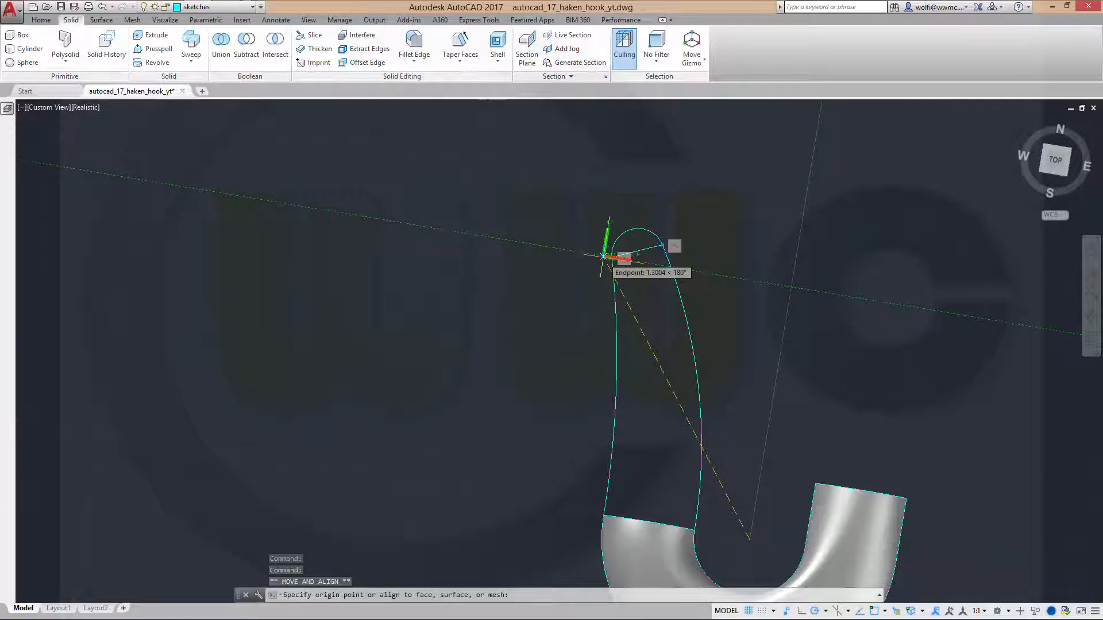
{"action": "scroll", "coordinate": [638, 254], "scroll_direction": "up", "scroll_amount": 6}
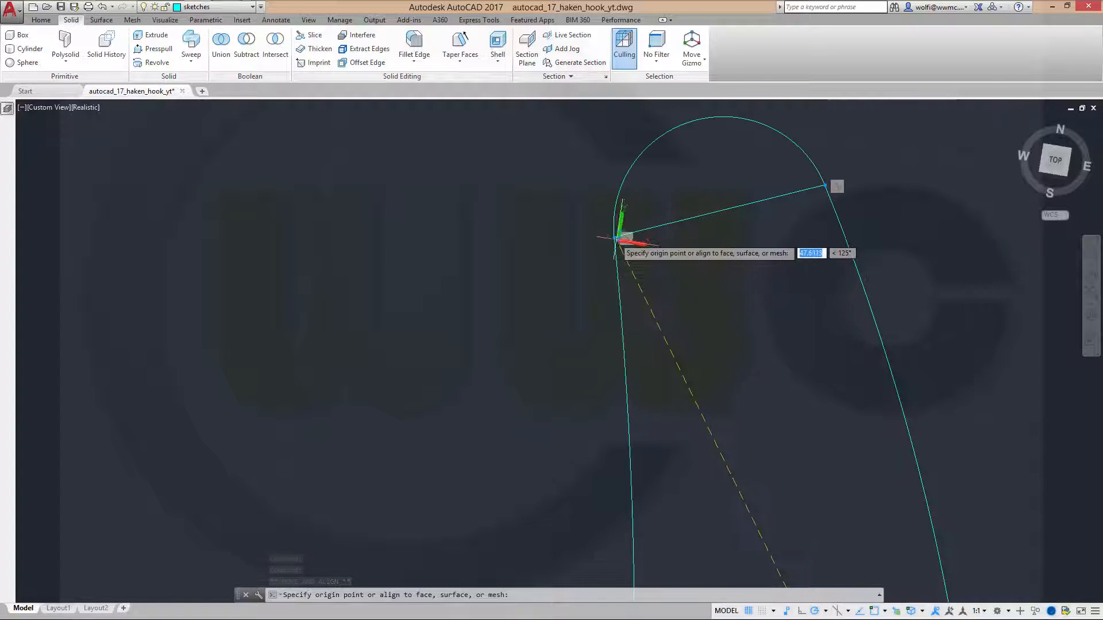
{"action": "left_click", "coordinate": [615, 236]}
{"action": "left_click", "coordinate": [614, 236]}
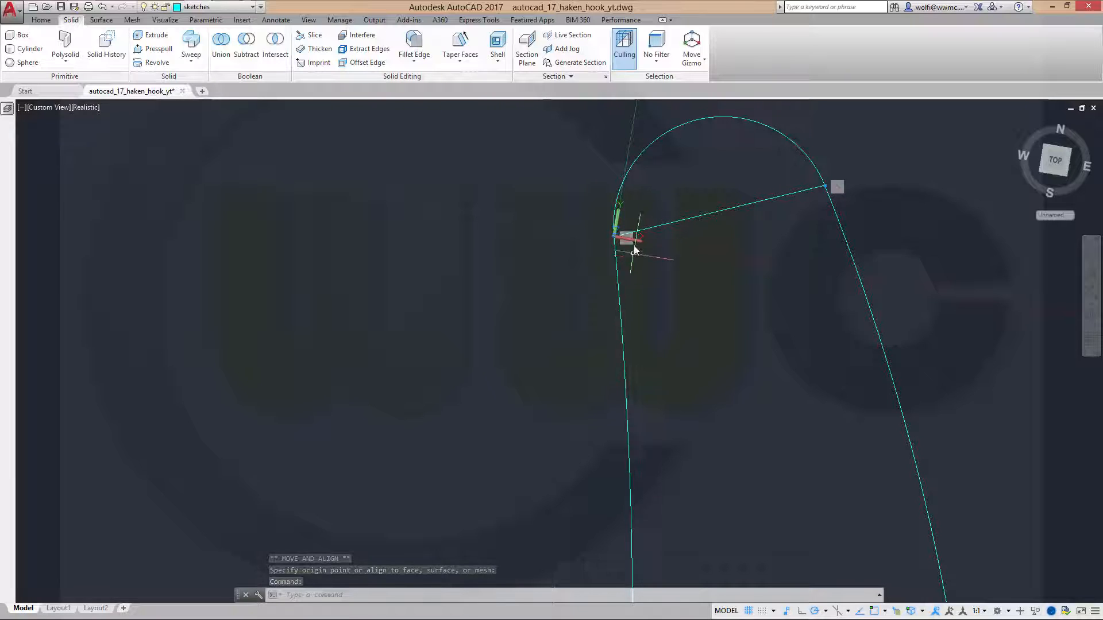
Align the UCS X axis with the tip line and rotate the UCS 90° about the X axis.
{"action": "scroll", "coordinate": [633, 234], "scroll_direction": "up", "scroll_amount": 1}
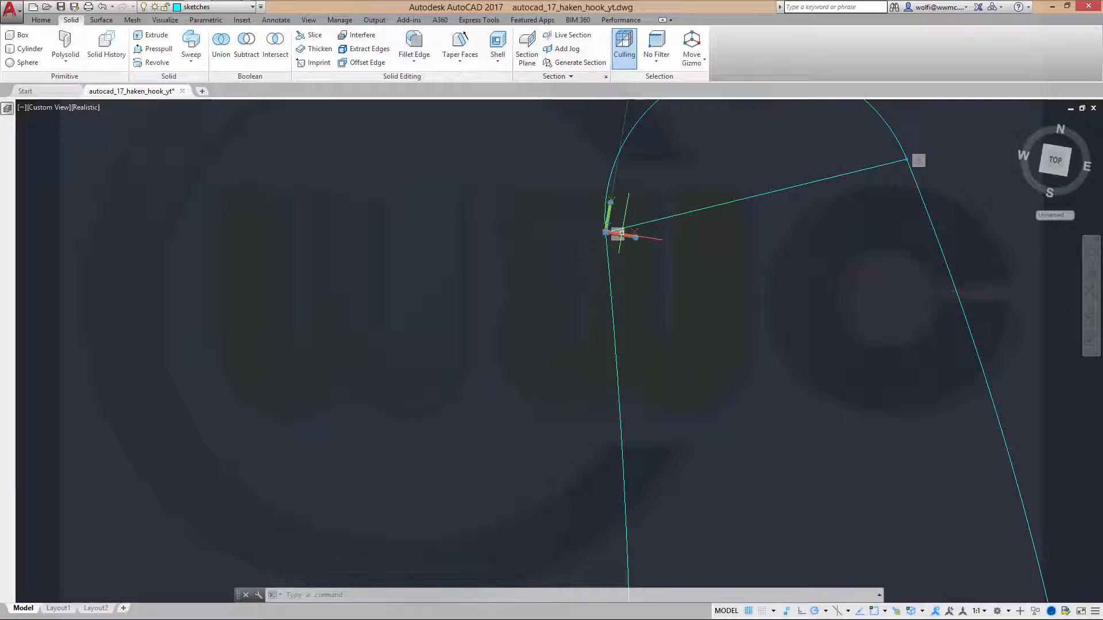
{"action": "left_click", "coordinate": [636, 237]}
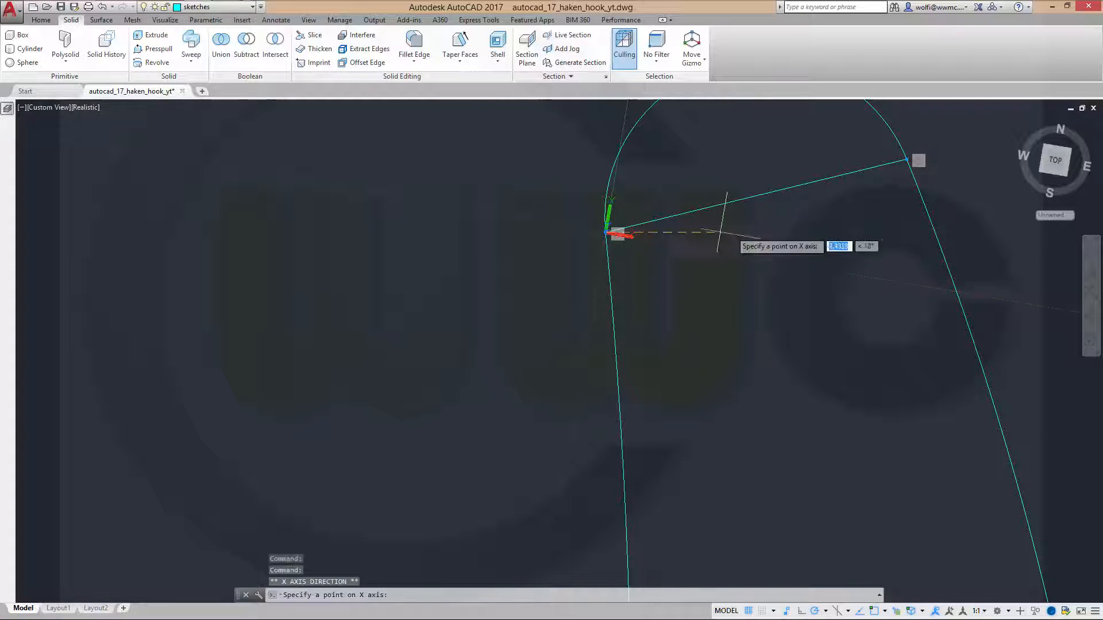
{"action": "left_click", "coordinate": [906, 160]}
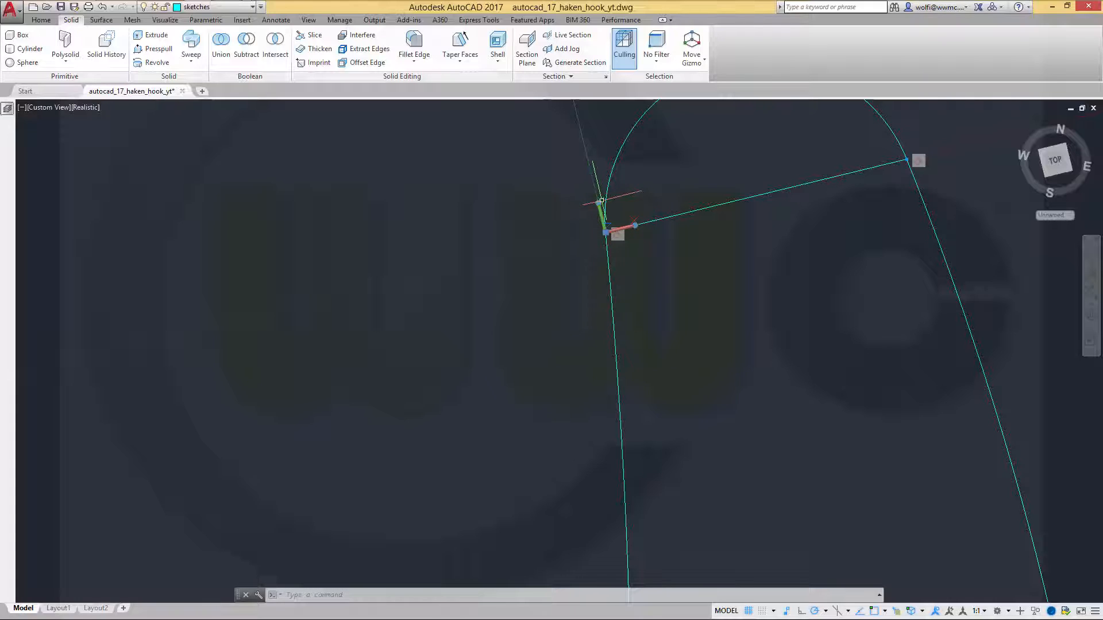
{"action": "mouse_move", "coordinate": [599, 202]}
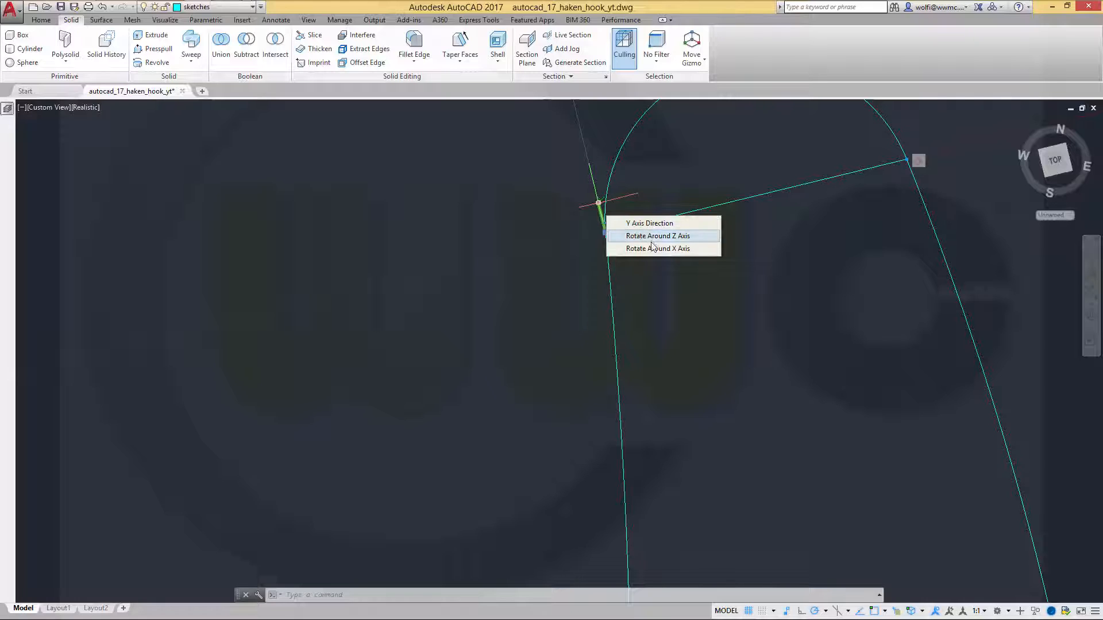
{"action": "left_click", "coordinate": [653, 248]}
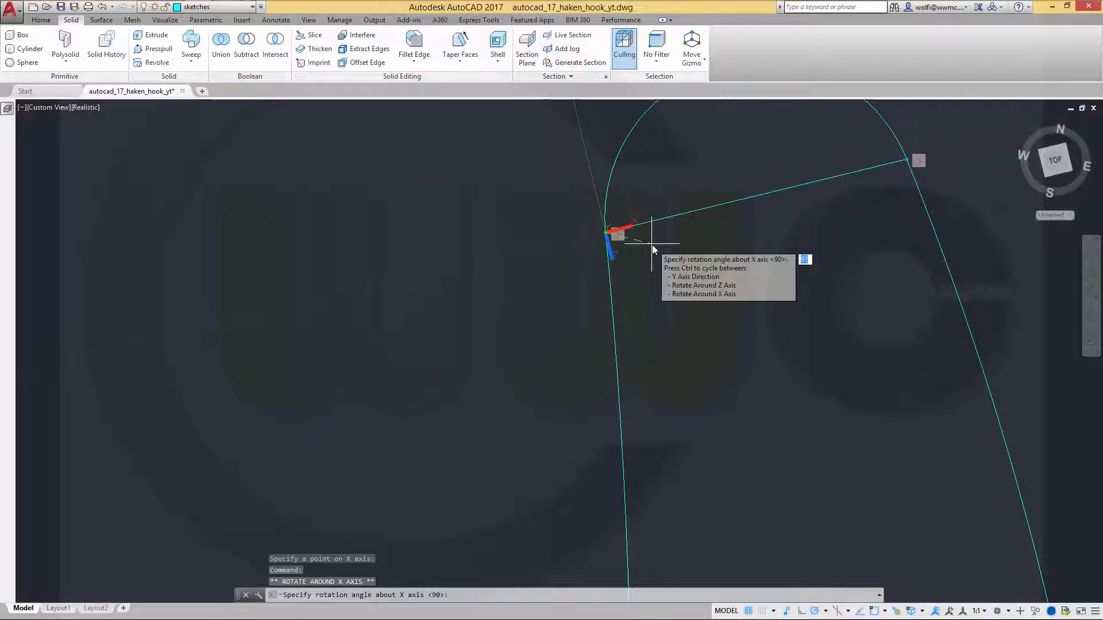
{"action": "key", "text": "Return"}
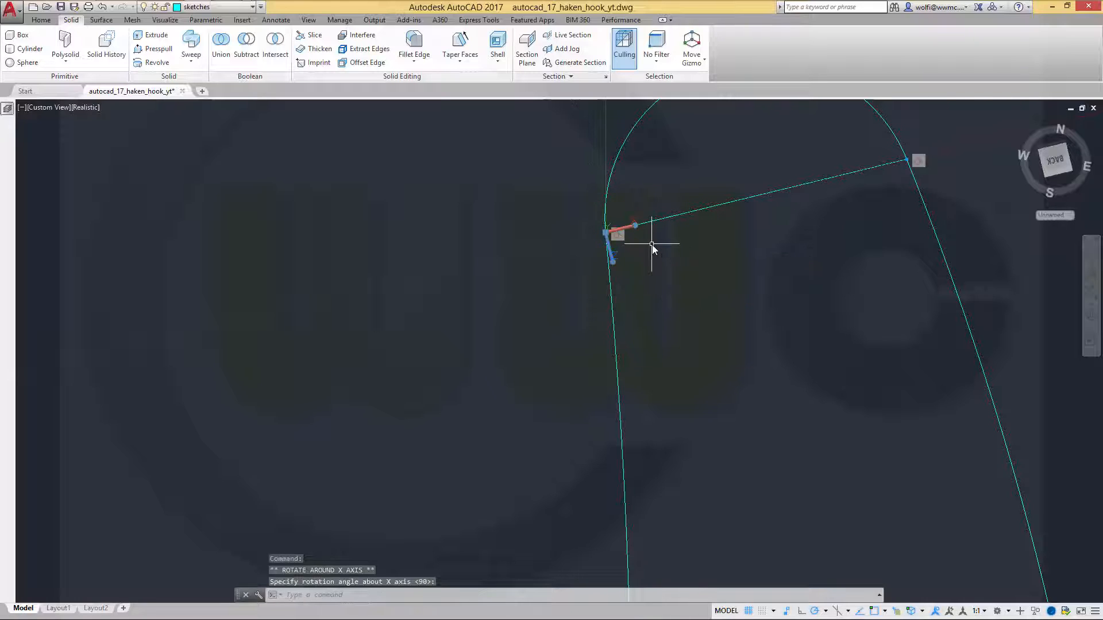
Draw a circle centred on the tip line's midpoint, with its radius reaching the line's endpoint.
{"action": "middle_click_drag", "start_coordinate": [660, 266], "coordinate": [594, 263], "text": "shift"}
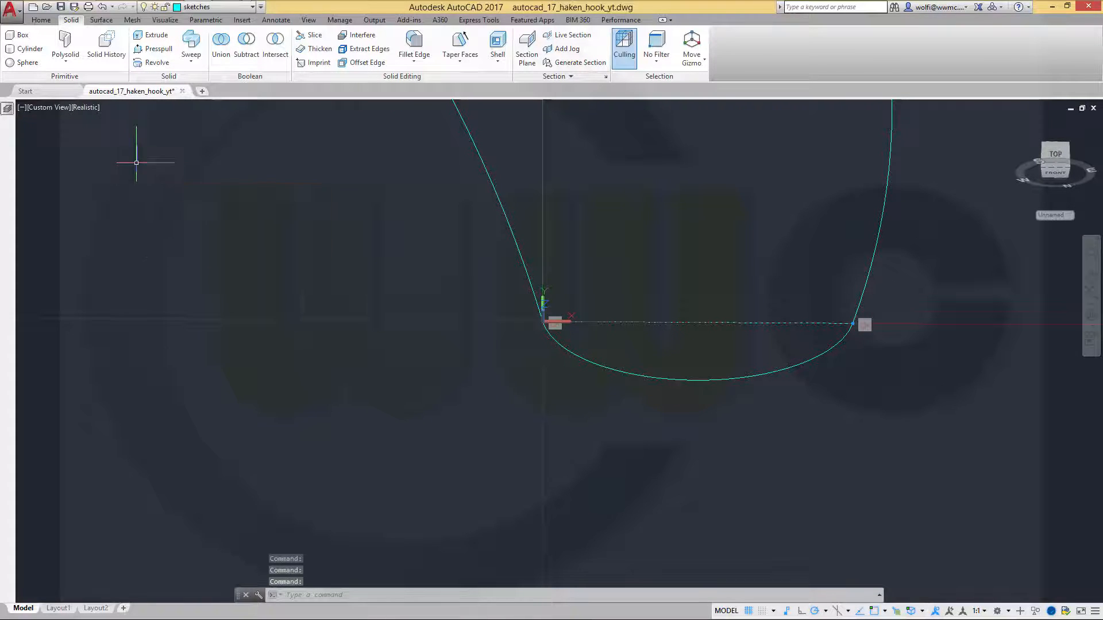
{"action": "type", "text": "c"}
{"action": "key", "text": "Return"}
{"action": "right_click", "coordinate": [741, 254], "text": "shift"}
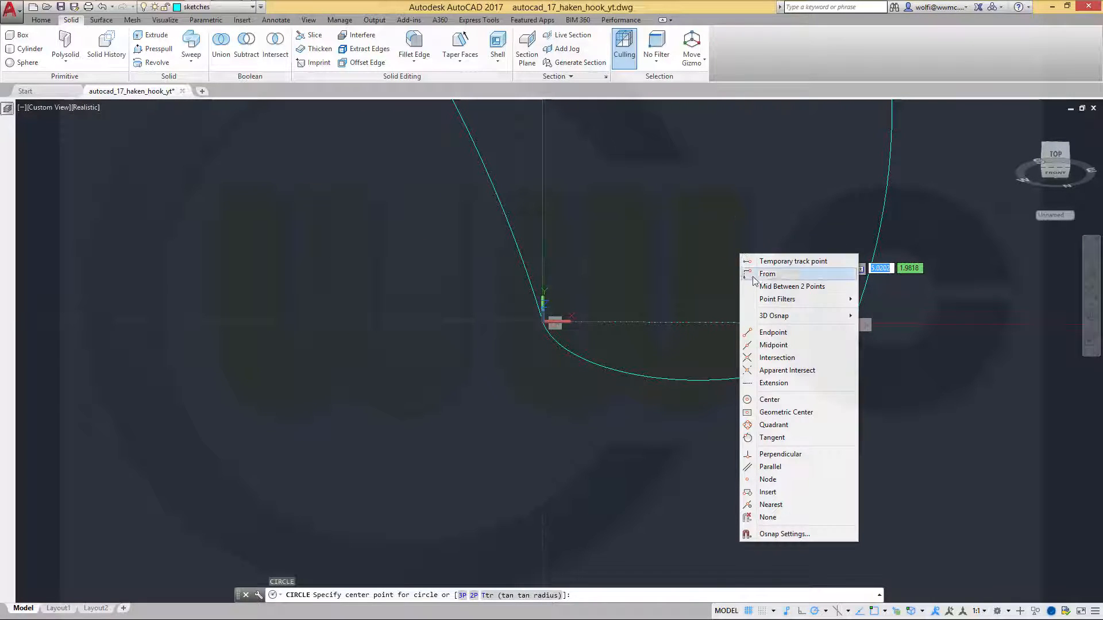
{"action": "left_click", "coordinate": [775, 344]}
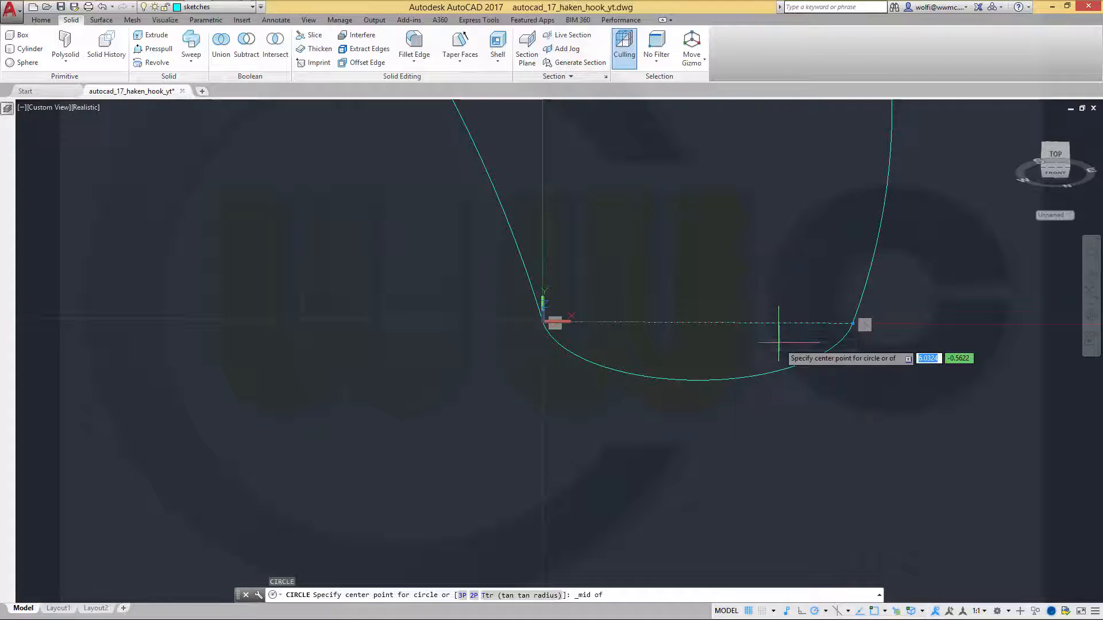
{"action": "left_click", "coordinate": [703, 321]}
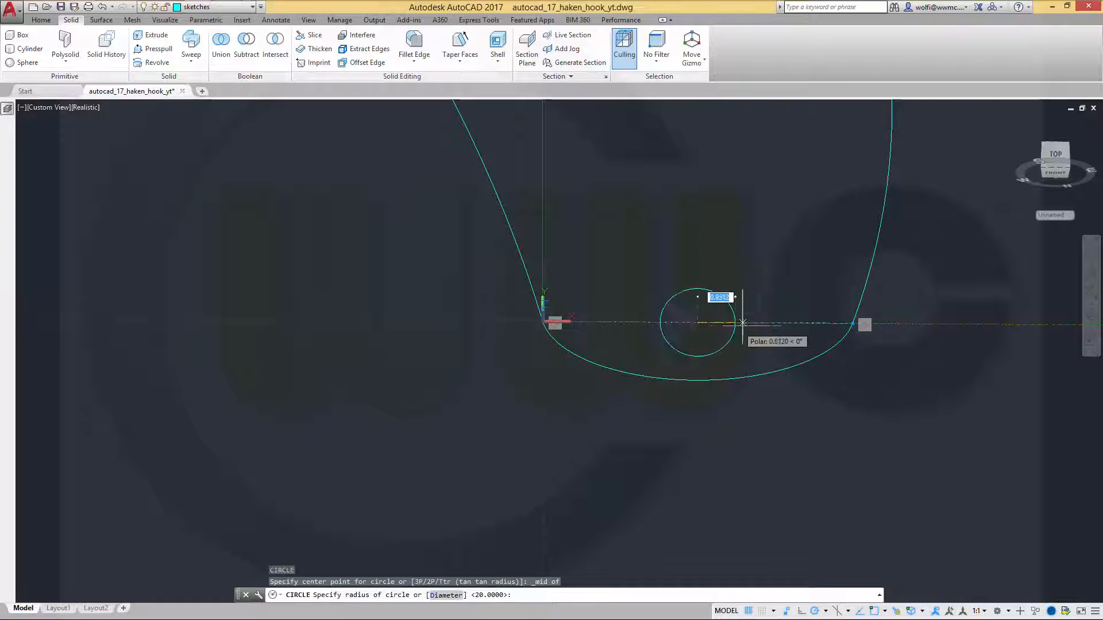
{"action": "scroll", "coordinate": [747, 323], "scroll_direction": "up", "scroll_amount": 3}
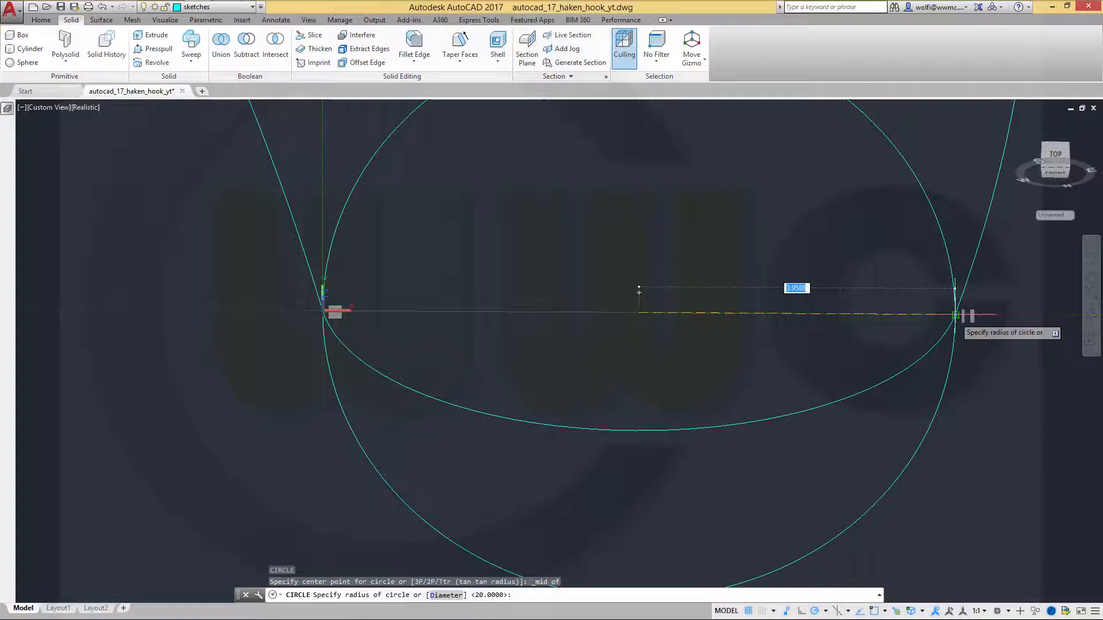
{"action": "left_click", "coordinate": [955, 314]}
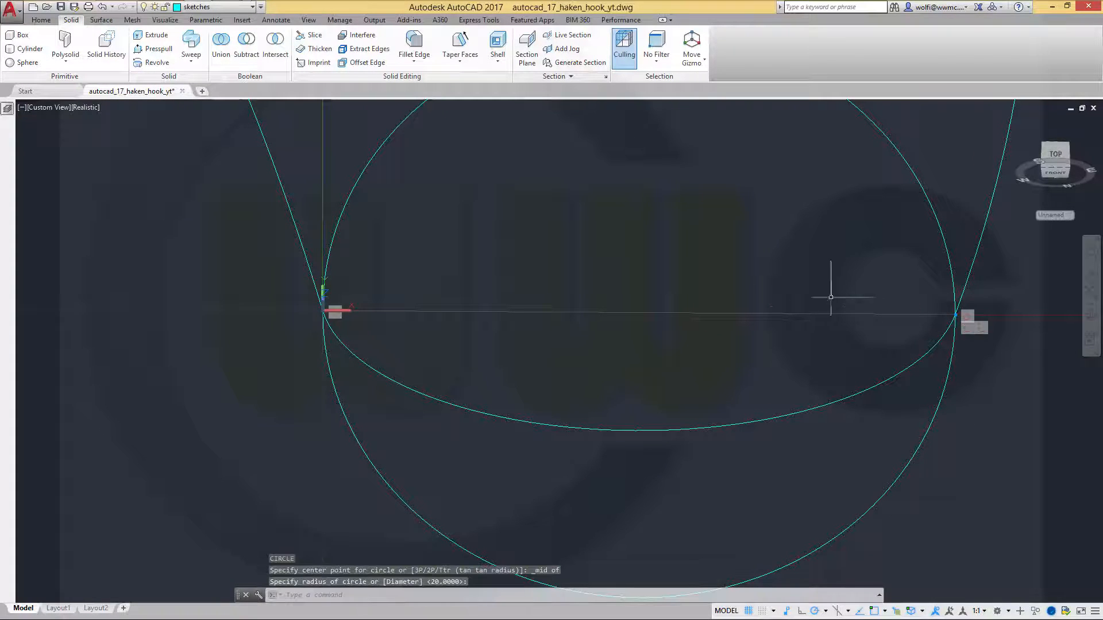
{"action": "key", "text": "Escape"}
Restore the World coordinate system (WCS).
{"action": "scroll", "coordinate": [765, 289], "scroll_direction": "down", "scroll_amount": 5}
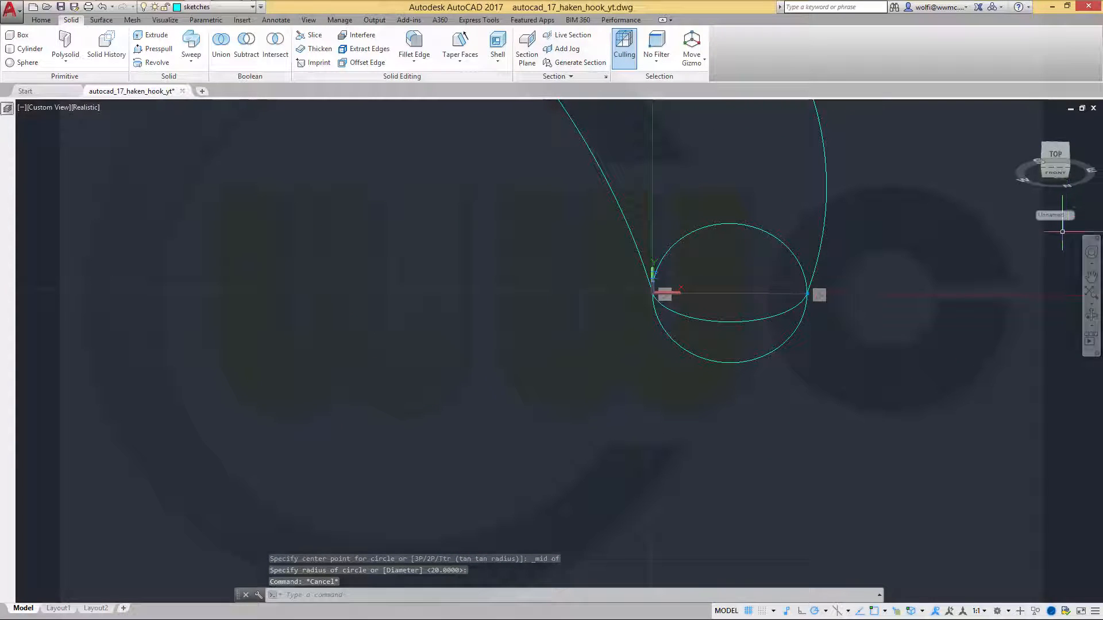
{"action": "key", "text": "Escape"}
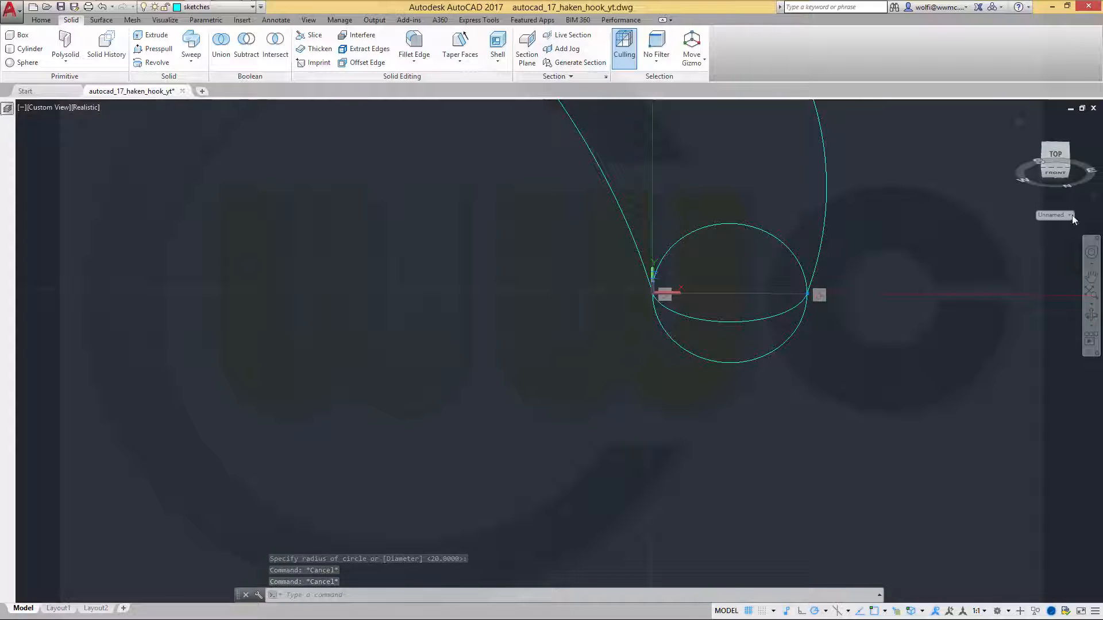
{"action": "left_click", "coordinate": [1068, 215]}
{"action": "left_click", "coordinate": [1049, 228]}
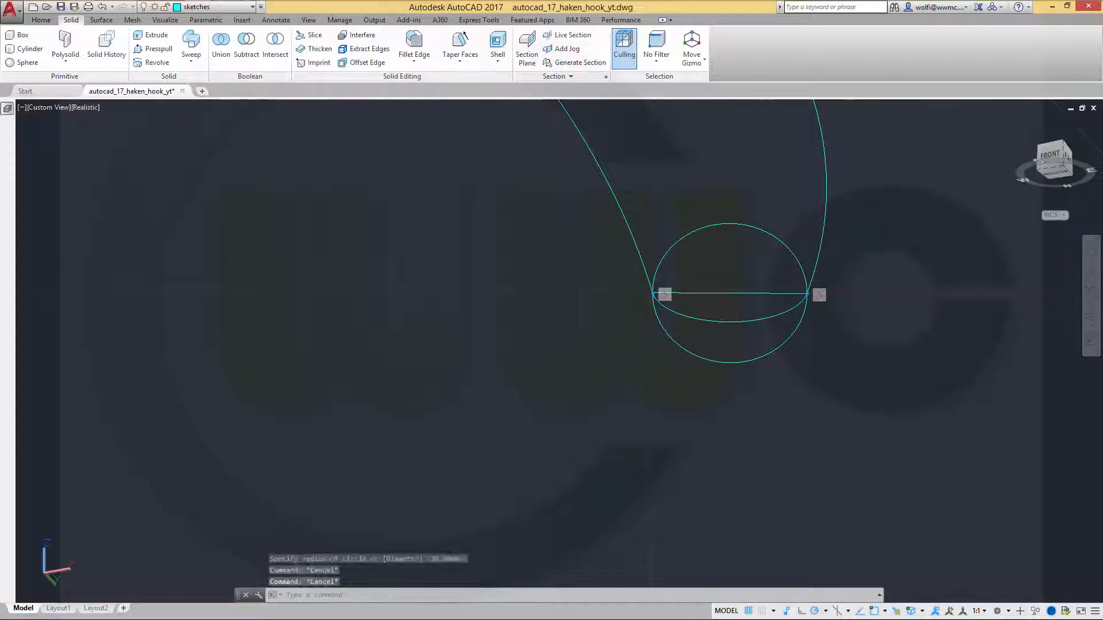
Start a surface loft and select the circle at the hook tip as the first cross section.
{"action": "middle_click_drag", "start_coordinate": [758, 374], "coordinate": [445, 264], "text": "shift"}
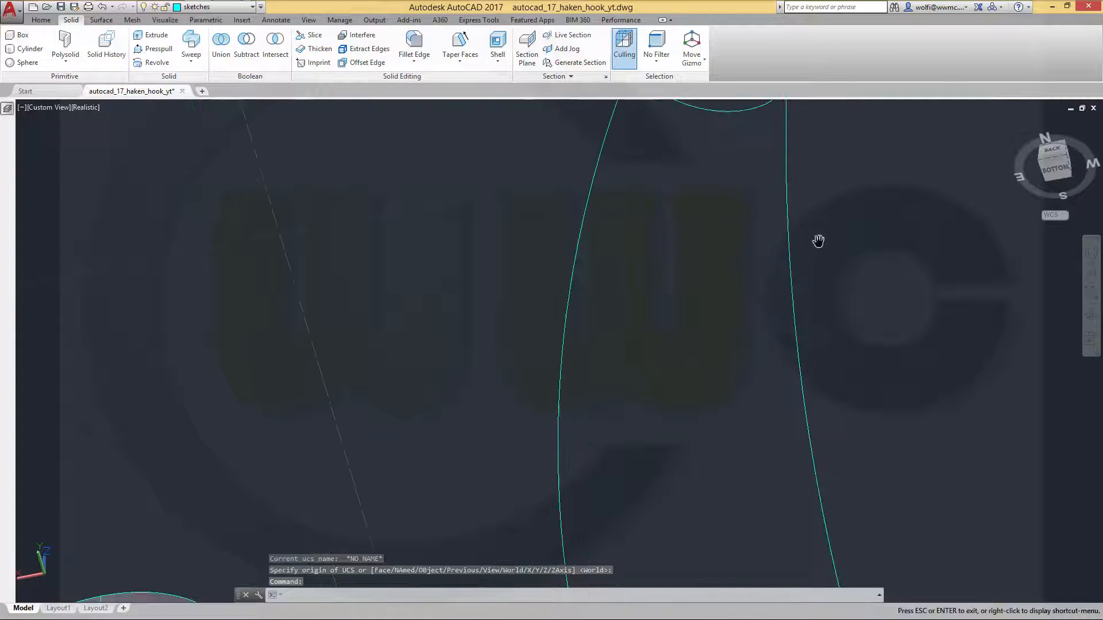
{"action": "scroll", "coordinate": [817, 239], "scroll_direction": "down", "scroll_amount": 4}
{"action": "middle_click_drag", "start_coordinate": [812, 444], "coordinate": [822, 387], "text": "shift"}
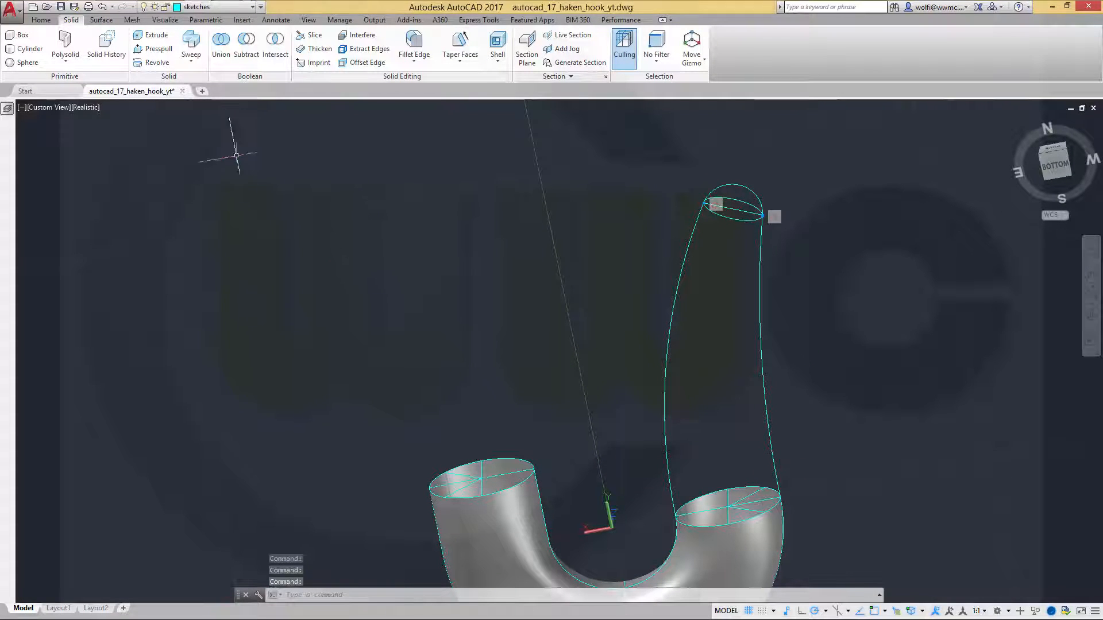
{"action": "left_click", "coordinate": [101, 20]}
{"action": "left_click", "coordinate": [20, 48]}
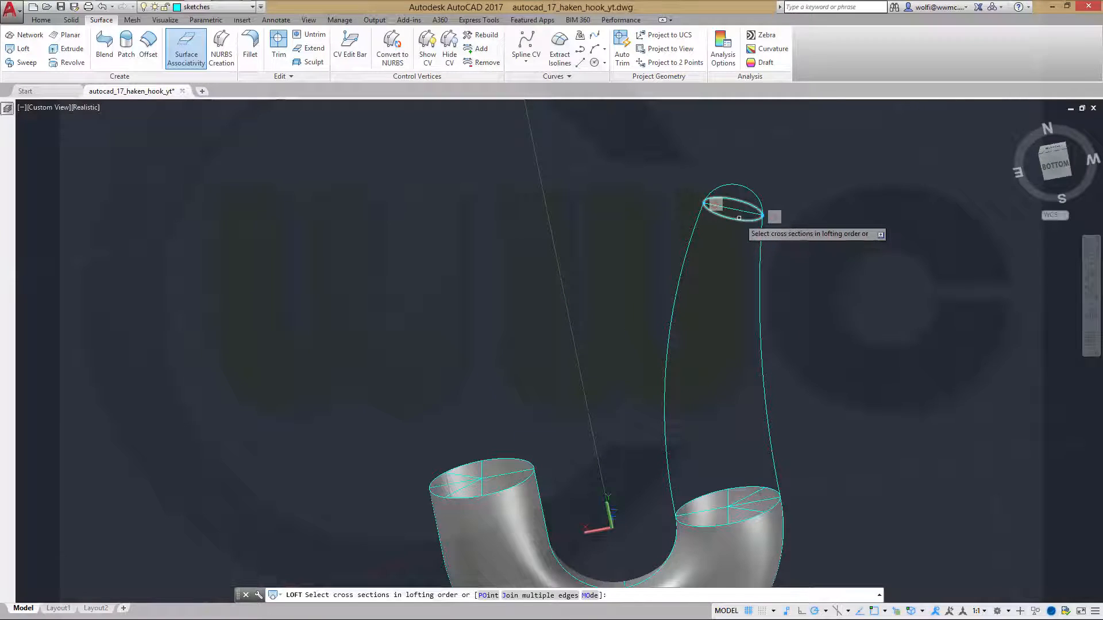
{"action": "left_click", "coordinate": [775, 216]}
Join the four rim edges of the curved body's open end beneath the tip into the second loft cross section.
{"action": "right_click", "coordinate": [844, 349]}
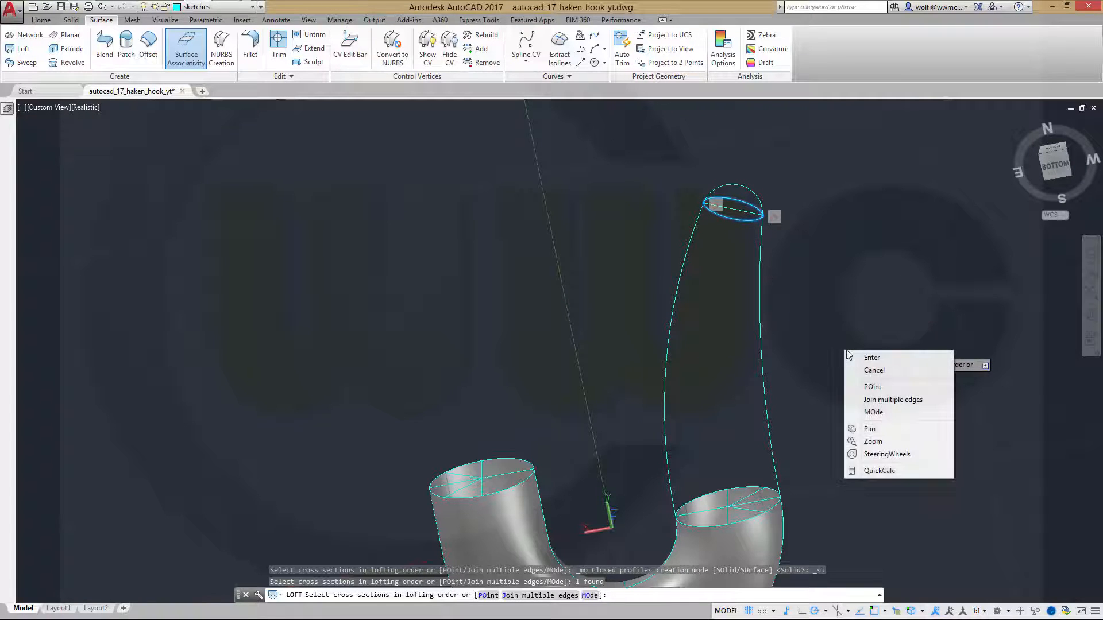
{"action": "left_click", "coordinate": [877, 400]}
{"action": "scroll", "coordinate": [732, 554], "scroll_direction": "up", "scroll_amount": 3}
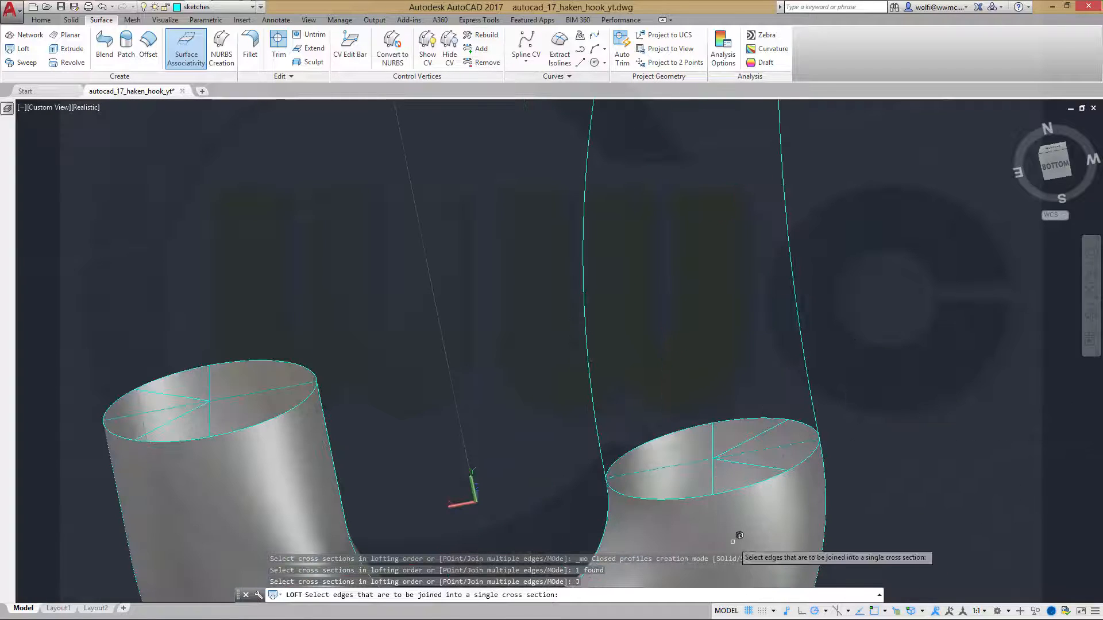
{"action": "left_click", "coordinate": [686, 497]}
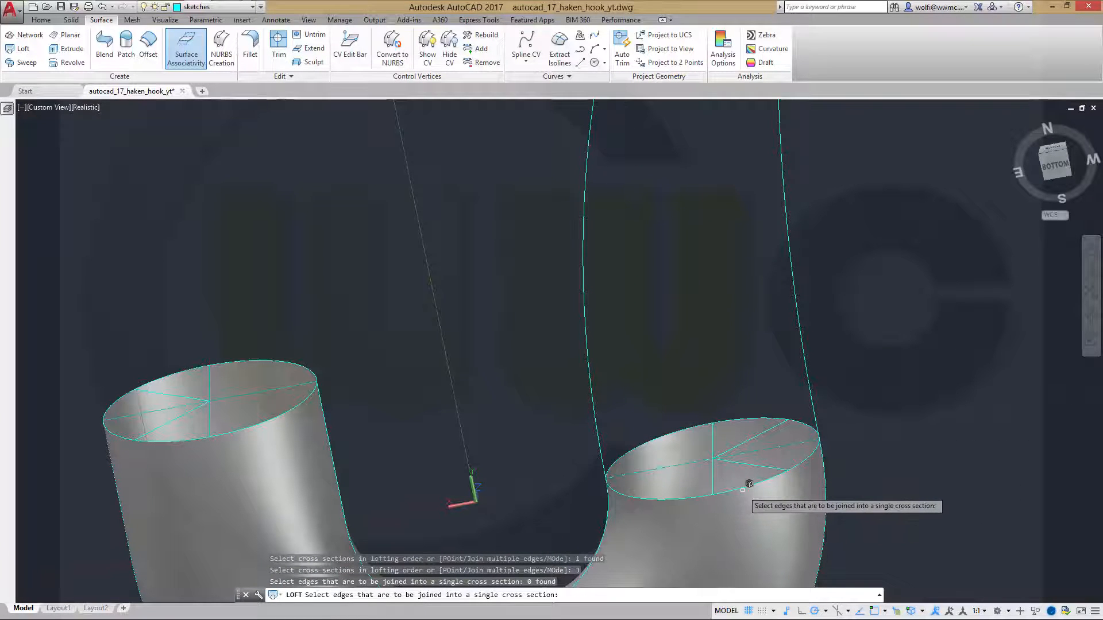
{"action": "left_click", "coordinate": [744, 486]}
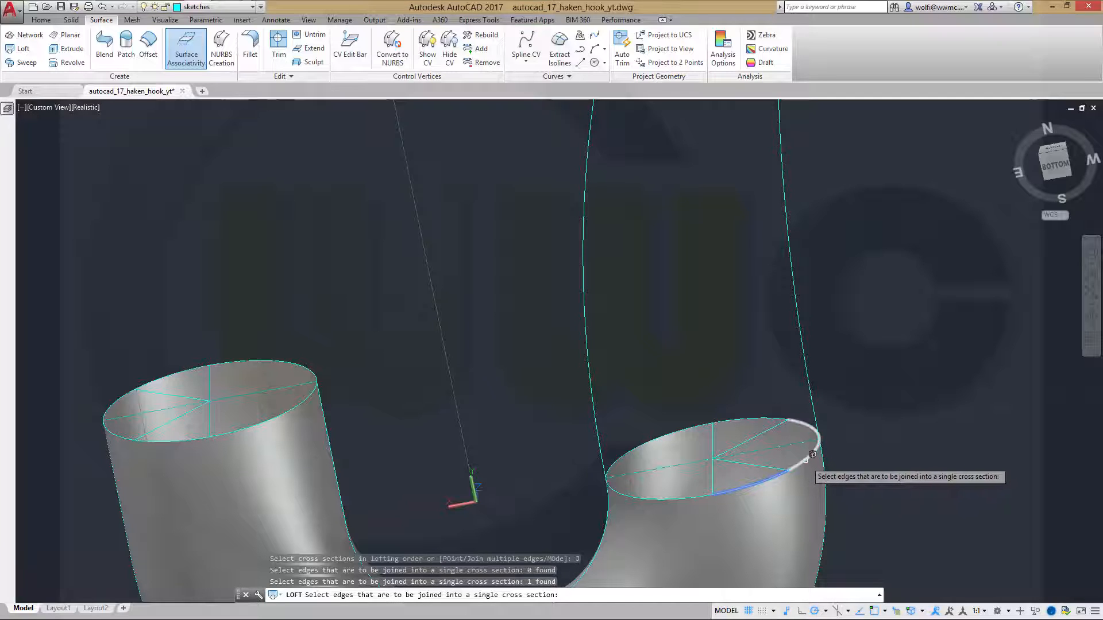
{"action": "left_click", "coordinate": [814, 444]}
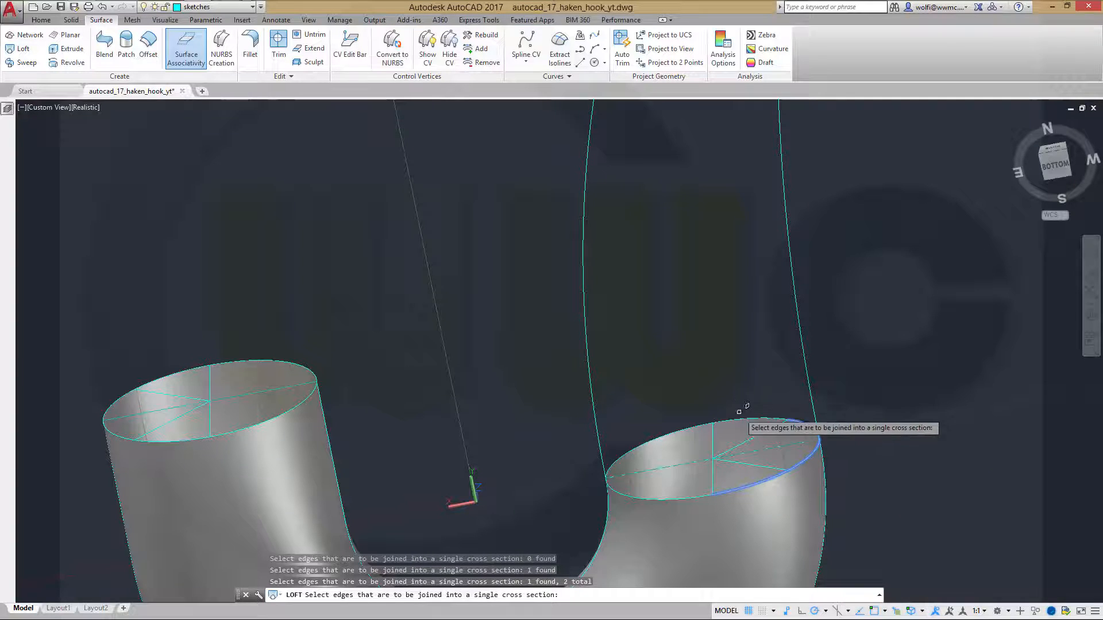
{"action": "left_click", "coordinate": [734, 420]}
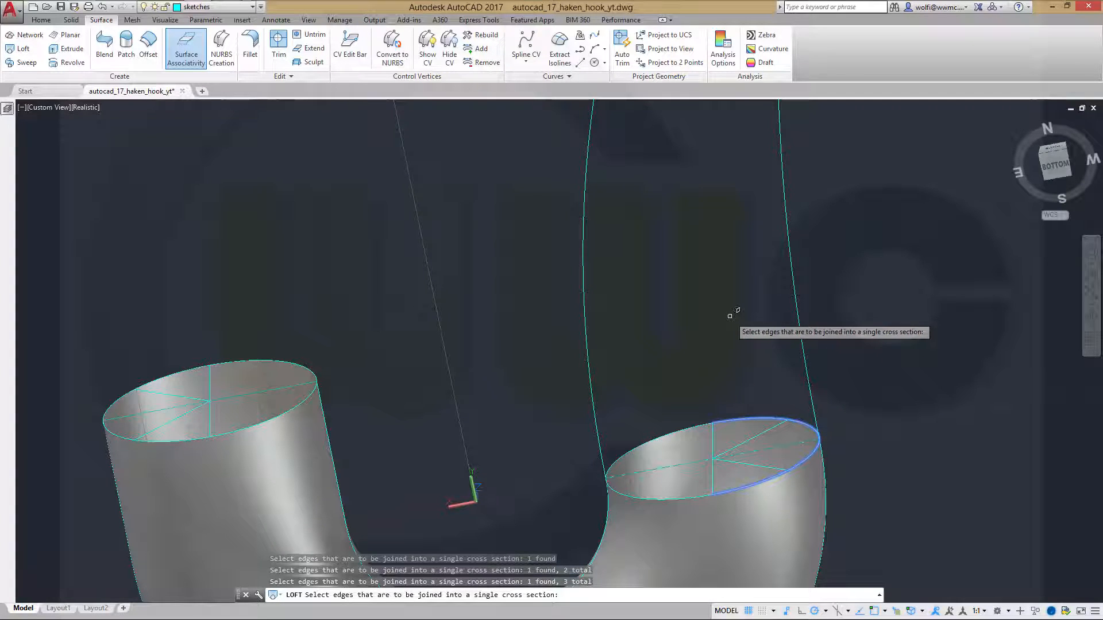
{"action": "left_click", "coordinate": [677, 431]}
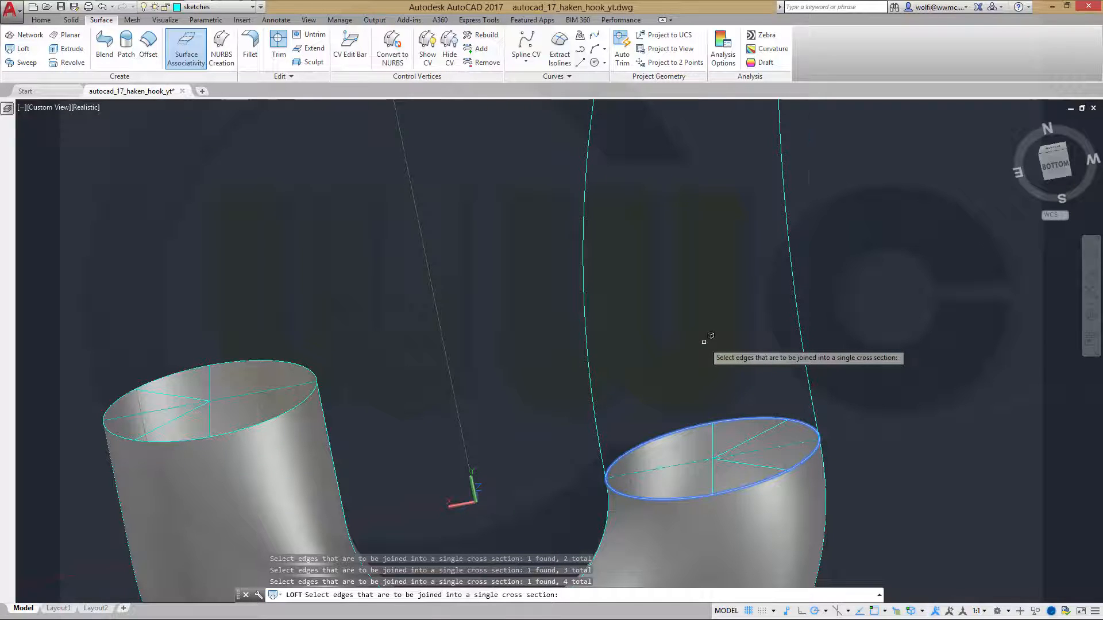
{"action": "key", "text": "Return"}
{"action": "scroll", "coordinate": [804, 365], "scroll_direction": "down", "scroll_amount": 4}
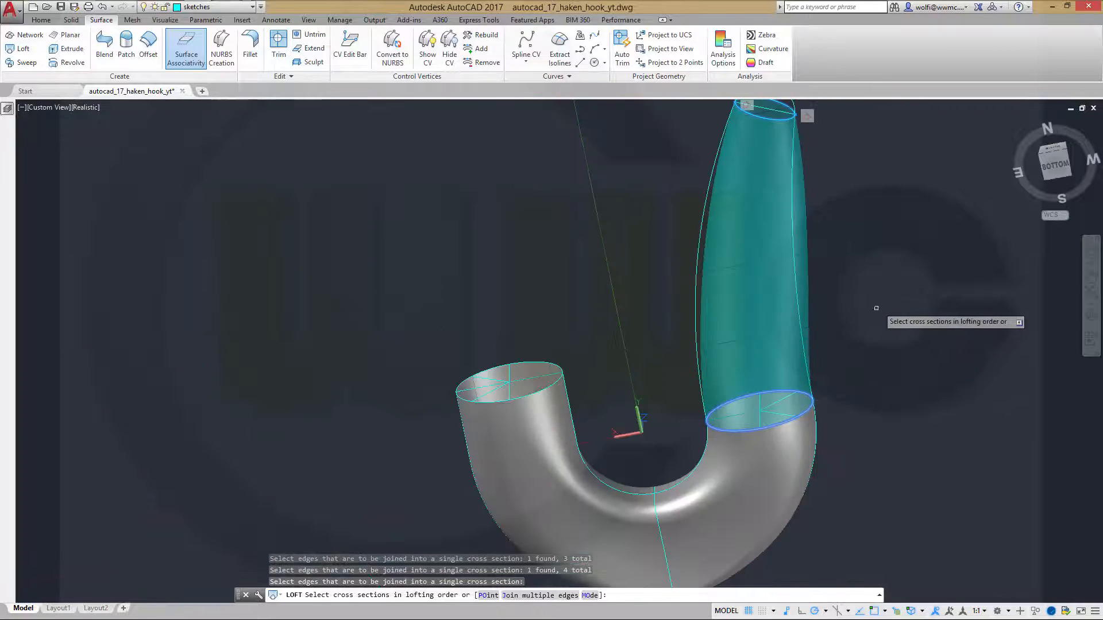
{"action": "scroll", "coordinate": [875, 259], "scroll_direction": "down", "scroll_amount": 2}
Finish the cross-section selection and complete the tip loft with the two side curves as guides.
{"action": "right_click", "coordinate": [873, 256]}
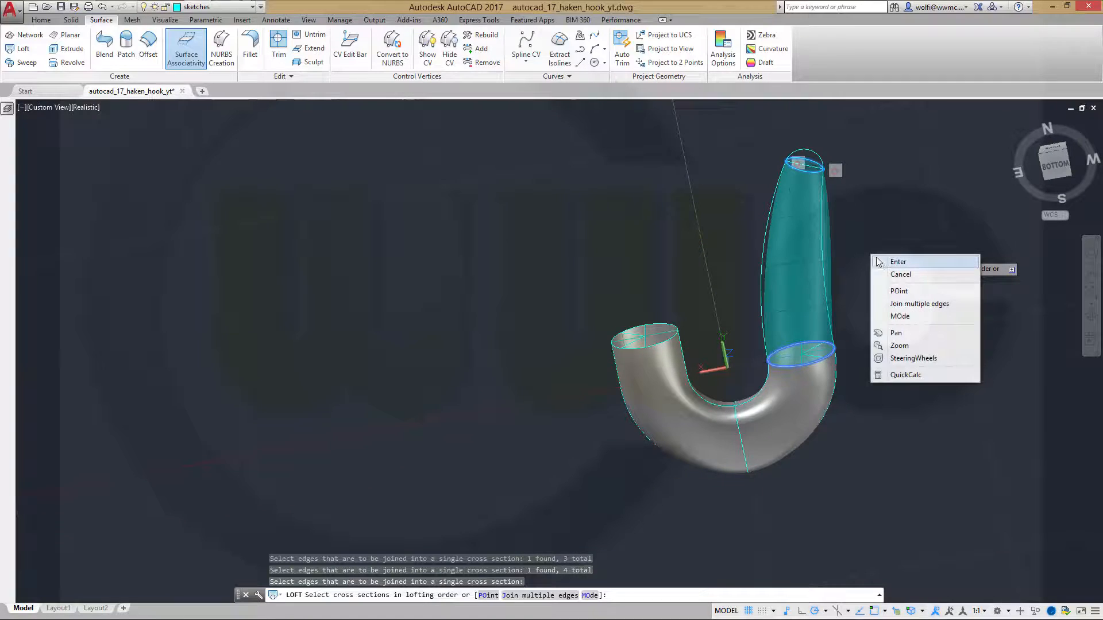
{"action": "left_click", "coordinate": [895, 262]}
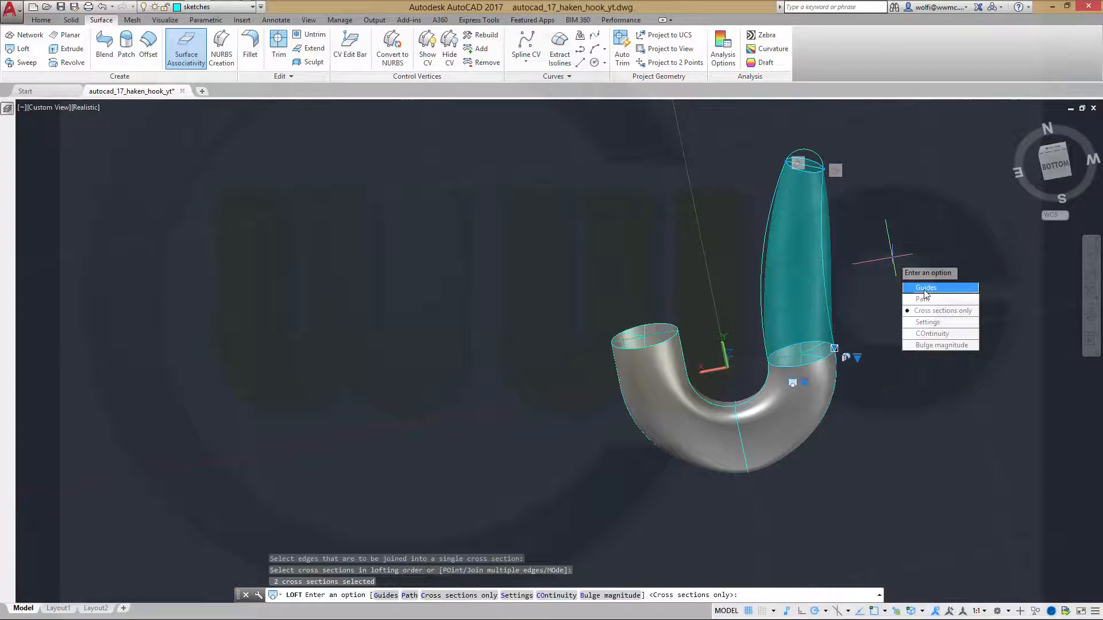
{"action": "left_click", "coordinate": [925, 288]}
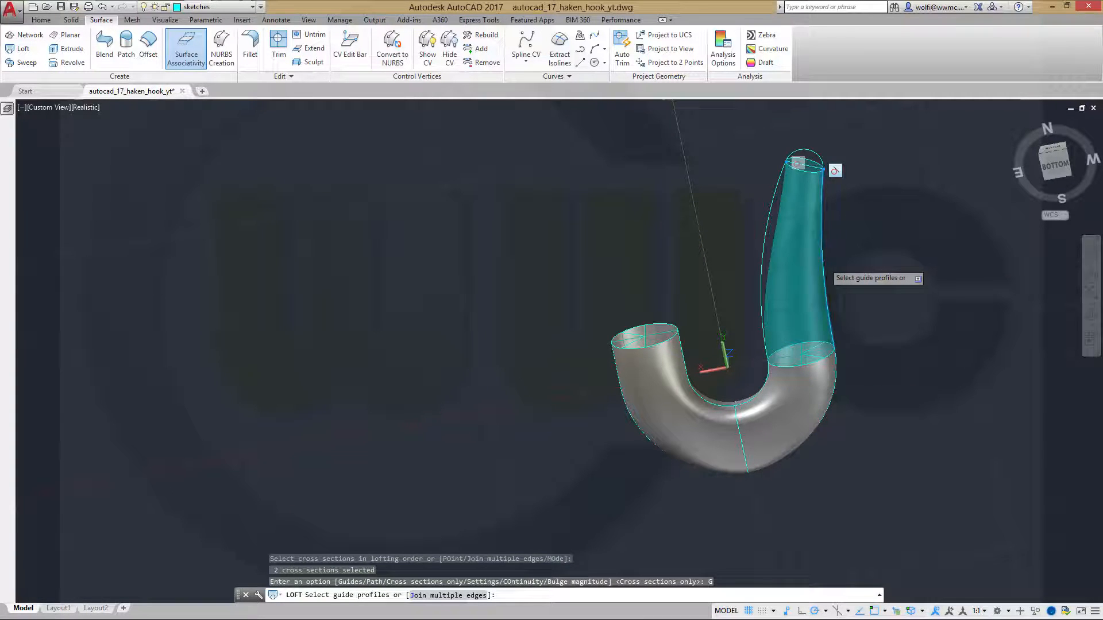
{"action": "left_click", "coordinate": [819, 263]}
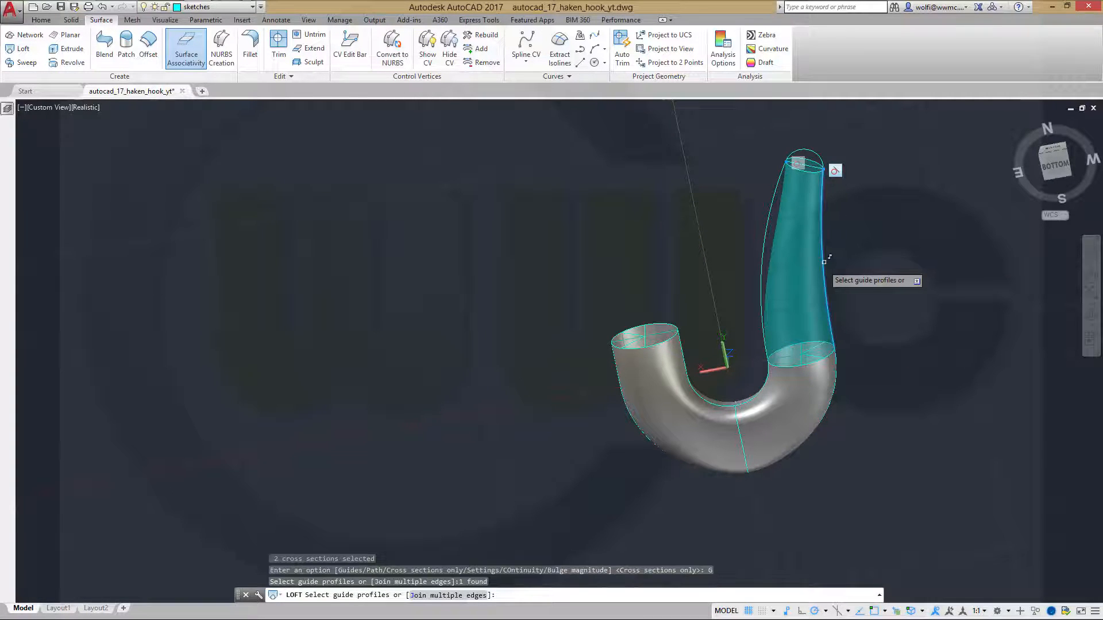
{"action": "left_click", "coordinate": [764, 265]}
{"action": "scroll", "coordinate": [864, 248], "scroll_direction": "up", "scroll_amount": 4}
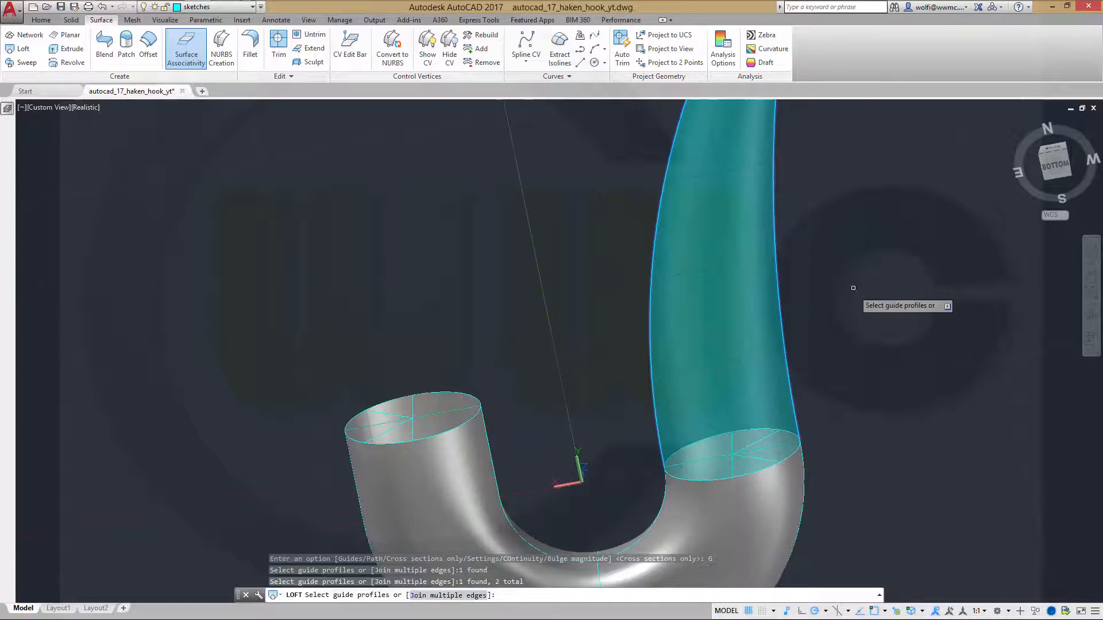
{"action": "right_click", "coordinate": [849, 310]}
{"action": "left_click", "coordinate": [862, 315]}
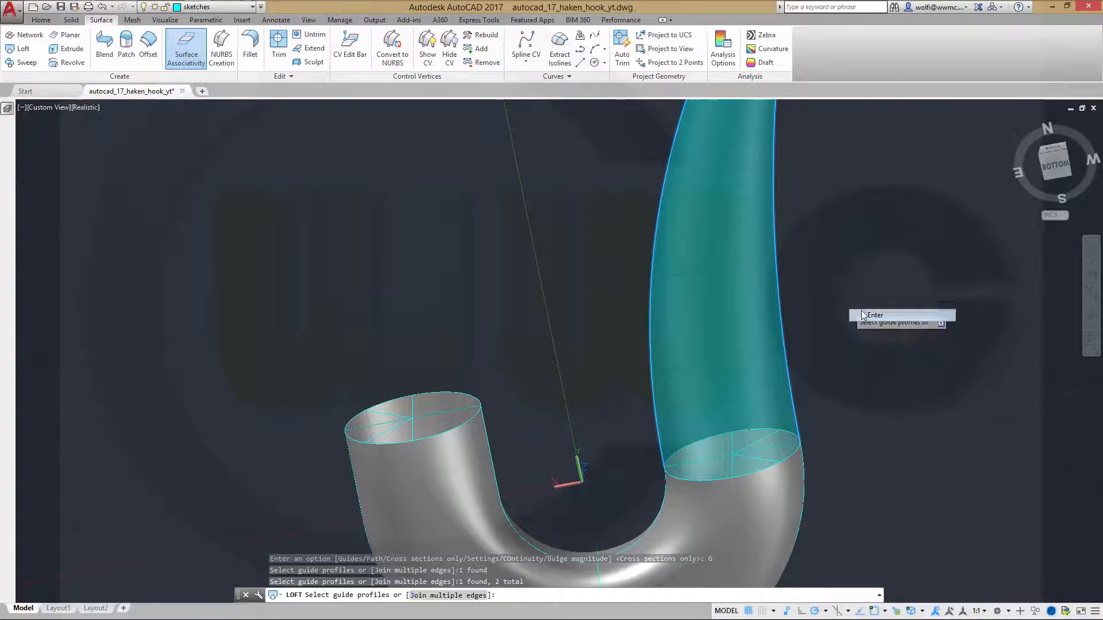
{"action": "left_click", "coordinate": [796, 388]}
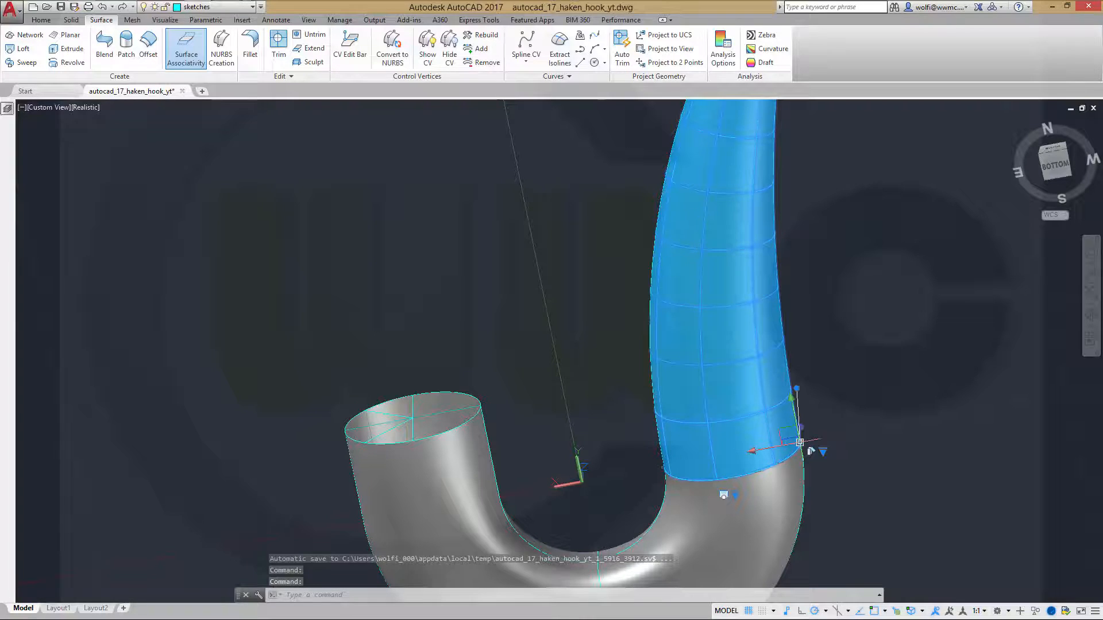
{"action": "key", "text": "Escape"}
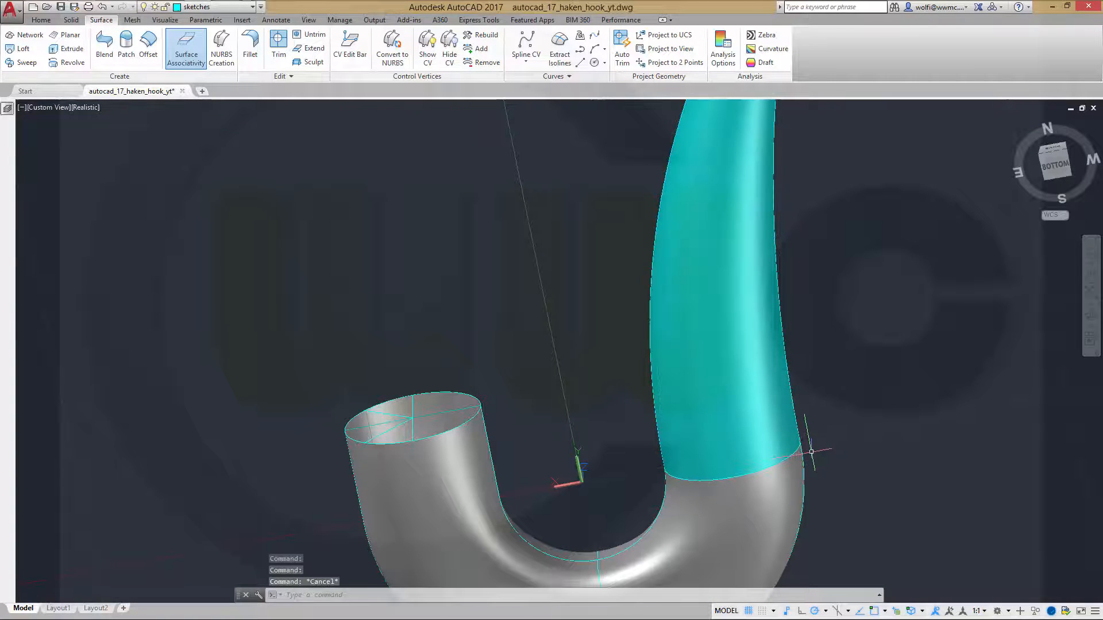
{"action": "left_click", "coordinate": [810, 452]}
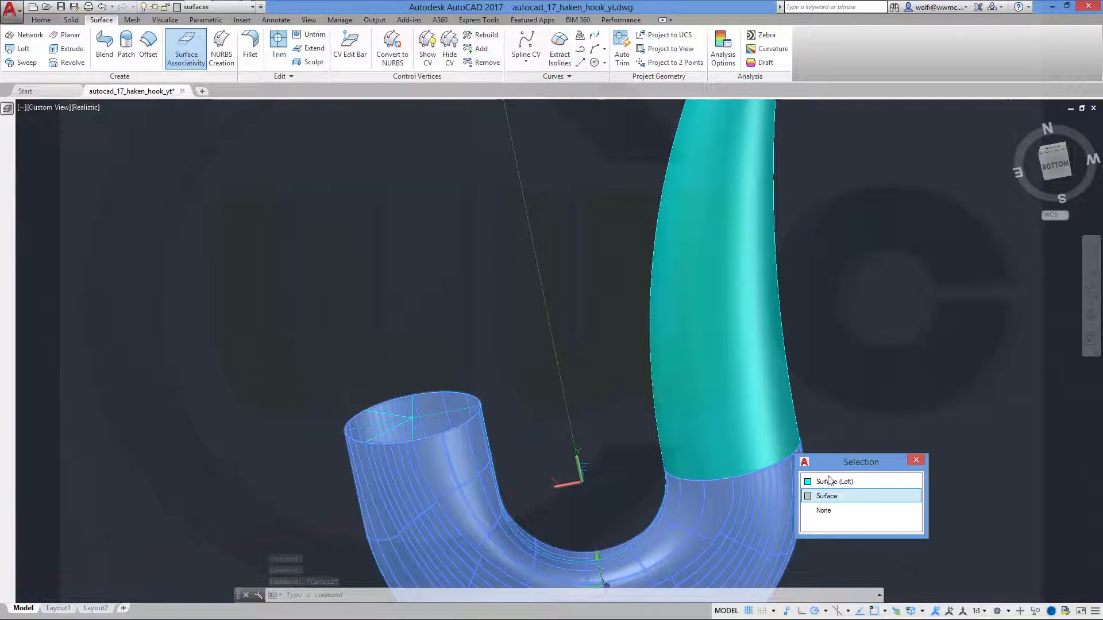
{"action": "left_click", "coordinate": [831, 419]}
{"action": "scroll", "coordinate": [816, 441], "scroll_direction": "up", "scroll_amount": 2}
{"action": "key", "text": "Escape"}
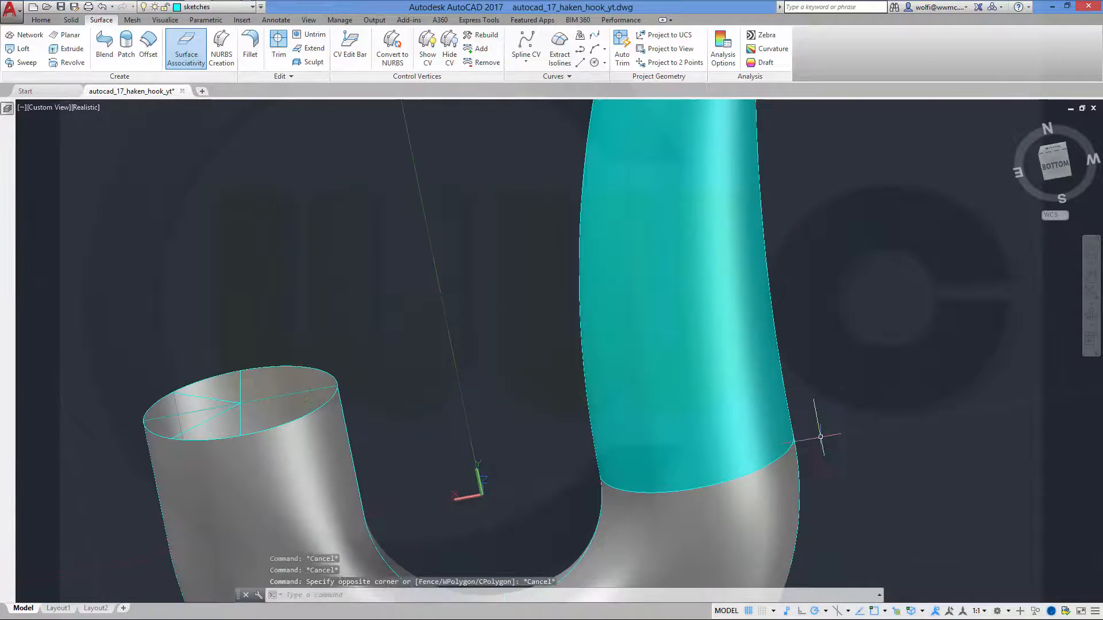
{"action": "left_click", "coordinate": [779, 430]}
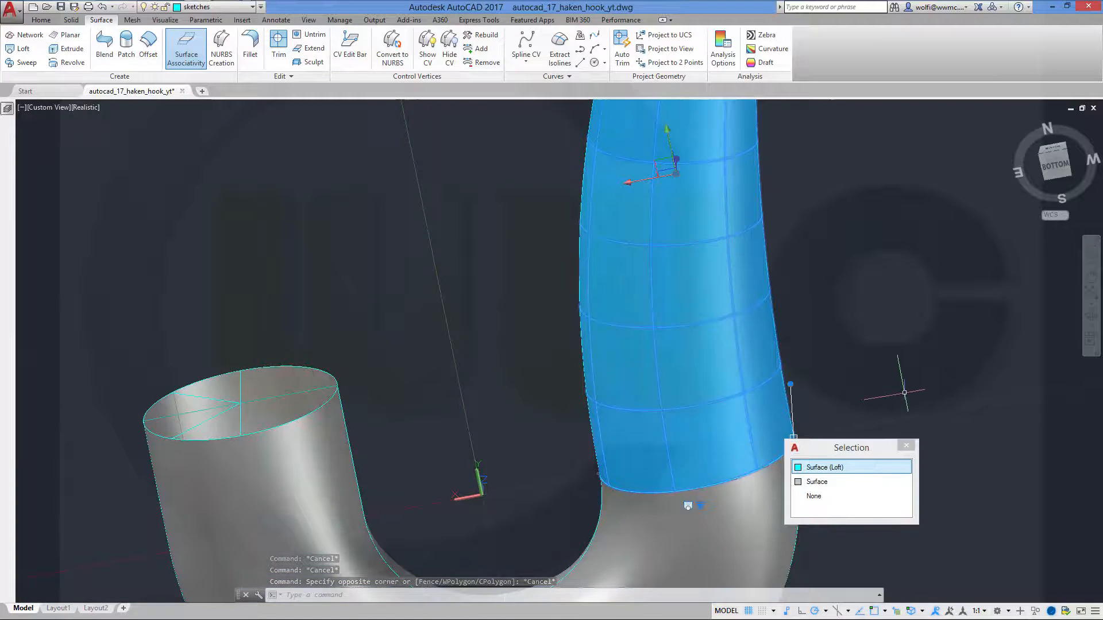
{"action": "left_click_drag", "start_coordinate": [882, 454], "coordinate": [1009, 371]}
{"action": "key", "text": "Escape"}
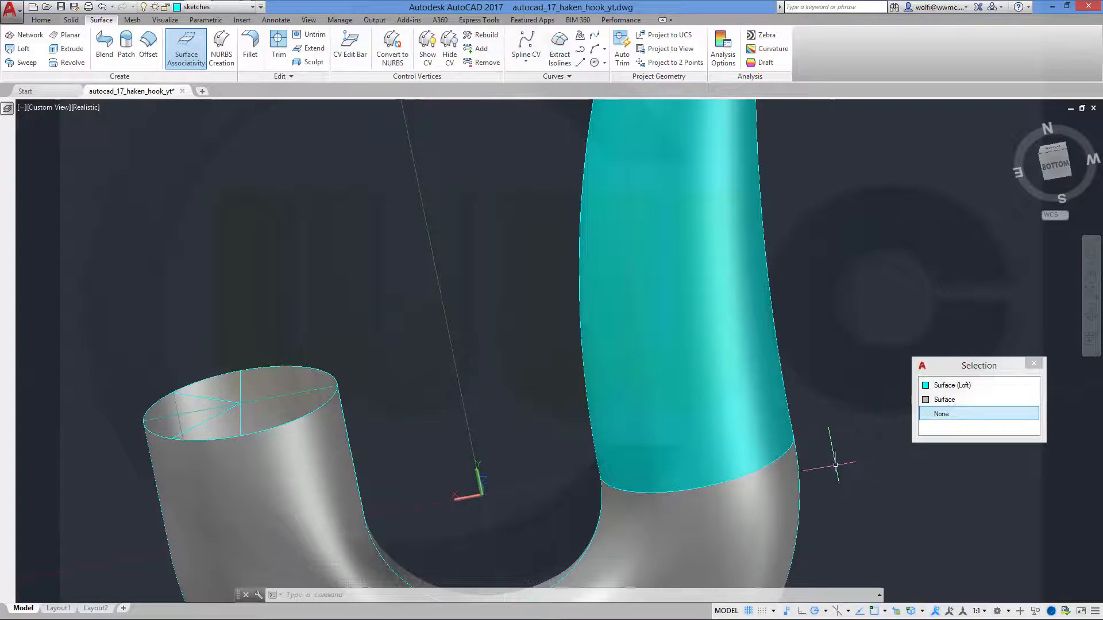
Select the lofted tip surface and set its continuity at the curved body's edge to Tangent (G1).
{"action": "left_click", "coordinate": [783, 441]}
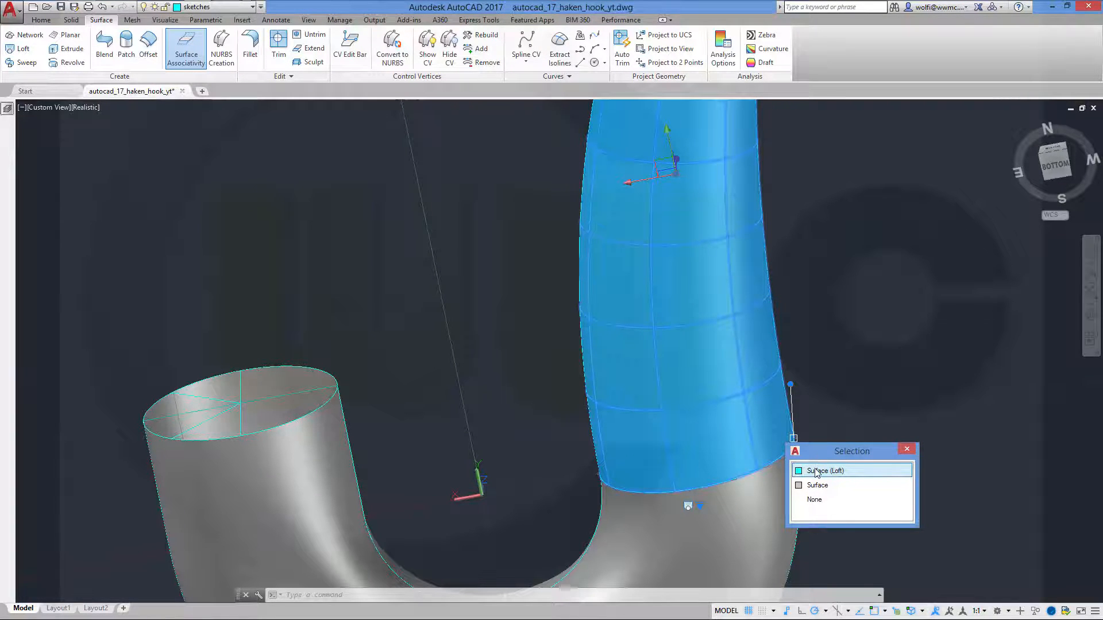
{"action": "left_click", "coordinate": [818, 473]}
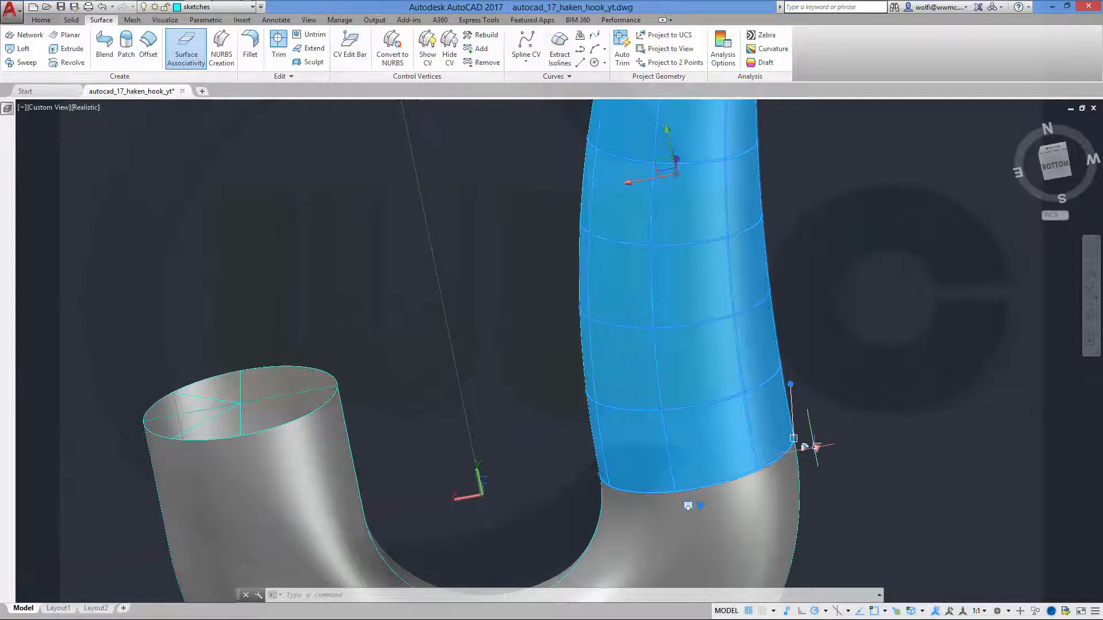
{"action": "left_click", "coordinate": [816, 447]}
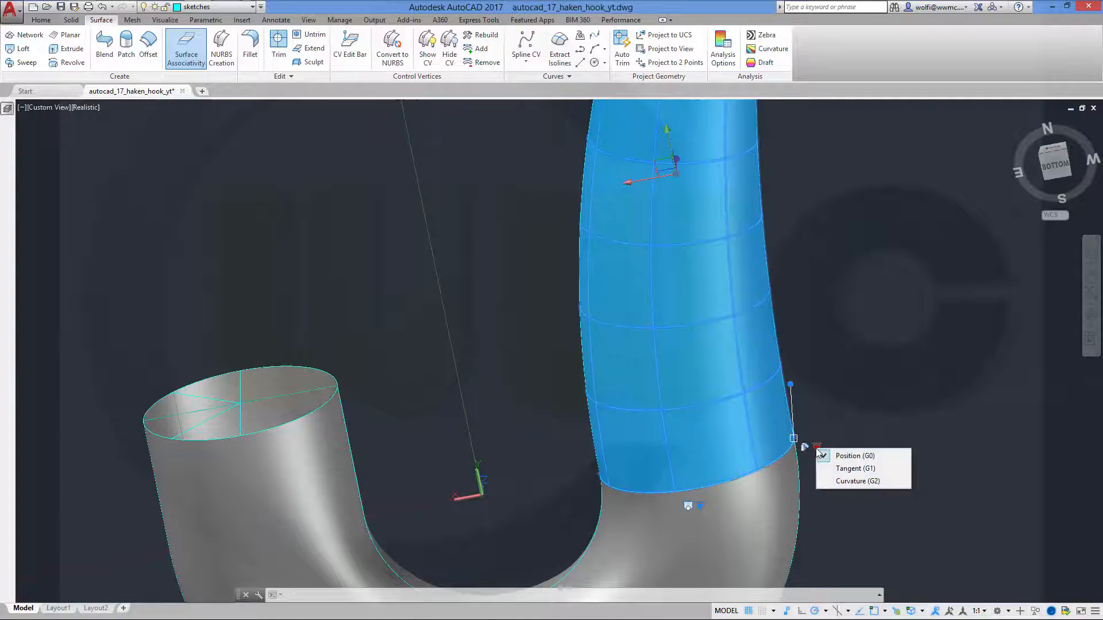
{"action": "left_click", "coordinate": [846, 470]}
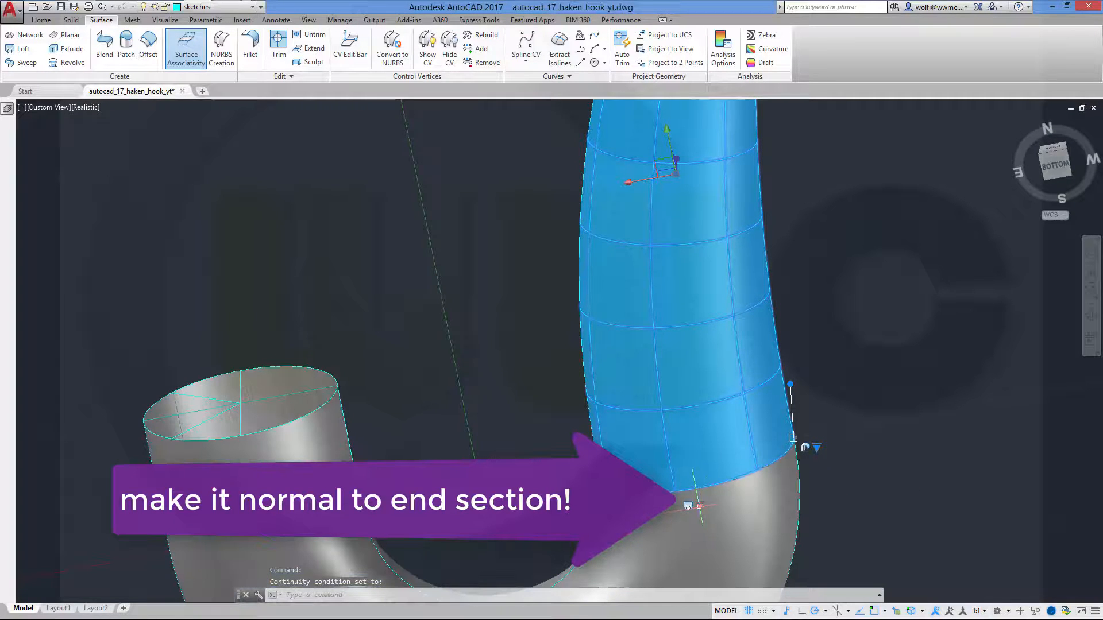
{"action": "left_click", "coordinate": [700, 503]}
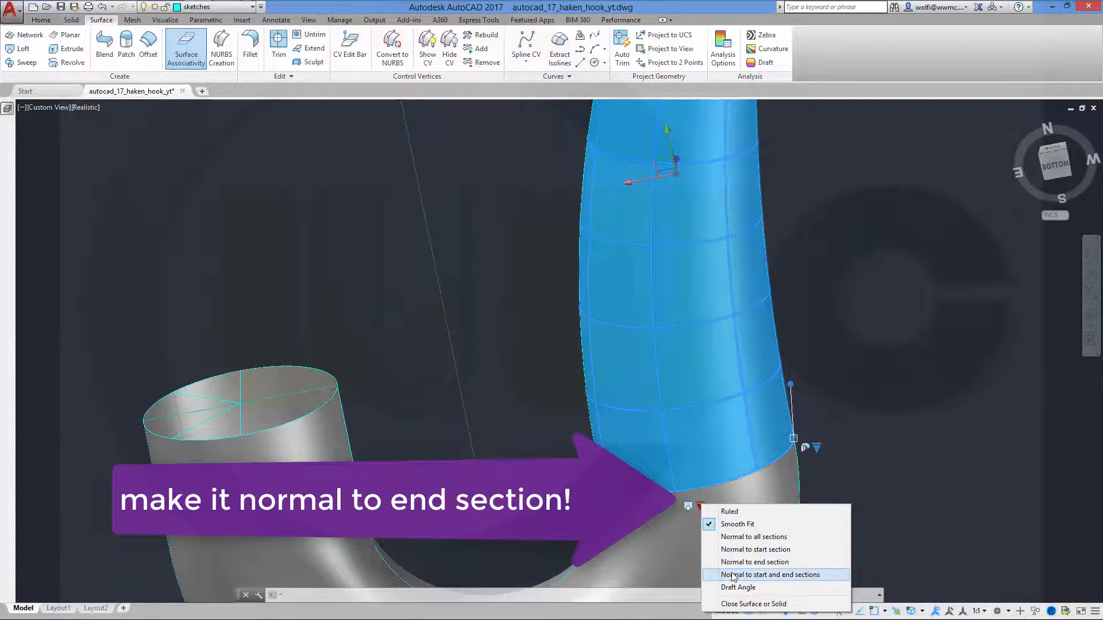
{"action": "left_click", "coordinate": [925, 409]}
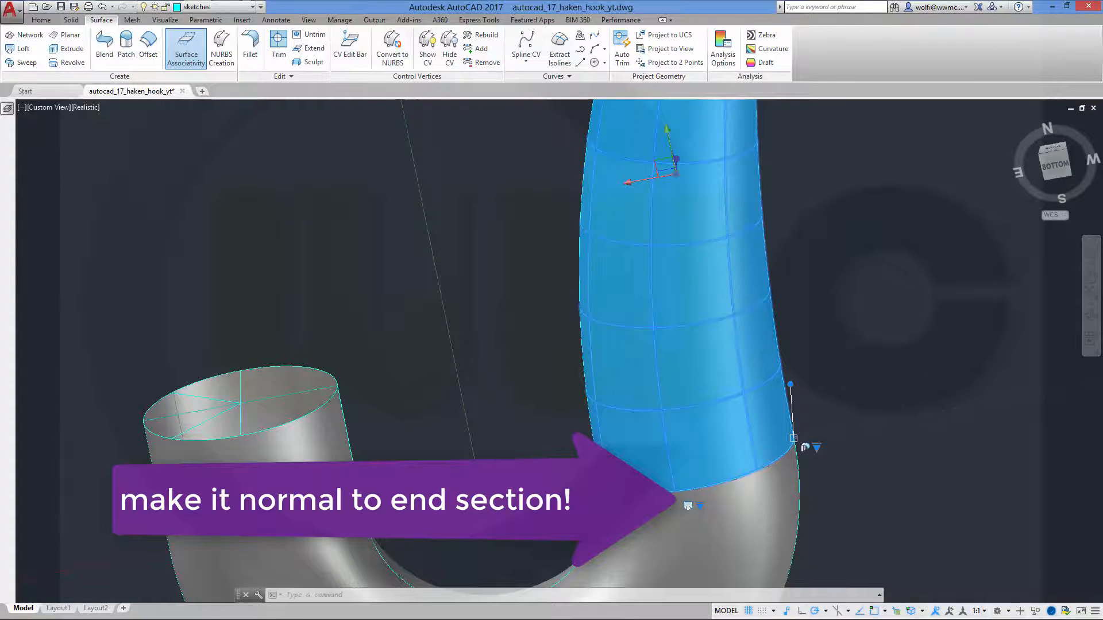
Move the lofted tip surface to the surfaces layer and deselect it.
{"action": "scroll", "coordinate": [853, 358], "scroll_direction": "up", "scroll_amount": 4}
{"action": "scroll", "coordinate": [852, 353], "scroll_direction": "down", "scroll_amount": 6}
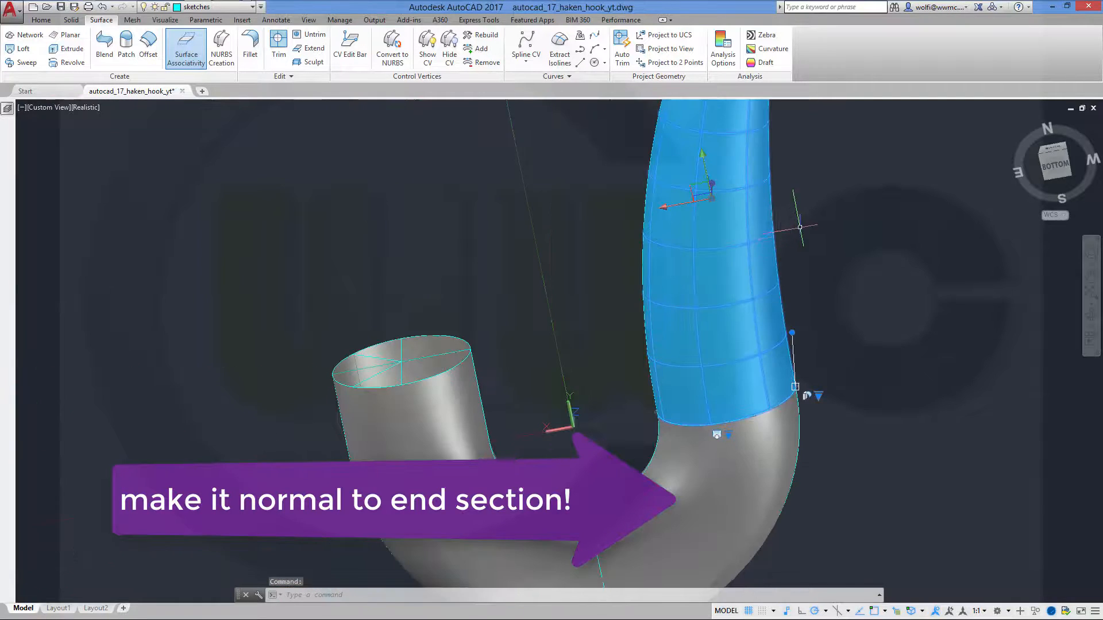
{"action": "middle_click_drag", "start_coordinate": [822, 214], "coordinate": [733, 382]}
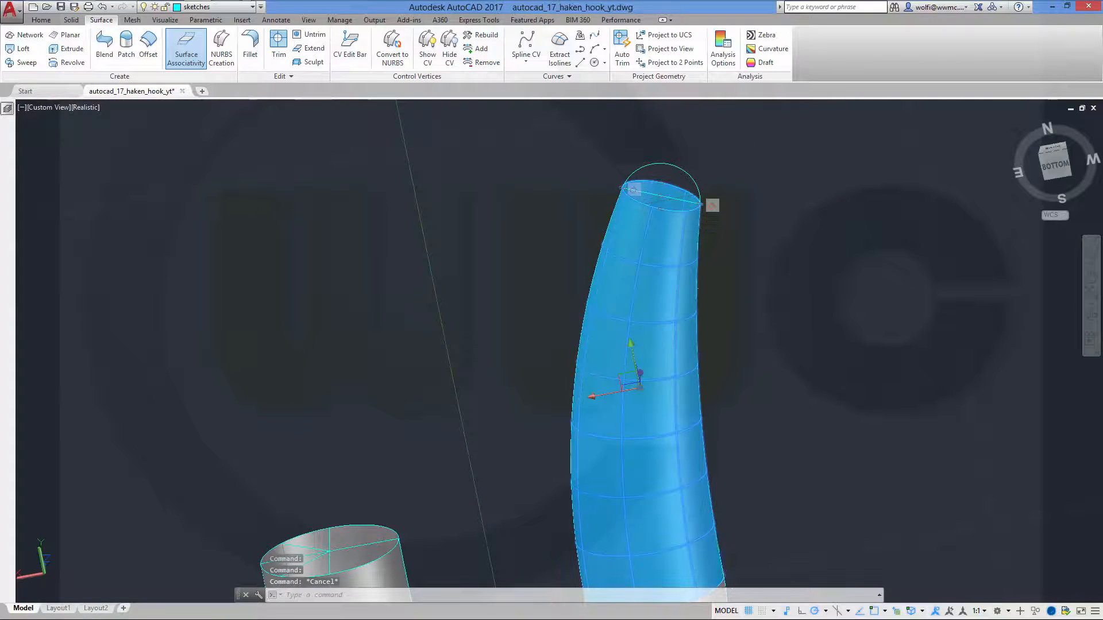
{"action": "left_click", "coordinate": [252, 10]}
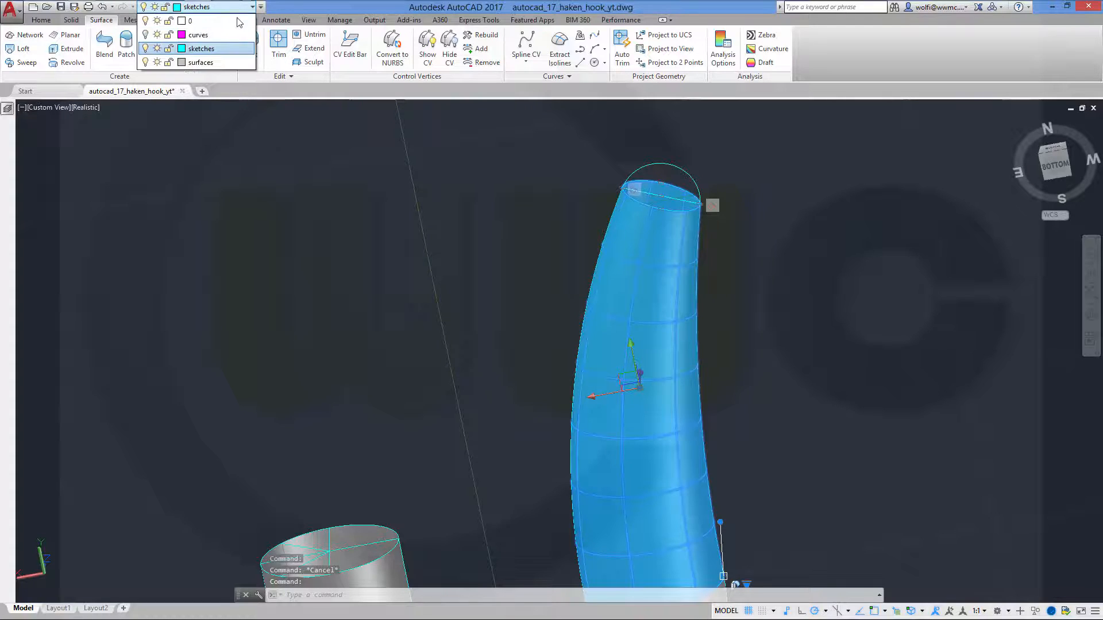
{"action": "left_click", "coordinate": [200, 63]}
{"action": "key", "text": "Escape"}
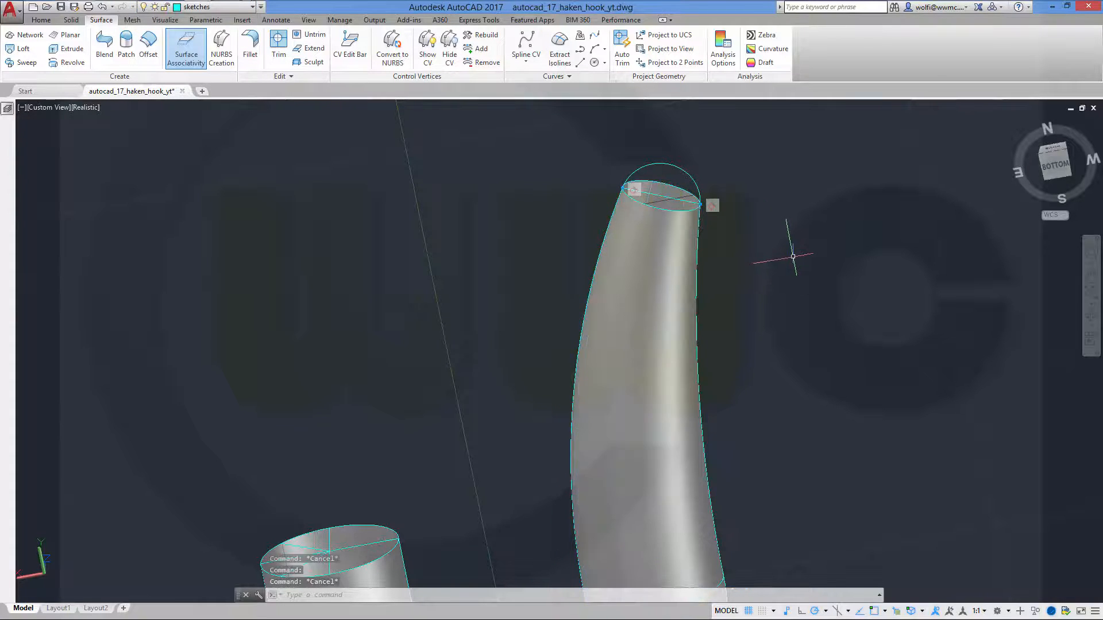
Hide all geometric constraint markers in the drawing.
{"action": "middle_click_drag", "start_coordinate": [781, 285], "coordinate": [739, 391]}
{"action": "scroll", "coordinate": [714, 375], "scroll_direction": "up", "scroll_amount": 2}
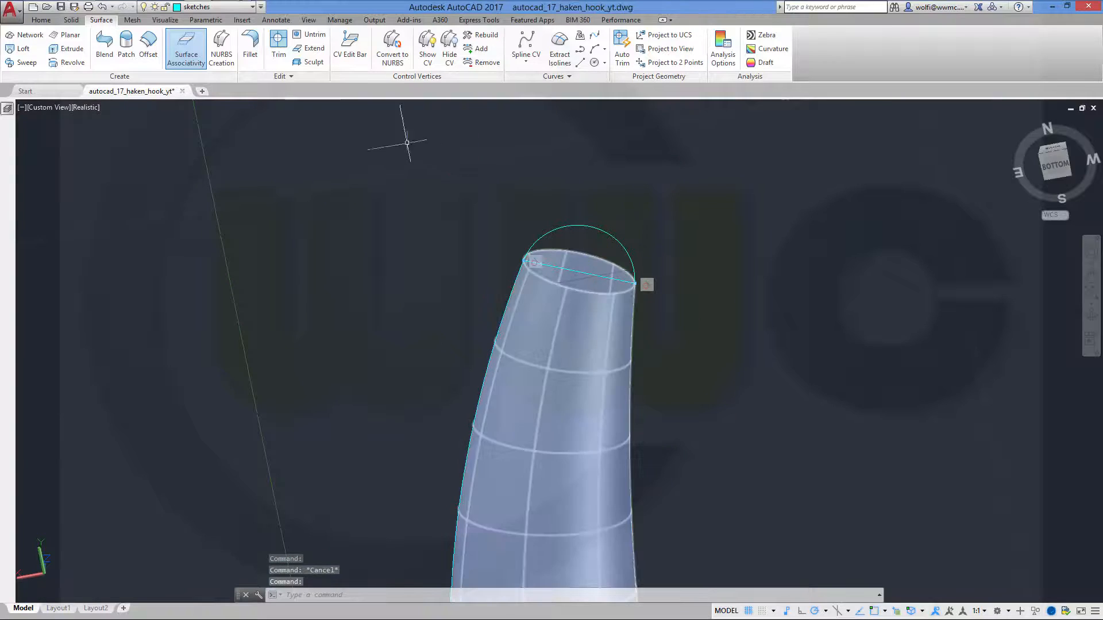
{"action": "left_click", "coordinate": [213, 23]}
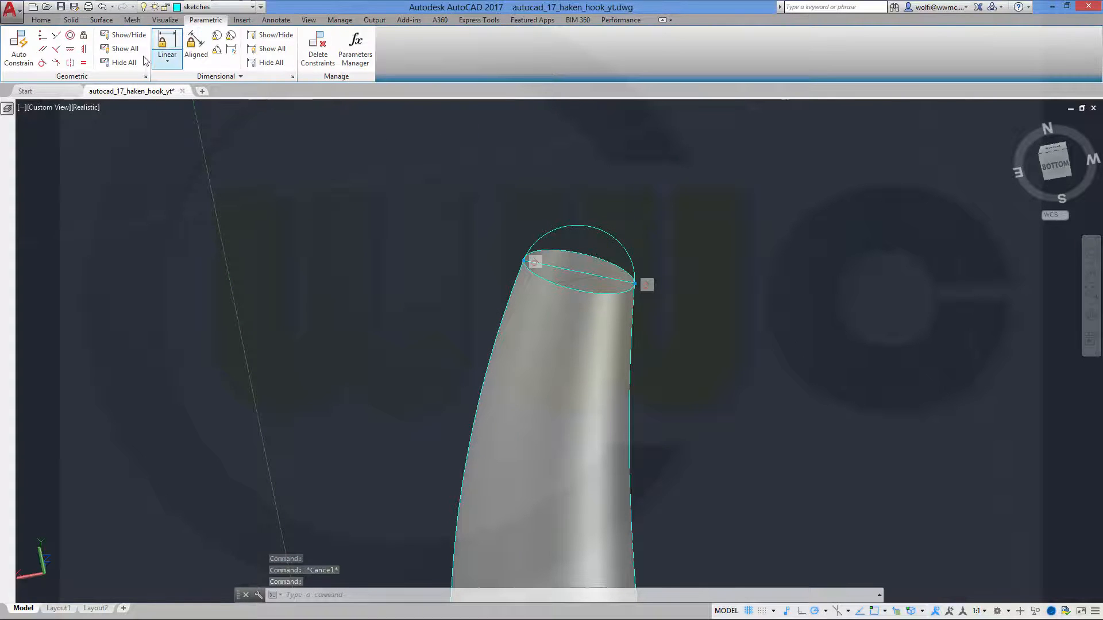
{"action": "left_click", "coordinate": [122, 63]}
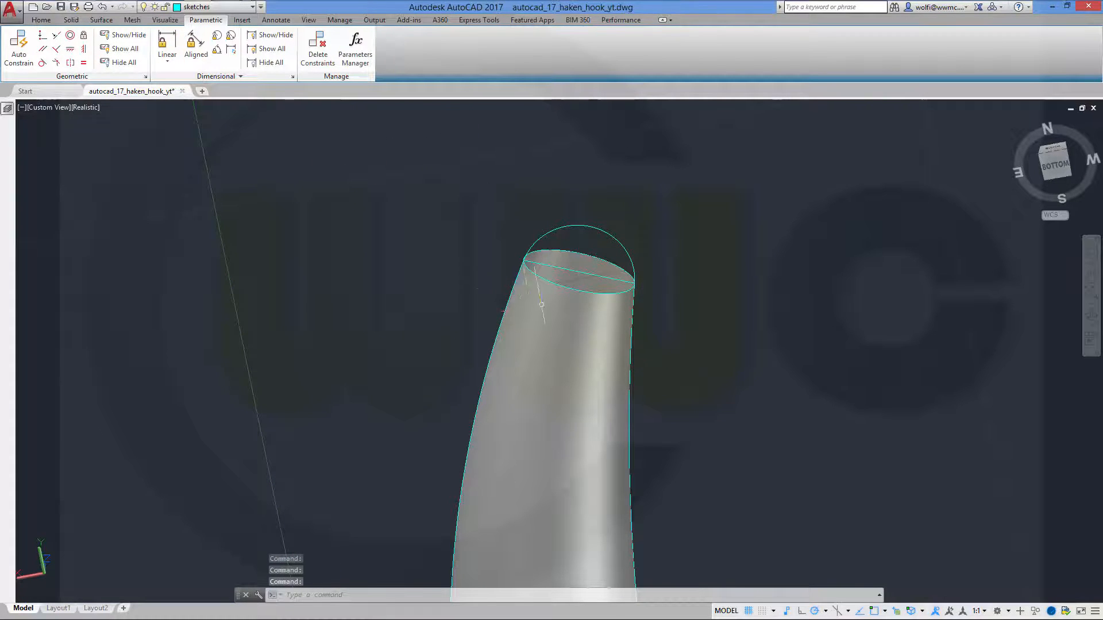
Start a surface patch on the tapered tip's open end edge, using the arc above it as the guide curve.
{"action": "left_click", "coordinate": [99, 21]}
{"action": "left_click", "coordinate": [127, 46]}
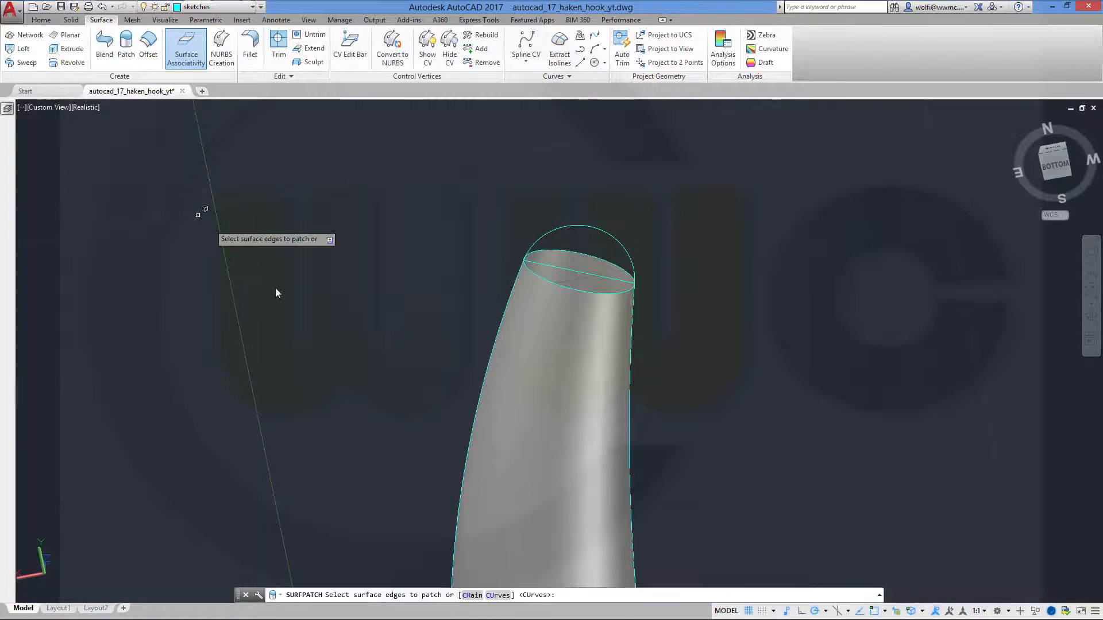
{"action": "left_click", "coordinate": [607, 285]}
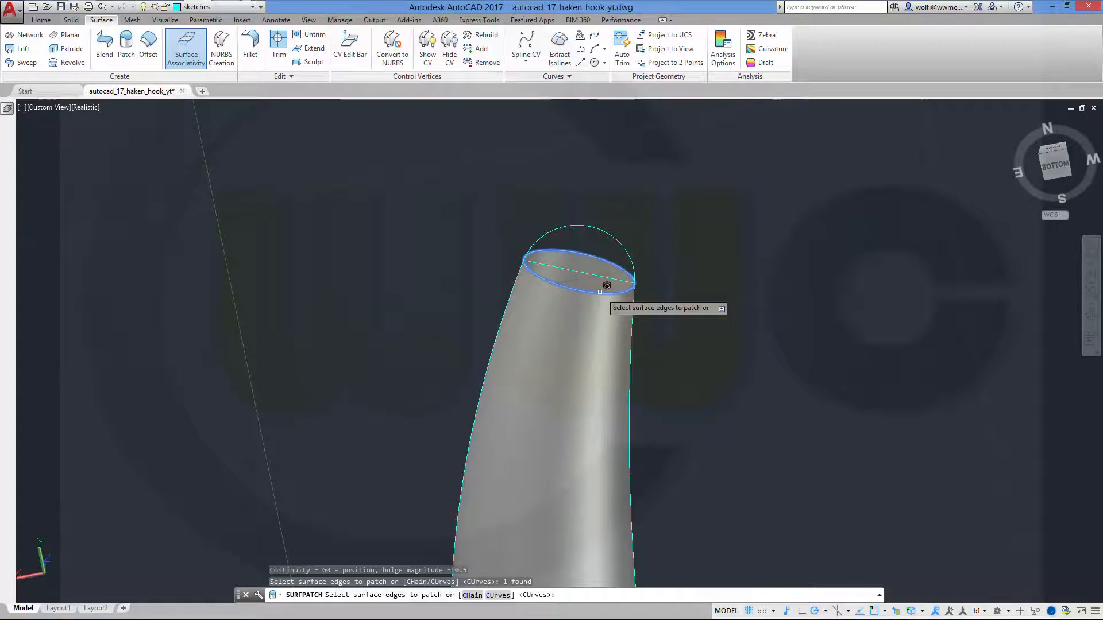
{"action": "right_click", "coordinate": [782, 354]}
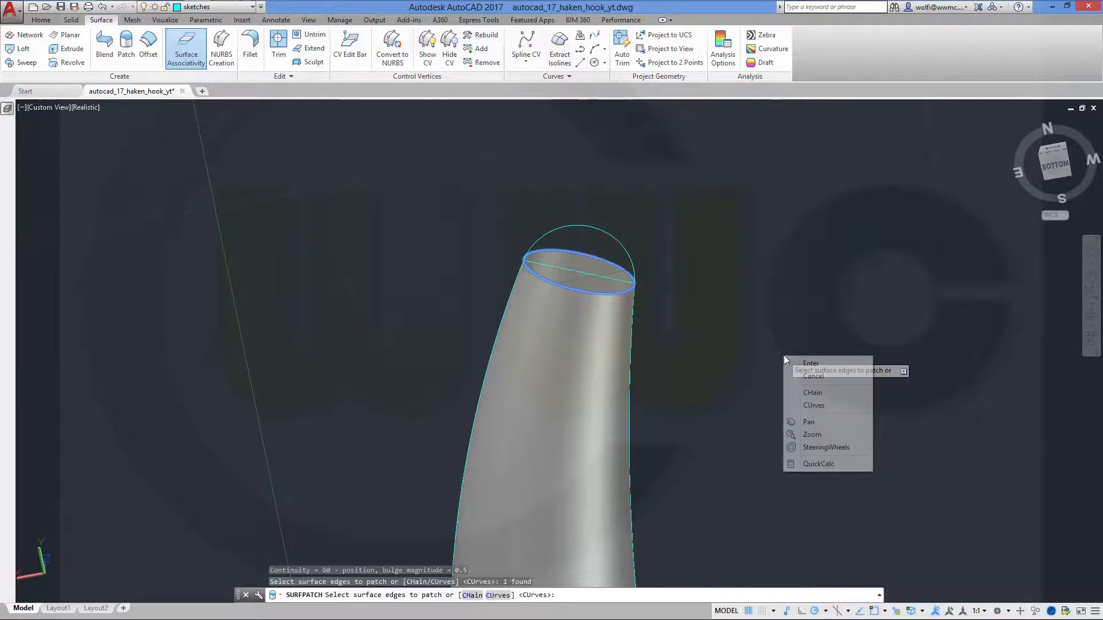
{"action": "left_click", "coordinate": [814, 363]}
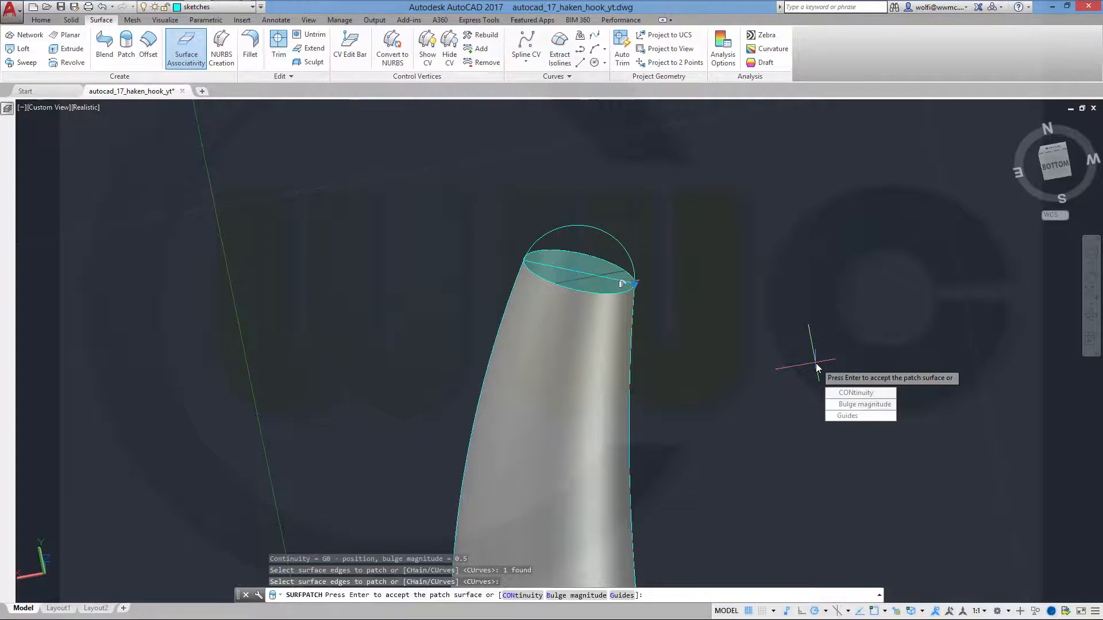
{"action": "key", "text": "Return"}
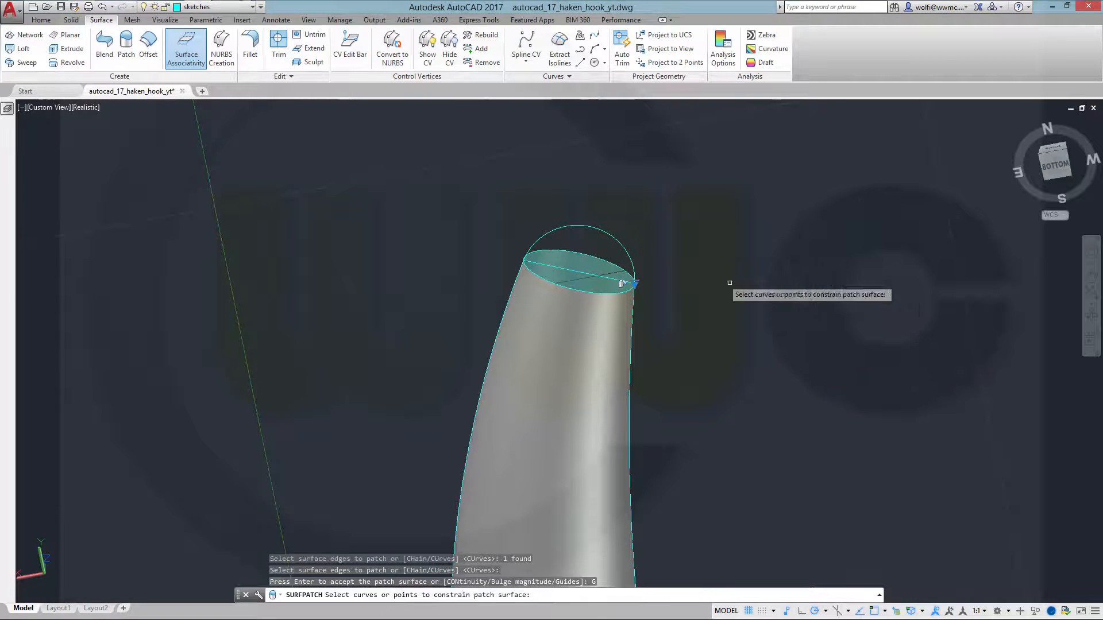
{"action": "left_click", "coordinate": [613, 232]}
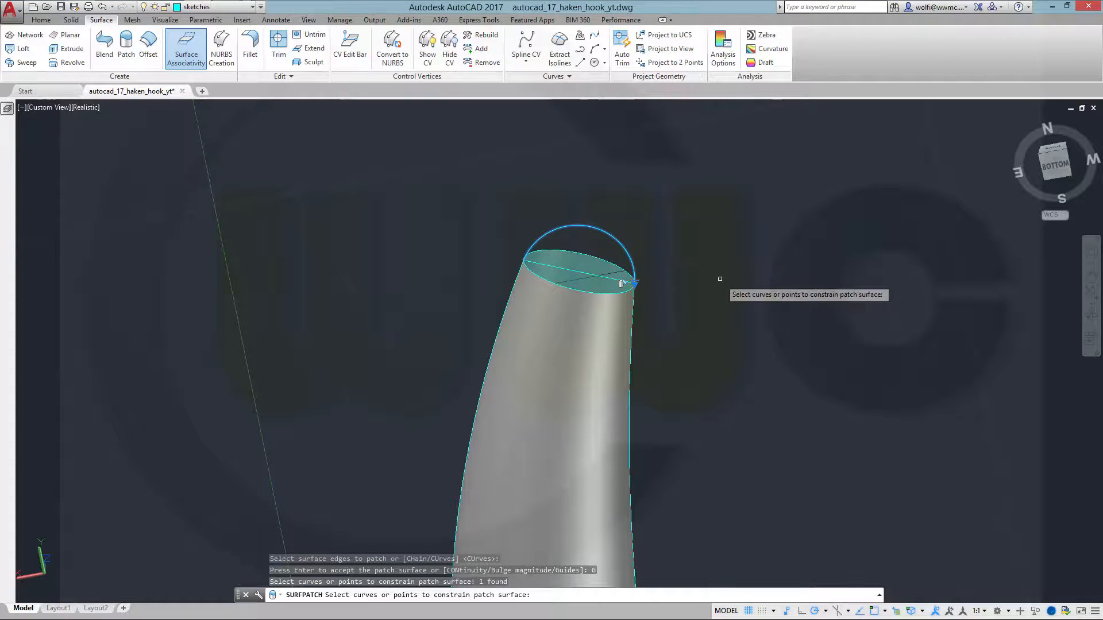
{"action": "key", "text": "Return"}
Set the patch continuity to G1 and complete the rounded tip cap.
{"action": "left_click", "coordinate": [759, 309]}
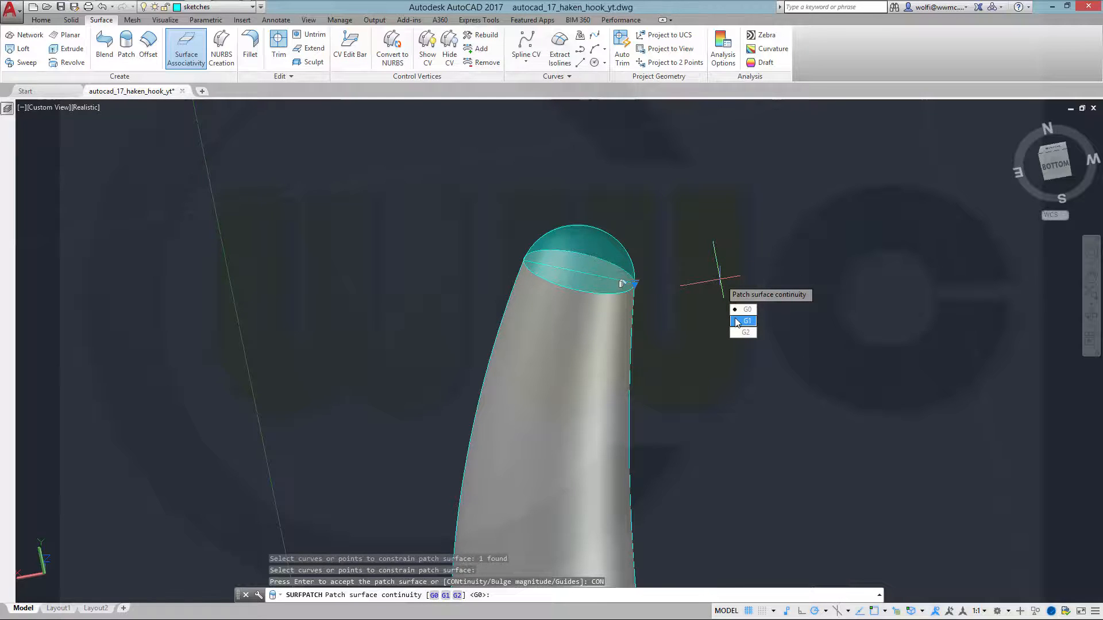
{"action": "left_click", "coordinate": [739, 321]}
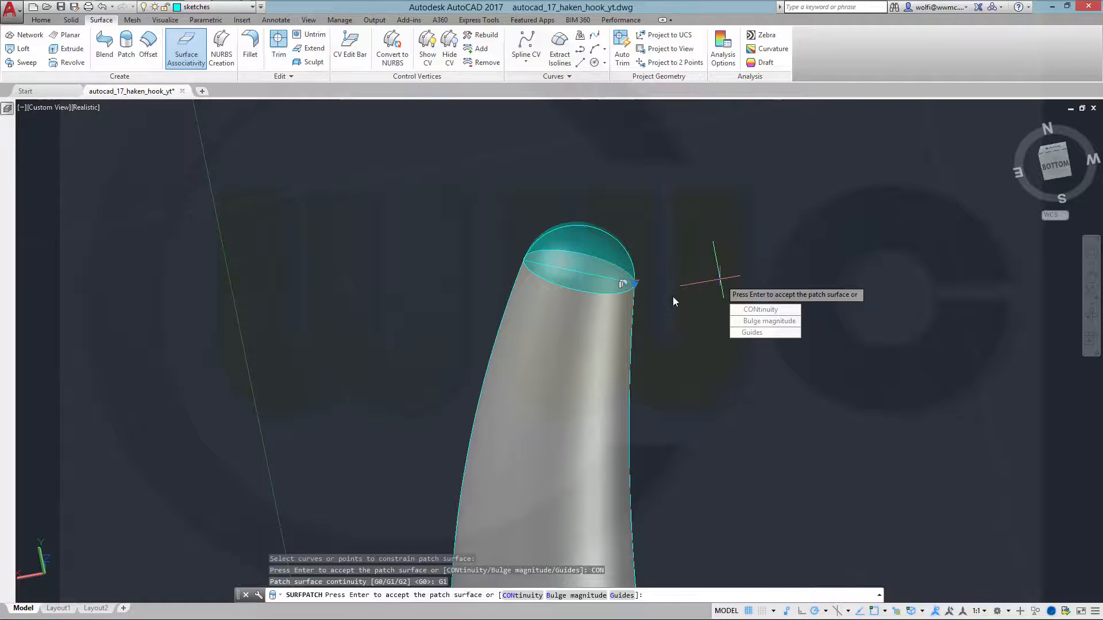
{"action": "key", "text": "Return"}
{"action": "key", "text": "Escape"}
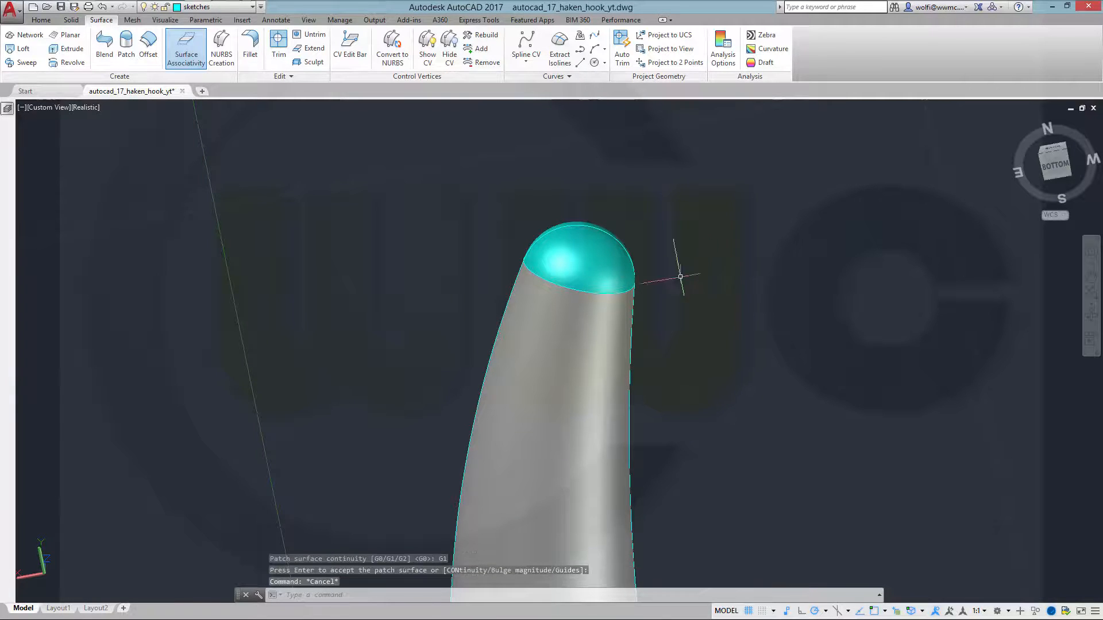
Move the tip's patch surface to the surfaces layer and deselect it.
{"action": "left_click", "coordinate": [616, 278]}
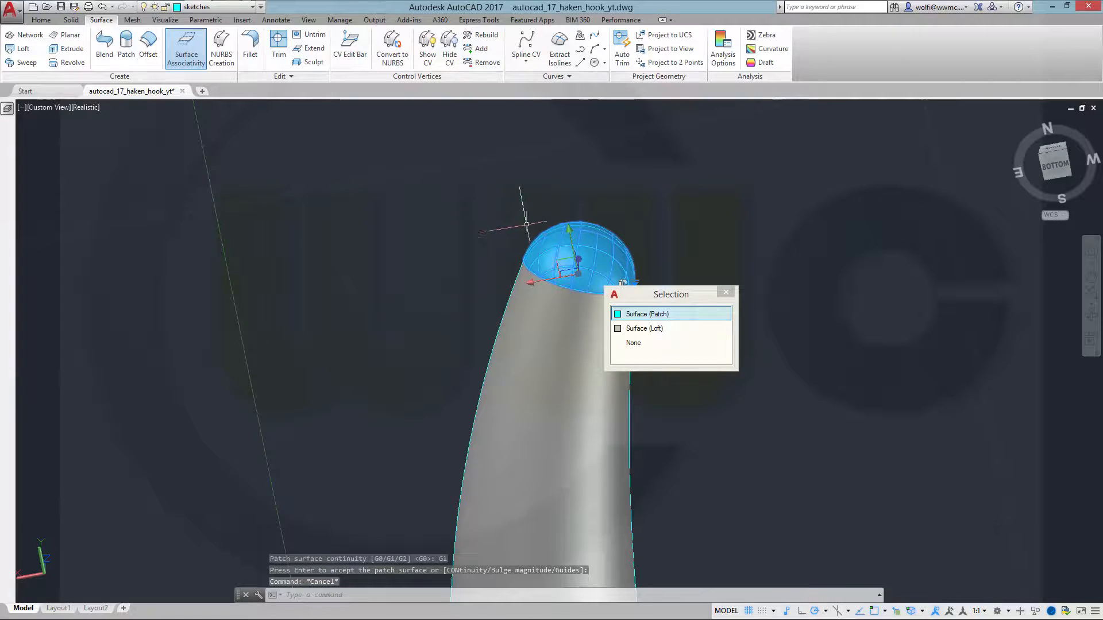
{"action": "left_click", "coordinate": [597, 263]}
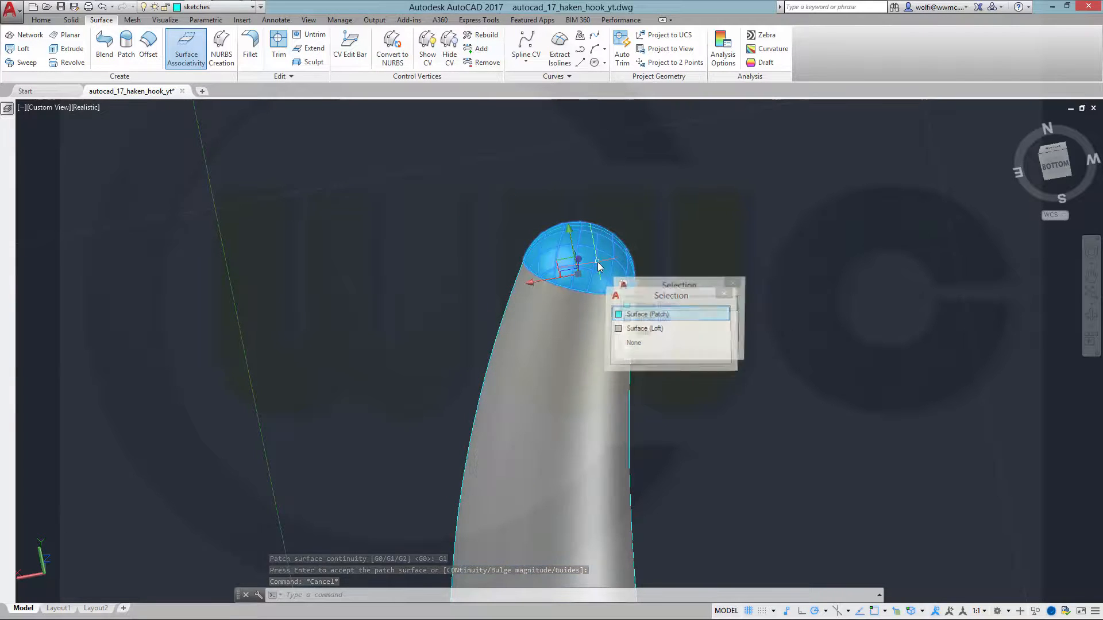
{"action": "left_click", "coordinate": [251, 8]}
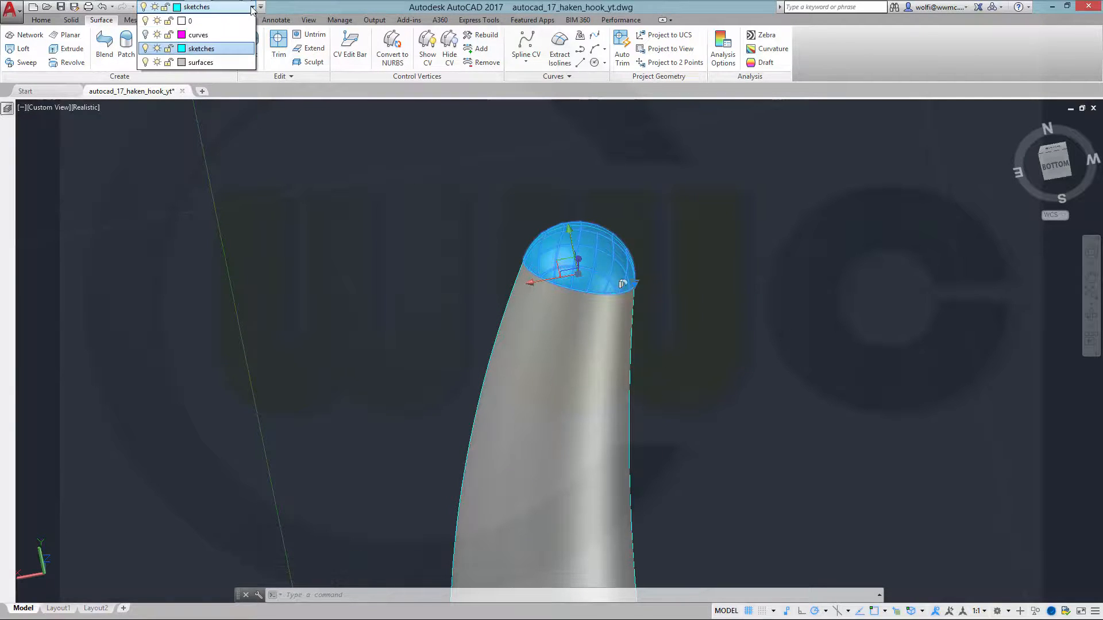
{"action": "left_click", "coordinate": [221, 62]}
{"action": "key", "text": "Escape"}
{"action": "key", "text": "Escape"}
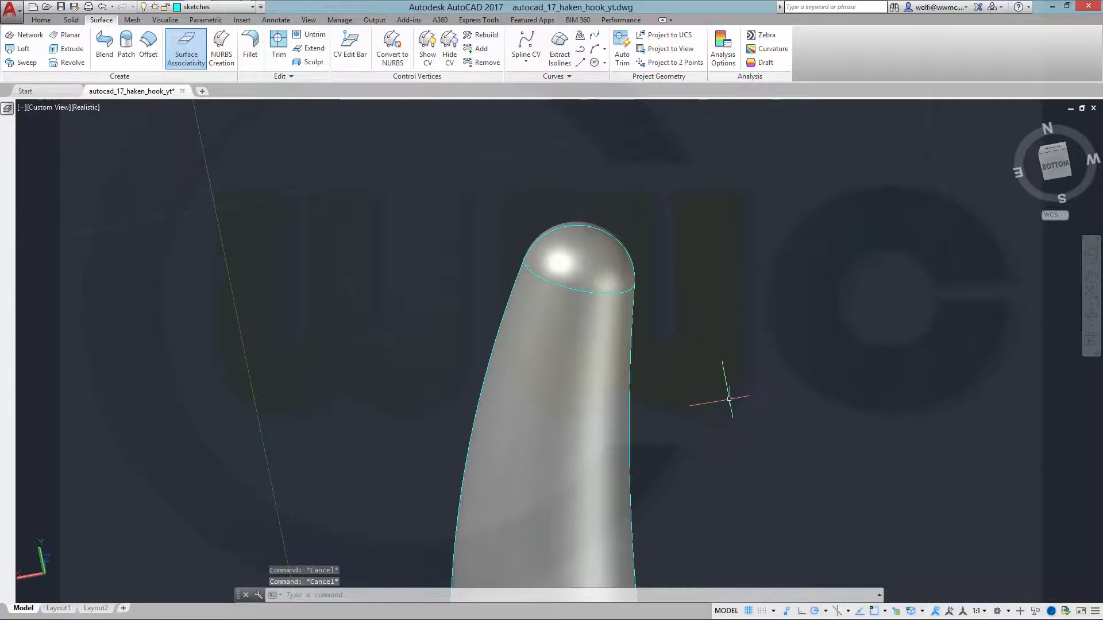
Make the surfaces layer current and turn off the sketches and curves layers.
{"action": "scroll", "coordinate": [732, 391], "scroll_direction": "up", "scroll_amount": 1}
{"action": "scroll", "coordinate": [746, 408], "scroll_direction": "down", "scroll_amount": 2}
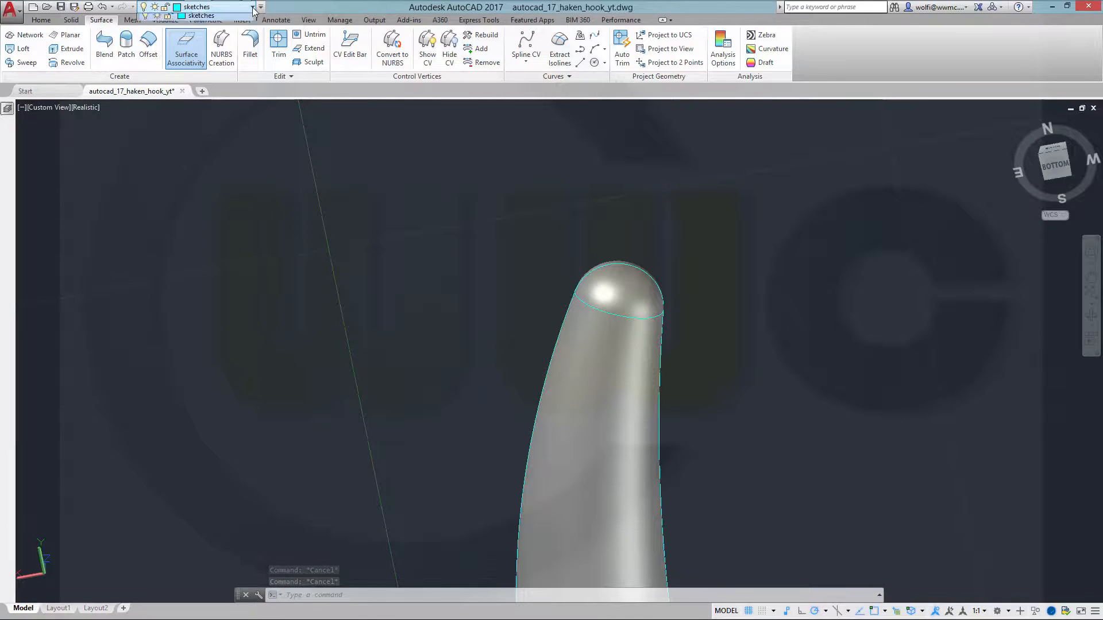
{"action": "left_click", "coordinate": [229, 7]}
{"action": "left_click", "coordinate": [201, 62]}
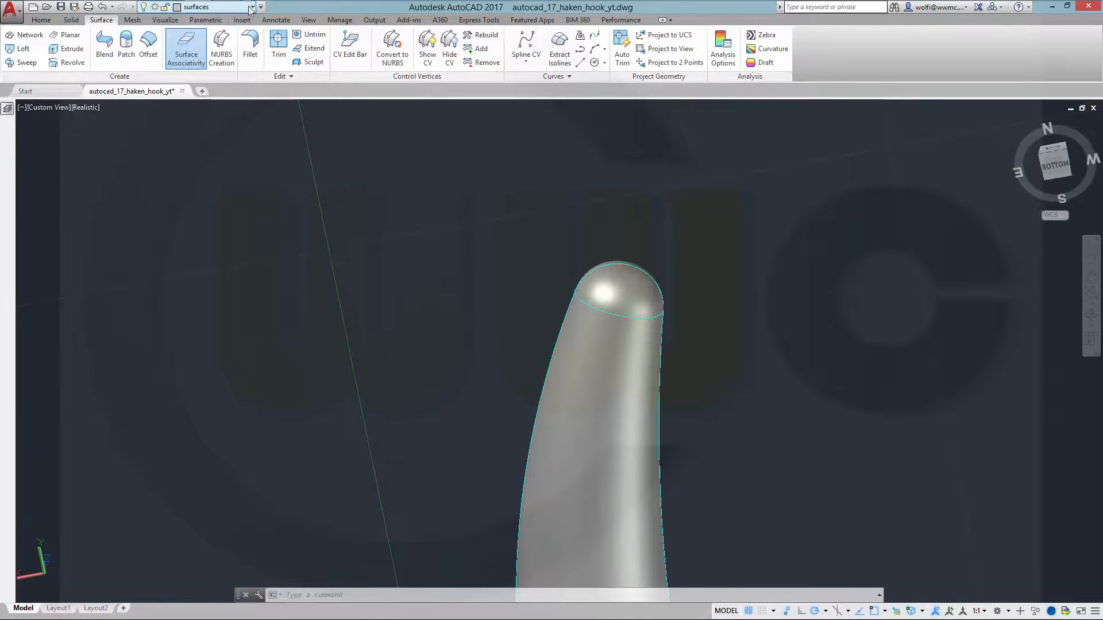
{"action": "left_click", "coordinate": [251, 8]}
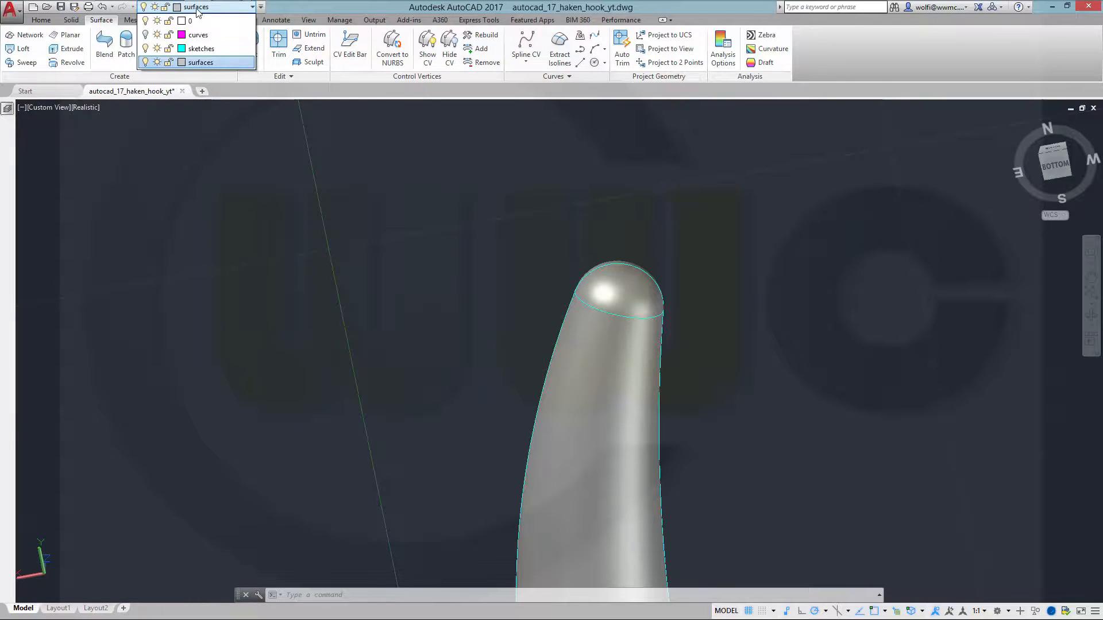
{"action": "left_click", "coordinate": [146, 35]}
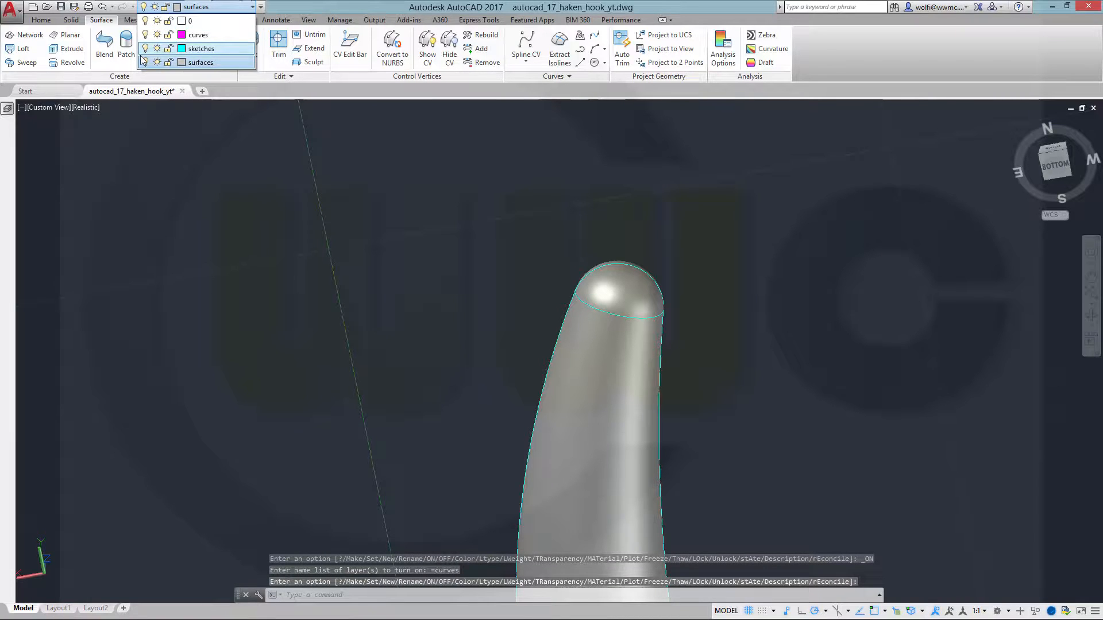
{"action": "left_click", "coordinate": [146, 35]}
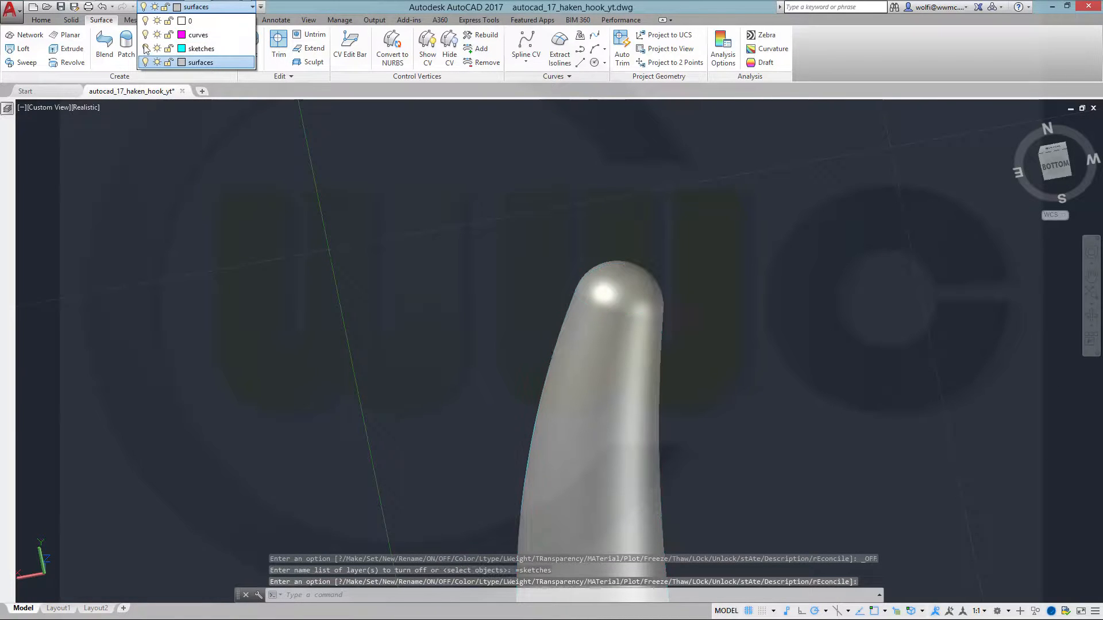
{"action": "left_click", "coordinate": [757, 359]}
Examine the hook's surfaces from the rounded tip along the curved body to the open shank end.
{"action": "scroll", "coordinate": [779, 405], "scroll_direction": "up", "scroll_amount": 4}
{"action": "scroll", "coordinate": [758, 425], "scroll_direction": "down", "scroll_amount": 8}
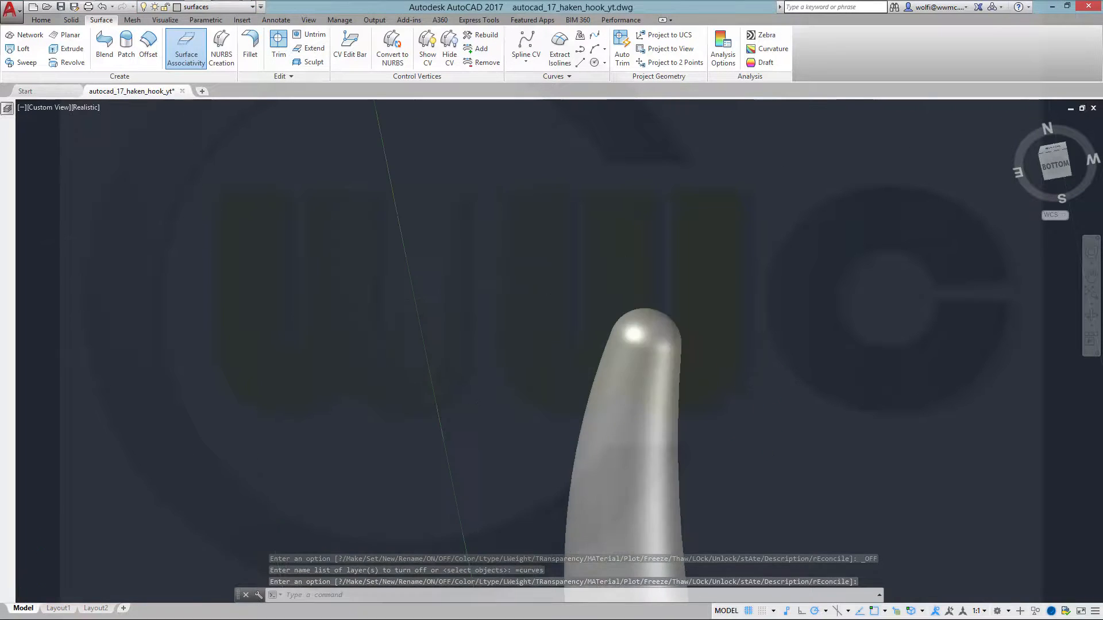
{"action": "scroll", "coordinate": [736, 253], "scroll_direction": "down", "scroll_amount": 5}
{"action": "key", "text": "Return"}
{"action": "scroll", "coordinate": [718, 197], "scroll_direction": "up", "scroll_amount": 2}
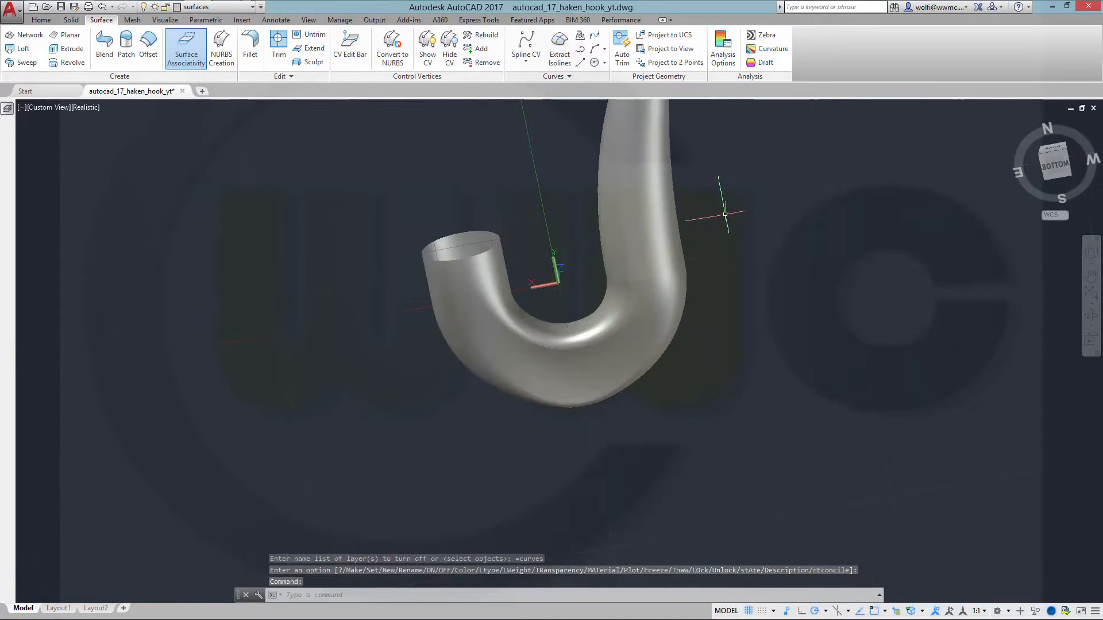
{"action": "scroll", "coordinate": [727, 219], "scroll_direction": "up", "scroll_amount": 2}
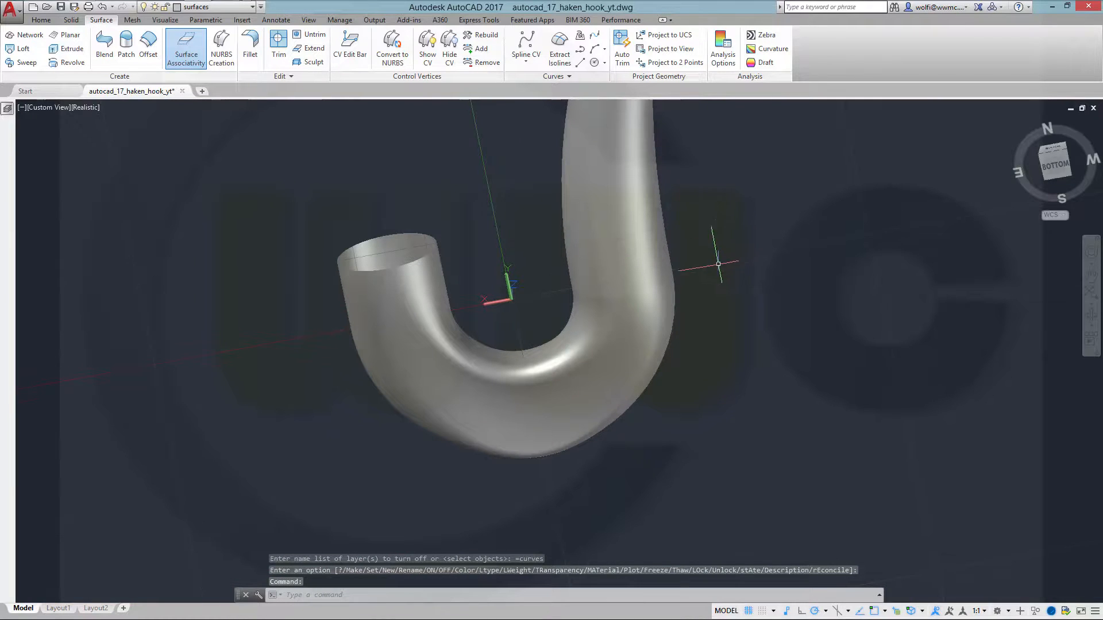
{"action": "middle_click_drag", "start_coordinate": [714, 285], "coordinate": [699, 362]}
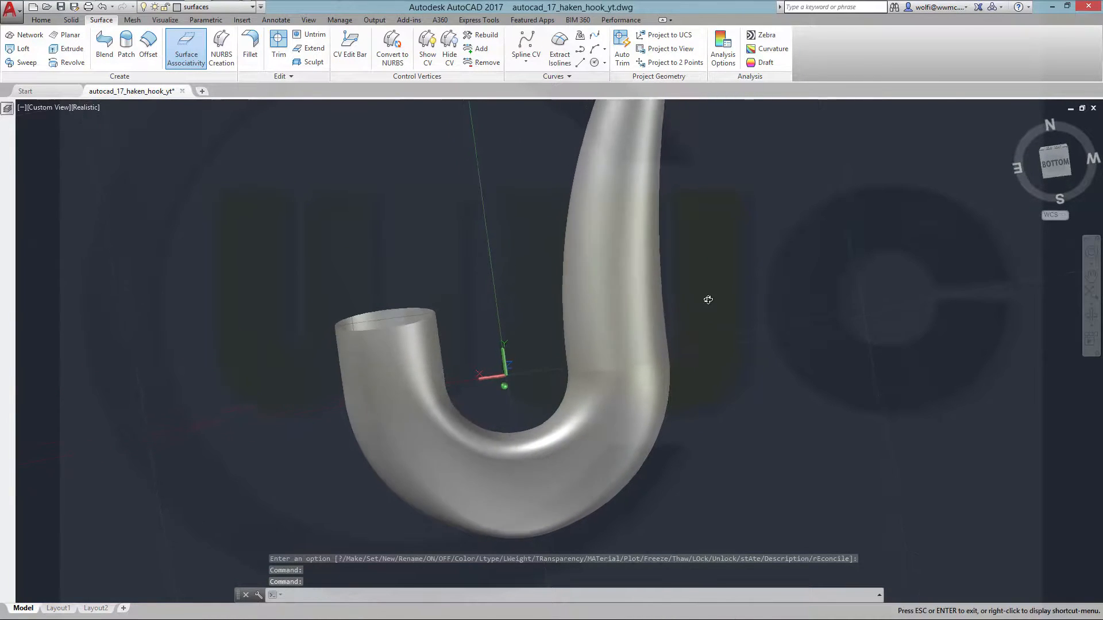
{"action": "middle_click_drag", "start_coordinate": [714, 258], "coordinate": [704, 364]}
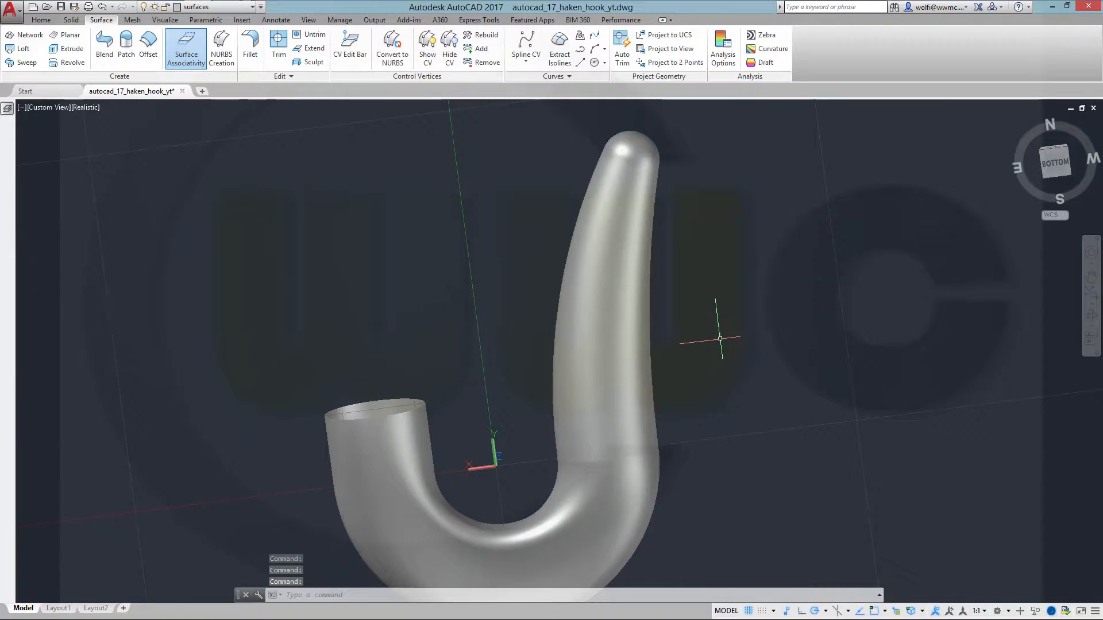